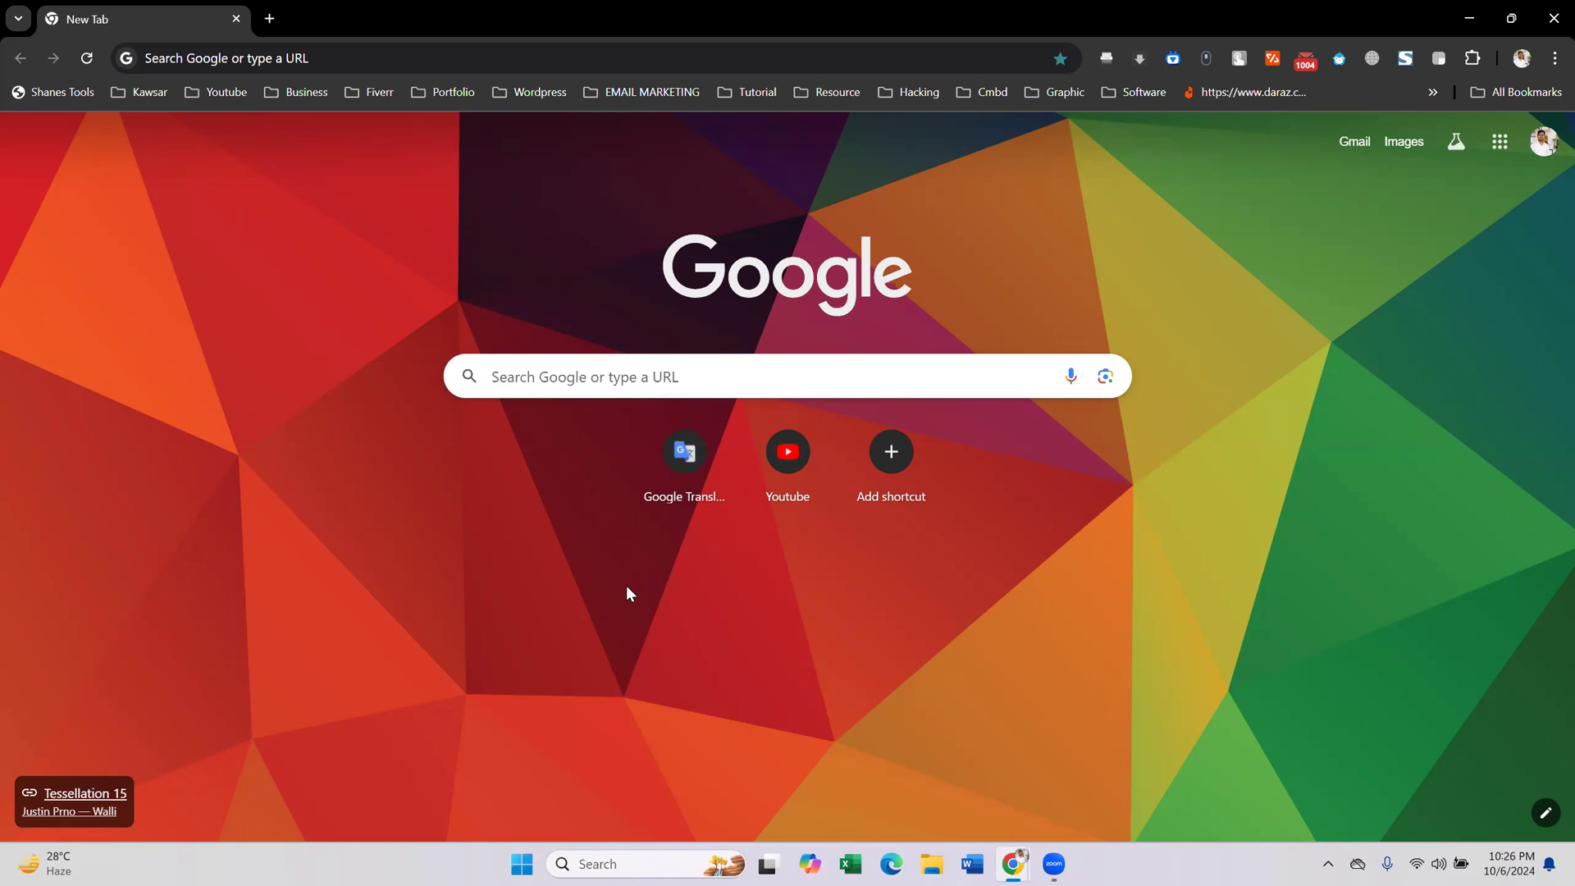
- Open the website mailchimp.com in the browser
click(661, 53)
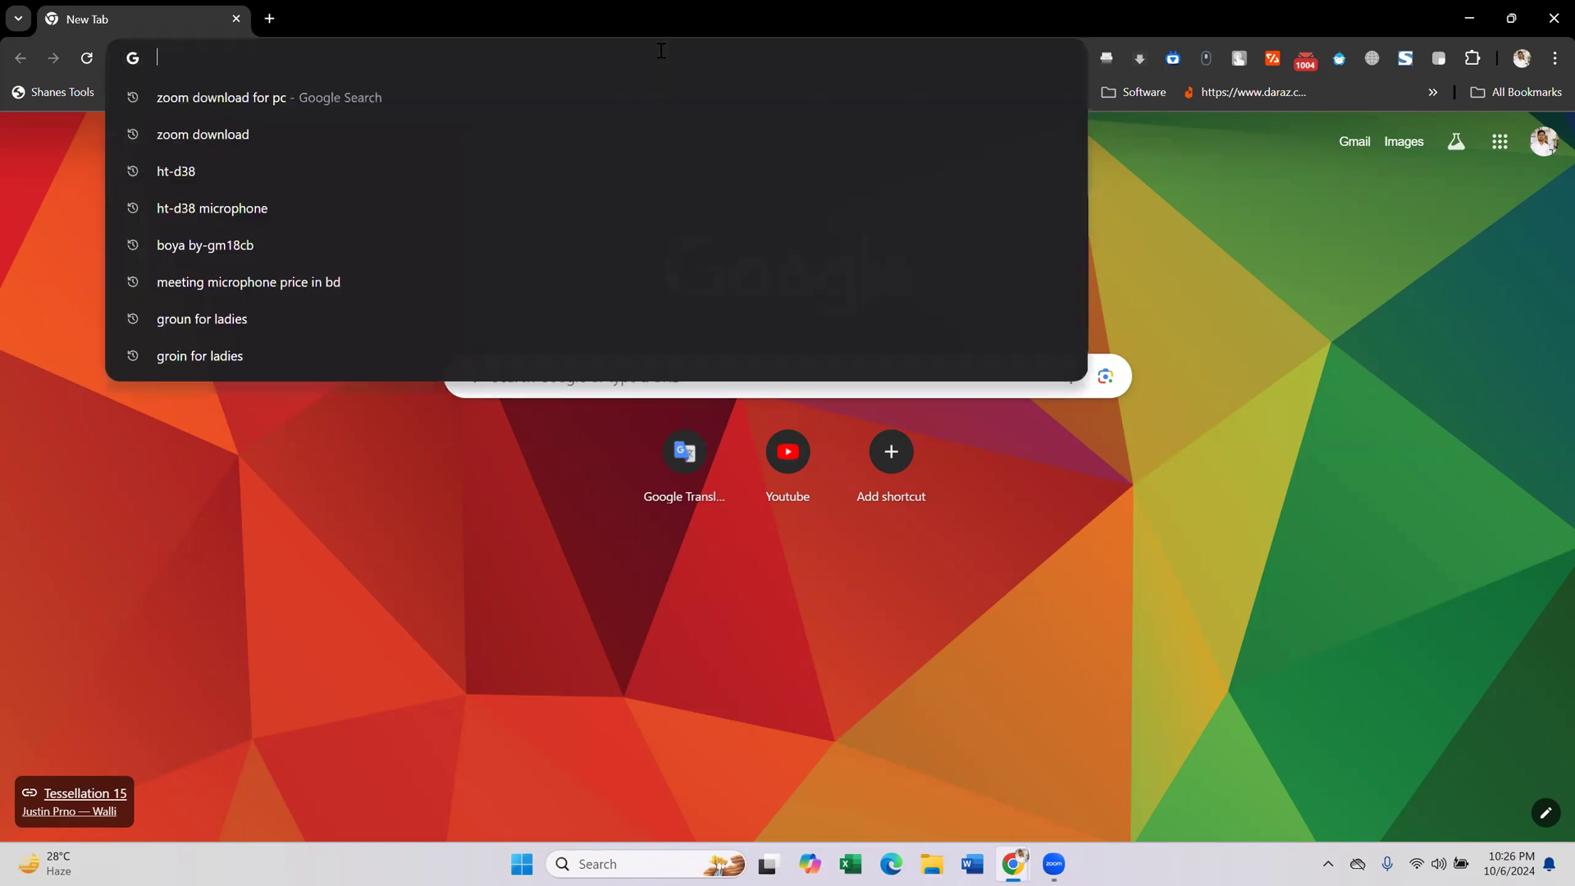
text(mailchimp.com)
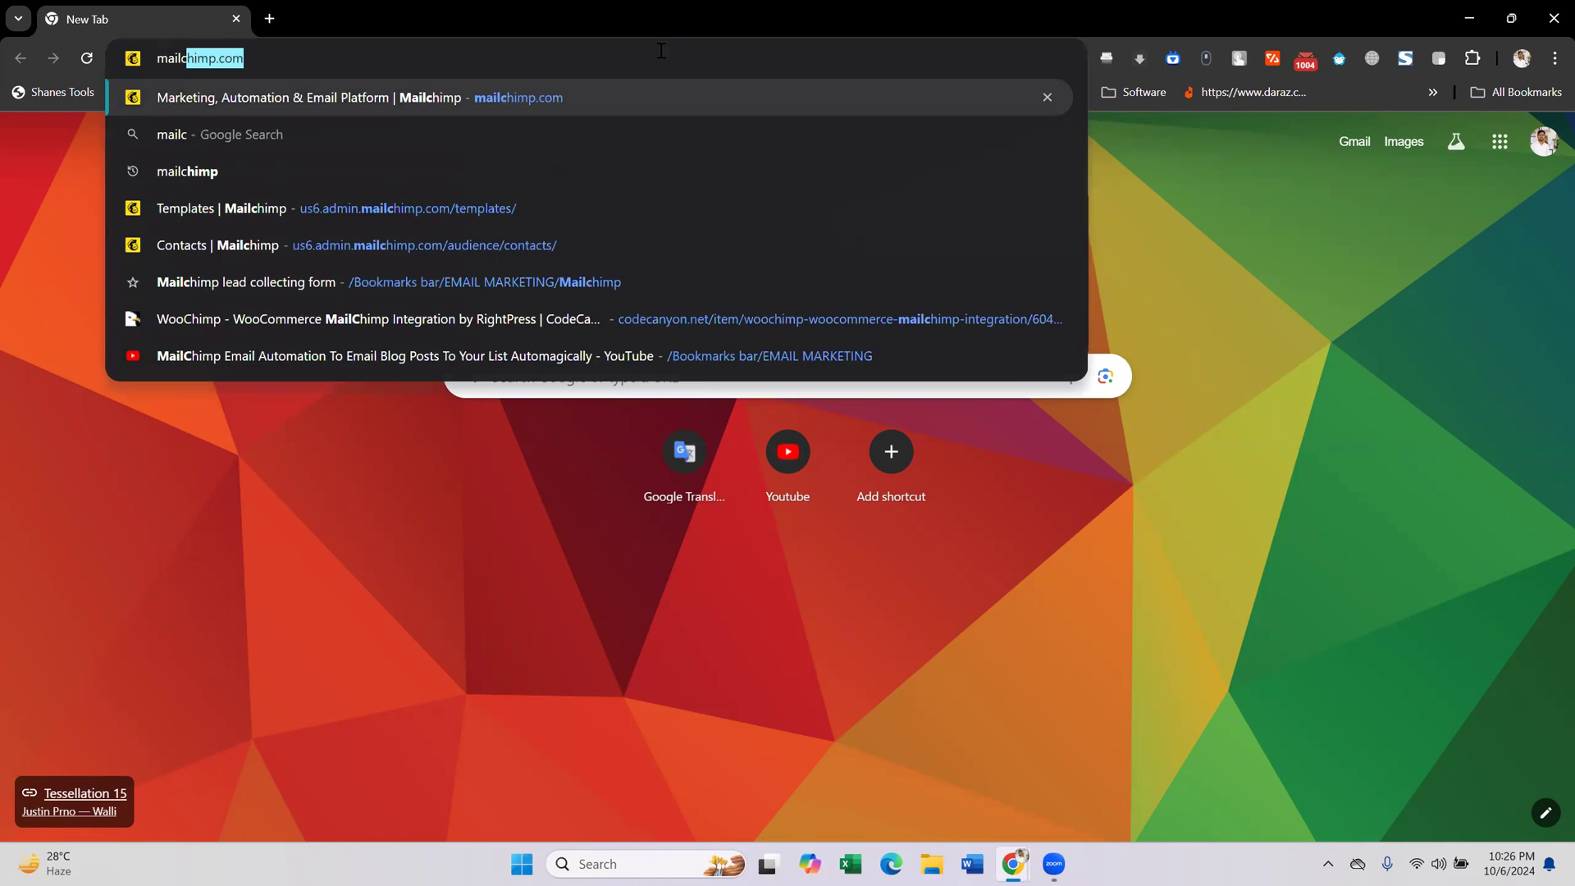
key(Return)
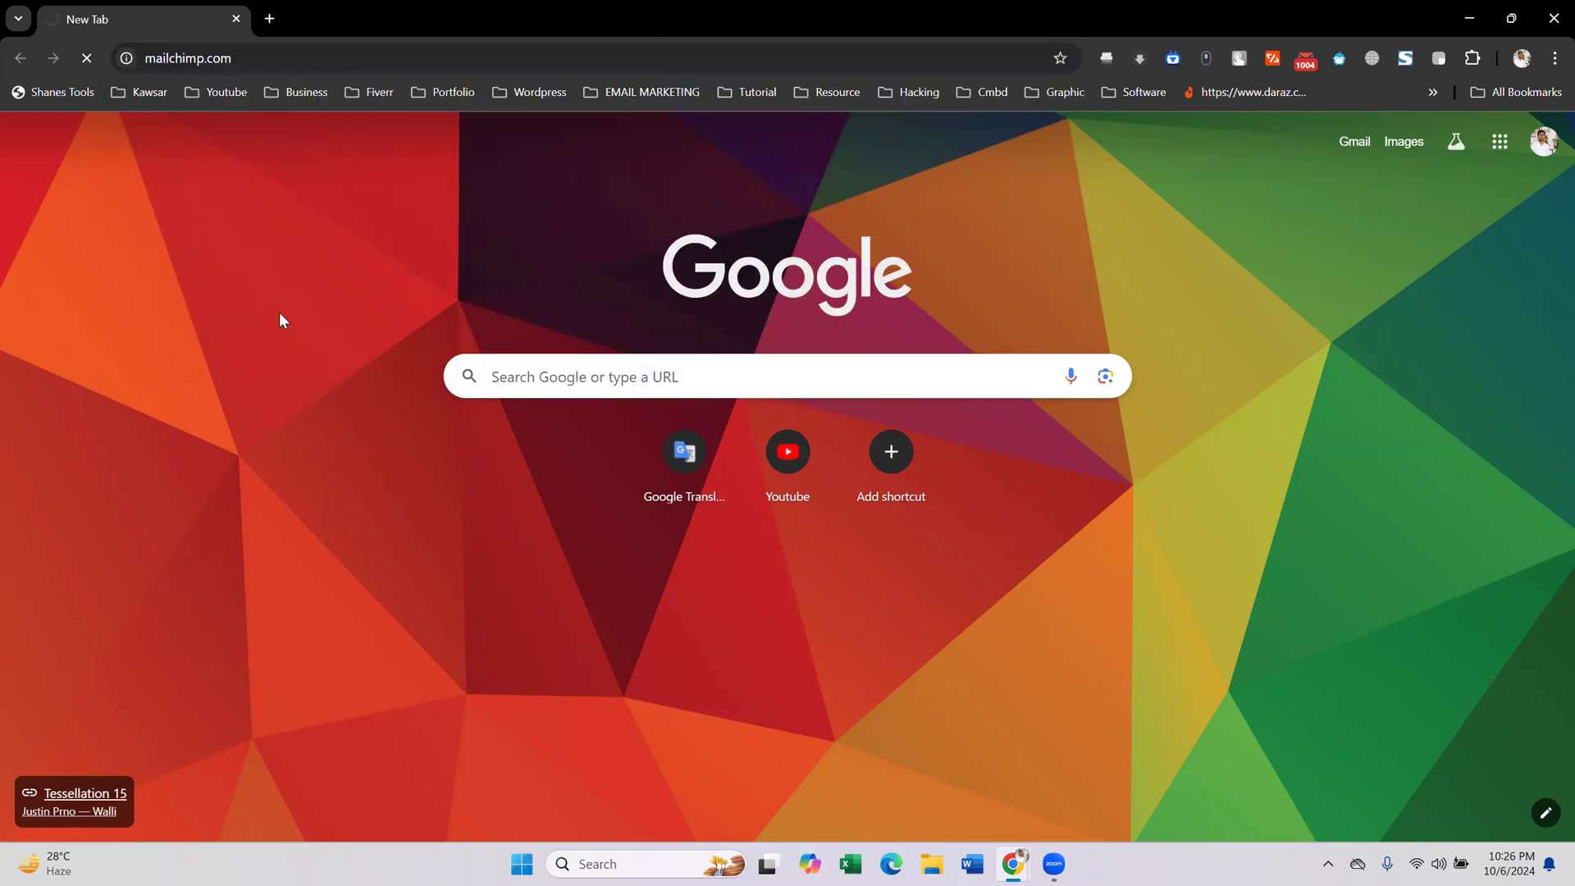
- Look over the Mailchimp home page, including its feature overview and Standard plan offer
click(279, 54)
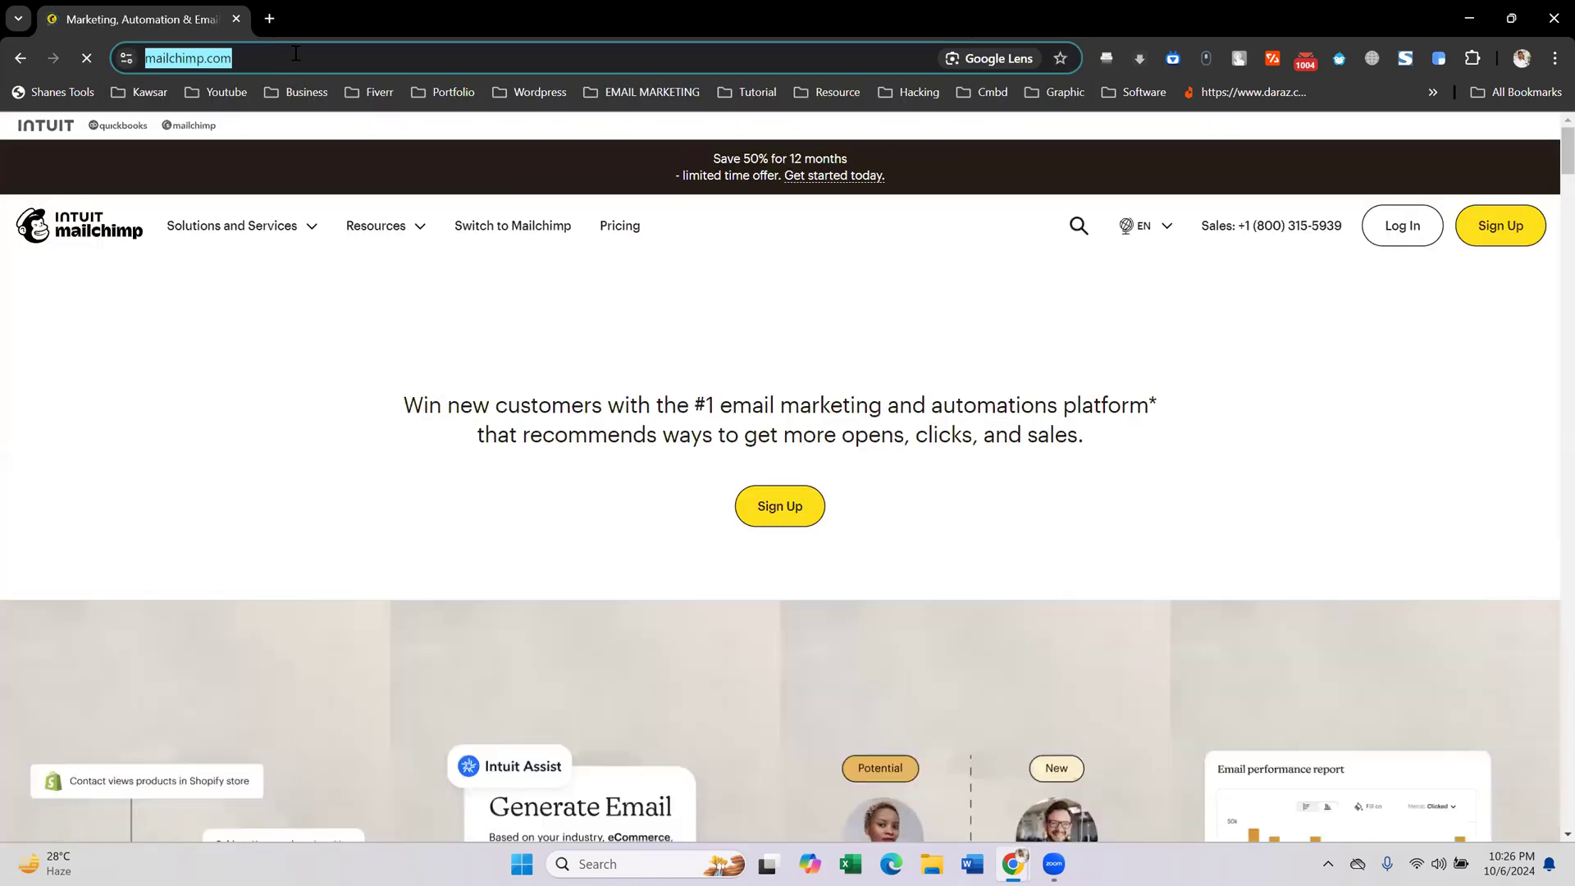
click(280, 54)
scroll(800, 519, down, 10)
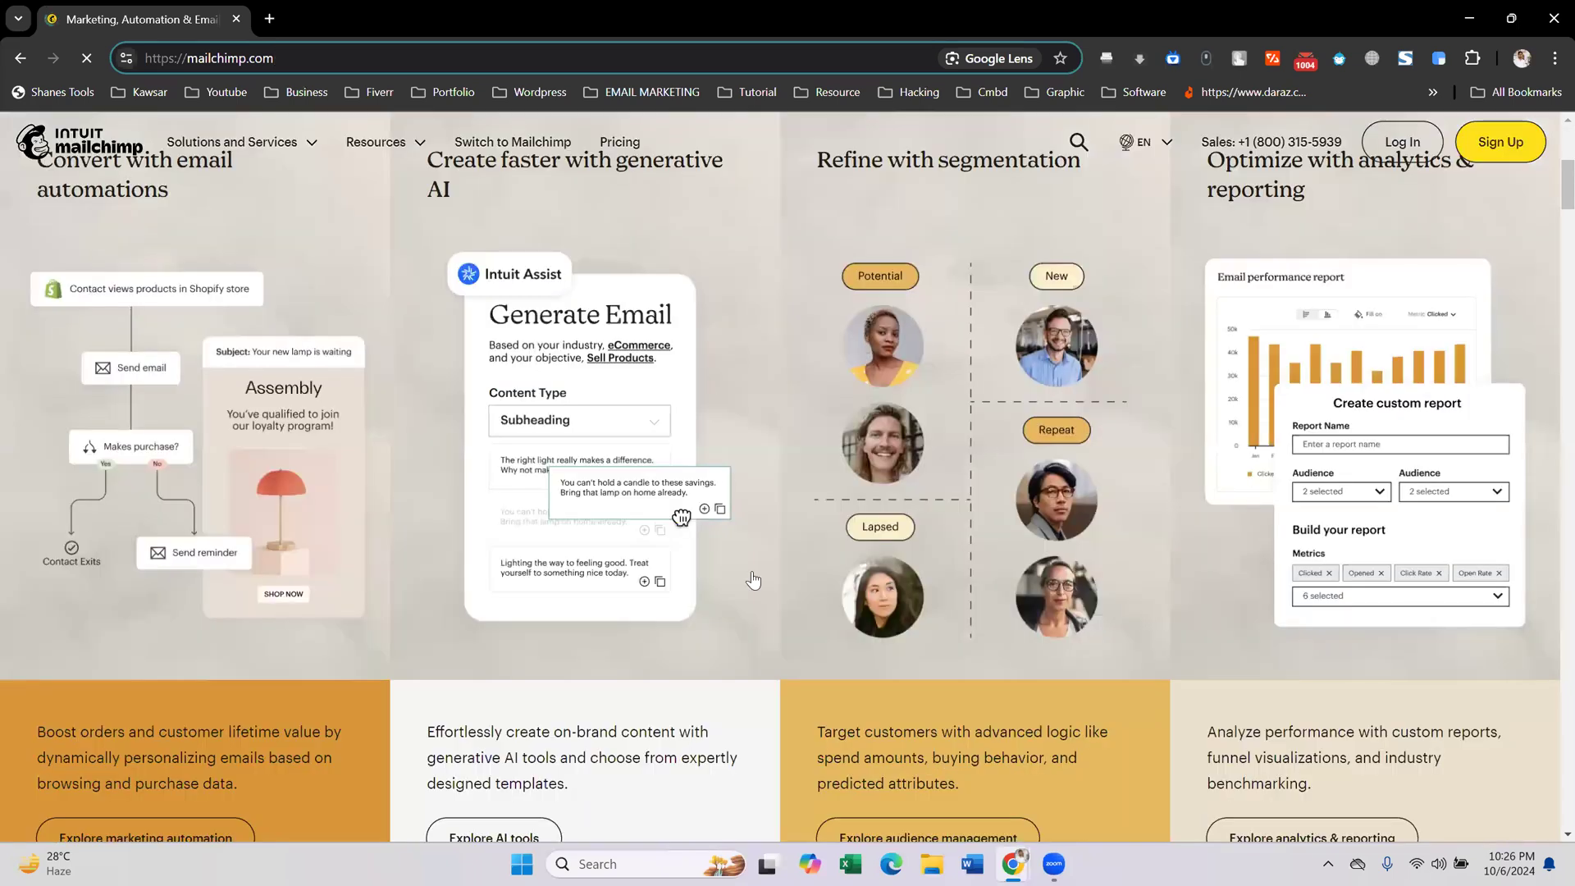
scroll(800, 520, down, 8)
scroll(705, 545, down, 5)
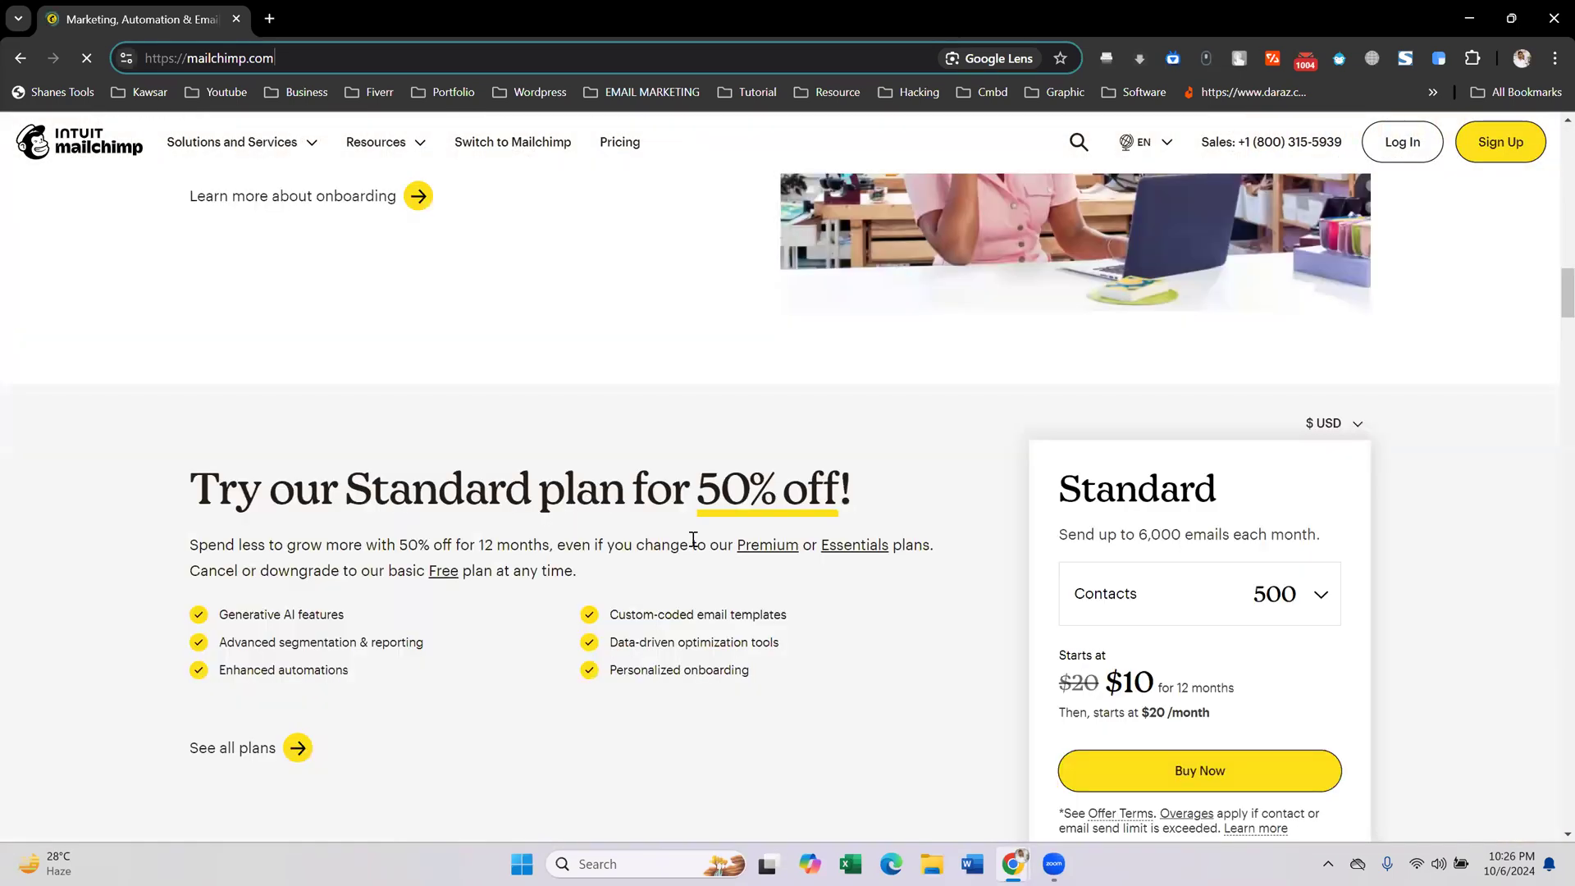
scroll(693, 544, up, 20)
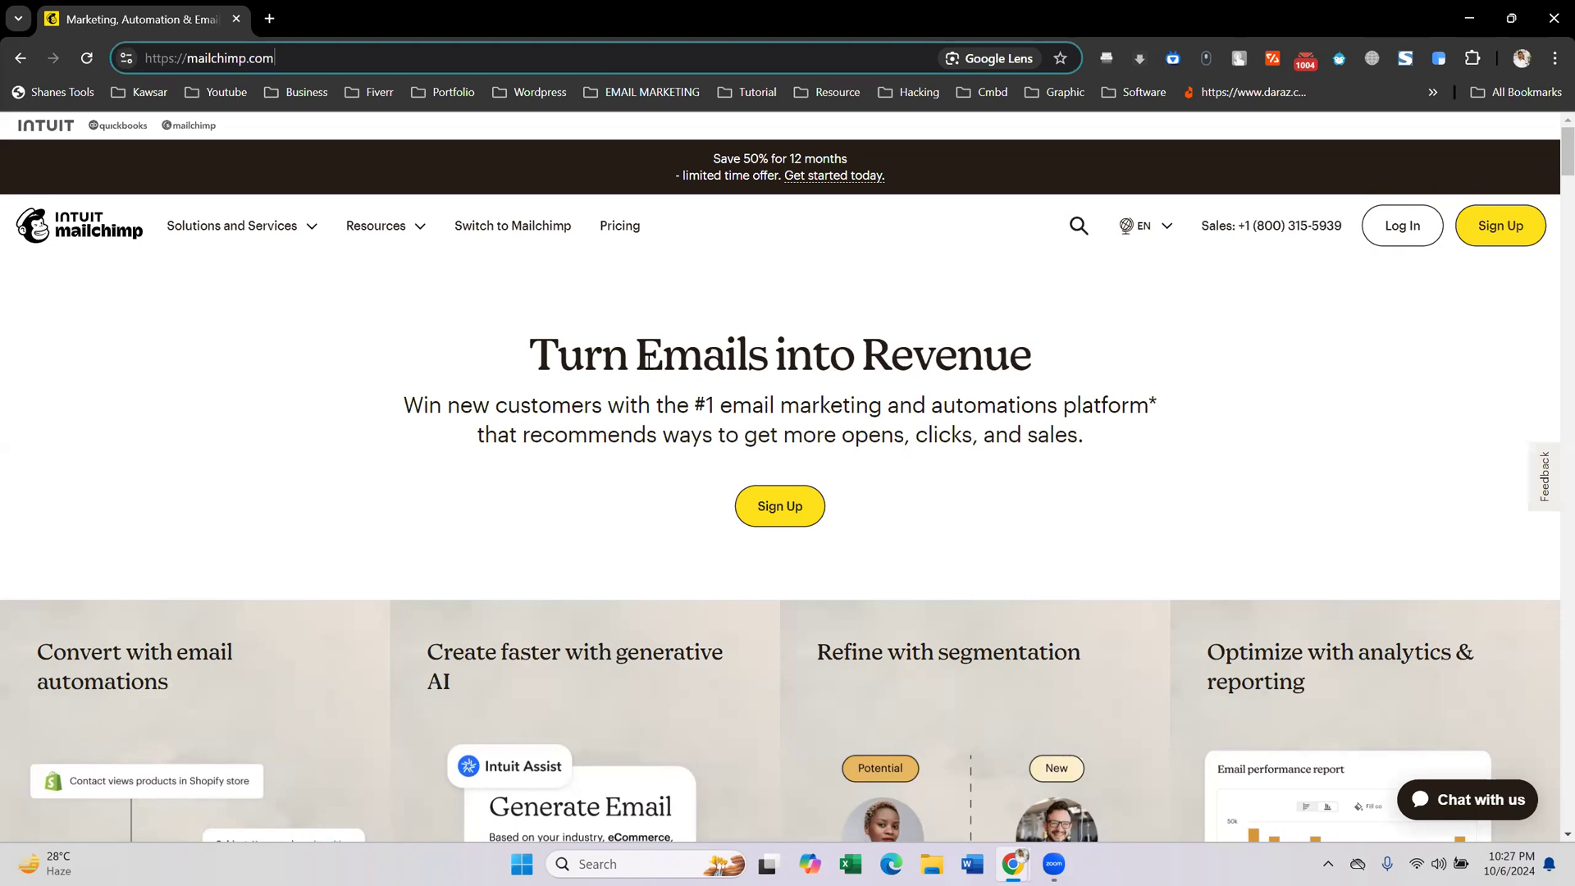
scroll(735, 341, down, 3)
scroll(735, 341, up, 3)
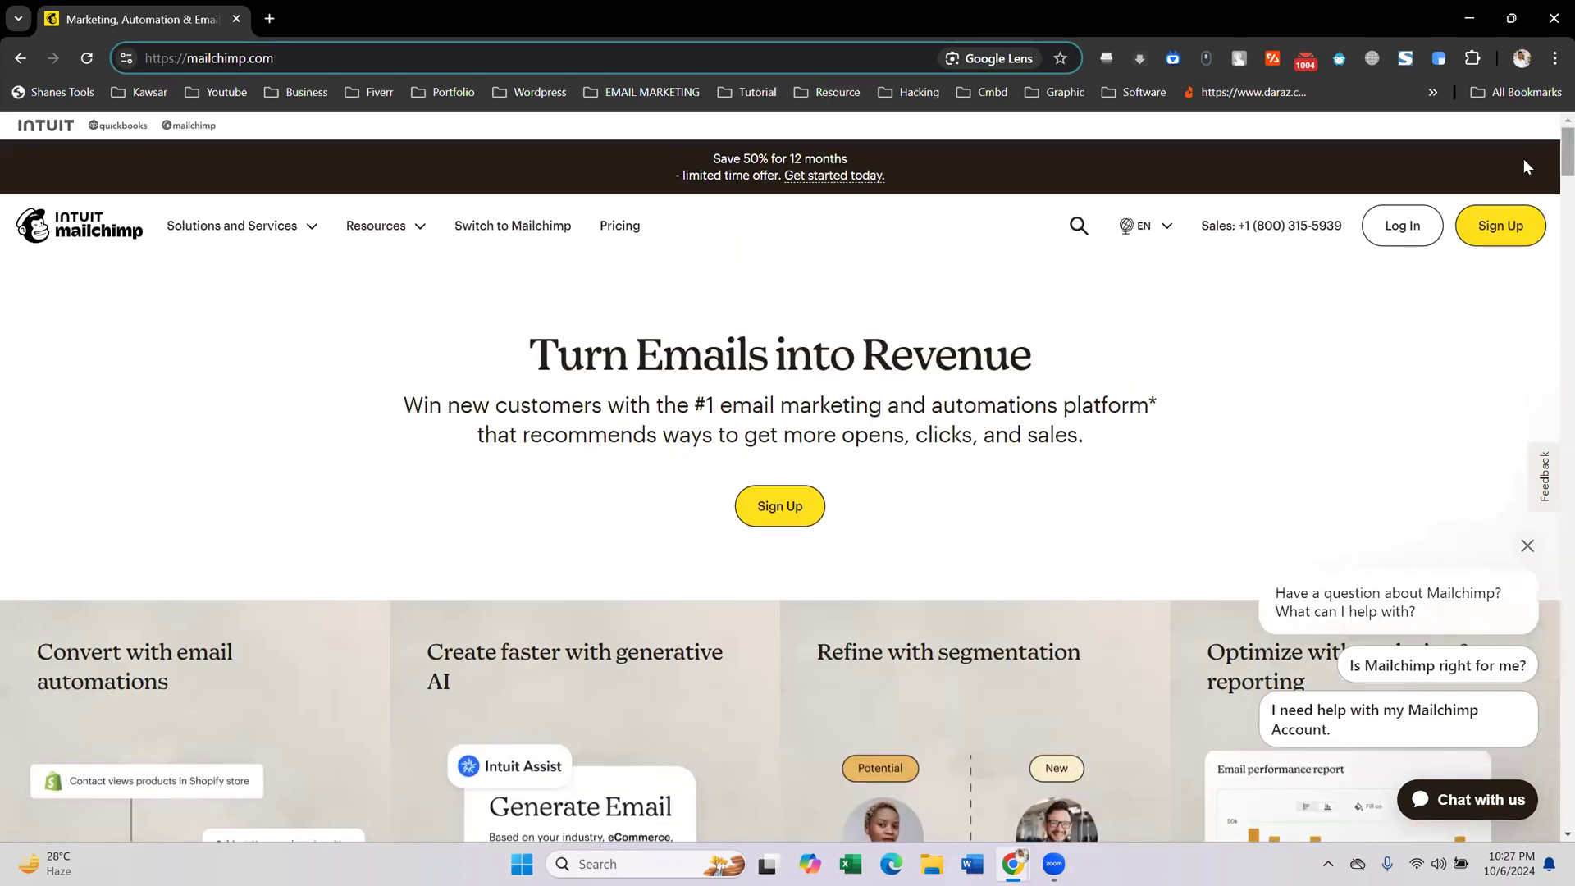
- Log in to the existing Mailchimp account with the saved username and password
click(1402, 227)
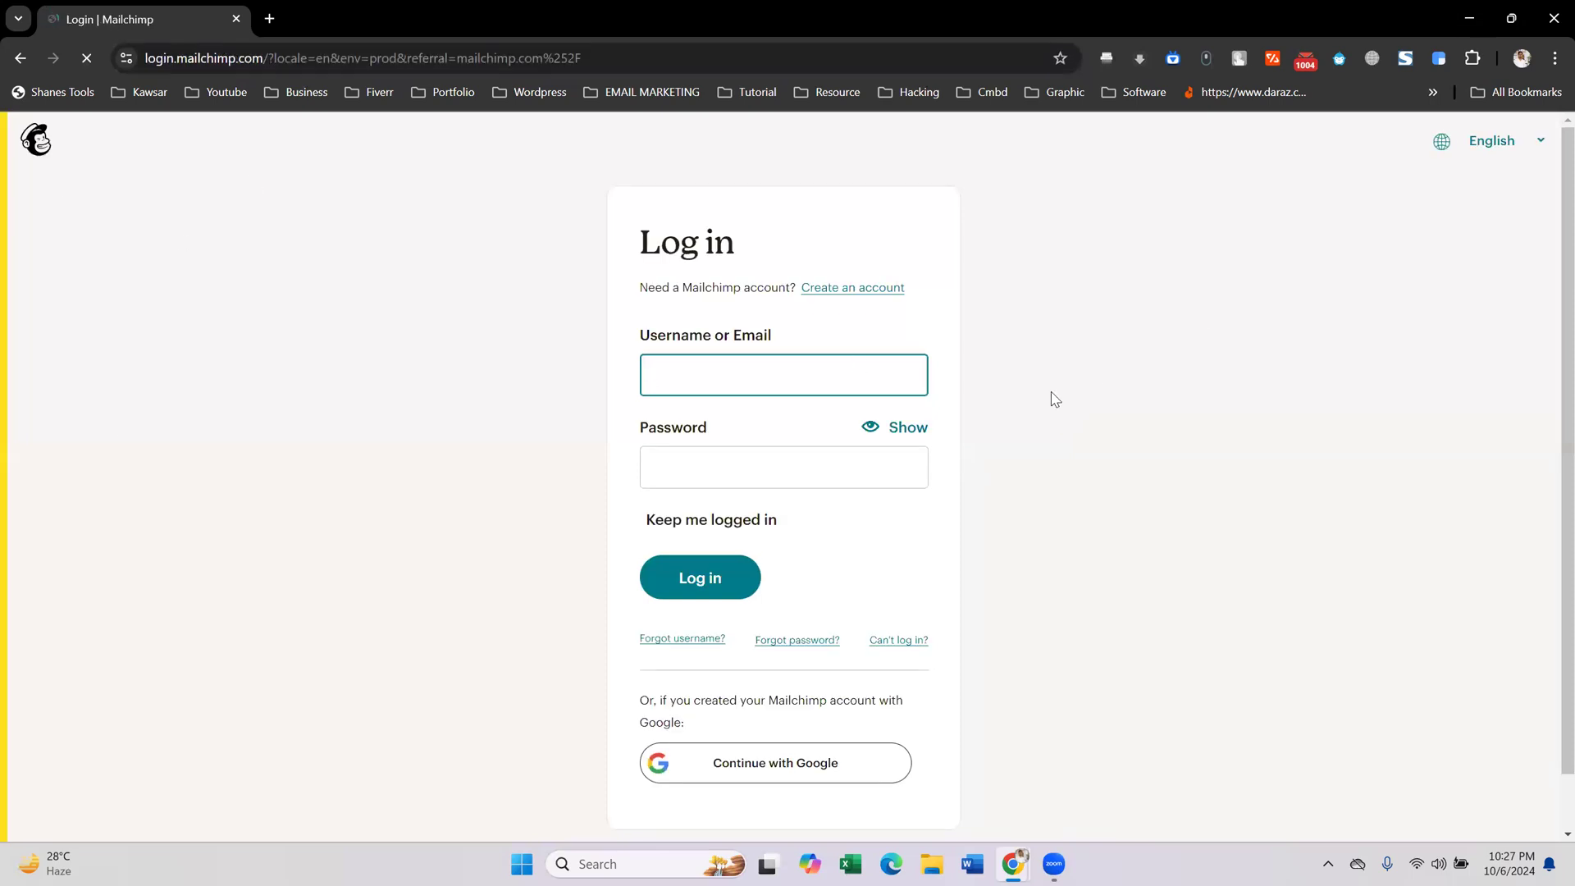
click(1017, 449)
click(655, 527)
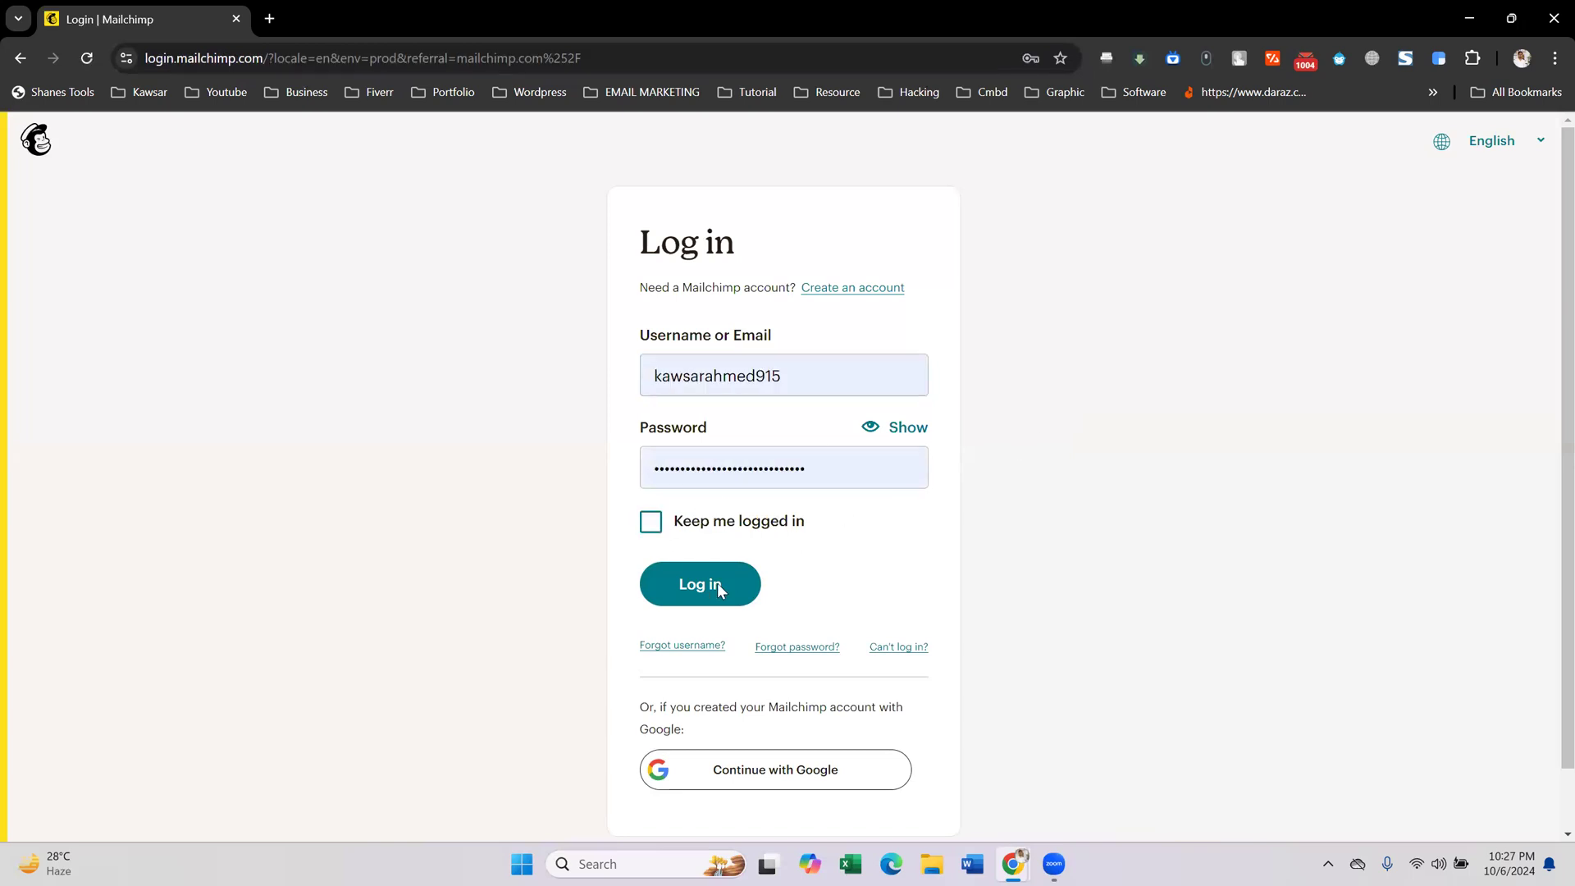
key(space)
key(Tab)
key(Return)
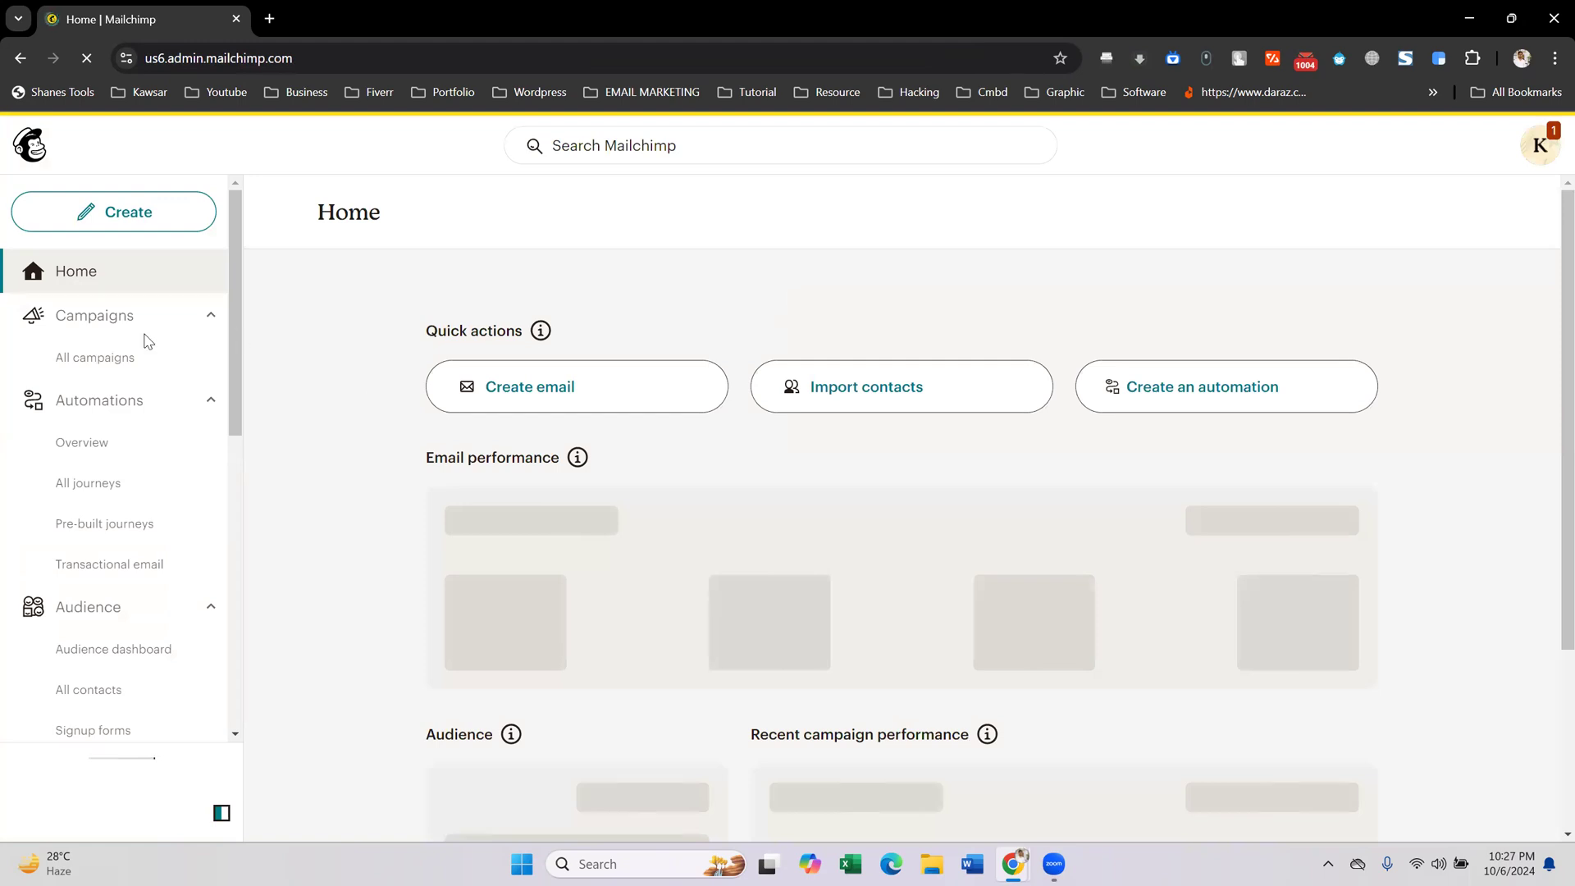
- Open the account's email templates page in the Content section
scroll(99, 484, down, 6)
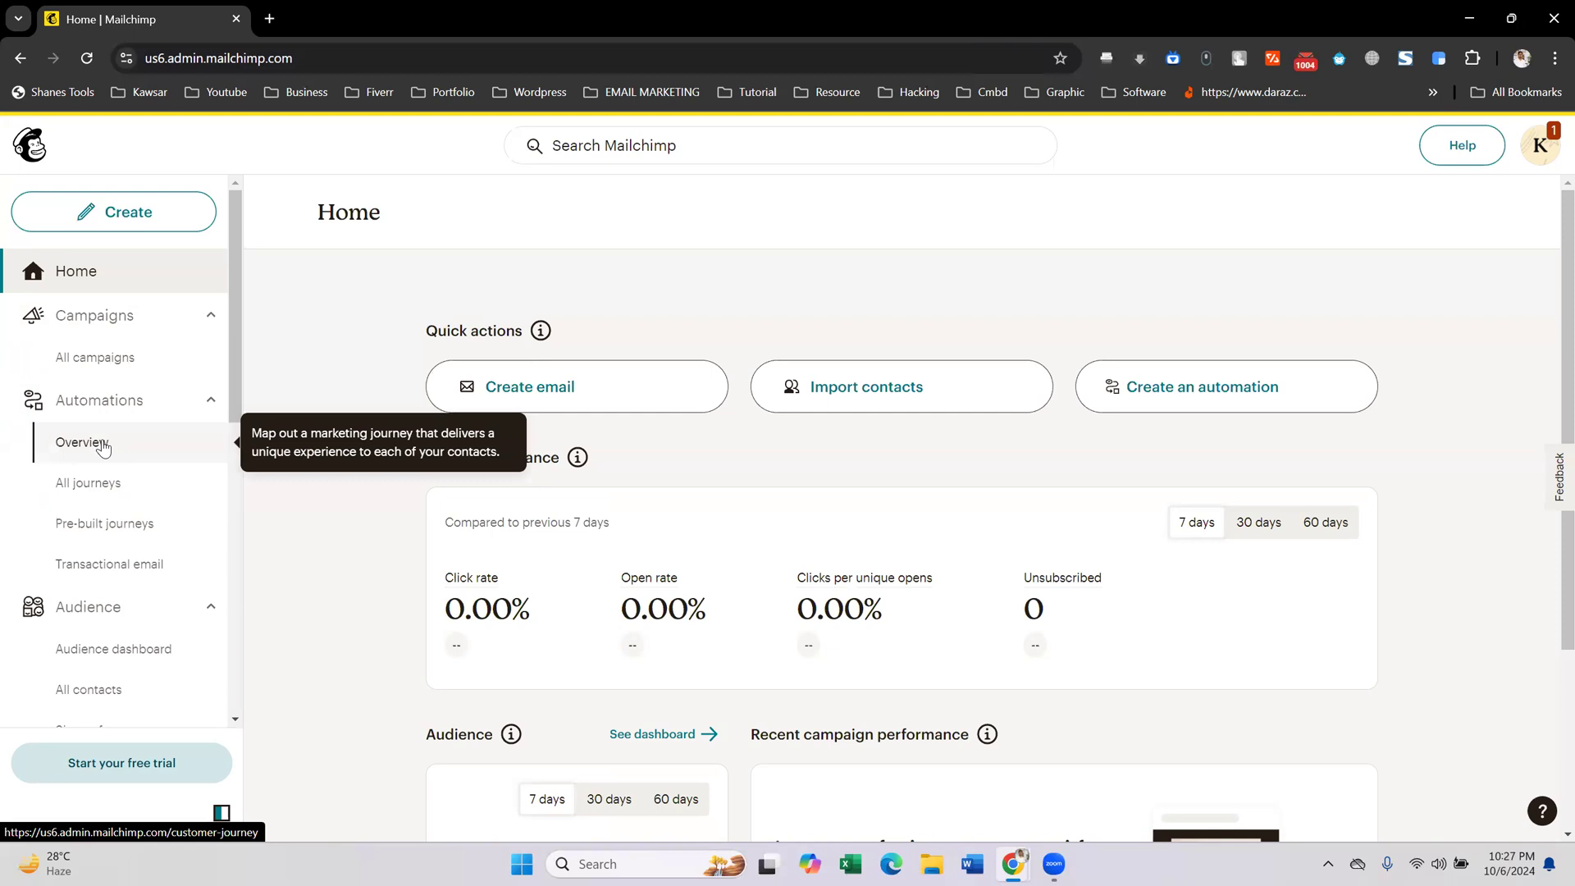
scroll(115, 490, down, 1)
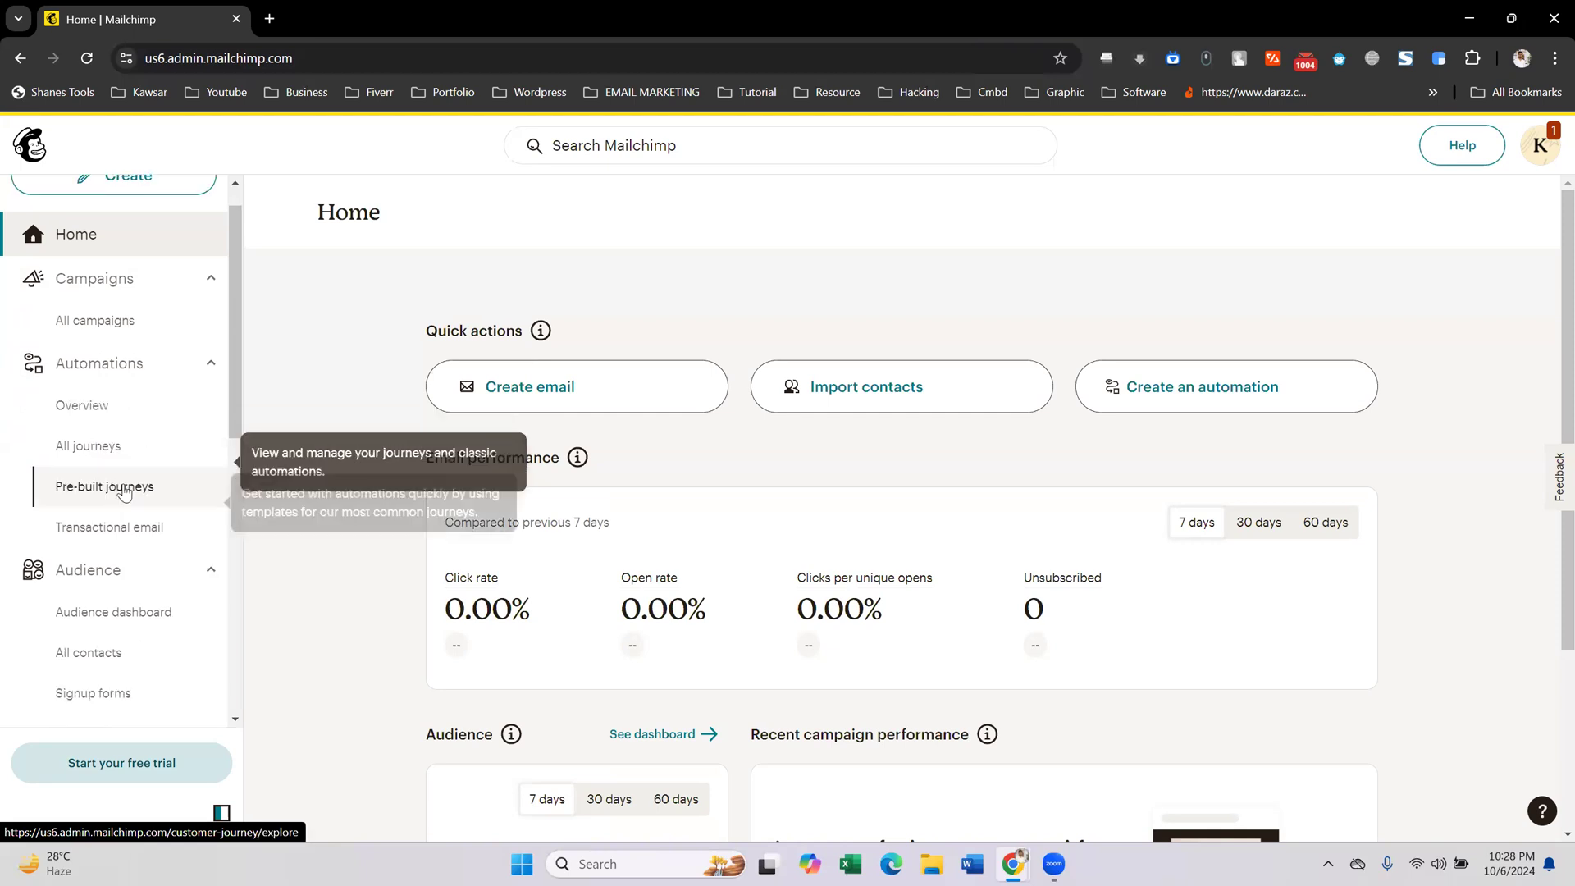
scroll(131, 475, down, 5)
scroll(138, 454, down, 2)
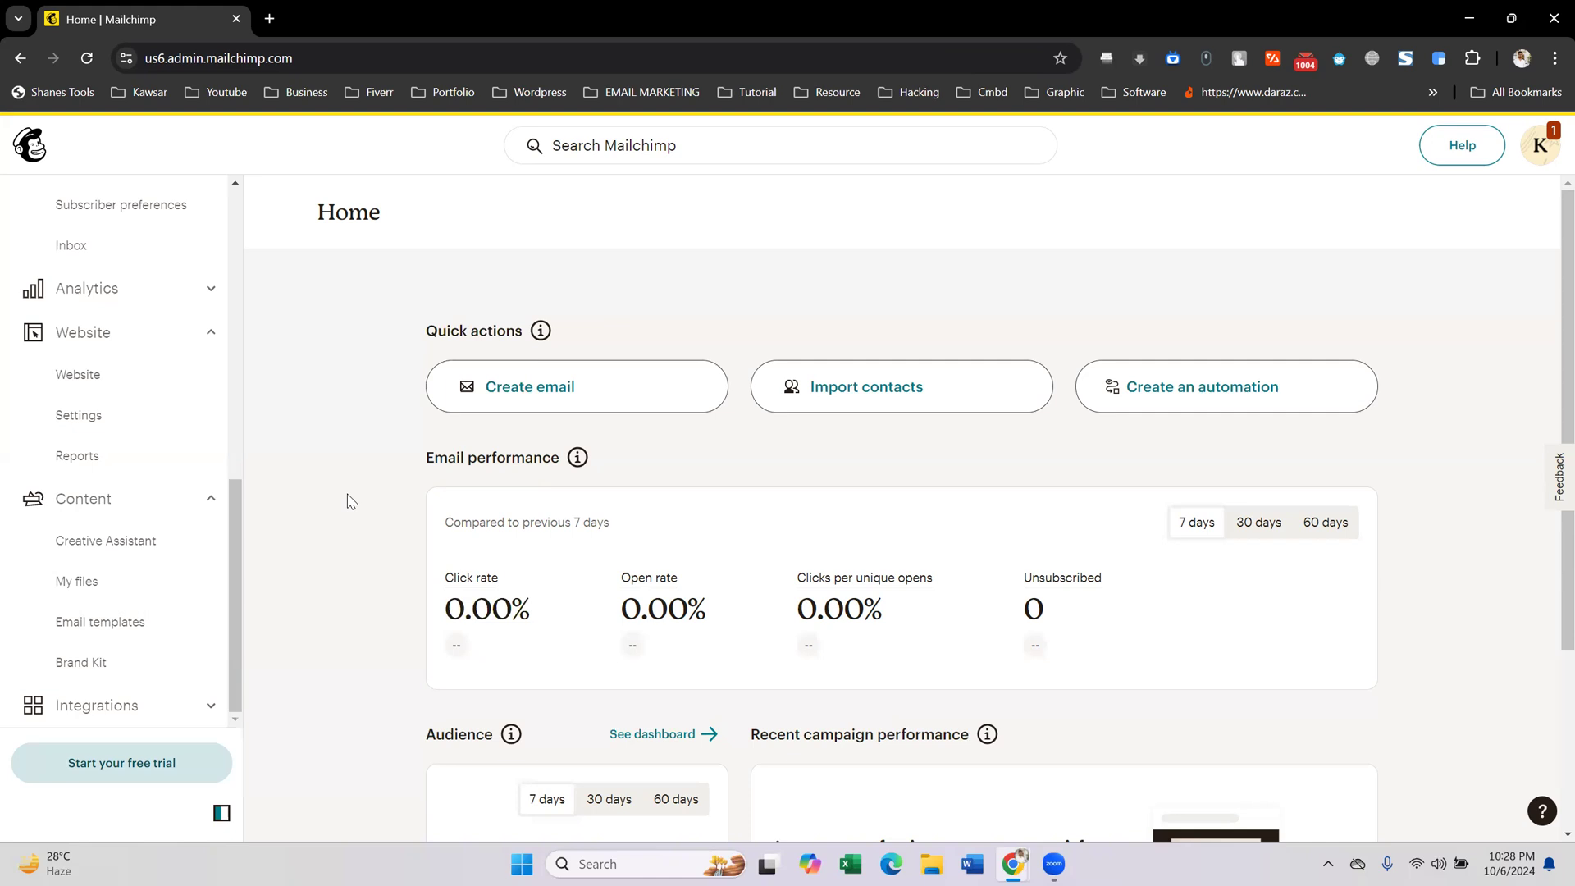
click(92, 624)
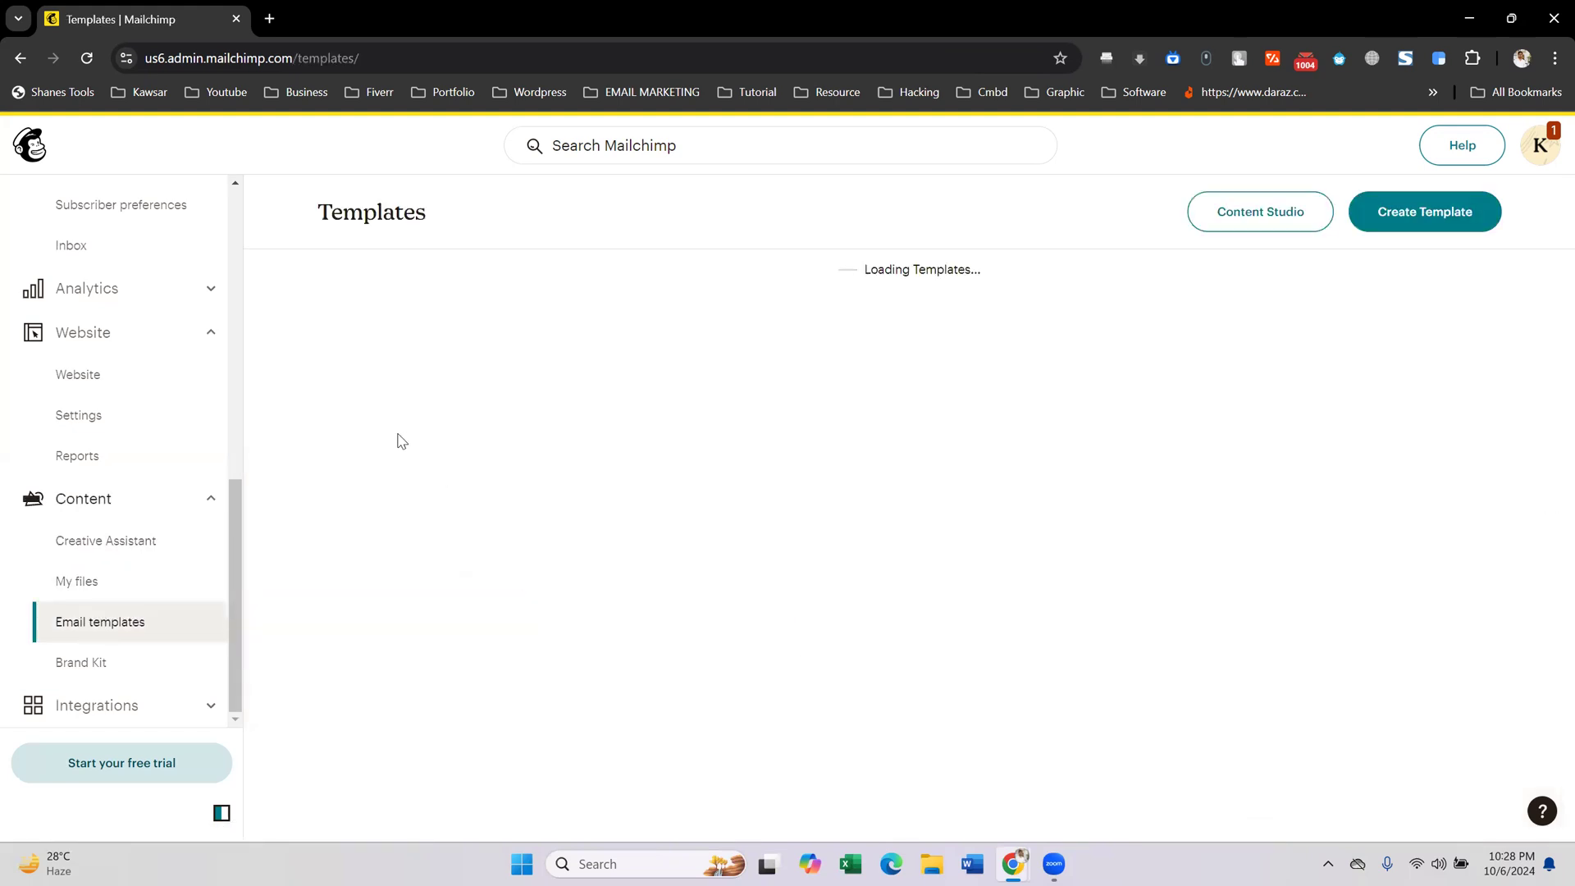
- Look through the saved templates, preview "Email Template Live" over its full length and close the preview
scroll(714, 523, down, 10)
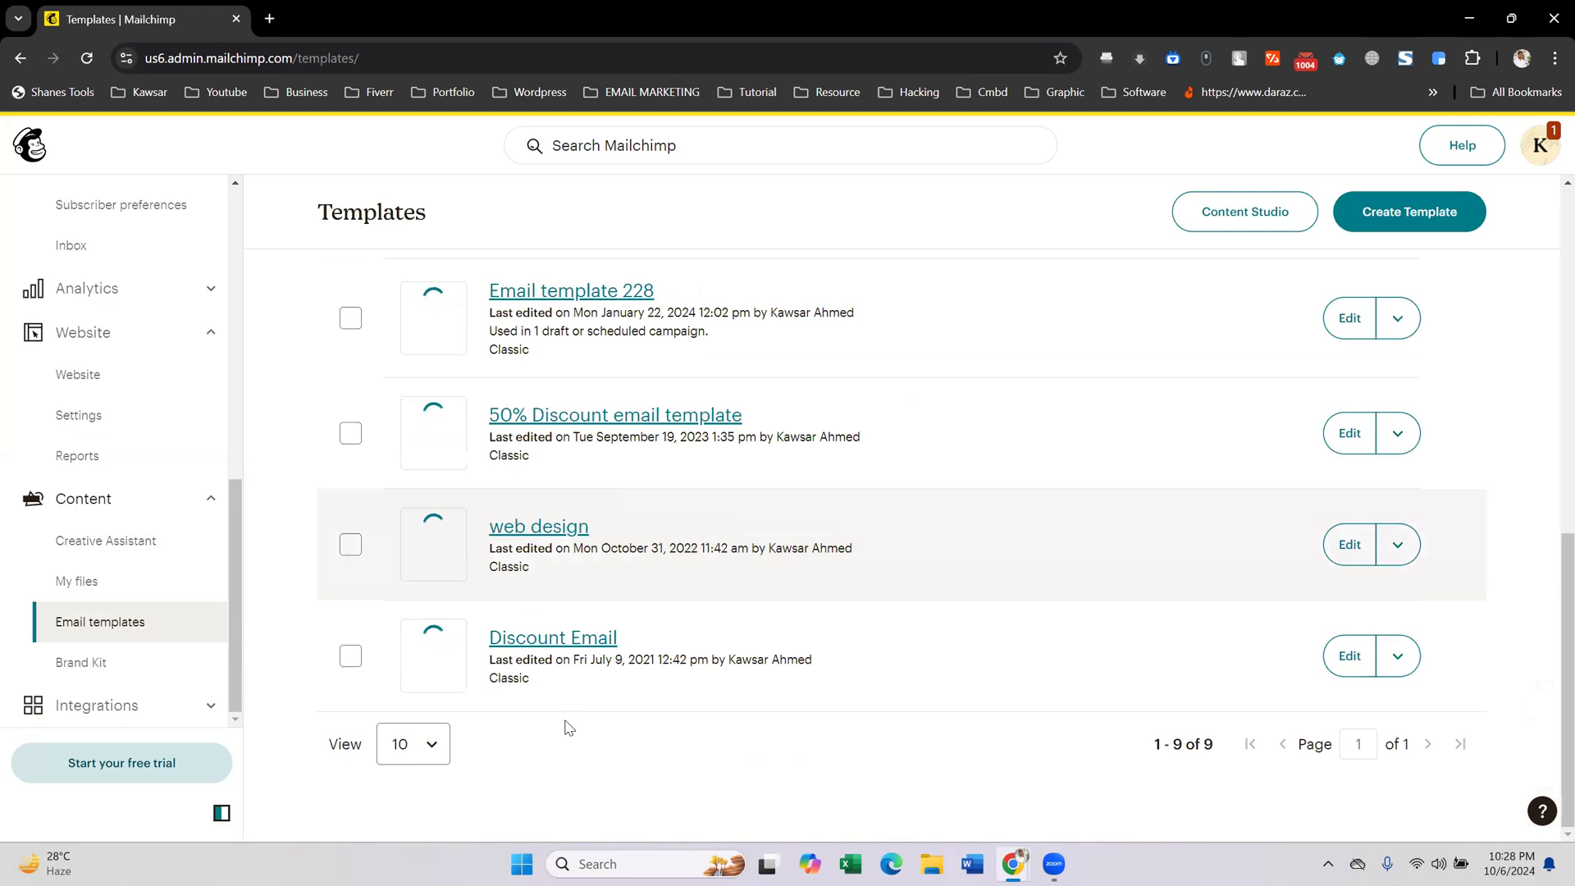
scroll(780, 572, up, 10)
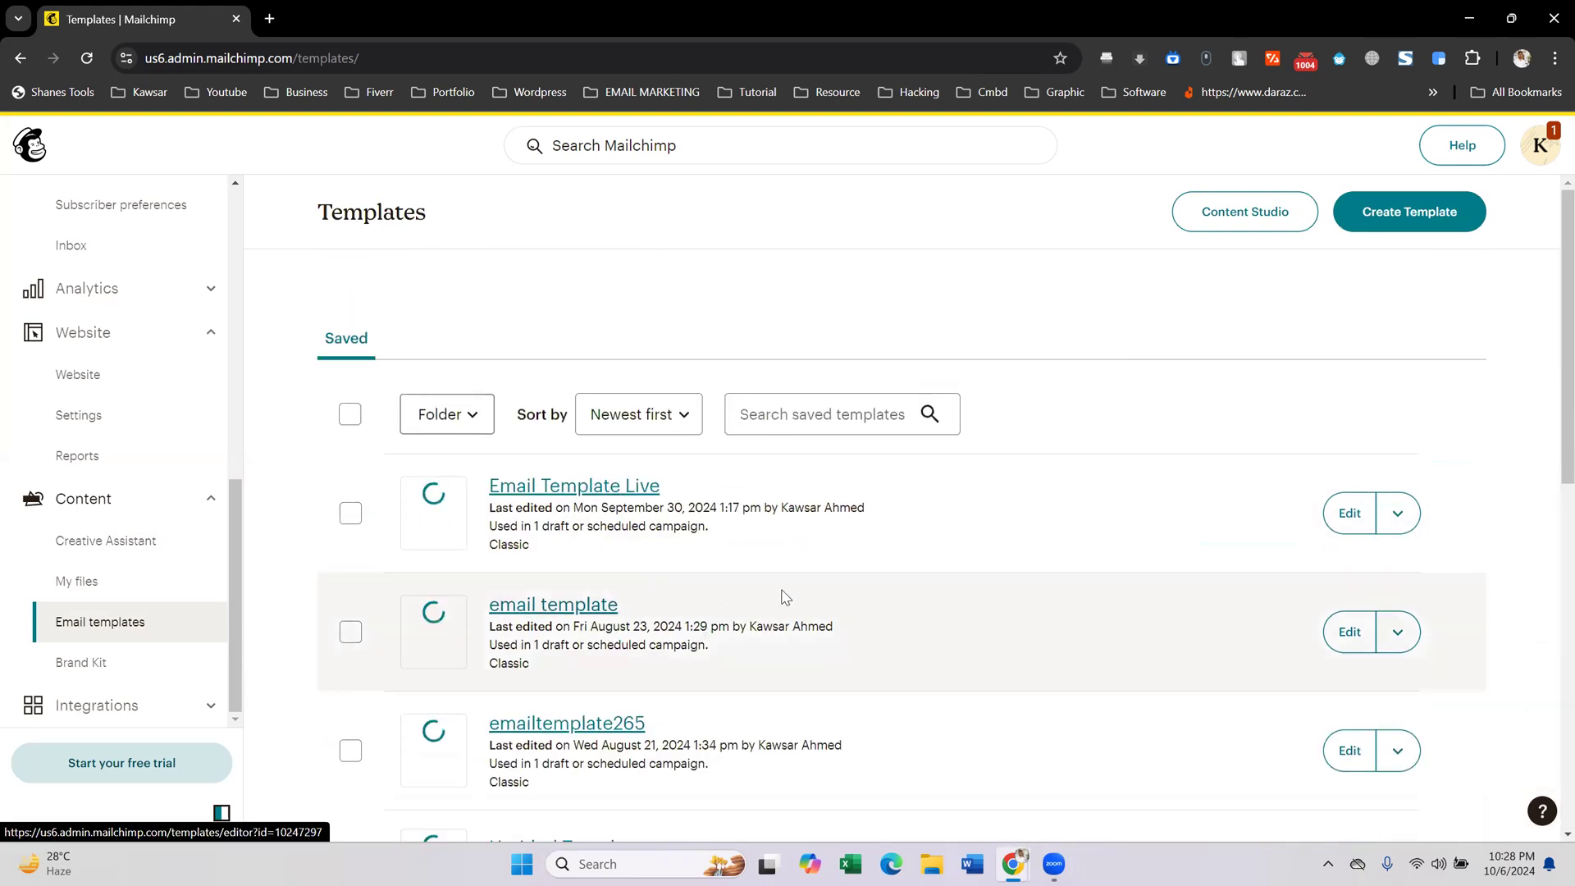
scroll(785, 597, down, 8)
scroll(781, 586, up, 8)
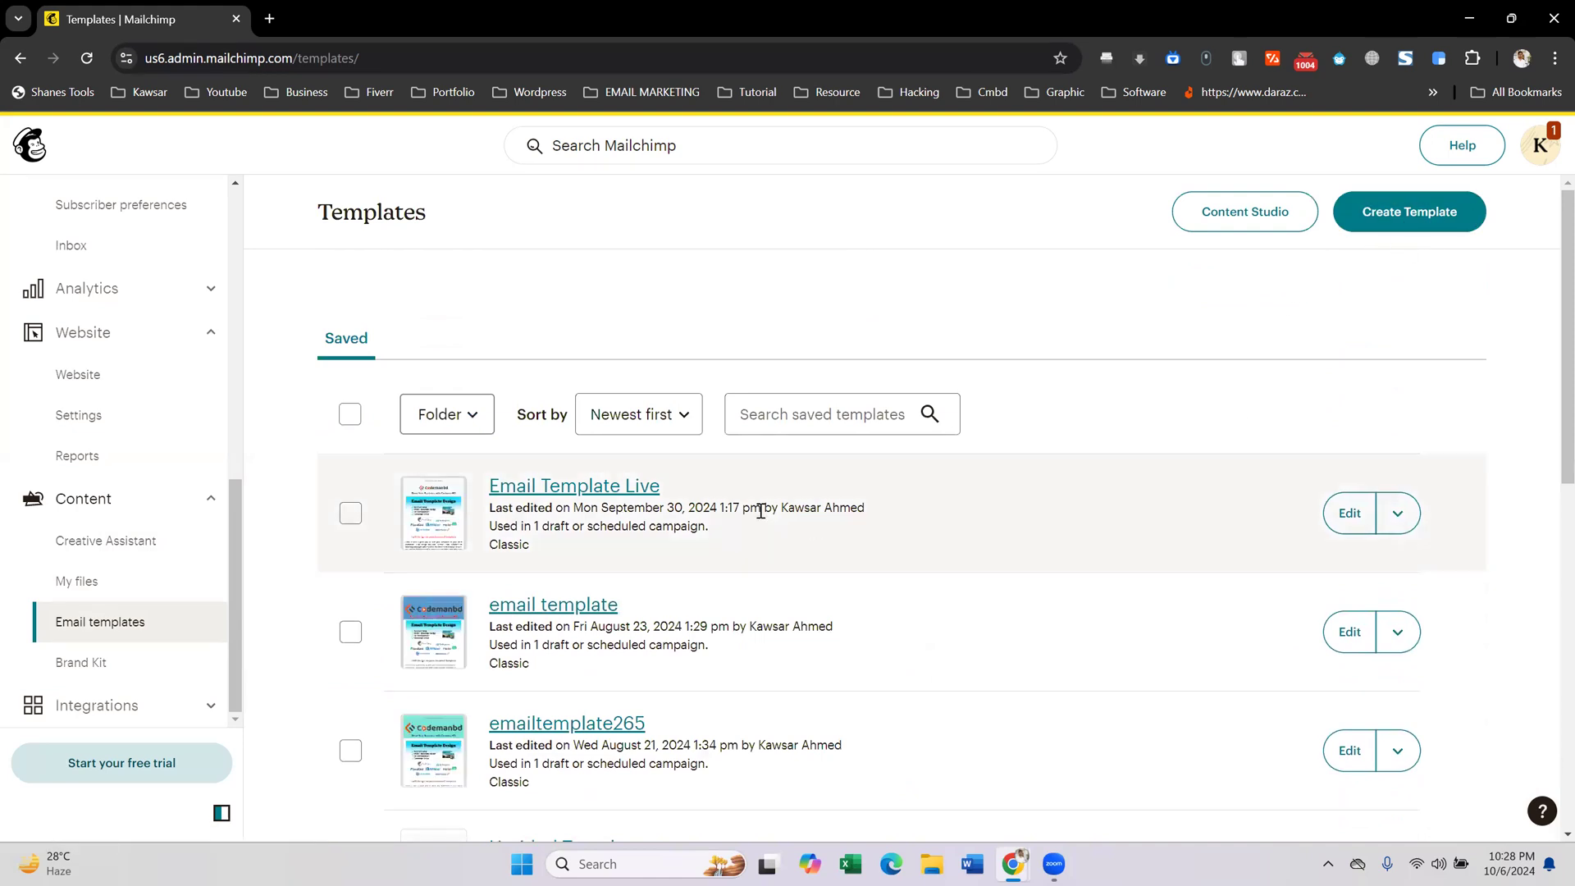
click(1398, 513)
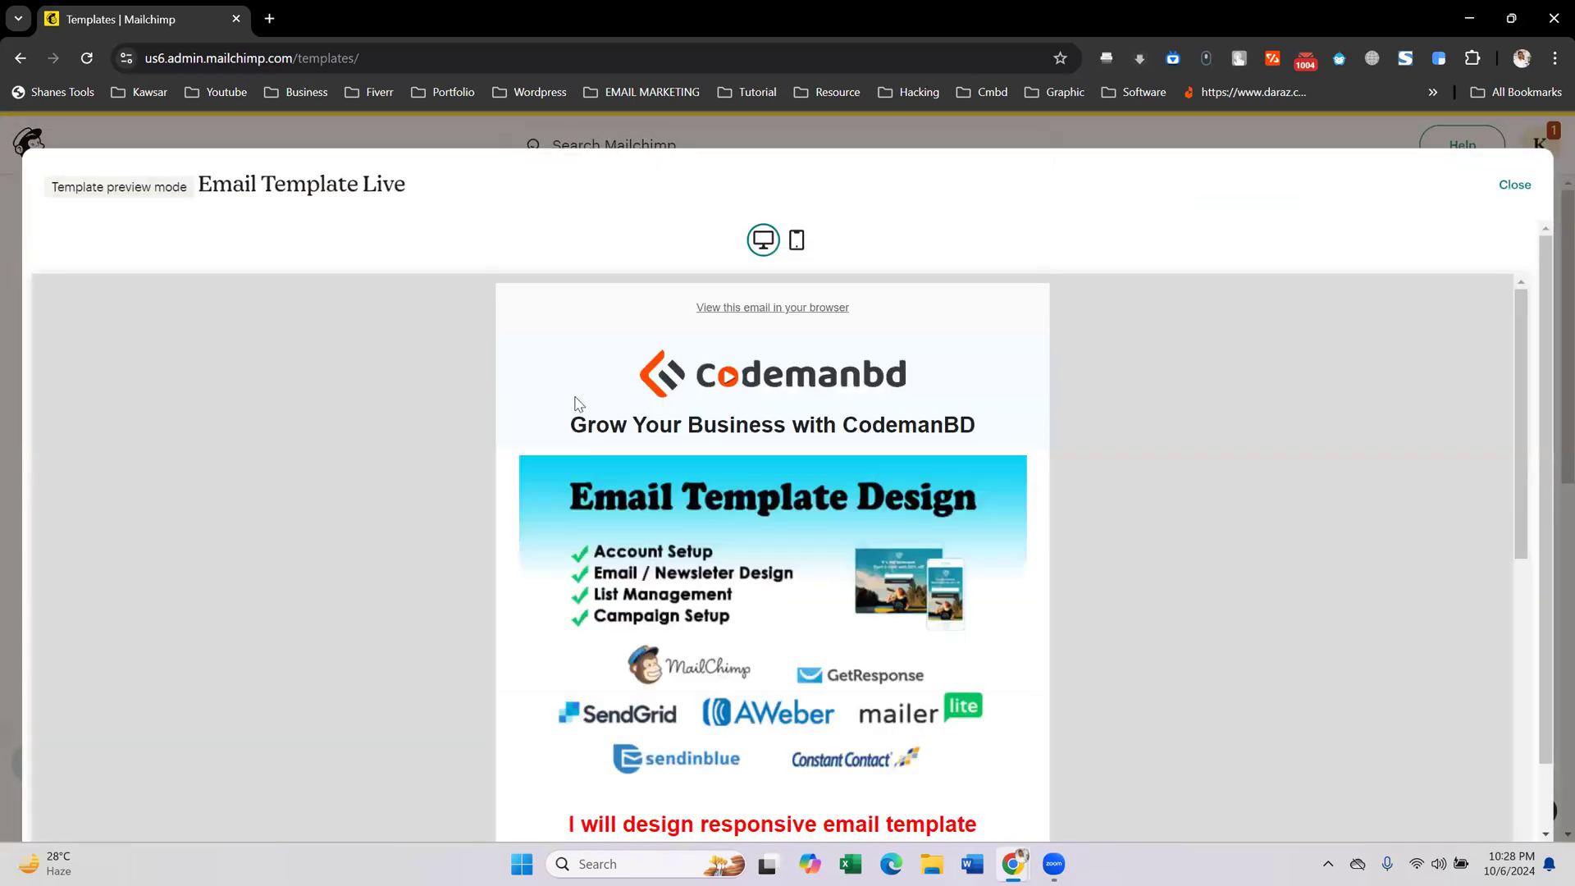
scroll(691, 509, down, 10)
scroll(689, 510, up, 10)
scroll(693, 509, down, 9)
scroll(697, 509, up, 10)
click(1503, 190)
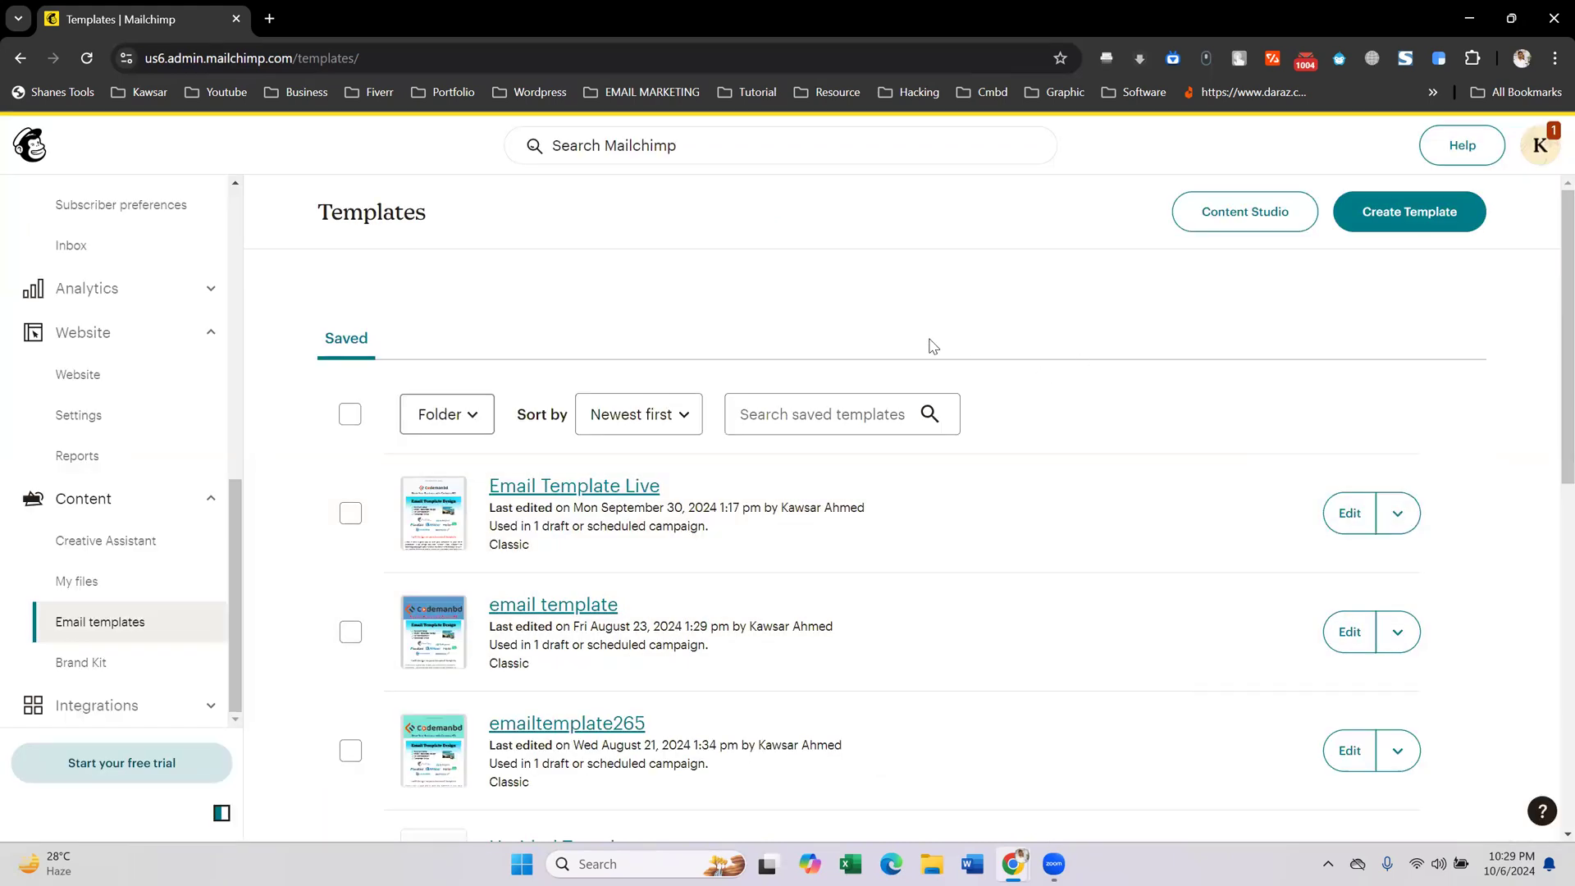
- Start creating a new template and review the Featured and Basic layouts offered as starting points
click(1416, 226)
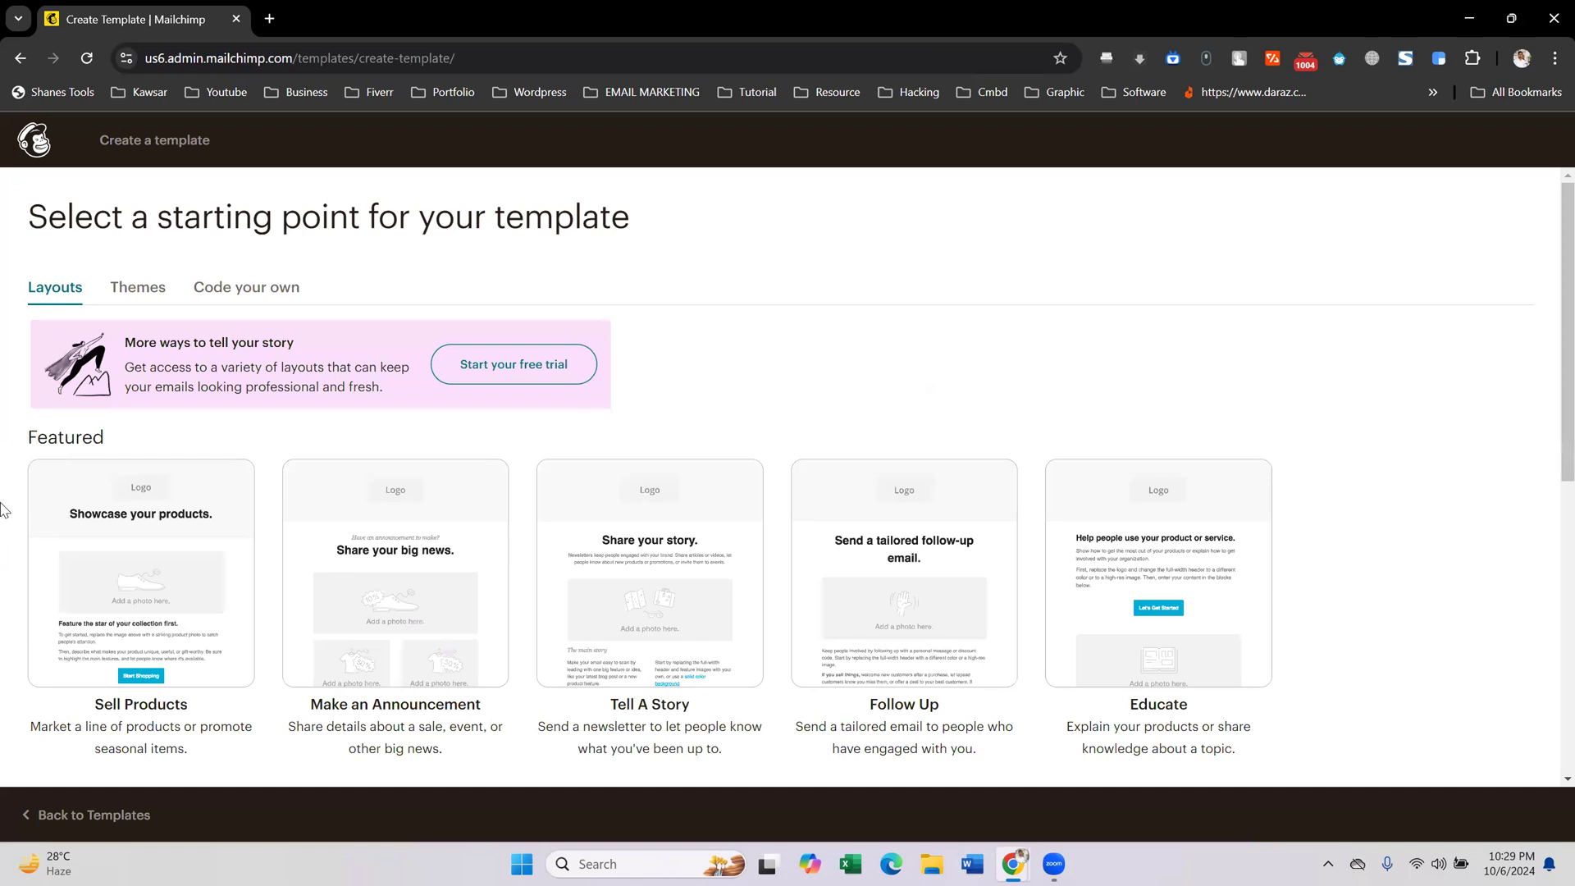
scroll(16, 476, down, 1)
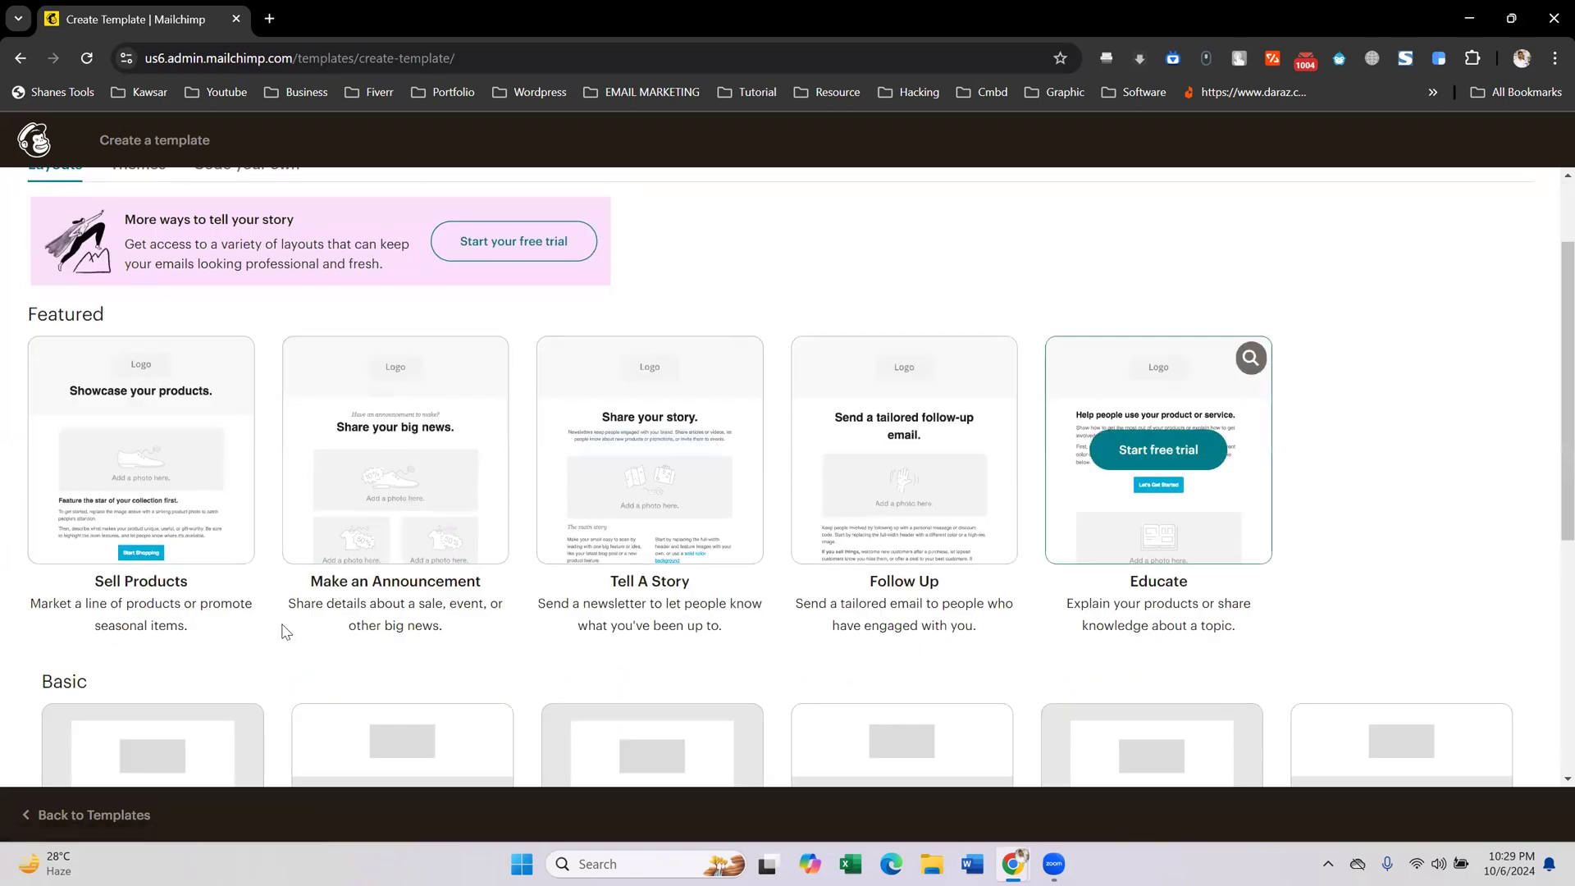
scroll(164, 584, down, 2)
scroll(158, 573, down, 1)
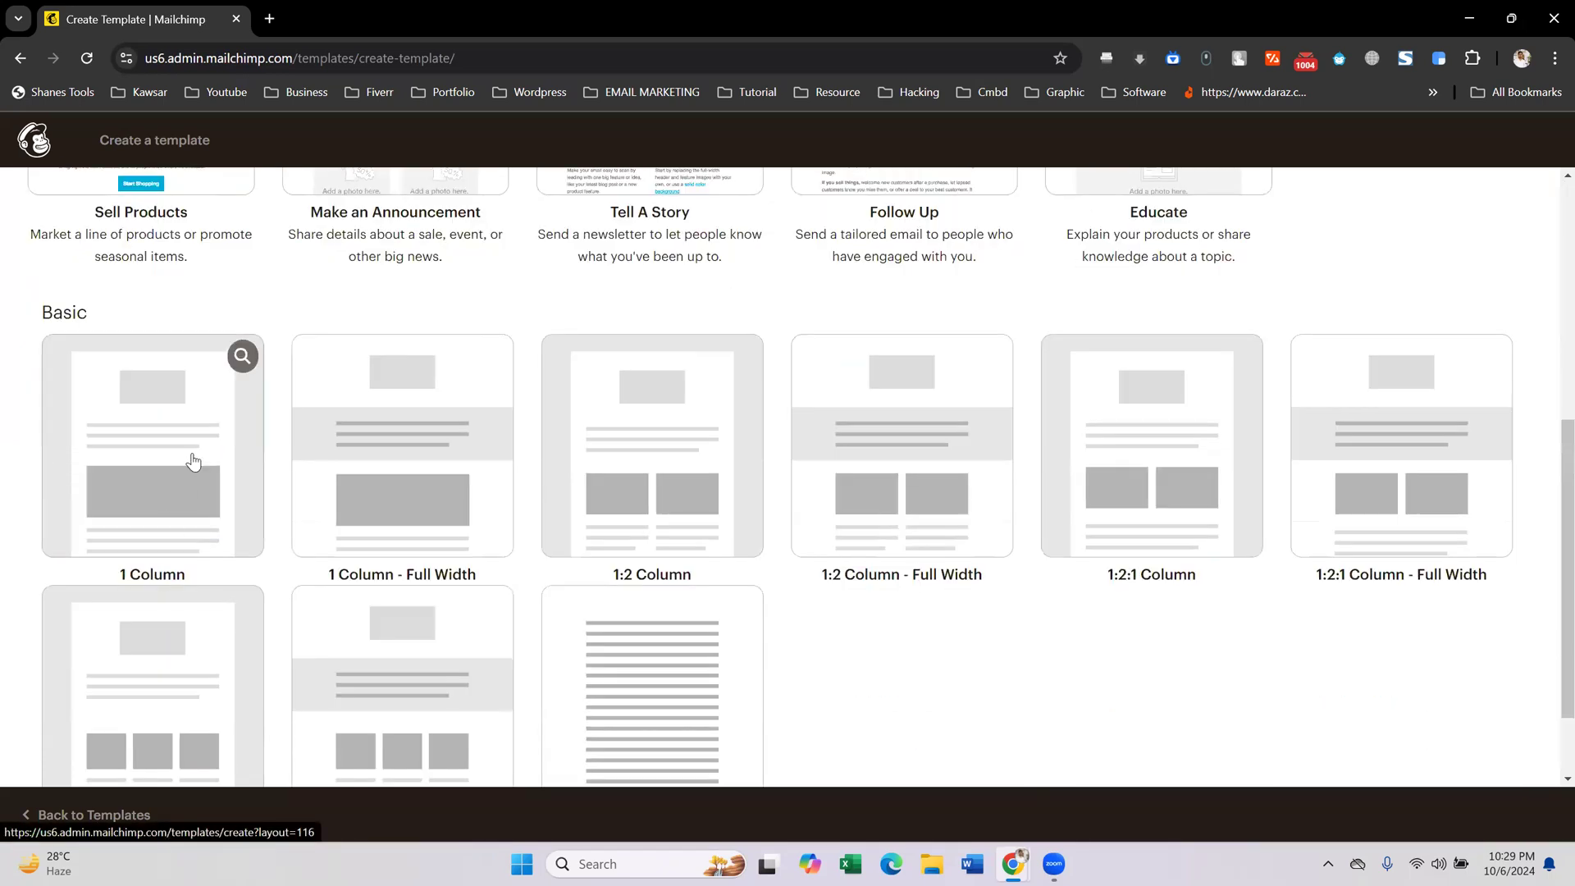
scroll(367, 544, down, 1)
scroll(328, 533, down, 1)
scroll(288, 524, up, 7)
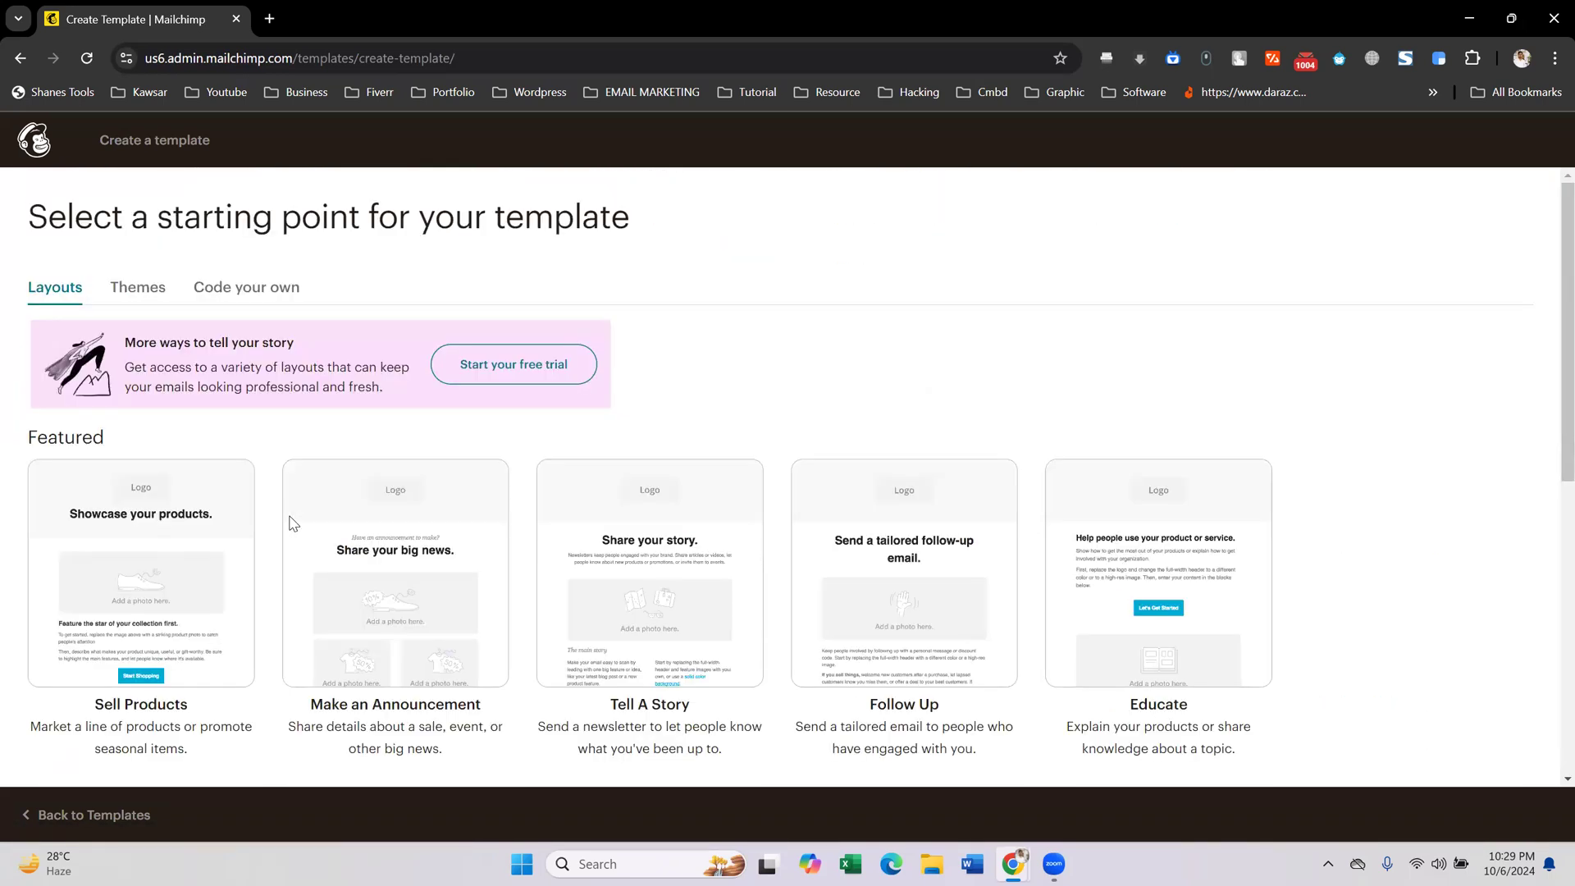
- Browse the ready-made themes for the template, from the Featured group through E-commerce and beyond
click(131, 288)
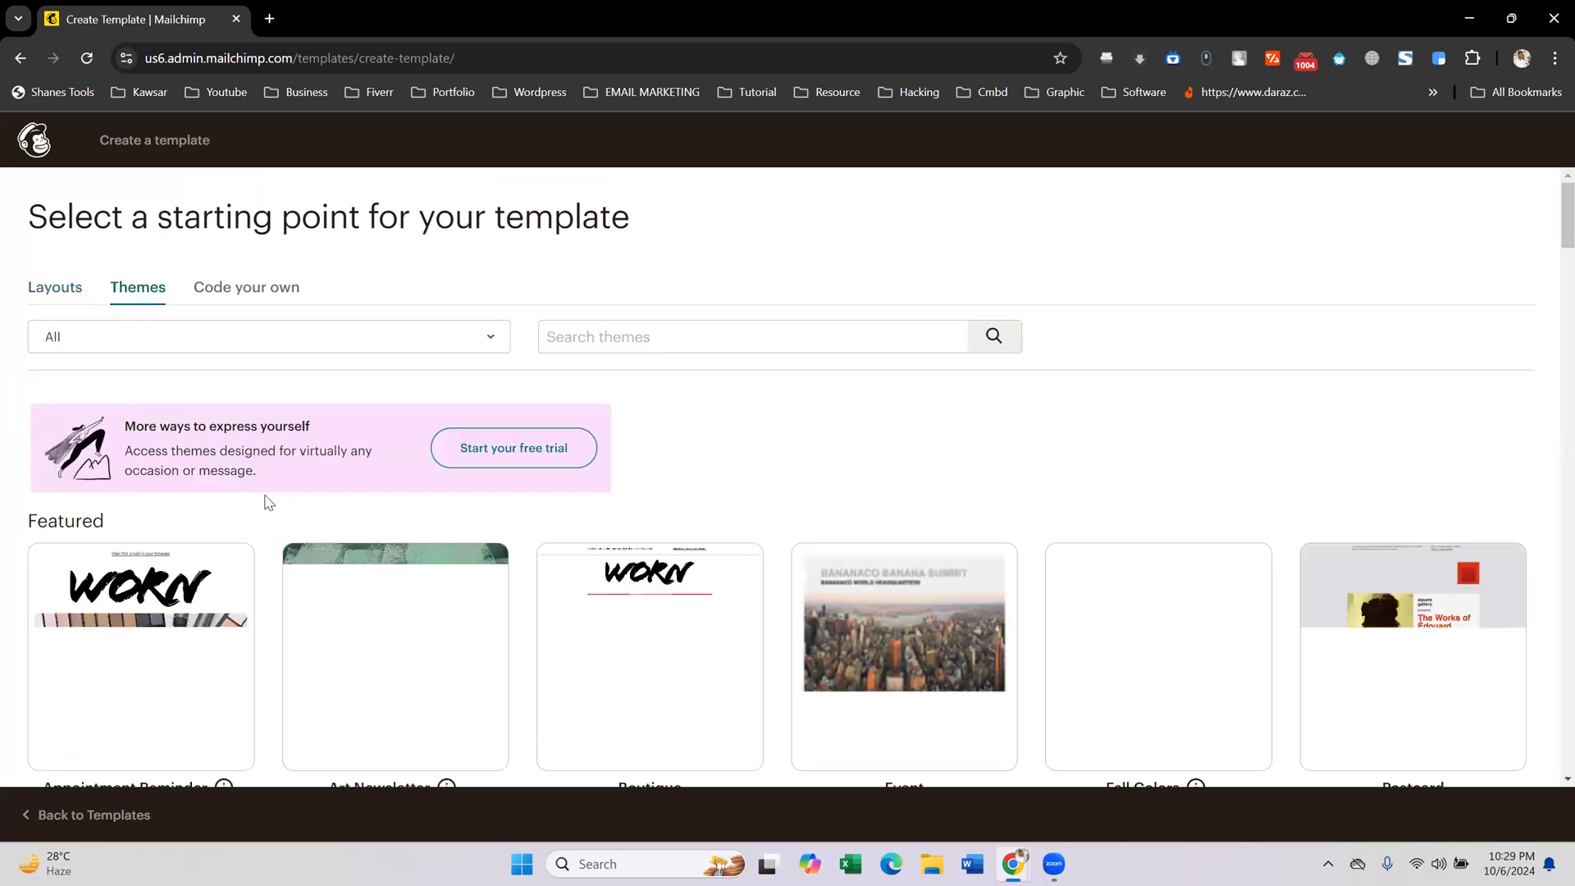
scroll(908, 477, down, 3)
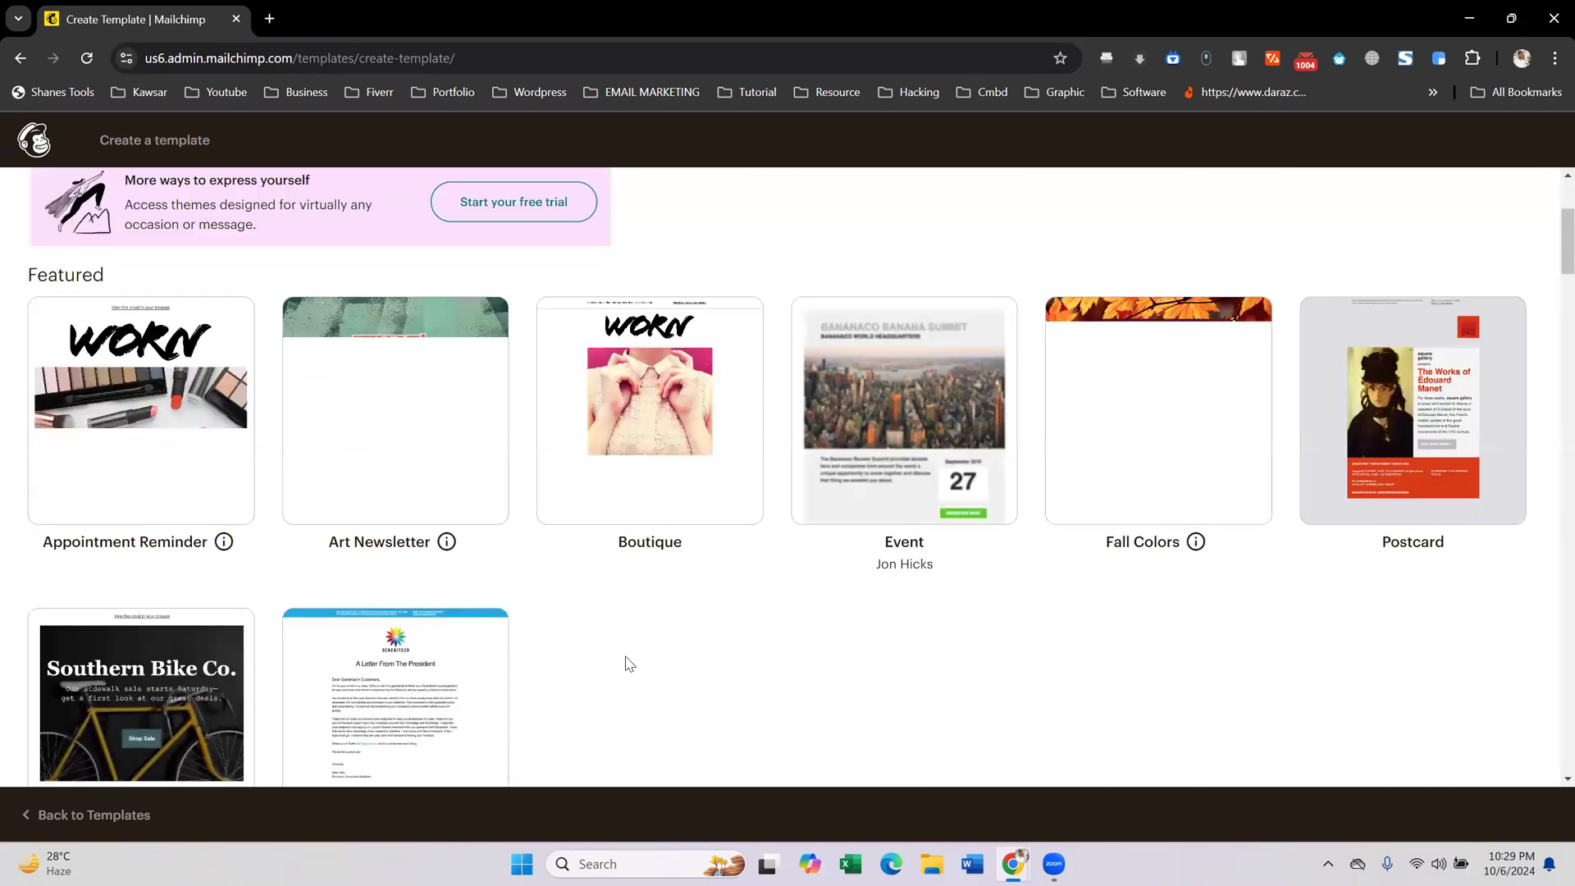
scroll(623, 656, down, 6)
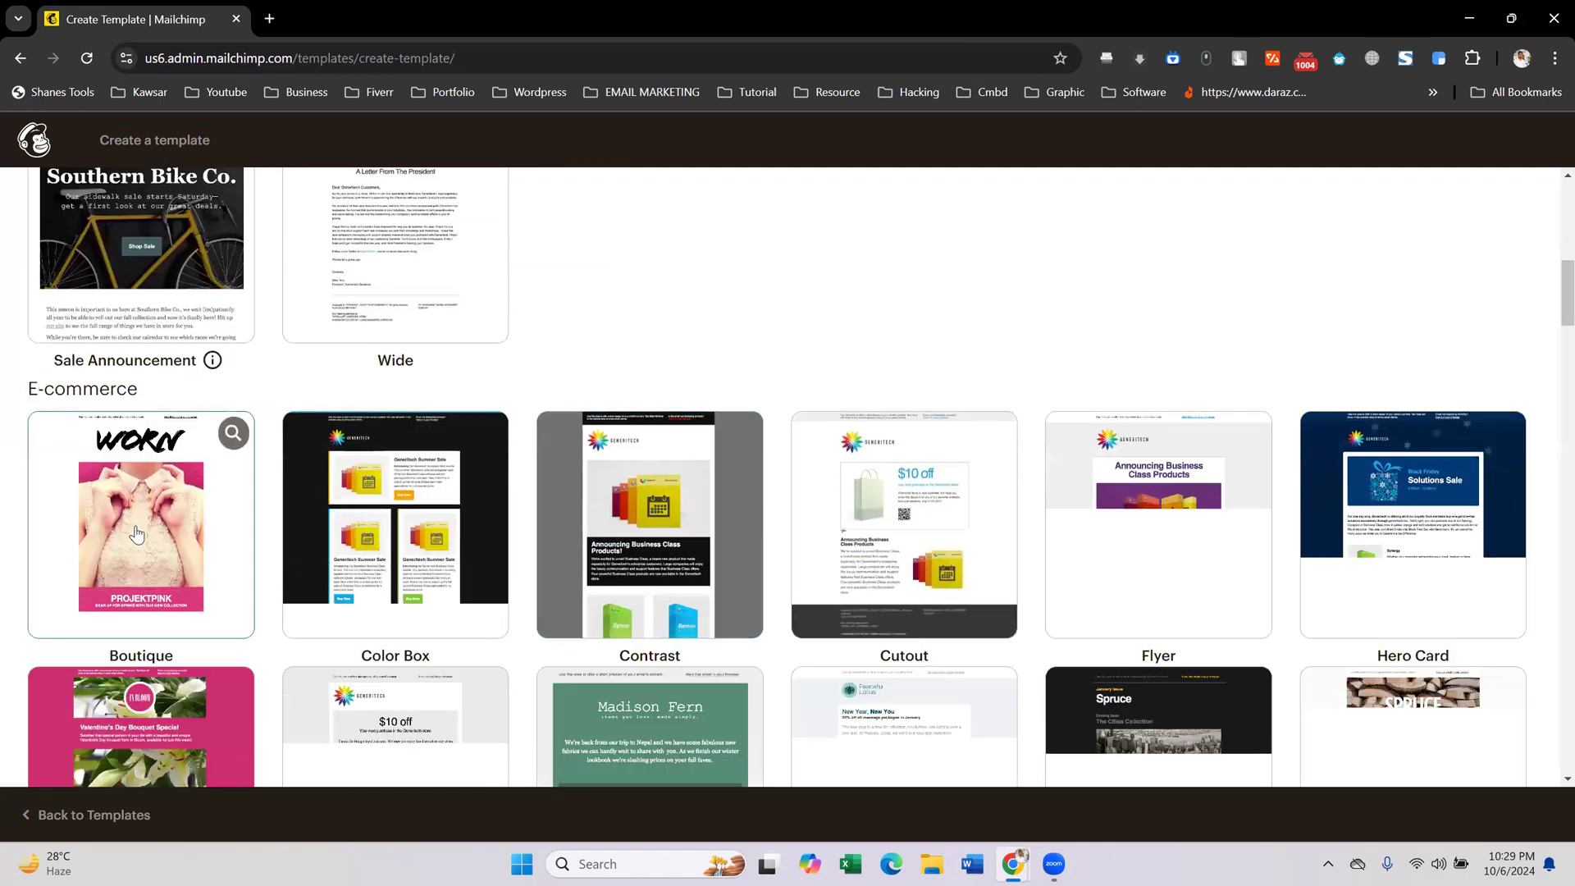
scroll(140, 549, down, 5)
scroll(140, 533, down, 6)
scroll(141, 528, up, 20)
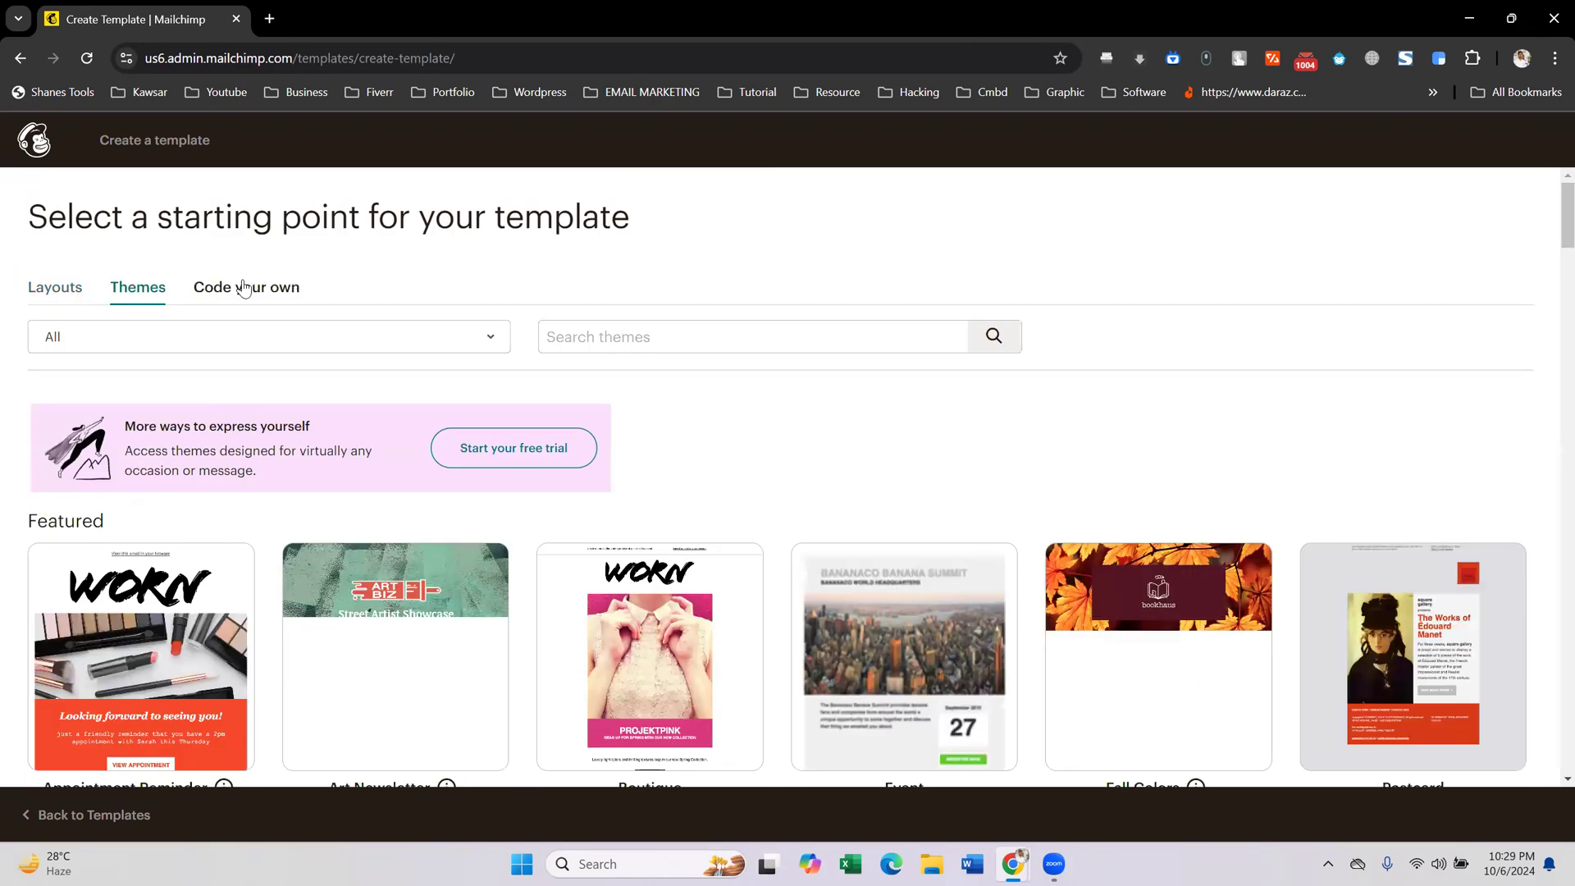
- Examine the Code your own starting points: Paste in code, Import HTML and Import zip
click(244, 286)
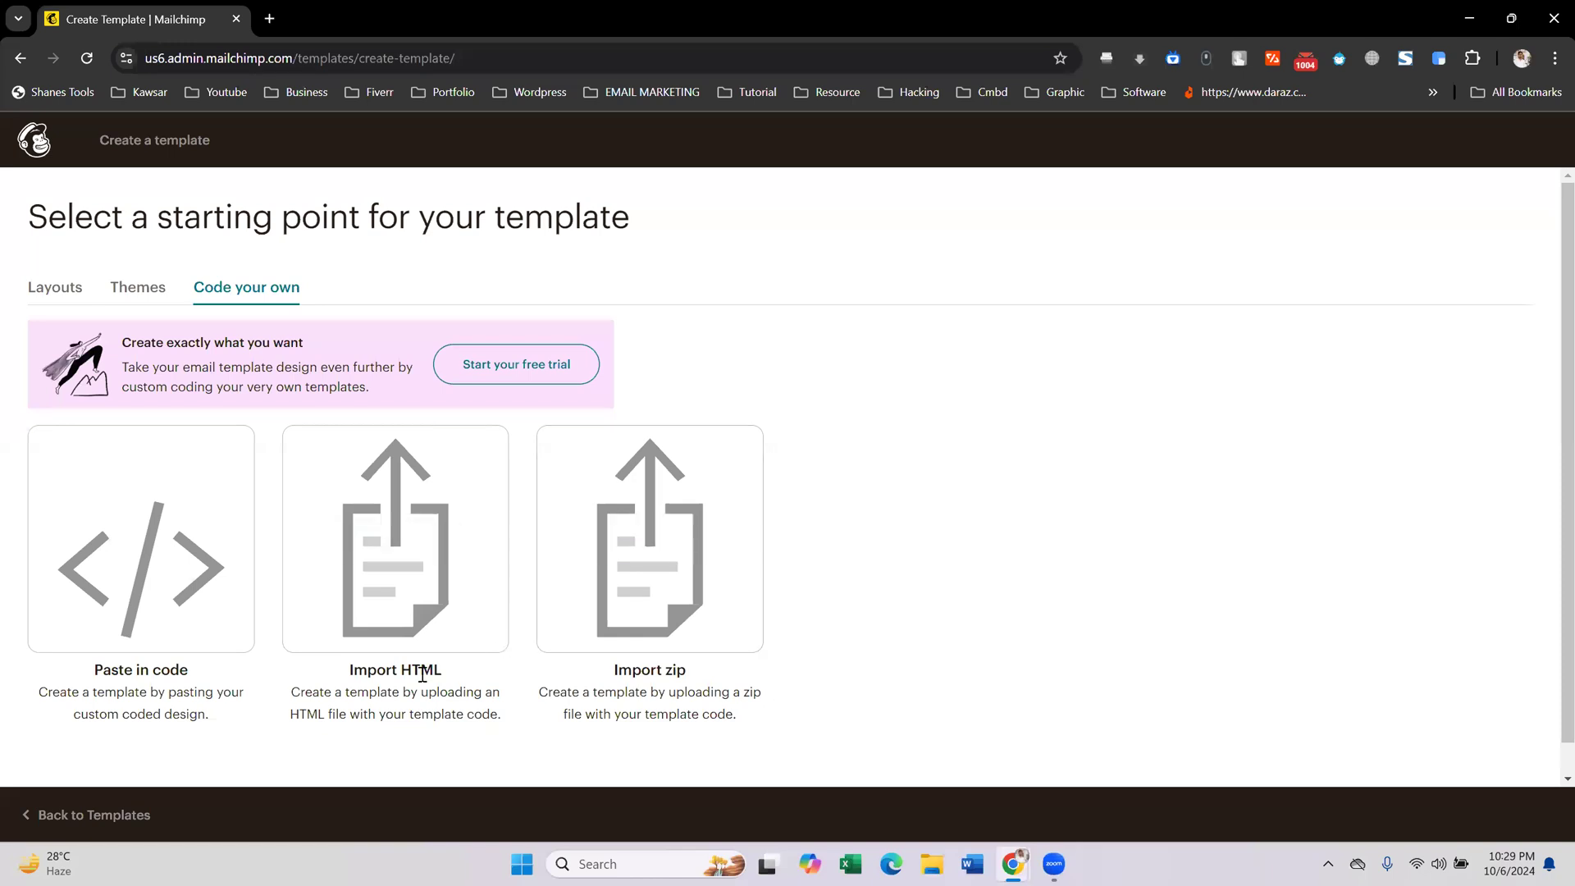
mouse_move(406, 593)
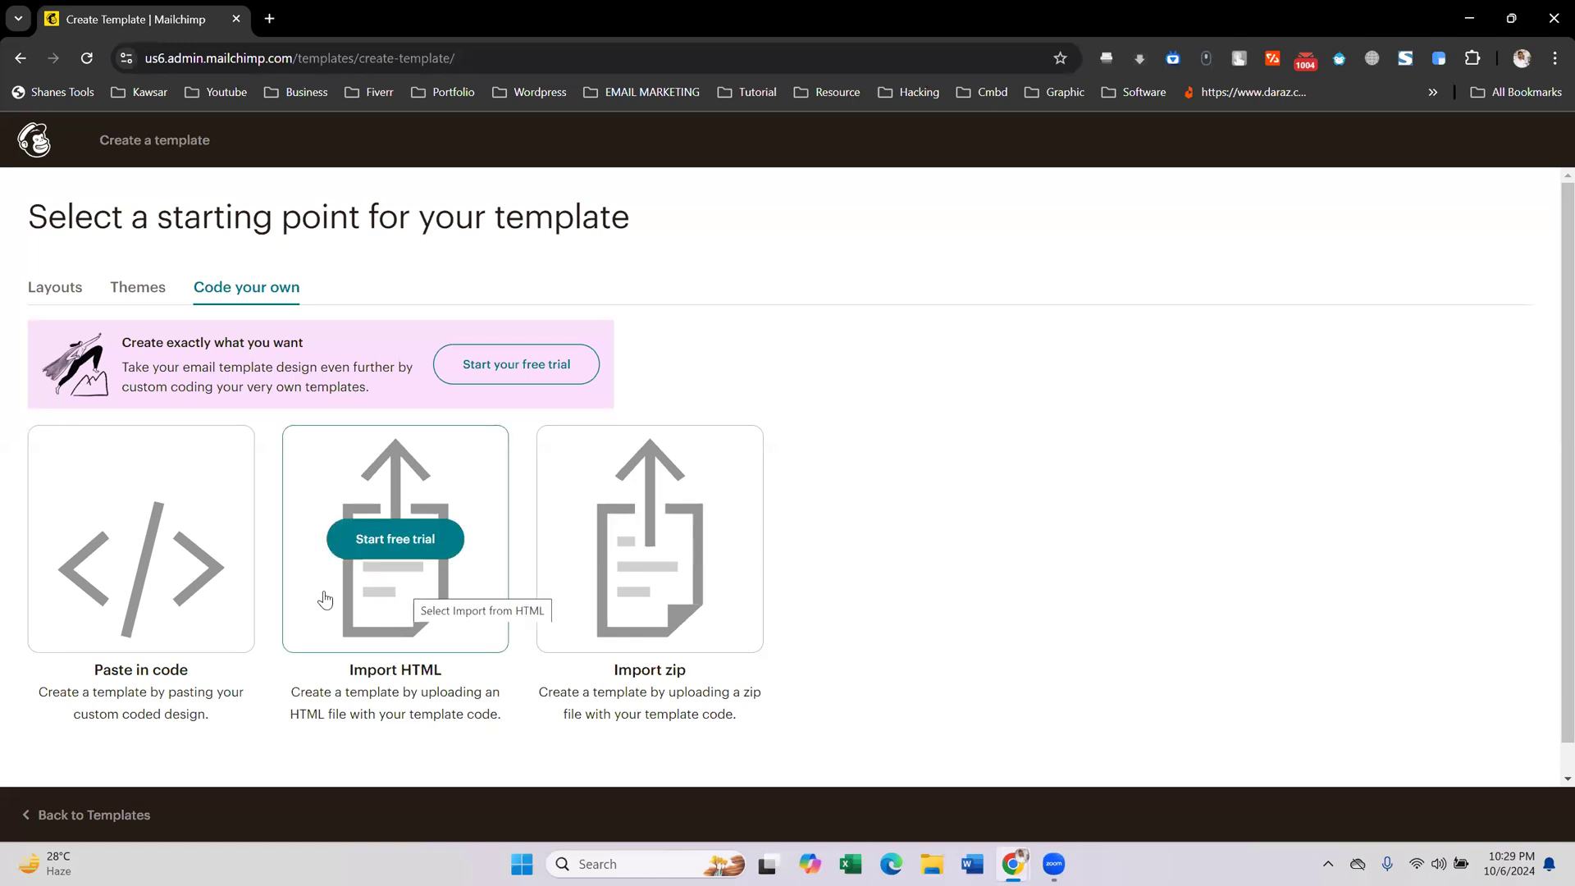
mouse_move(124, 631)
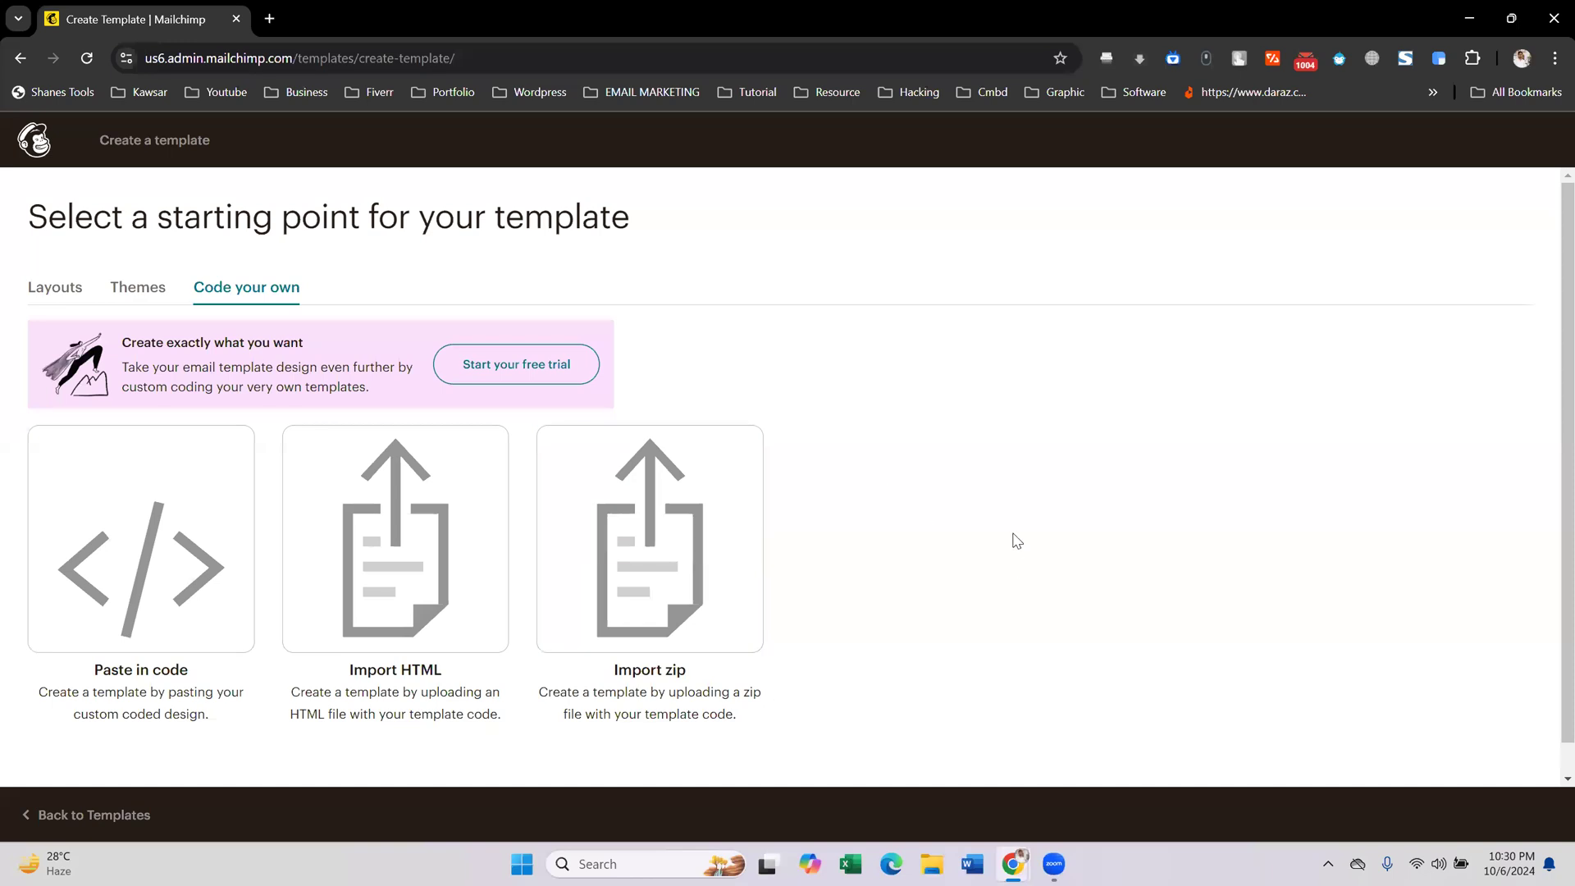
- Return to the Layouts starting points and start the template from the Basic "1 Column" layout
click(55, 304)
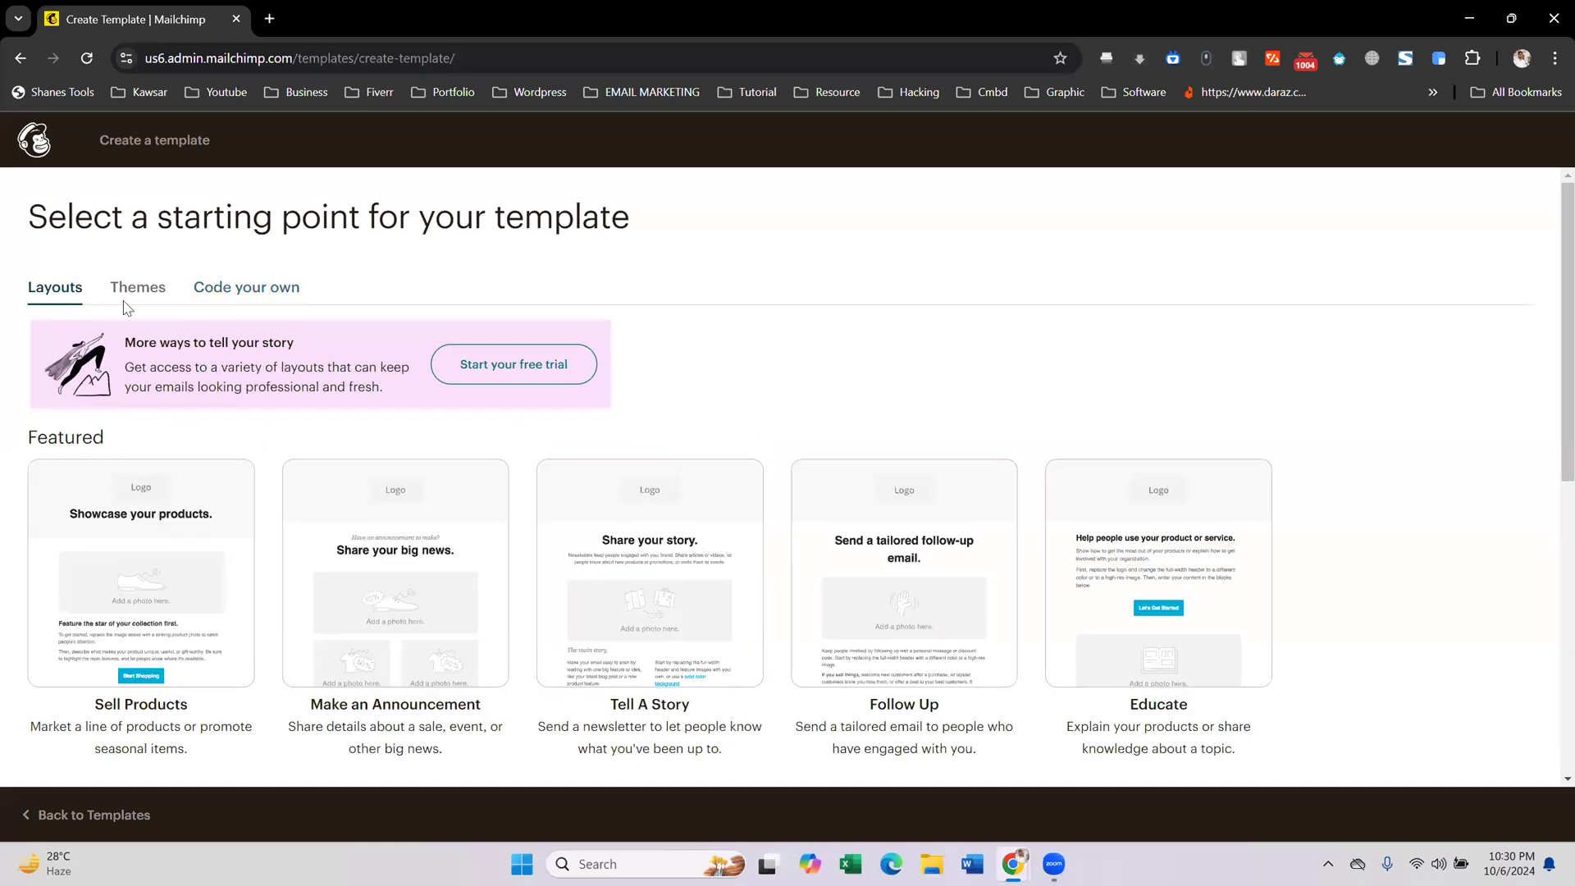
scroll(271, 435, down, 5)
scroll(254, 432, up, 3)
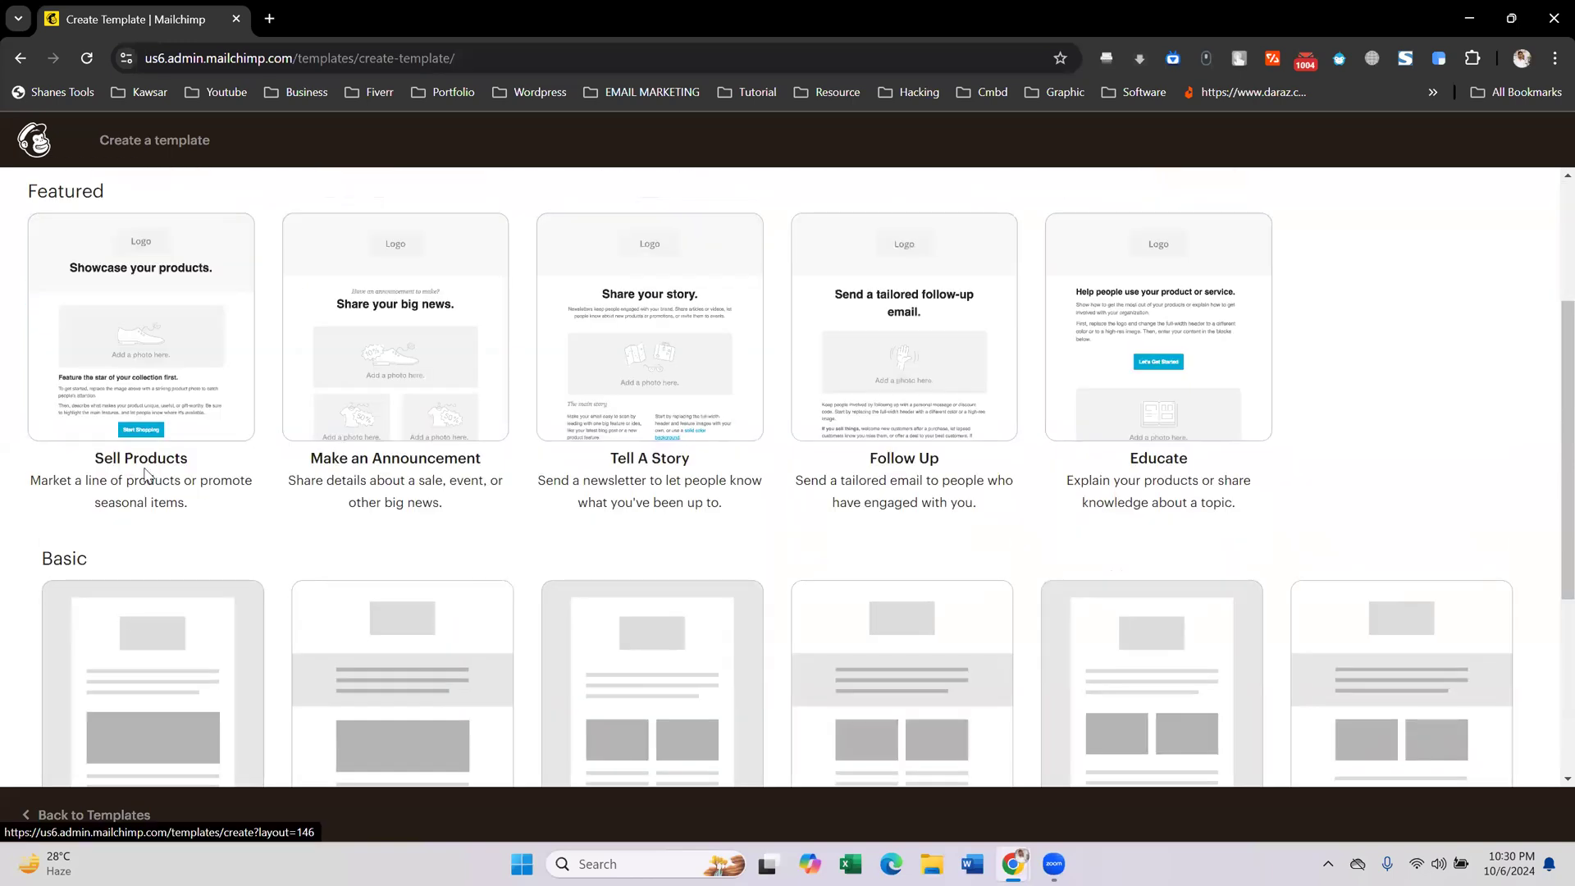
scroll(255, 432, up, 3)
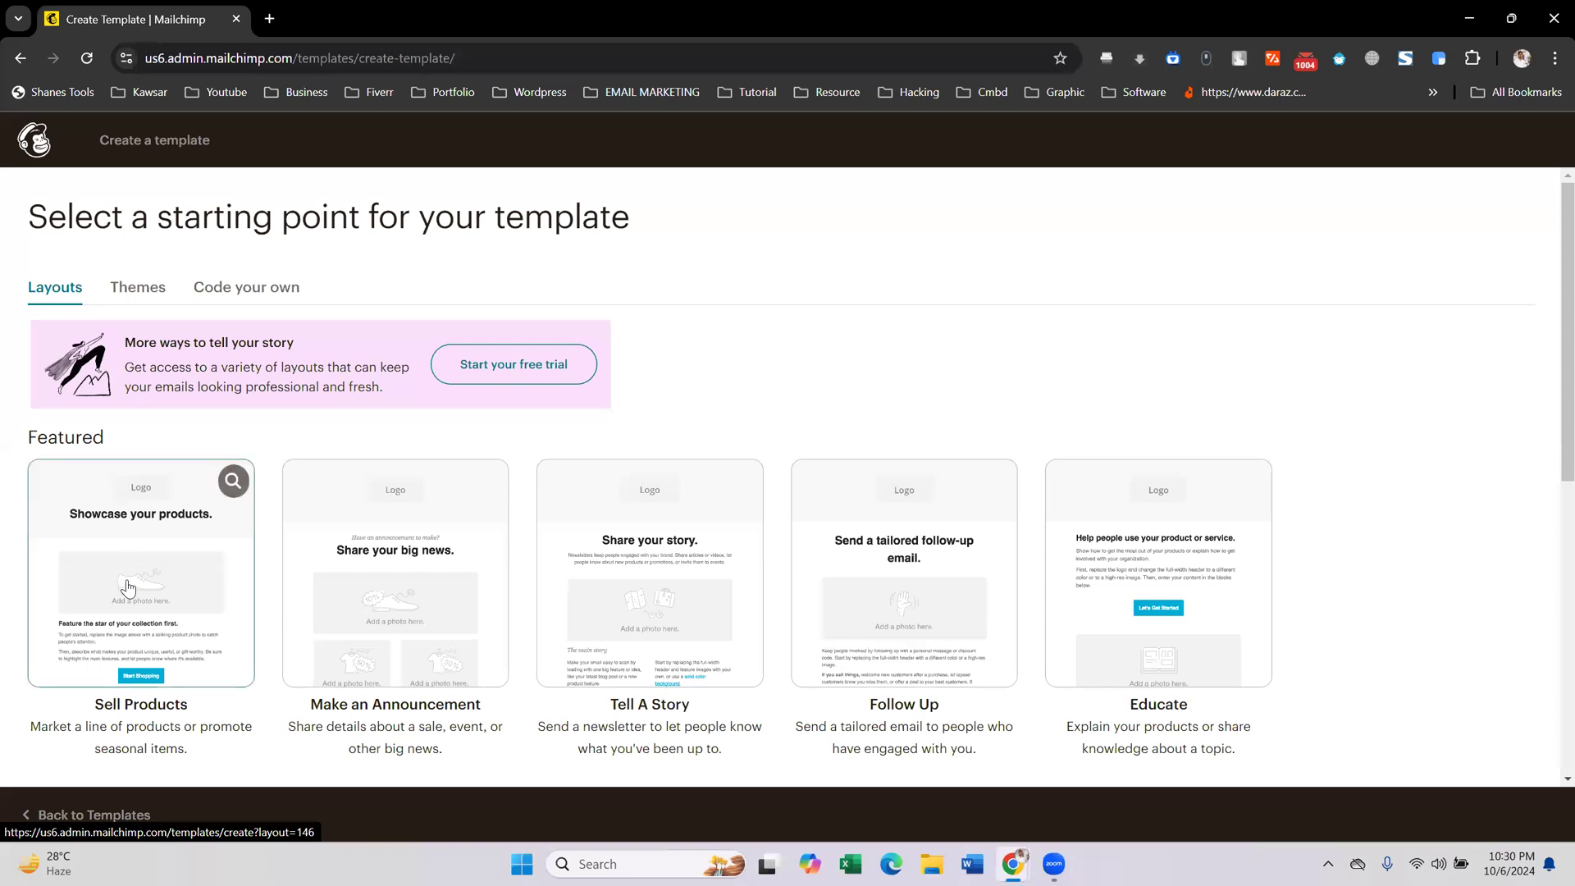
scroll(127, 587, down, 5)
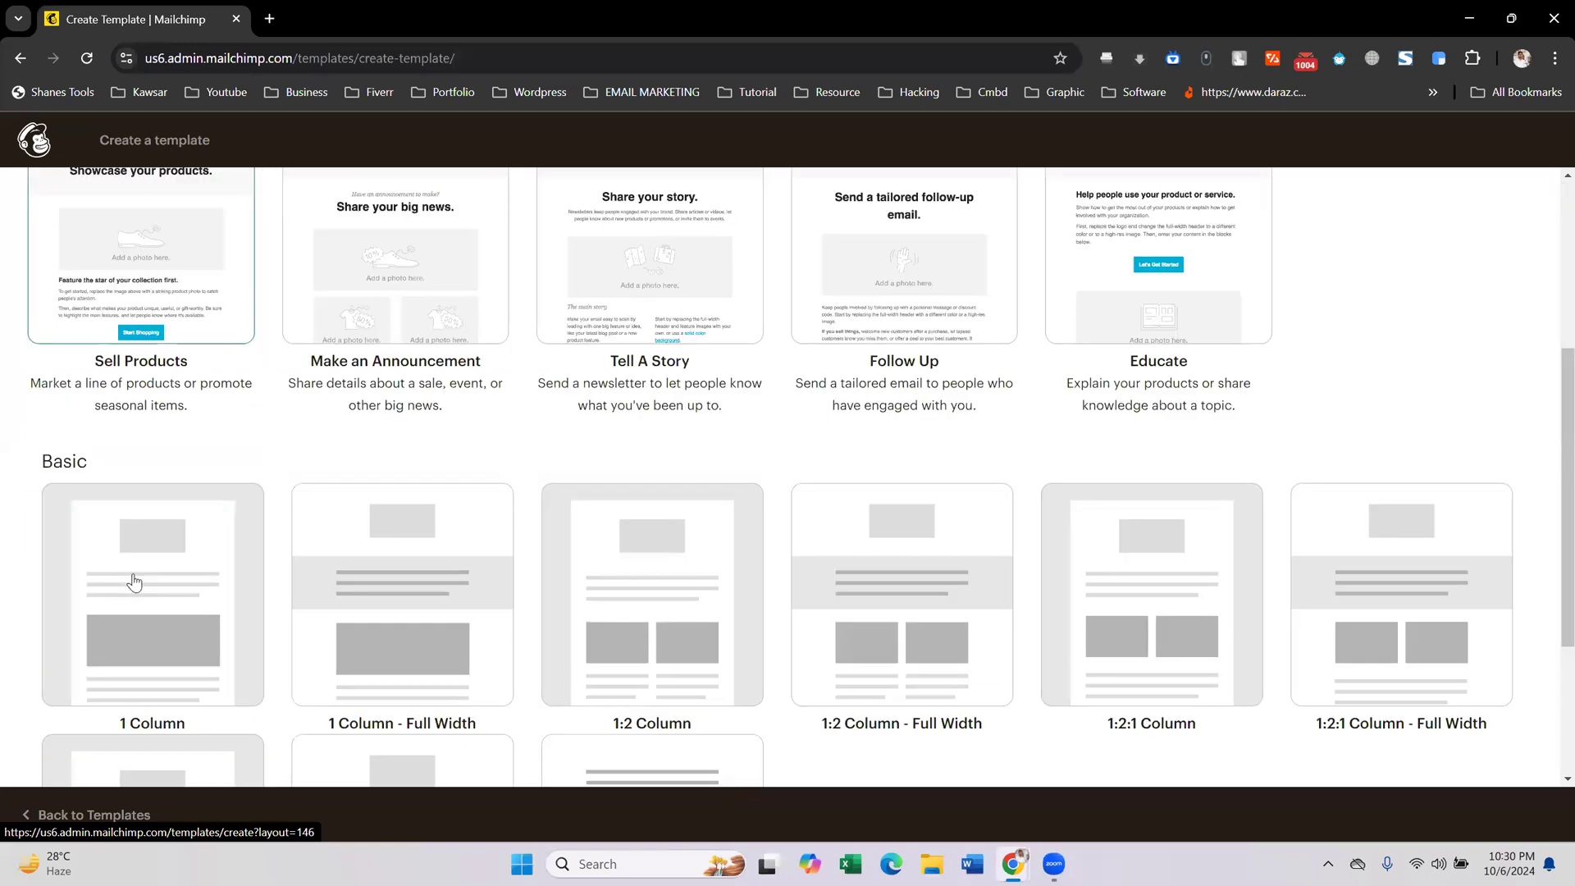
click(134, 591)
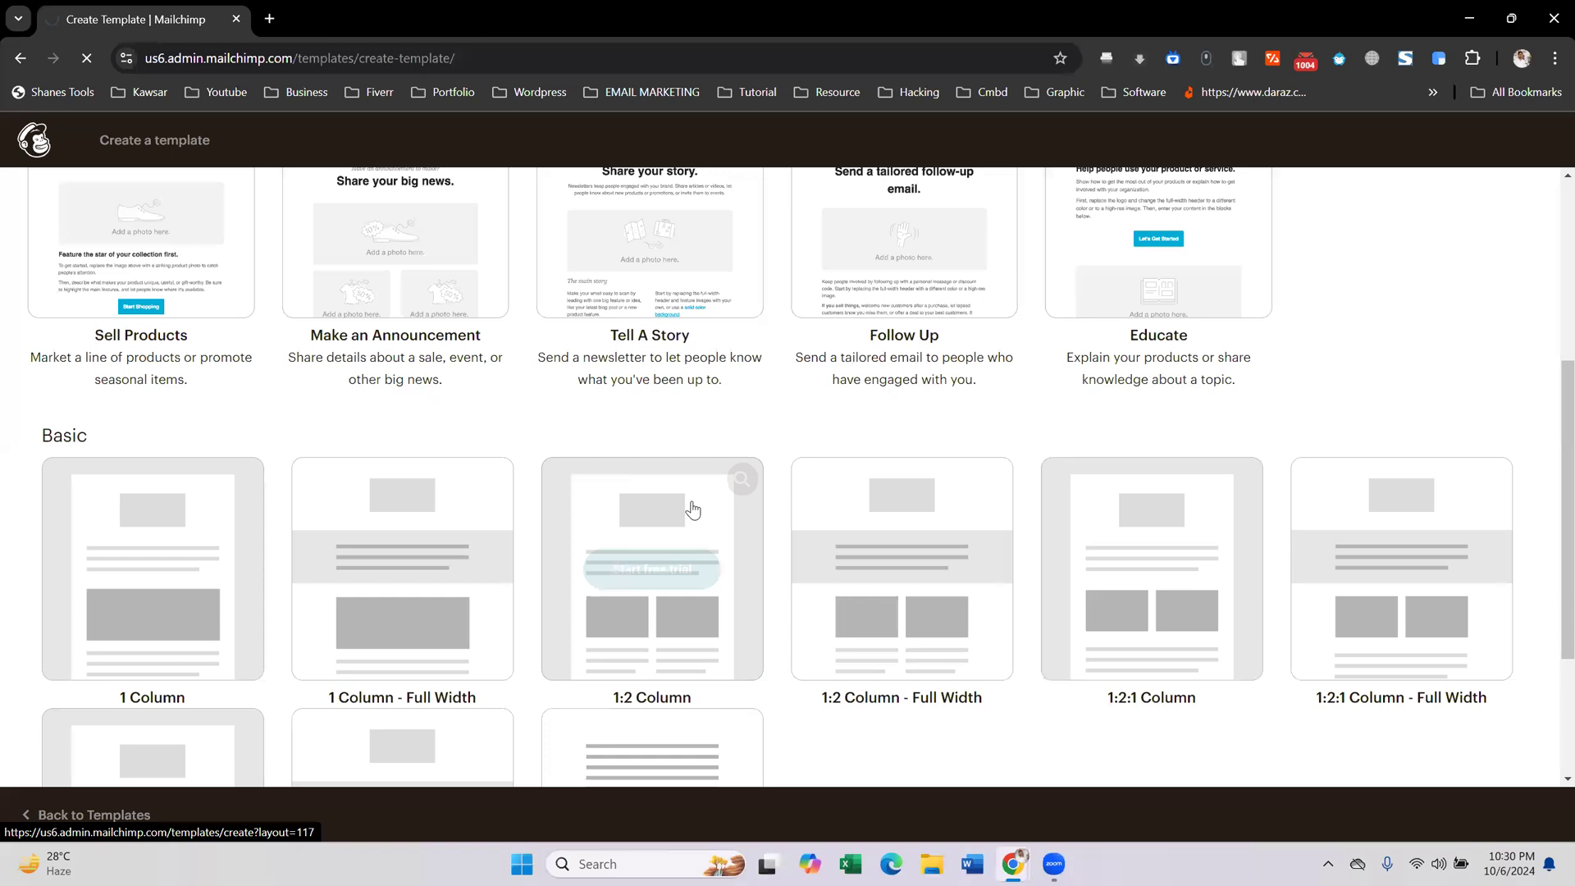
scroll(235, 651, up, 2)
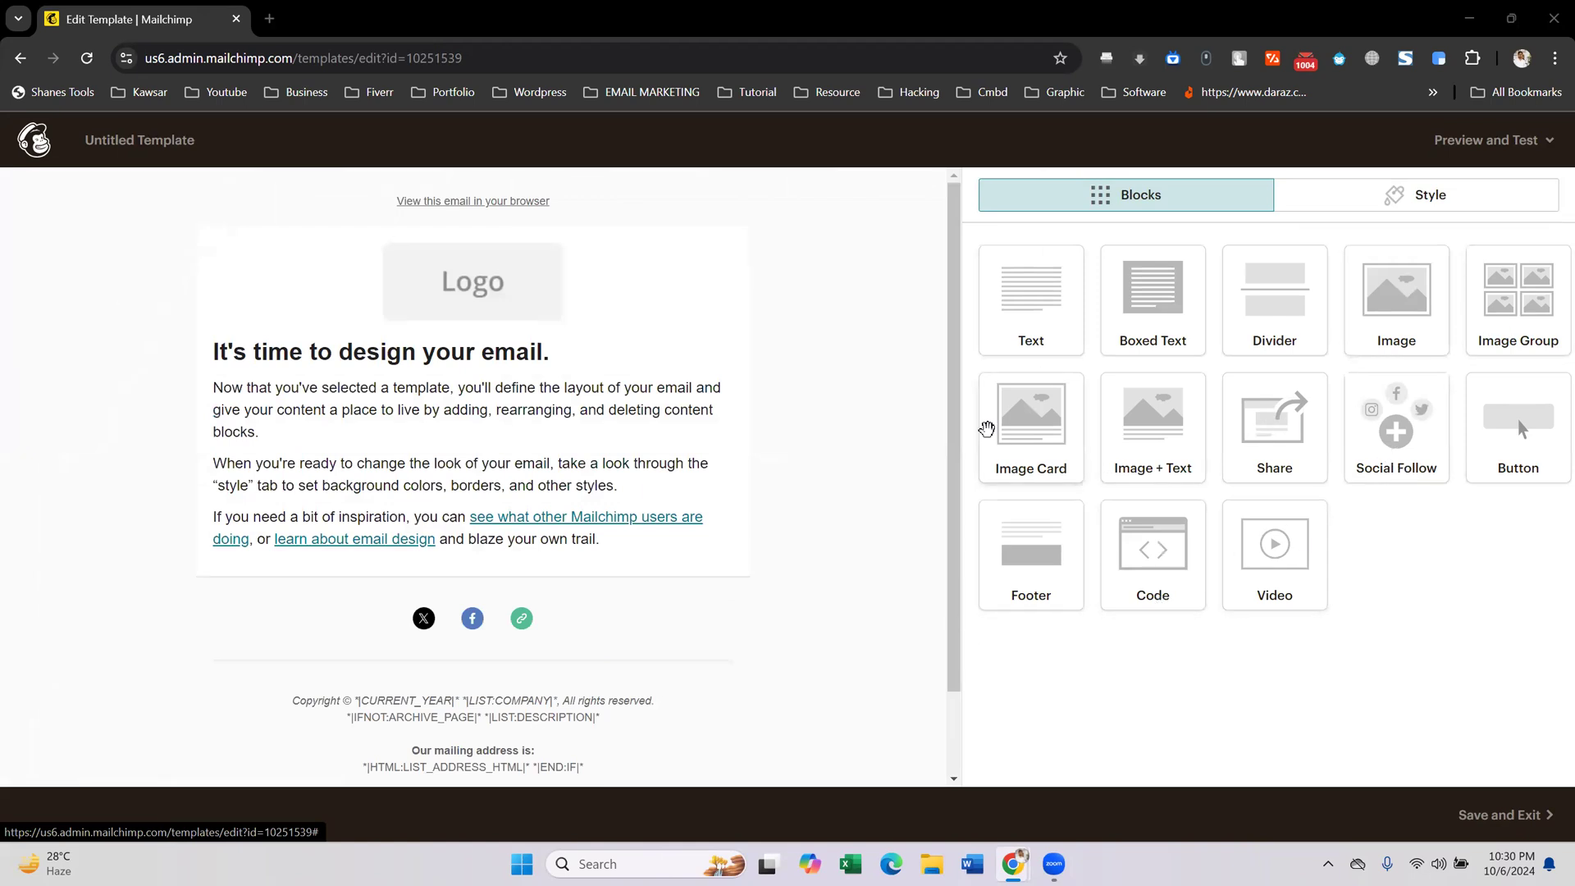
- Look through the new template's starting content, from the logo and body text to the social icons and footer
scroll(427, 508, down, 1)
scroll(430, 484, up, 1)
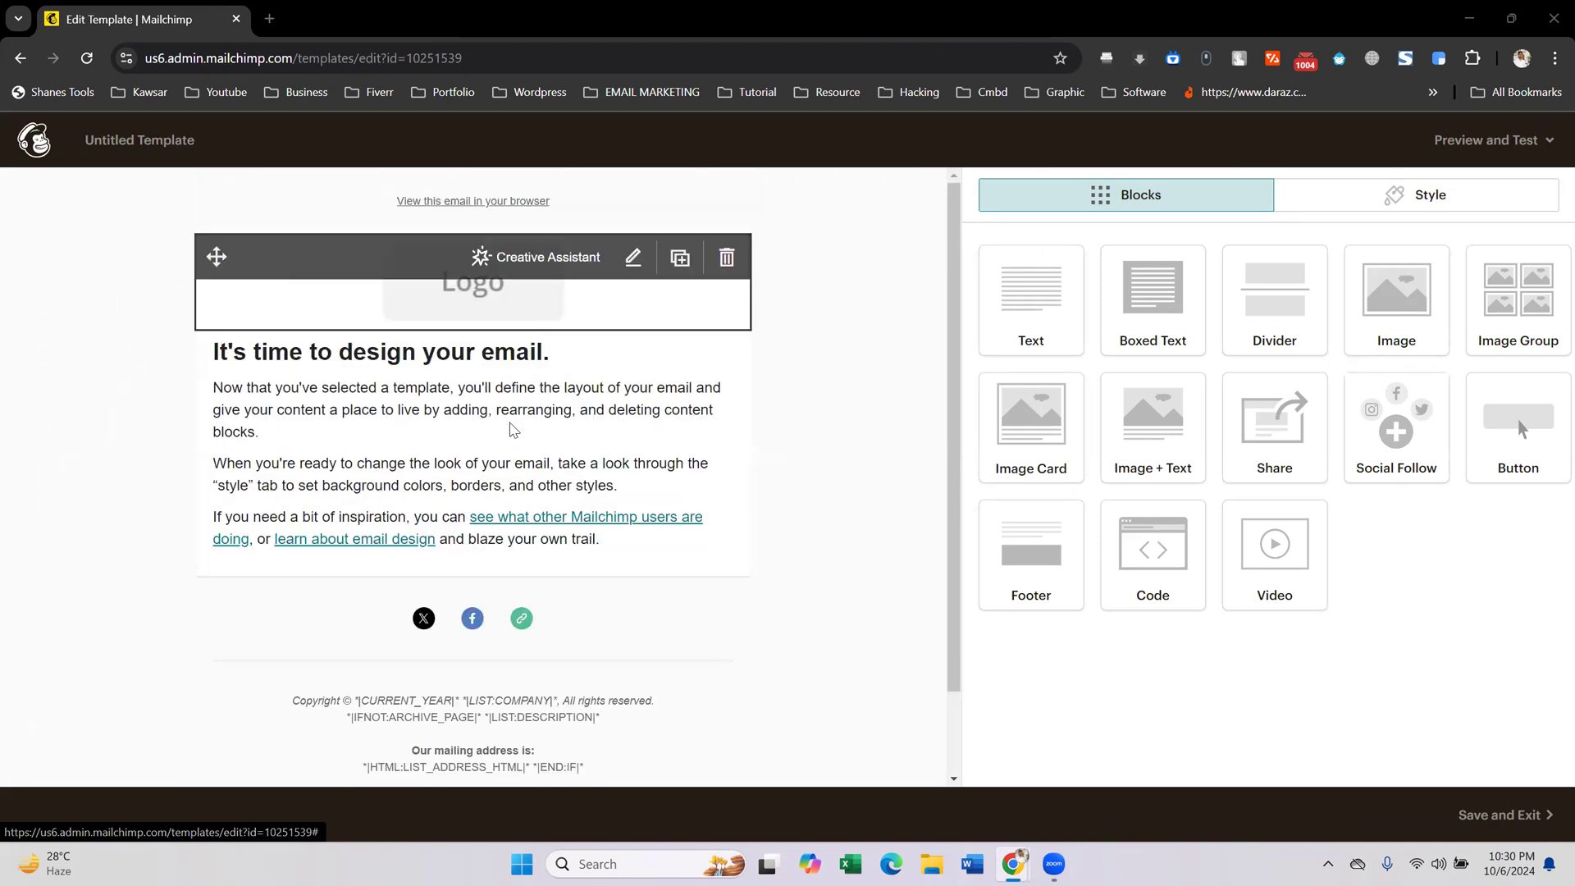
scroll(511, 459, down, 1)
scroll(481, 656, up, 1)
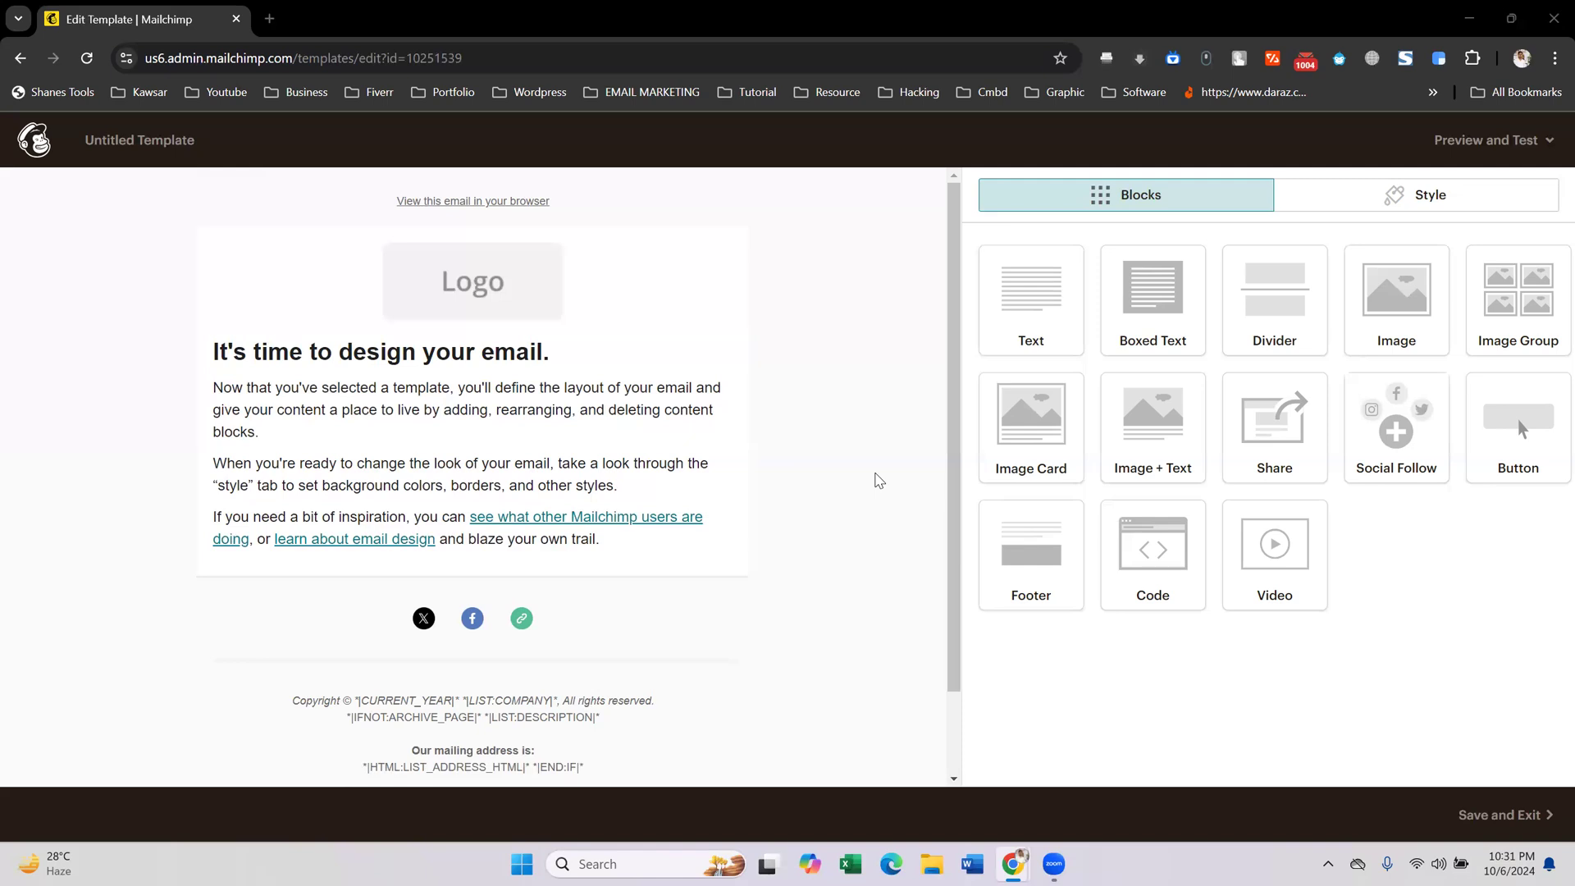
scroll(873, 488, down, 1)
scroll(870, 496, up, 1)
mouse_move(574, 481)
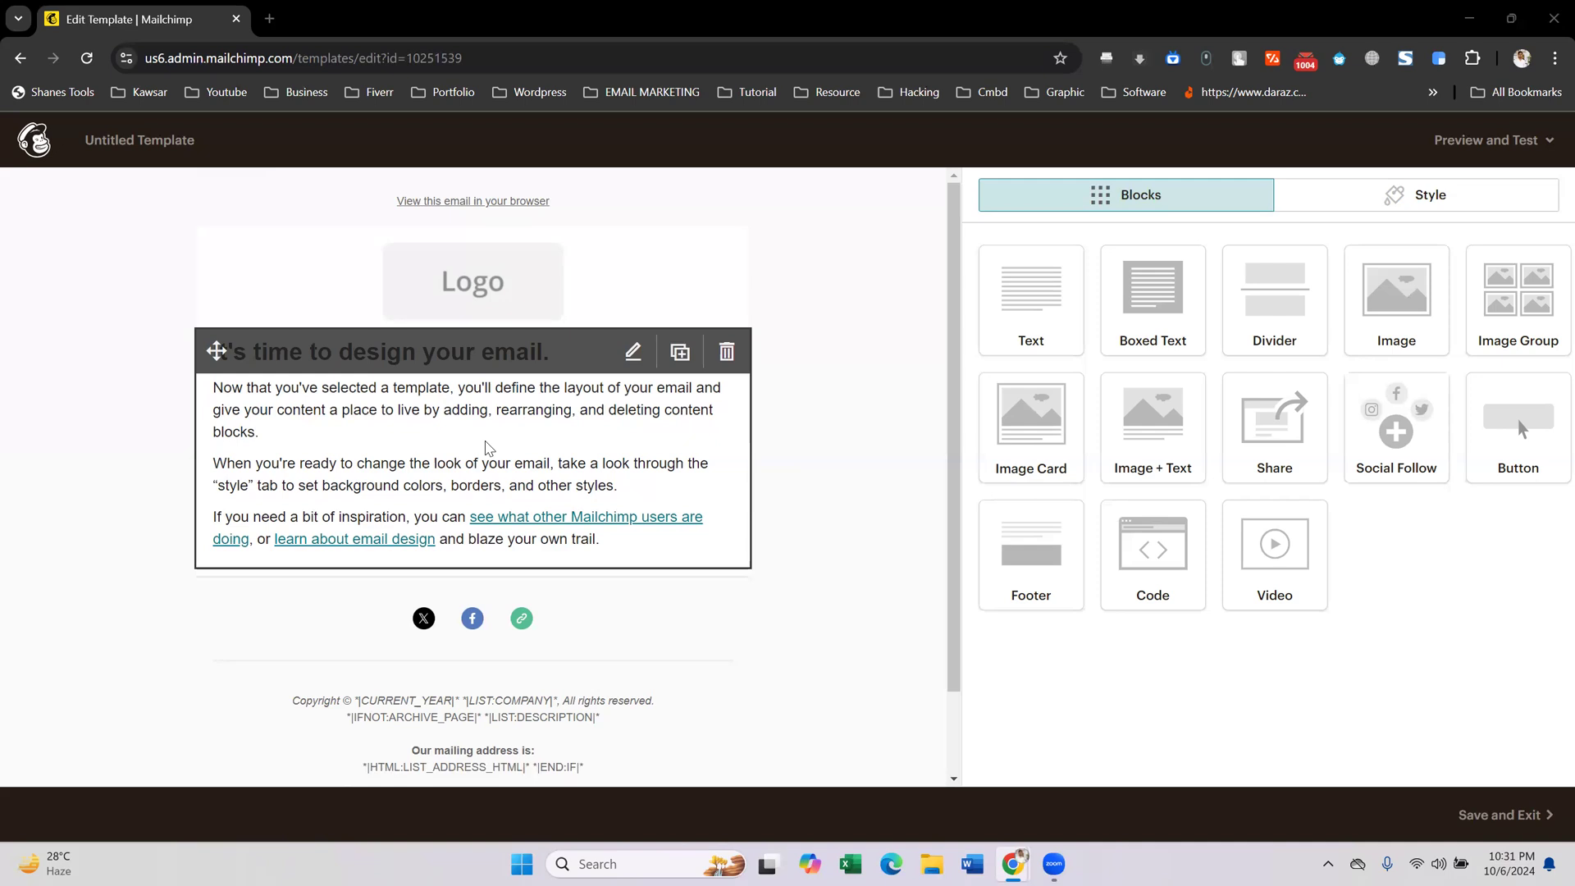
- Open the logo image block for editing, review its content options, and save and close it
mouse_move(506, 294)
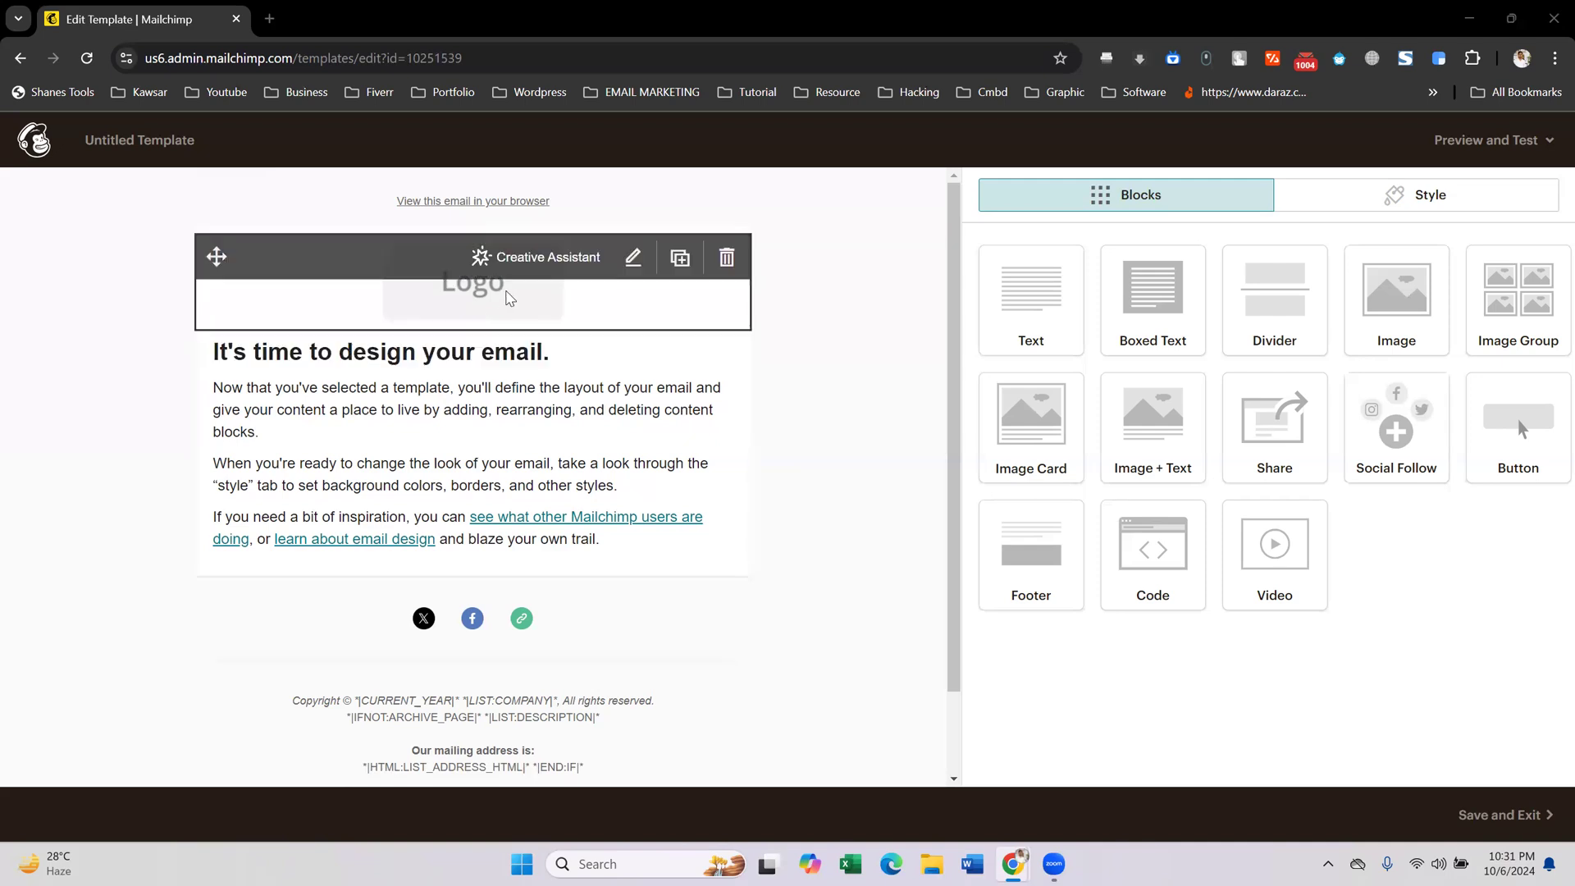
click(634, 259)
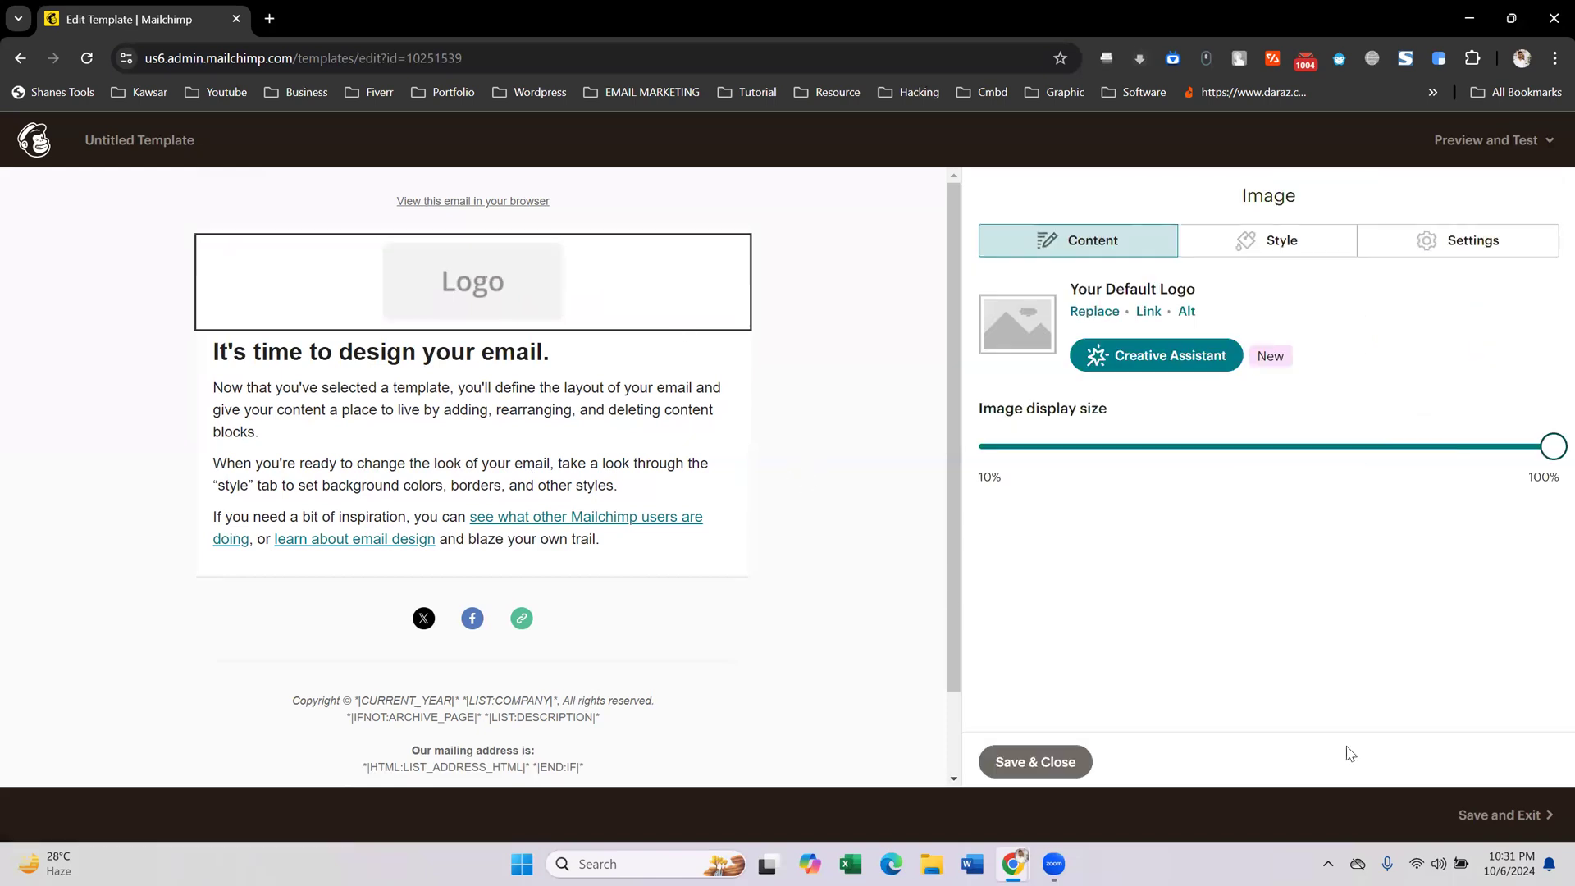
click(1065, 761)
mouse_move(746, 446)
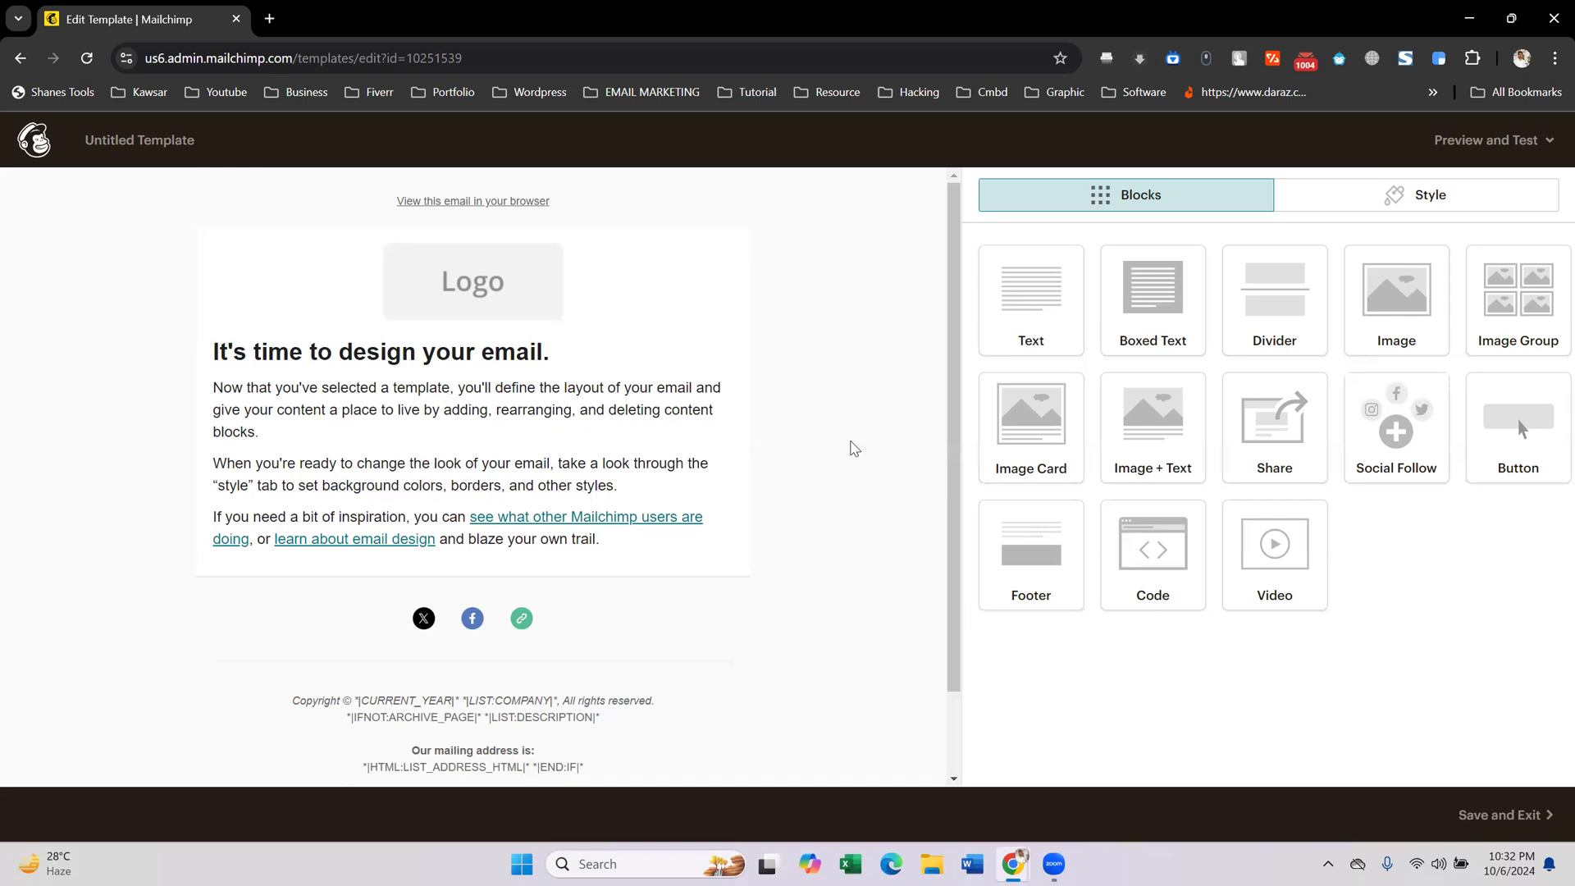
- Open Creative Assistant from the logo block, review its brand setup options and close it
scroll(755, 544, down, 1)
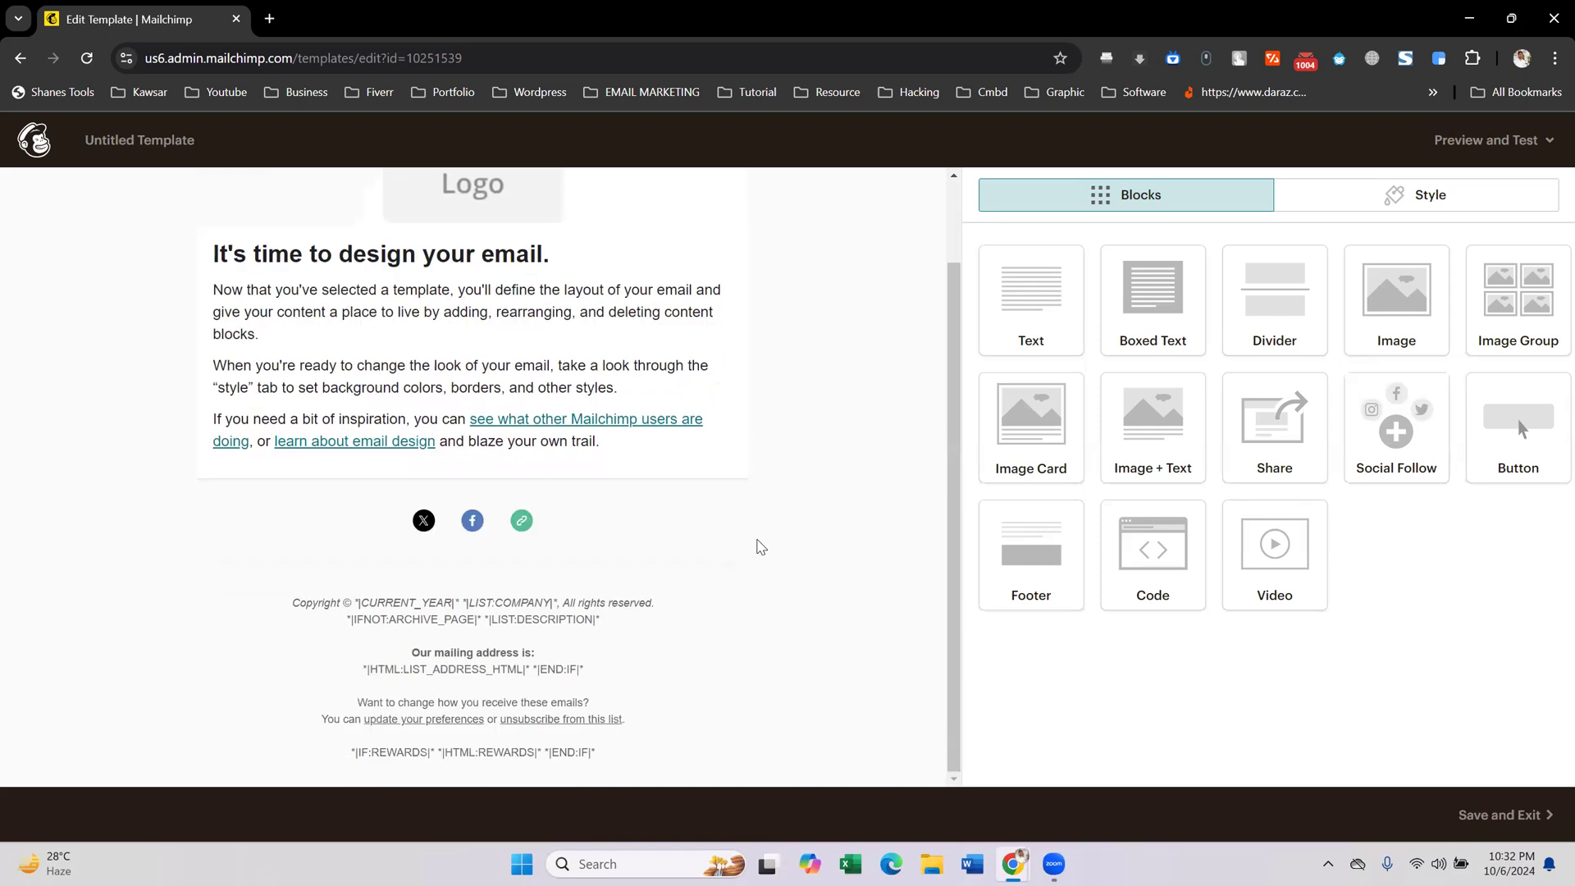
scroll(541, 492, up, 1)
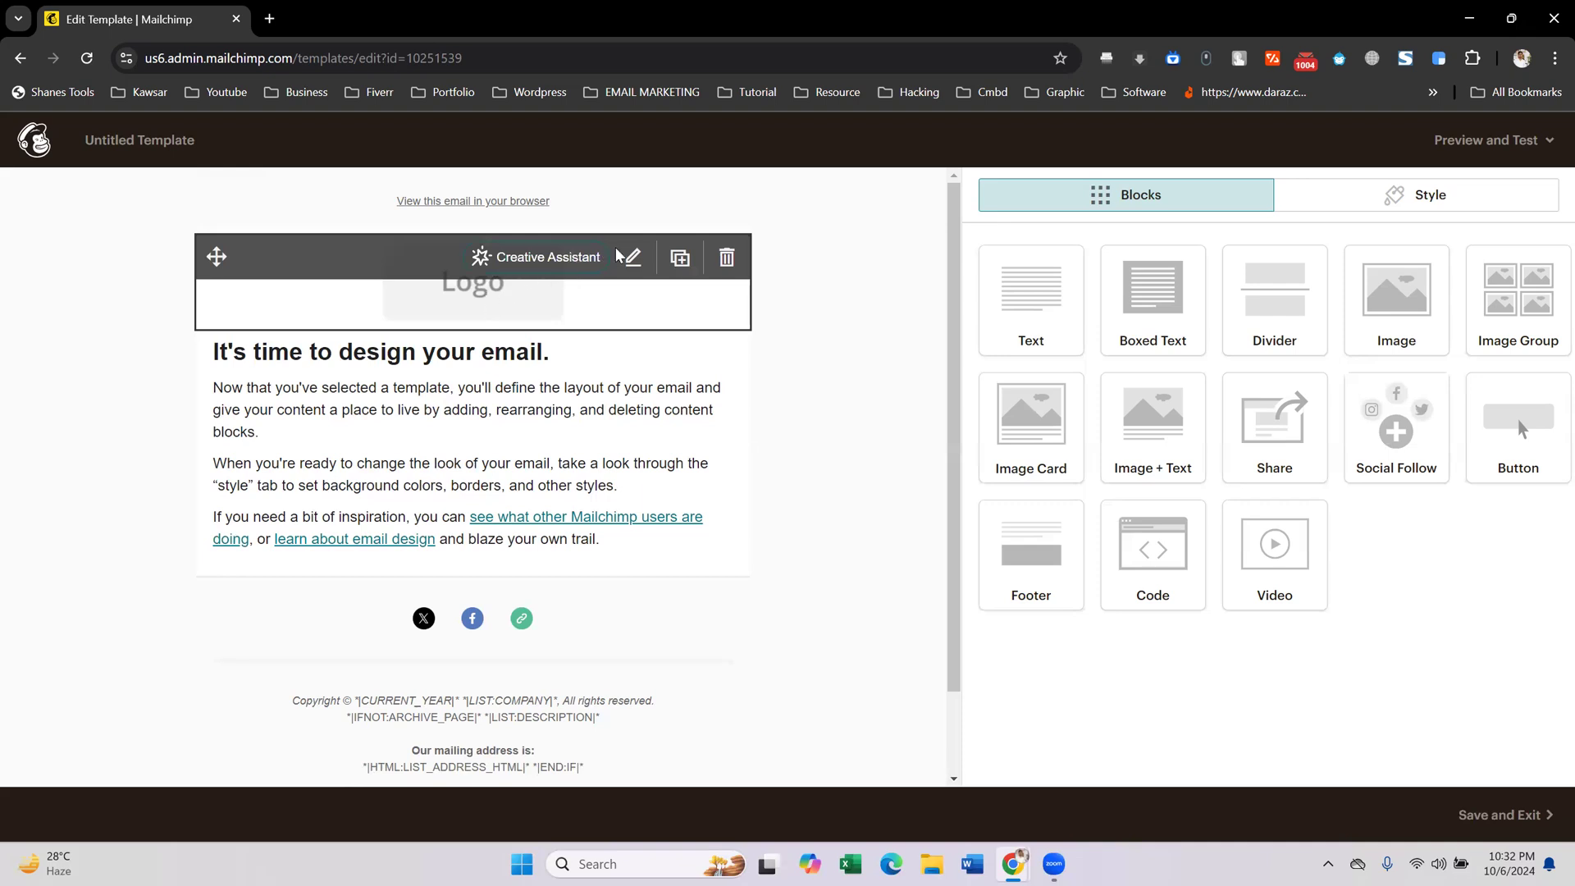
click(597, 256)
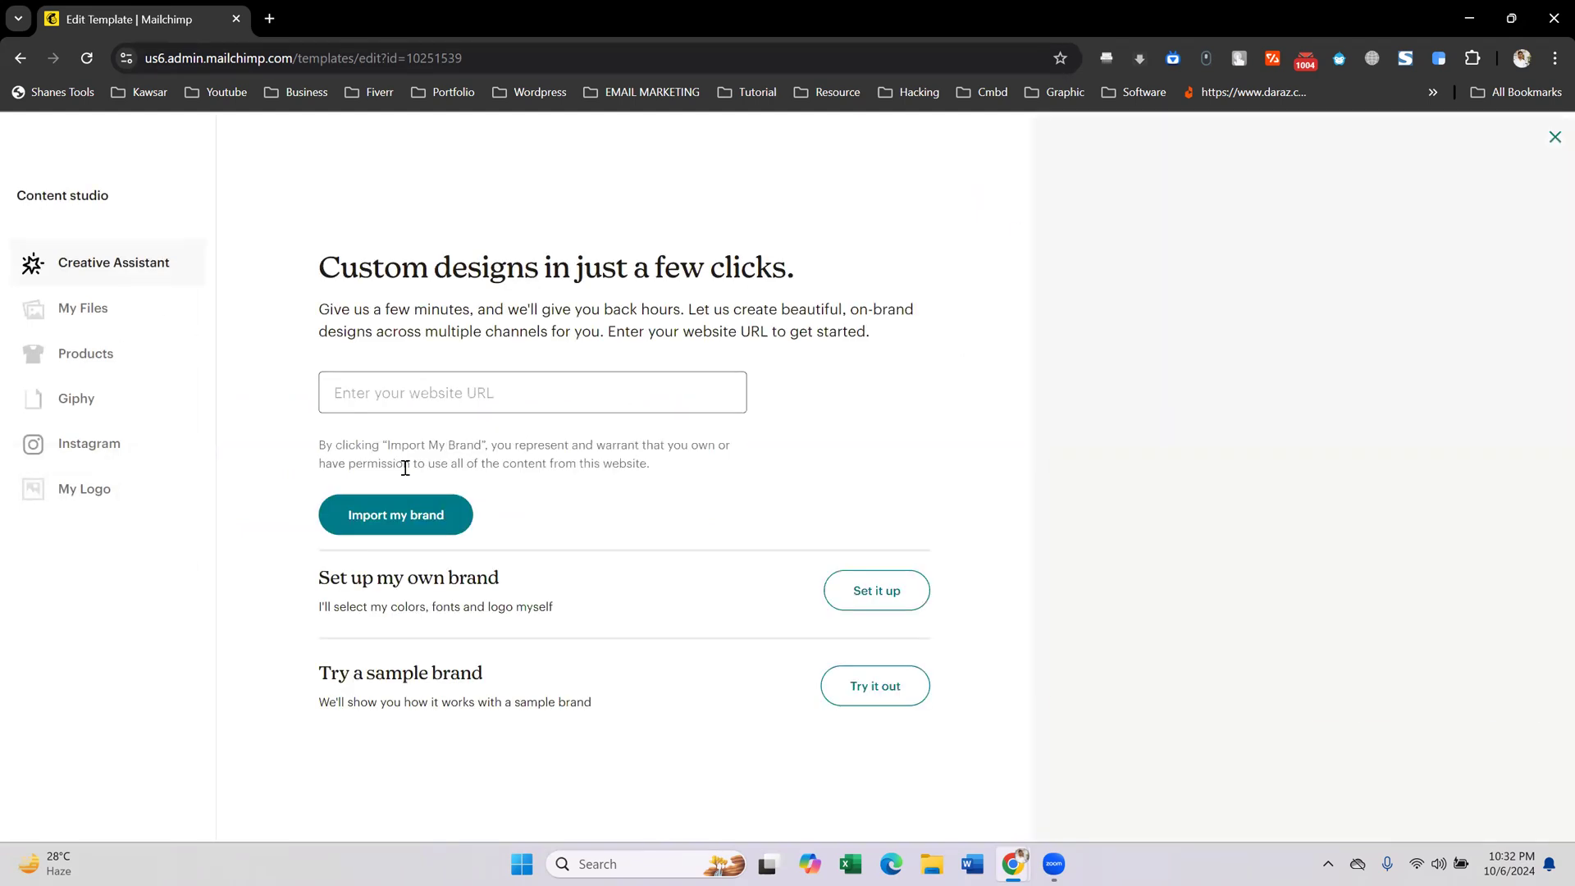
click(1554, 137)
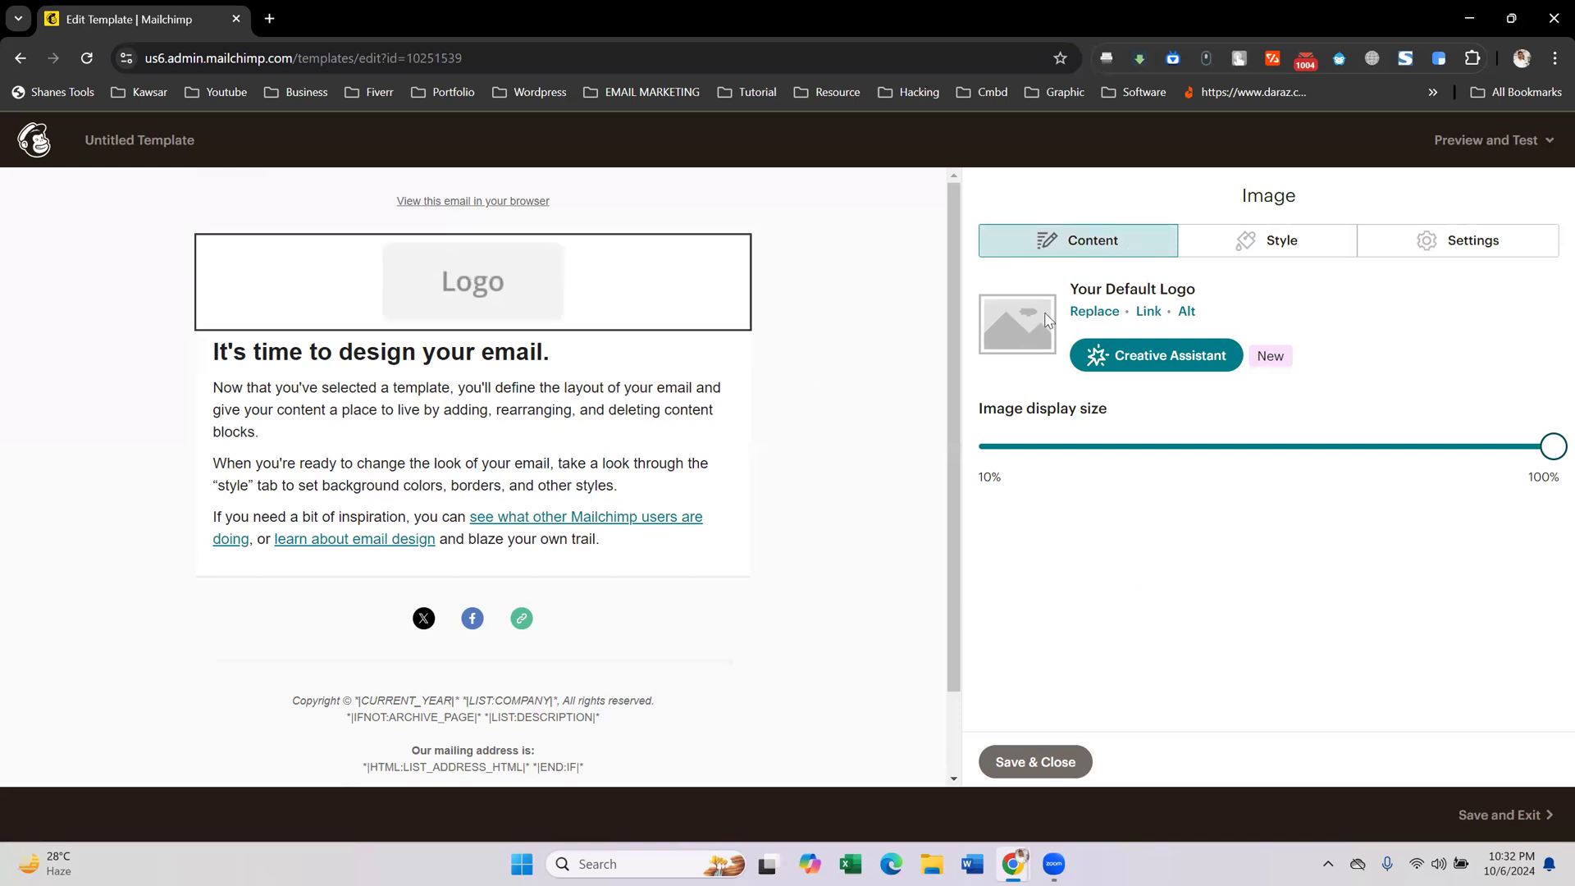
- Replace the placeholder logo with the Codemanbd logo image from My Files
click(1089, 312)
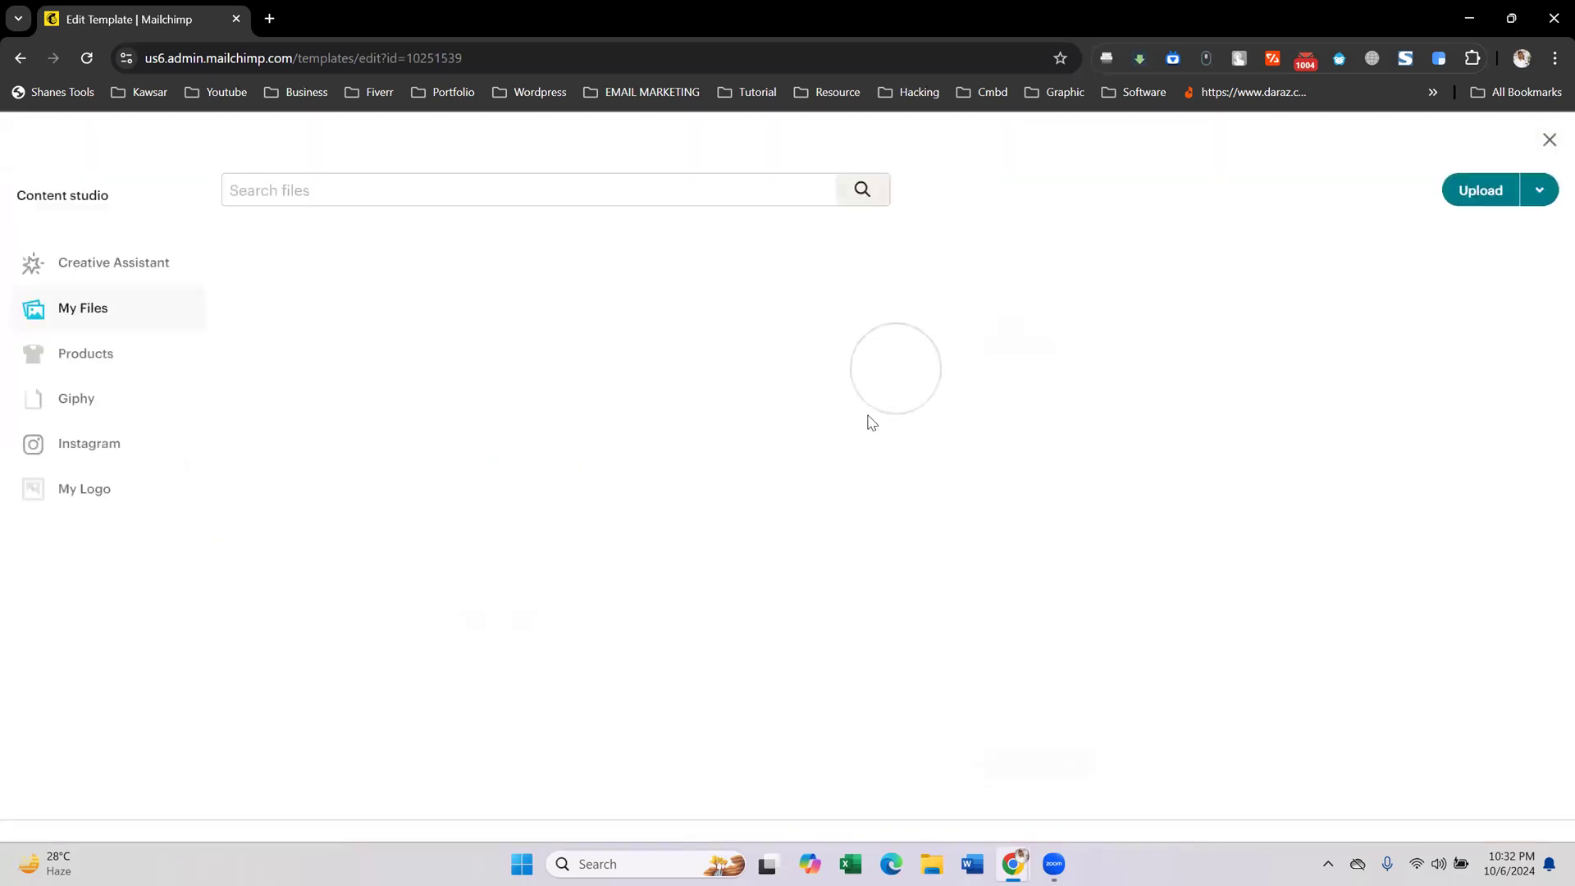
click(531, 473)
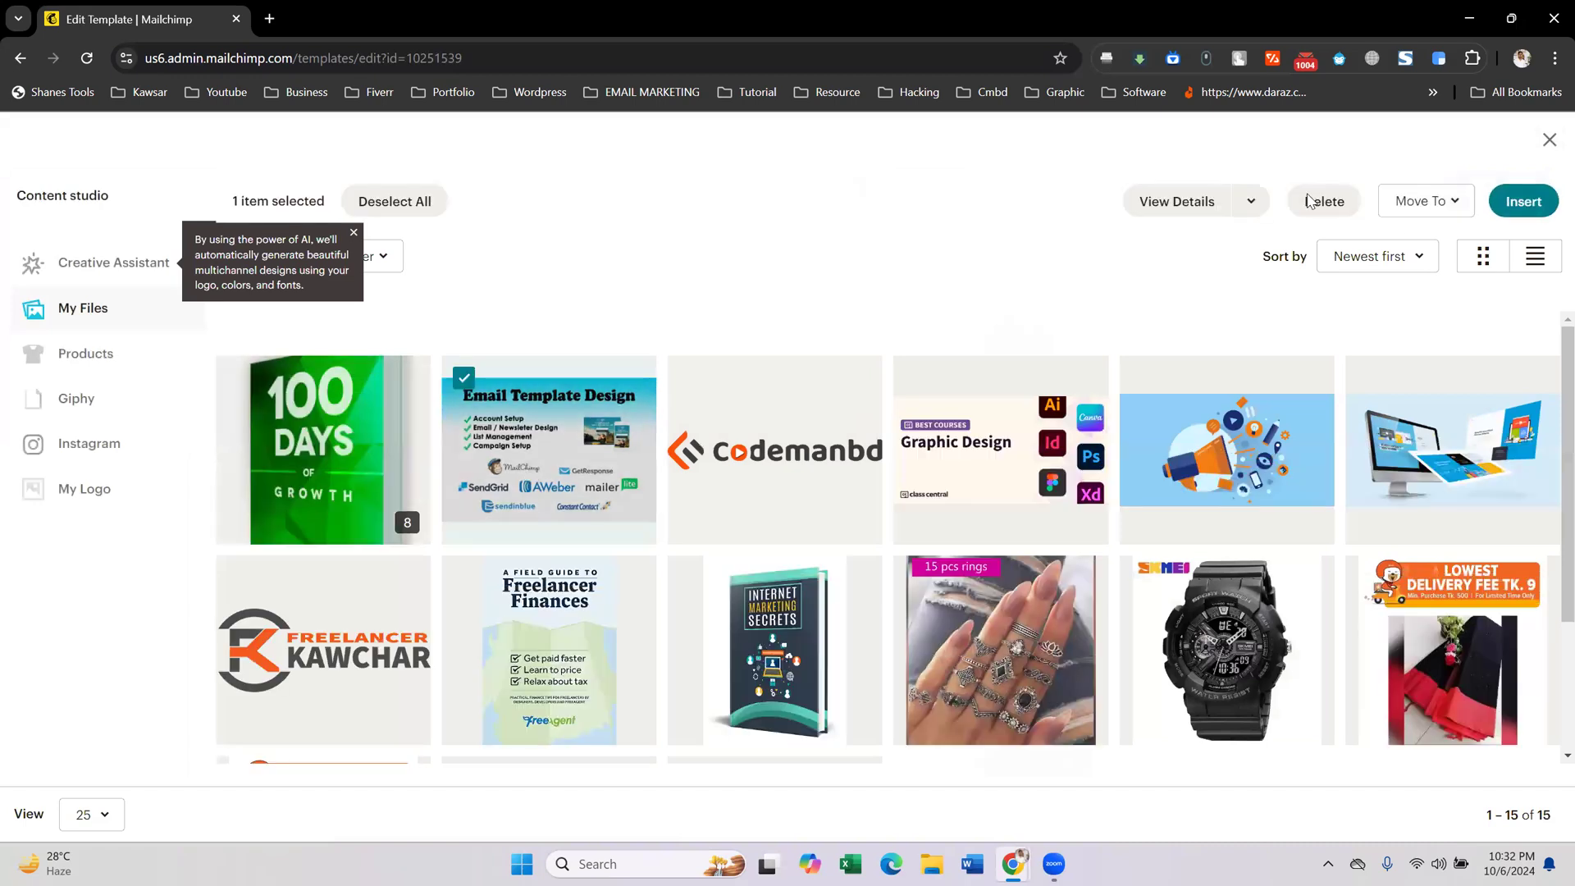
click(780, 484)
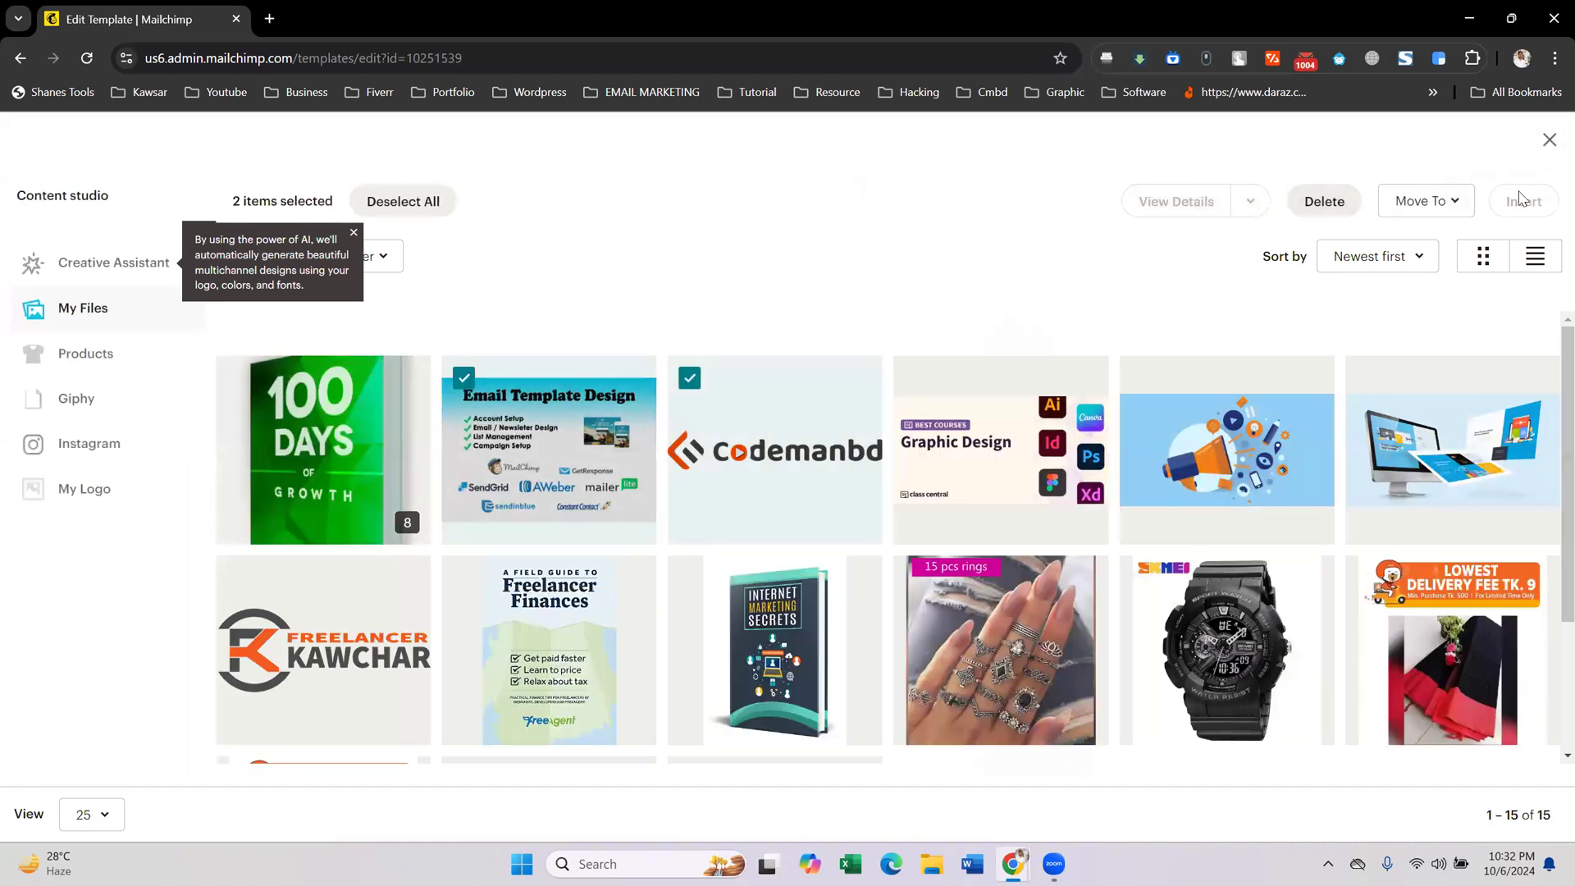
click(810, 492)
click(473, 389)
click(634, 427)
click(746, 412)
click(463, 379)
click(1523, 203)
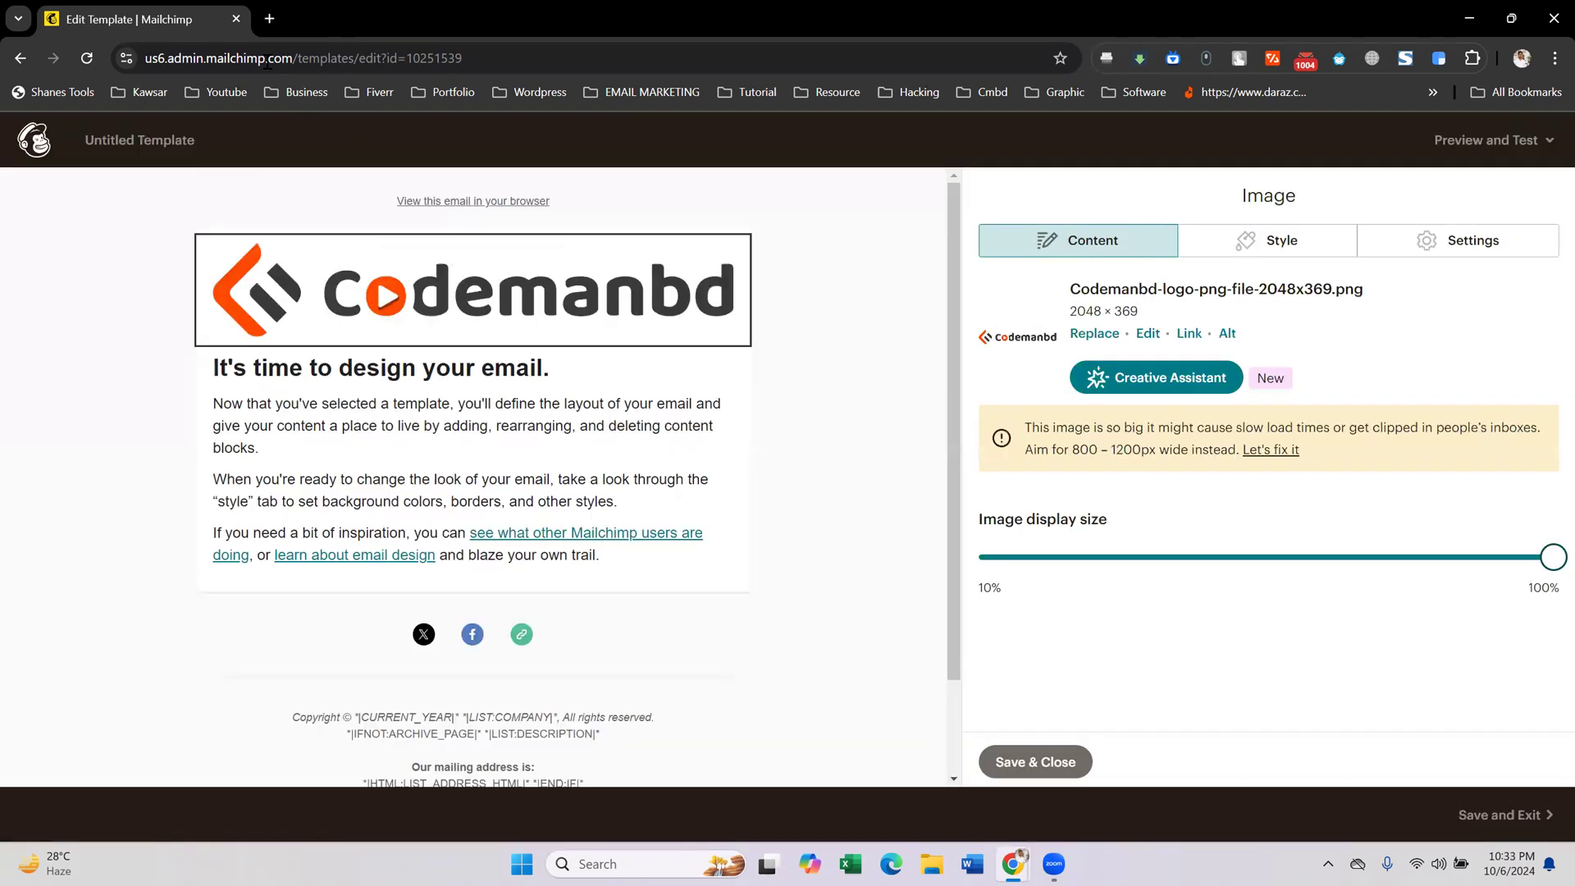
- Open mailchimp.com in a second browser tab placed ahead of the template editor and go to the account's Email templates list
drag(293, 64, 18, 134)
key(ctrl+t)
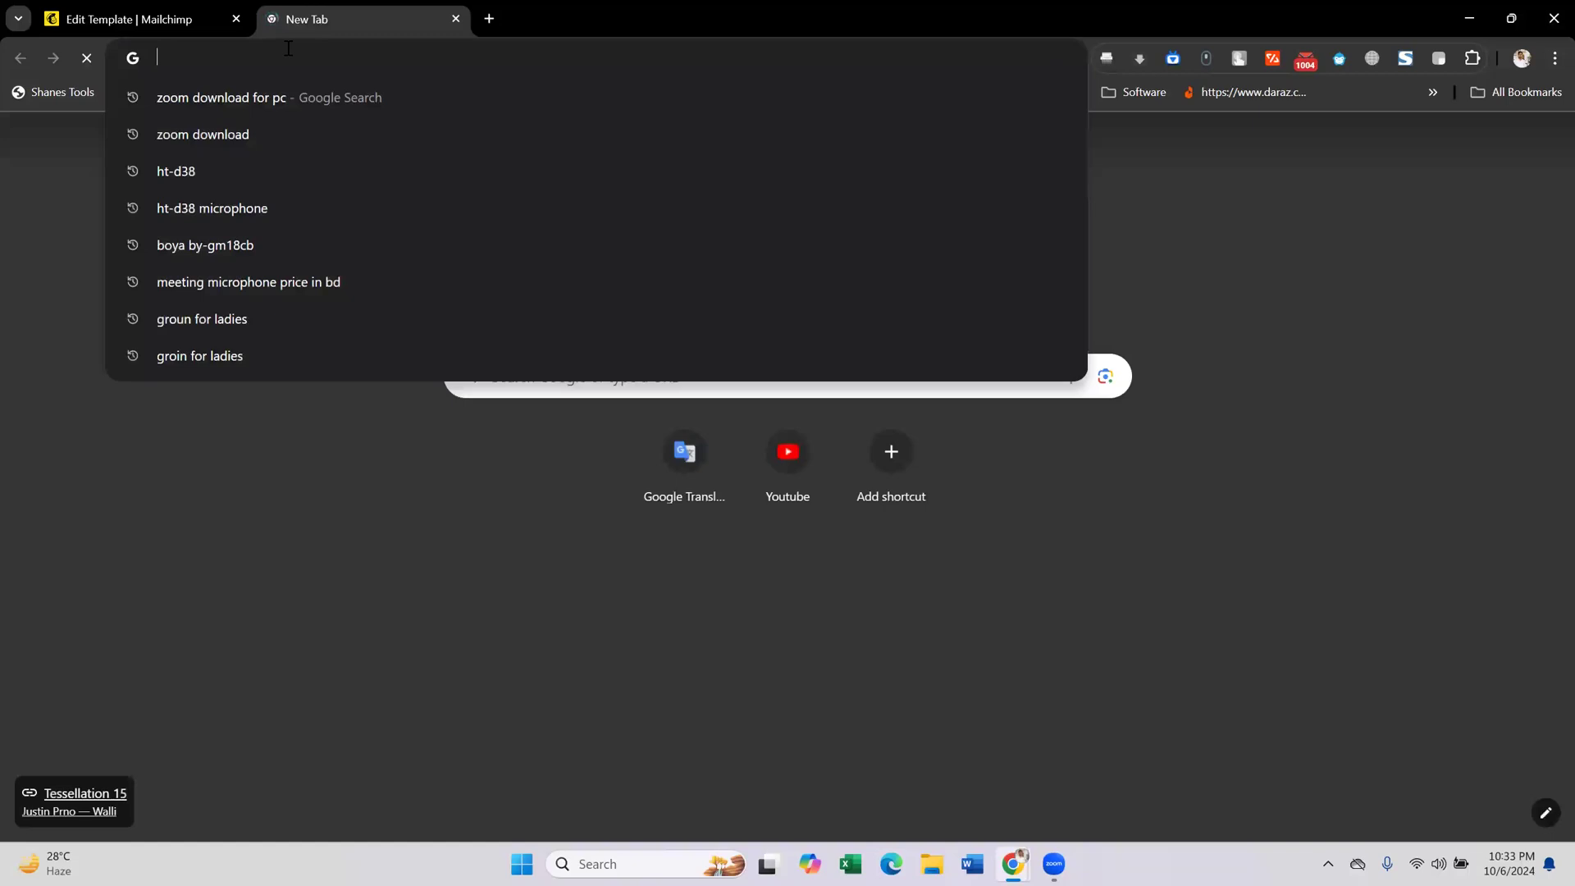
text(mailchimp.com)
key(Return)
drag(320, 18, 177, 10)
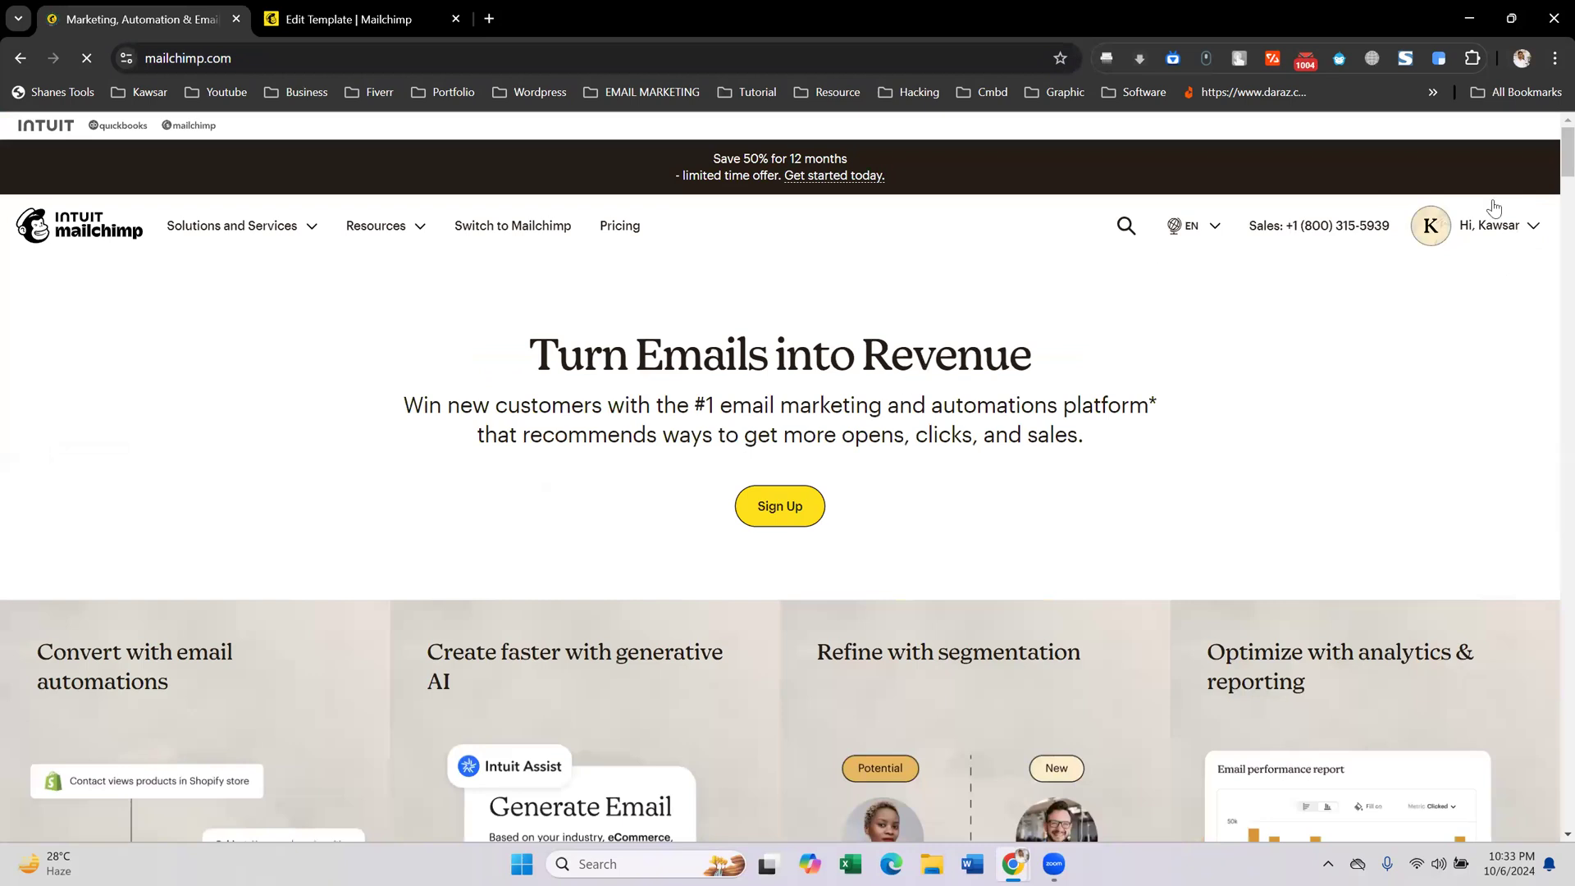
click(1488, 230)
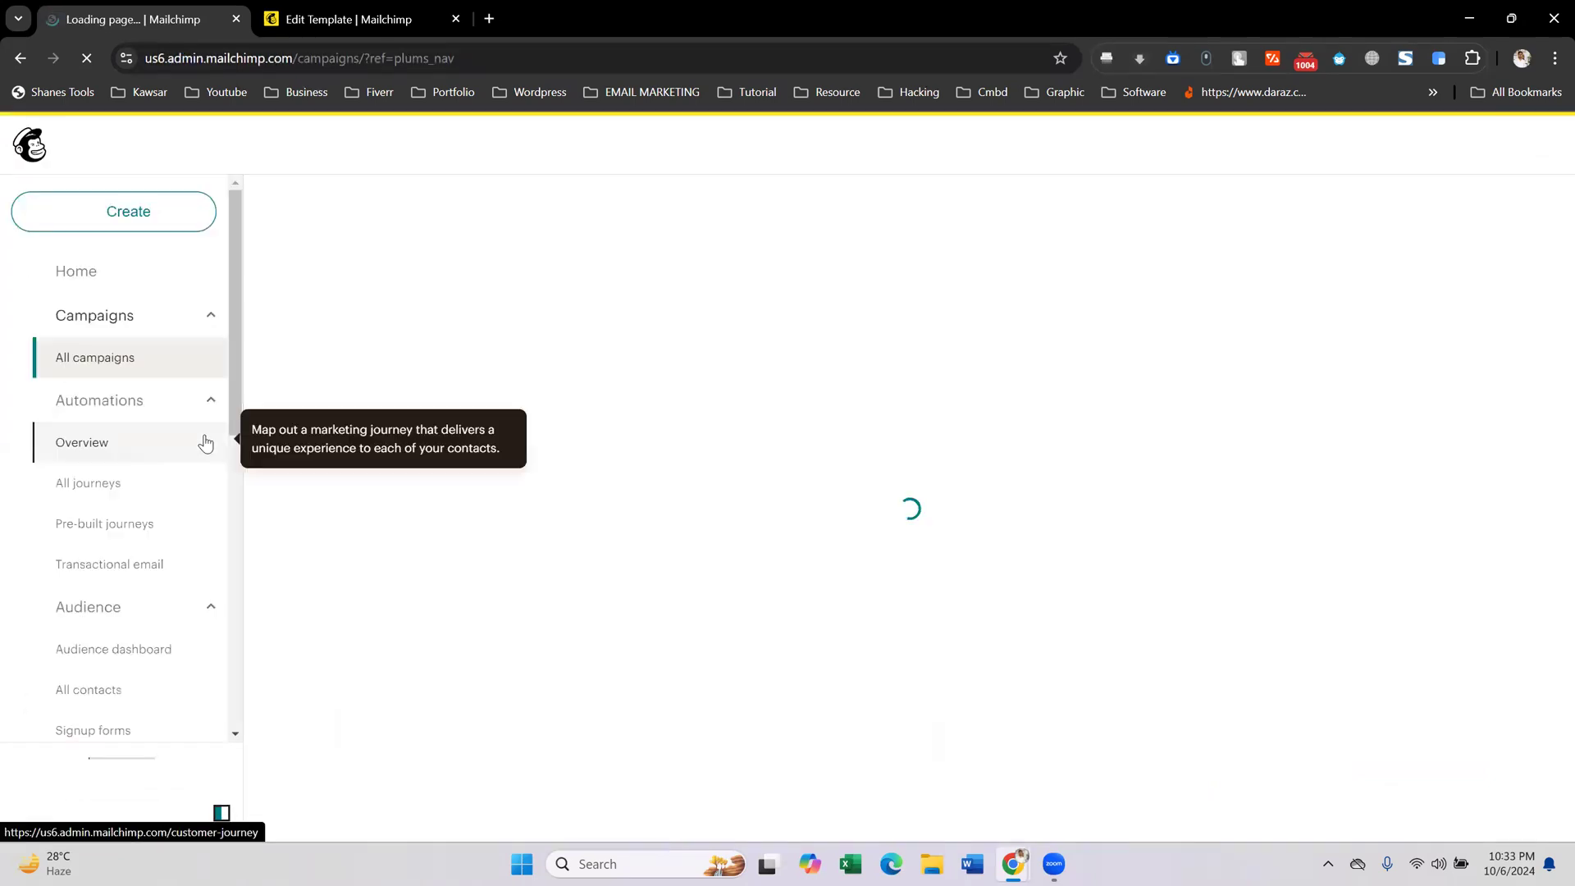
scroll(164, 533, down, 10)
click(100, 697)
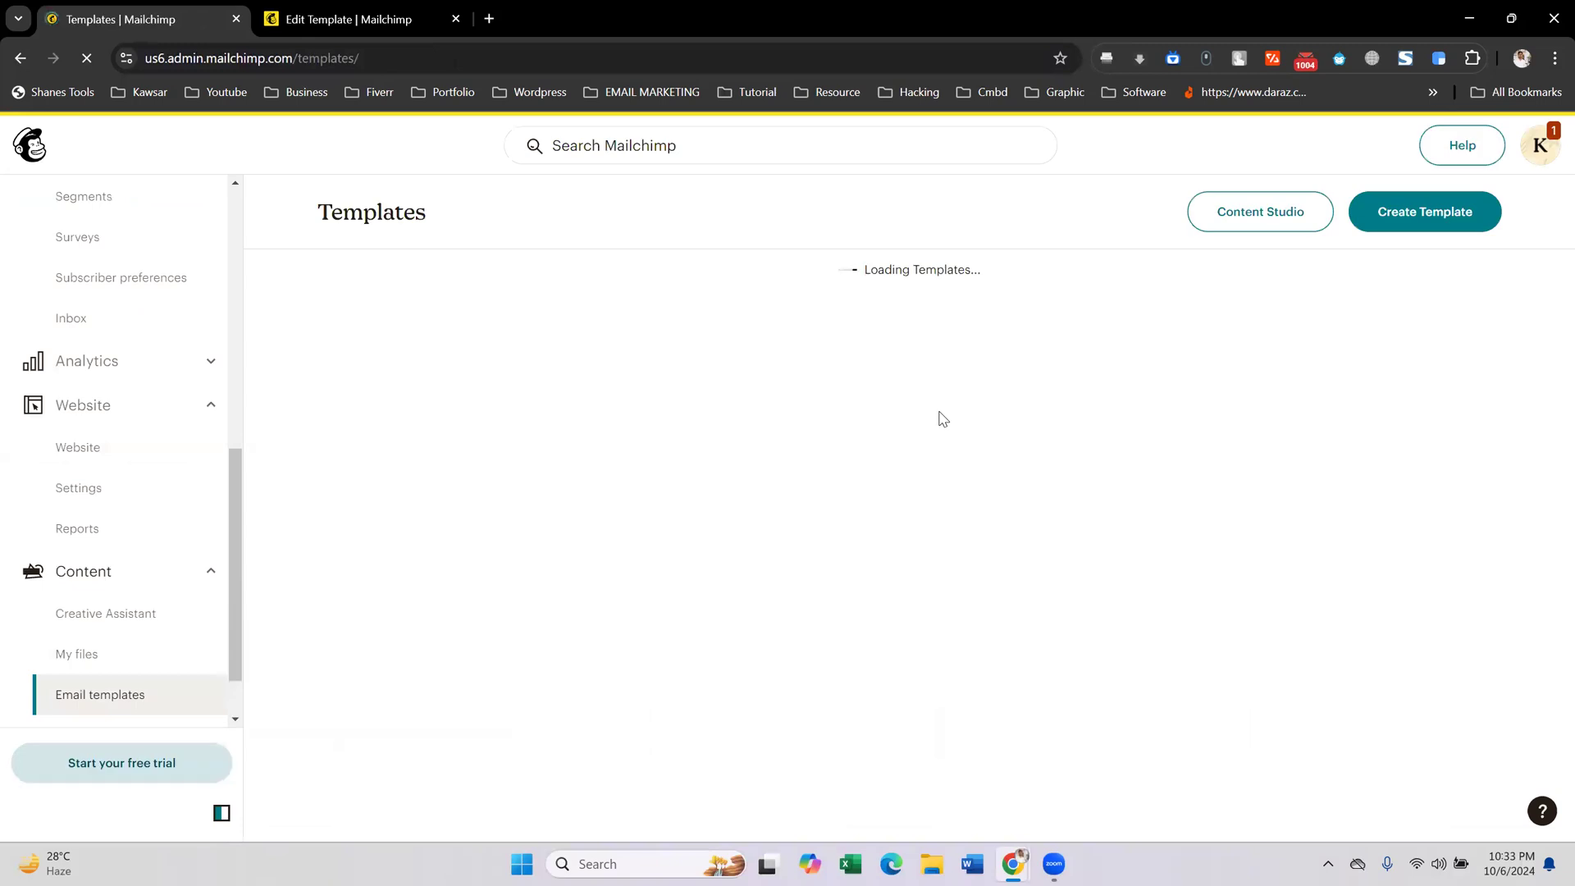
- Preview the saved template "Email Template Live" and look over its design as a reference
click(1397, 509)
click(1005, 519)
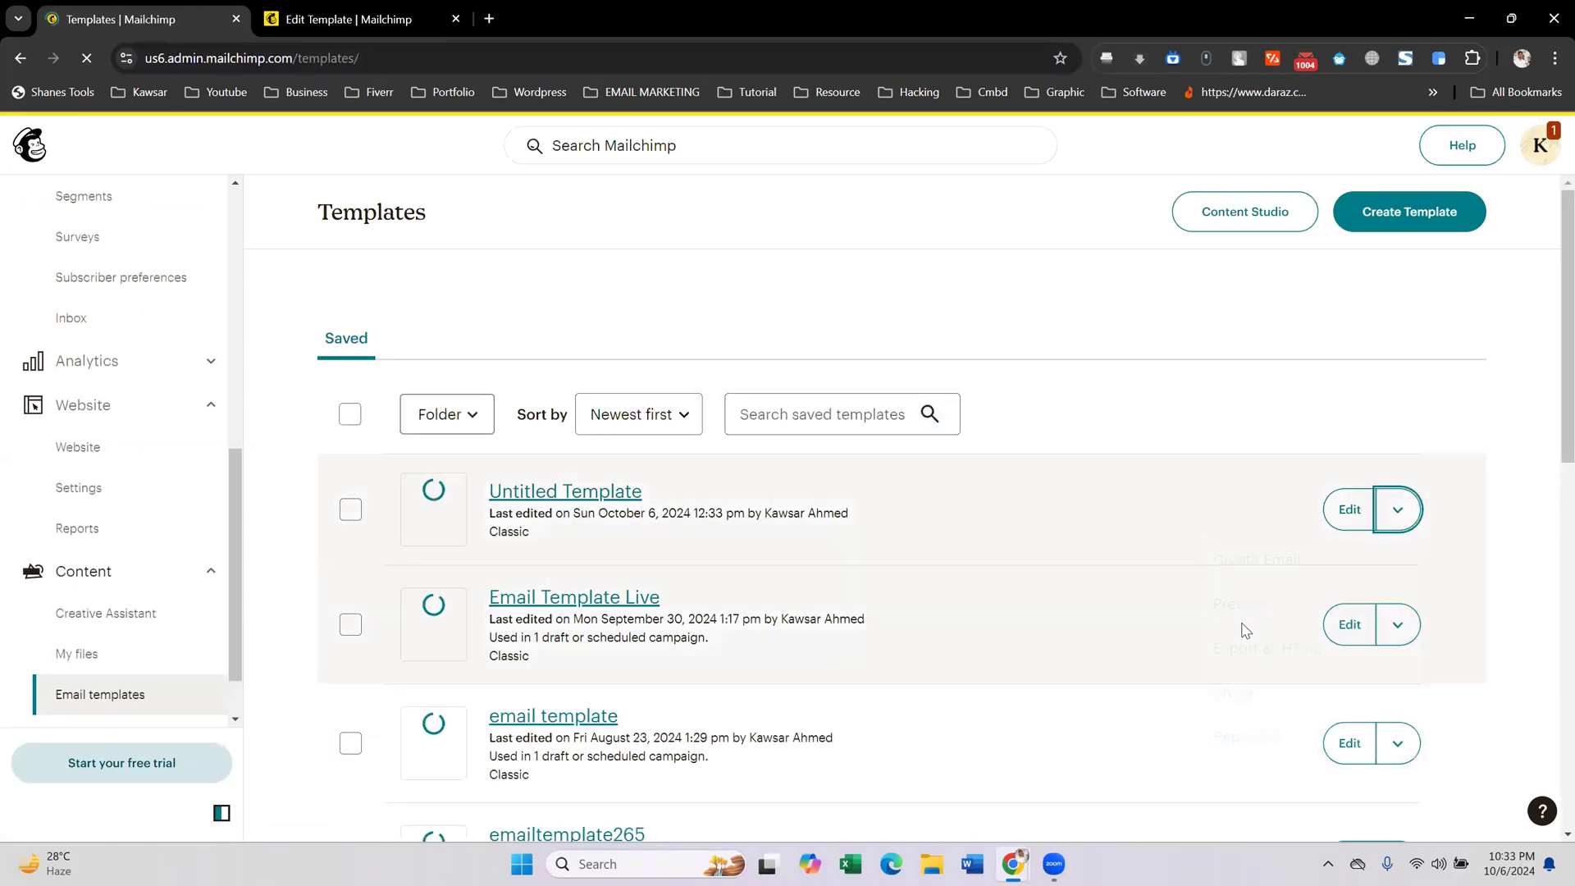
click(1397, 624)
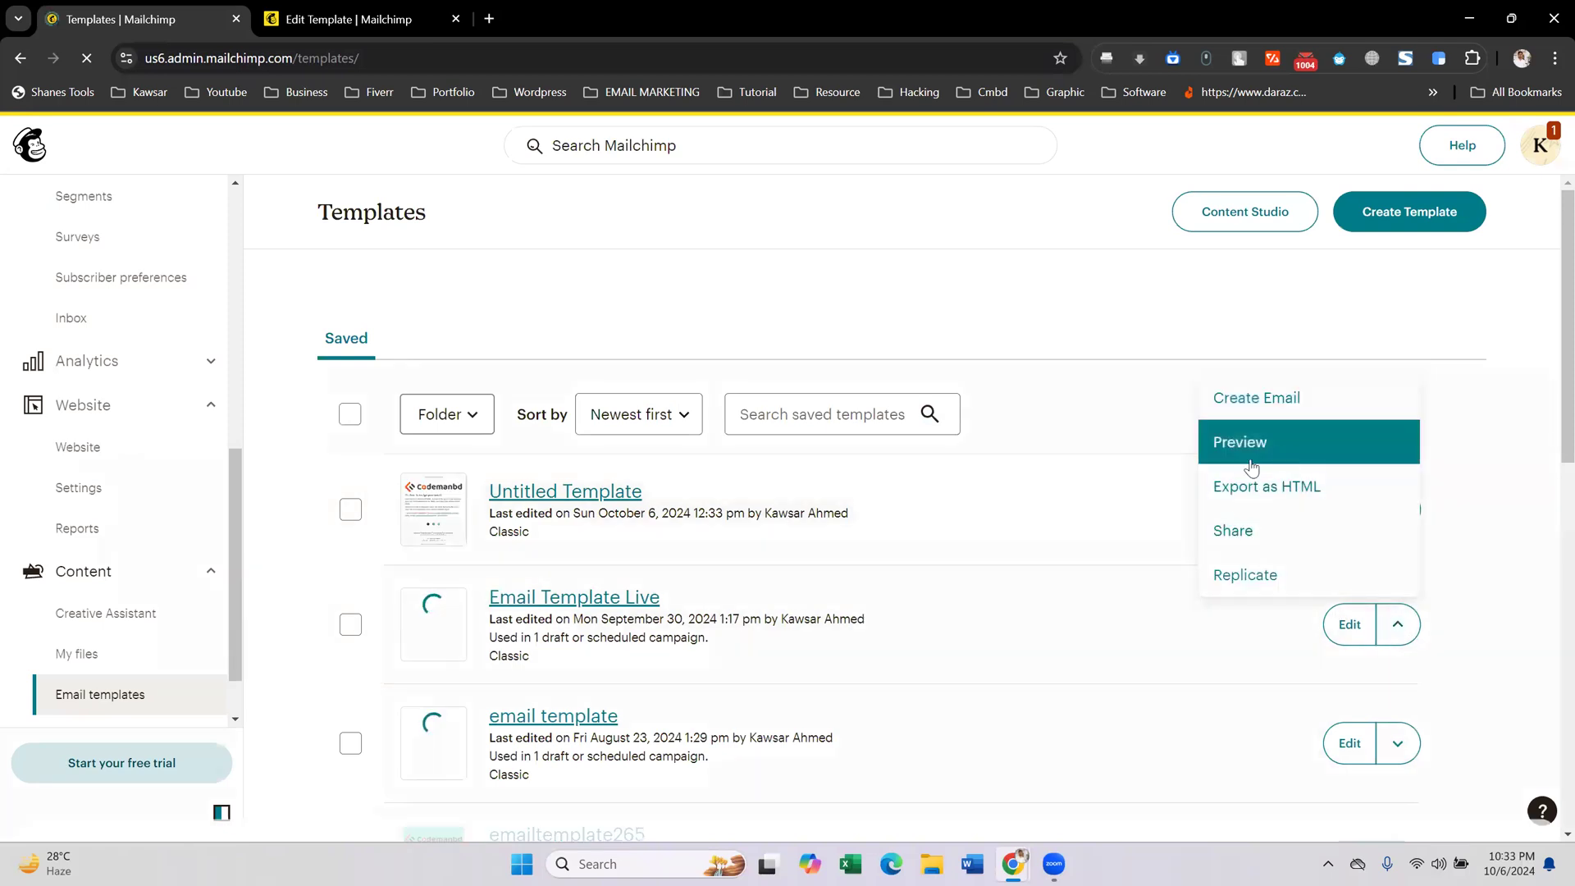
click(1279, 447)
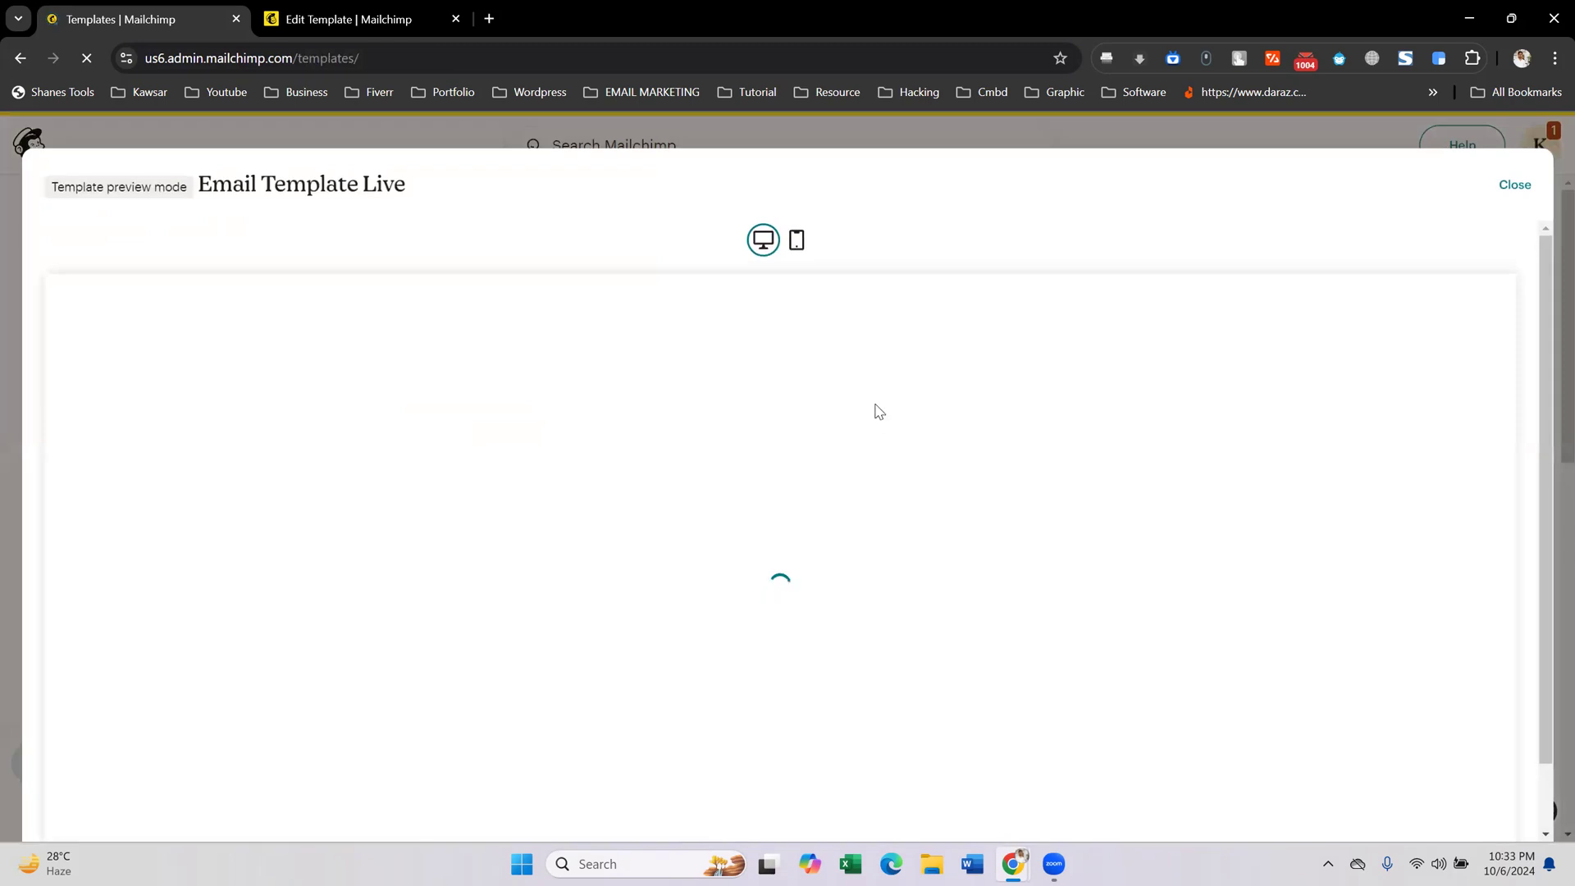
scroll(864, 460, down, 8)
scroll(844, 470, up, 8)
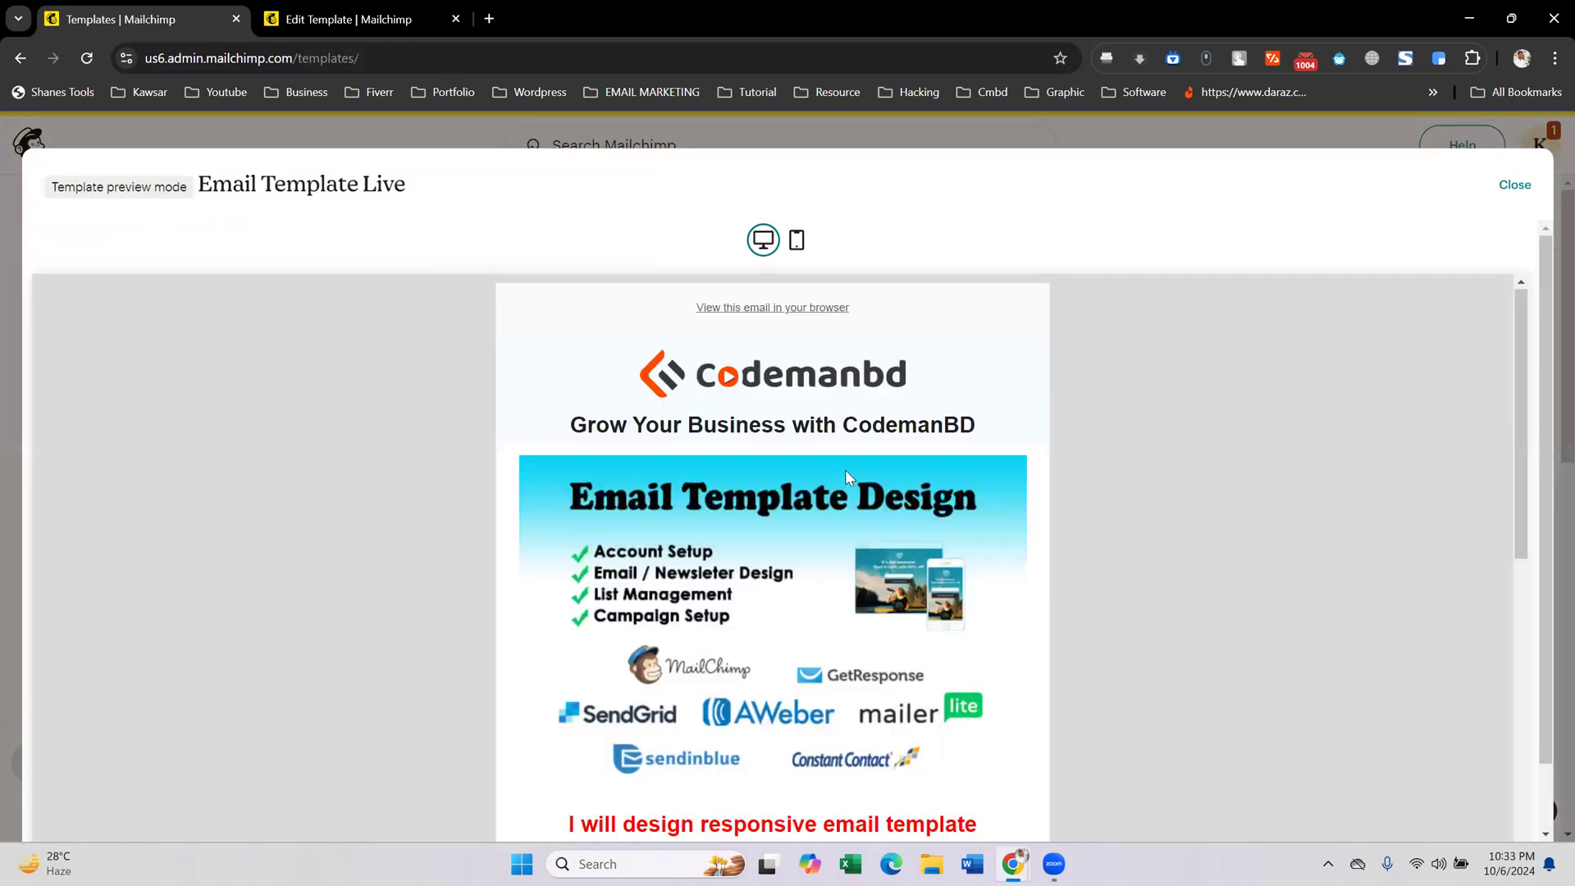
- Reduce the Codemanbd logo's display size in the template to about half, and save and close the image block
click(377, 21)
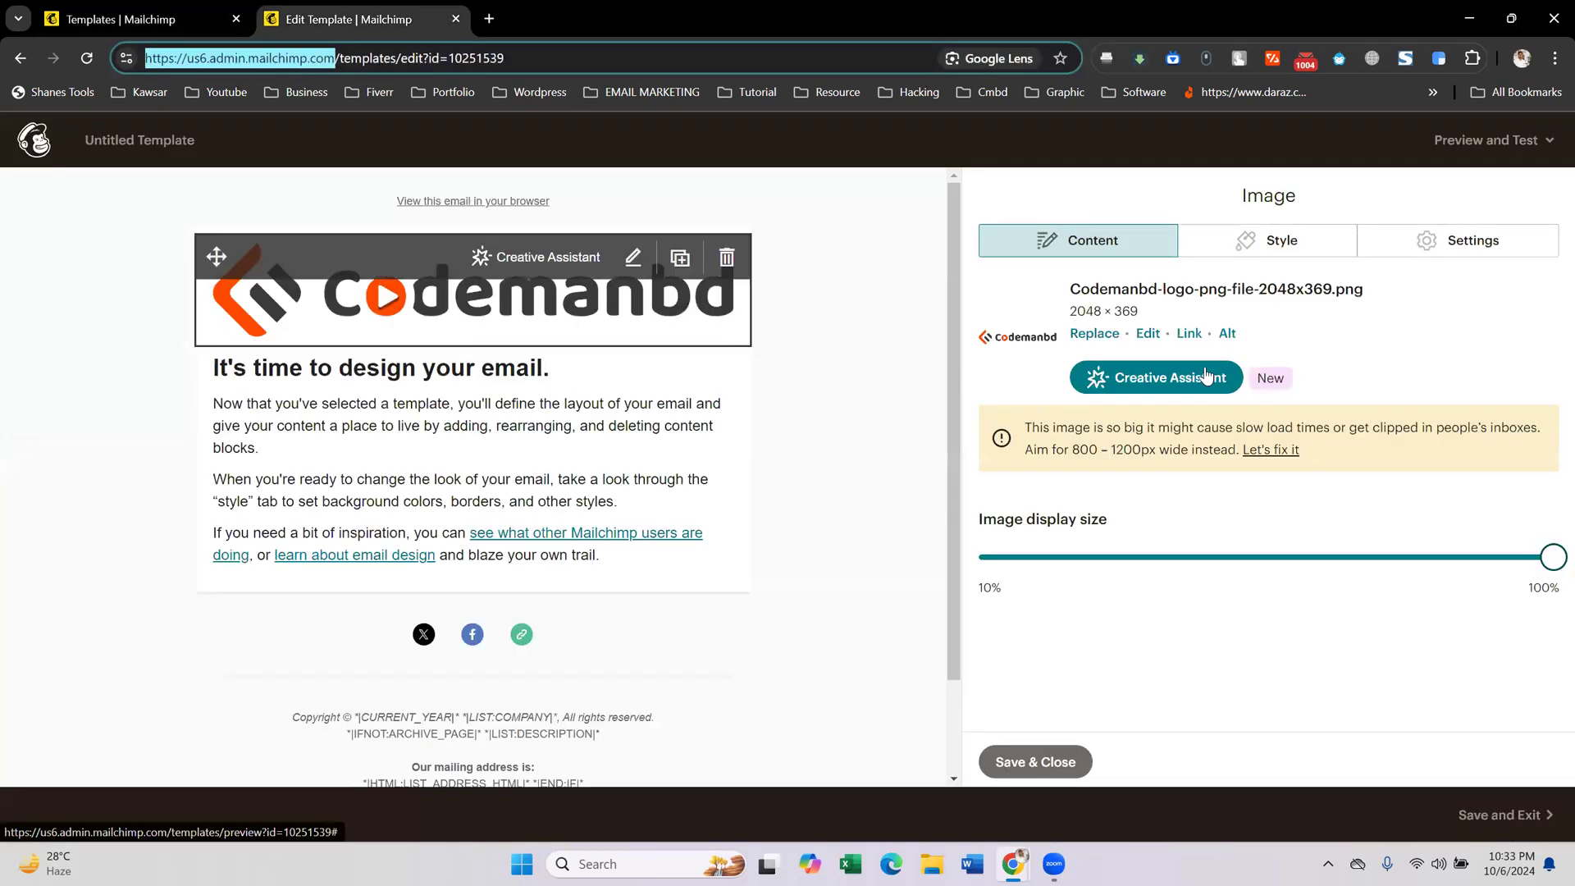
drag(1553, 559, 1246, 626)
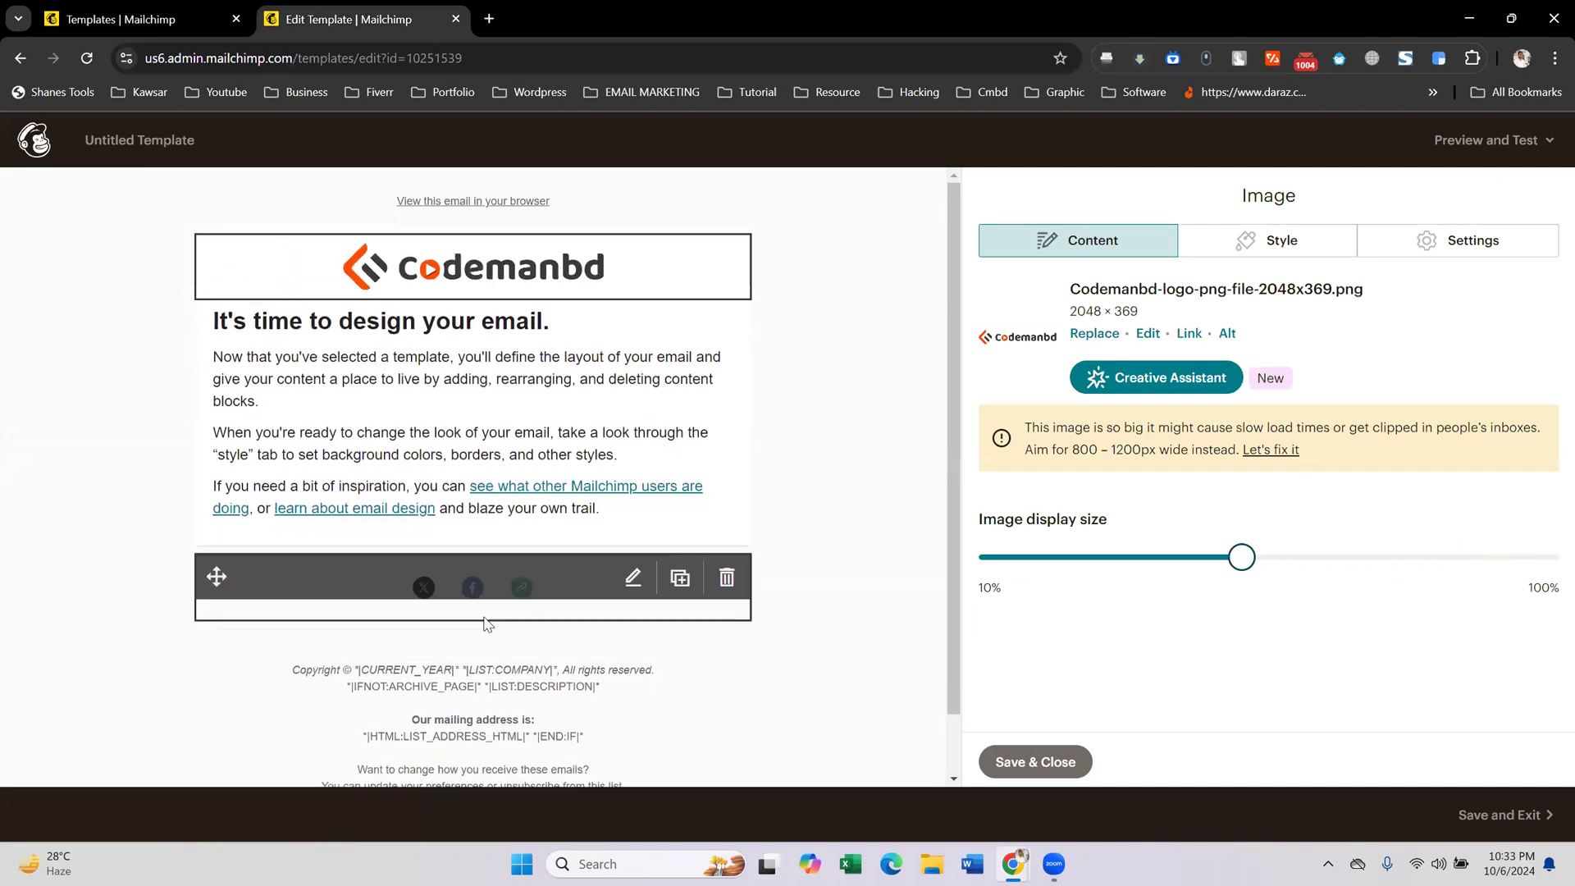
click(216, 14)
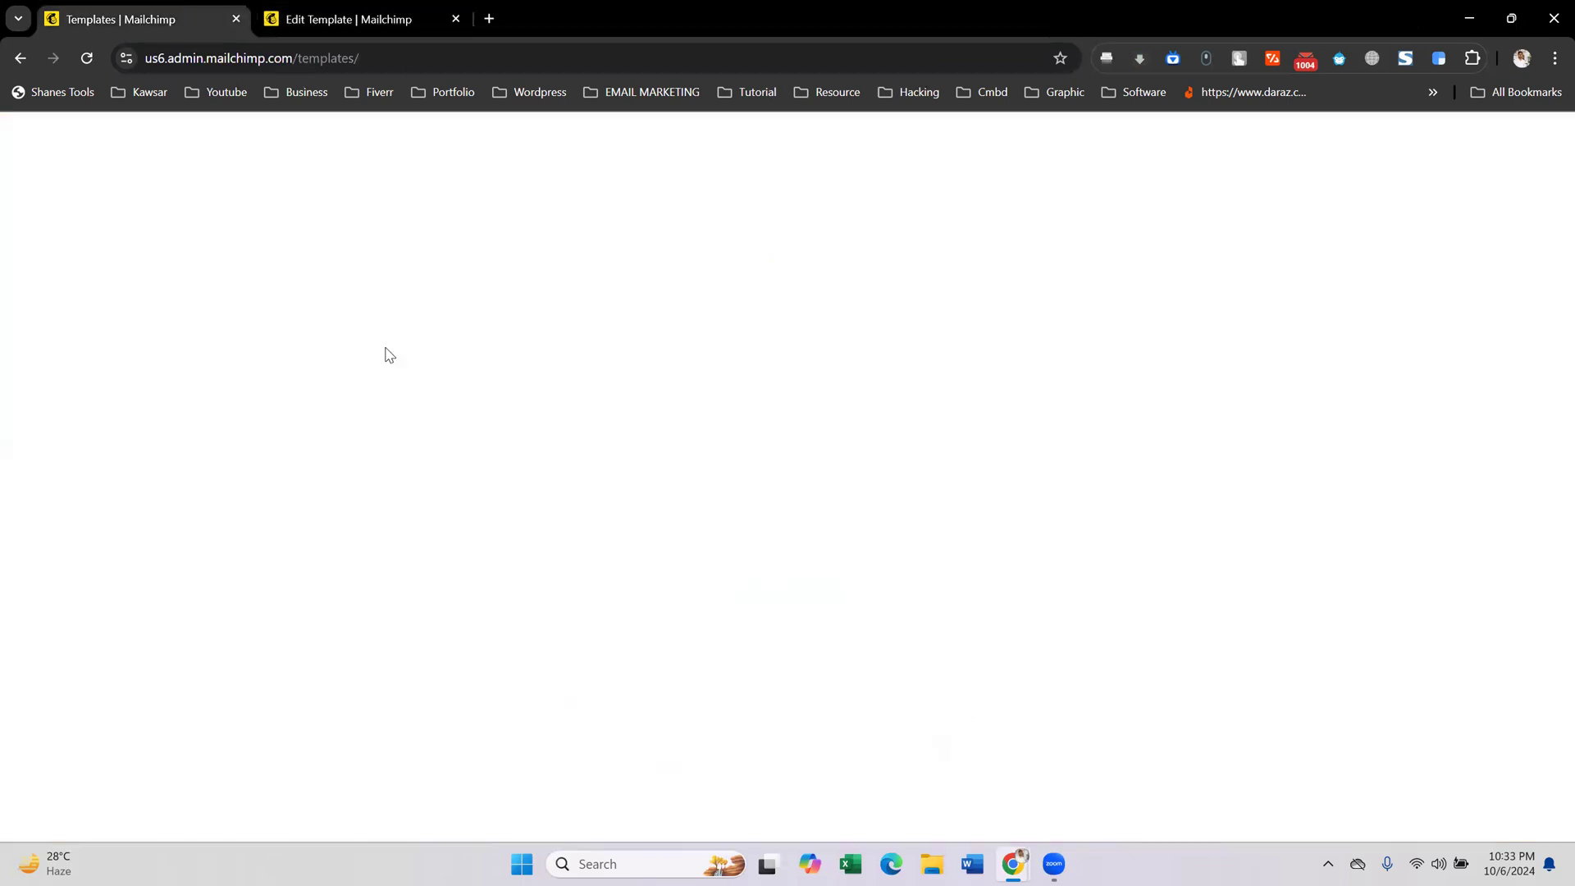
click(447, 22)
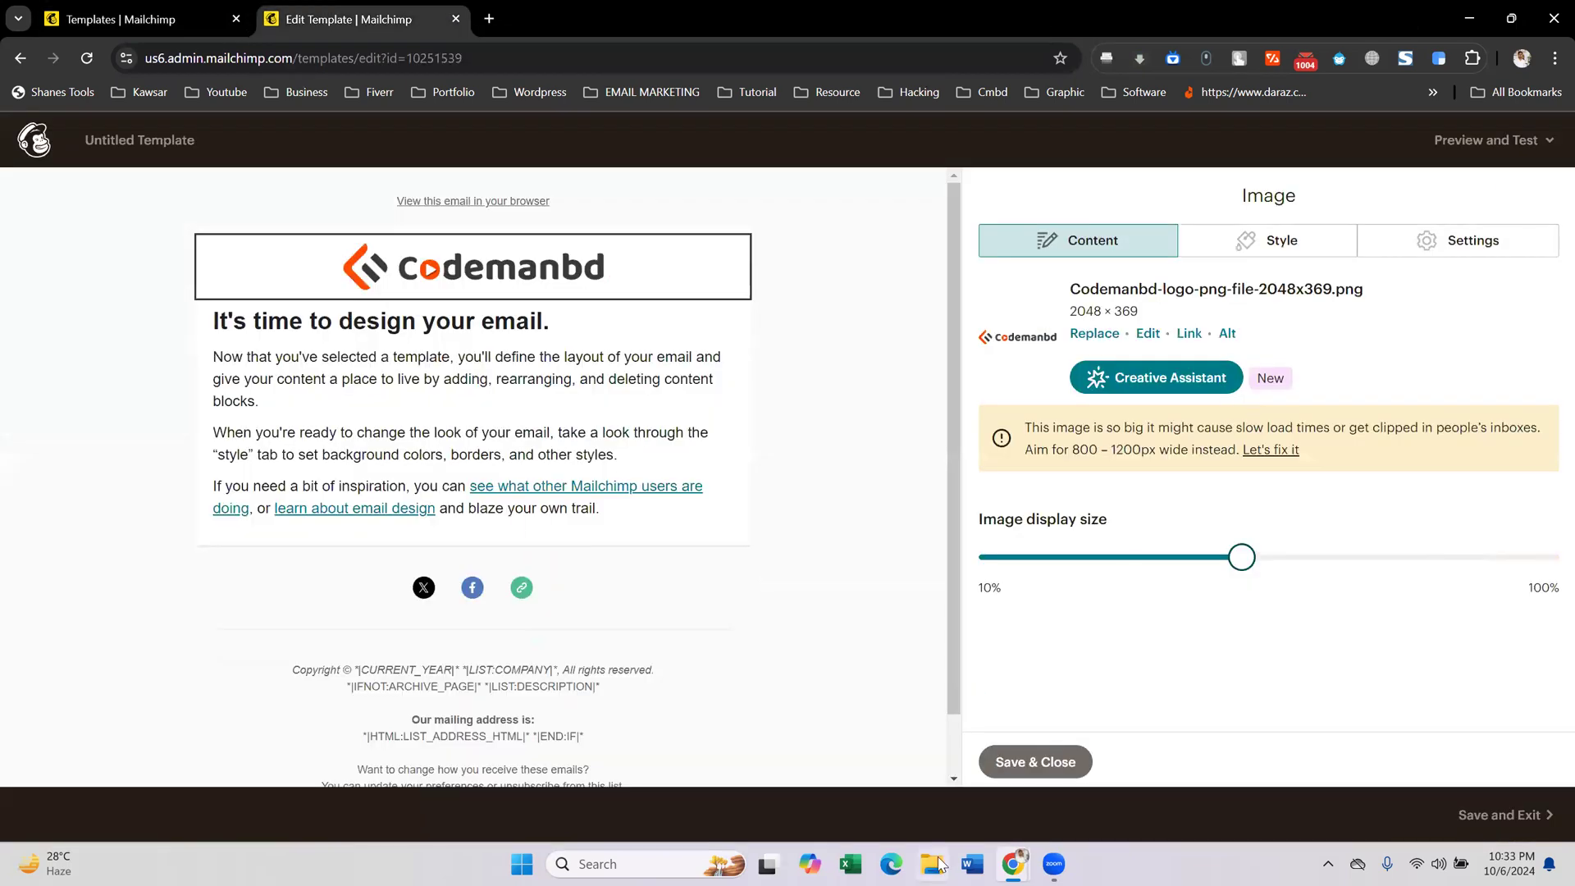
click(1059, 764)
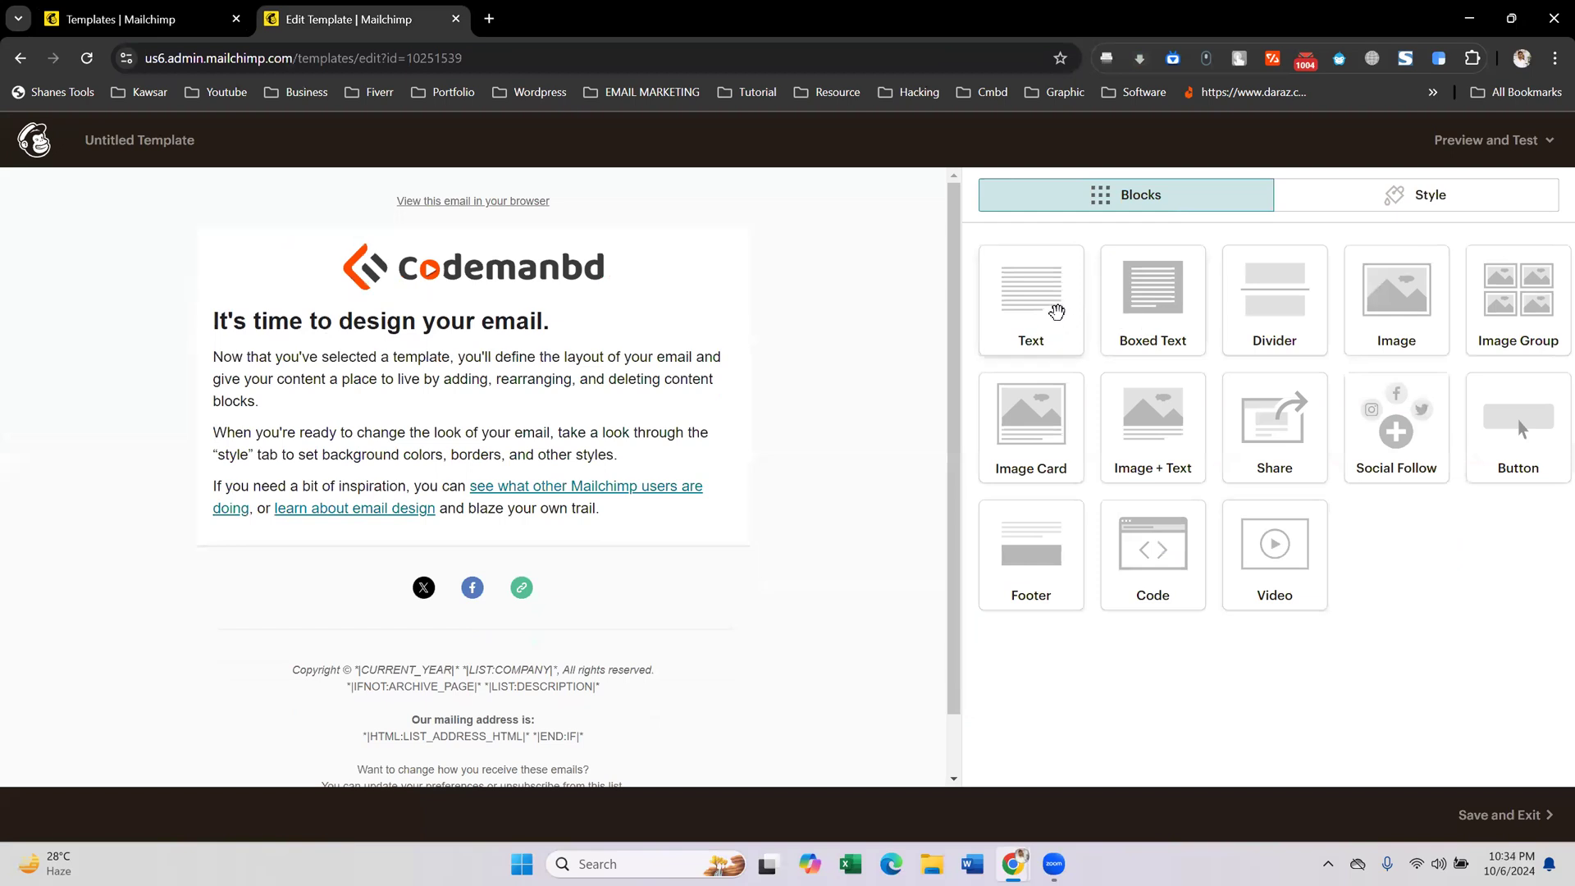
mouse_move(1056, 311)
mouse_down()
mouse_move(983, 326)
mouse_move(1057, 343)
mouse_up()
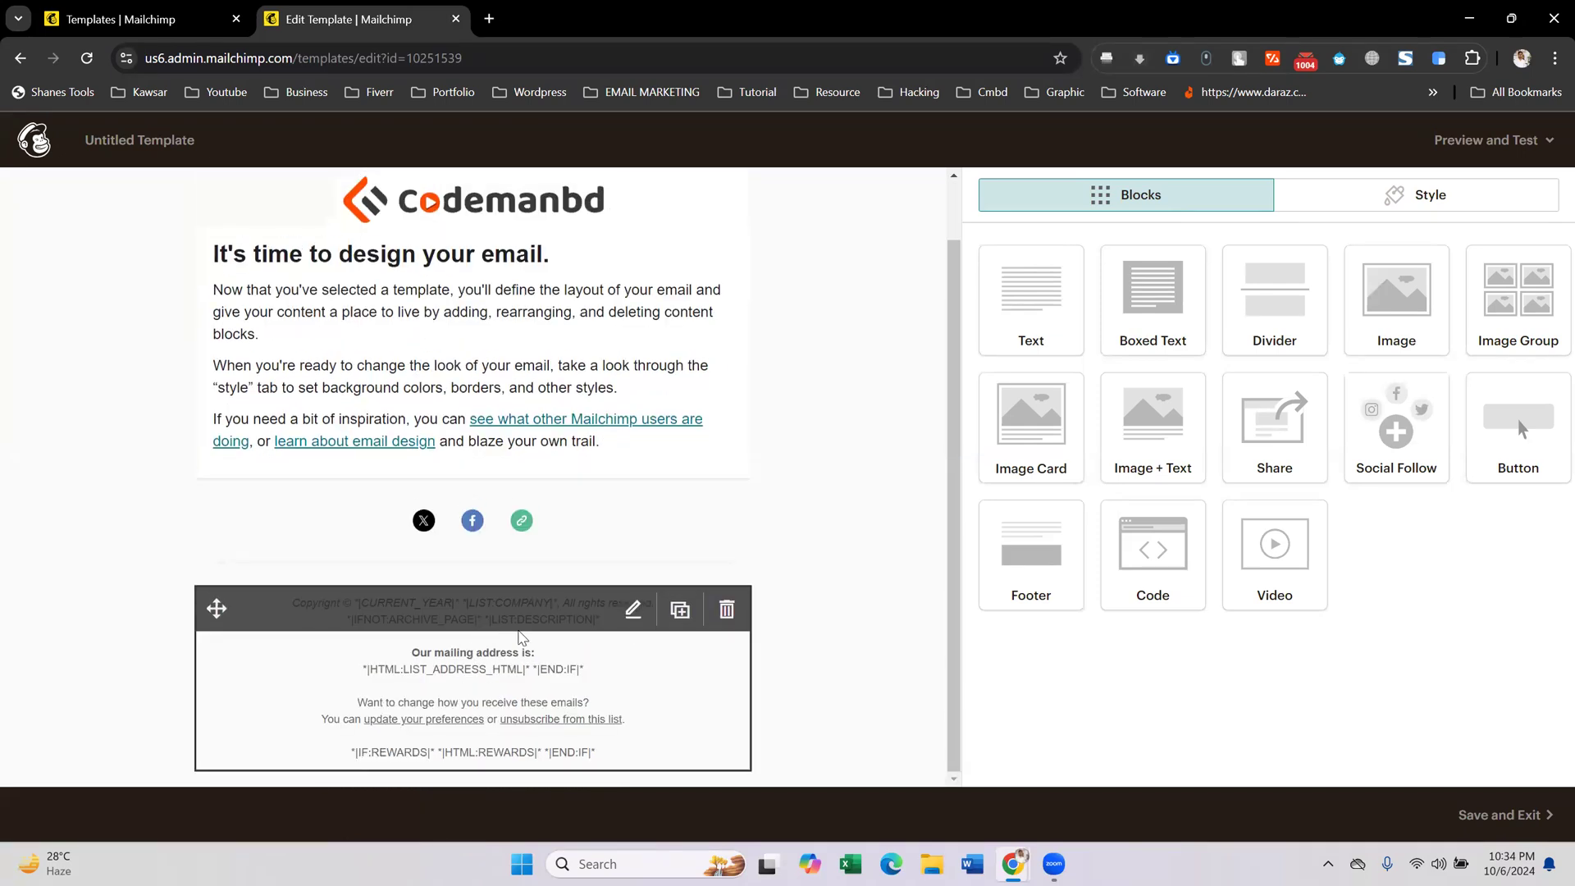
scroll(525, 640, down, 1)
scroll(908, 429, up, 1)
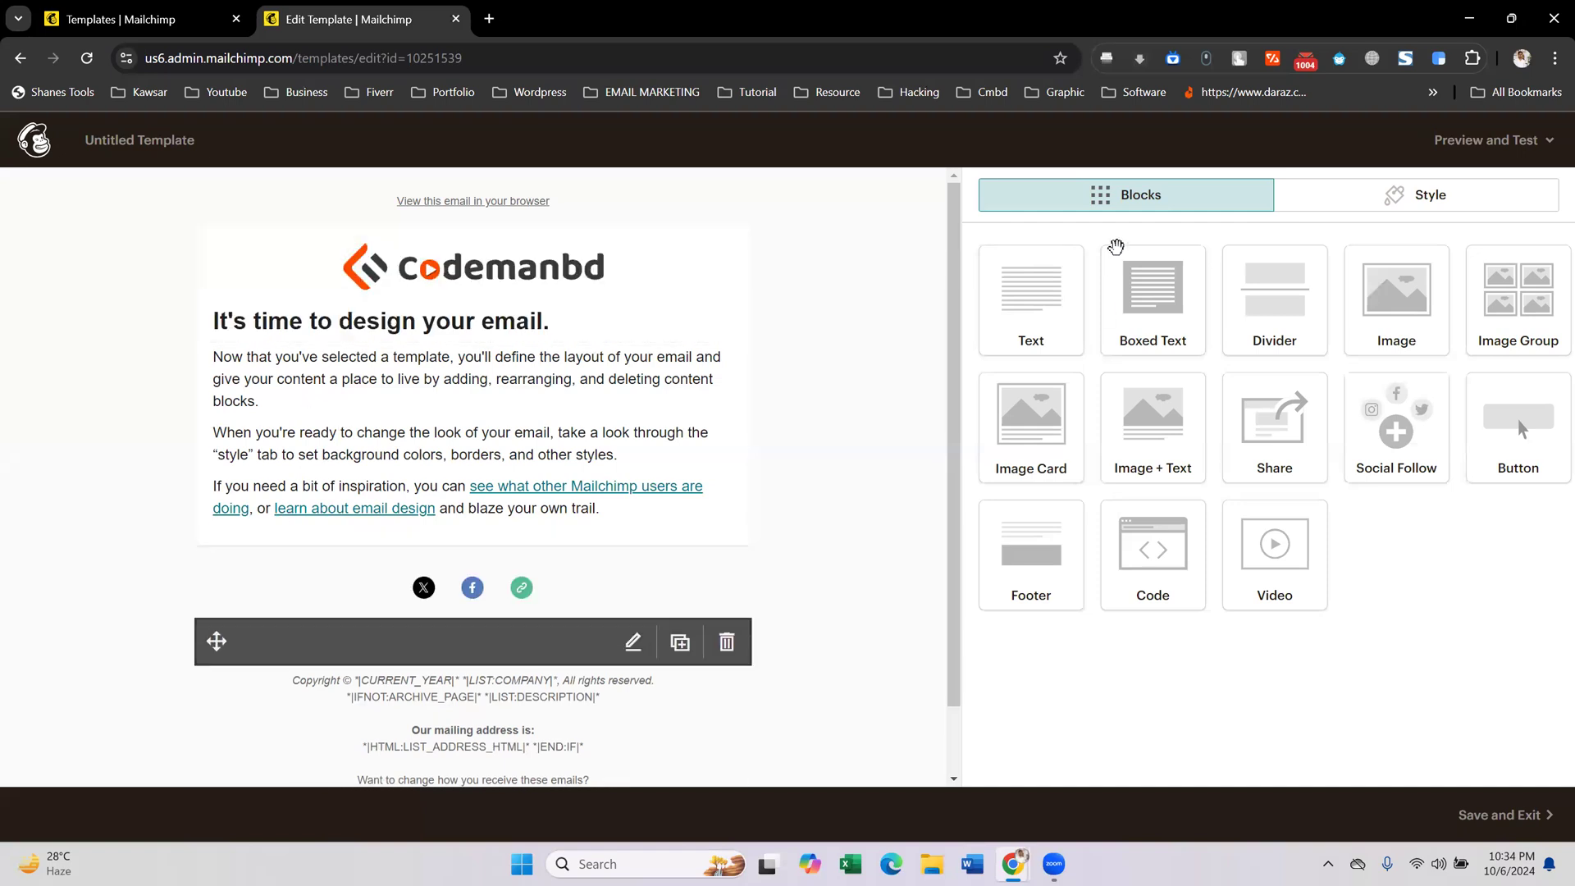
- Add a Text block to the template header, directly below the Codemanbd logo
drag(1063, 303, 1061, 304)
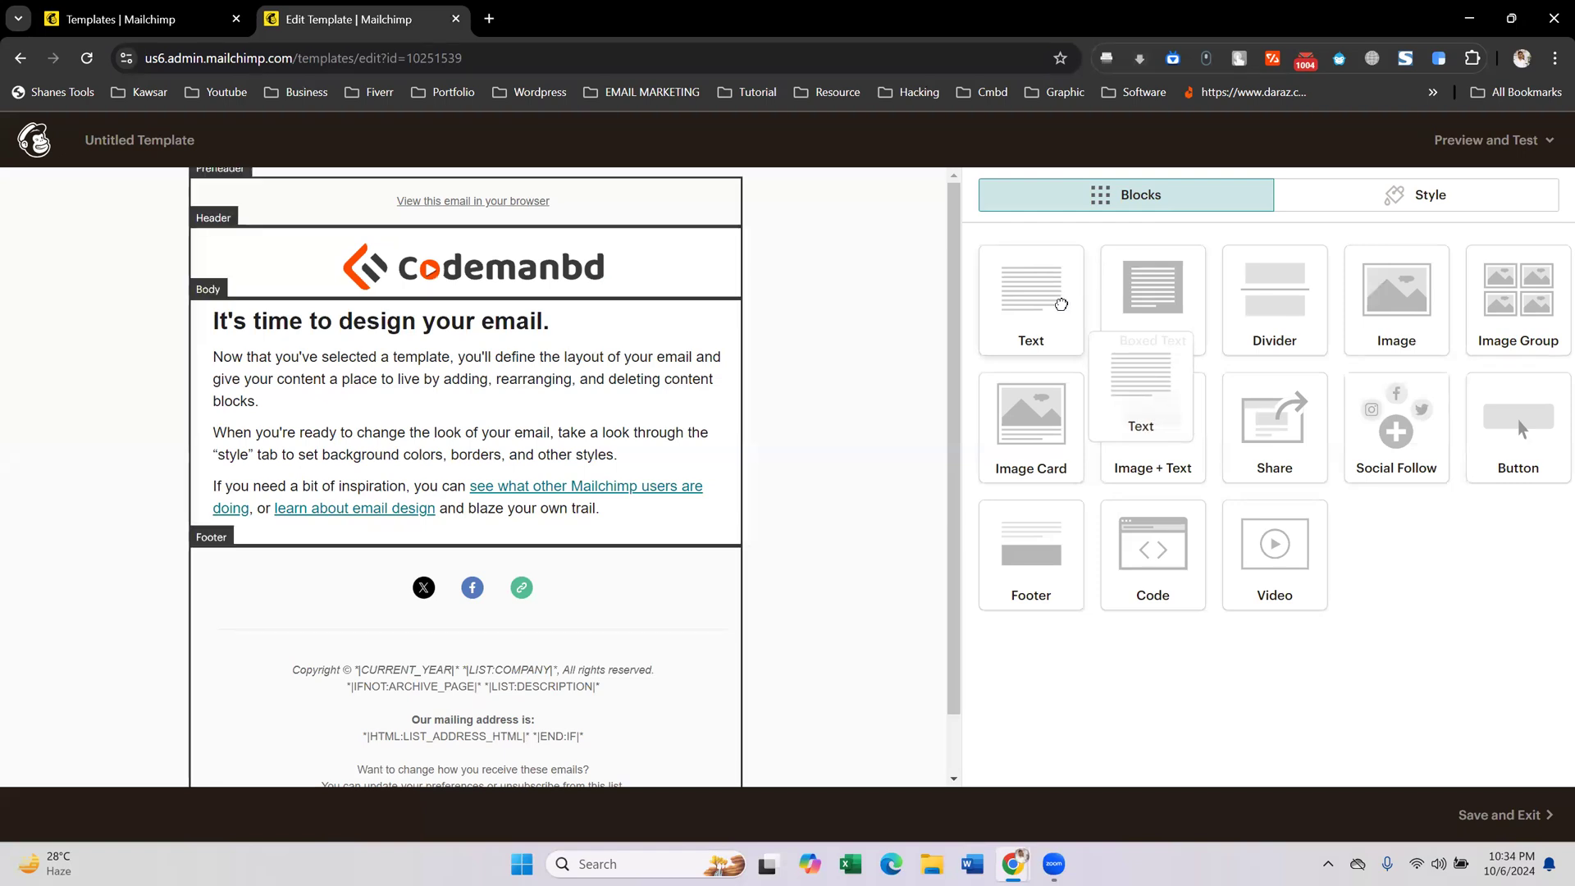
drag(1062, 305, 1061, 304)
drag(1061, 304, 1062, 305)
drag(1061, 304, 559, 279)
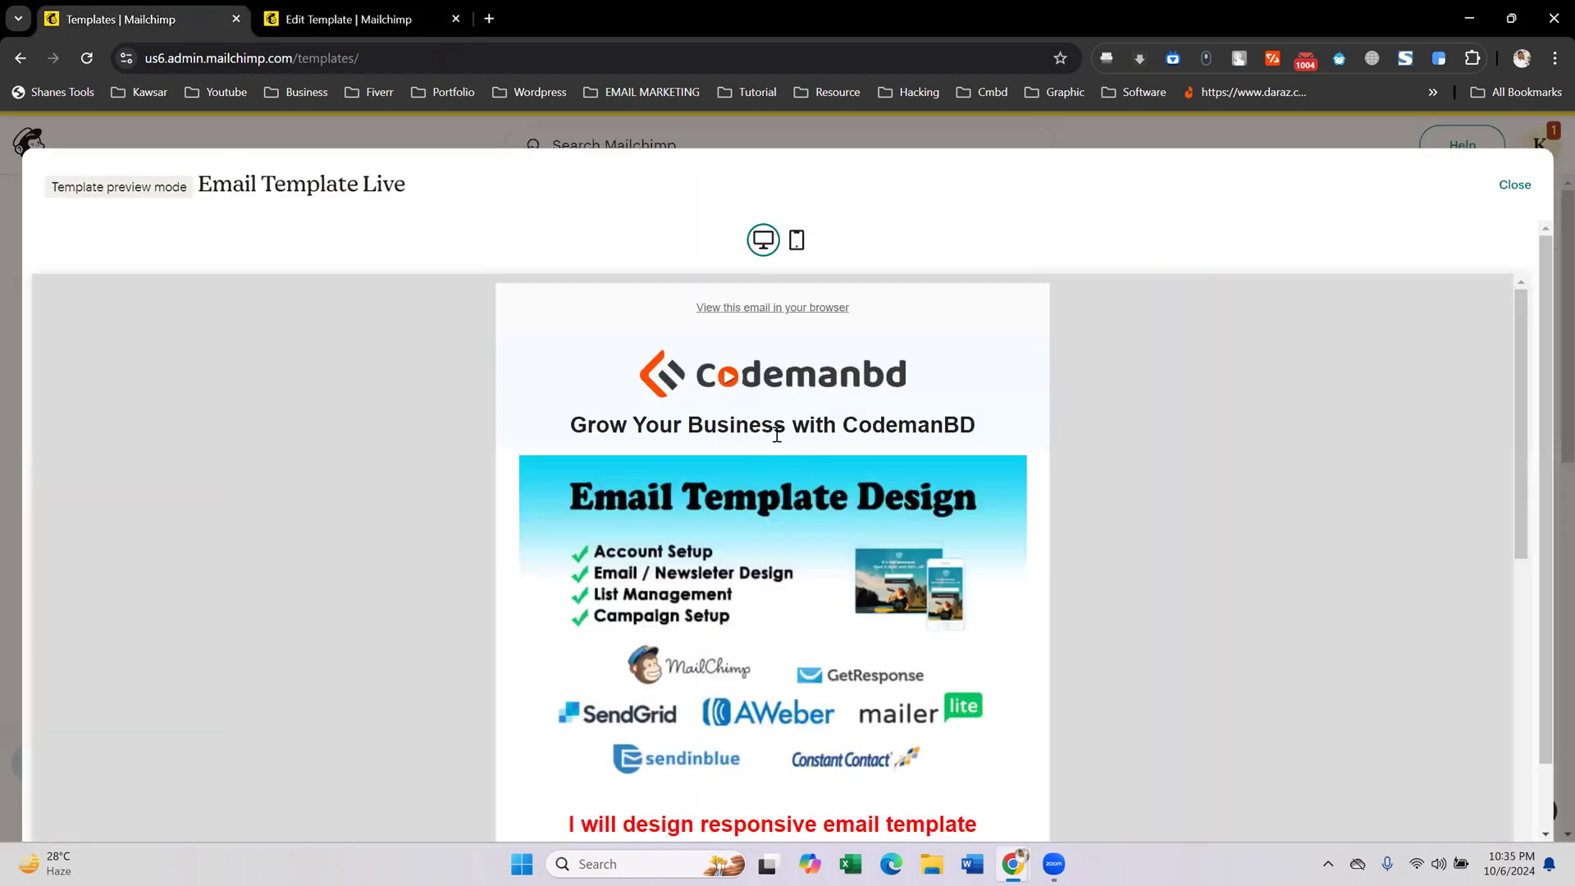
- Copy the heading "Grow Your Business with CodemanBD" from the Email Template Live preview and replace the new text block's placeholder text with it
triple_click(777, 435)
key(ctrl+c)
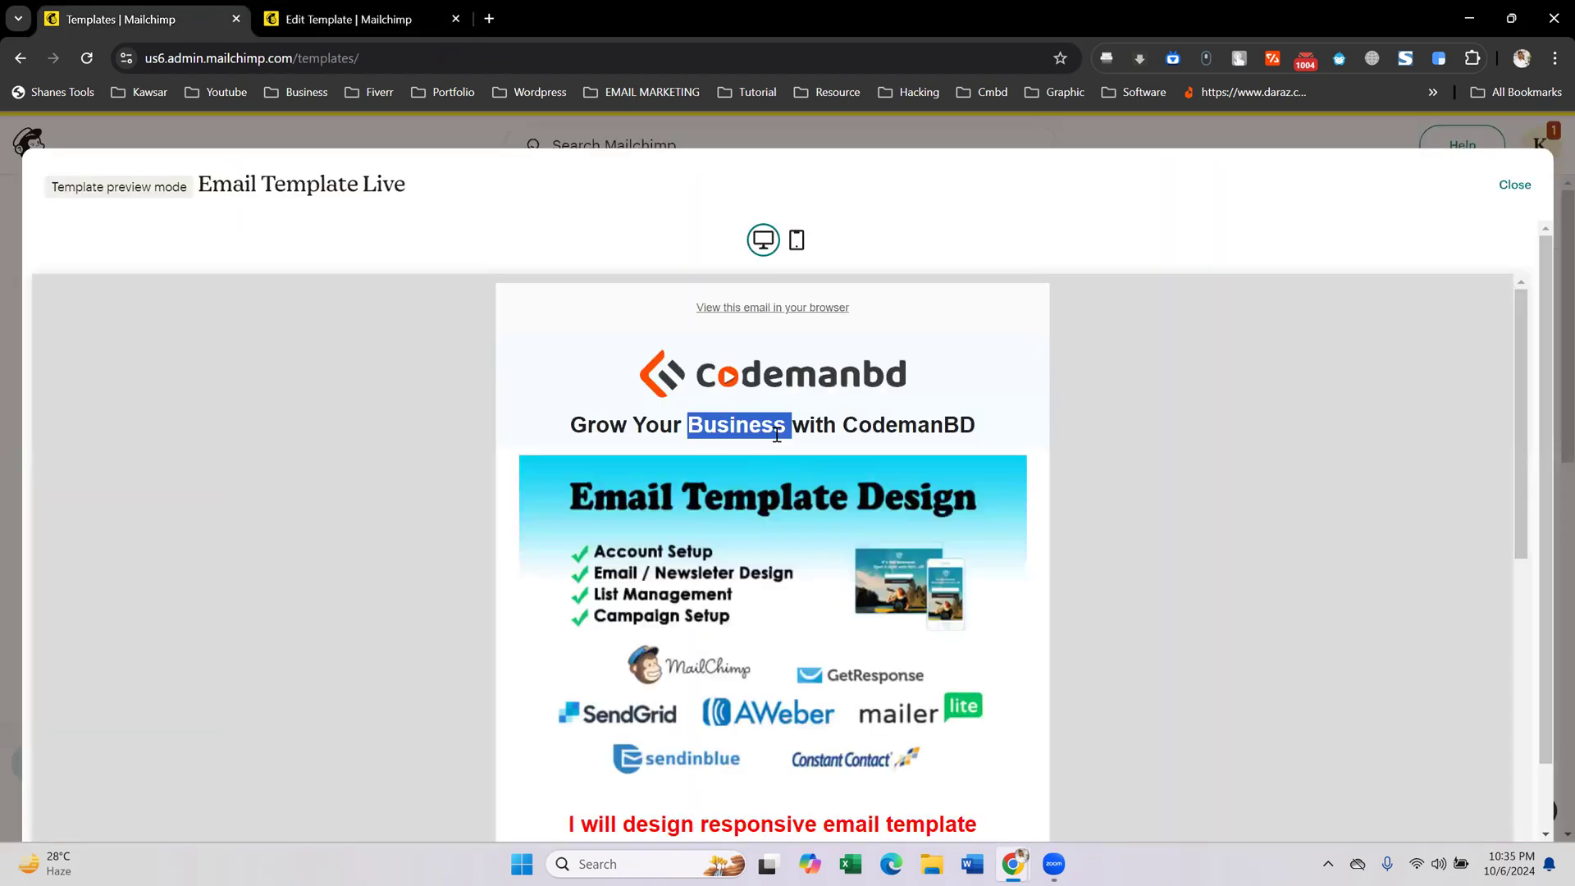
click(349, 19)
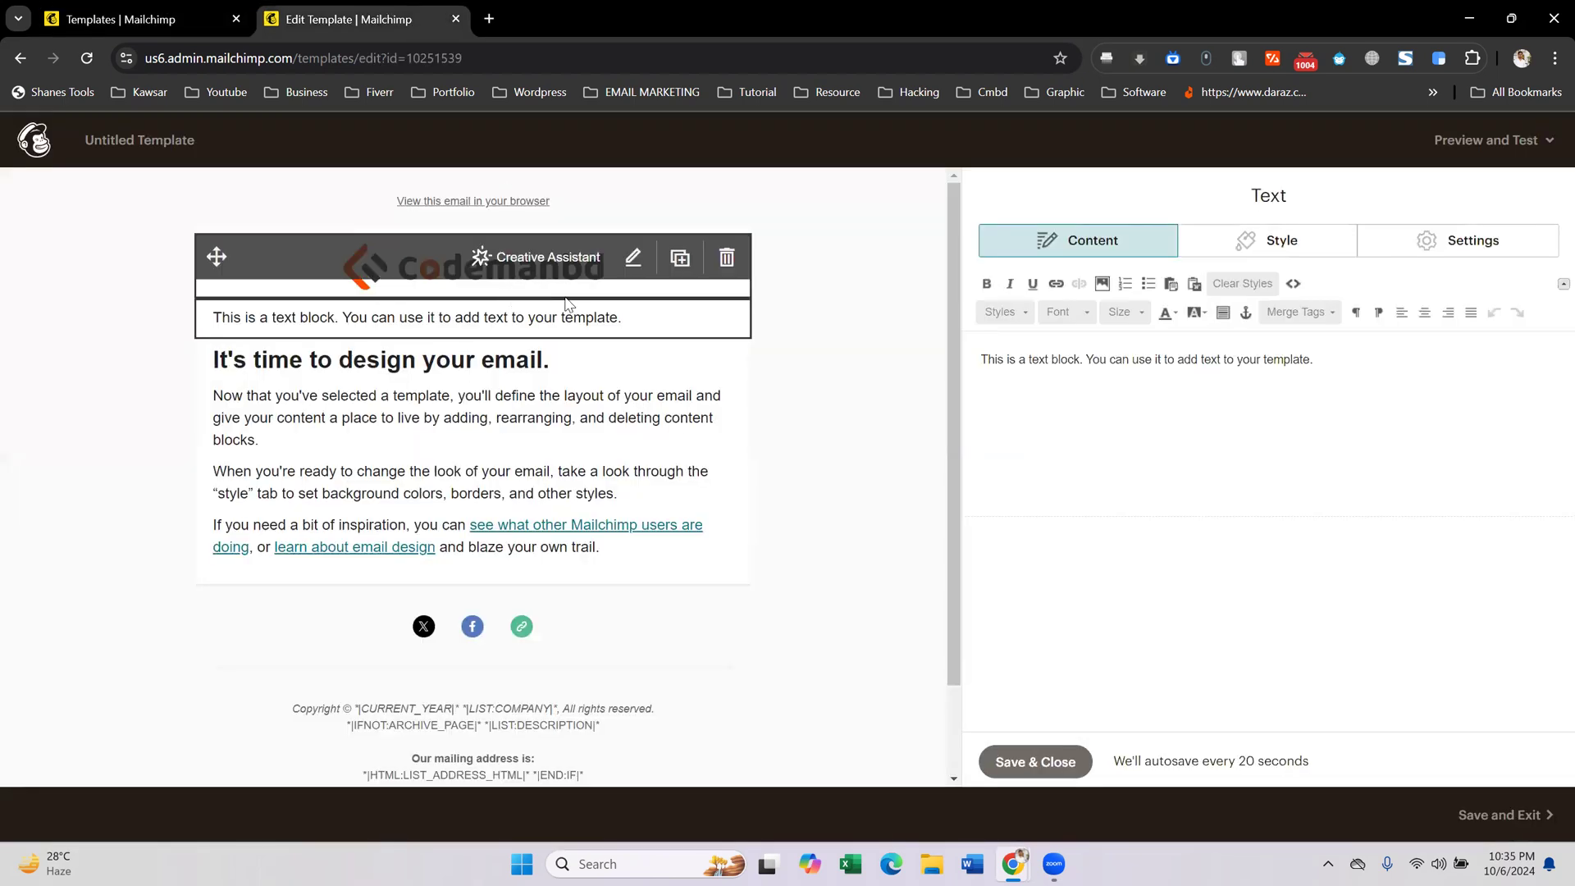
mouse_move(630, 303)
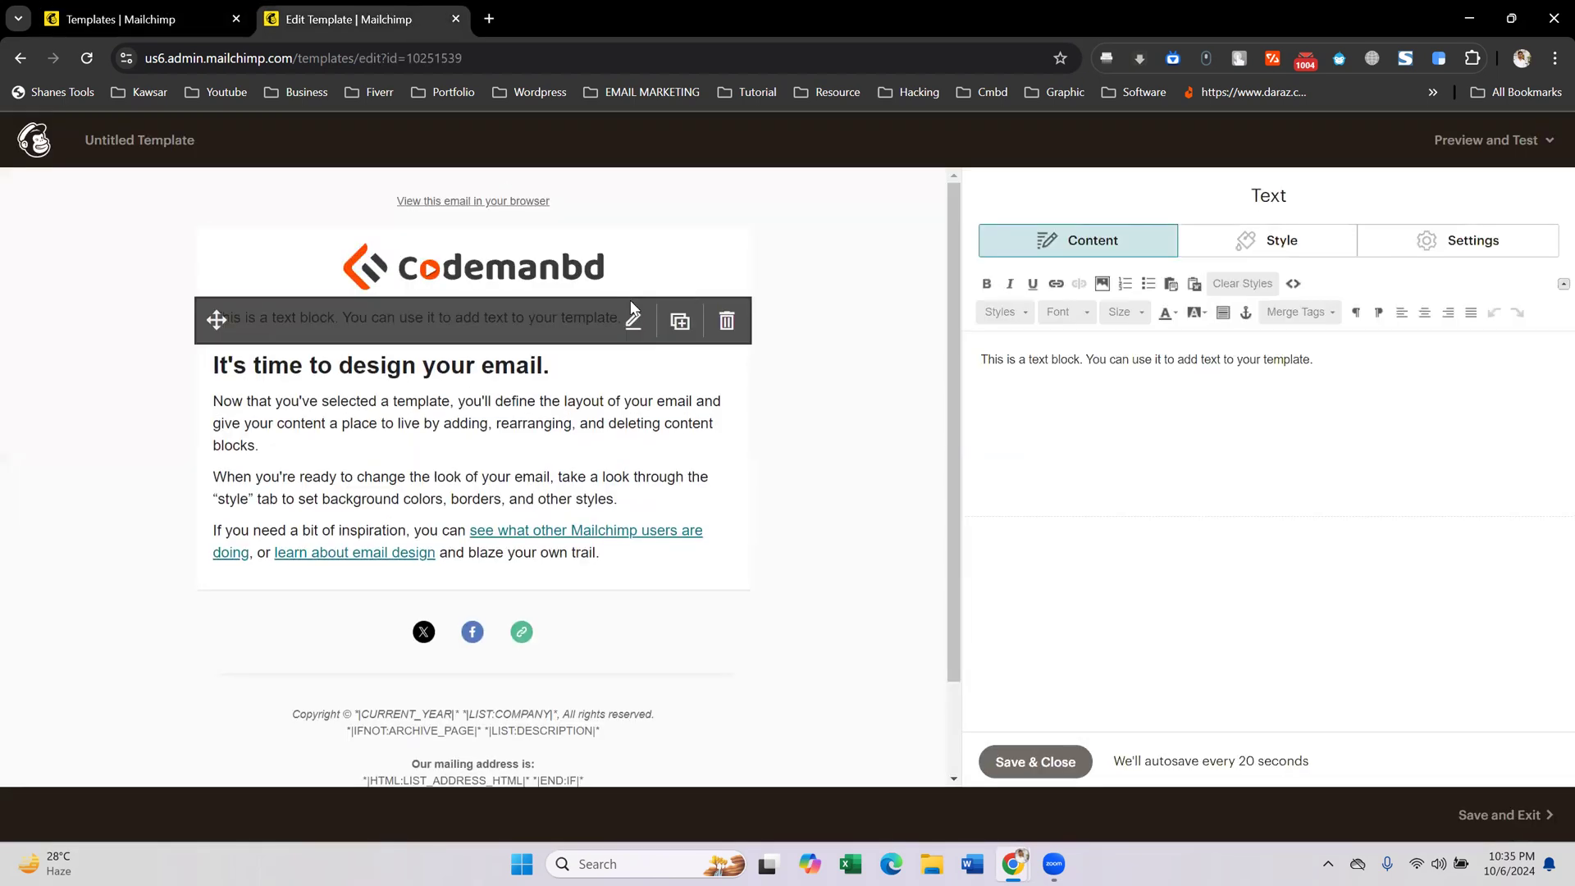
triple_click(1124, 369)
key(ctrl+v)
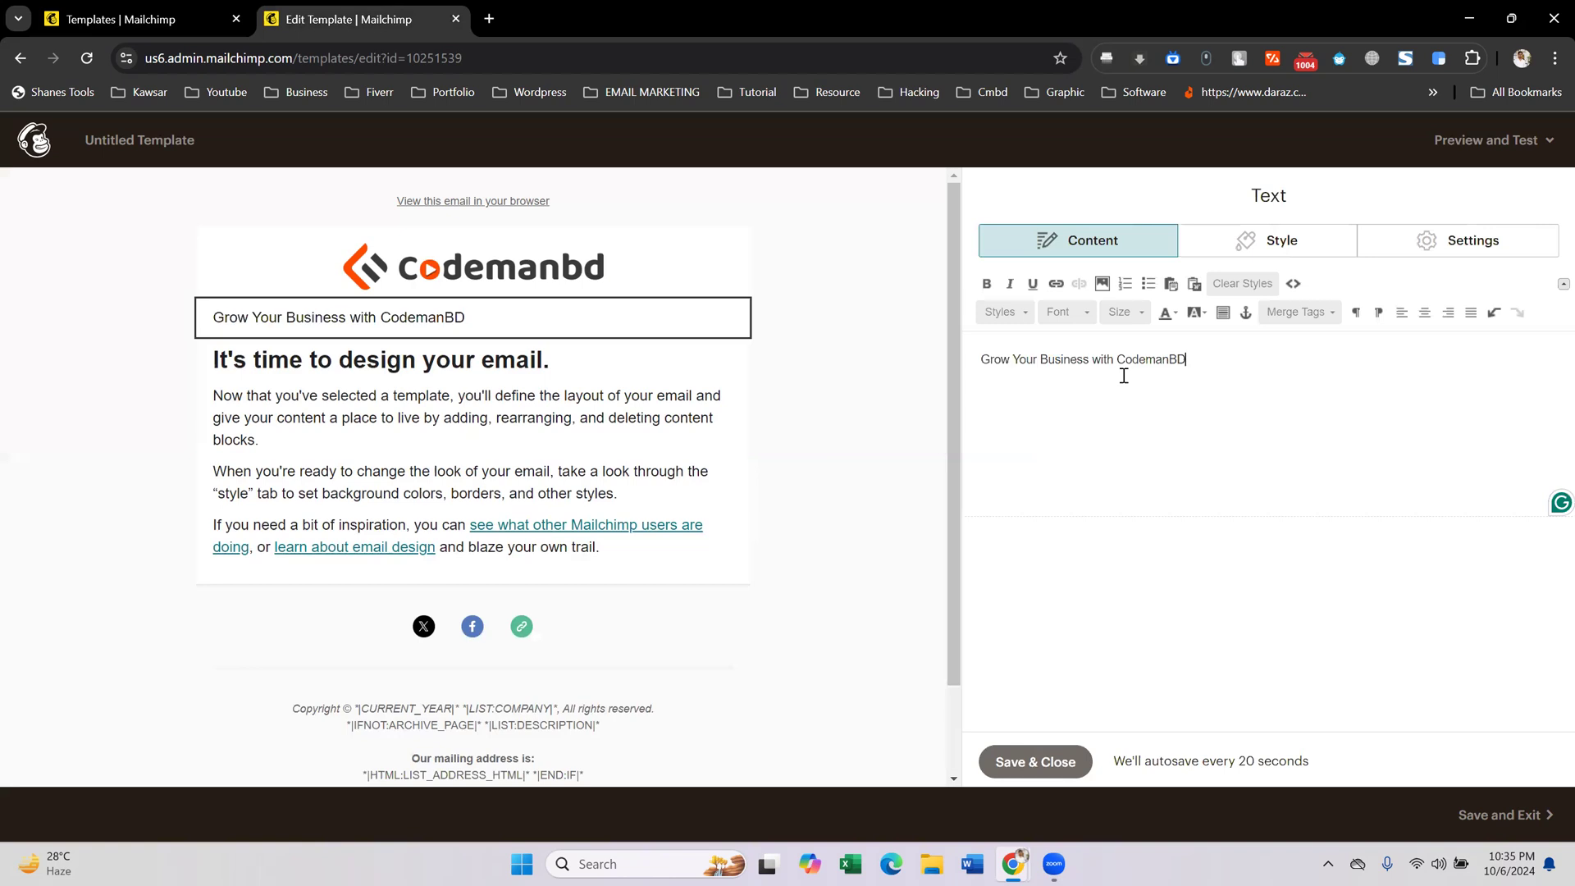
- Center the heading "Grow Your Business with CodemanBD", set its size to 24 and make it bold
key(ctrl+a)
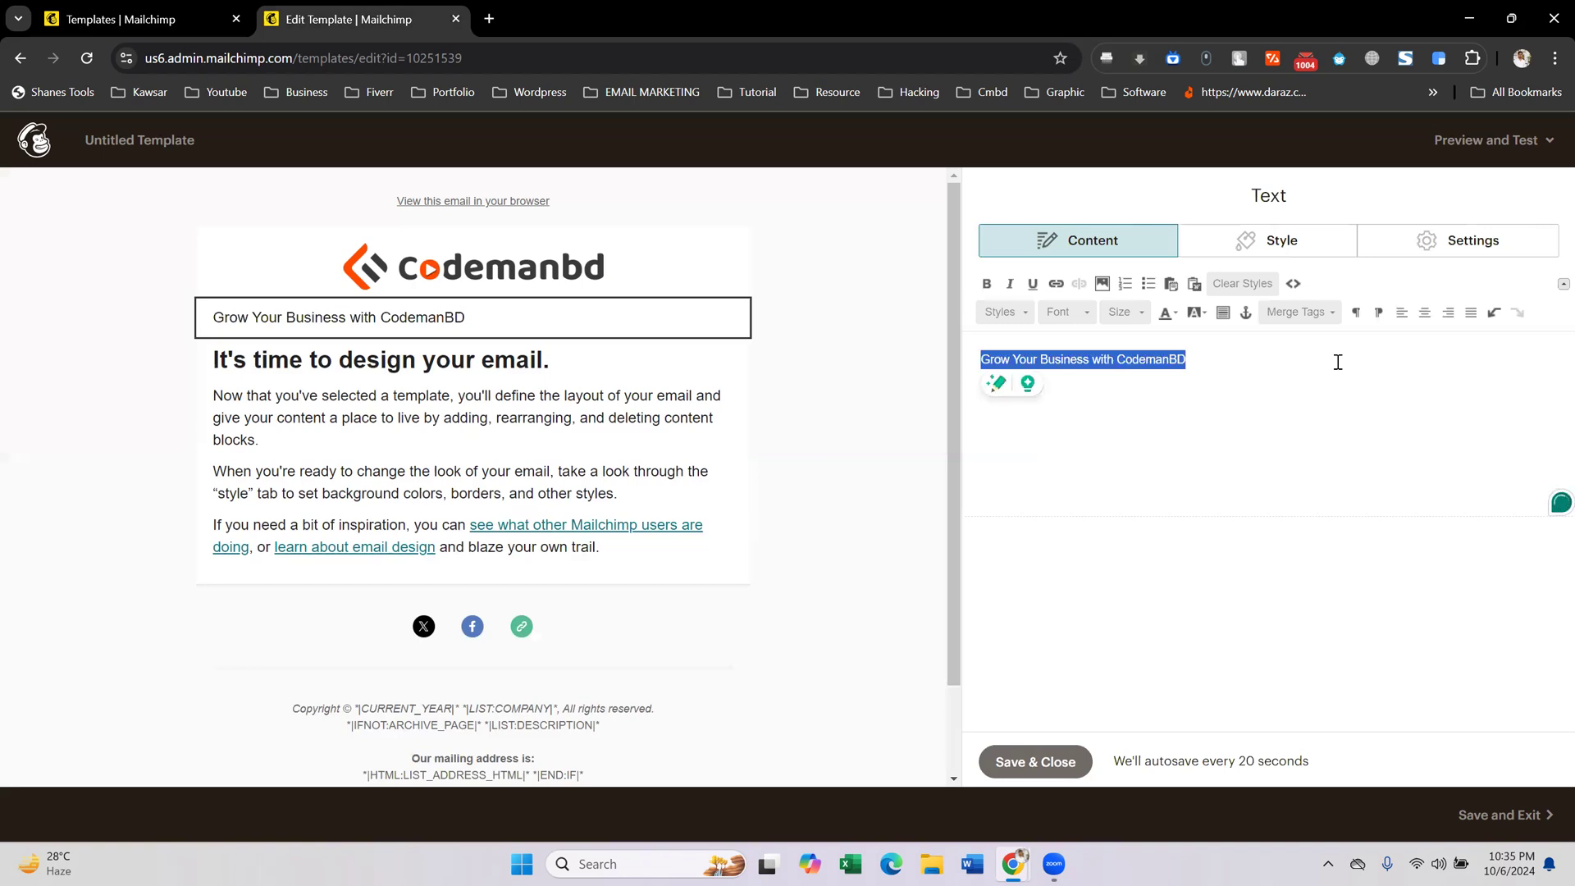
click(1425, 318)
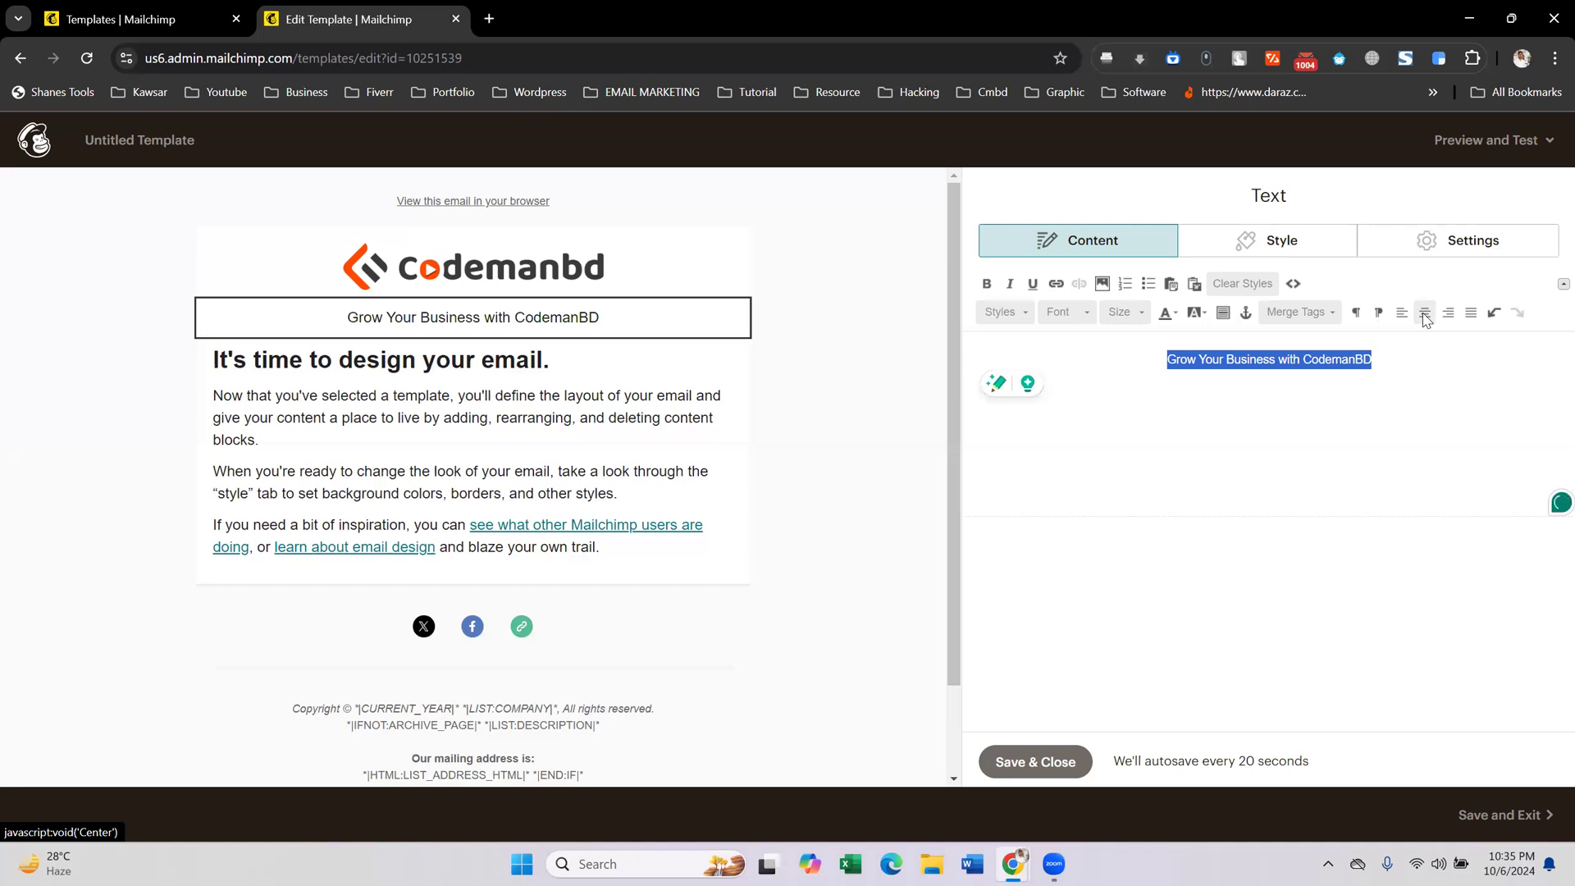
click(1133, 317)
click(1134, 435)
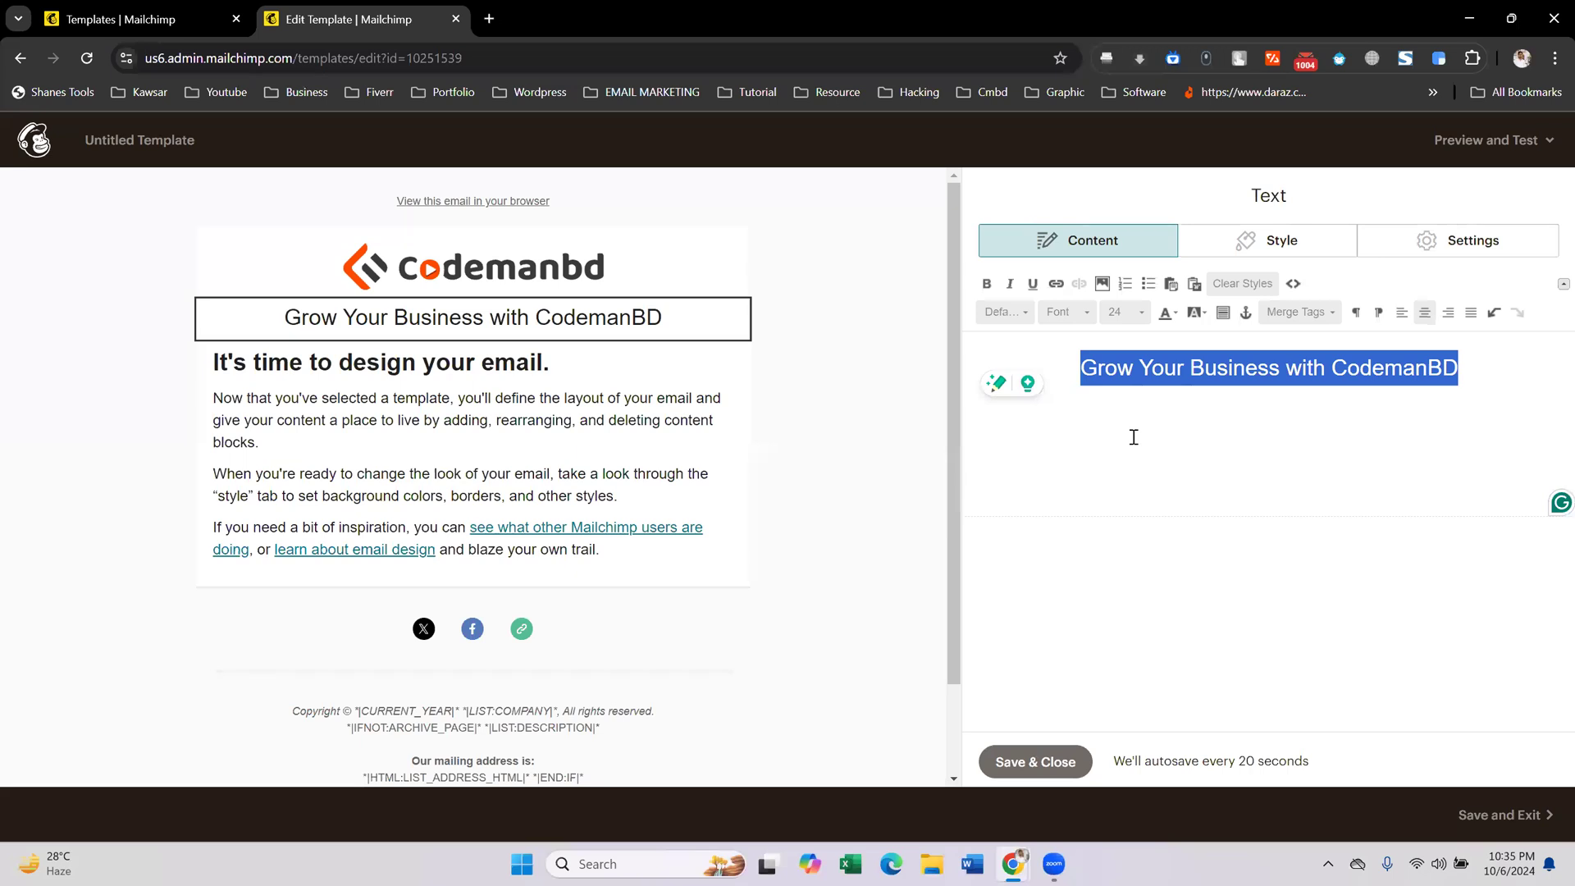
click(987, 285)
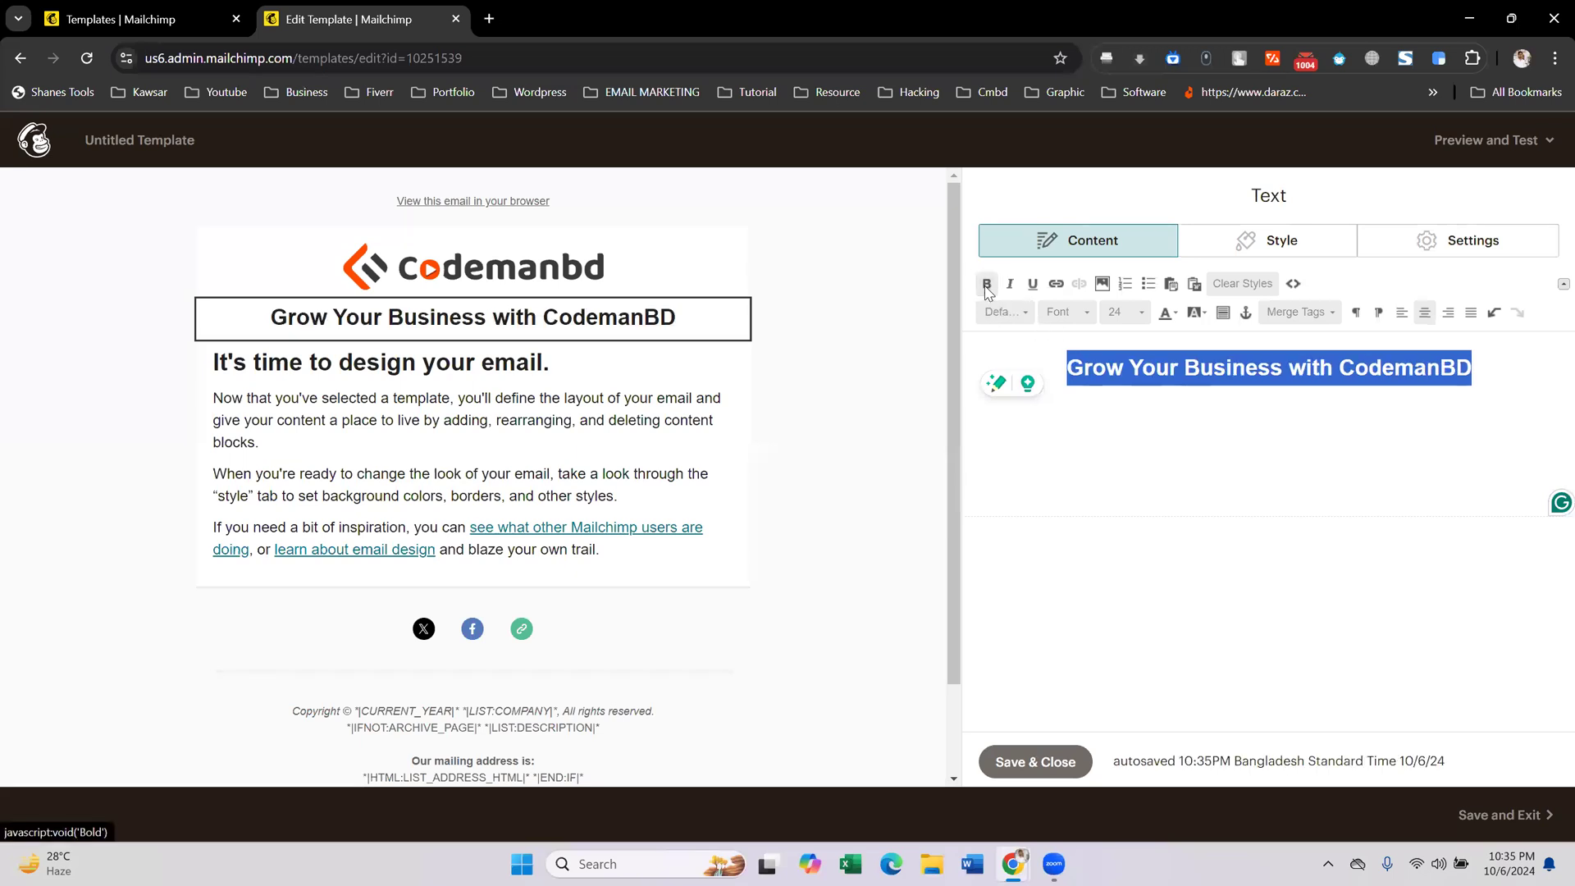
click(1033, 397)
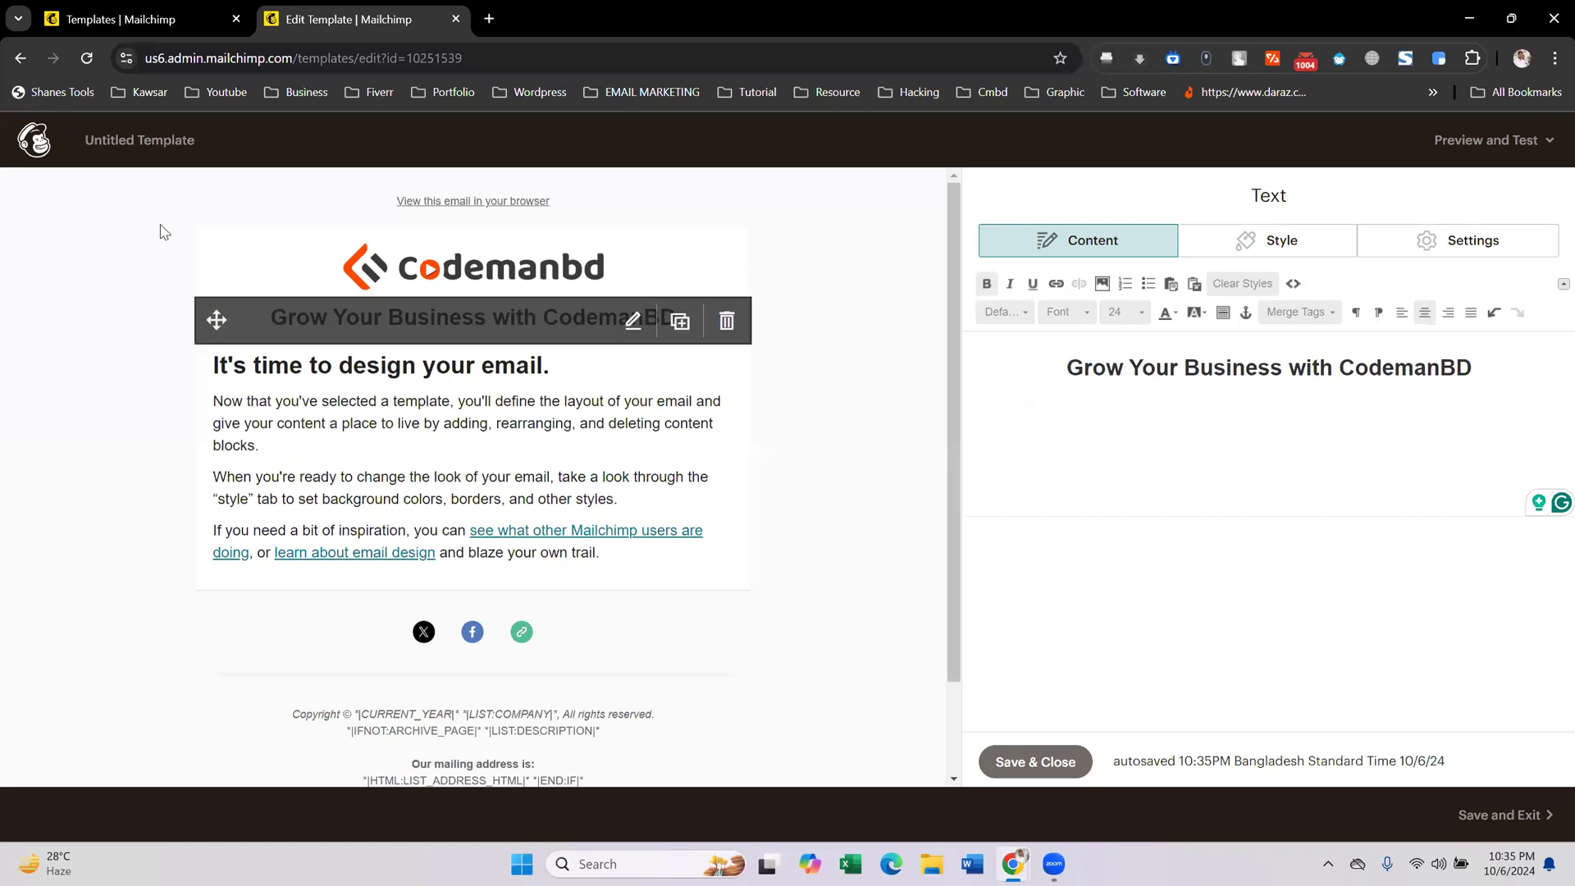
- Set the heading's font to Arial after a glance at the reference preview and the available fonts
click(189, 10)
click(353, 18)
triple_click(1254, 371)
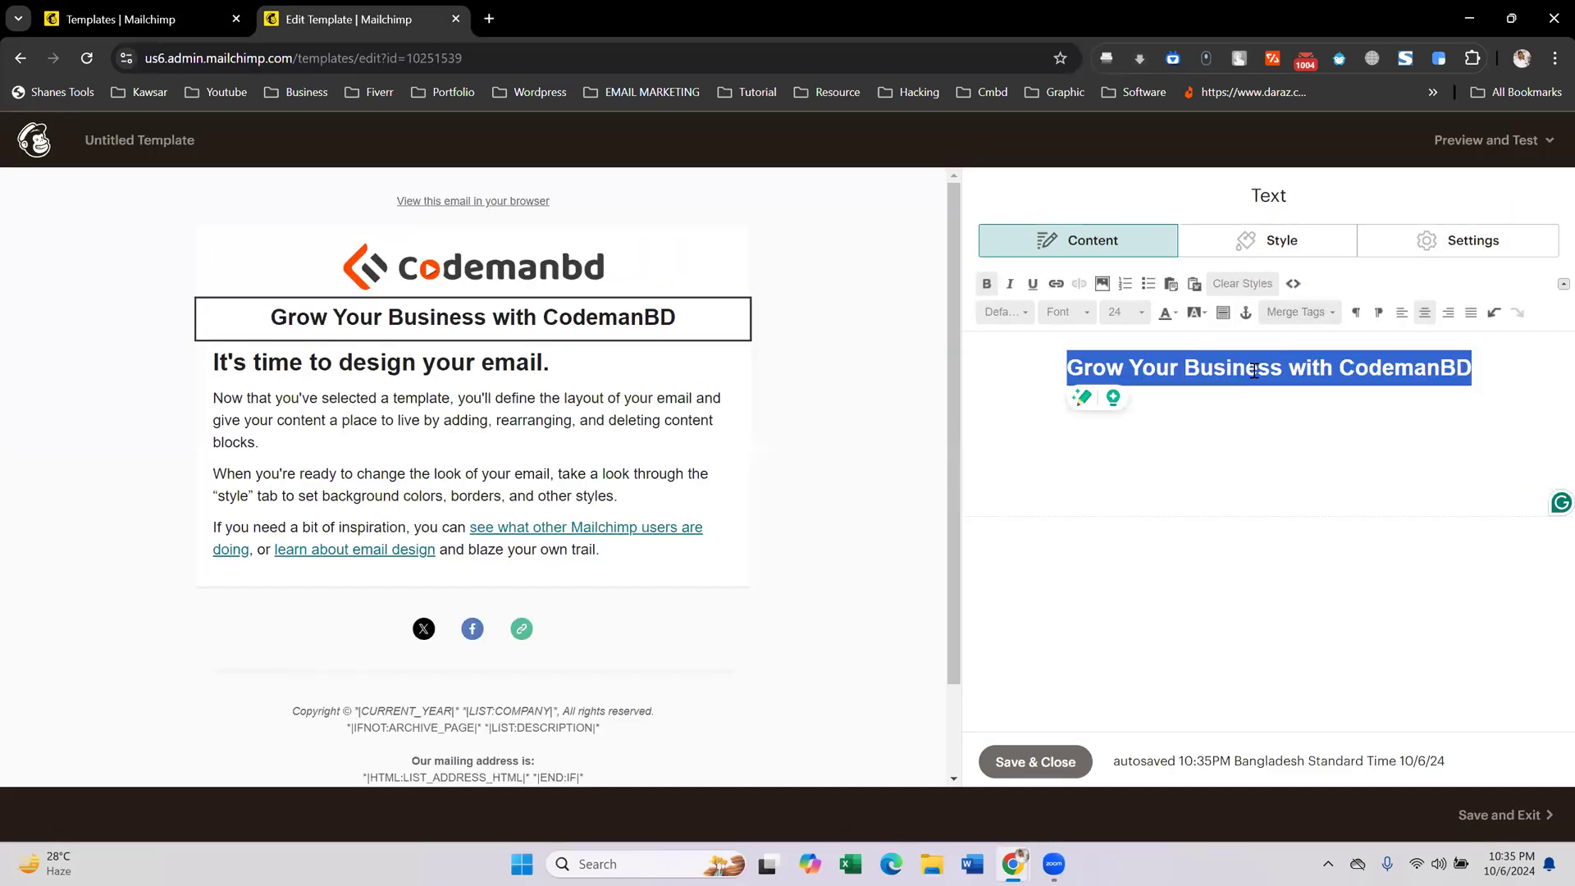
click(1065, 312)
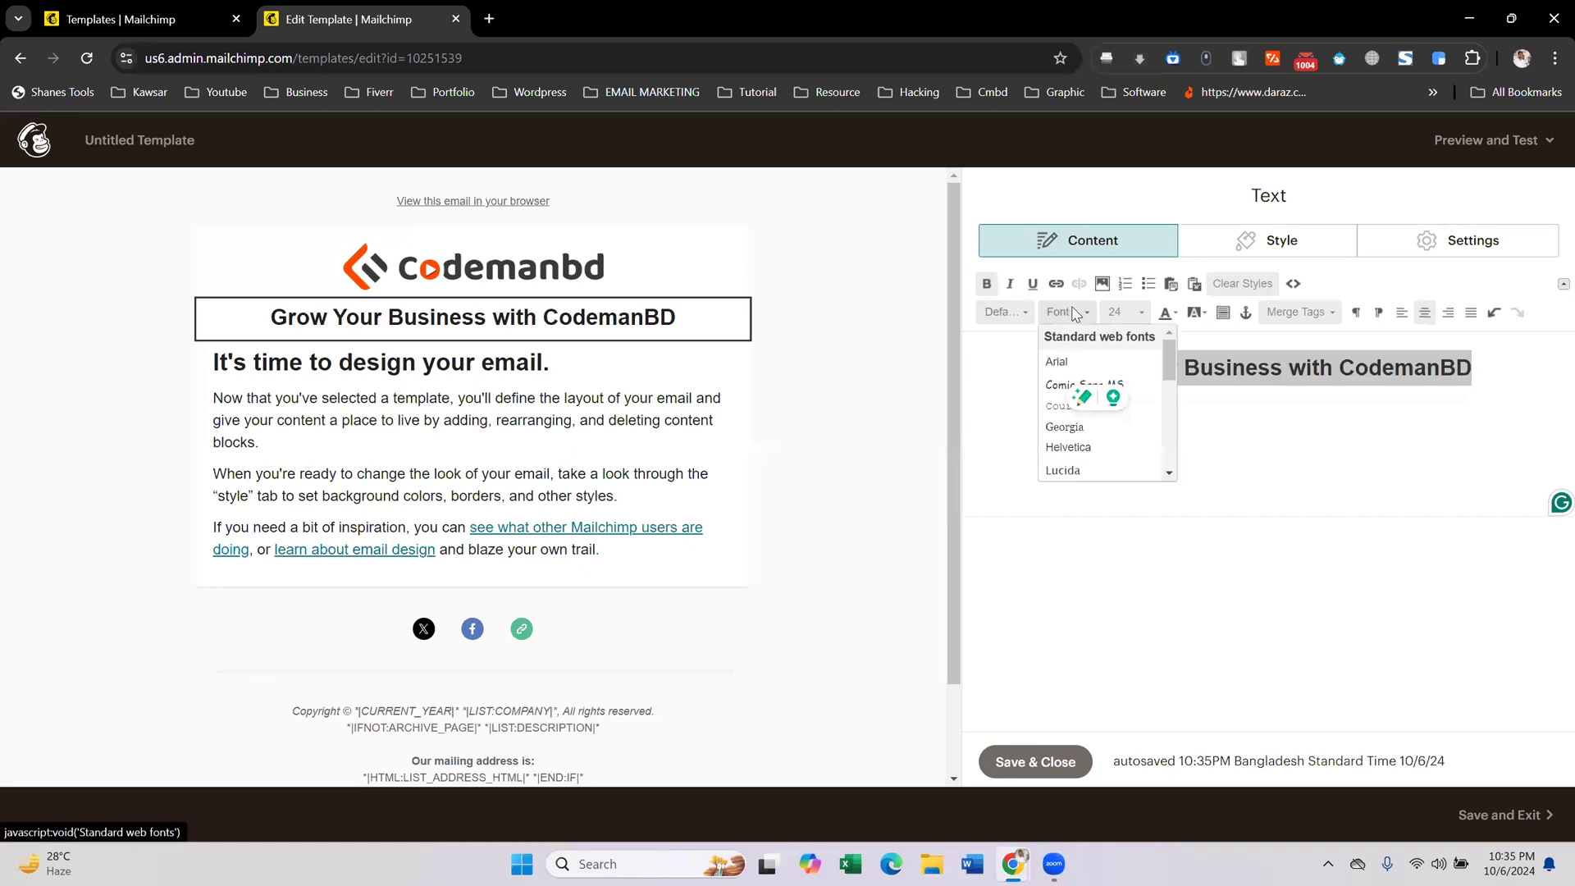
scroll(1074, 385, down, 3)
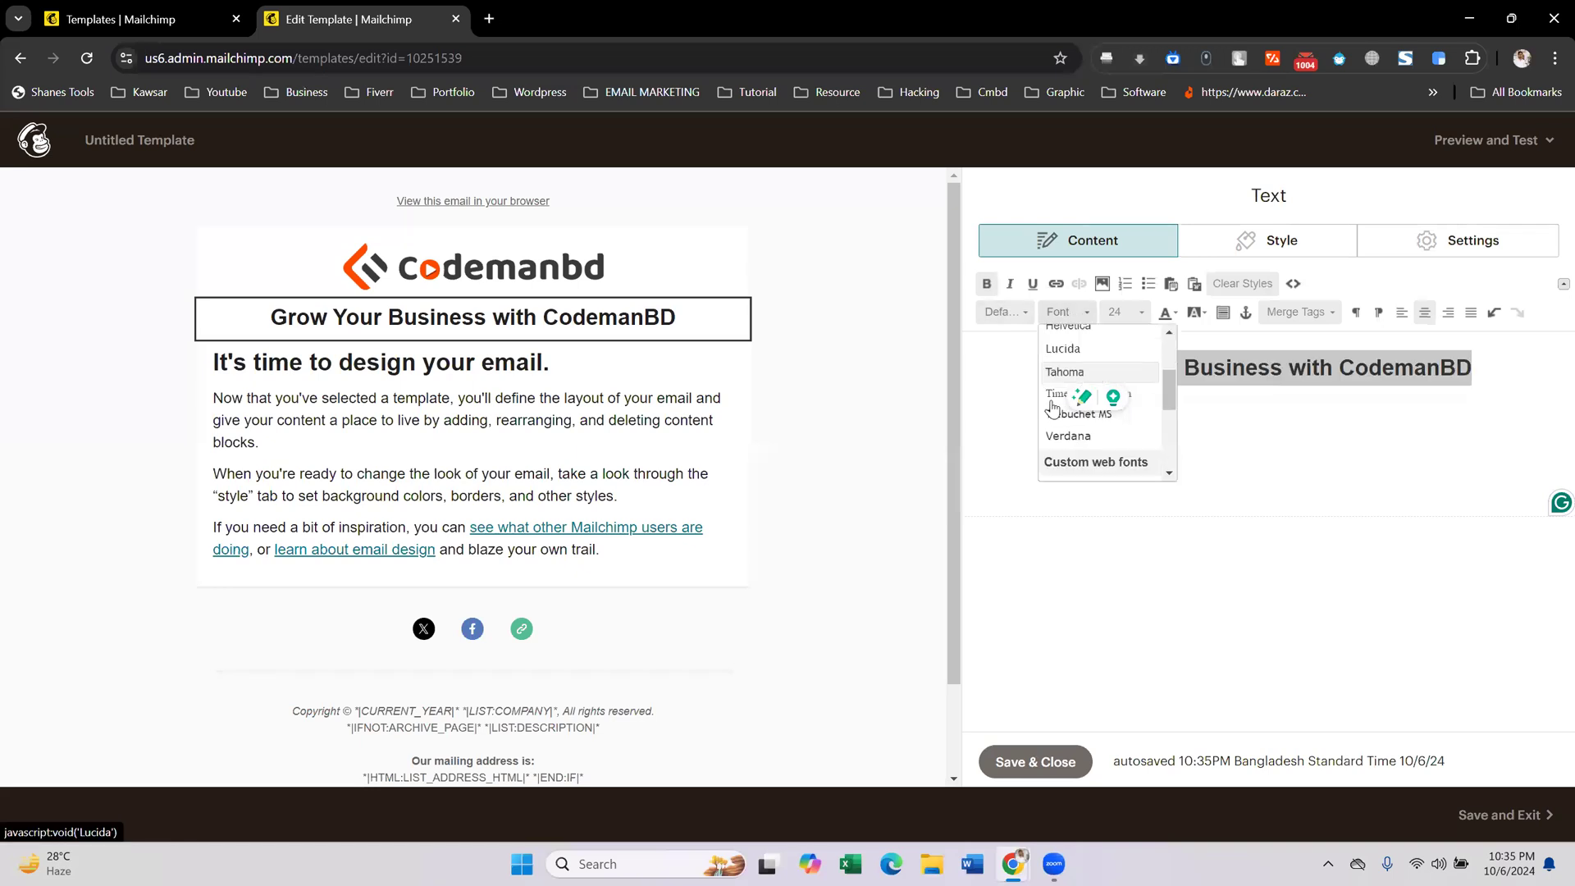
scroll(1066, 419, down, 3)
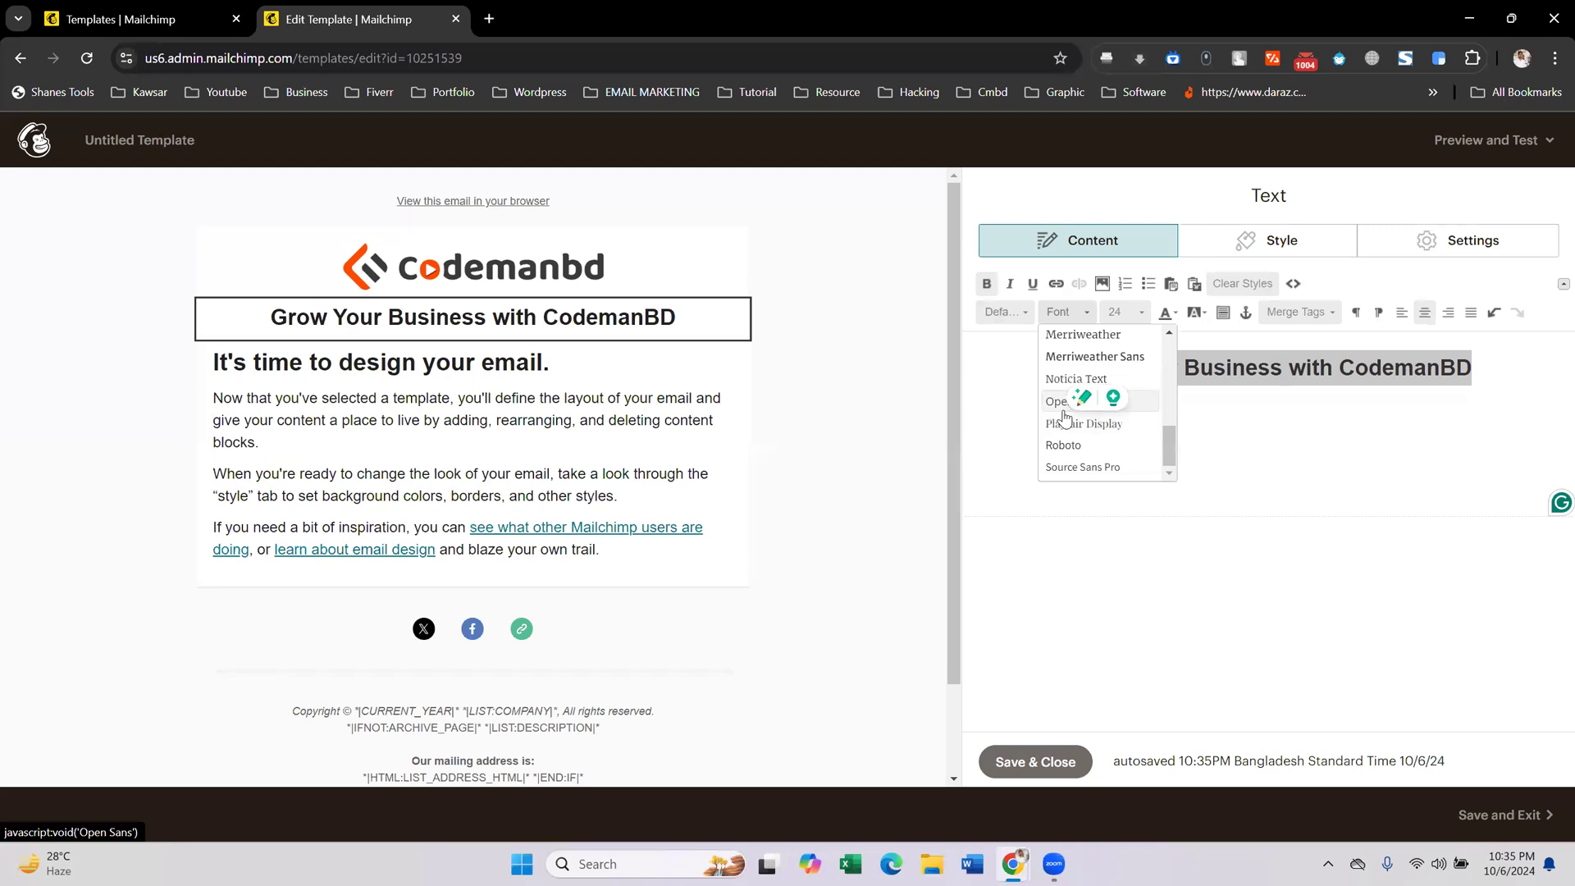
scroll(1063, 414, up, 6)
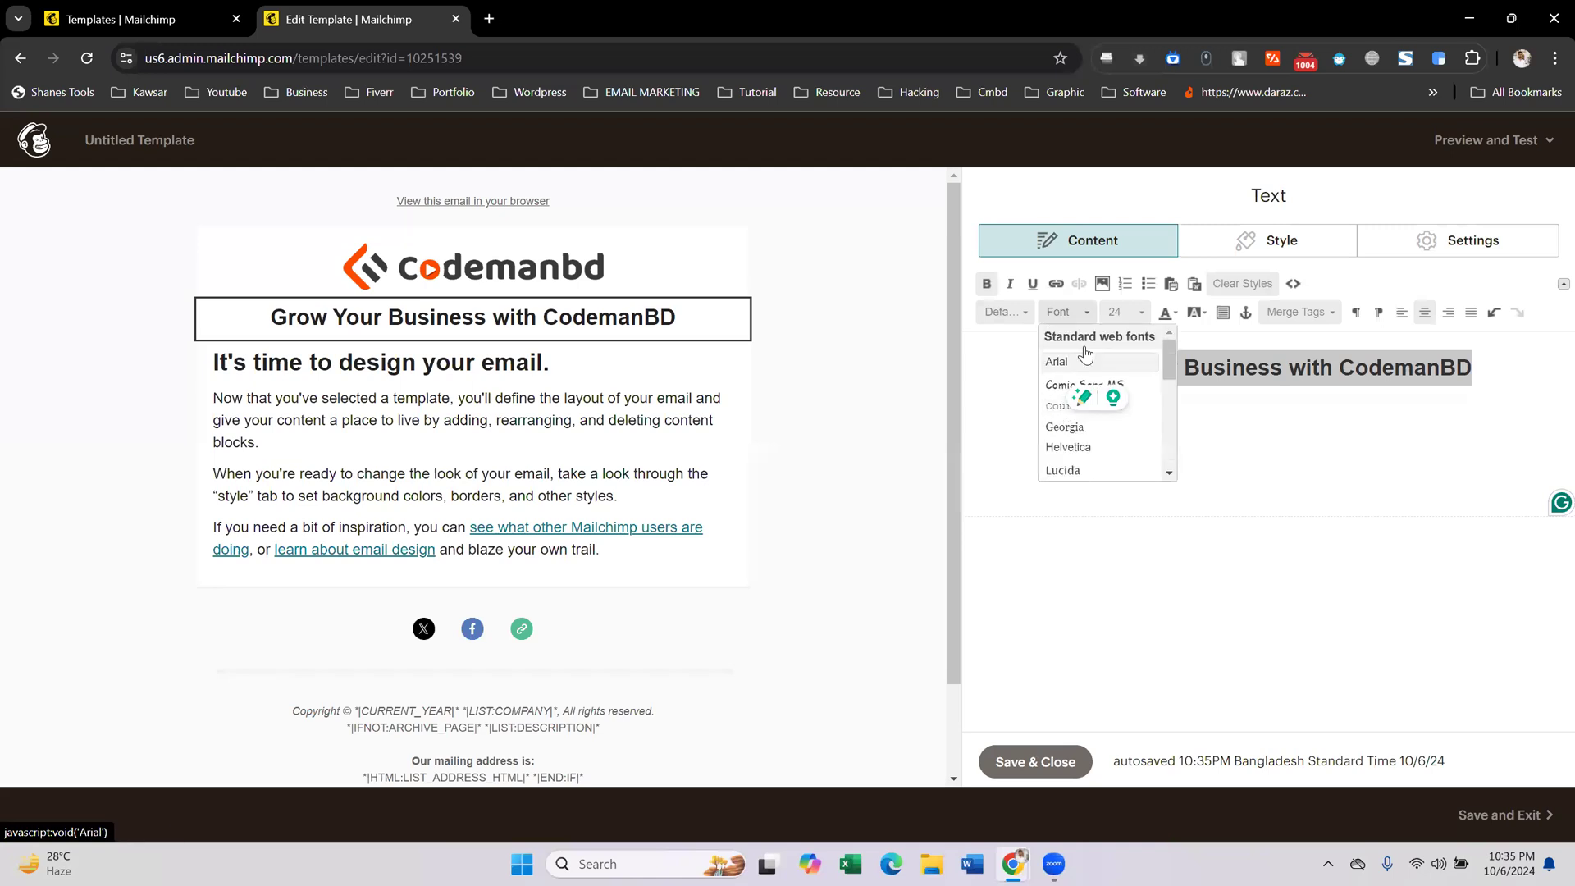
click(1056, 362)
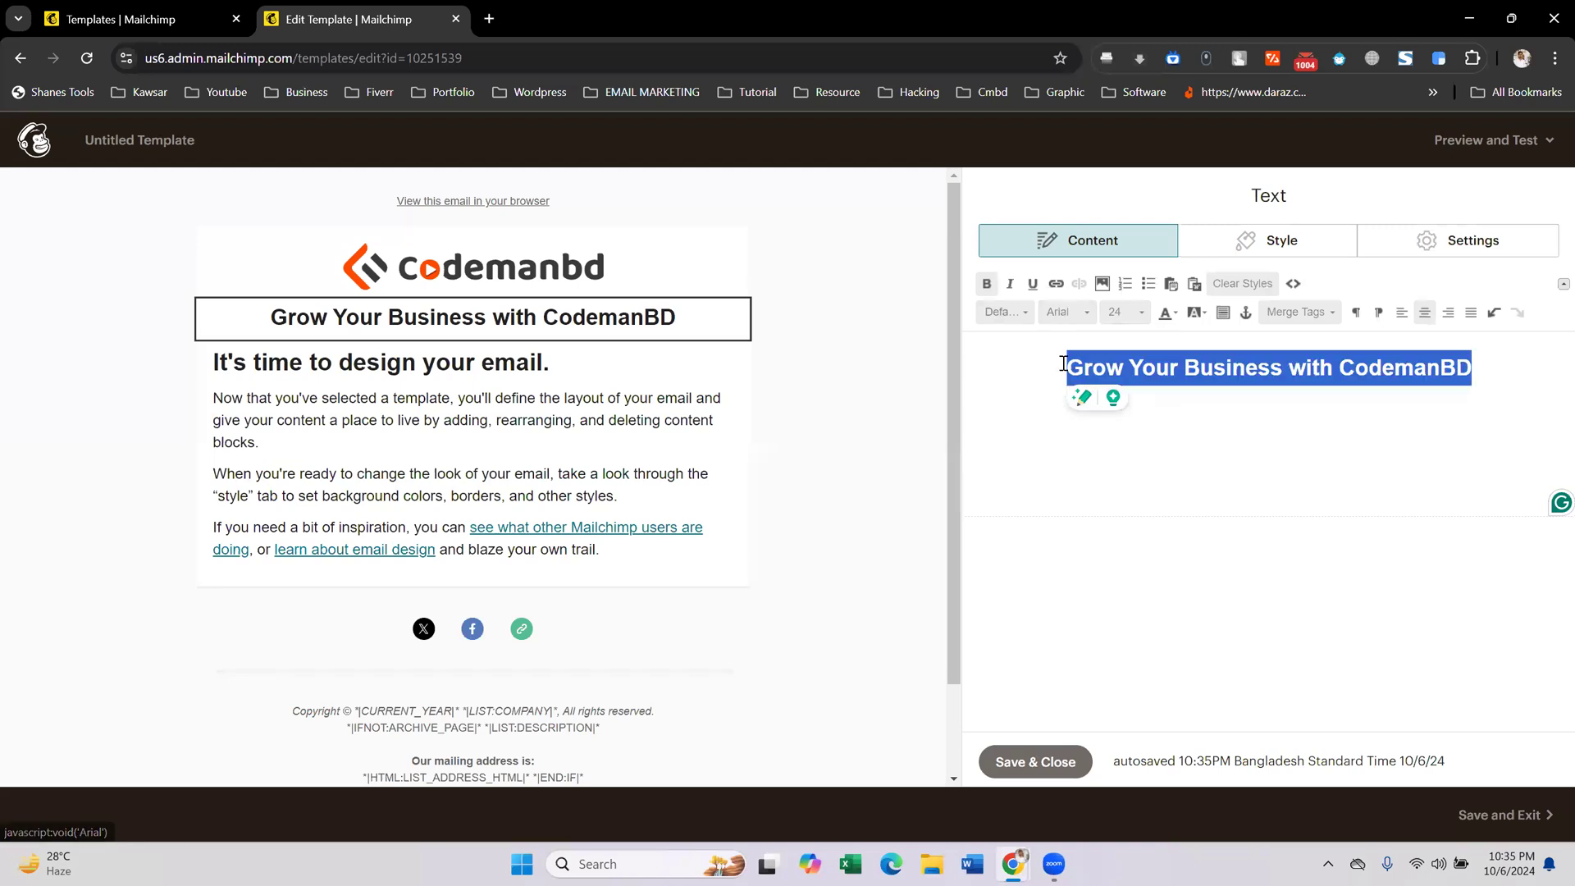
- Look over the text color choices and the remaining formatting tools for the heading without changing it
click(1242, 367)
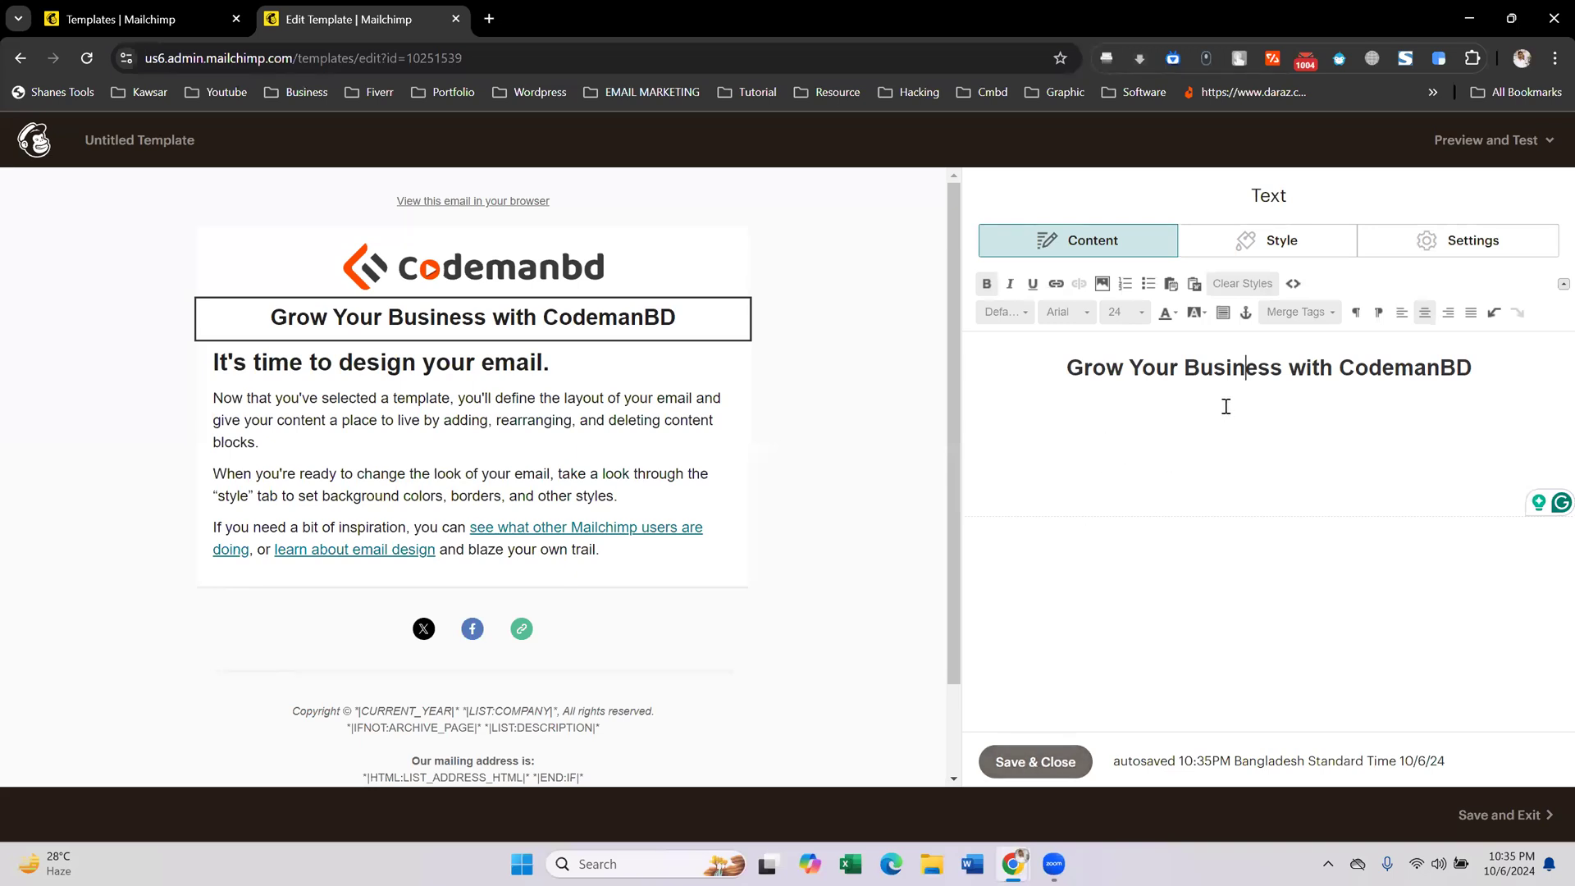
triple_click(1250, 374)
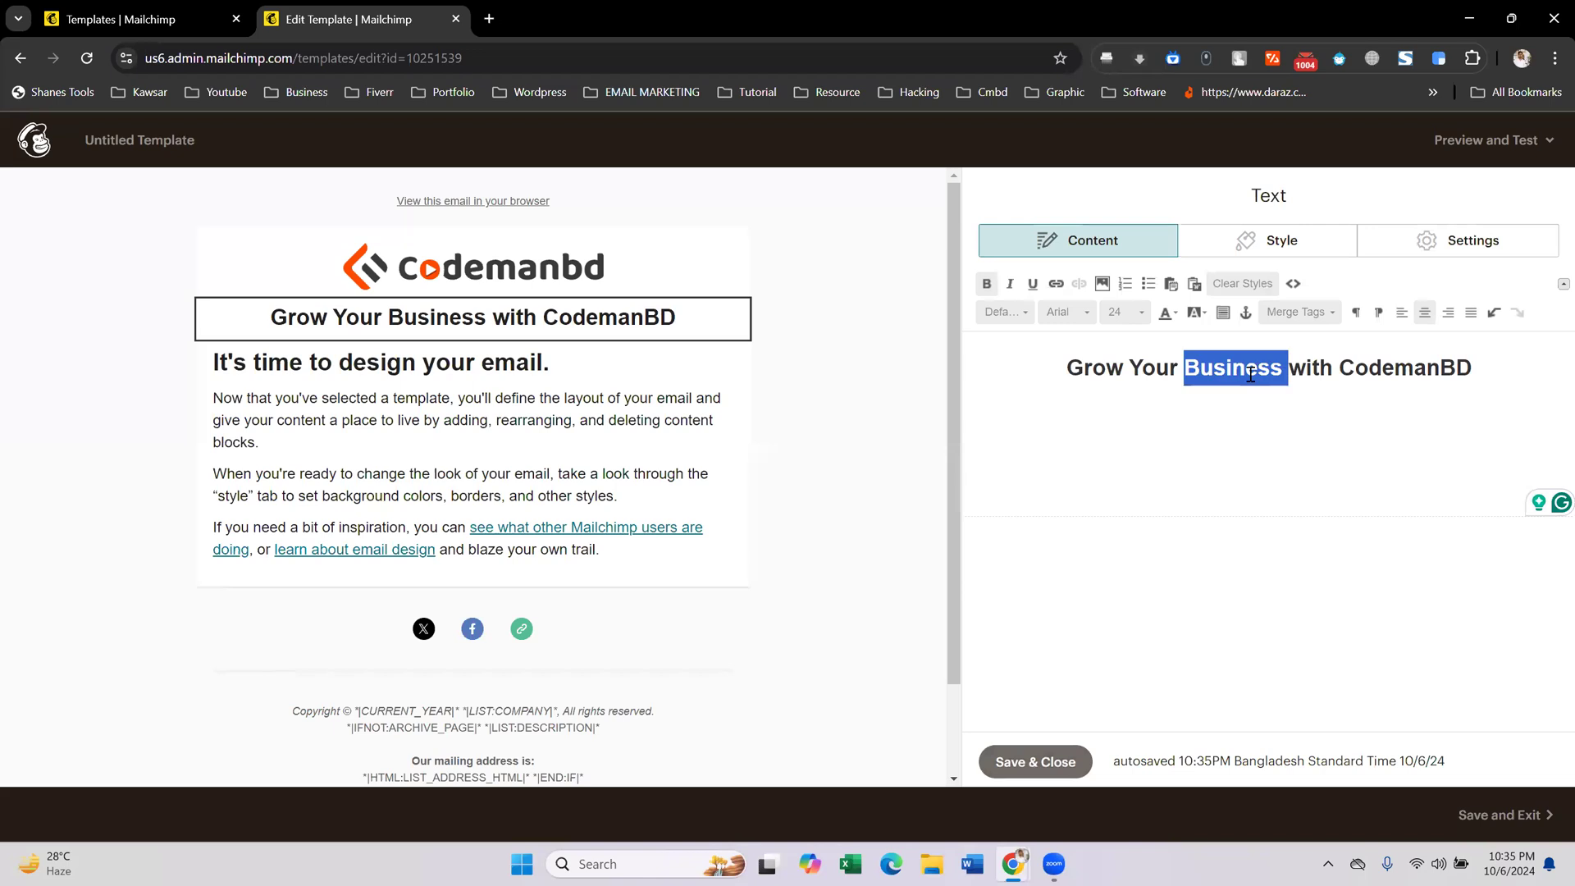
click(1167, 312)
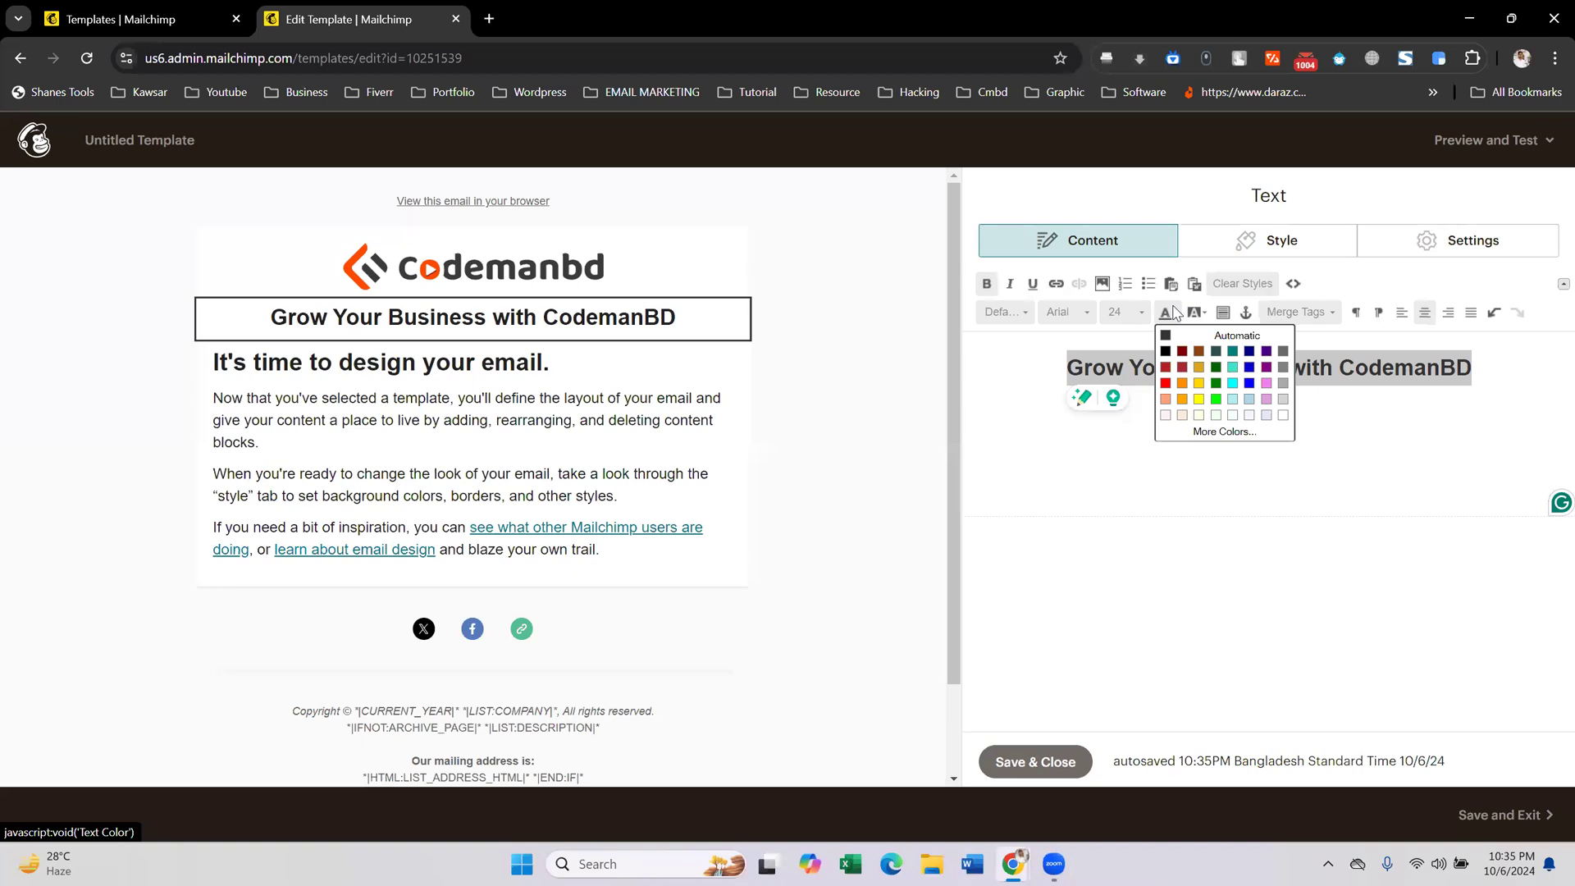
click(1171, 313)
click(1175, 315)
click(1498, 376)
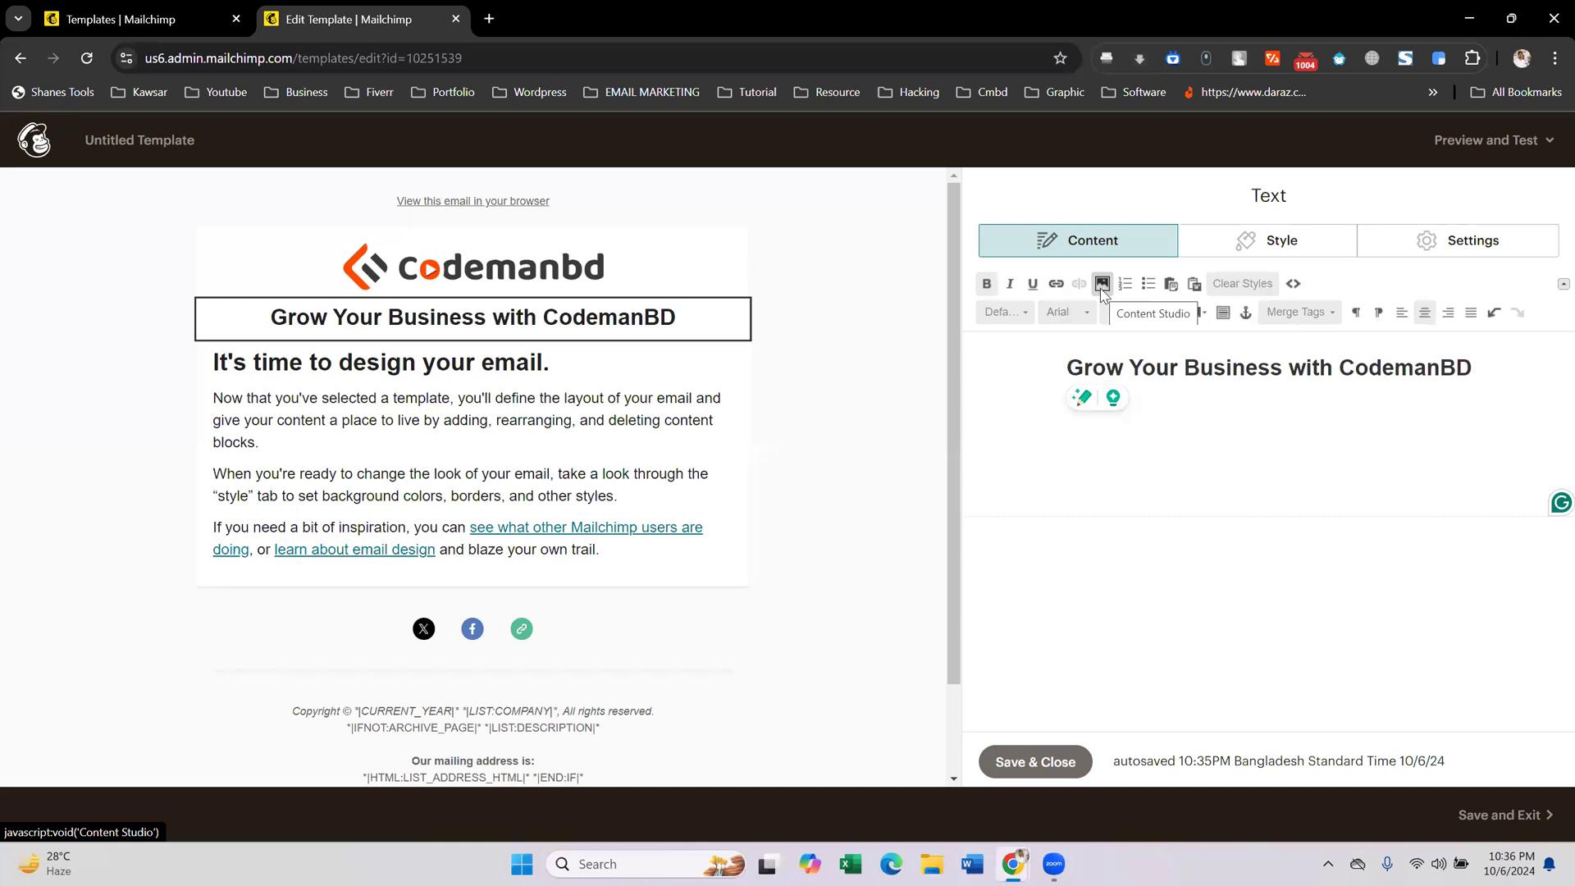
click(1178, 354)
triple_click(1178, 354)
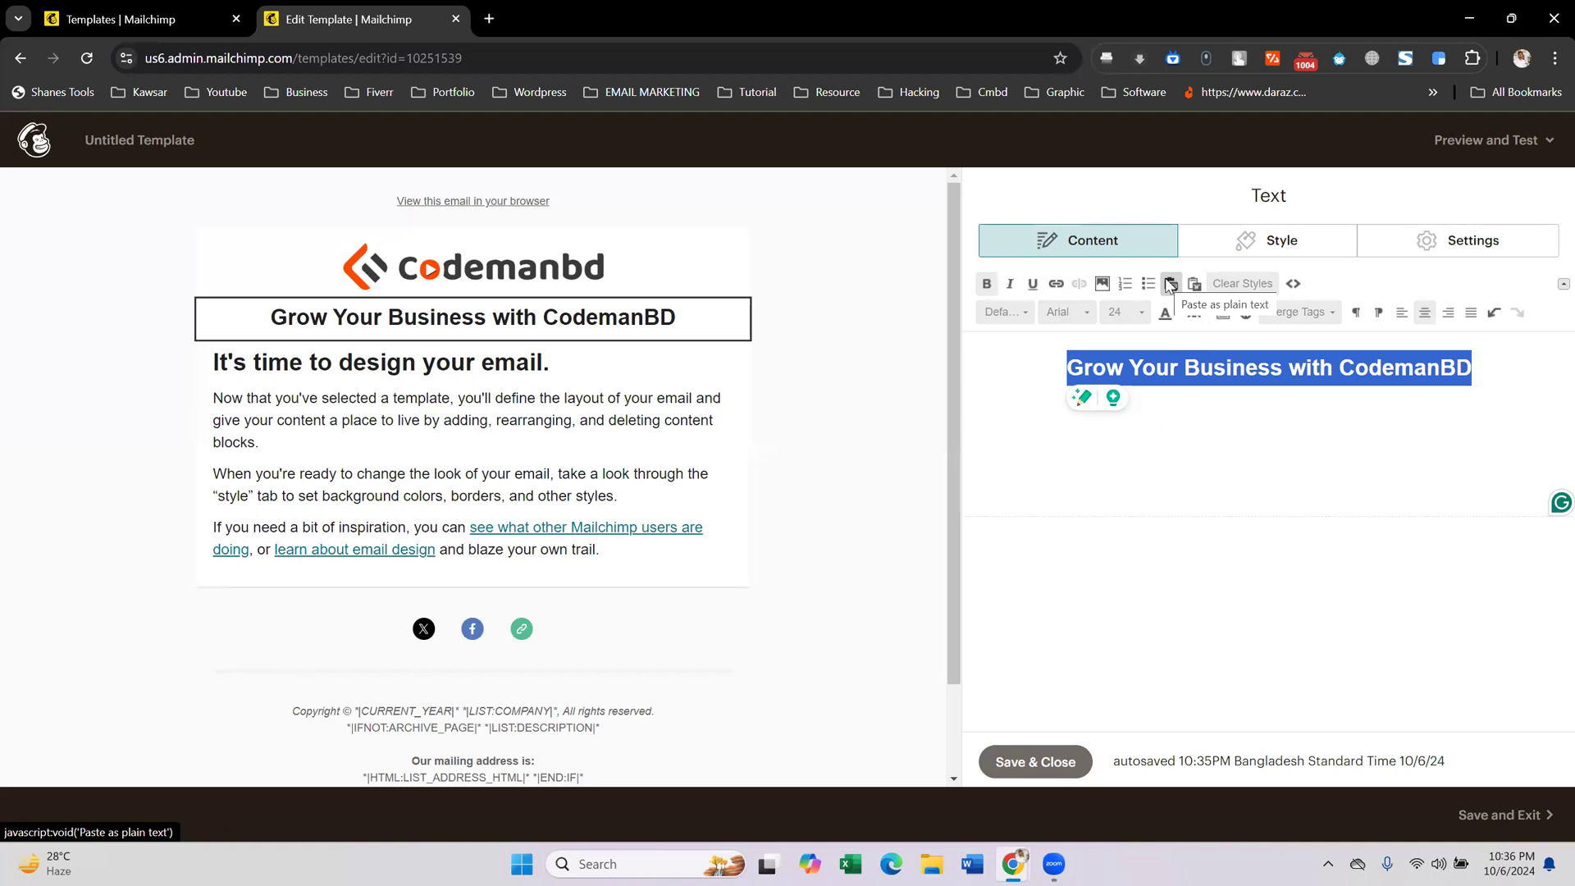
click(1301, 367)
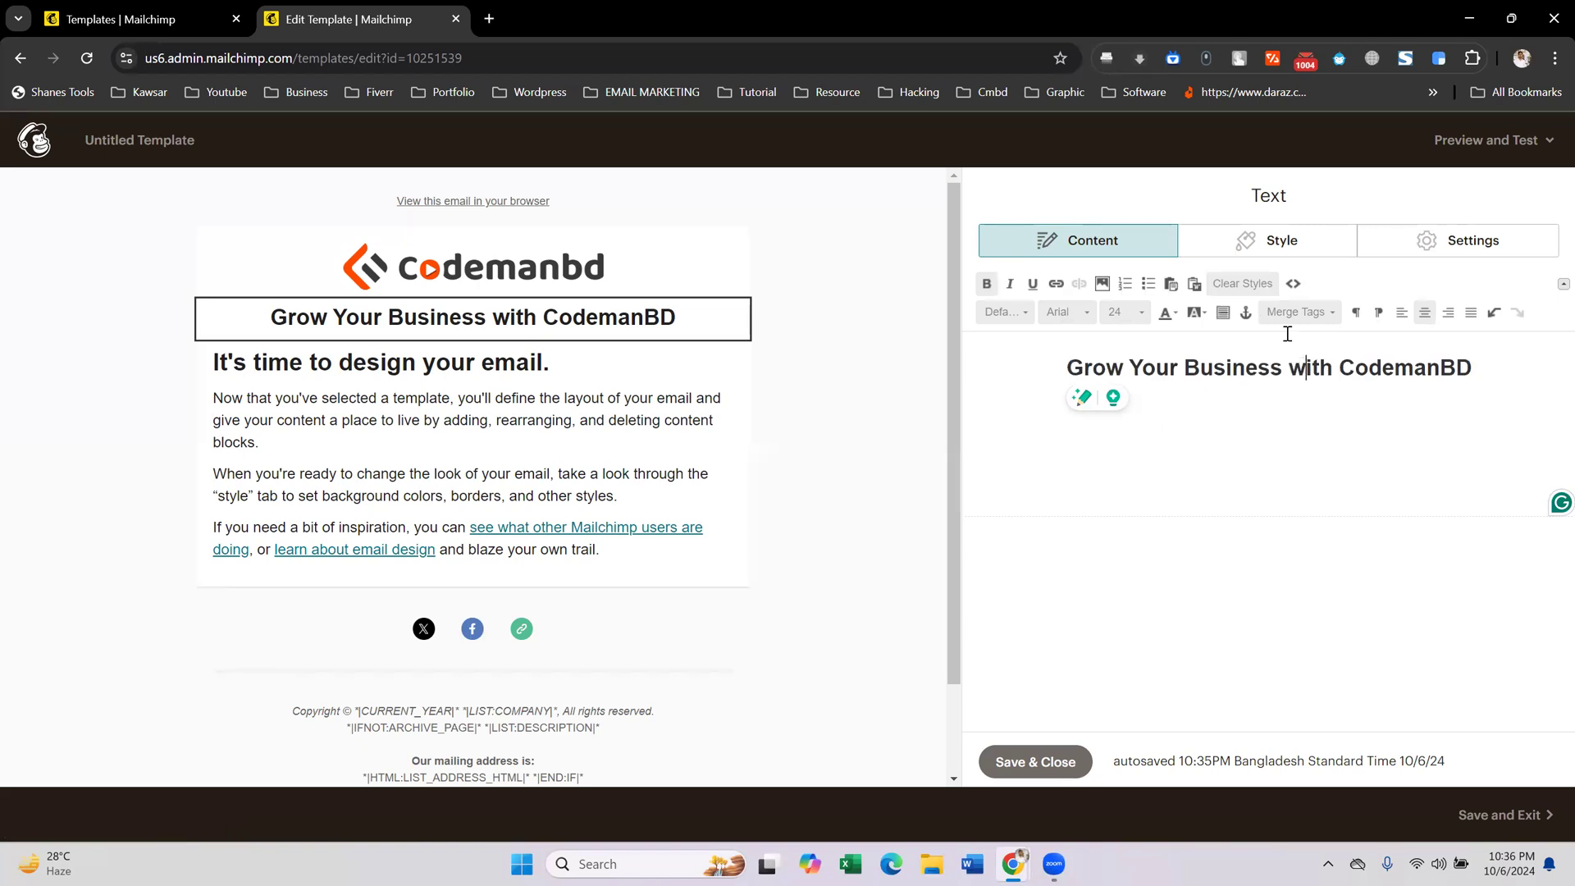
- Check the heading's HTML source, return to the visual editor, and save and close the text block
click(1294, 285)
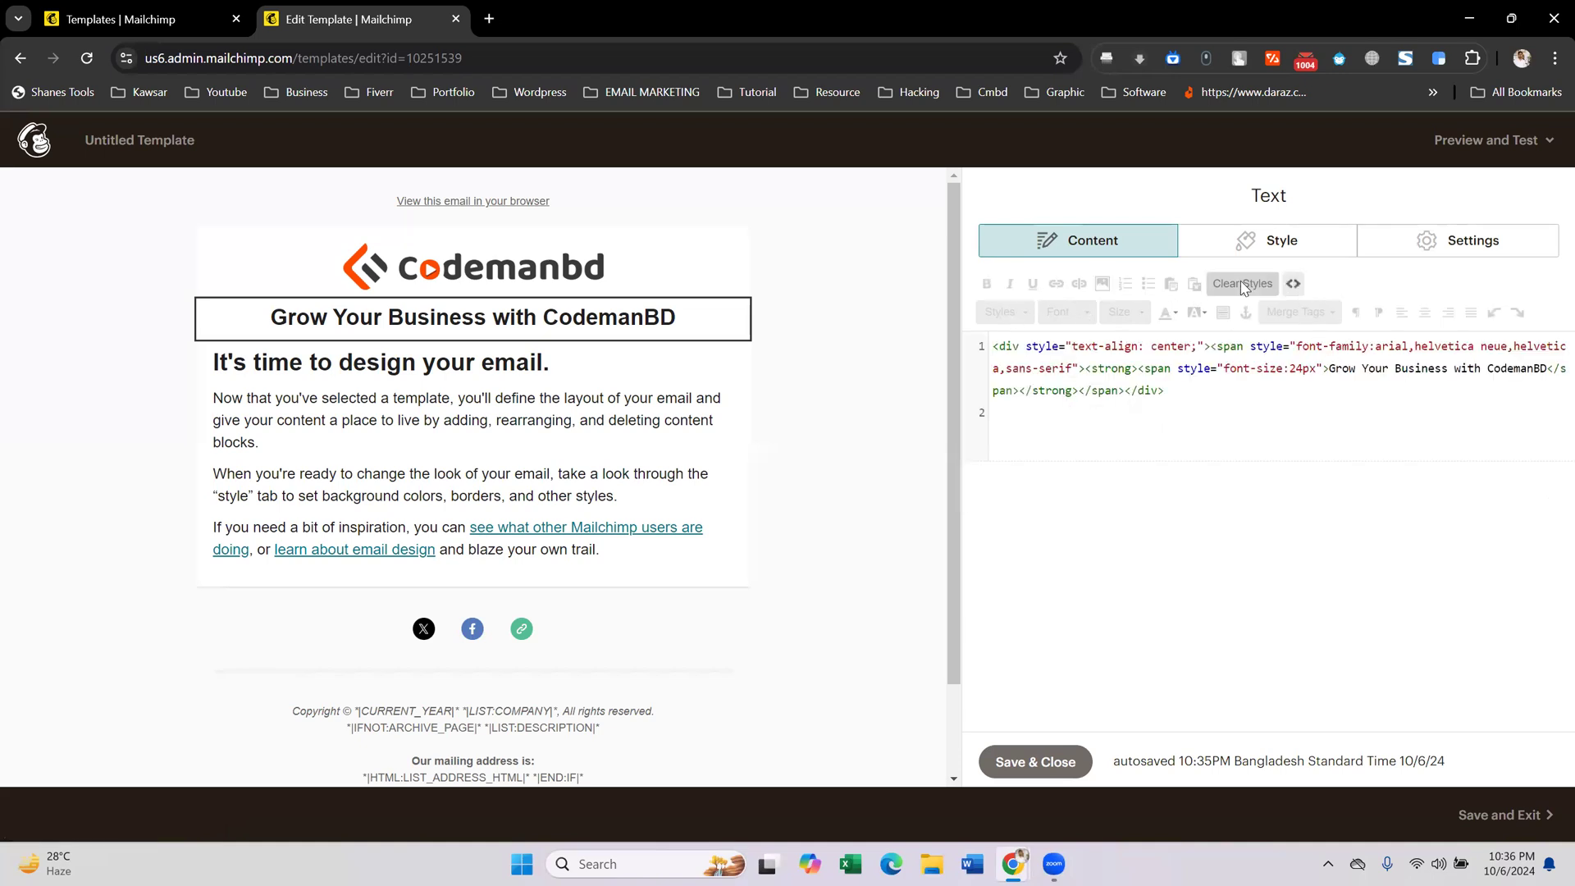
click(1294, 283)
click(1225, 433)
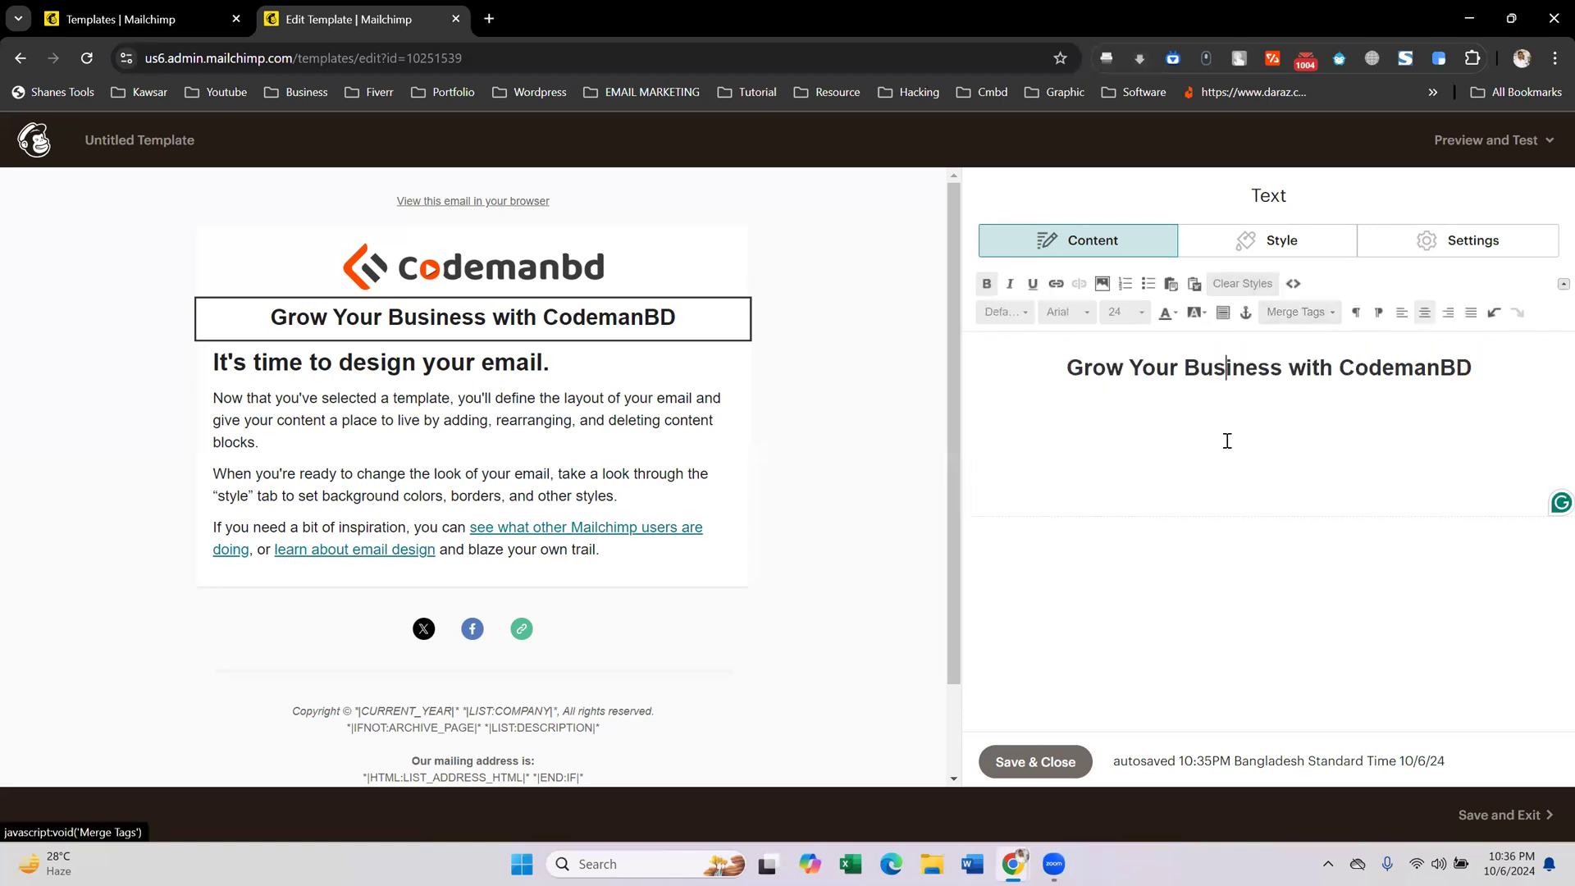
click(1056, 763)
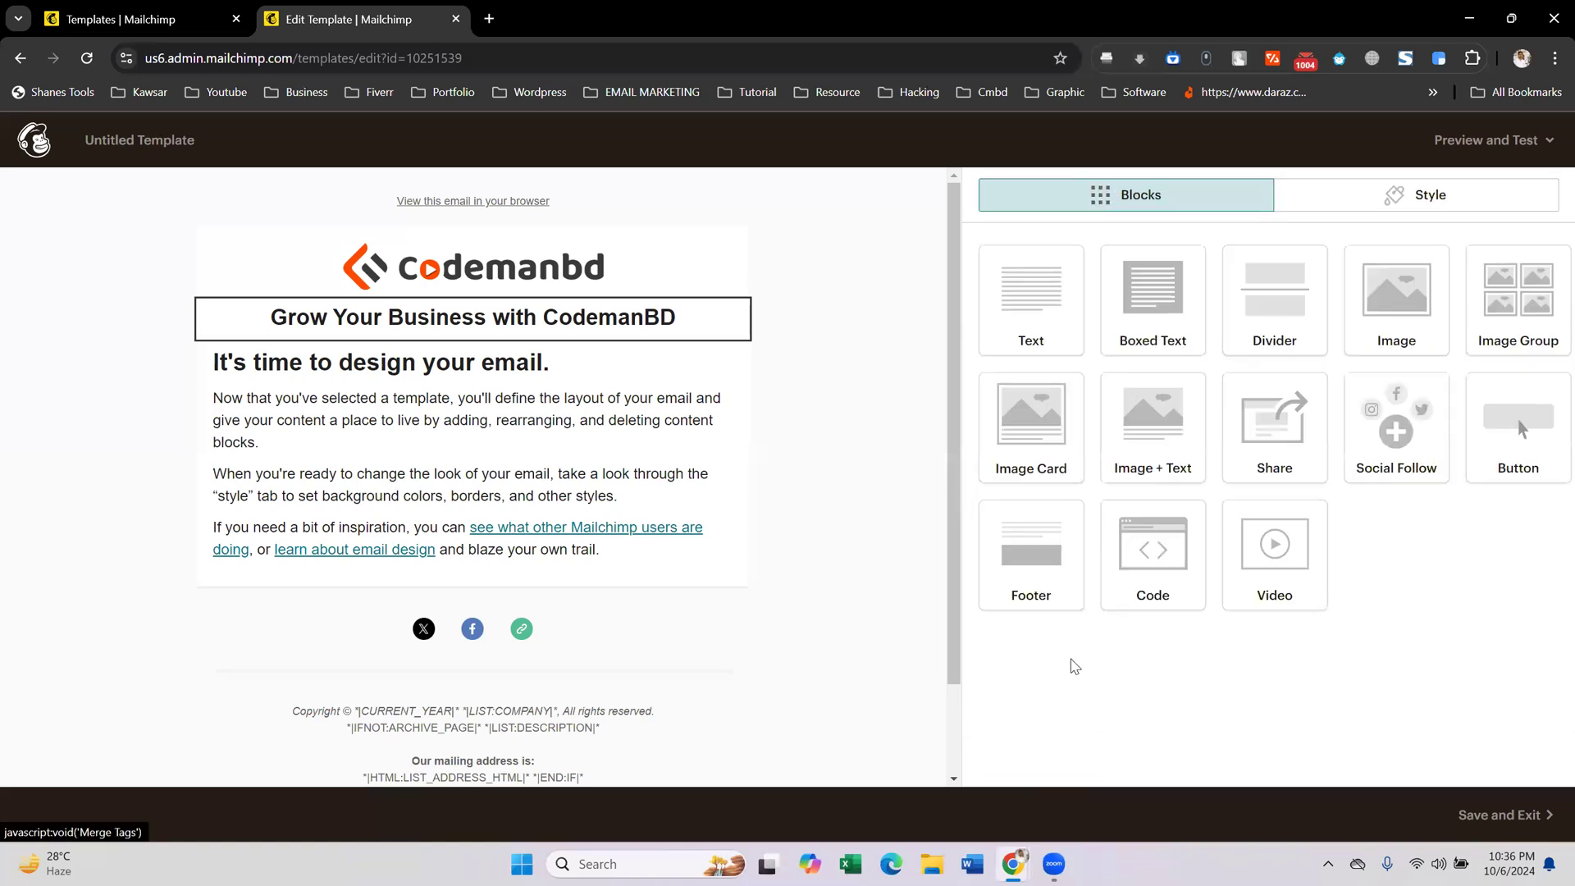
- Clear the placeholder "It's time to design your email." text and delete its block from the template body
mouse_move(598, 525)
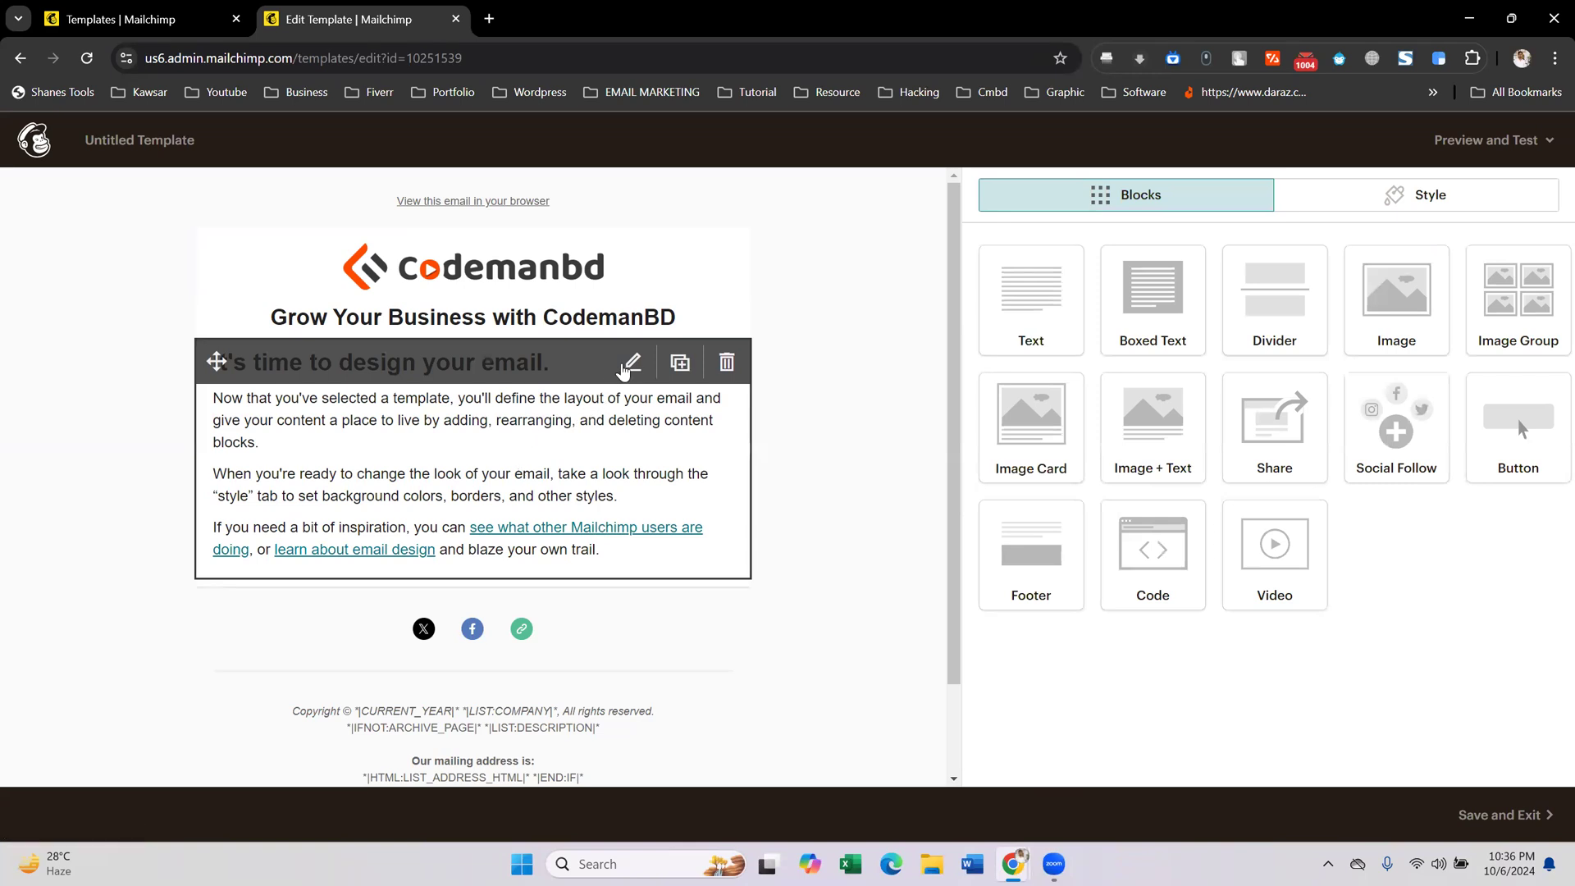
click(625, 366)
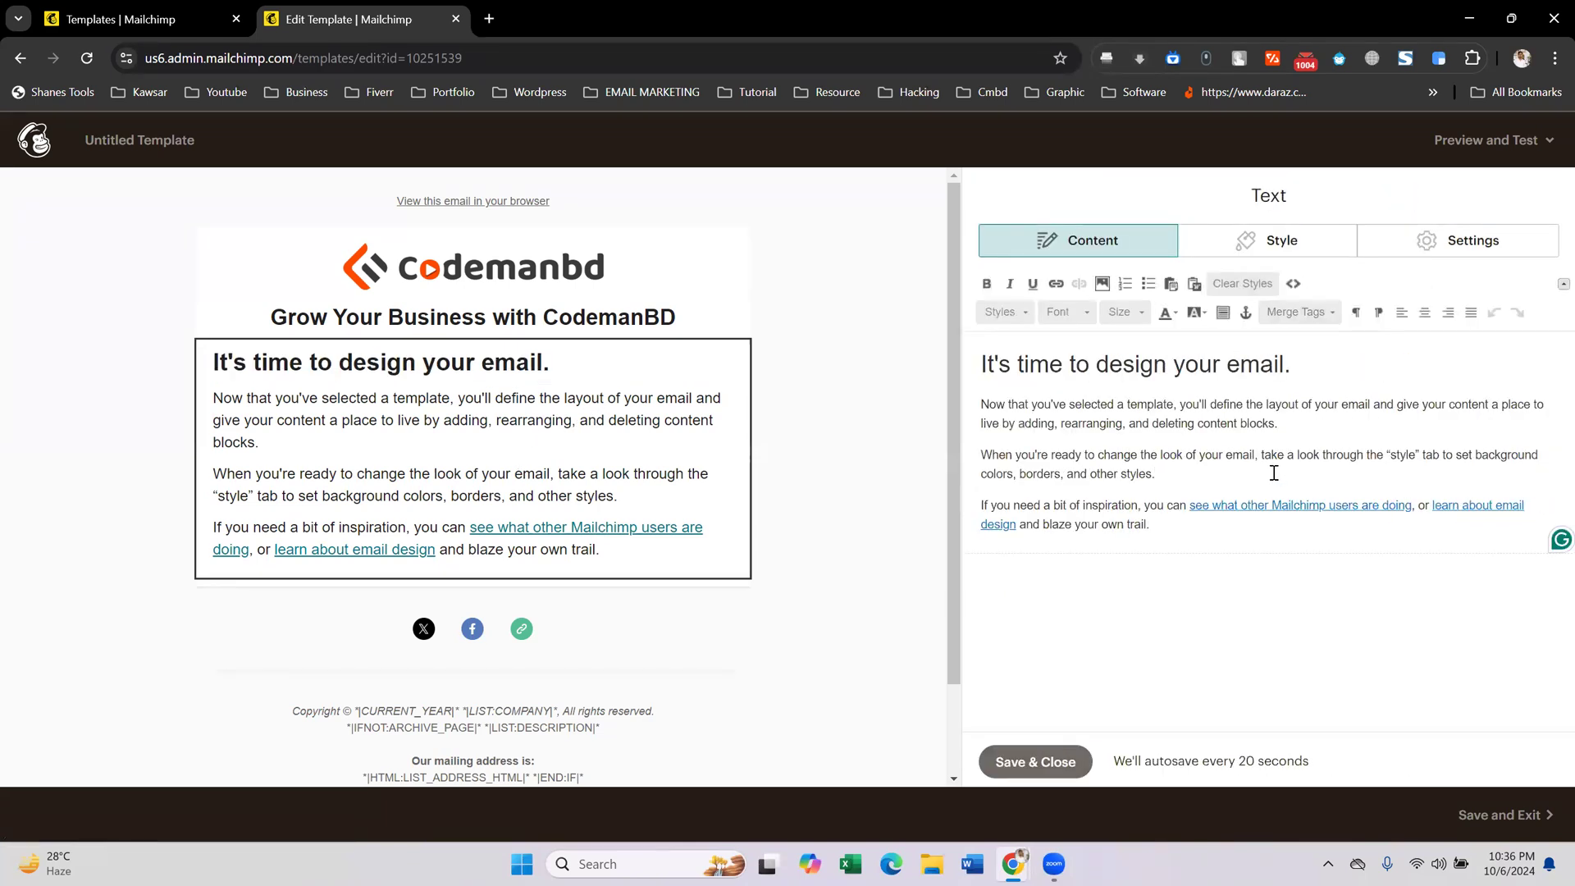
key(ctrl+a)
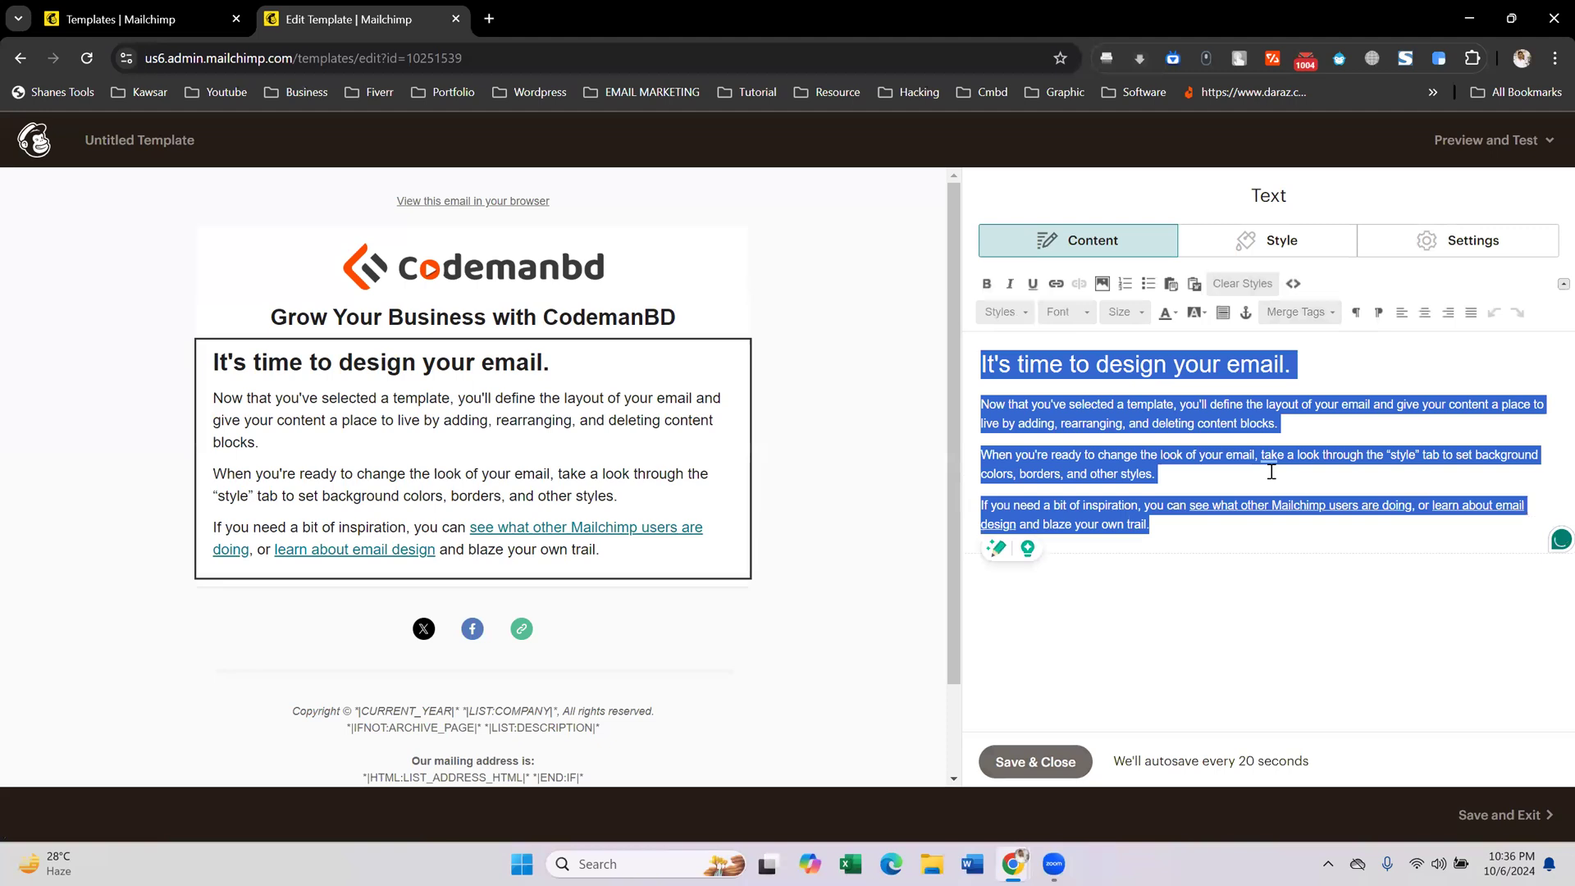
key(BackSpace)
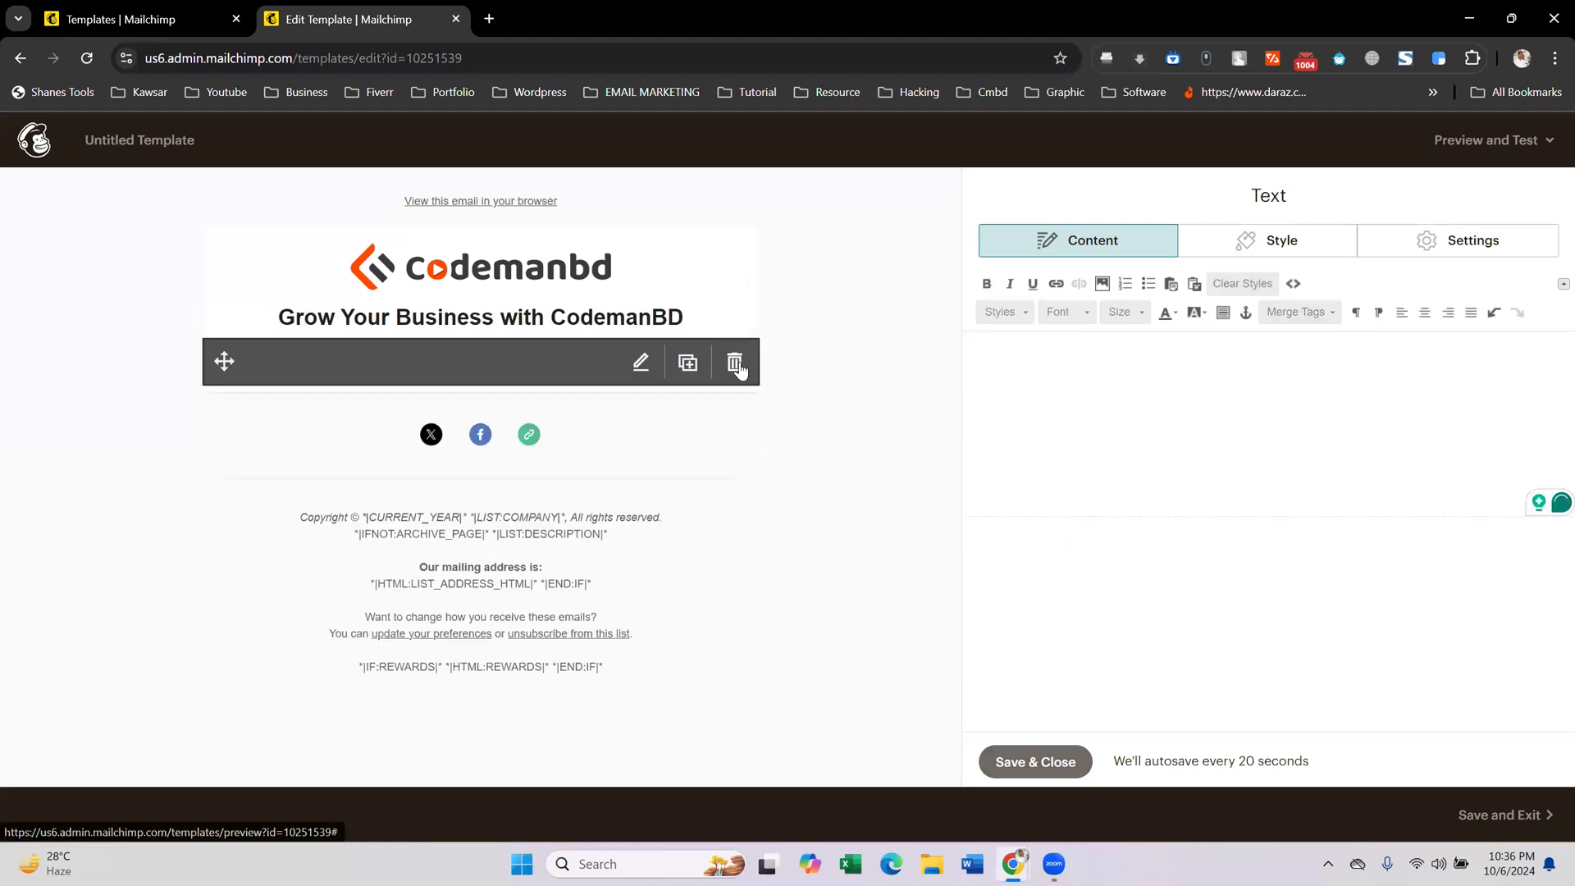
click(735, 363)
click(553, 605)
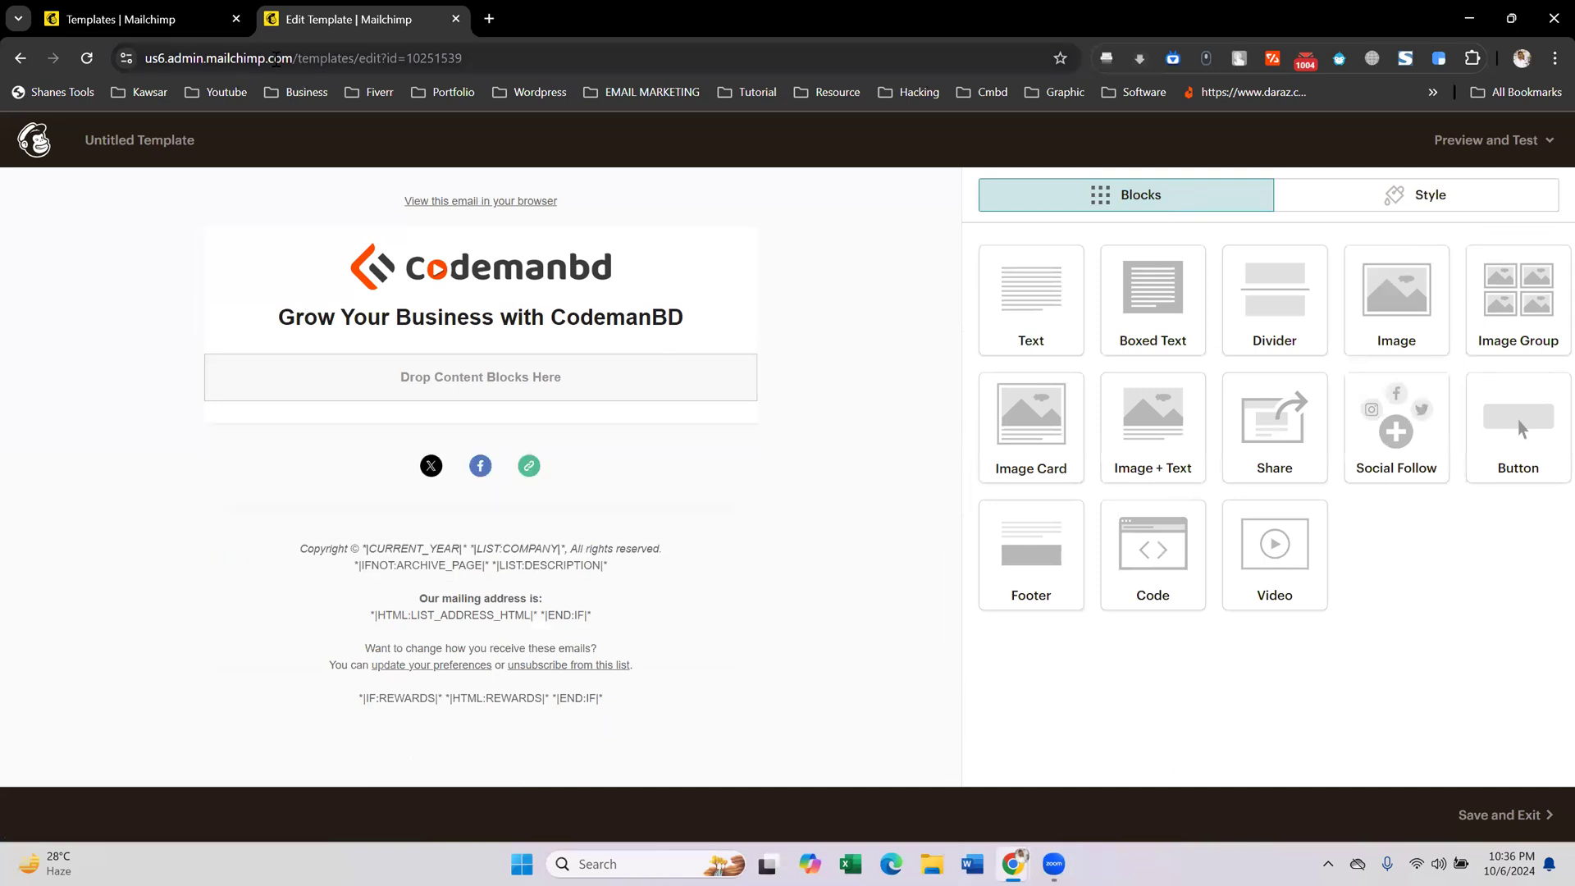
- Review the Email Template Live preview to see what follows the heading, and return to the template editor
click(194, 11)
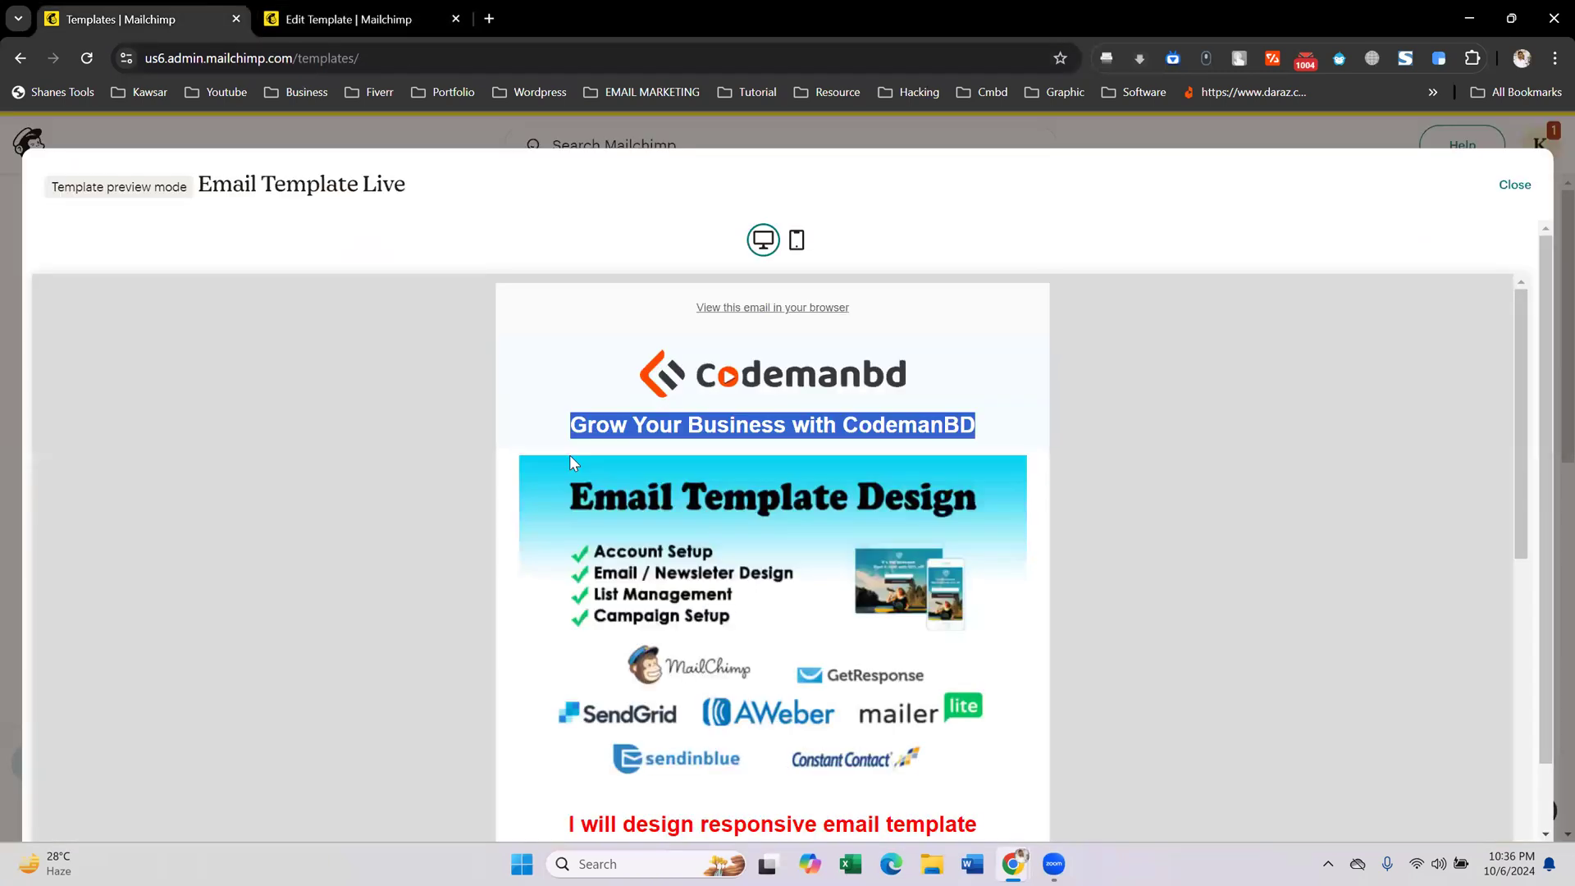
triple_click(710, 429)
scroll(739, 459, down, 3)
scroll(788, 492, up, 1)
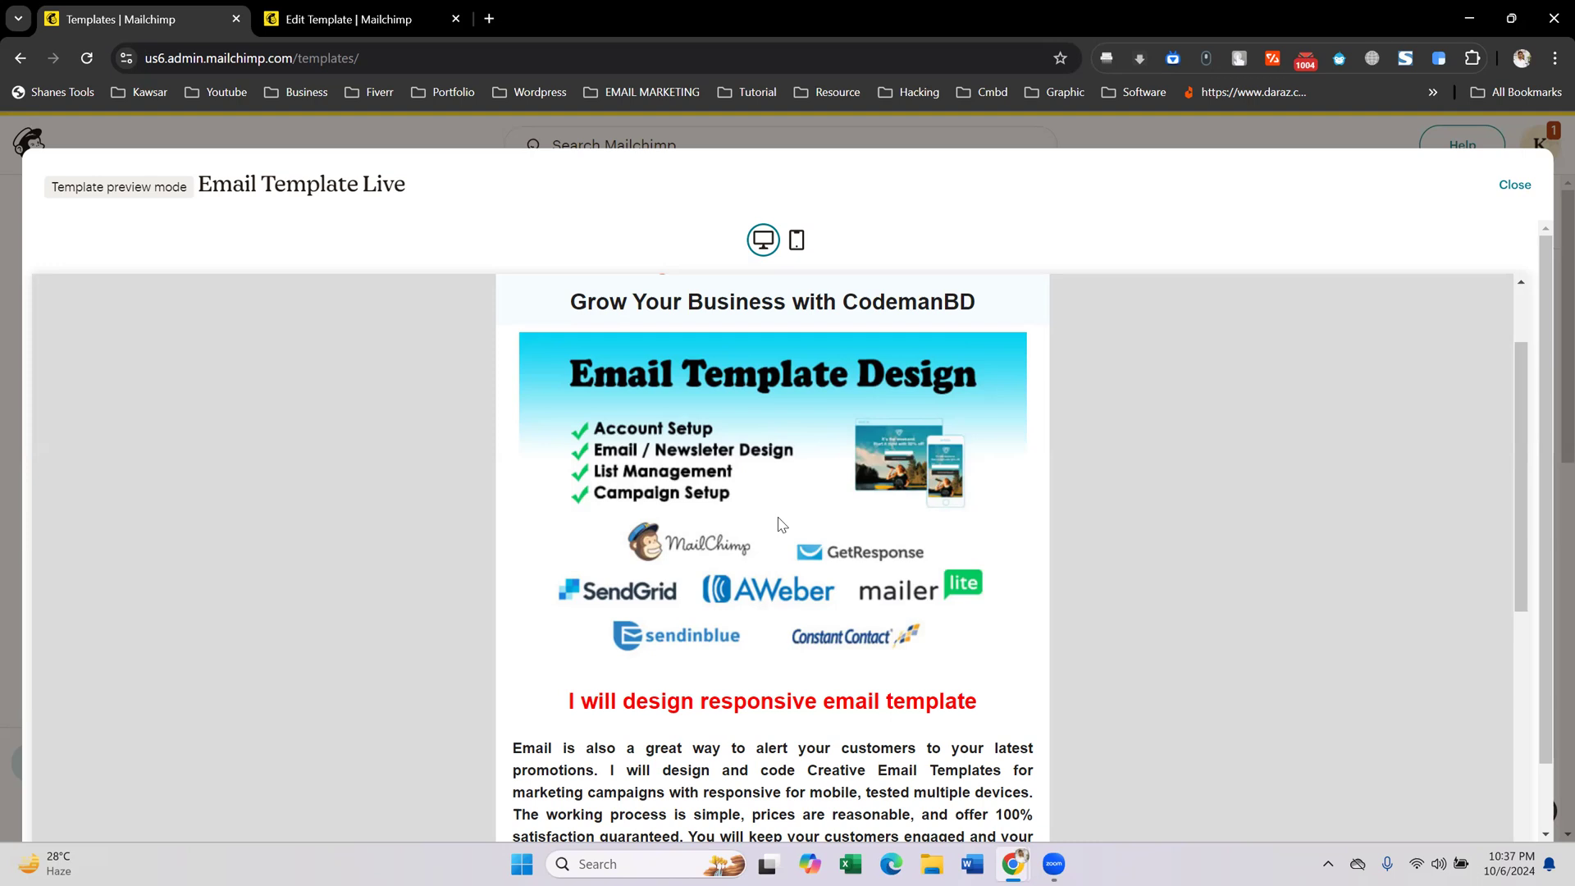
scroll(780, 524, down, 10)
scroll(775, 533, up, 10)
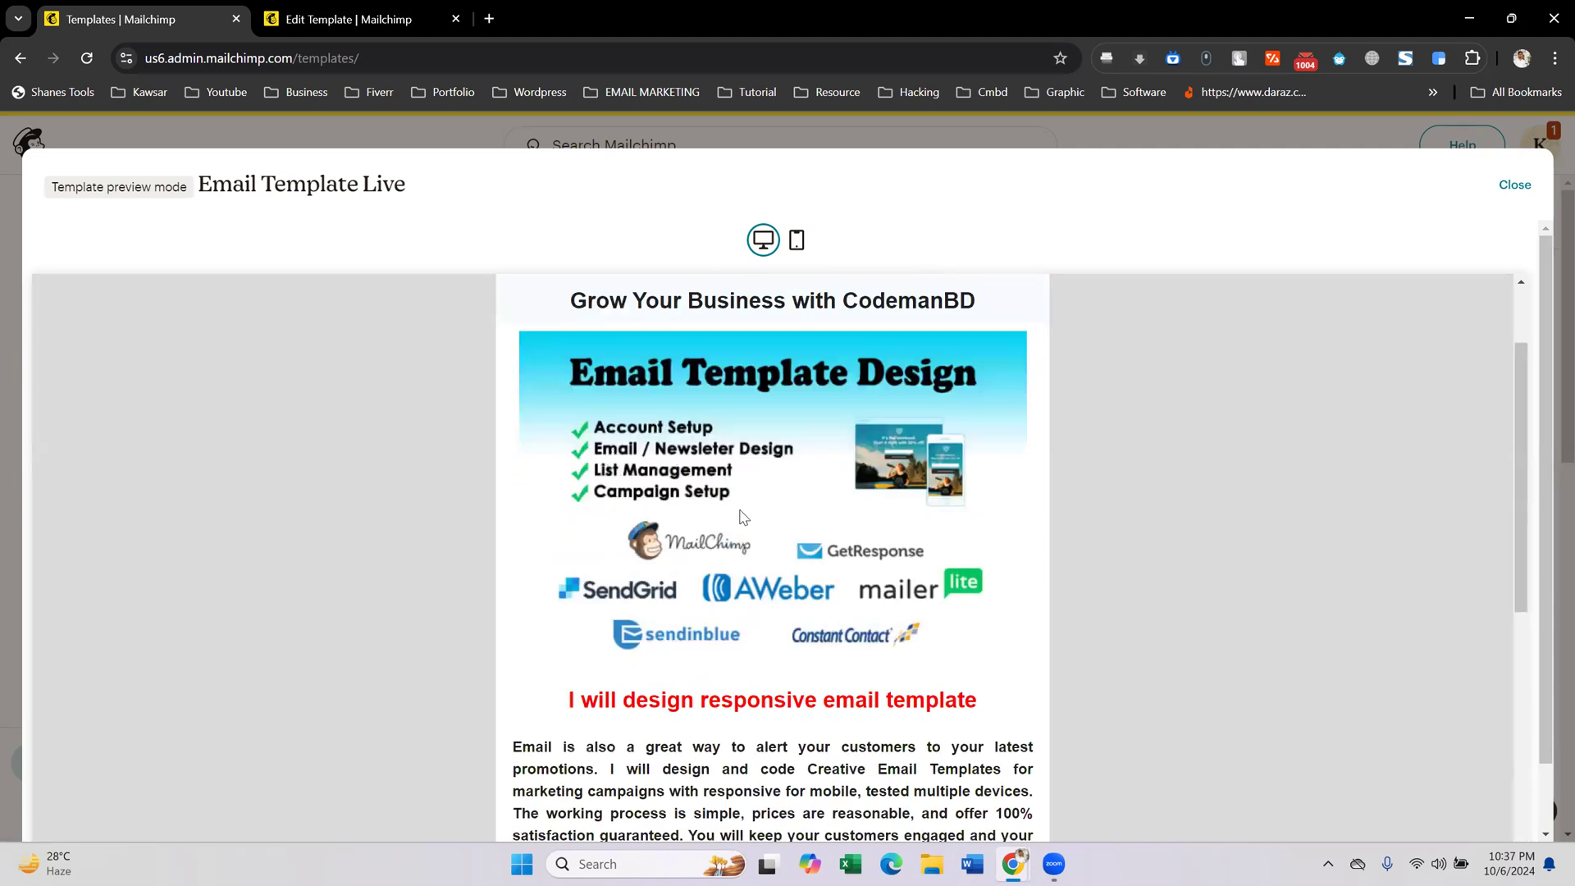
click(397, 17)
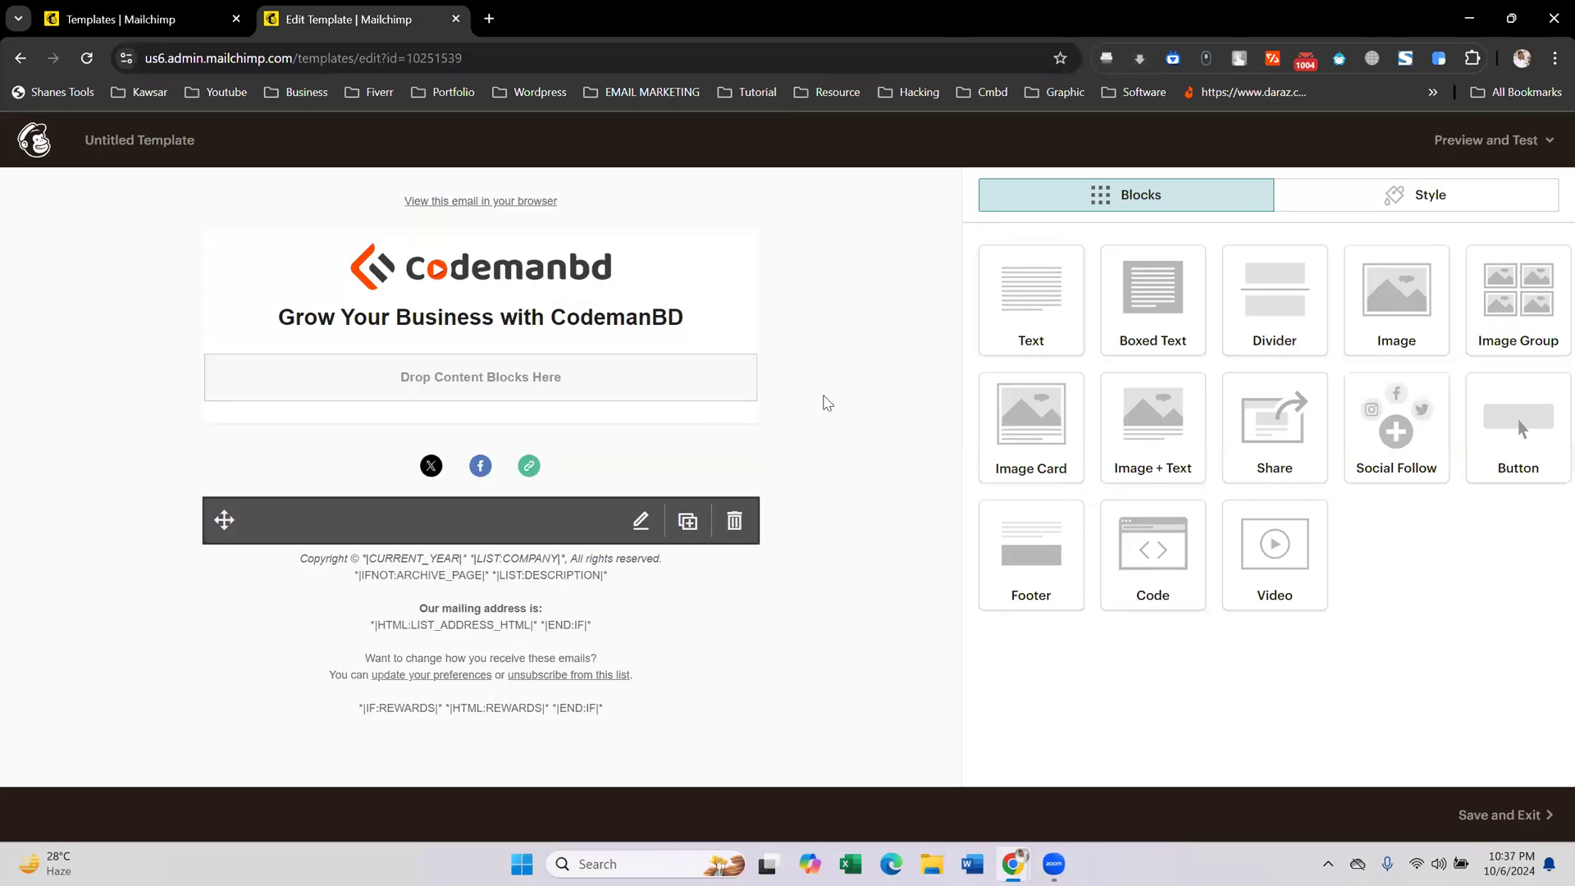
- Check the Email Template Live preview for the next element and add an Image block below the "Grow Your Business with CodemanBD" heading
click(173, 9)
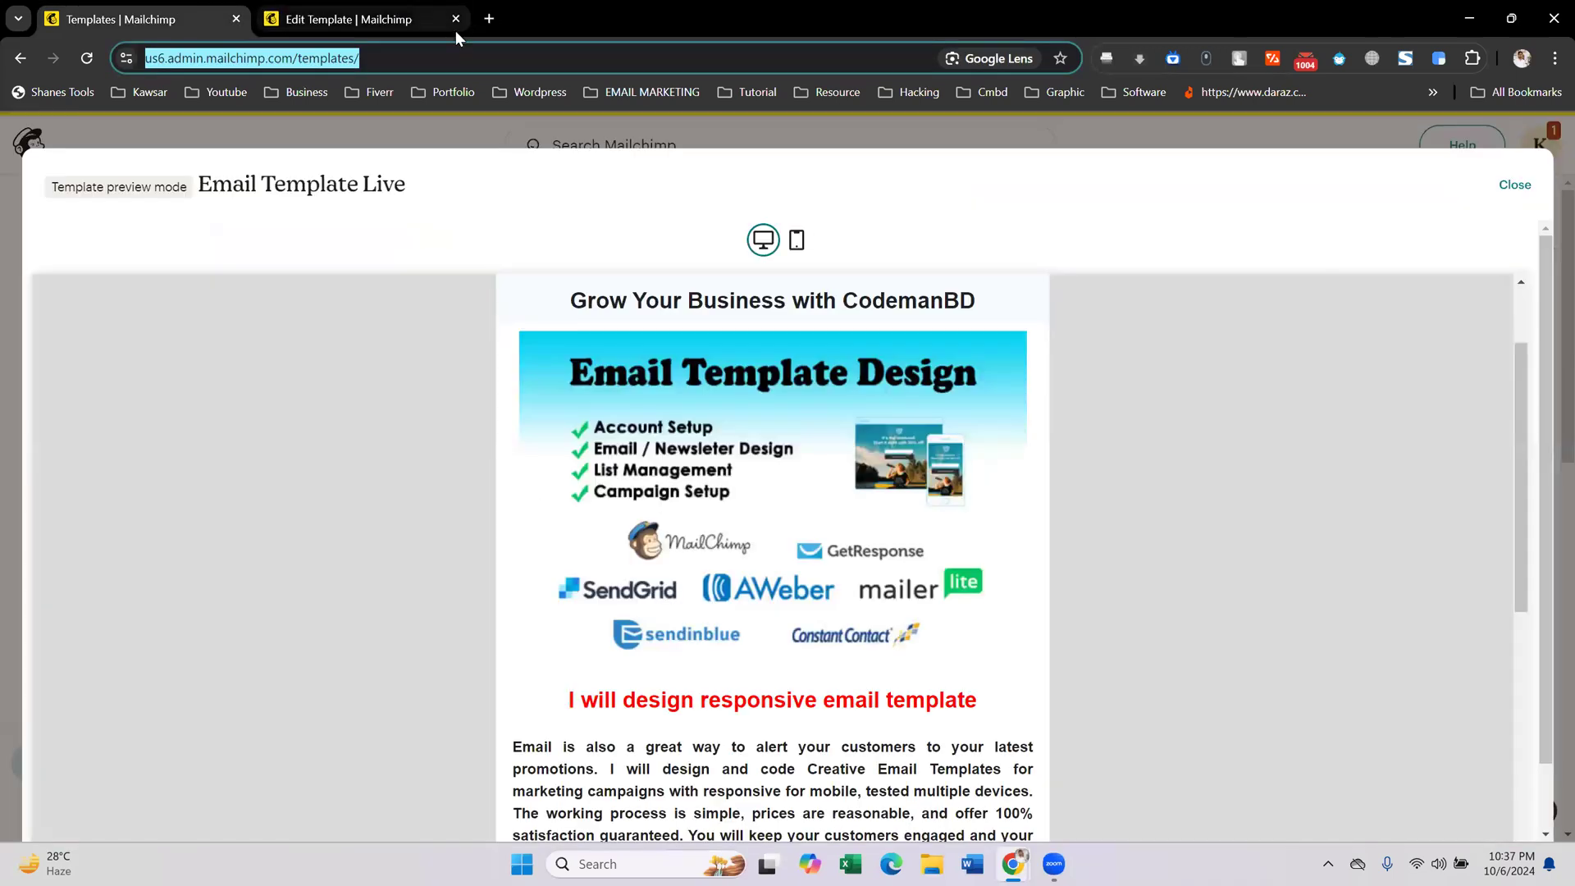
click(446, 10)
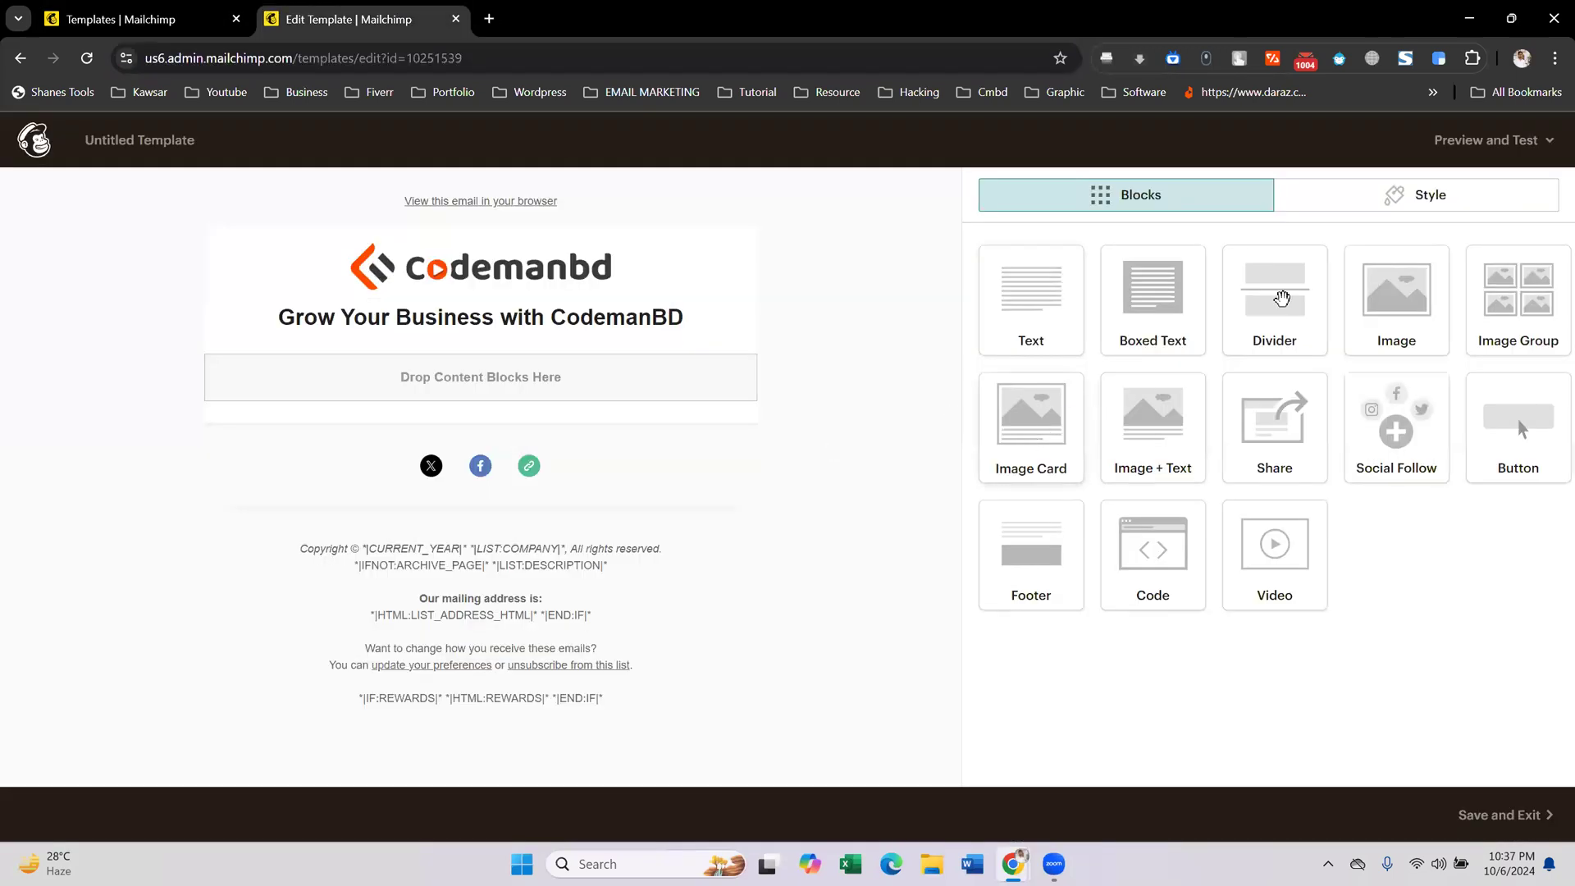
drag(1400, 289, 348, 352)
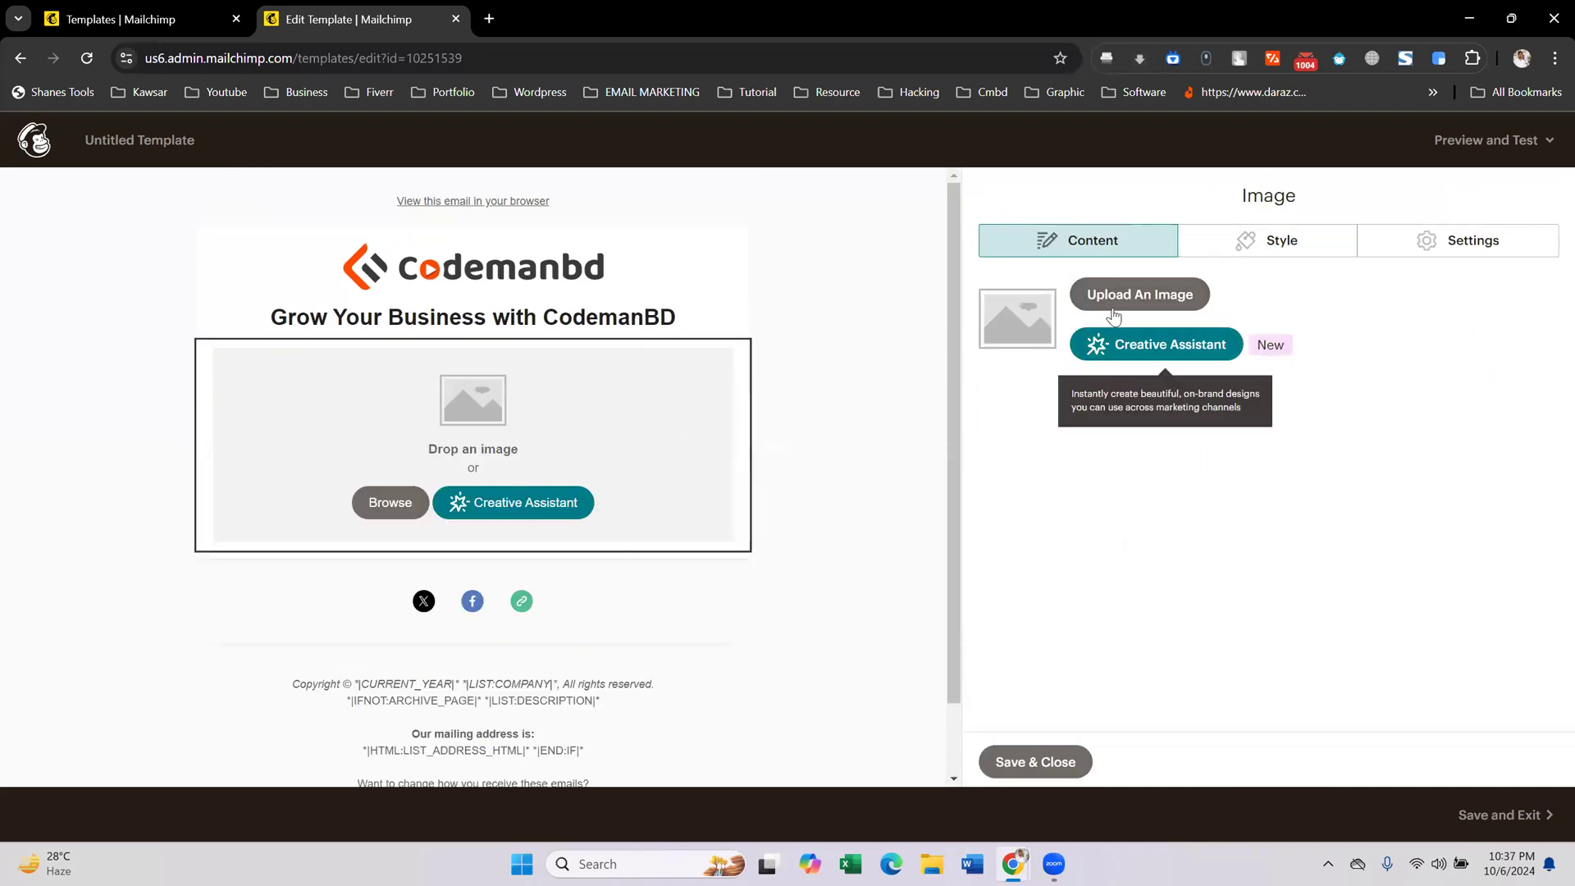
- Fill the image block with the Email Template Design picture, do-email-template-sign-up-form-and-campaign.jpeg, from the stored files
click(1116, 296)
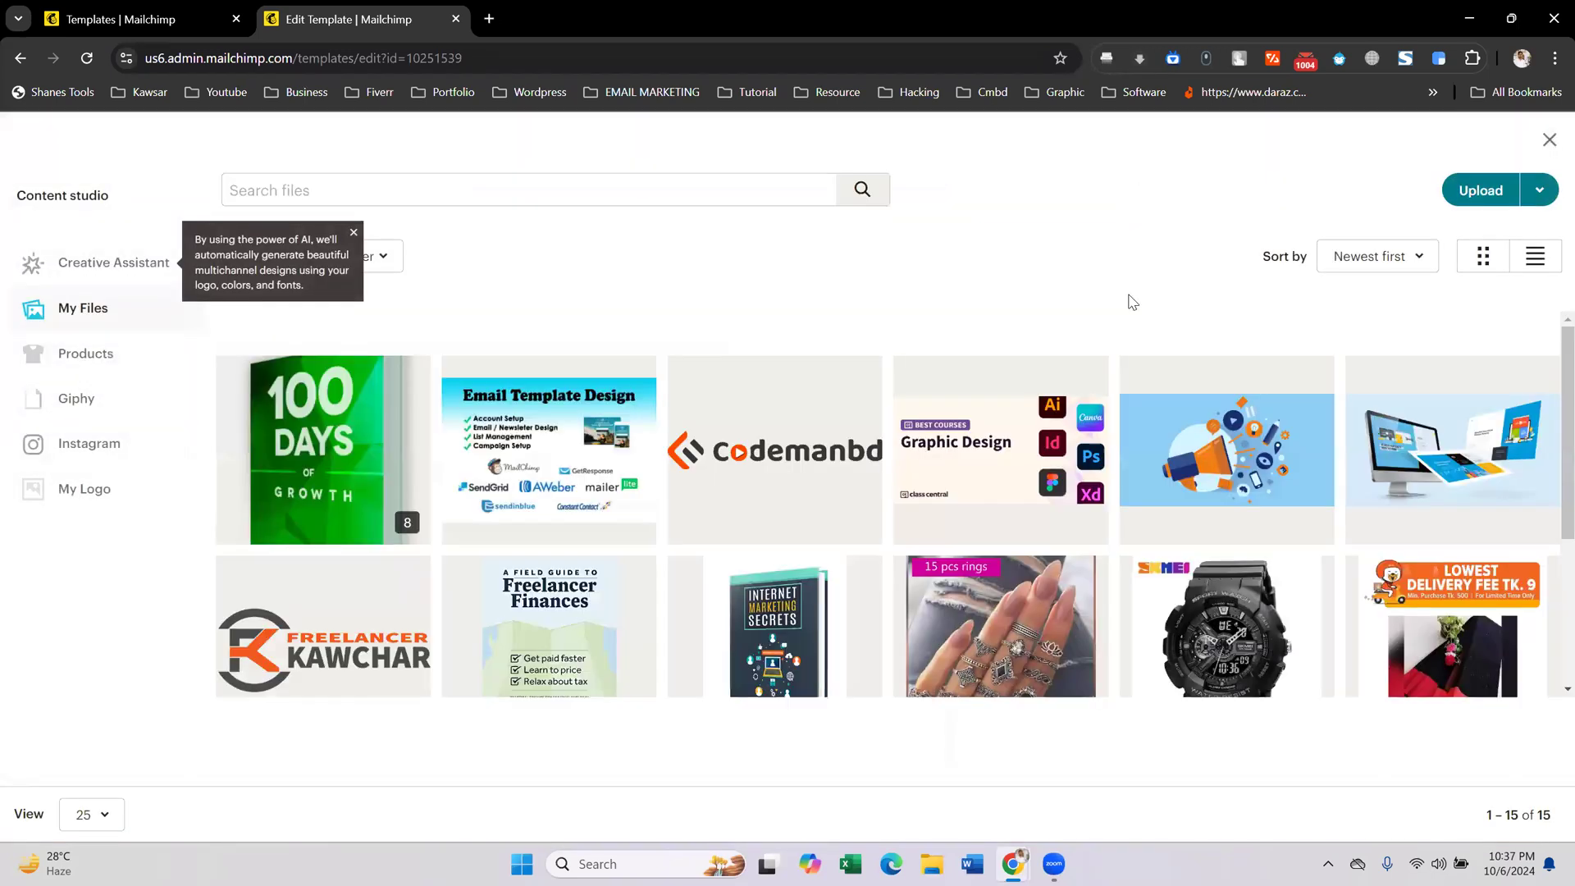
scroll(802, 603, down, 3)
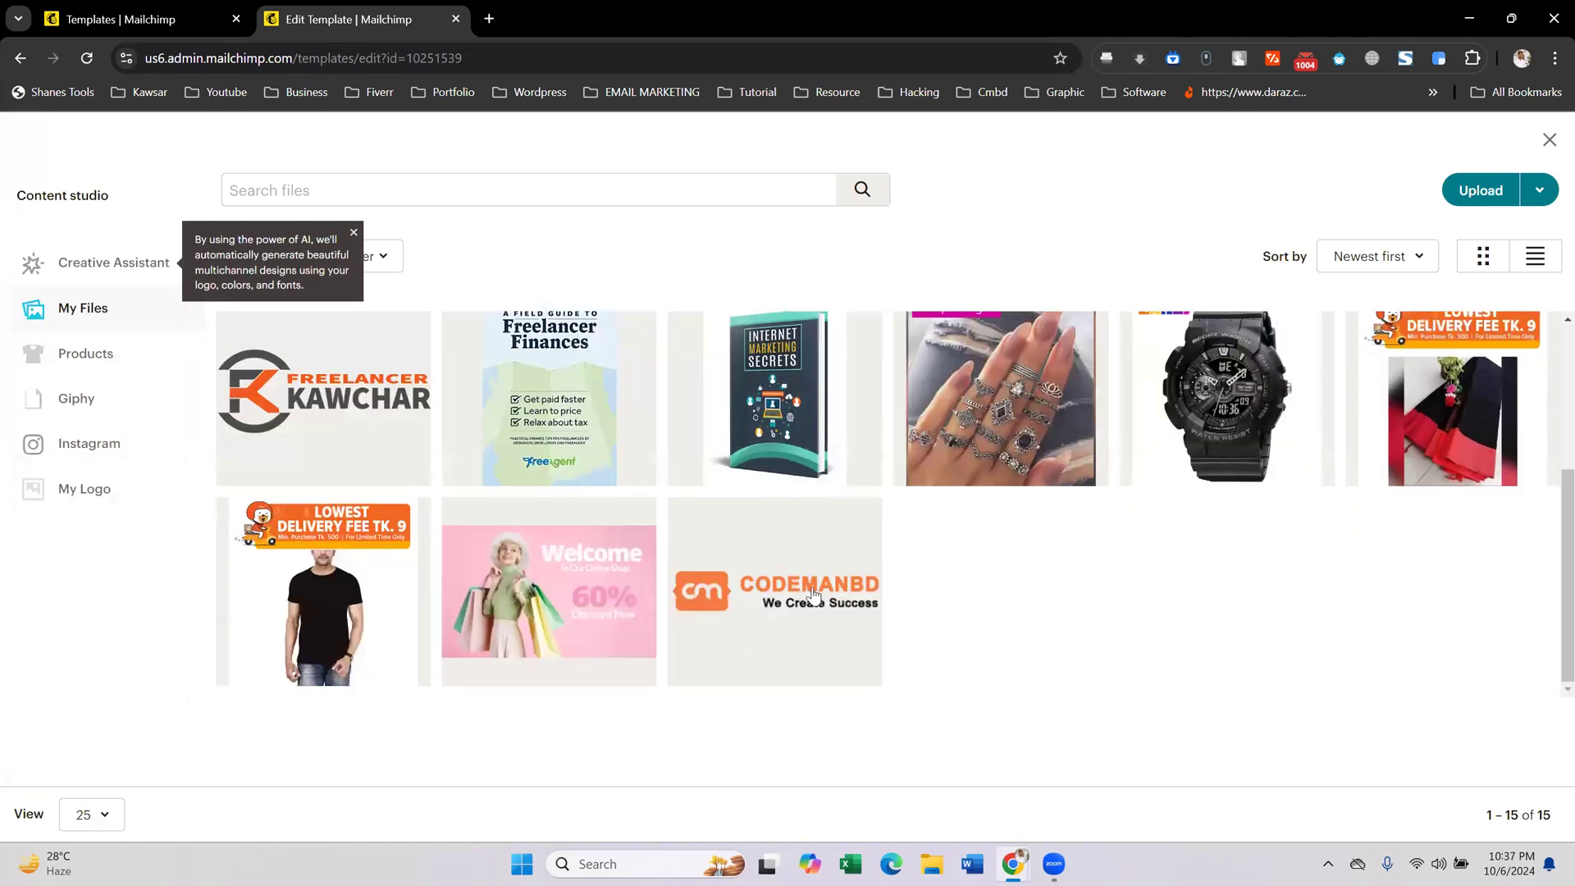
scroll(802, 603, up, 3)
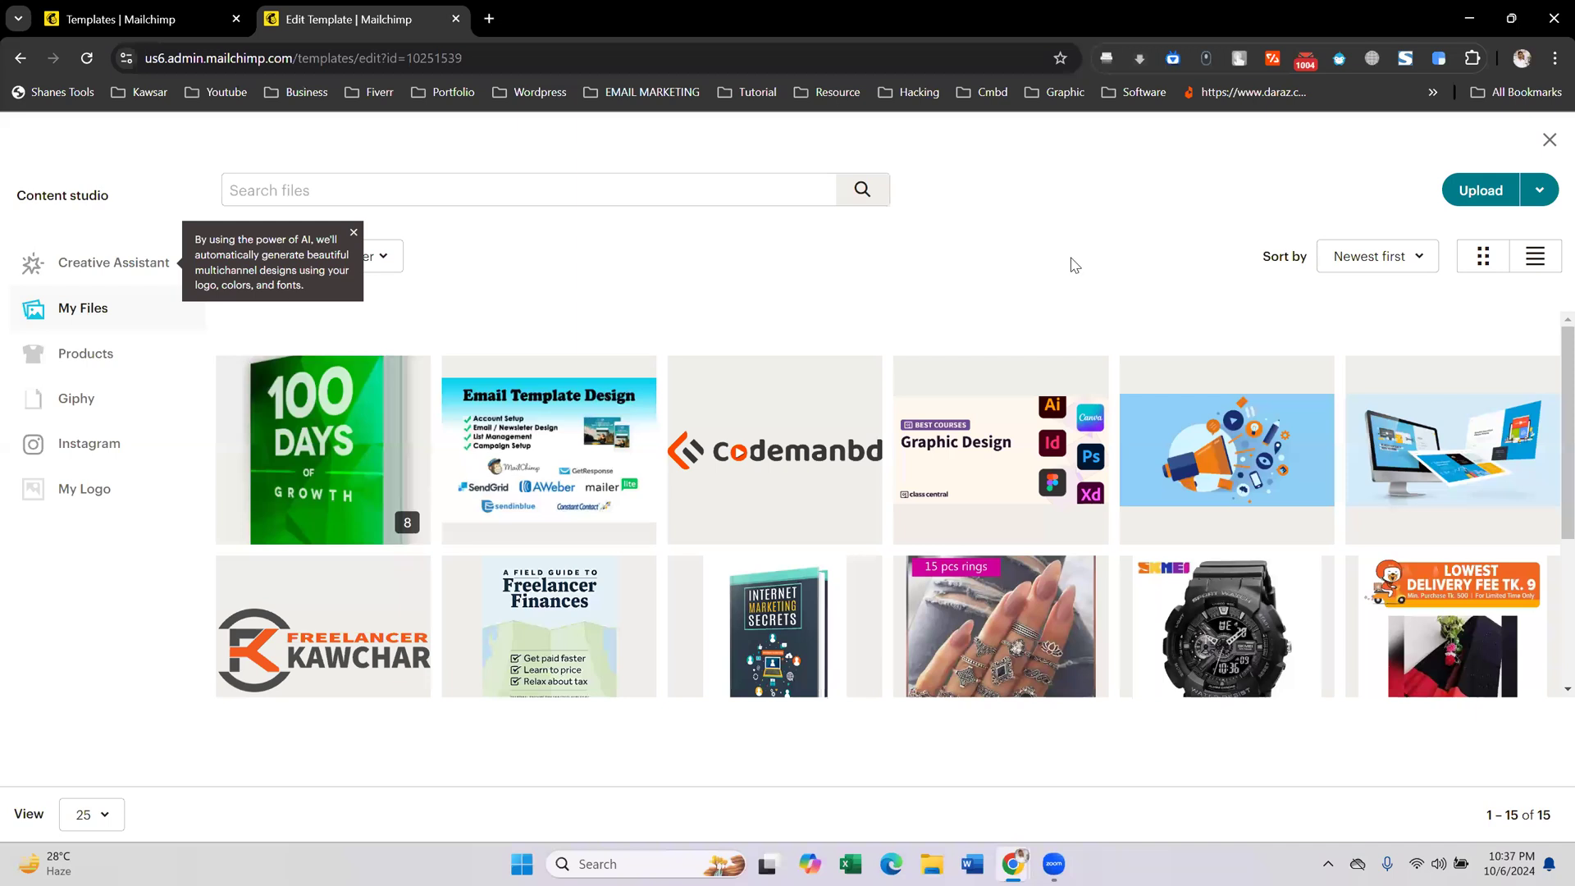
click(1499, 197)
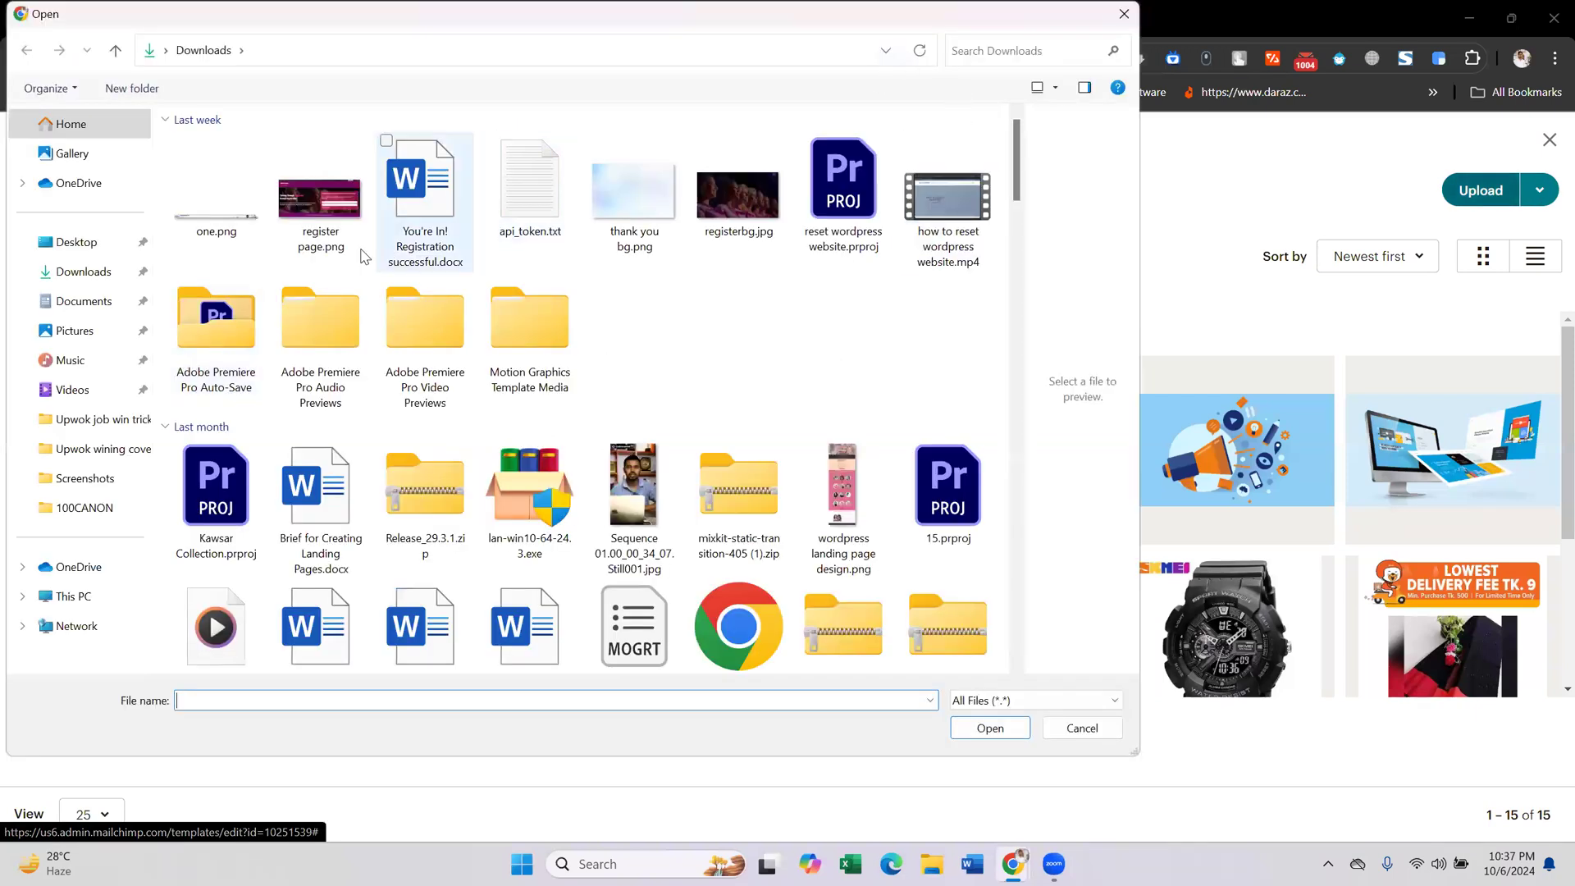
click(1123, 15)
click(543, 447)
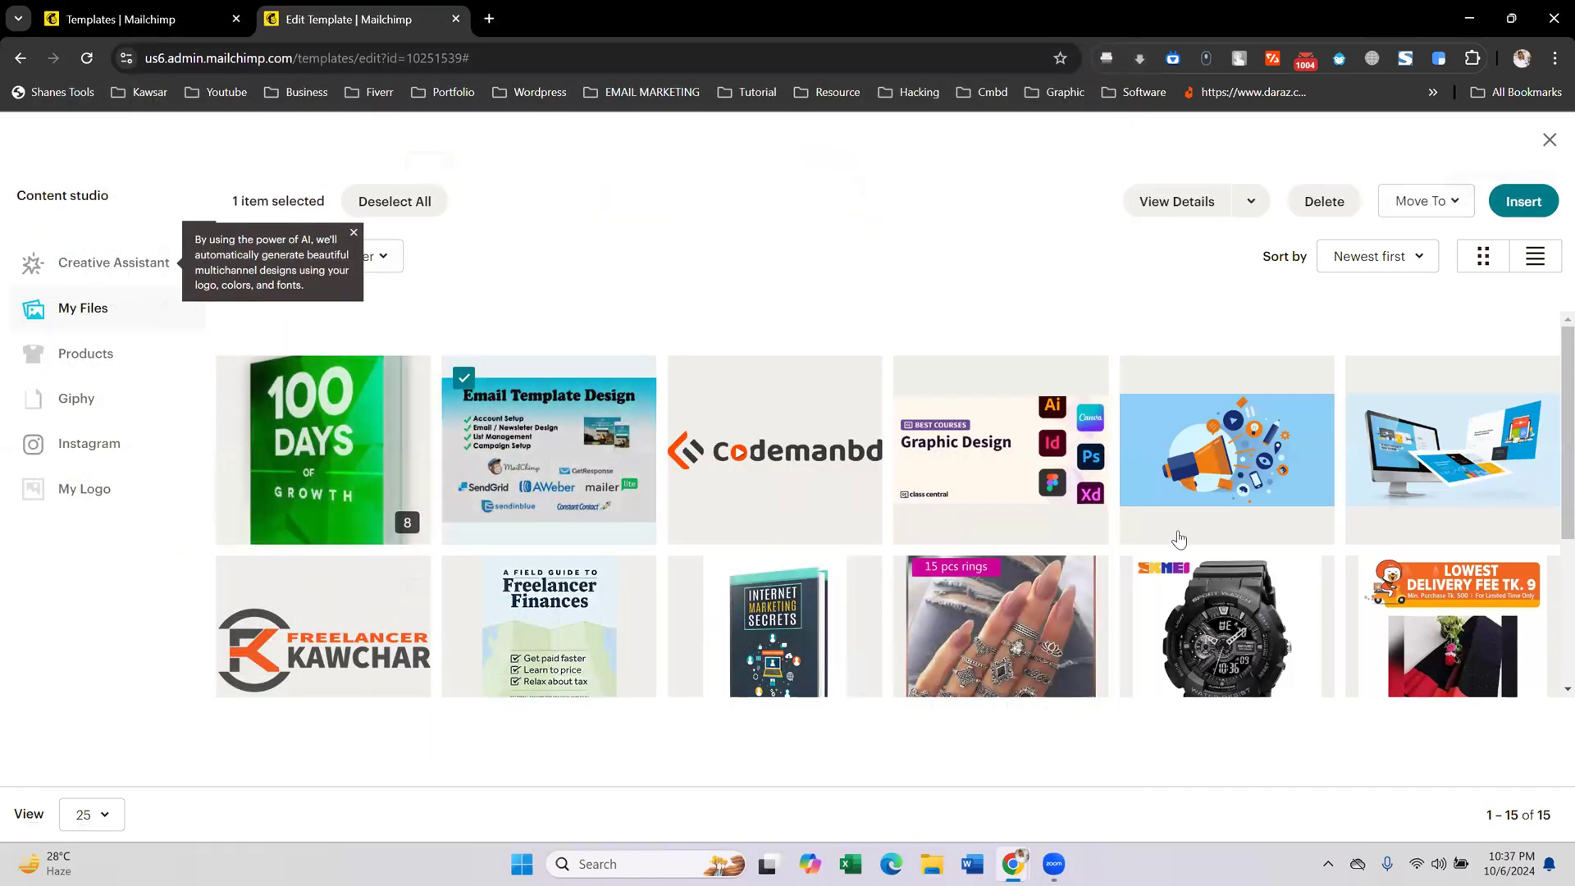
click(1504, 210)
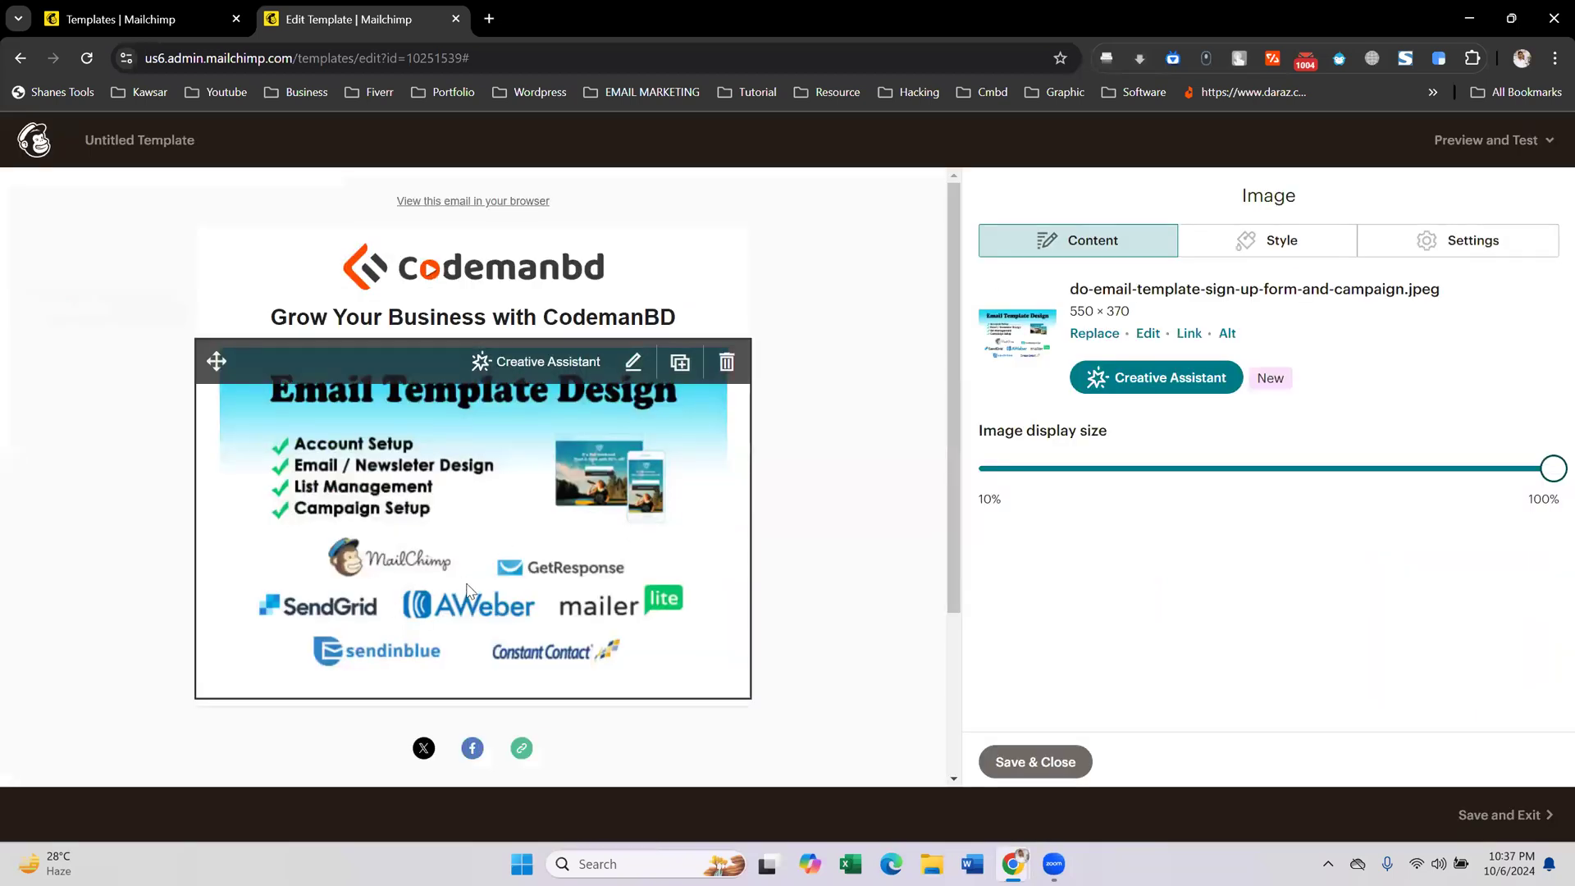
- Copy the red heading "I will design responsive email template" from the Email Template Live preview
scroll(467, 589, down, 3)
click(164, 19)
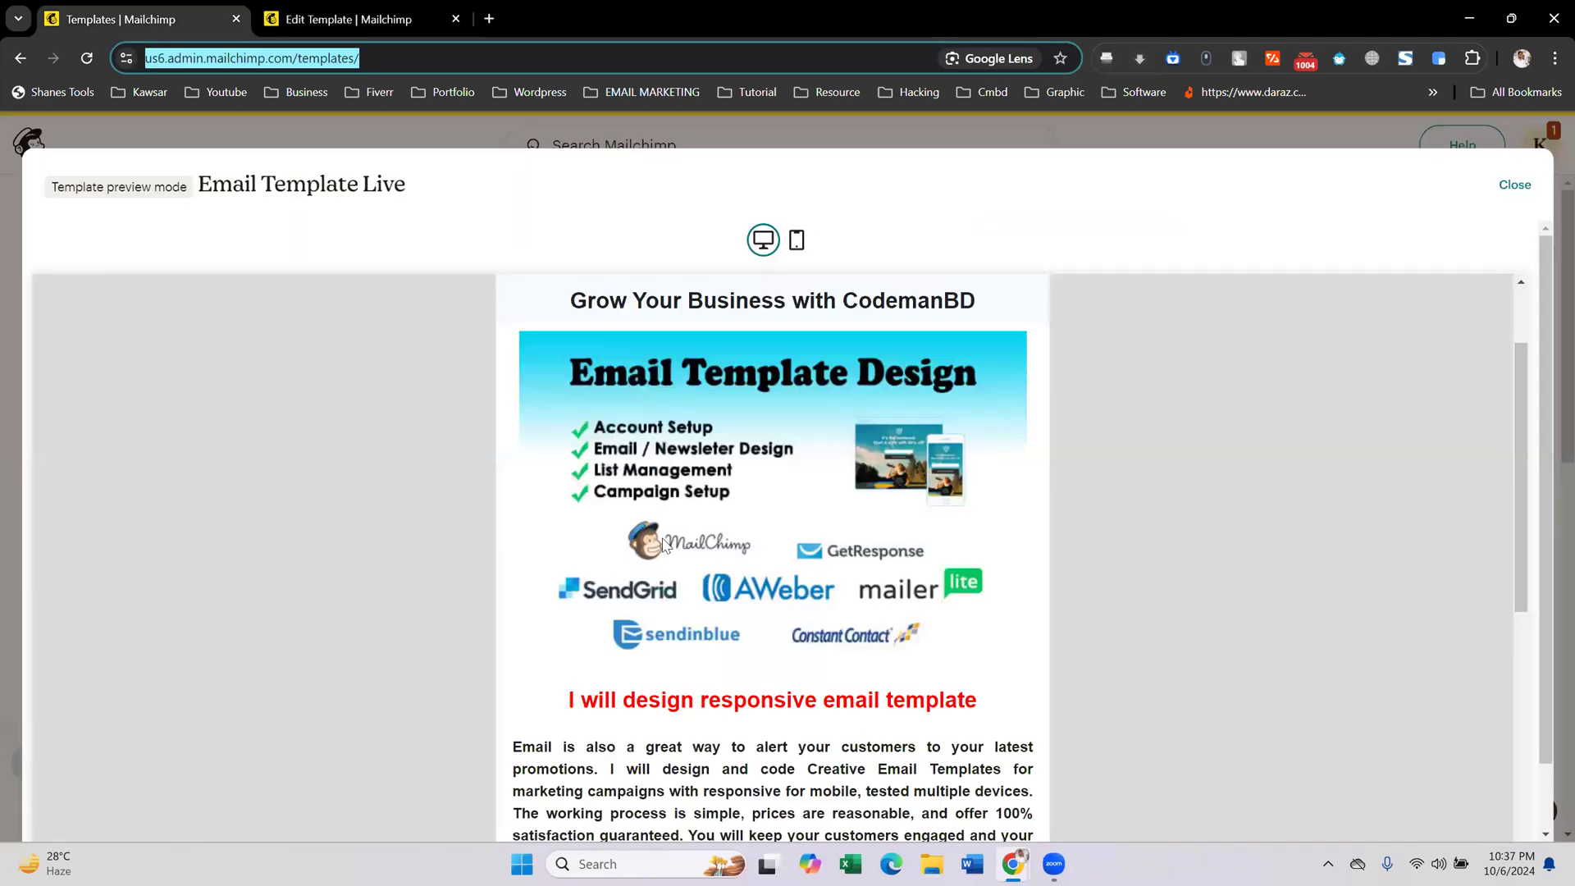
click(702, 693)
scroll(755, 579, down, 3)
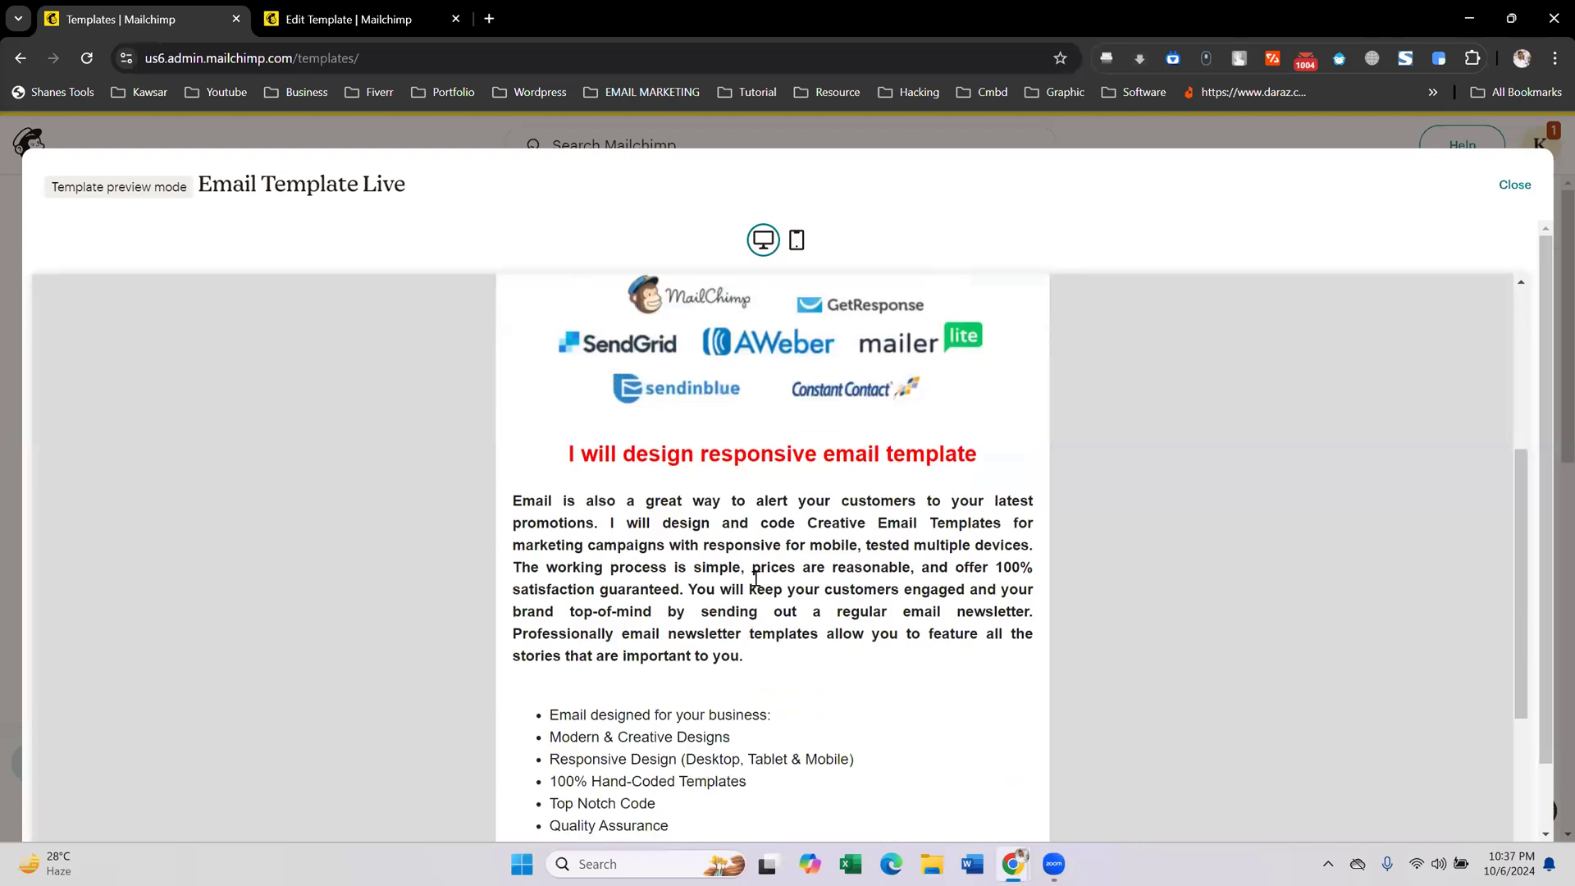
triple_click(750, 454)
key(ctrl+c)
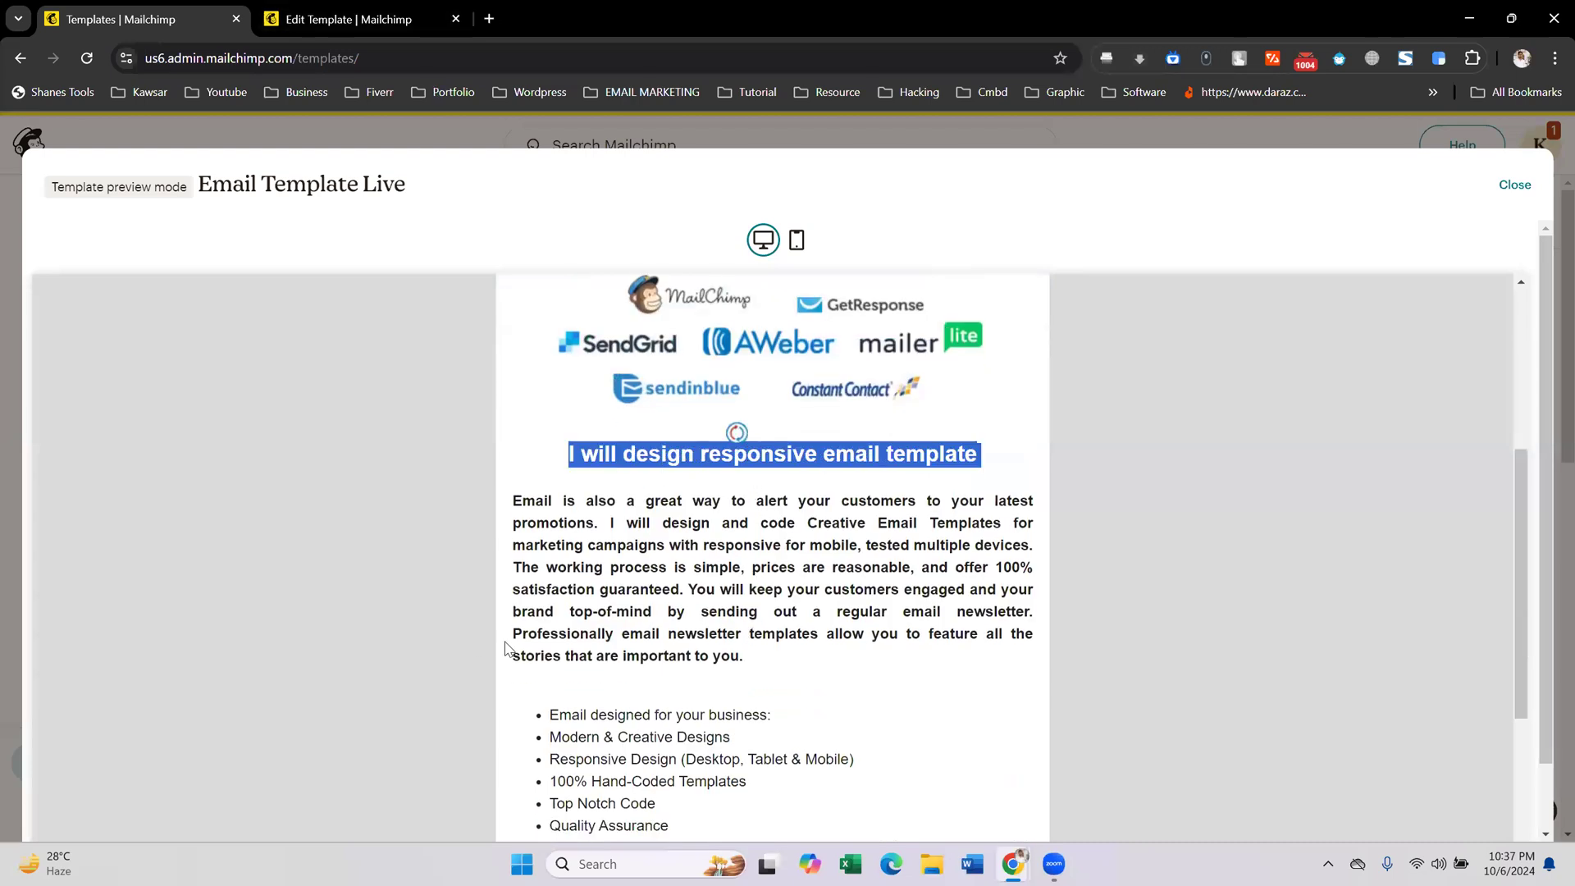
- Save and close the image block, and add a Text block below it containing the copied heading "I will design responsive email template"
click(349, 18)
click(1040, 762)
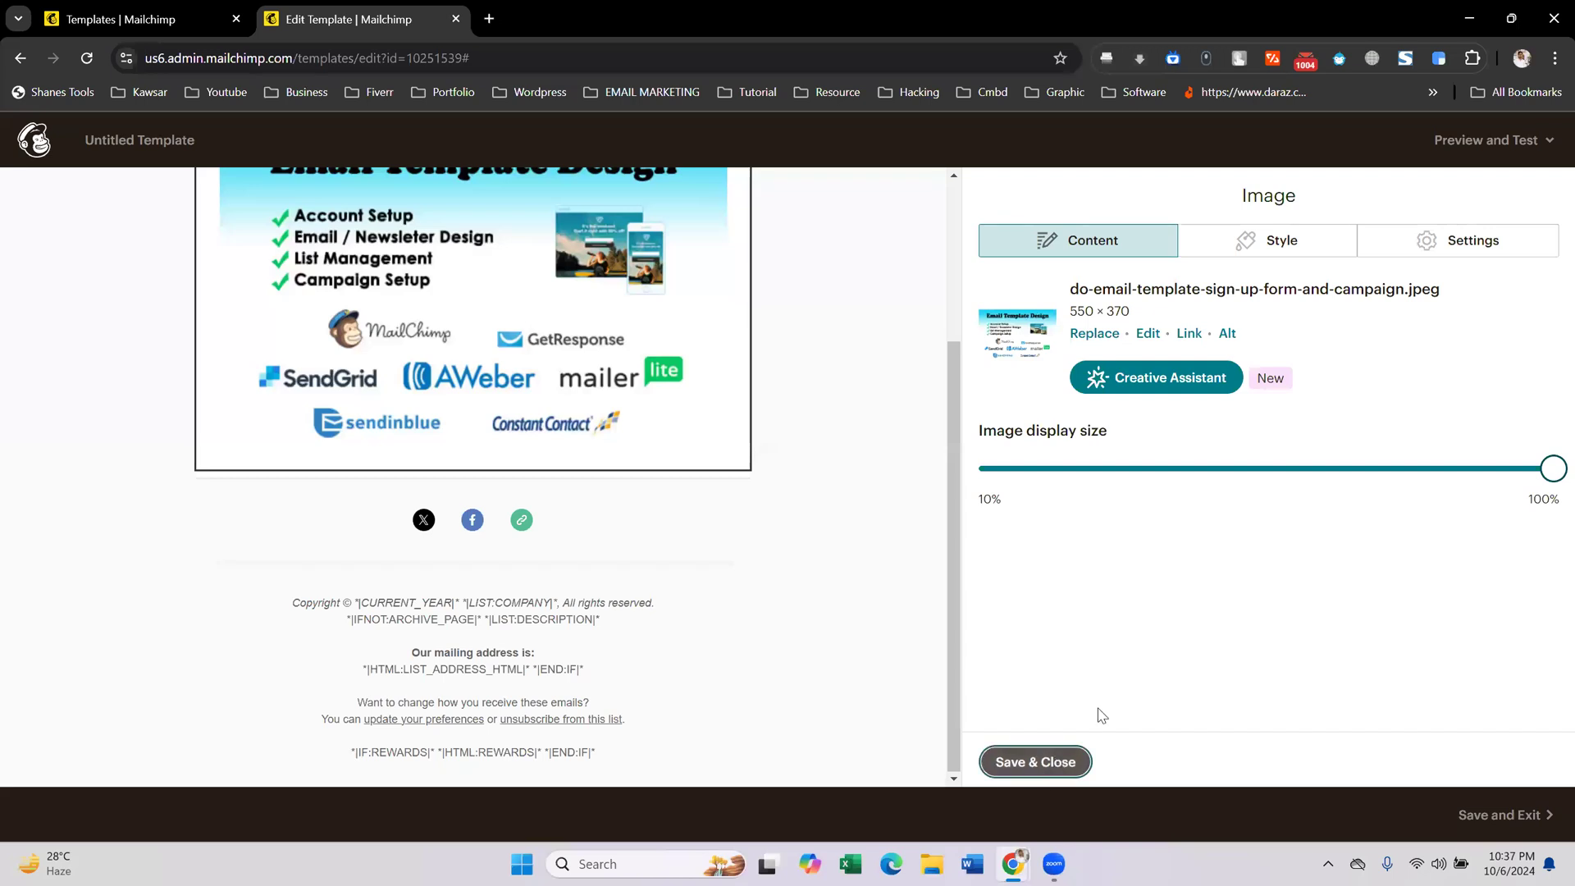
drag(1075, 340, 492, 525)
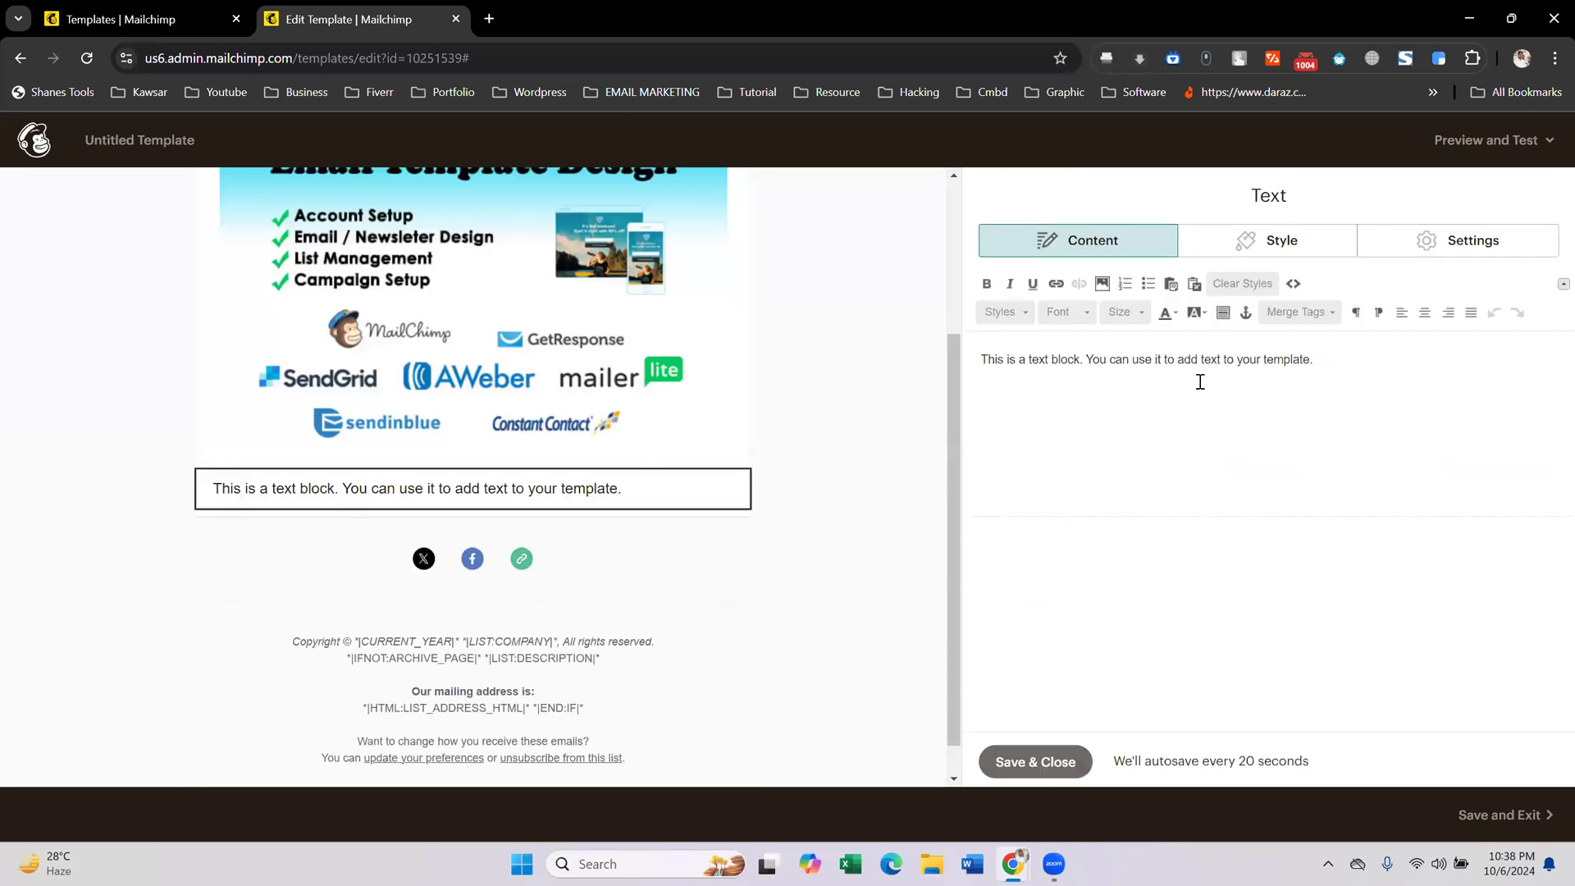
triple_click(1198, 369)
key(ctrl+v)
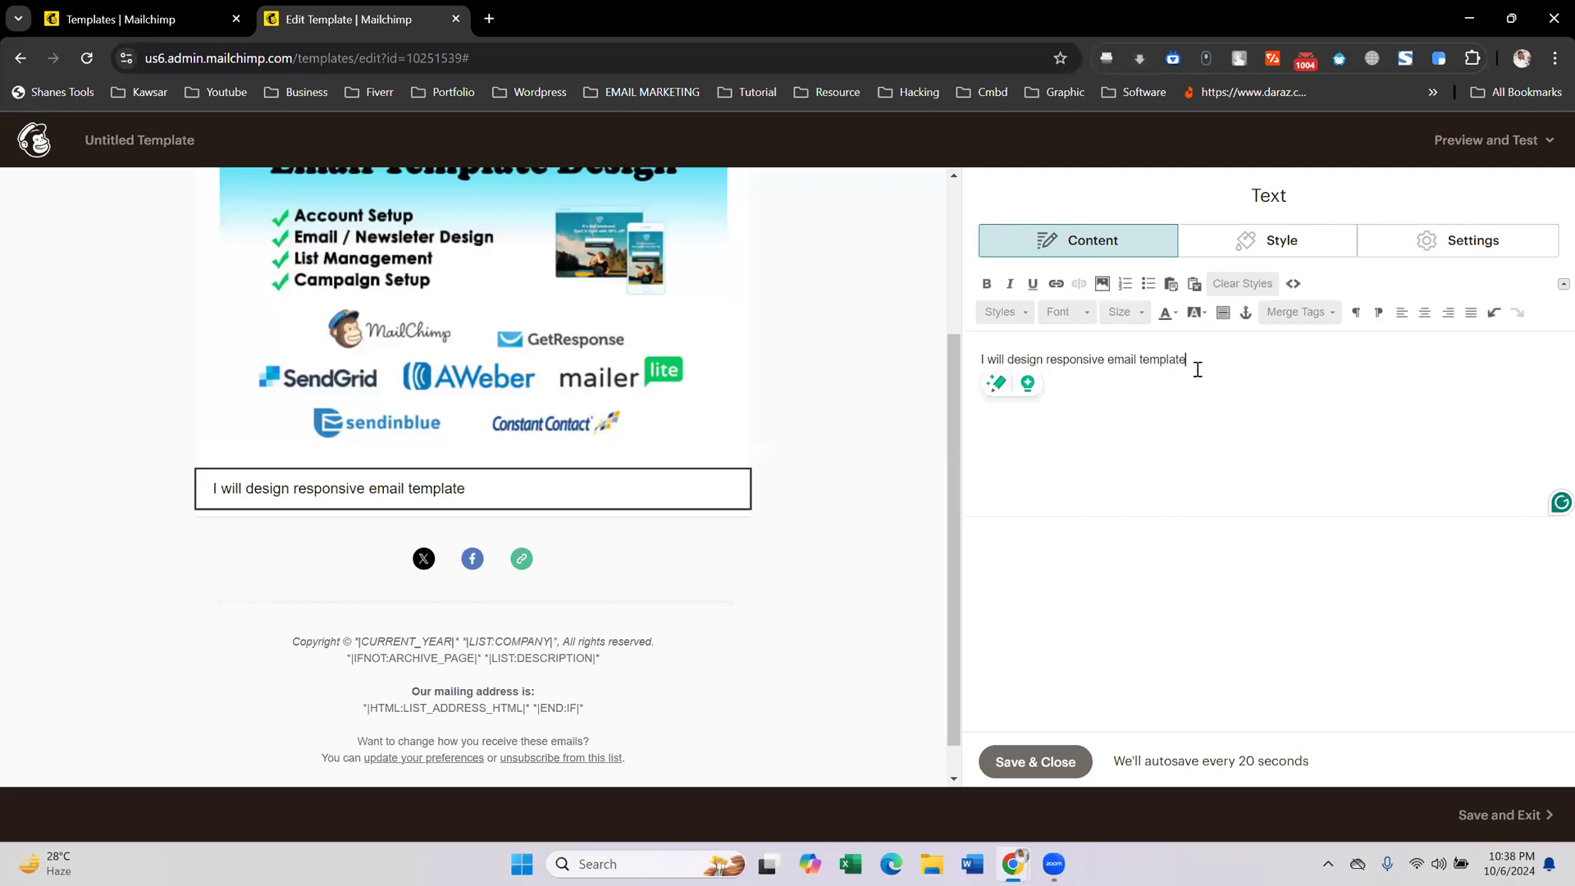
- Format the "I will design responsive email template" heading as centered, size 24, bold and red
triple_click(1197, 365)
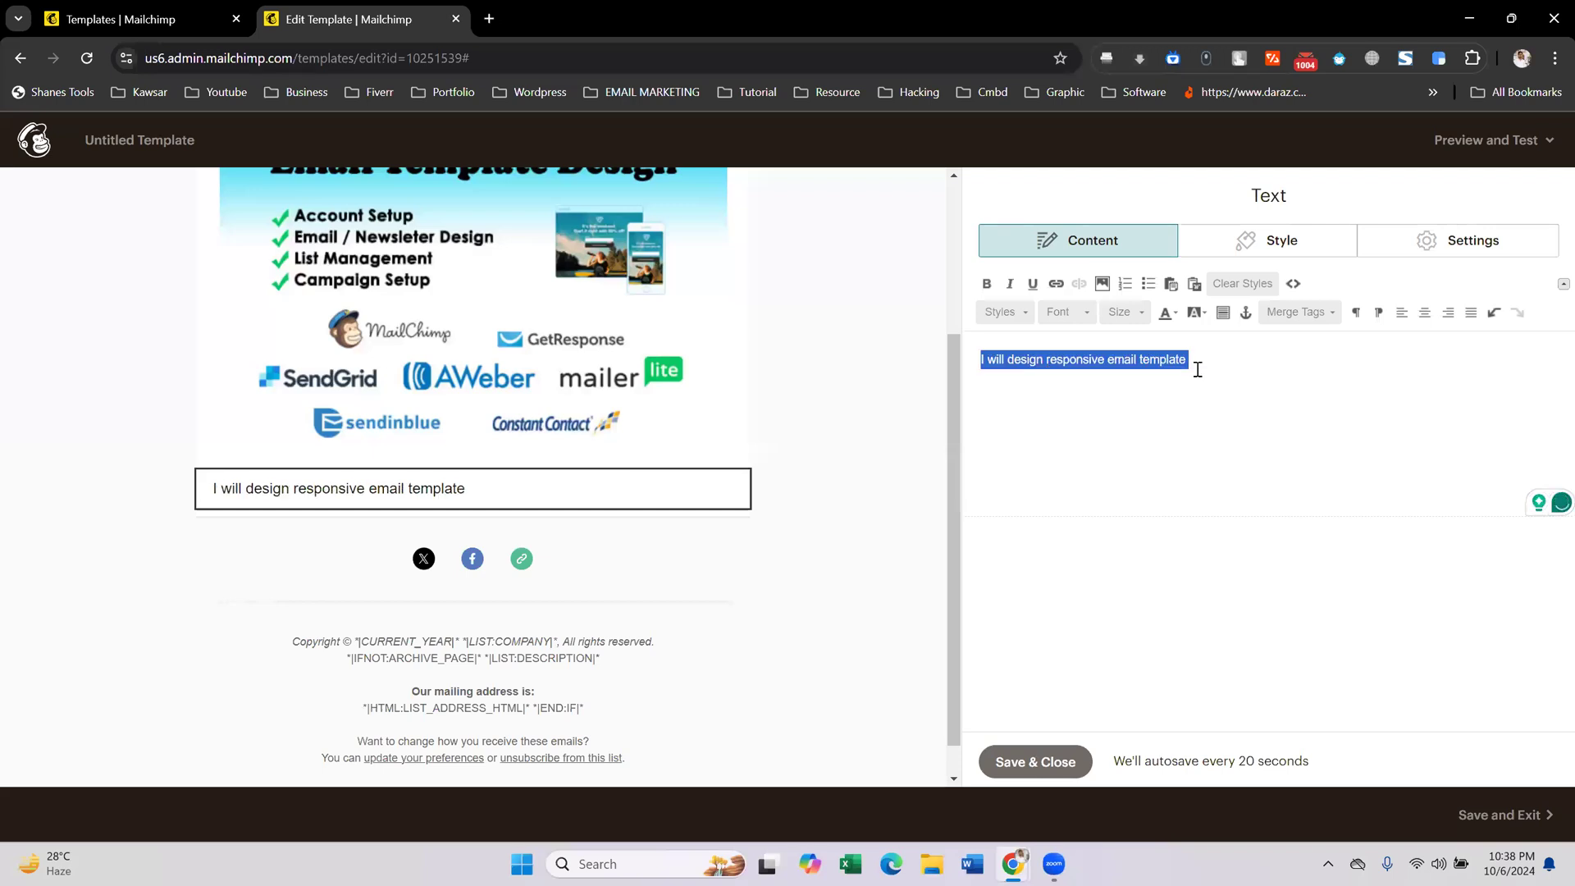
click(1424, 313)
click(1124, 311)
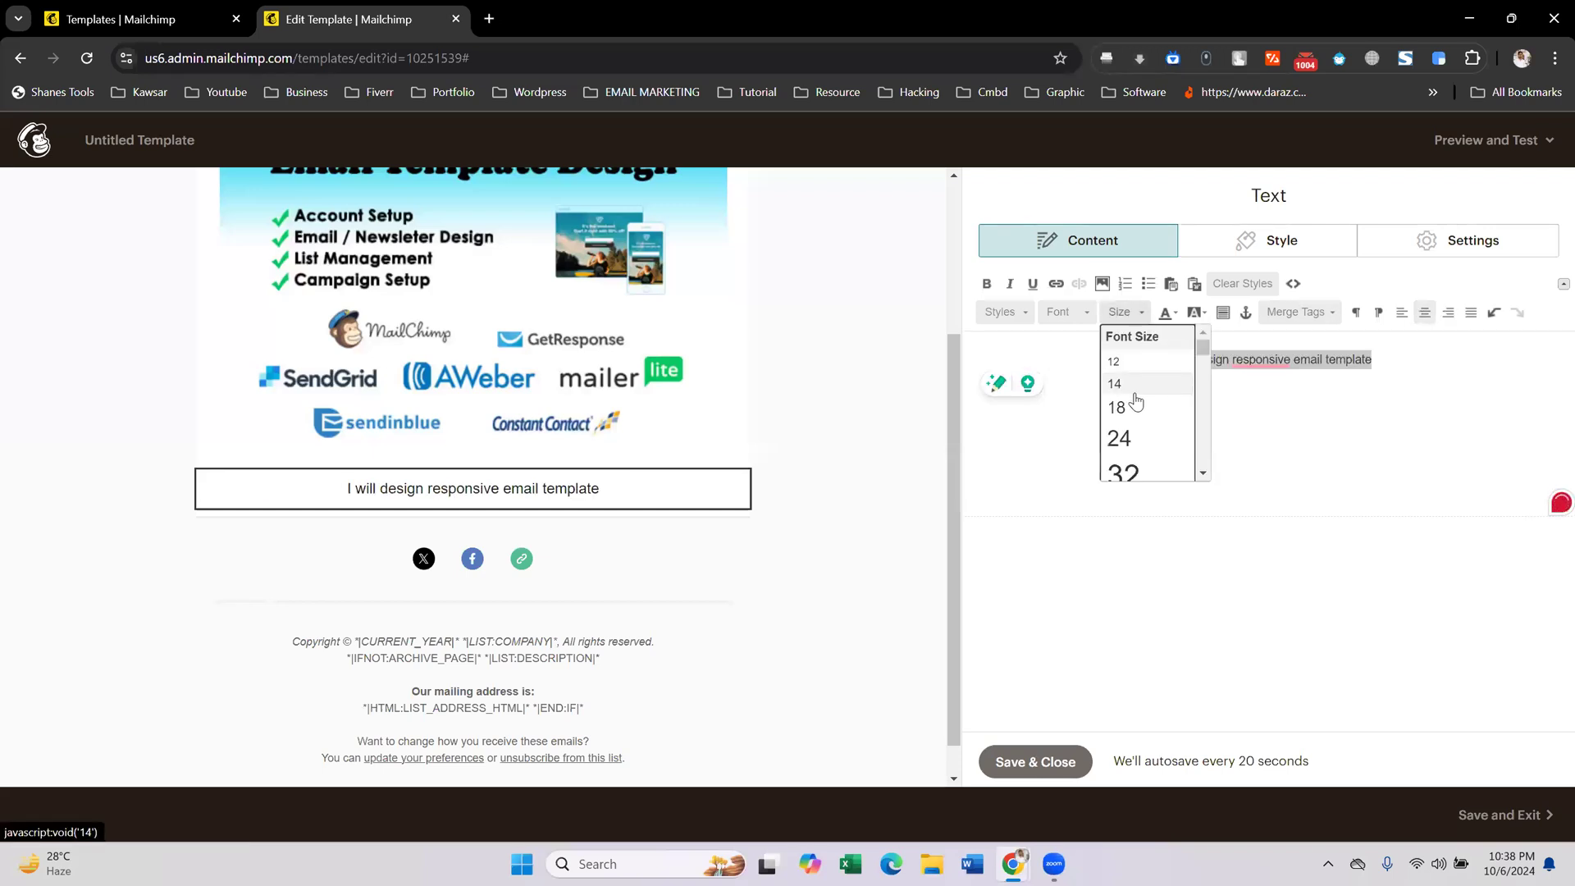
click(1125, 434)
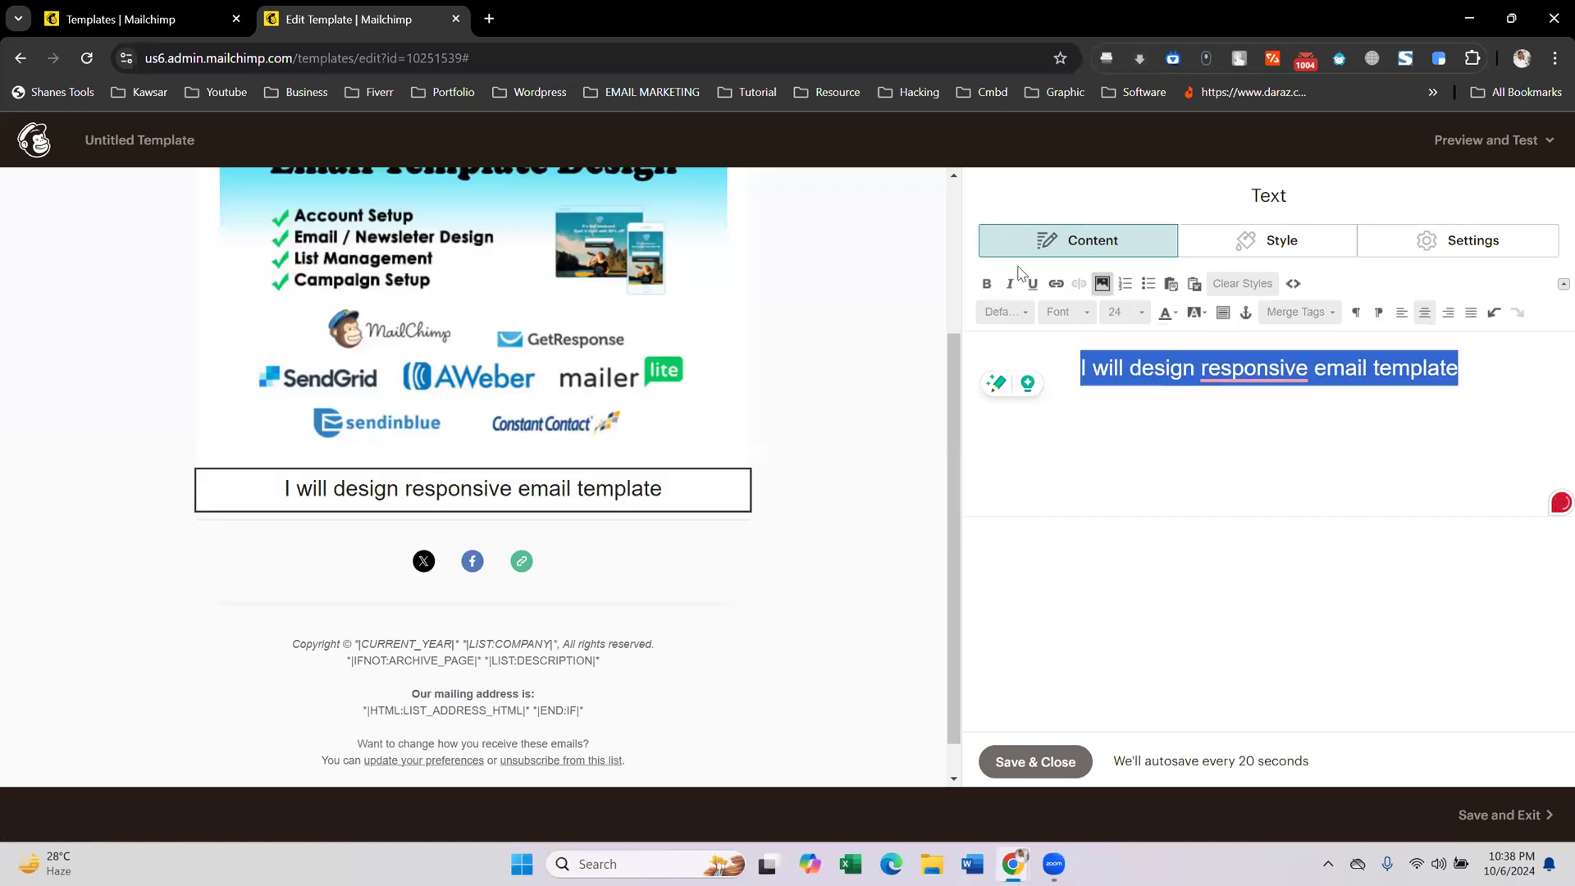
click(987, 283)
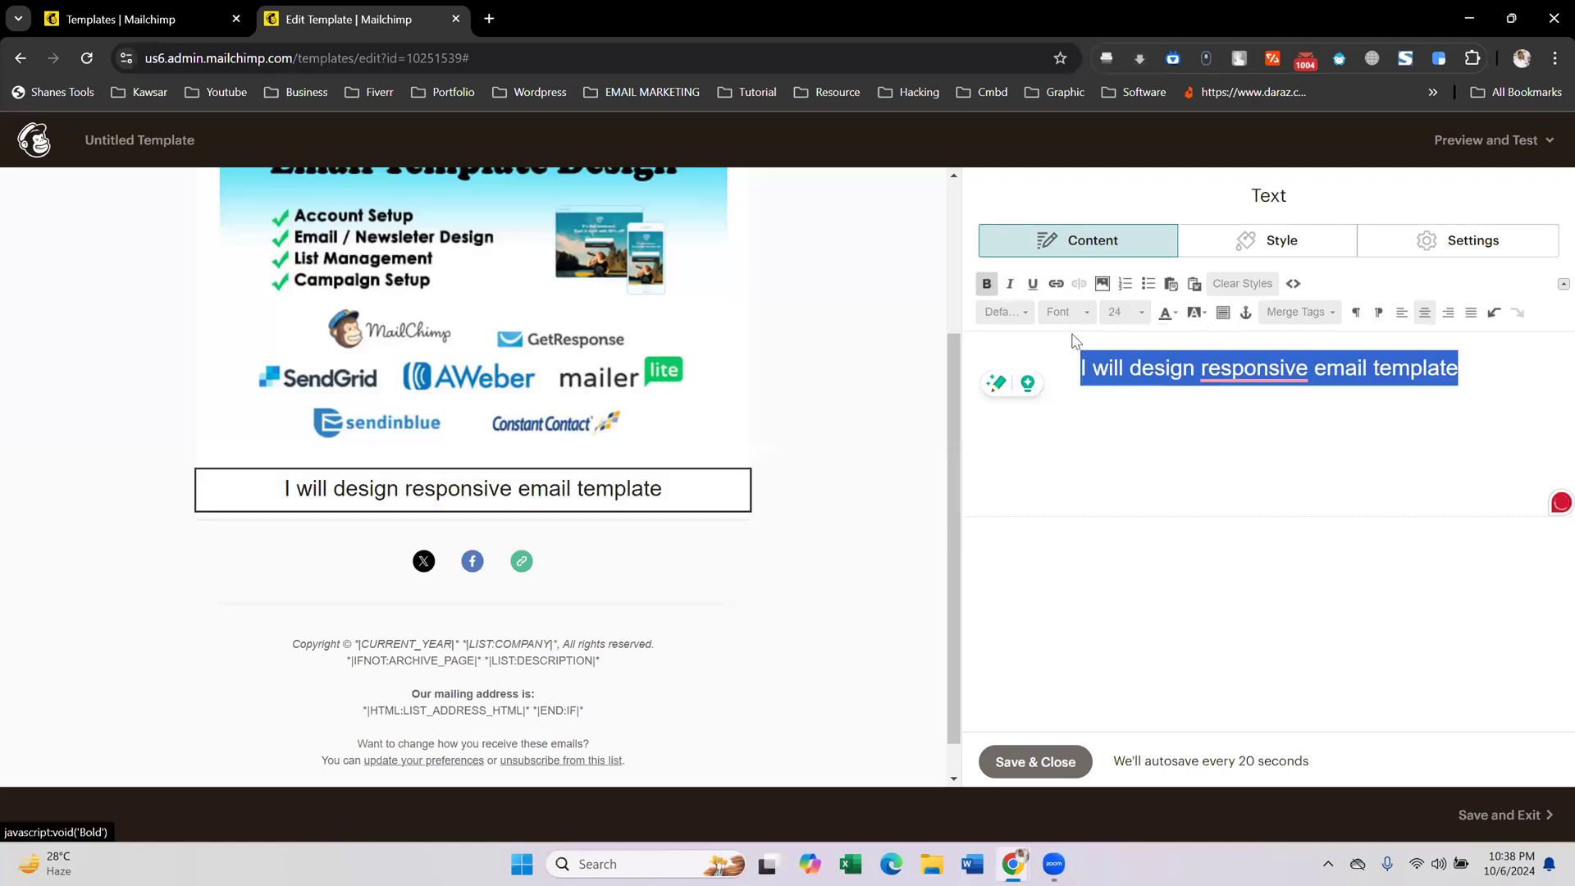
click(1166, 312)
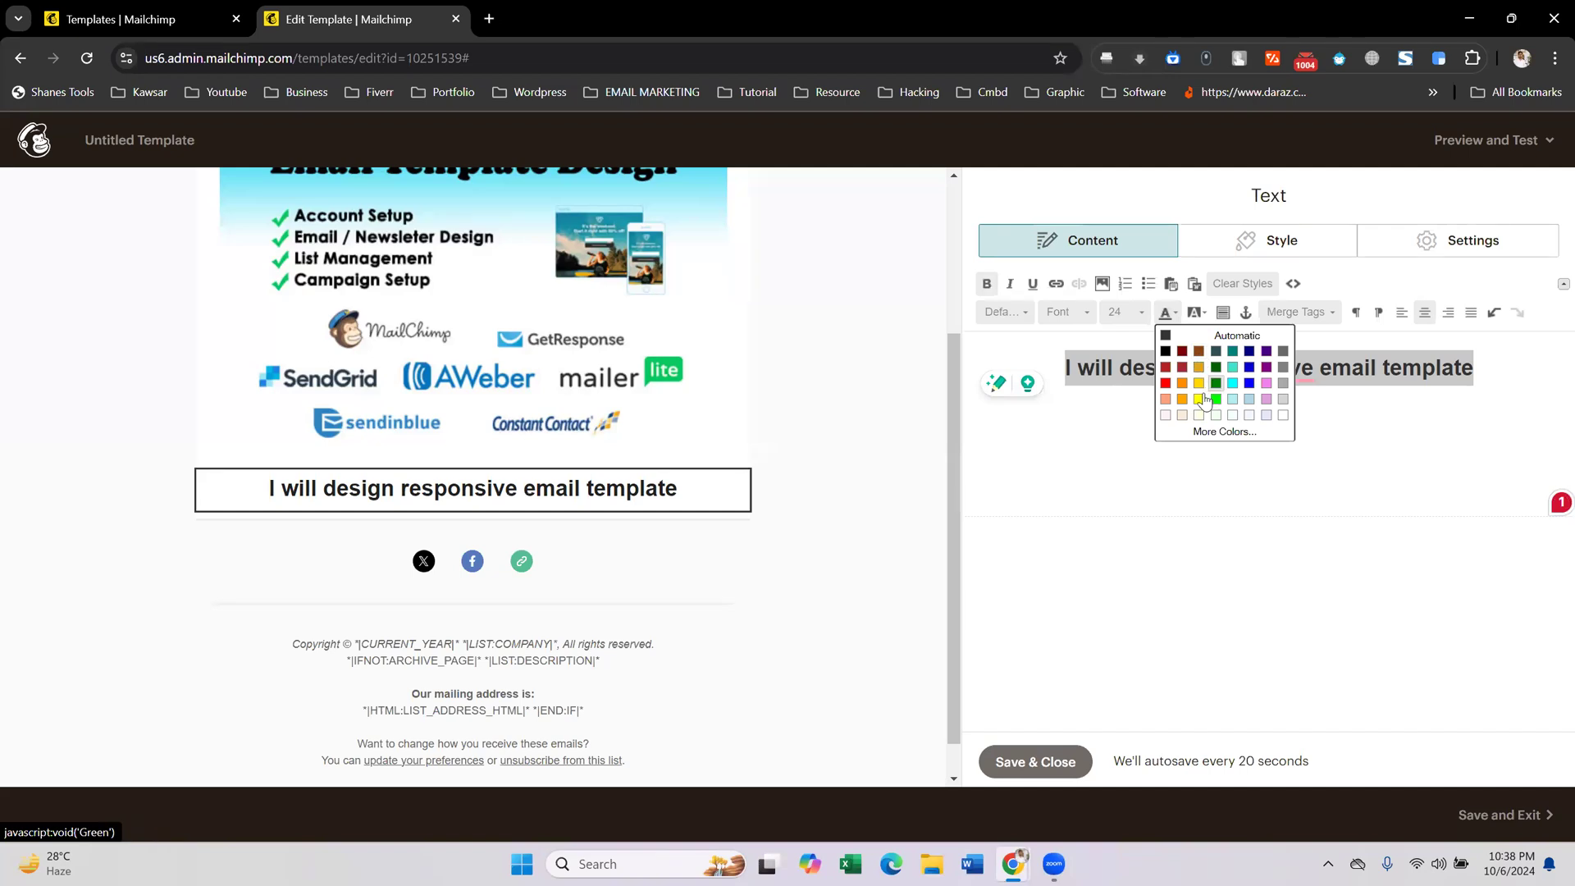
click(1165, 383)
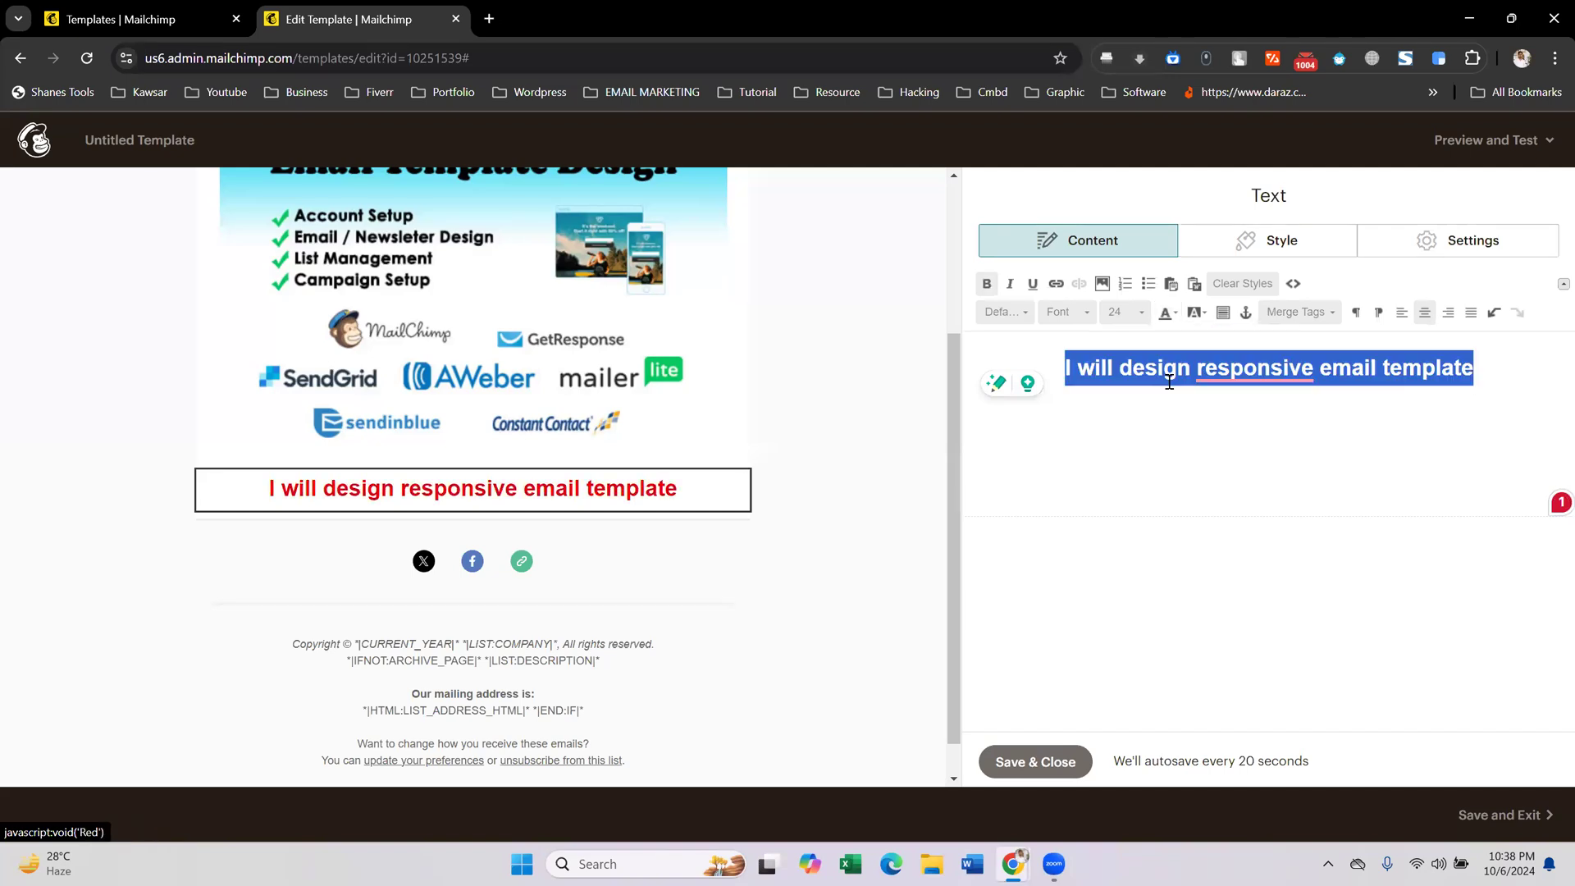
- Try red and blue background colors behind the "I will design responsive email template" heading, undoing each one
click(1203, 310)
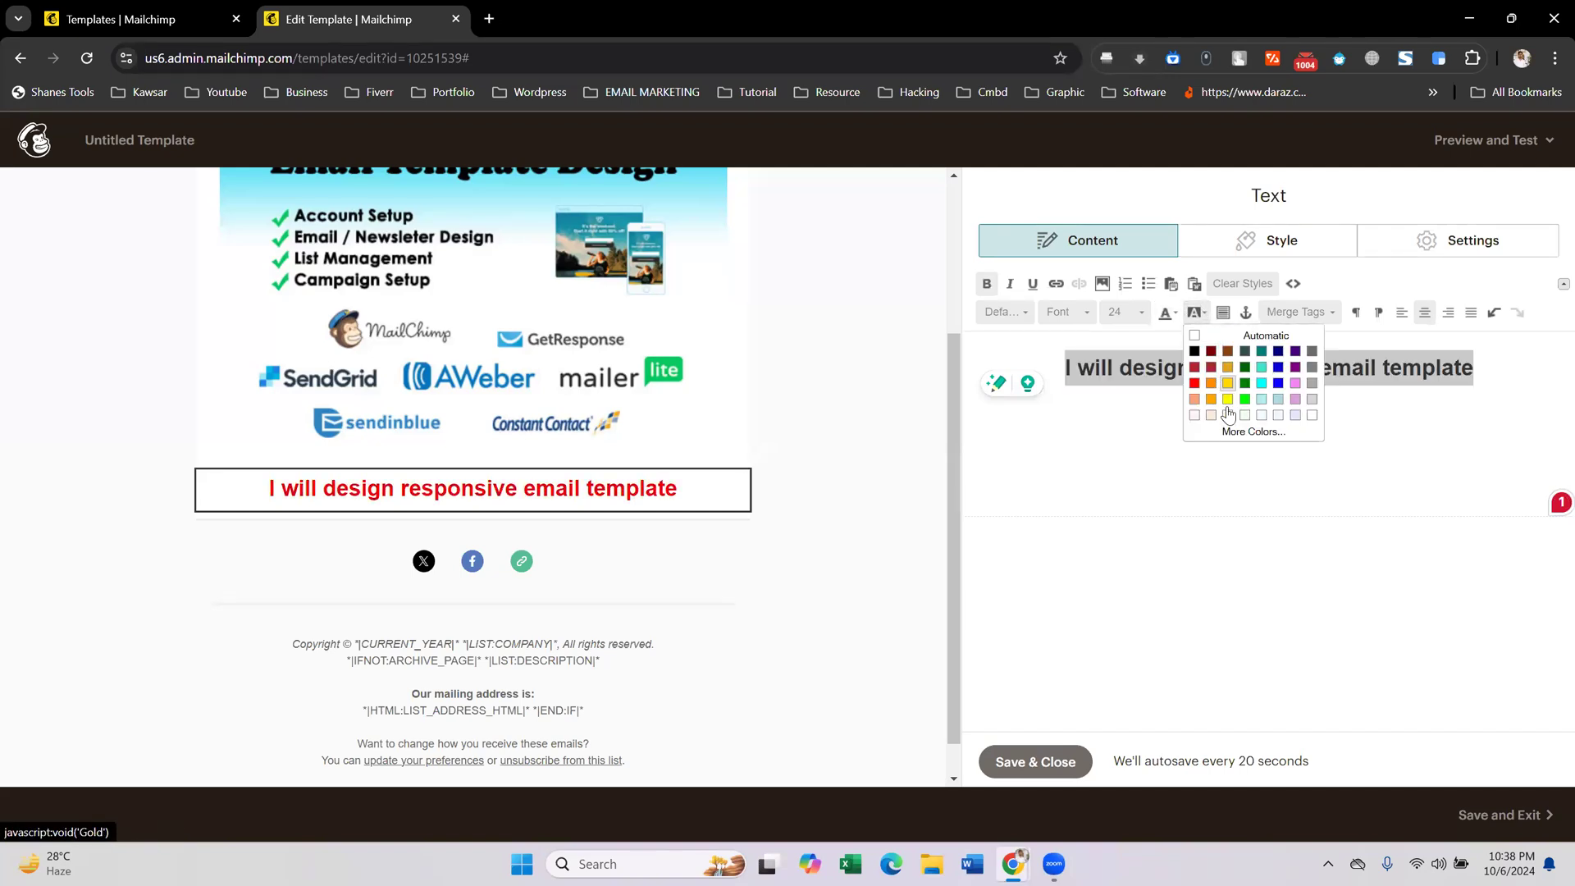
click(1194, 384)
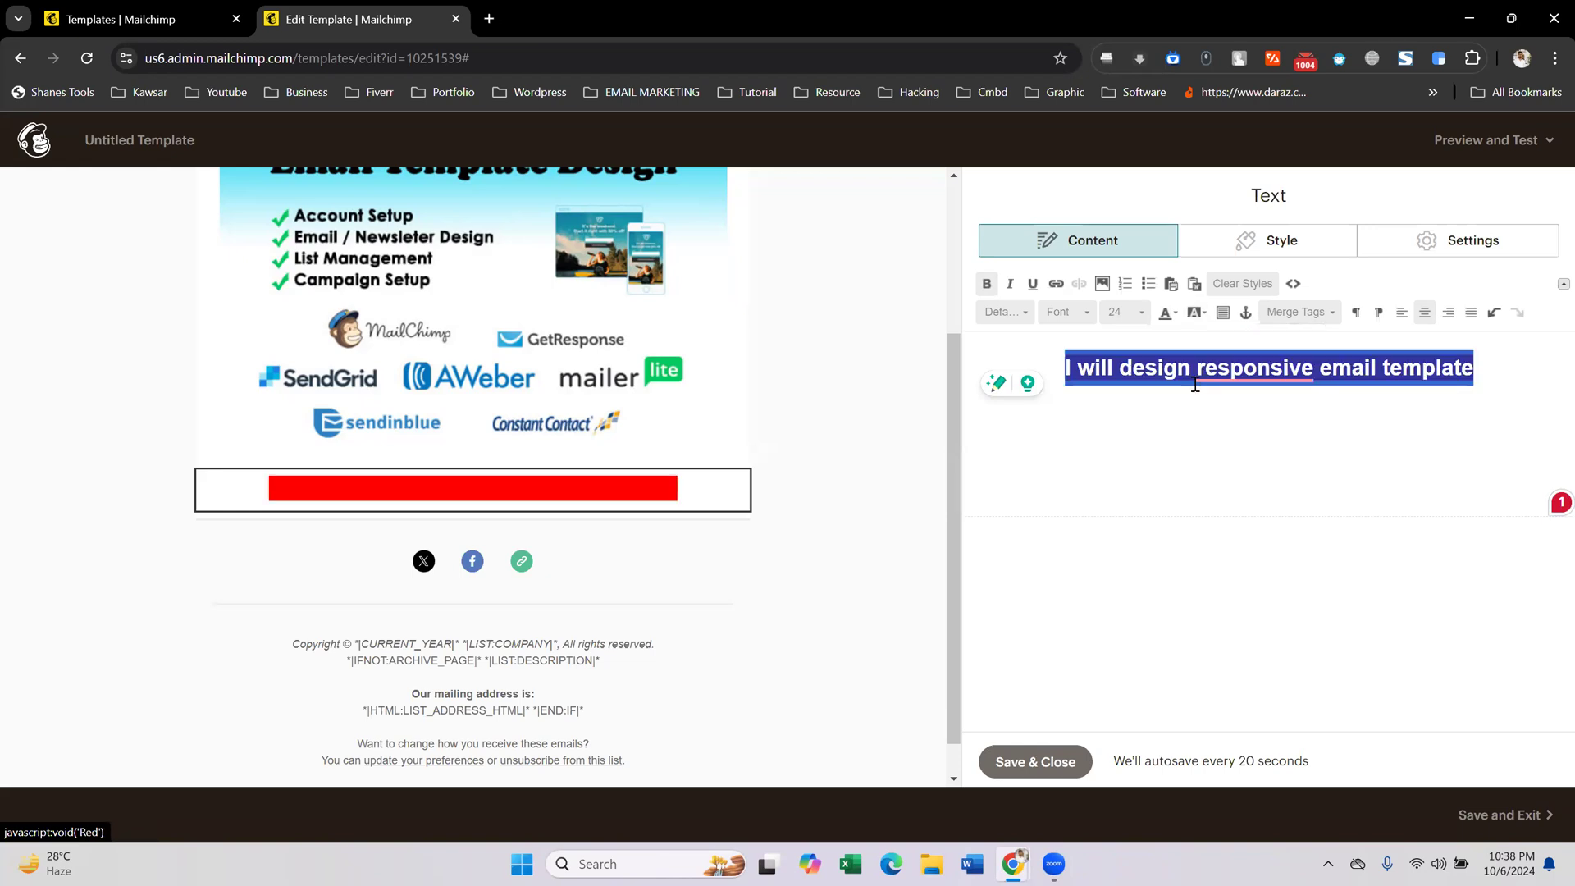
key(ctrl+z)
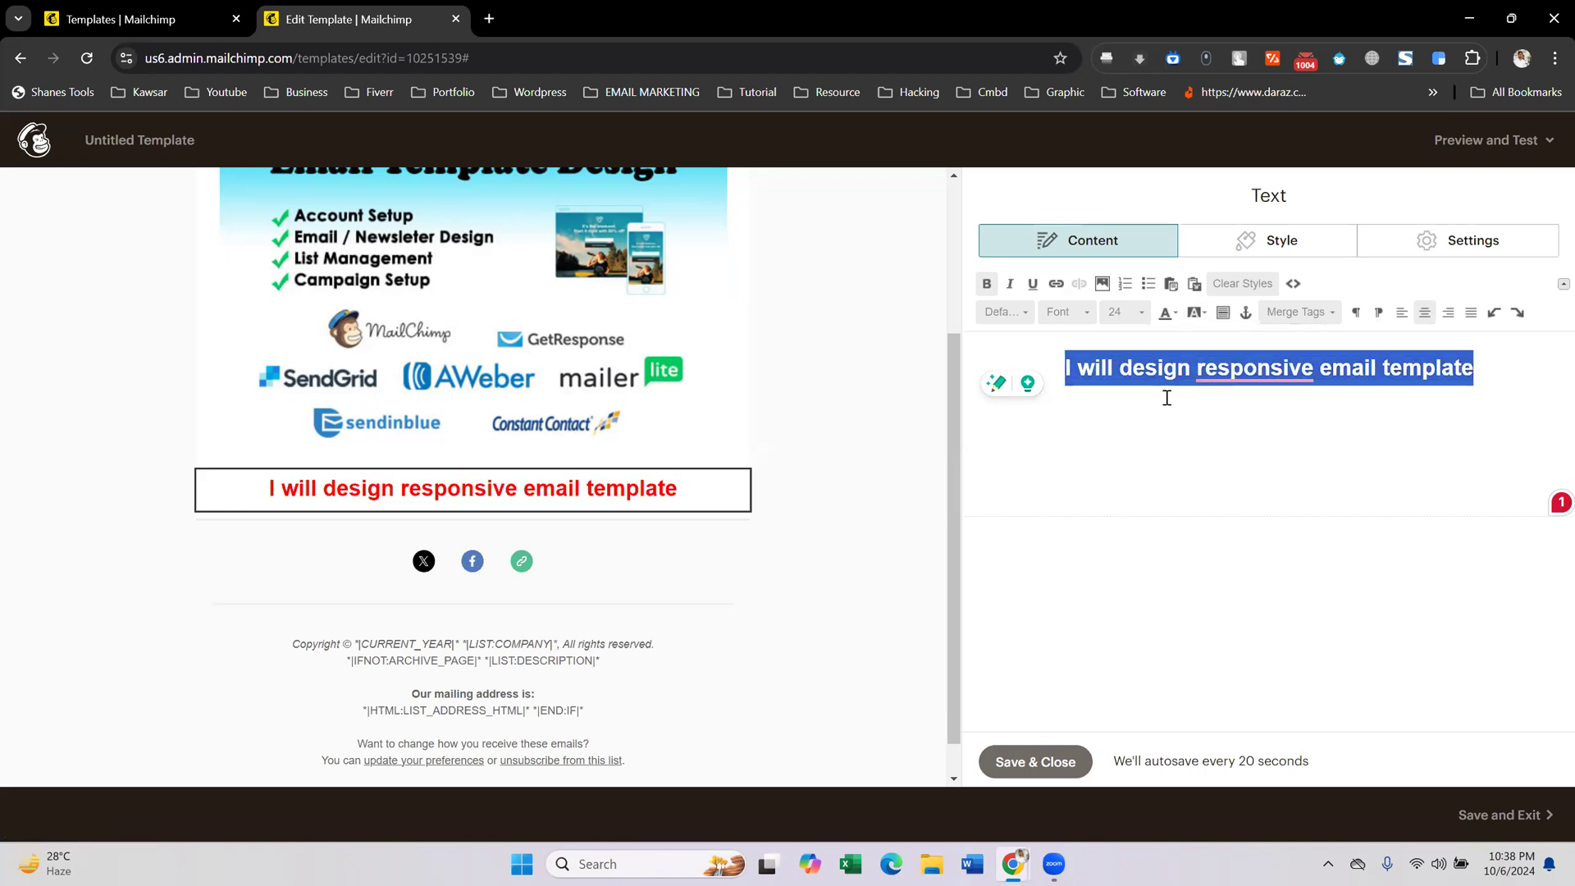
click(1196, 312)
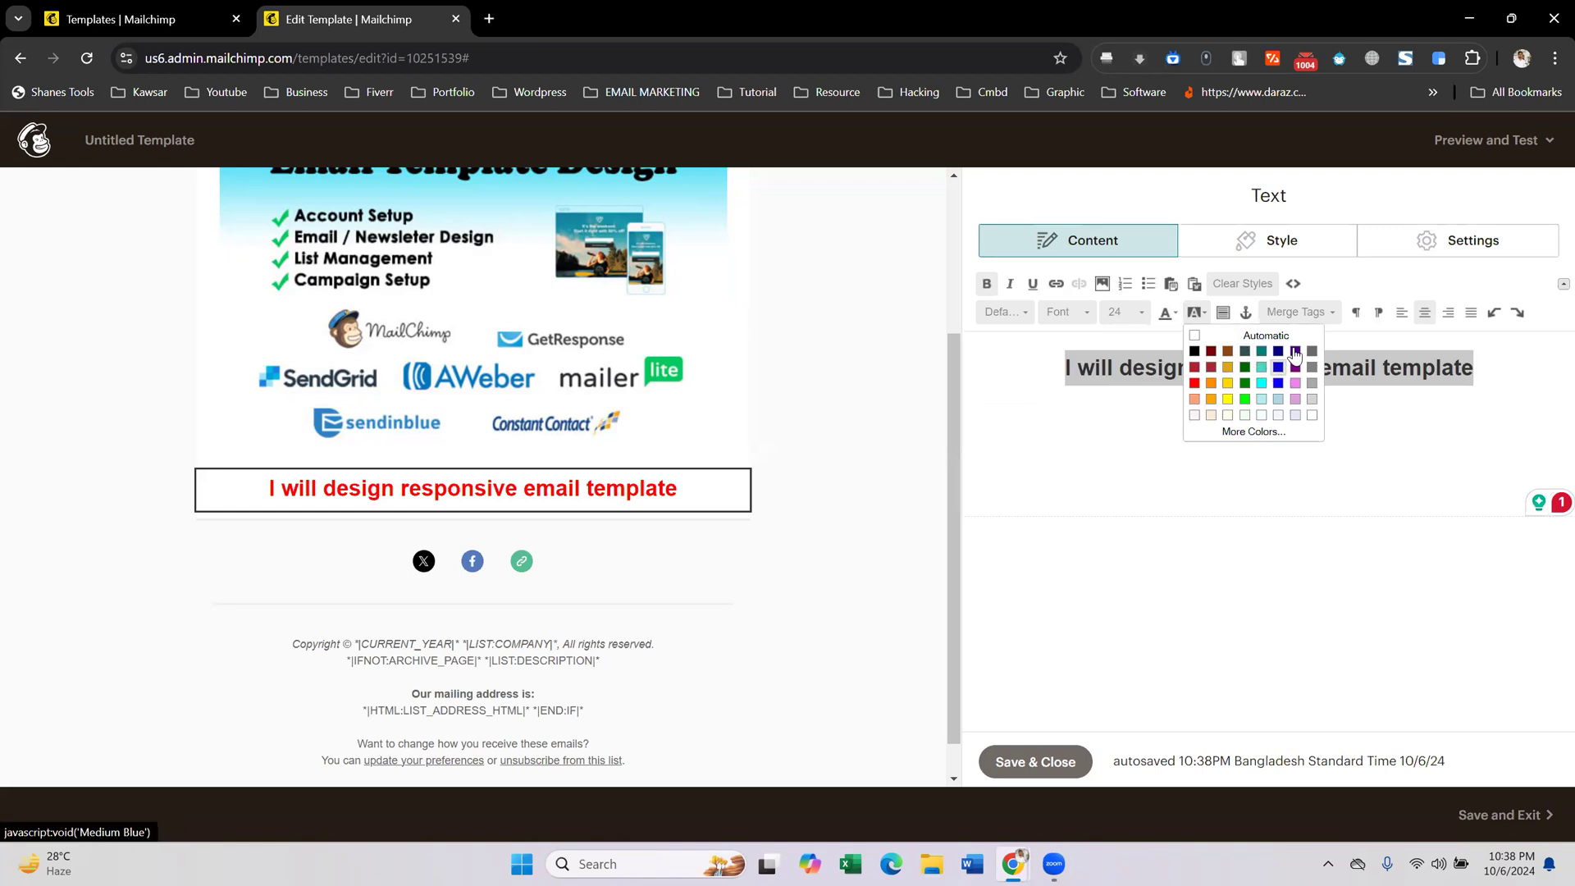
click(1278, 367)
click(1176, 543)
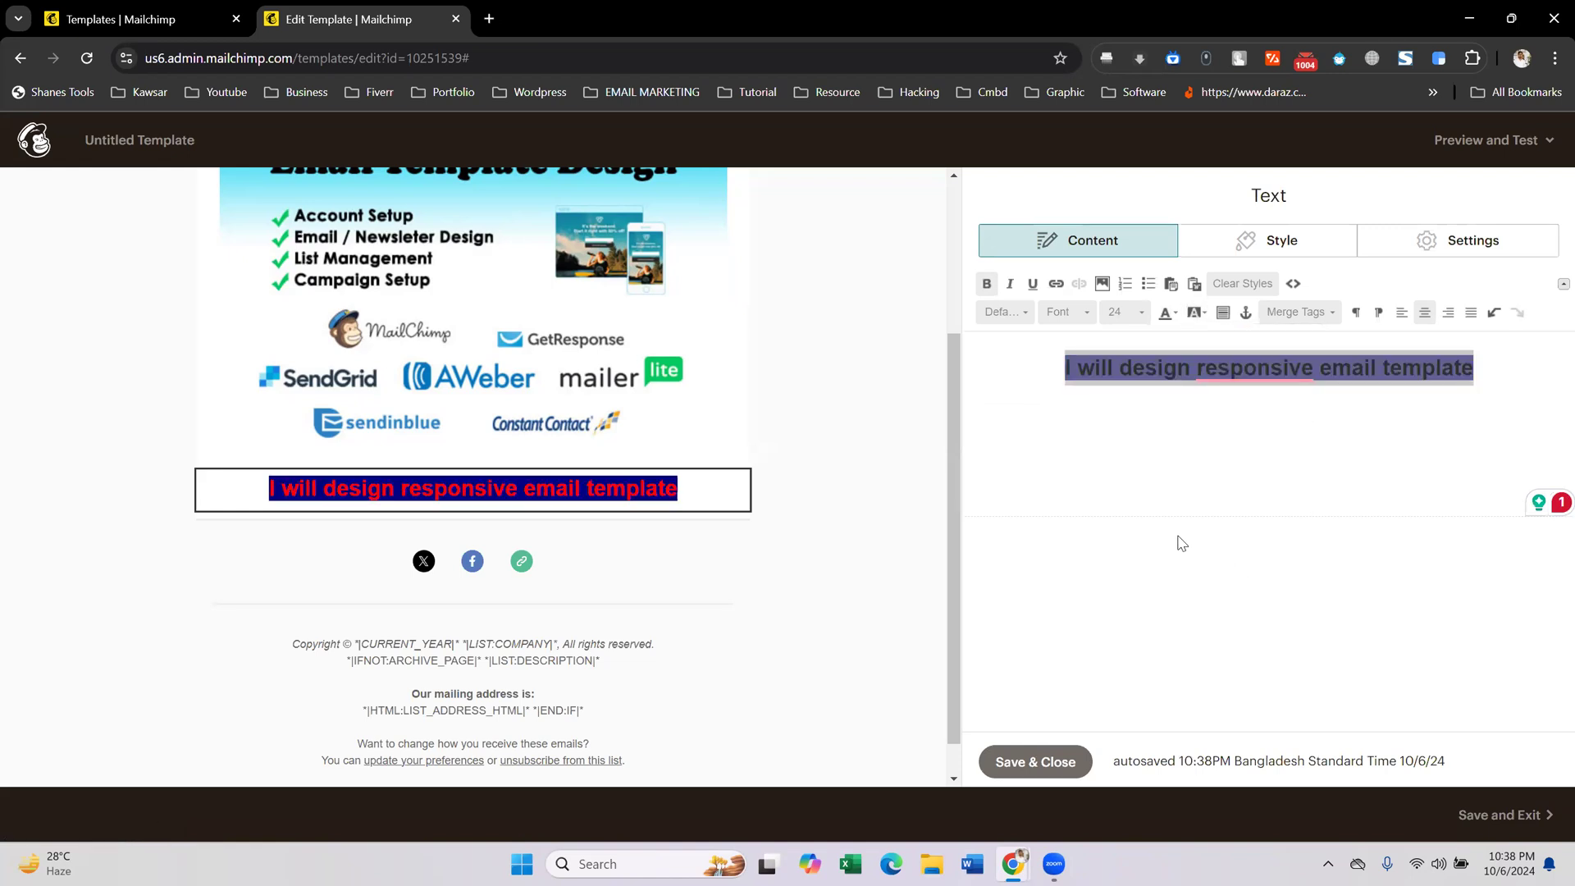
click(1284, 400)
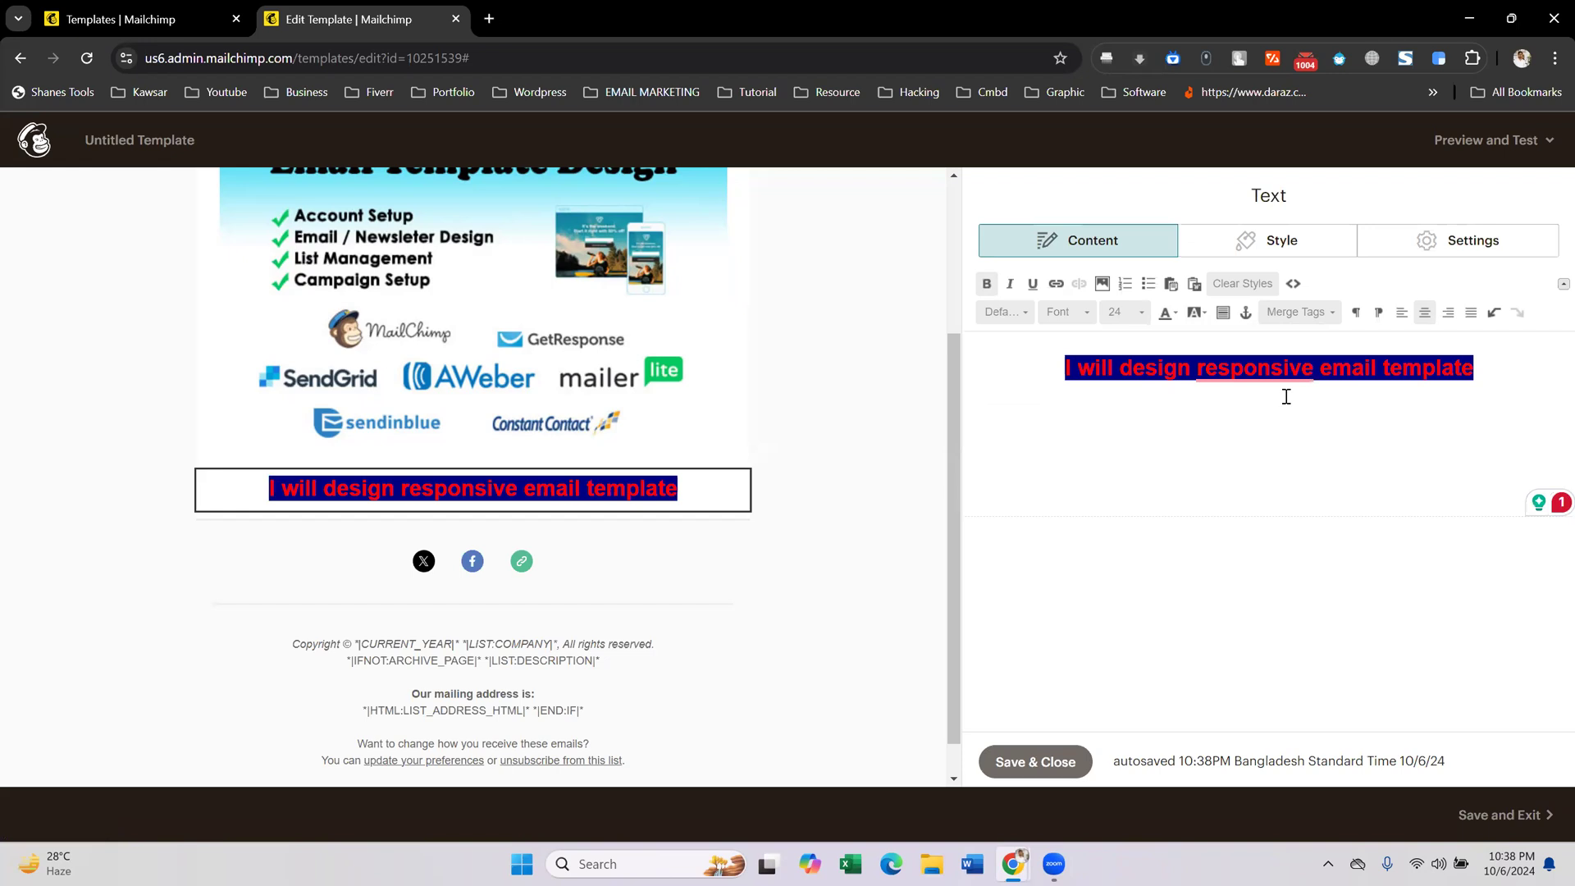
key(ctrl+z)
click(1262, 436)
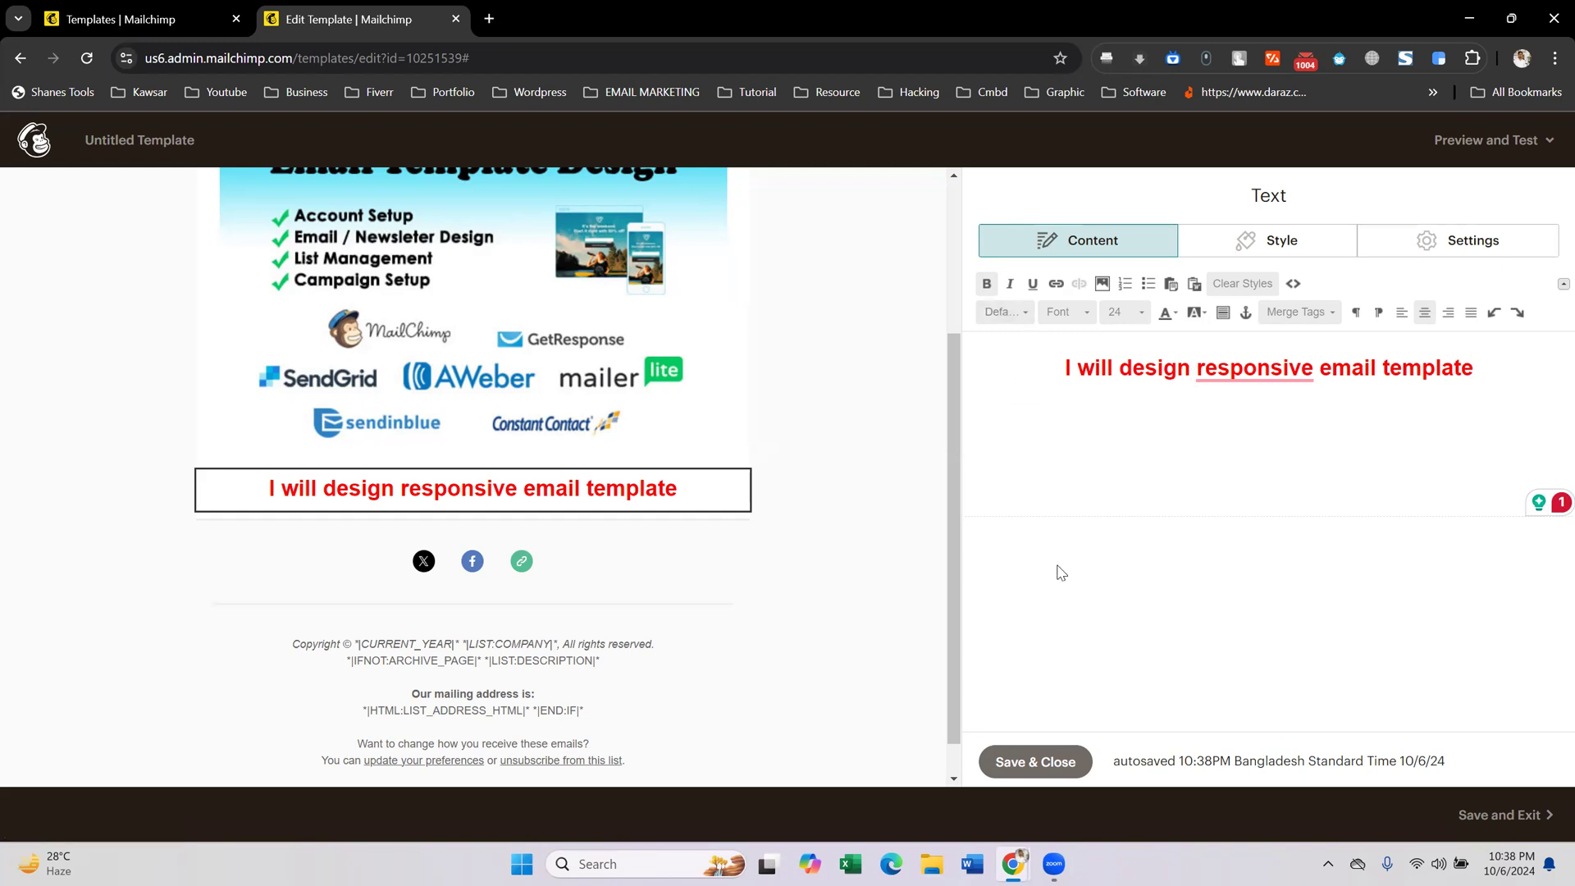
- Set the font of the red heading to Helvetica, and save and close its text block
triple_click(1169, 386)
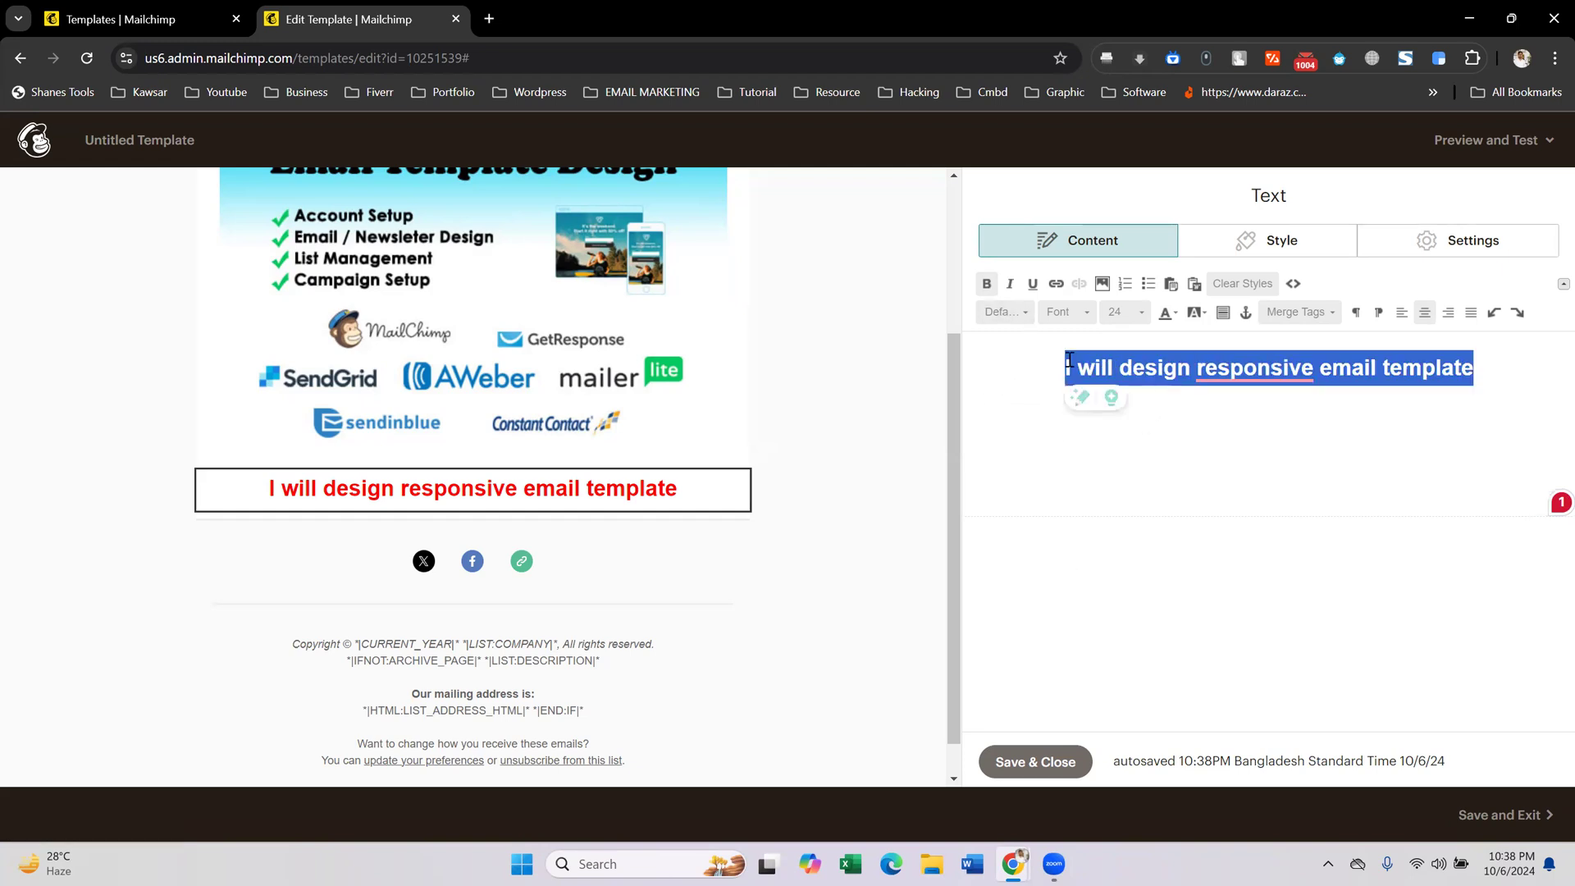
click(1070, 313)
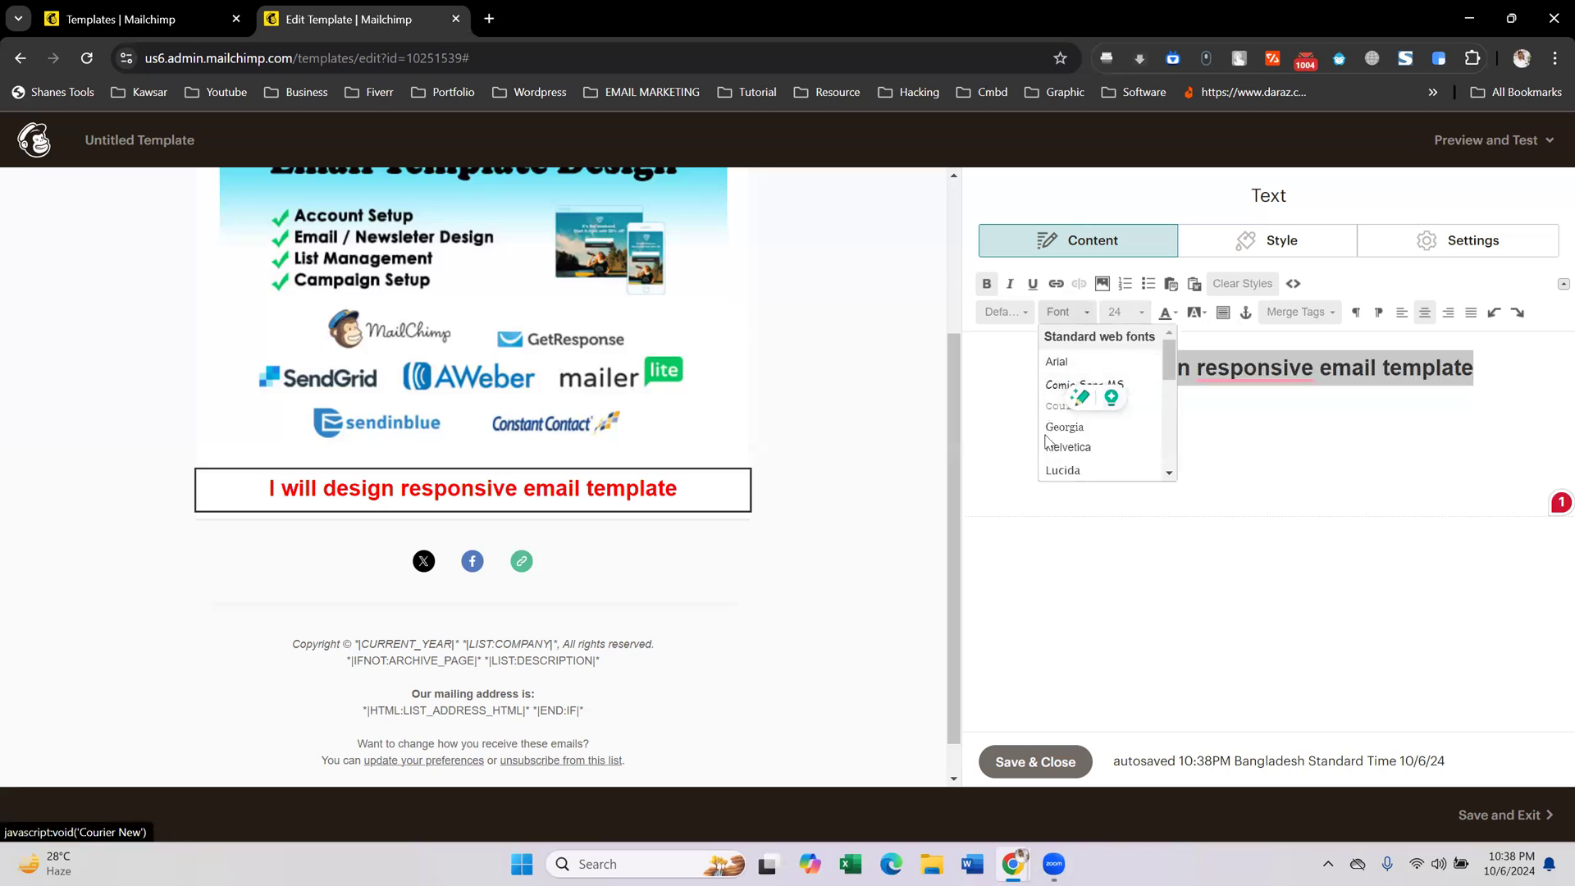
click(1127, 447)
click(1364, 423)
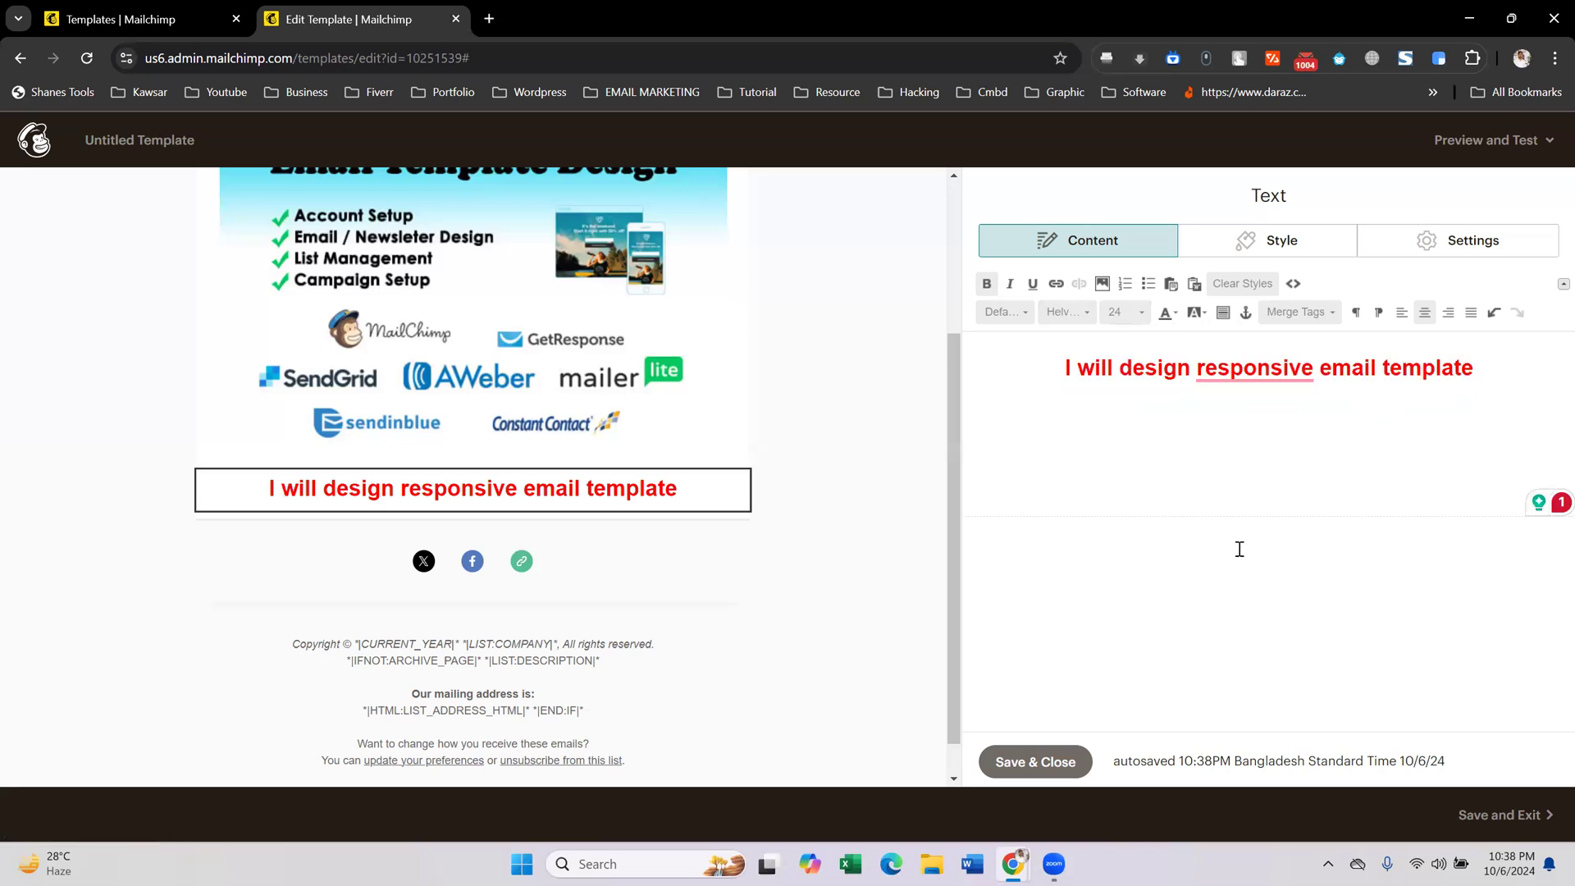
click(1043, 761)
- Copy the paragraph beginning "Email is also a great way" from the Email Template Live preview, and add a new Text block below the red heading
click(168, 20)
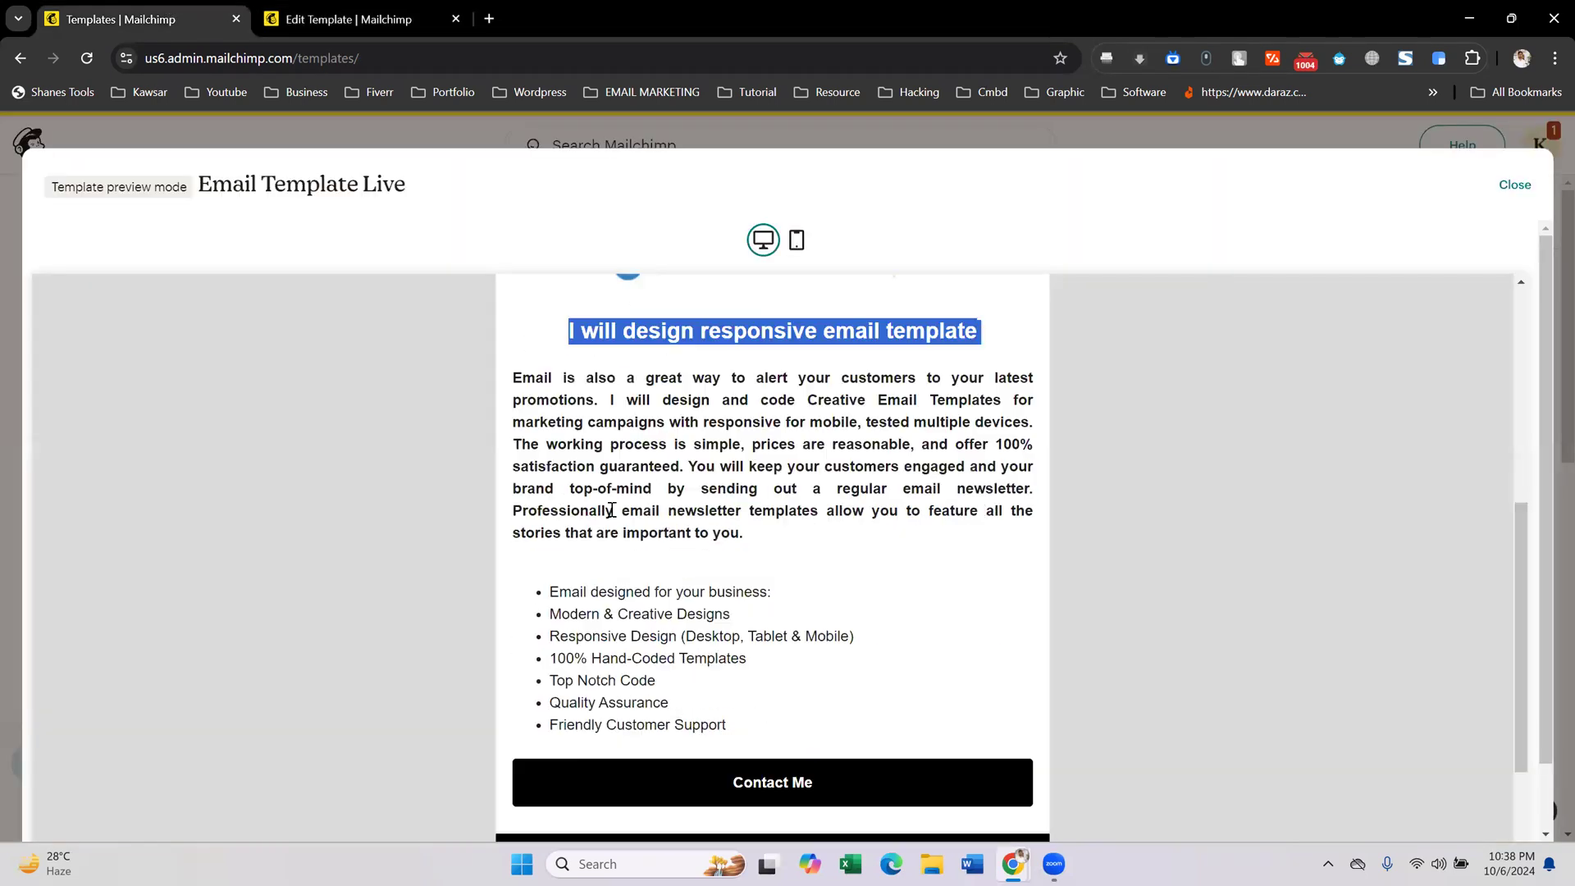
triple_click(605, 482)
key(ctrl+c)
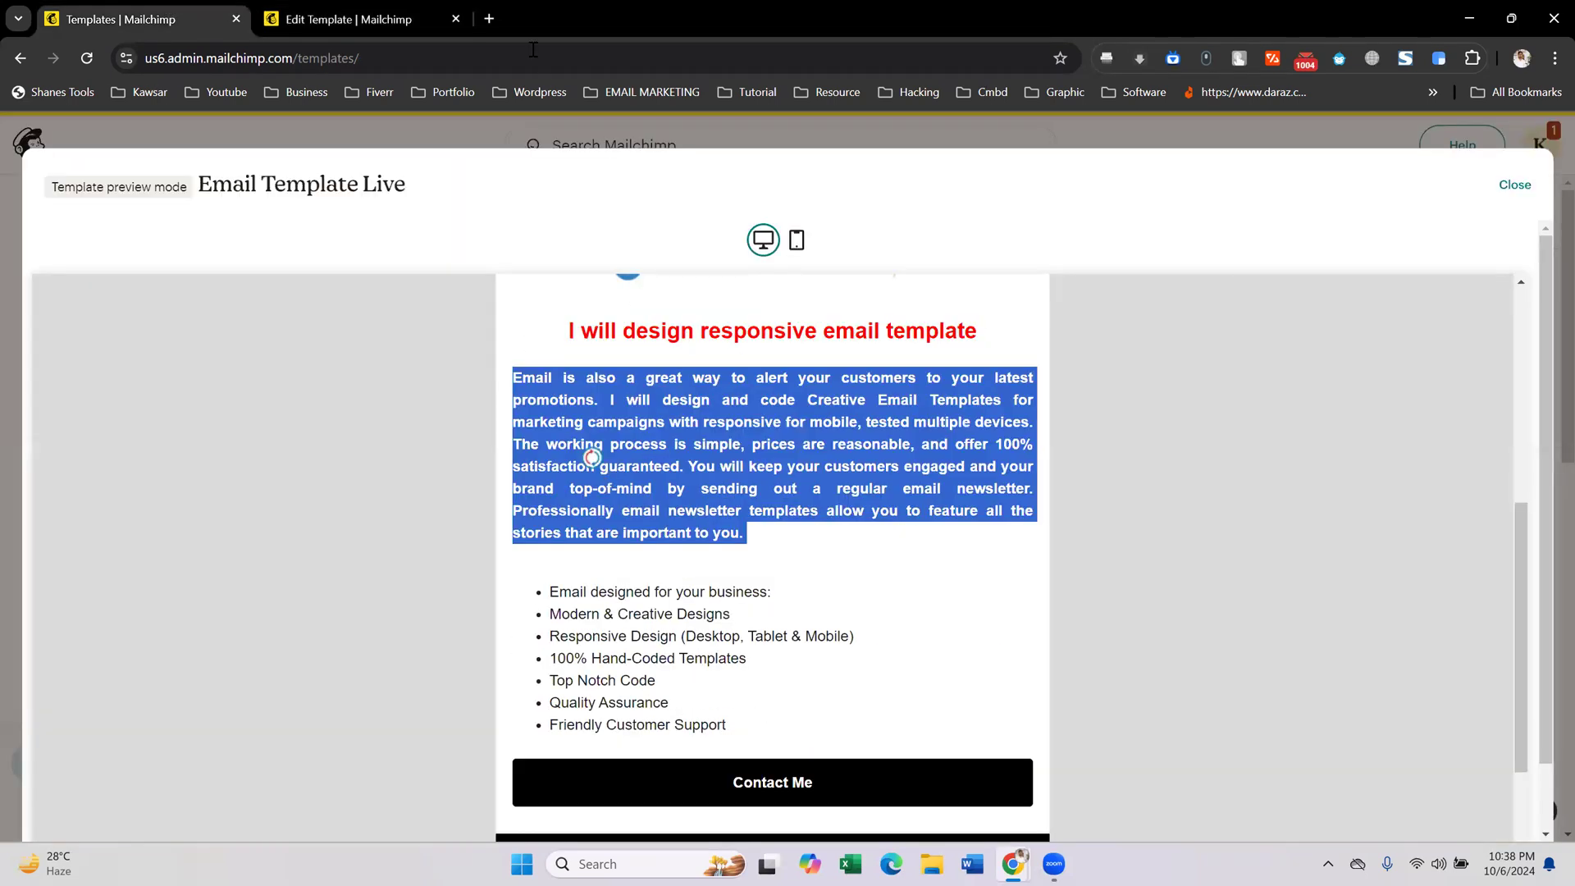
click(348, 19)
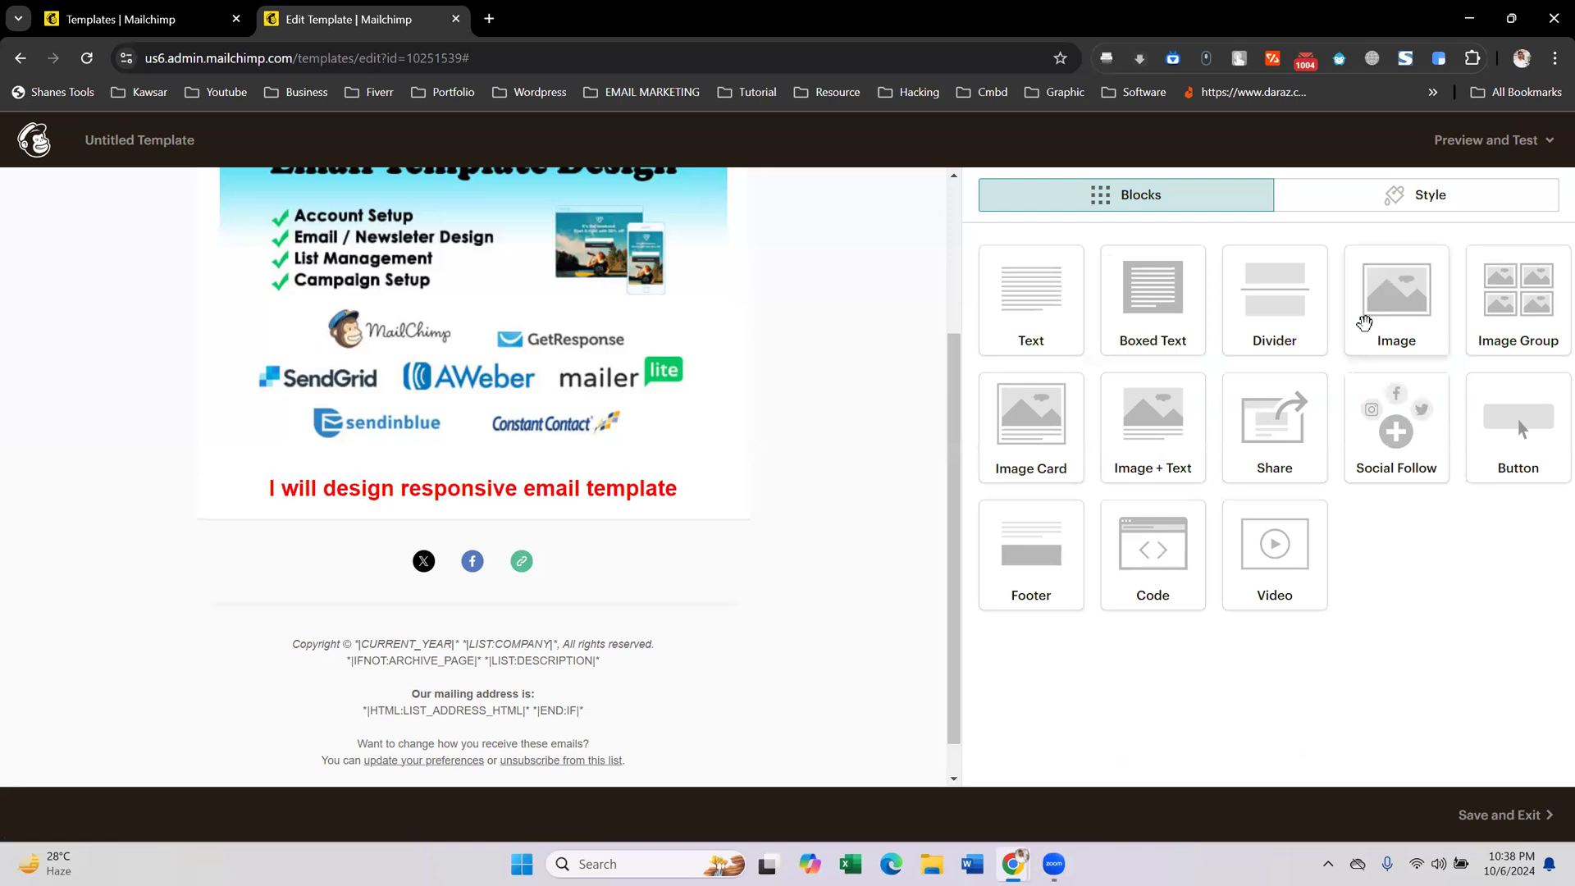
drag(1055, 331, 751, 537)
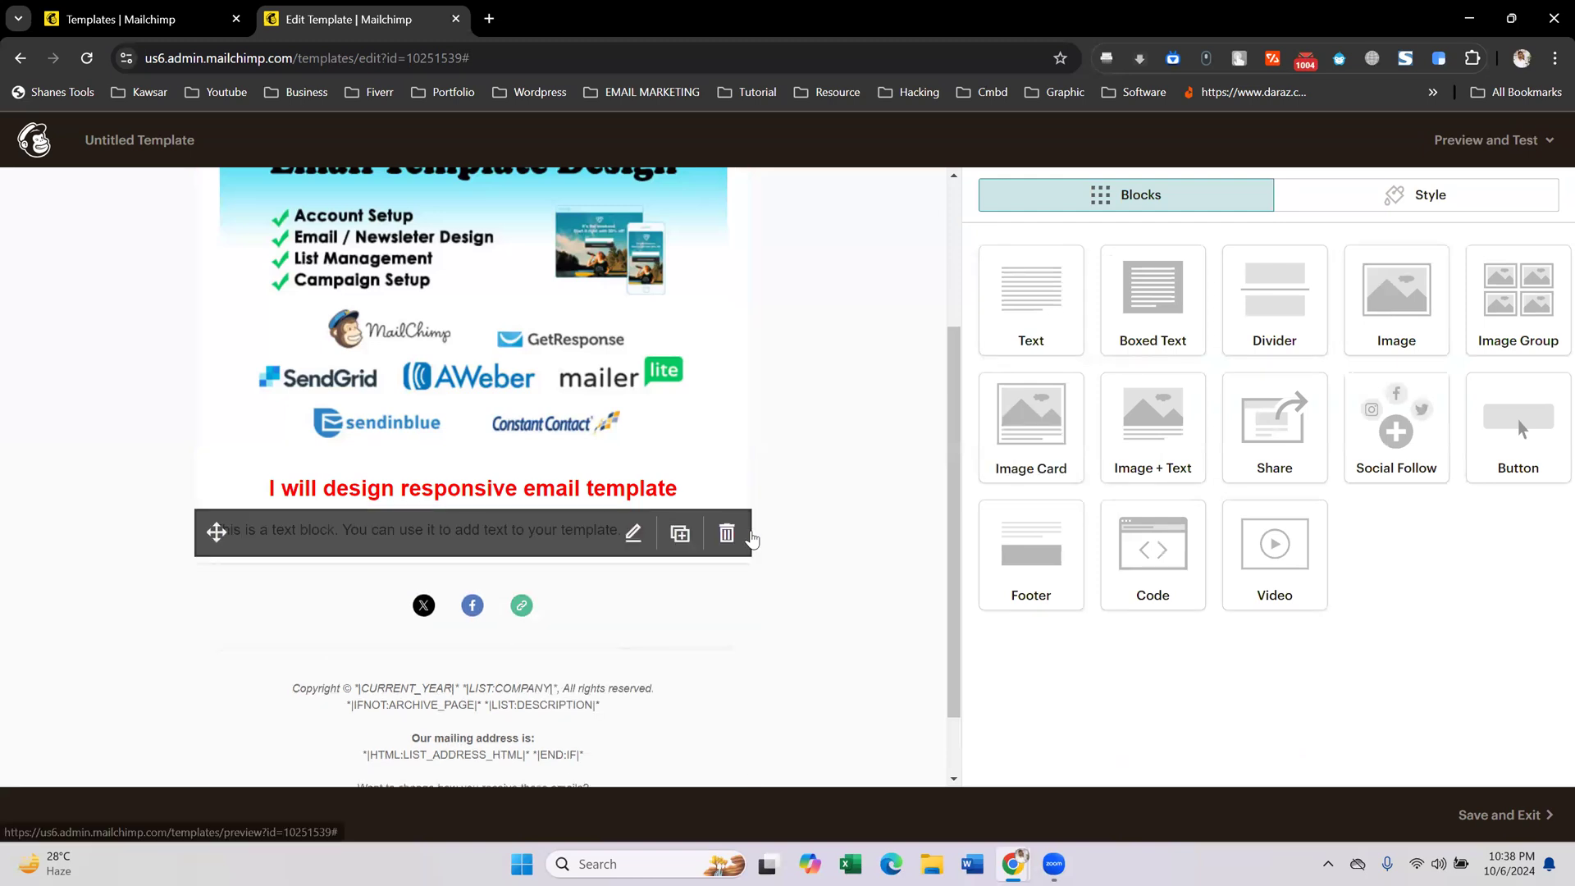
- Replace the placeholder in the text block below the red heading with the copied paragraph beginning "Email is also a great way"
triple_click(1205, 386)
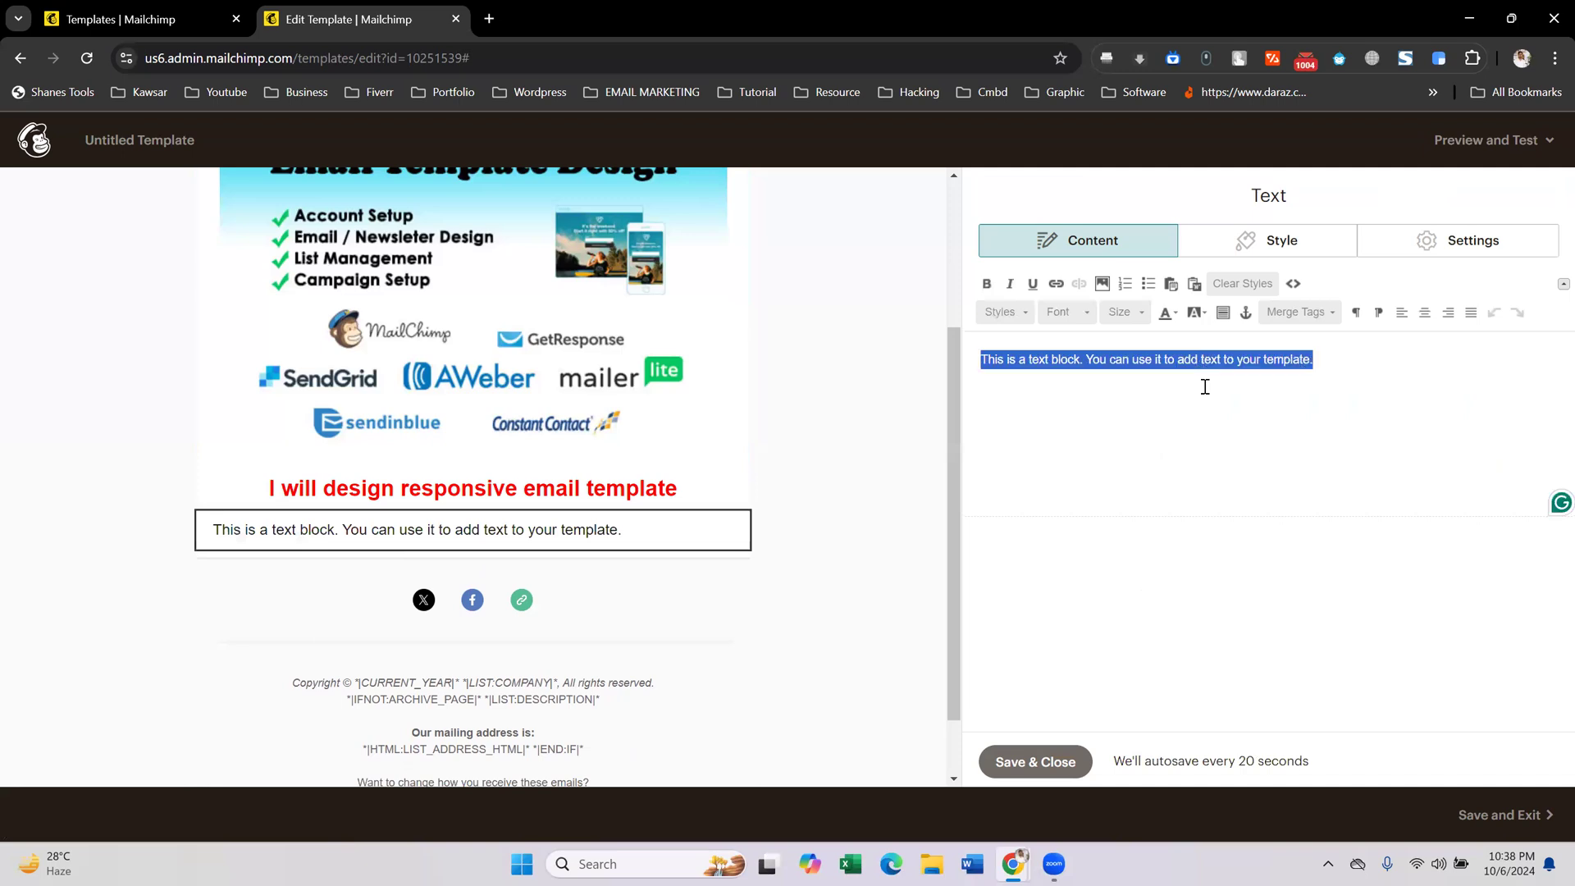
key(BackSpace)
key(ctrl+v)
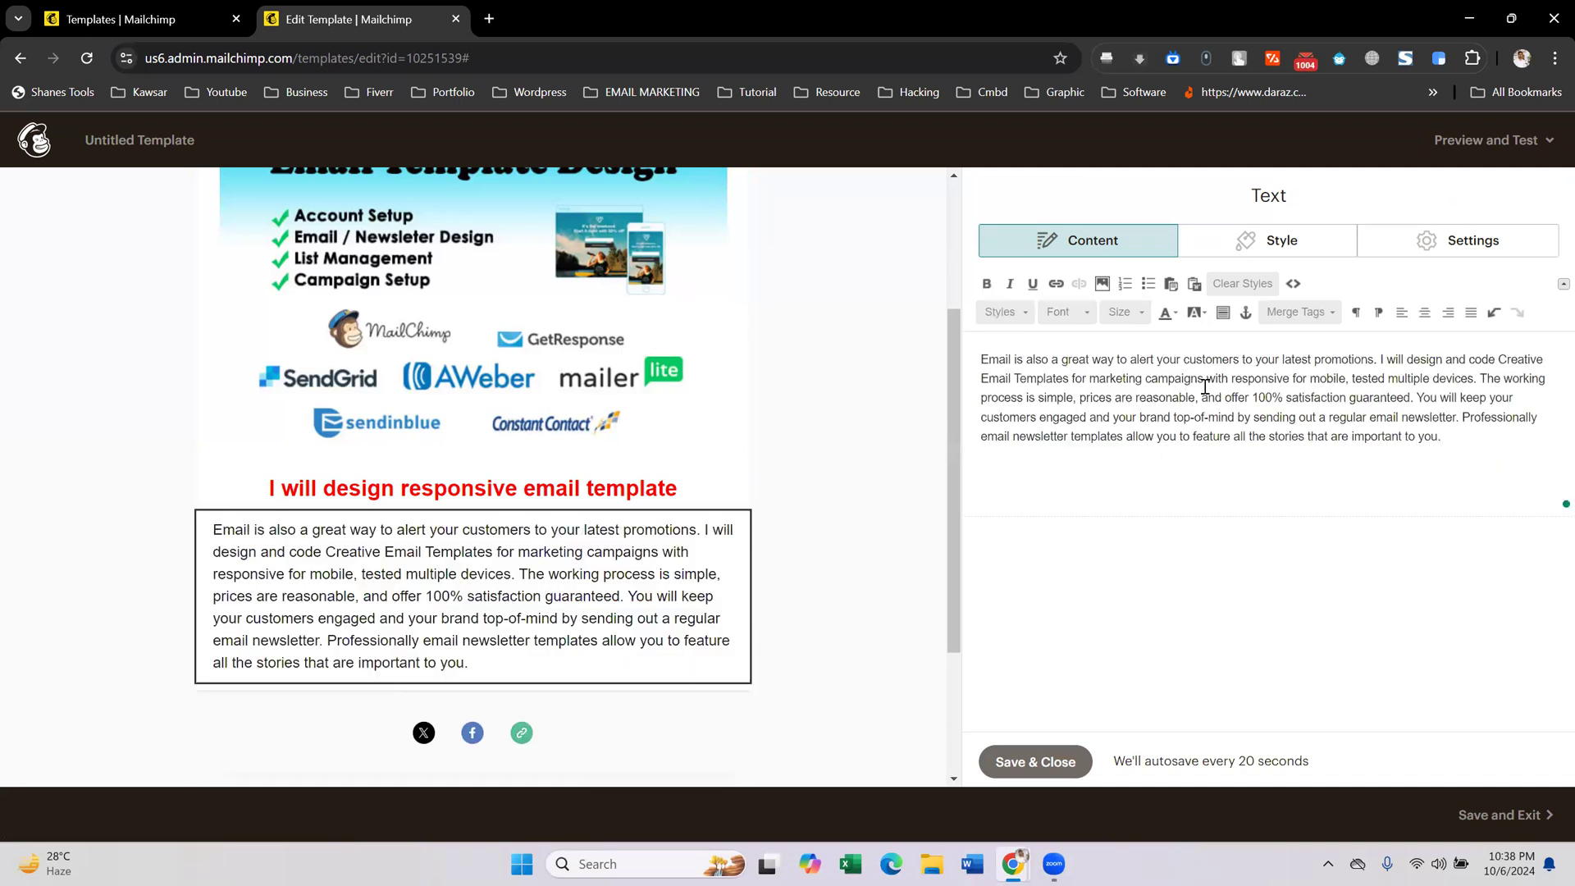
- Justify the "Email is also a great way" paragraph and set its font size to 18
triple_click(1204, 386)
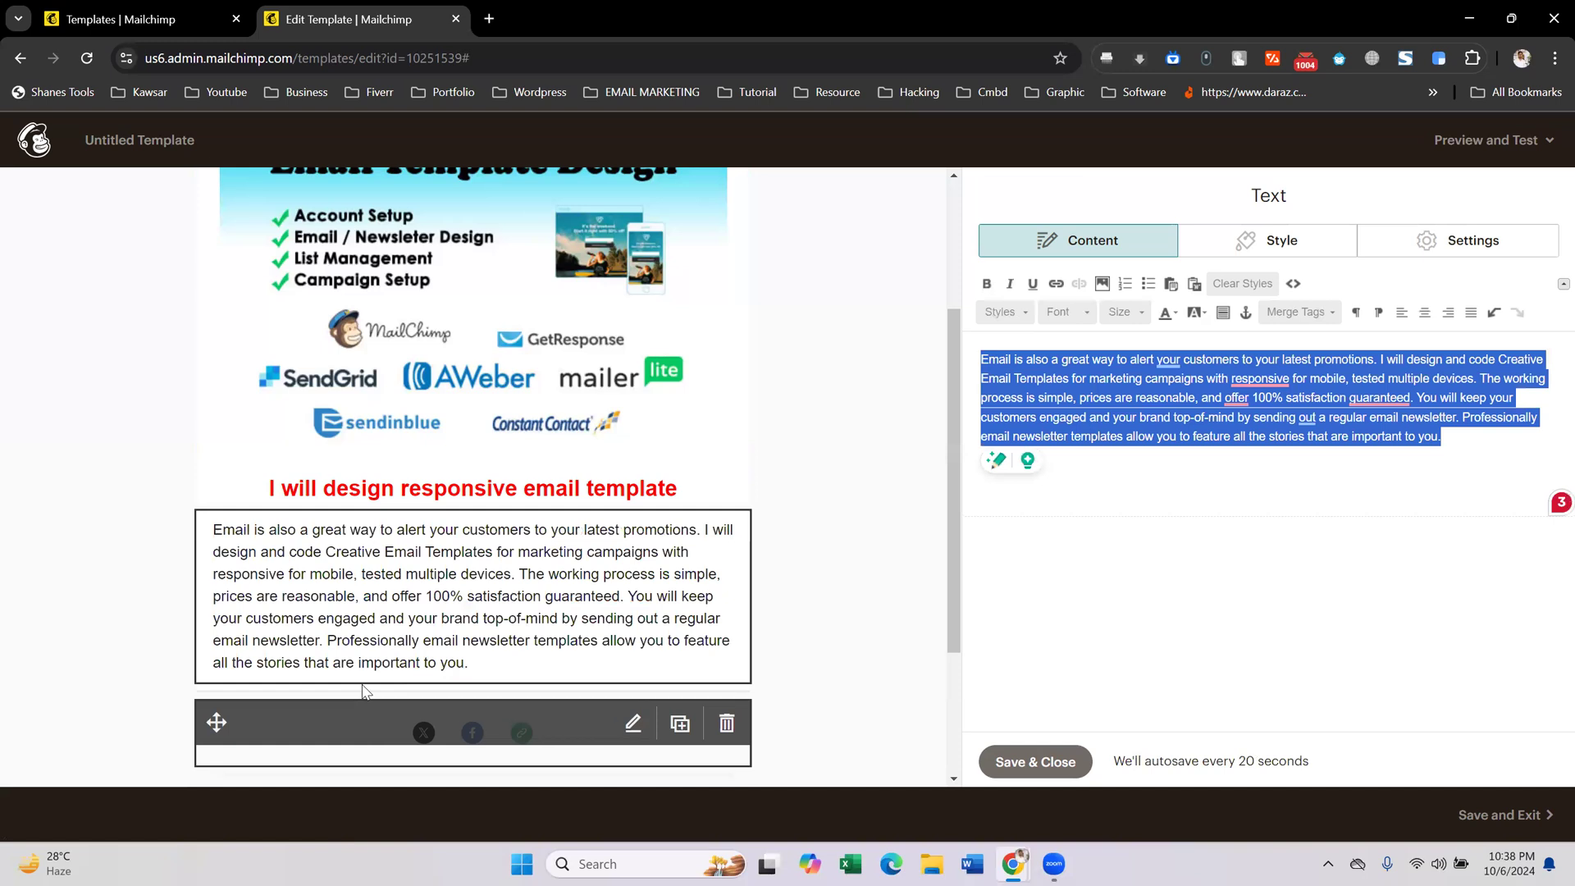
click(1471, 313)
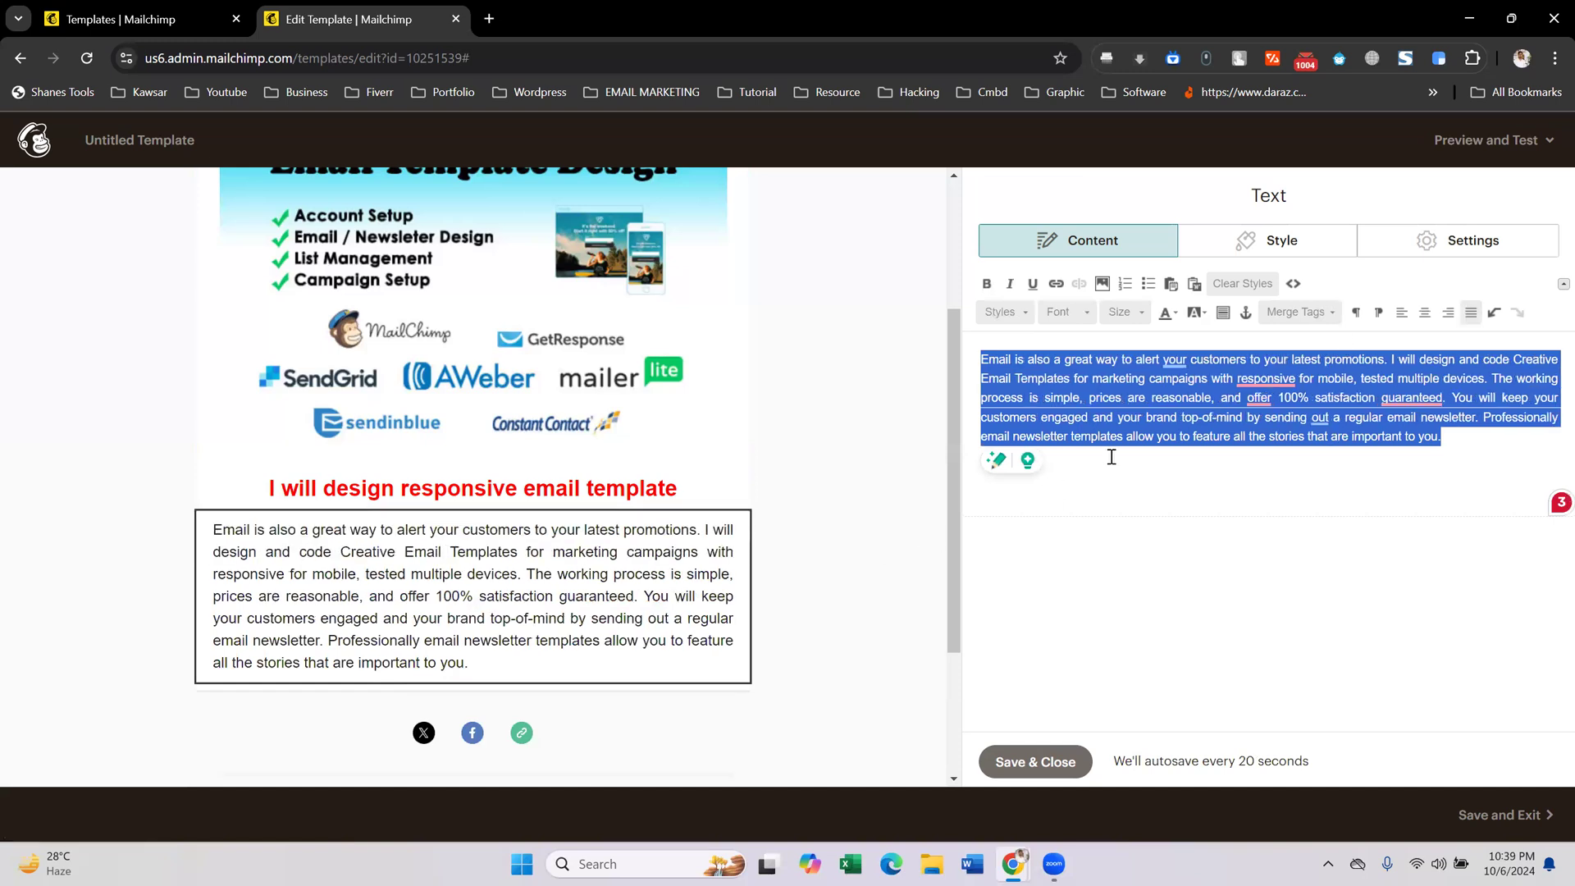
click(1141, 314)
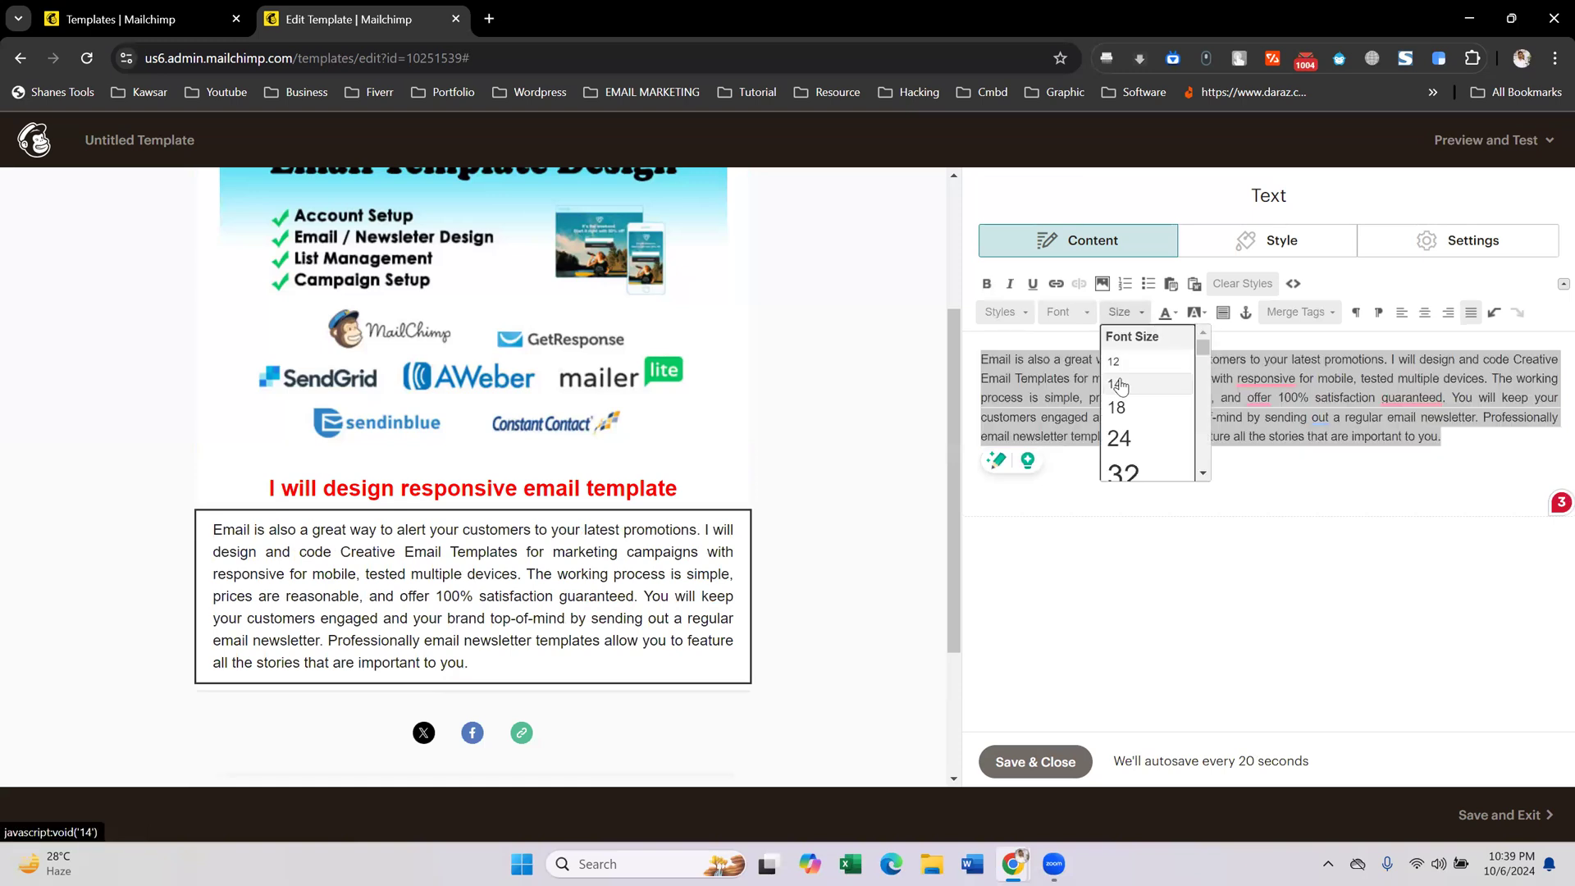
click(1120, 410)
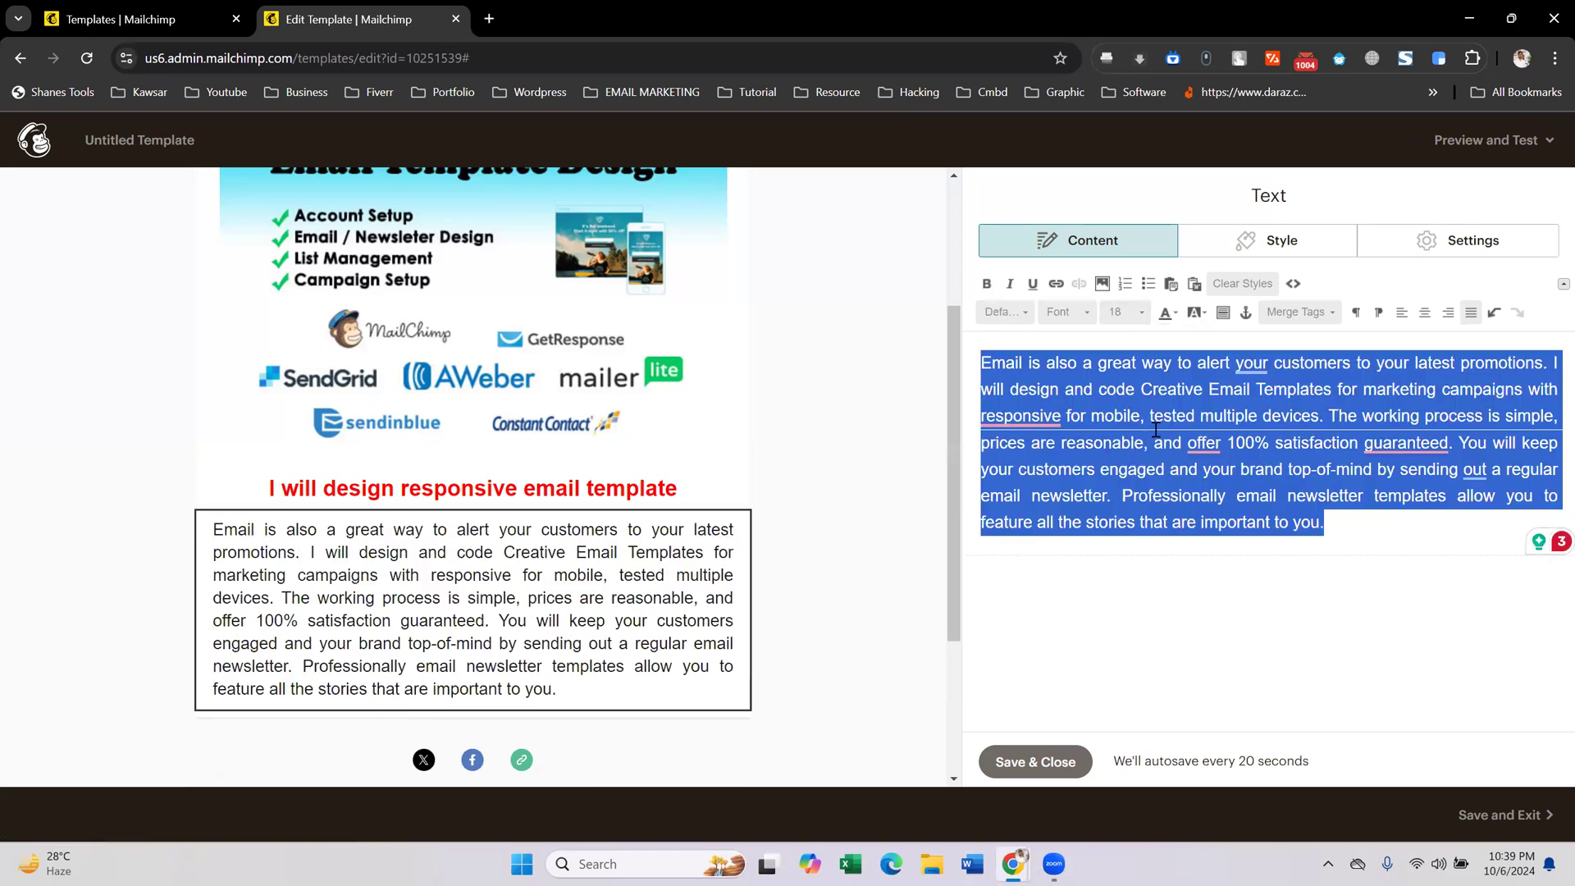
click(1142, 454)
key(F5)
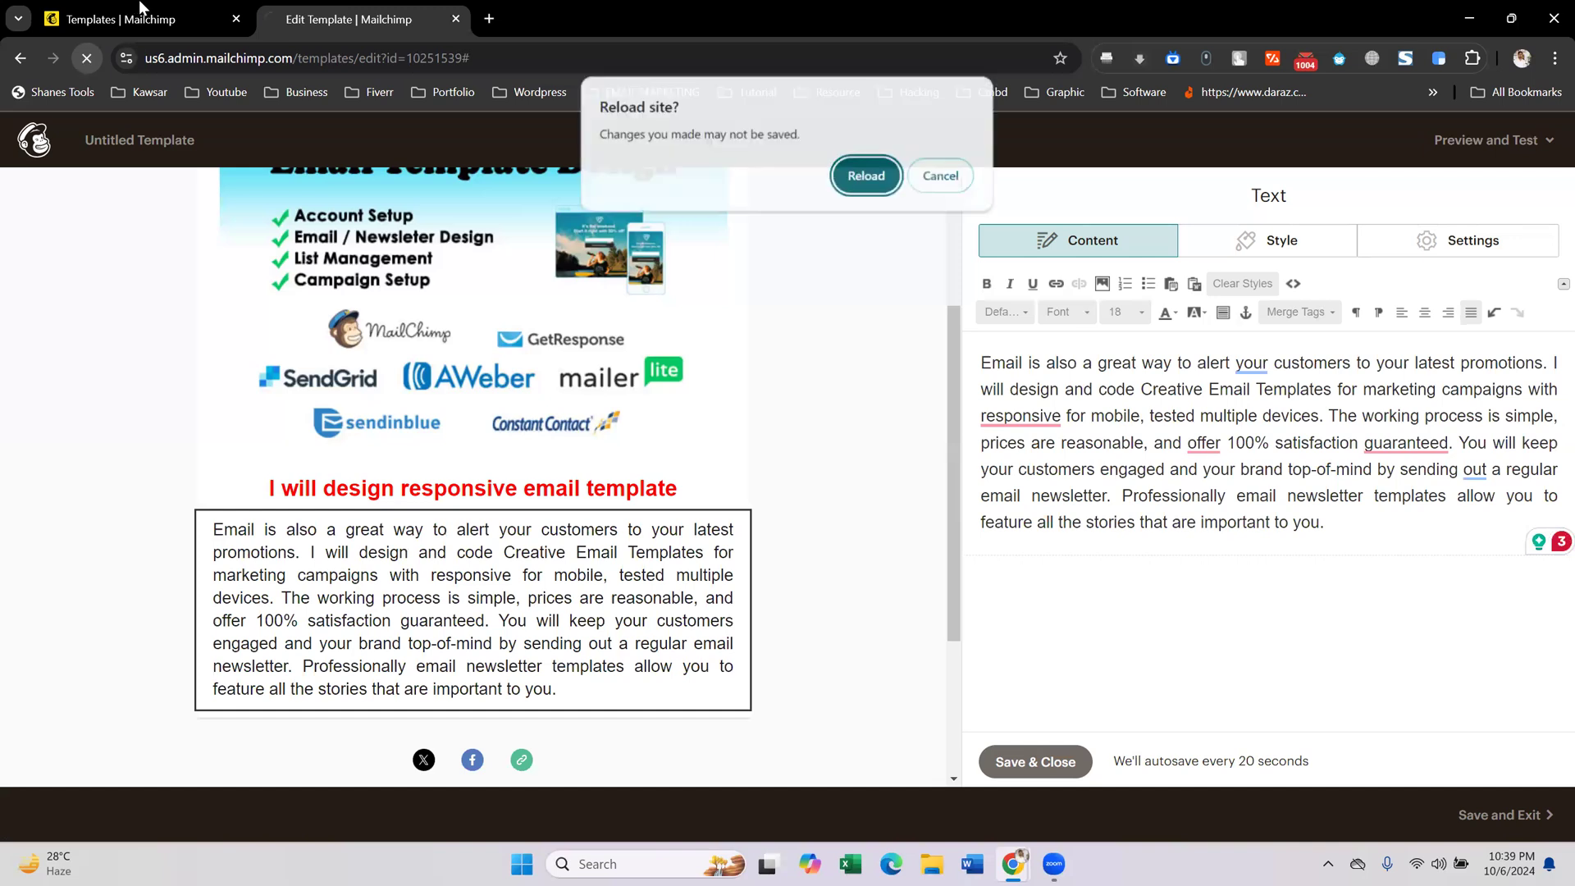
click(940, 175)
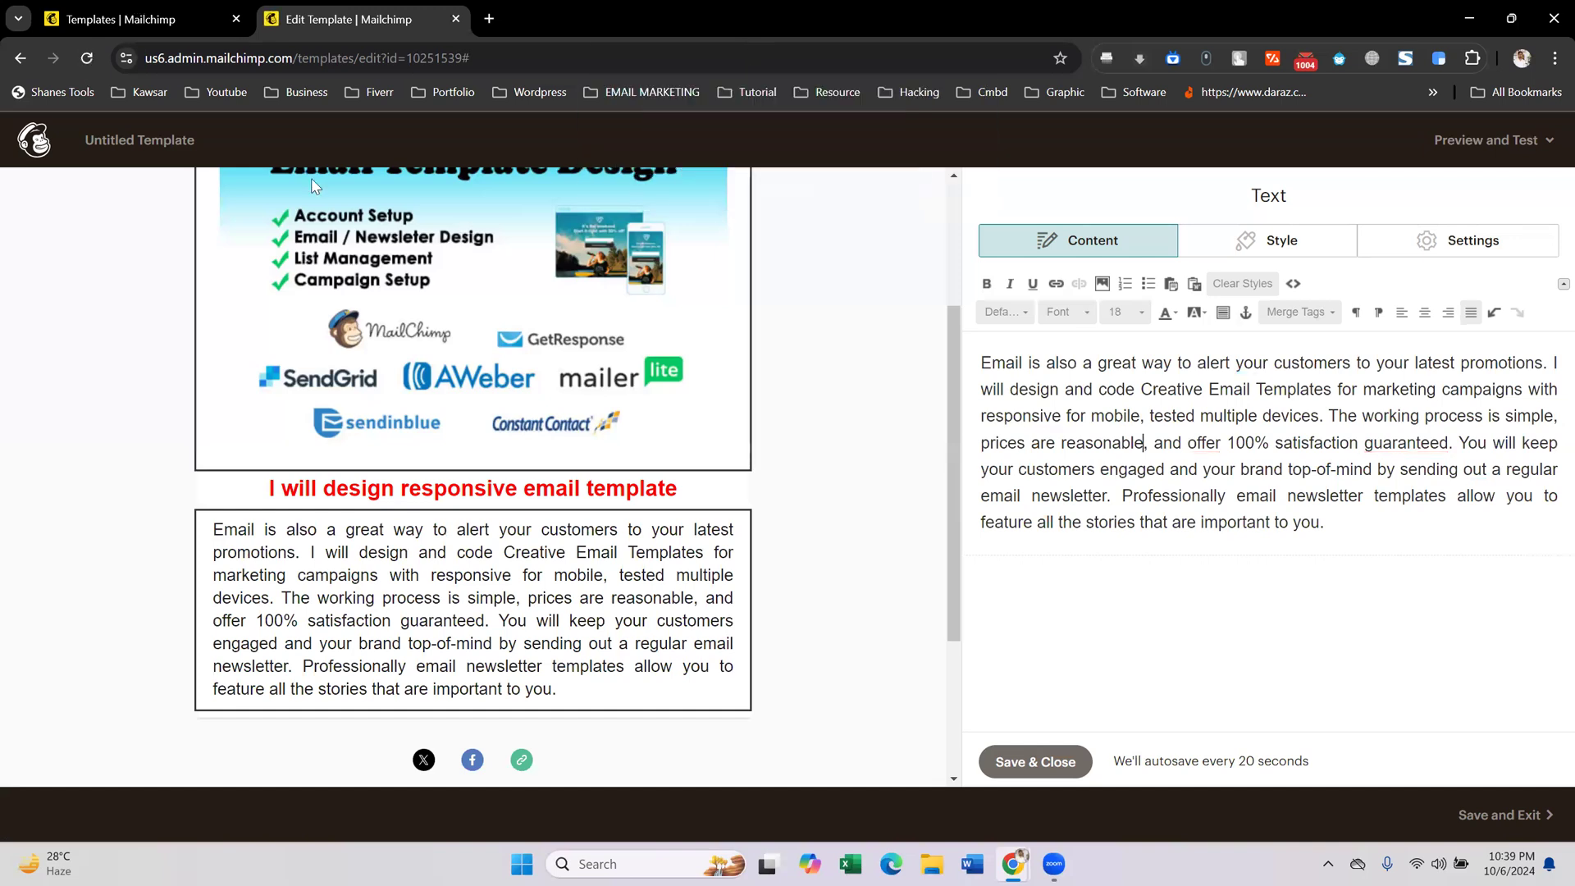
- Copy the bulleted list beginning "Email designed for your business:" from the Email Template Live preview, and save and close the paragraph's text block
click(139, 19)
scroll(595, 484, down, 2)
drag(725, 593, 554, 478)
key(ctrl+c)
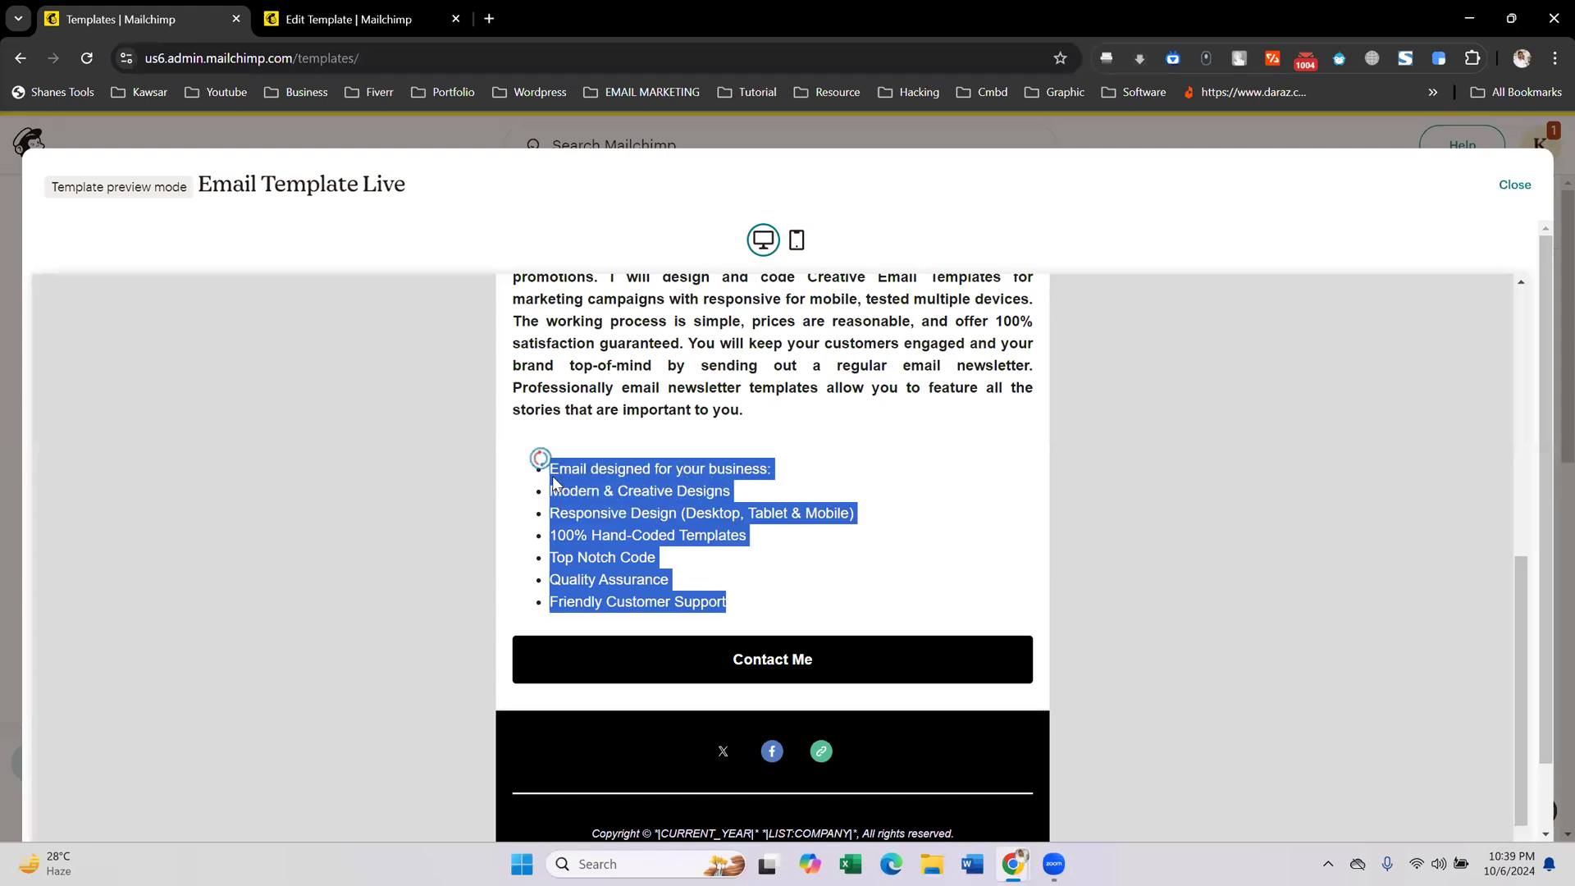
click(366, 11)
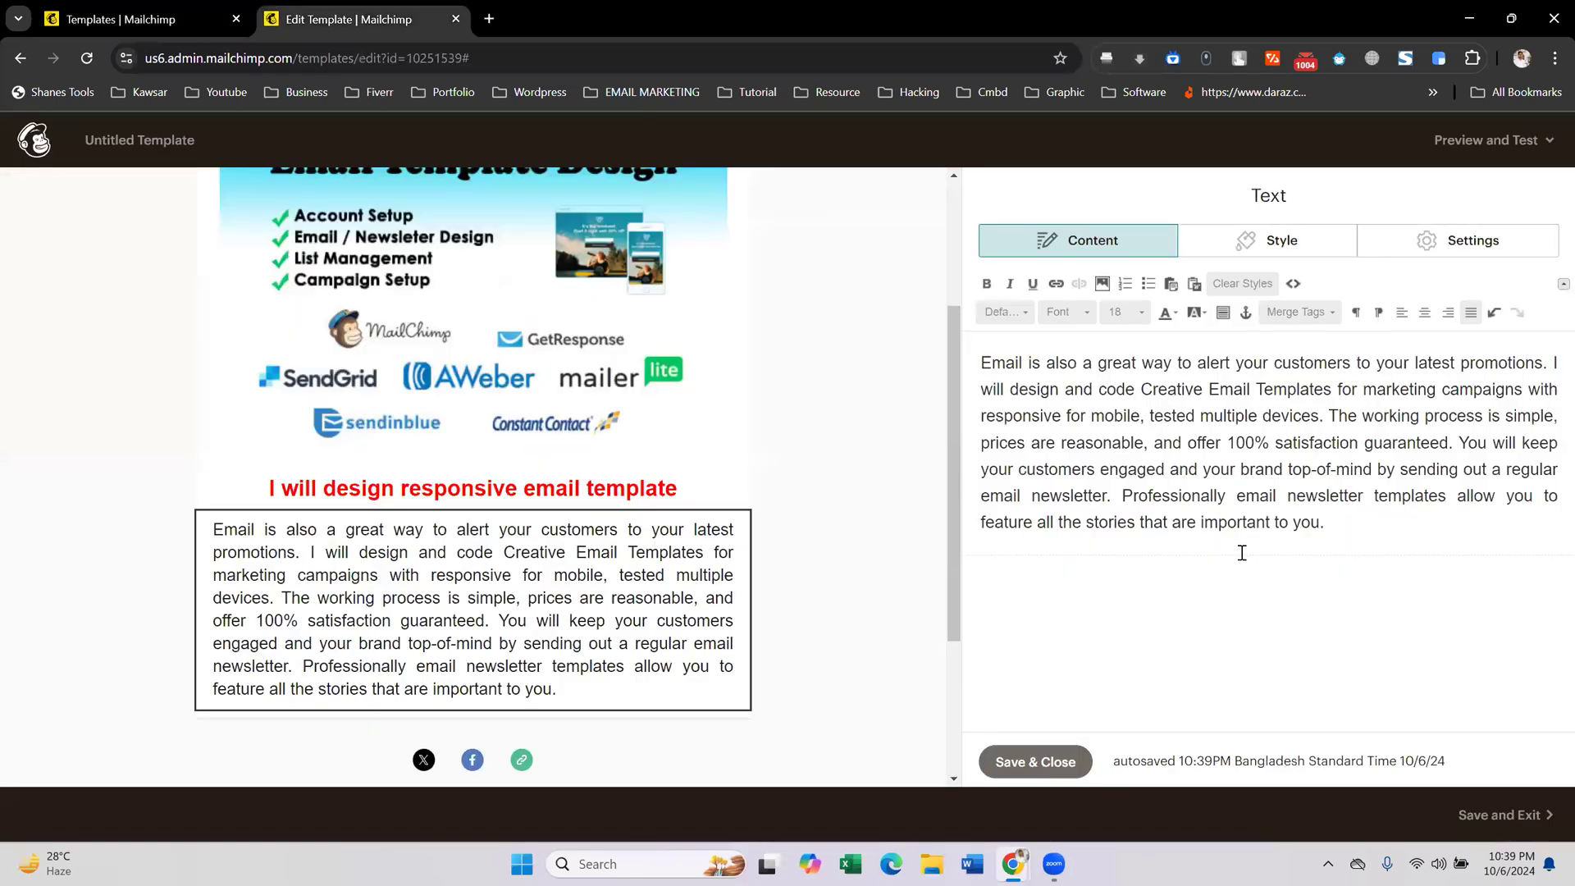
click(1035, 762)
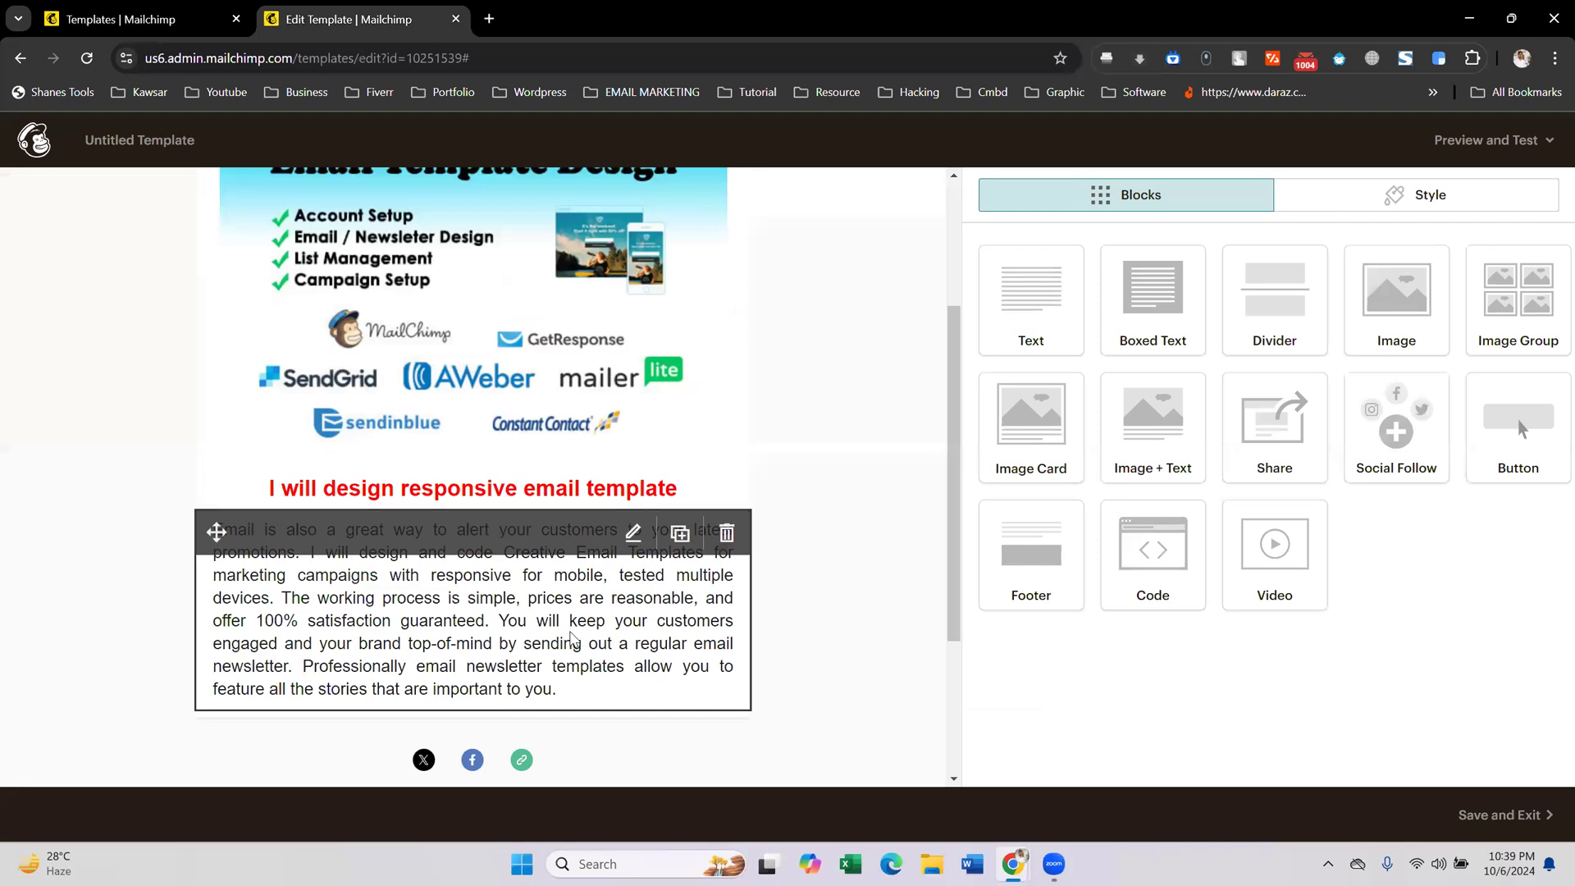
- Add a Text block below the paragraph and replace its placeholder with the copied "Email designed for your business:" list
drag(1043, 319, 743, 482)
drag(710, 626, 712, 628)
triple_click(1301, 386)
key(BackSpace)
key(ctrl+v)
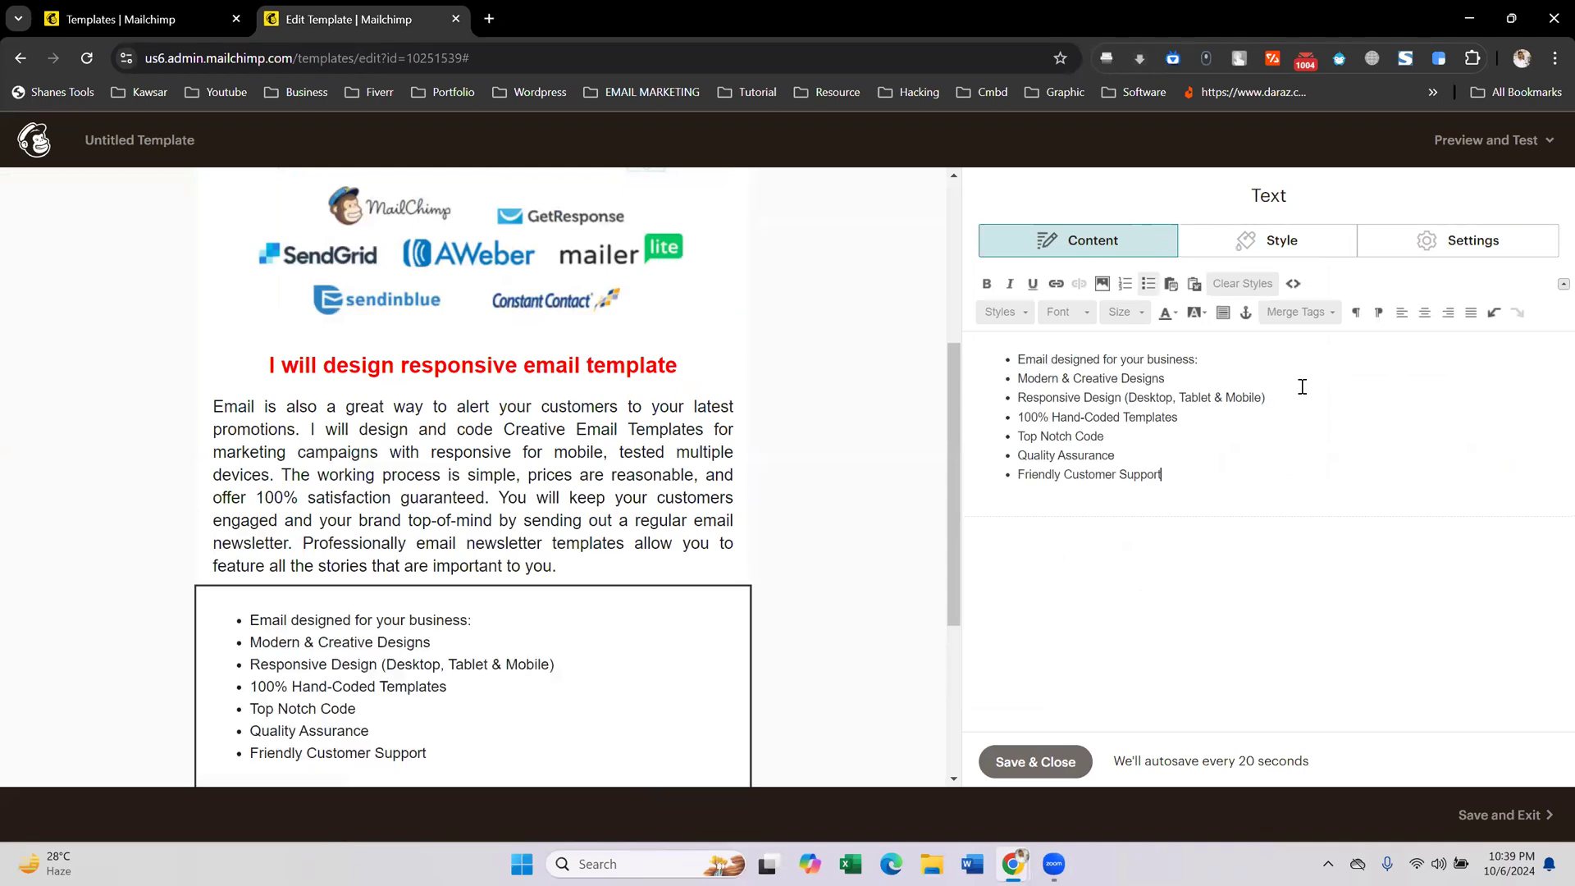
- Replace the list with a plain-text copy of itself, format all its lines as bullets, and save and close the block
drag(1171, 474, 1007, 357)
key(ctrl+c)
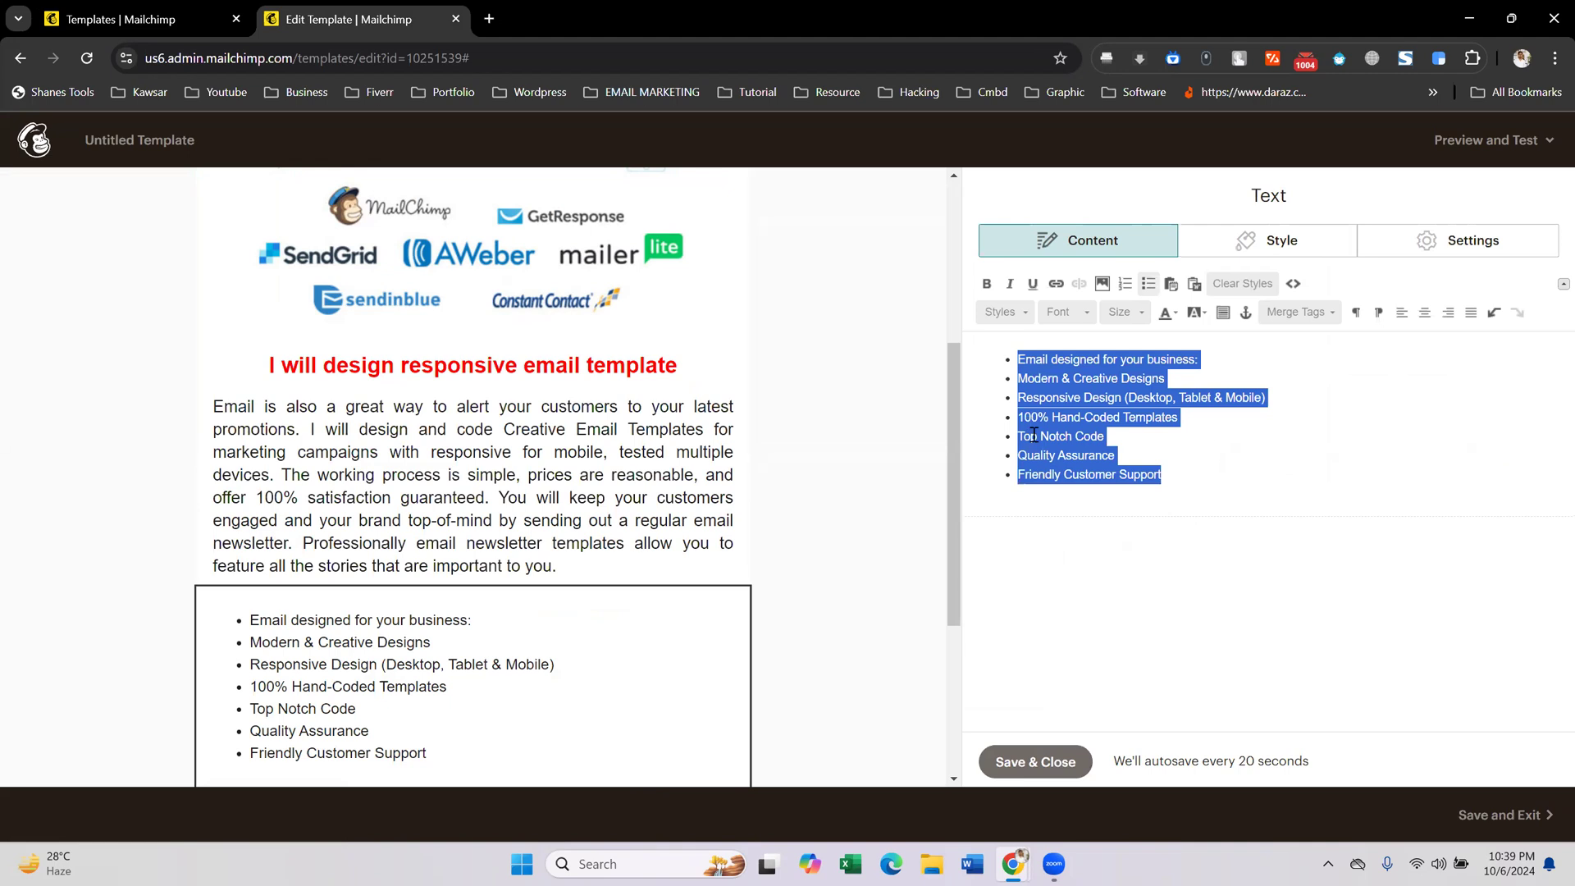
key(BackSpace)
key(ctrl+shift+v)
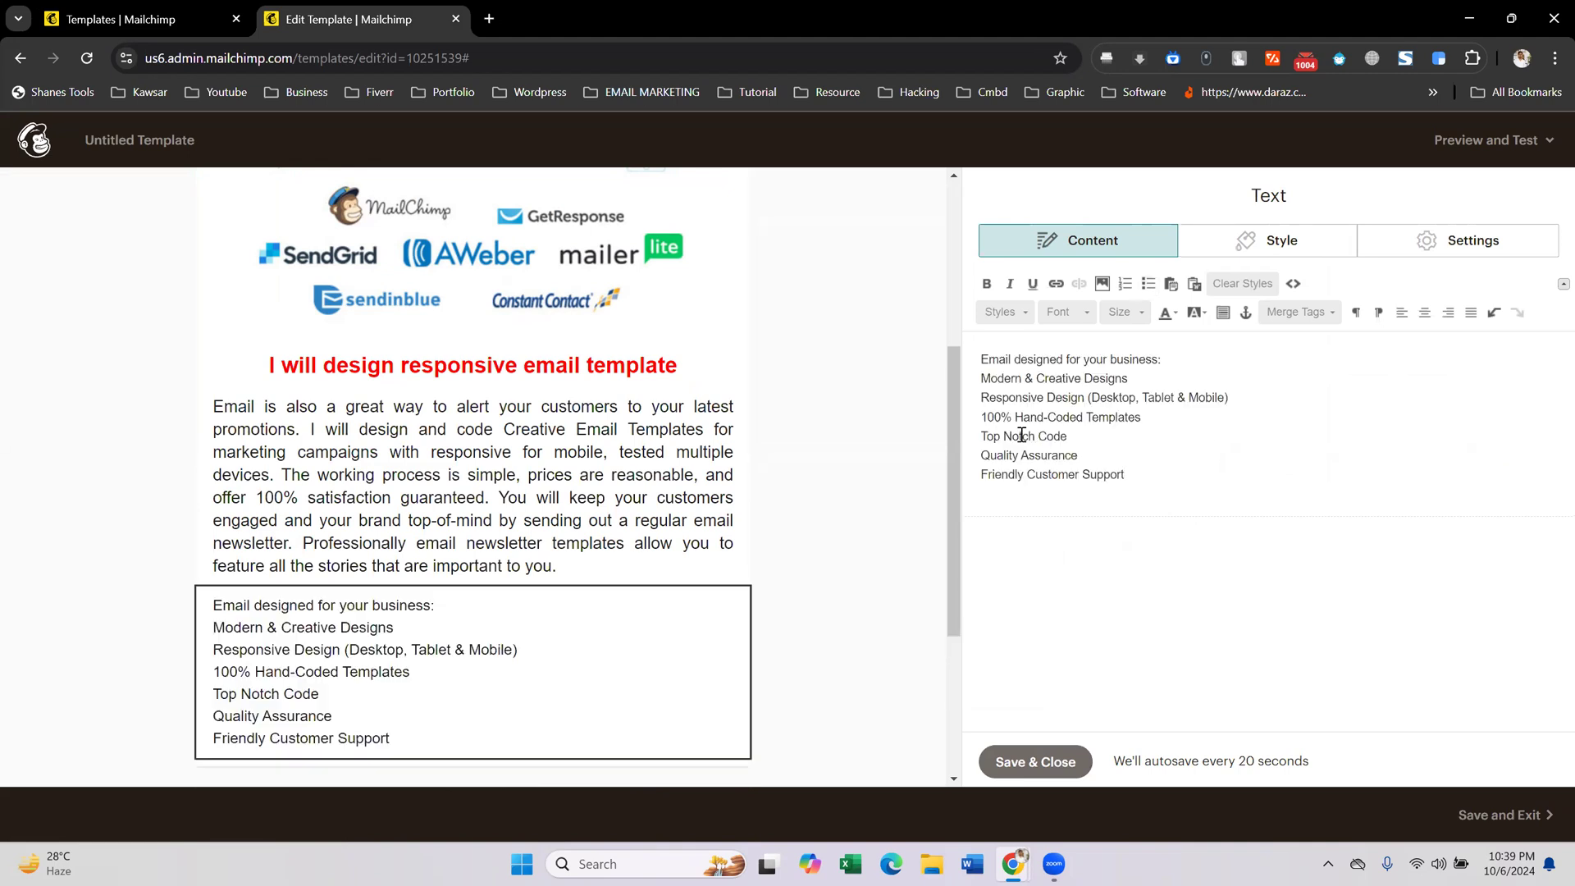
key(ctrl+a)
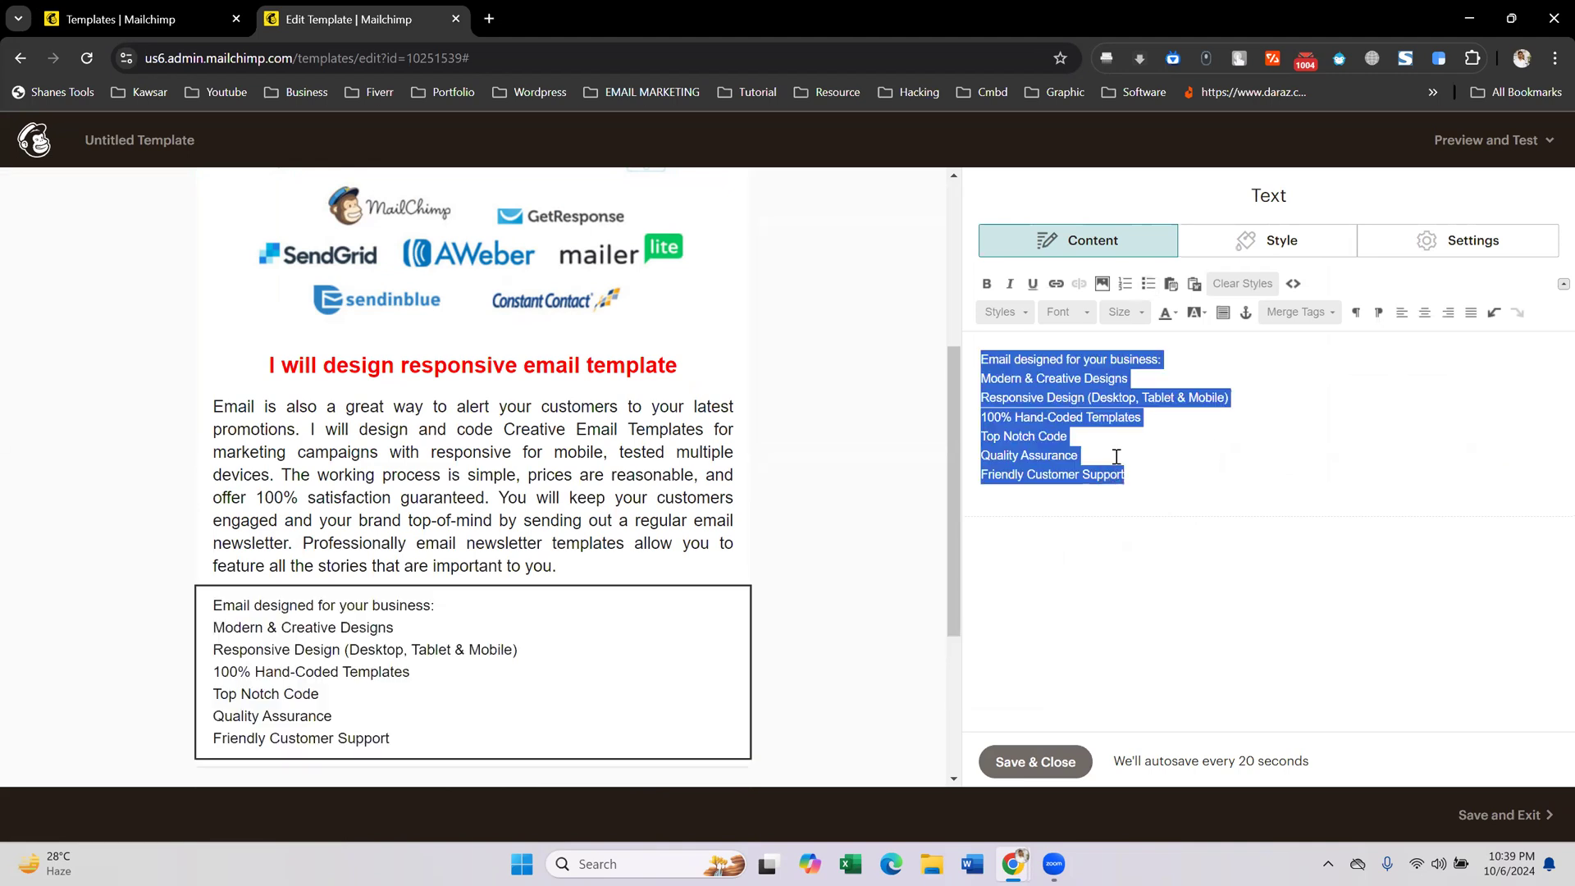
click(1148, 284)
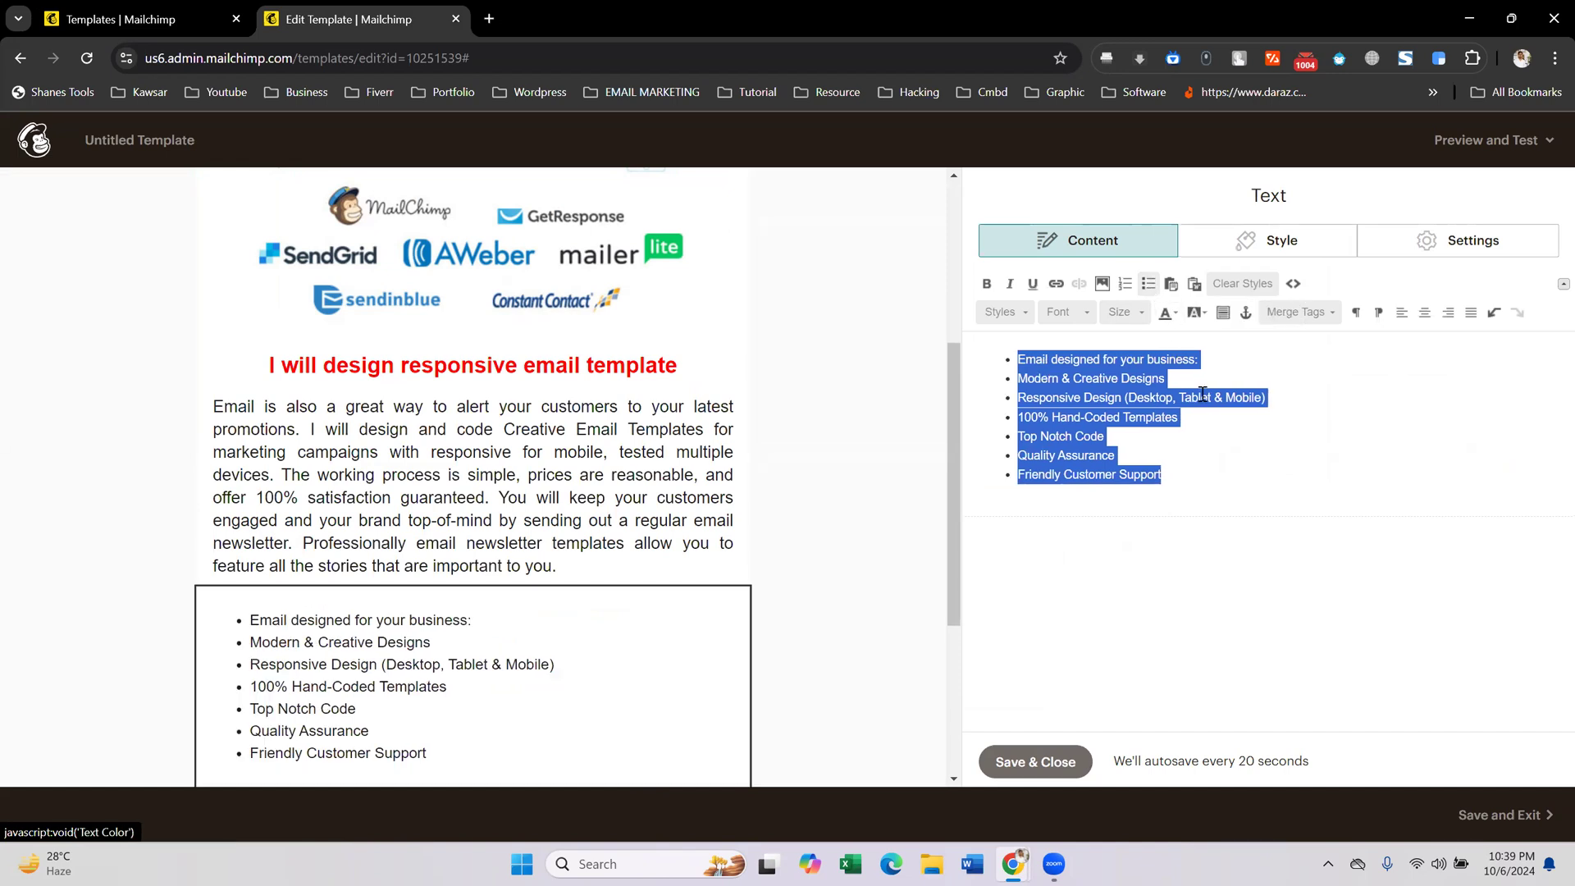
click(1186, 440)
scroll(677, 639, down, 3)
click(1203, 457)
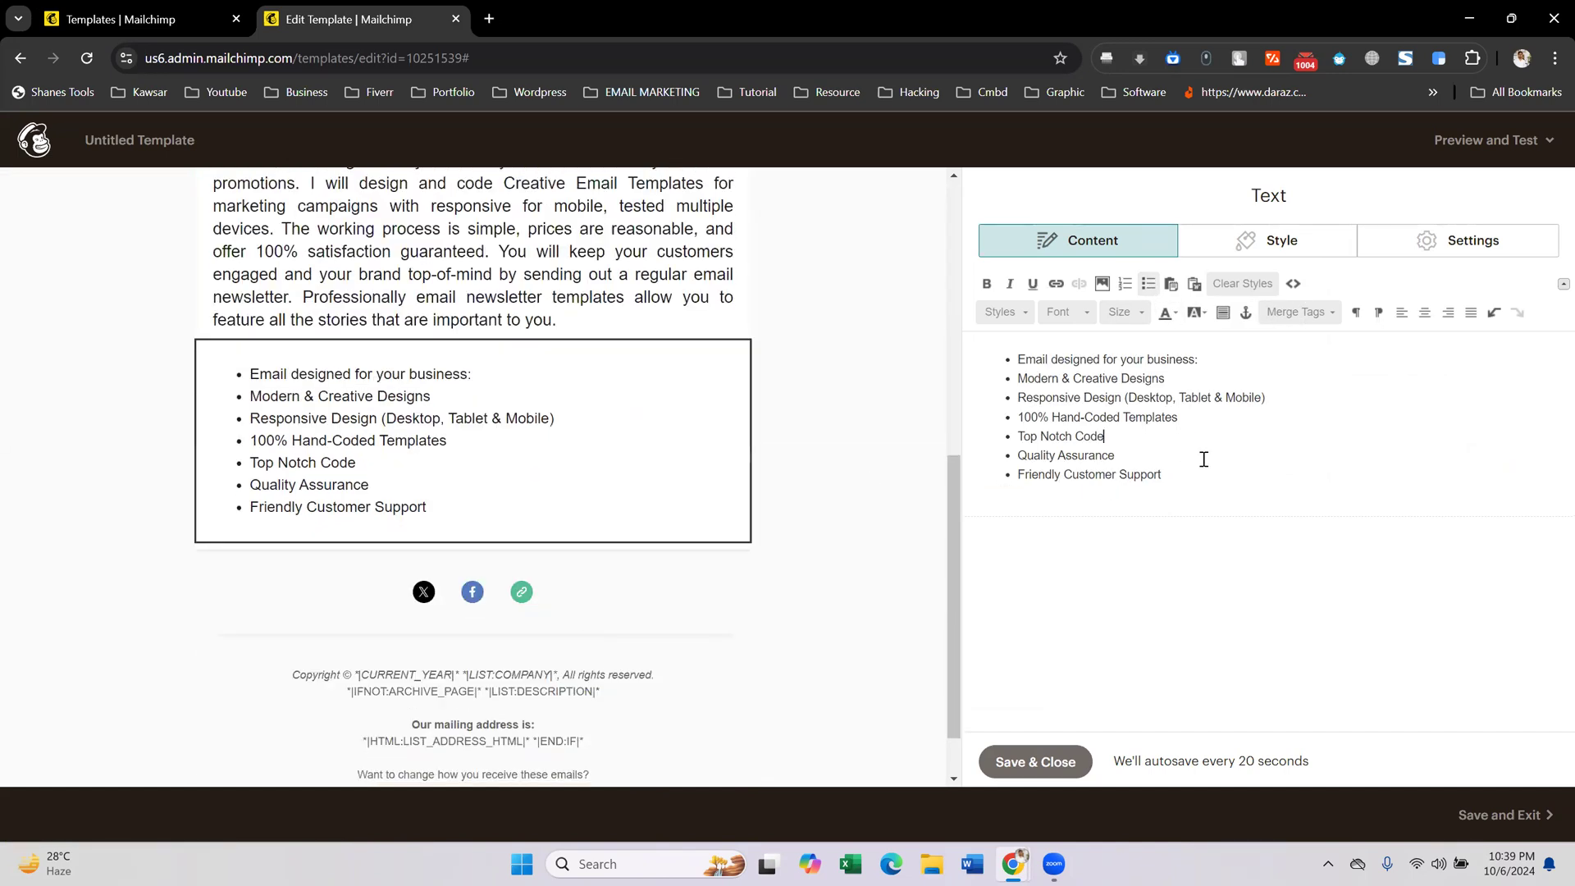
click(1035, 760)
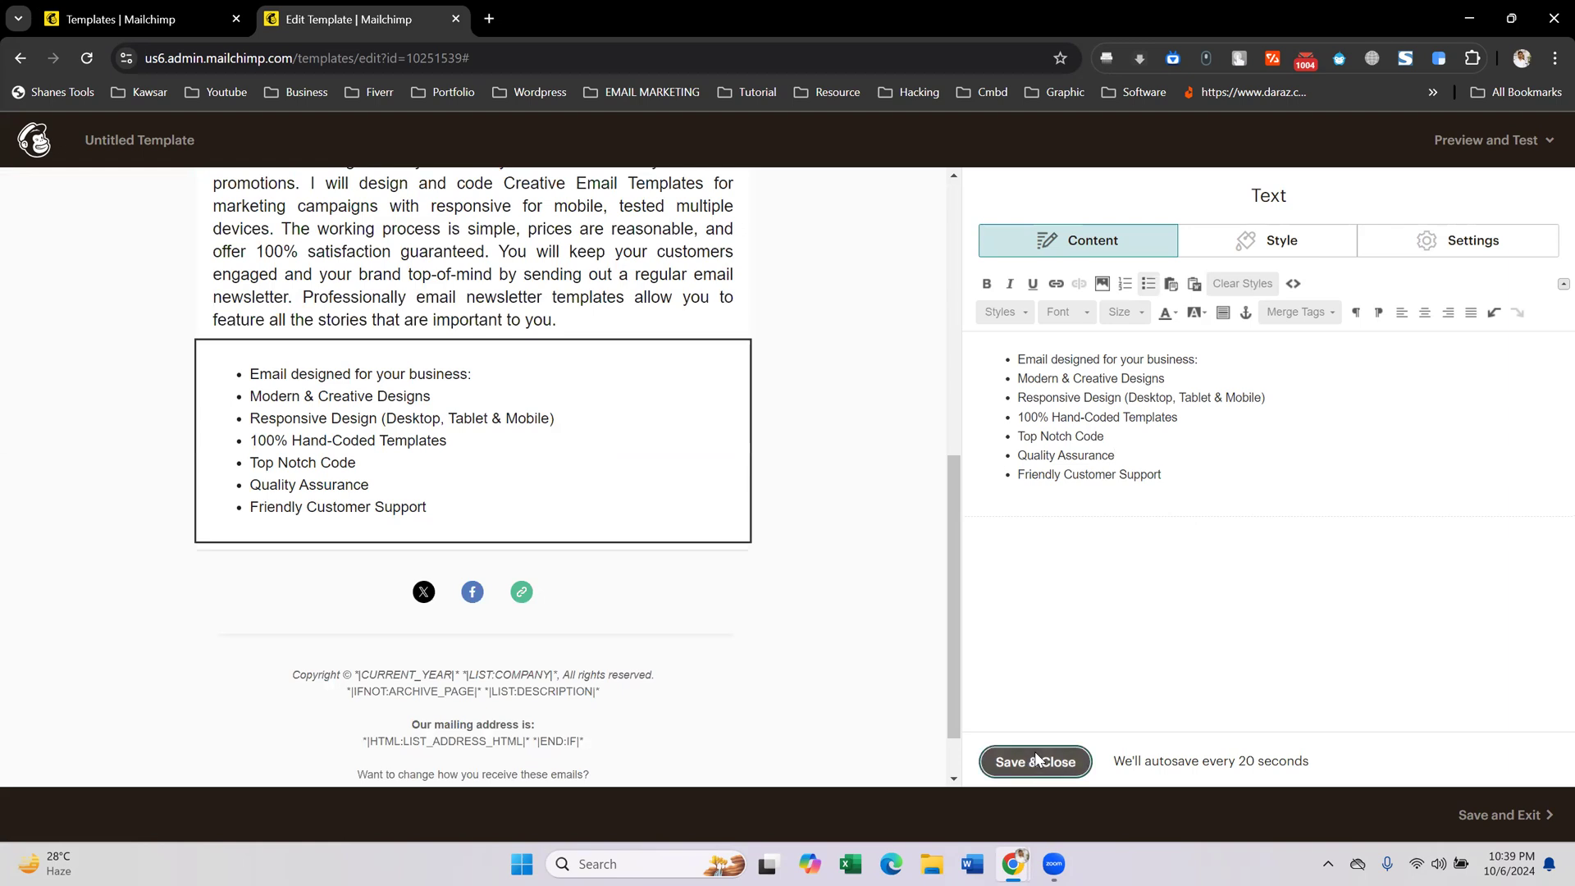
- Following the Email Template Live preview, add a Button block below the bulleted list and set its text to "Contact Me"
click(107, 10)
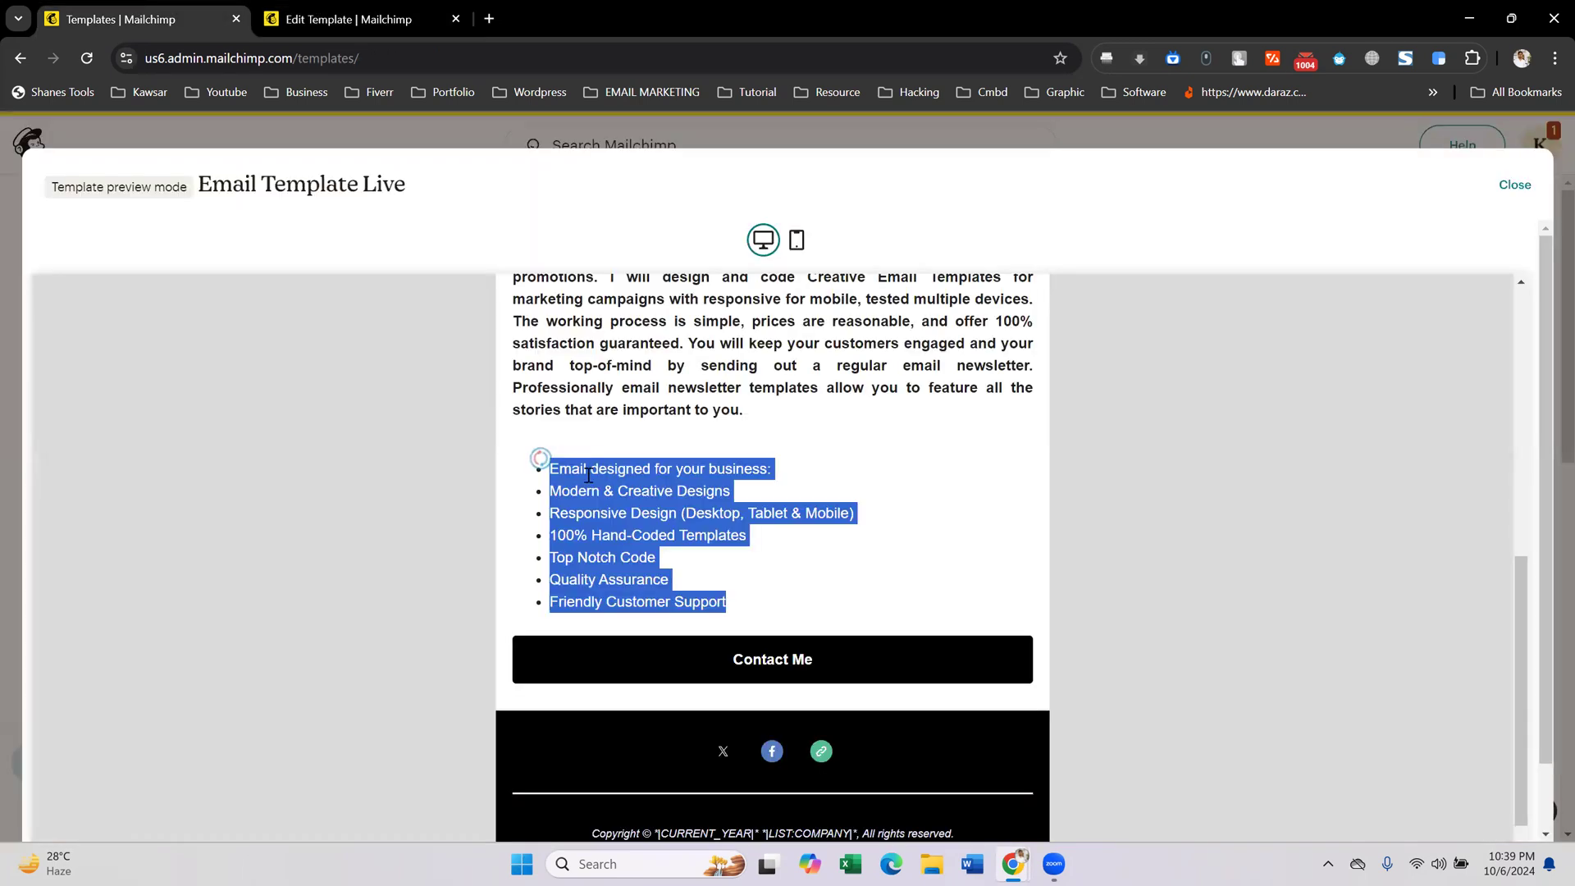
click(607, 484)
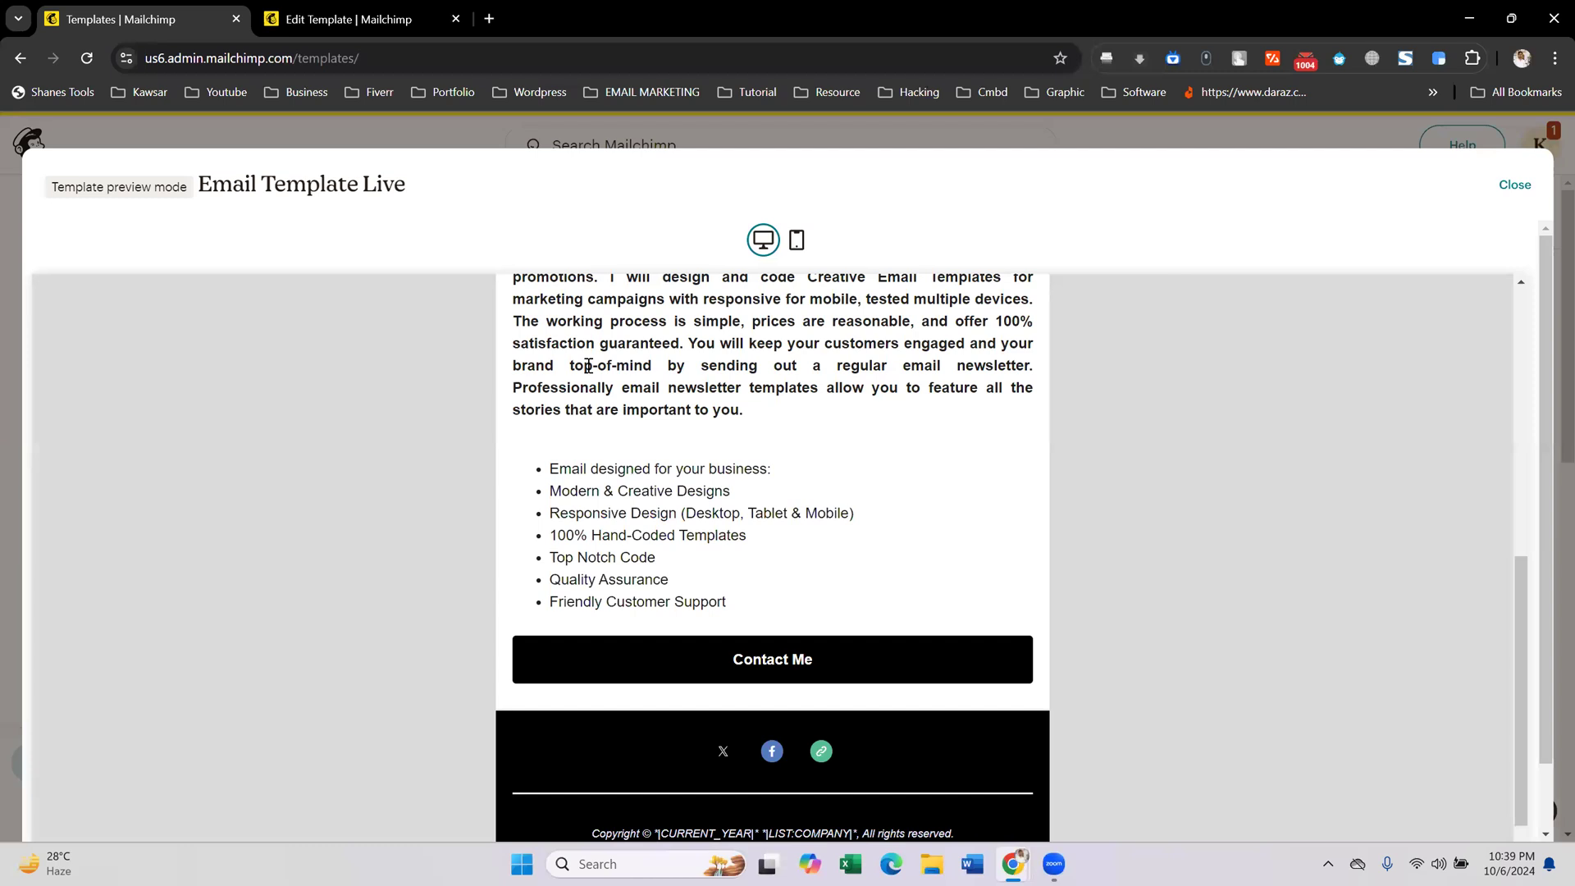
scroll(639, 494, down, 2)
scroll(641, 509, down, 1)
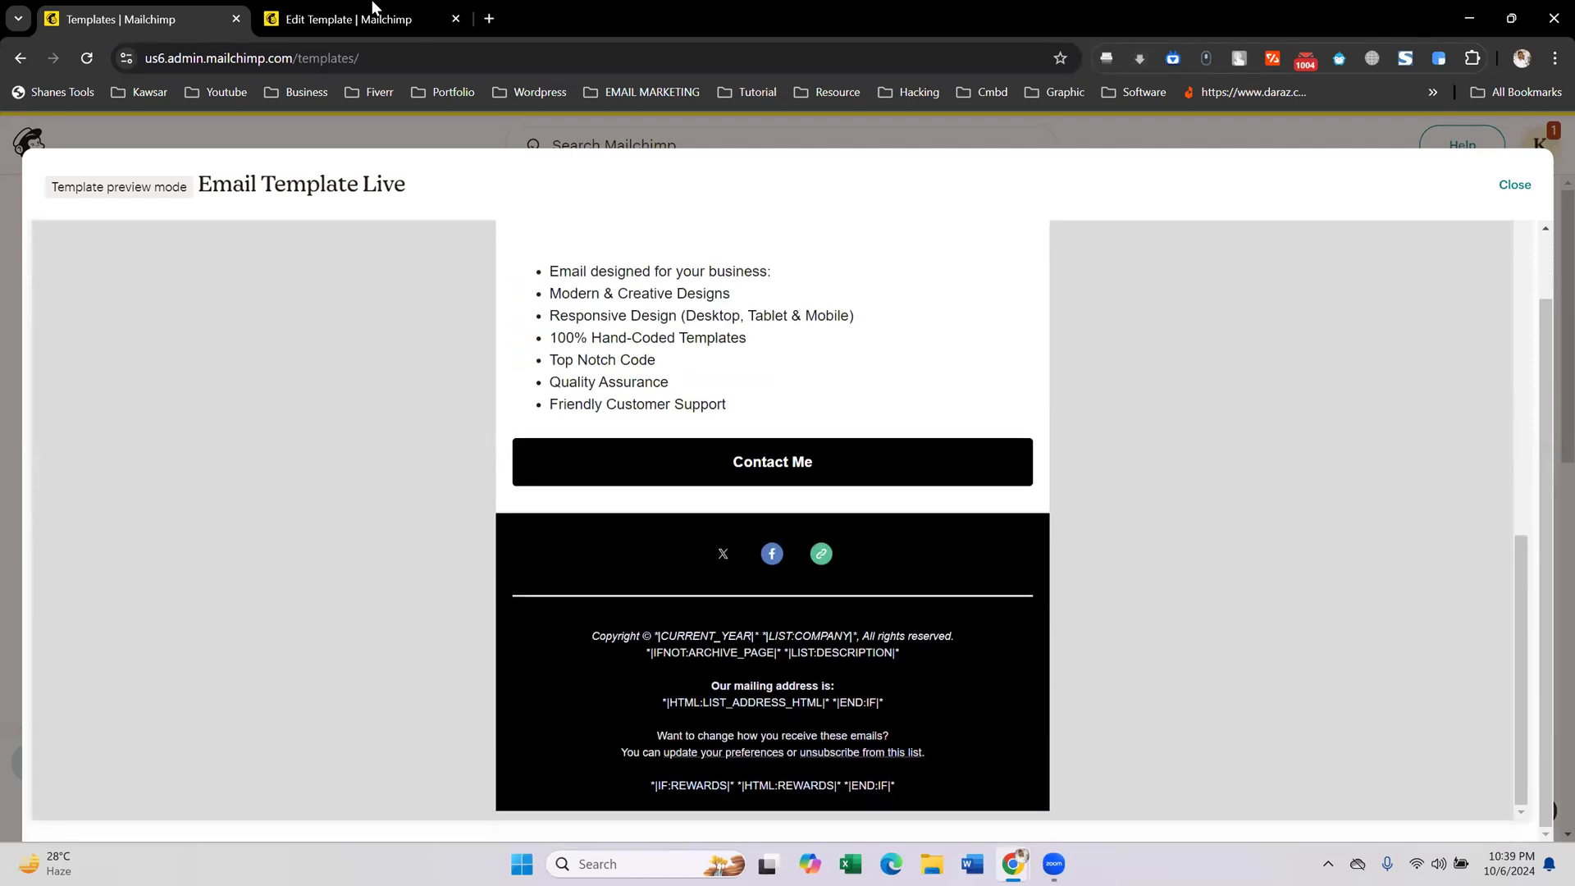
click(348, 18)
drag(1519, 430, 437, 548)
triple_click(1095, 314)
text(Con)
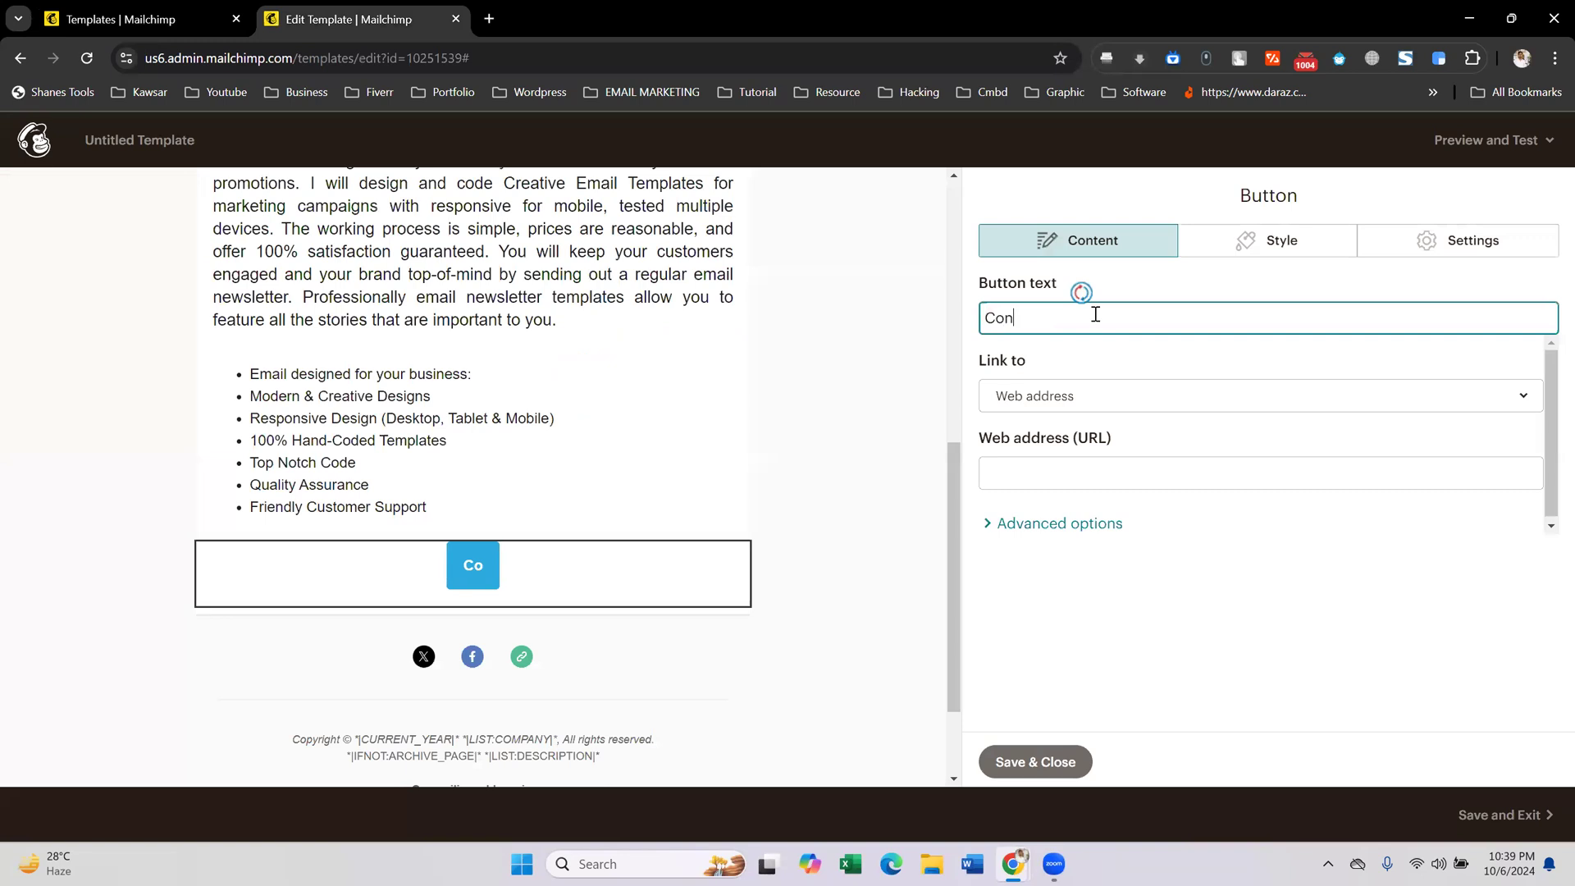
text(tact Me)
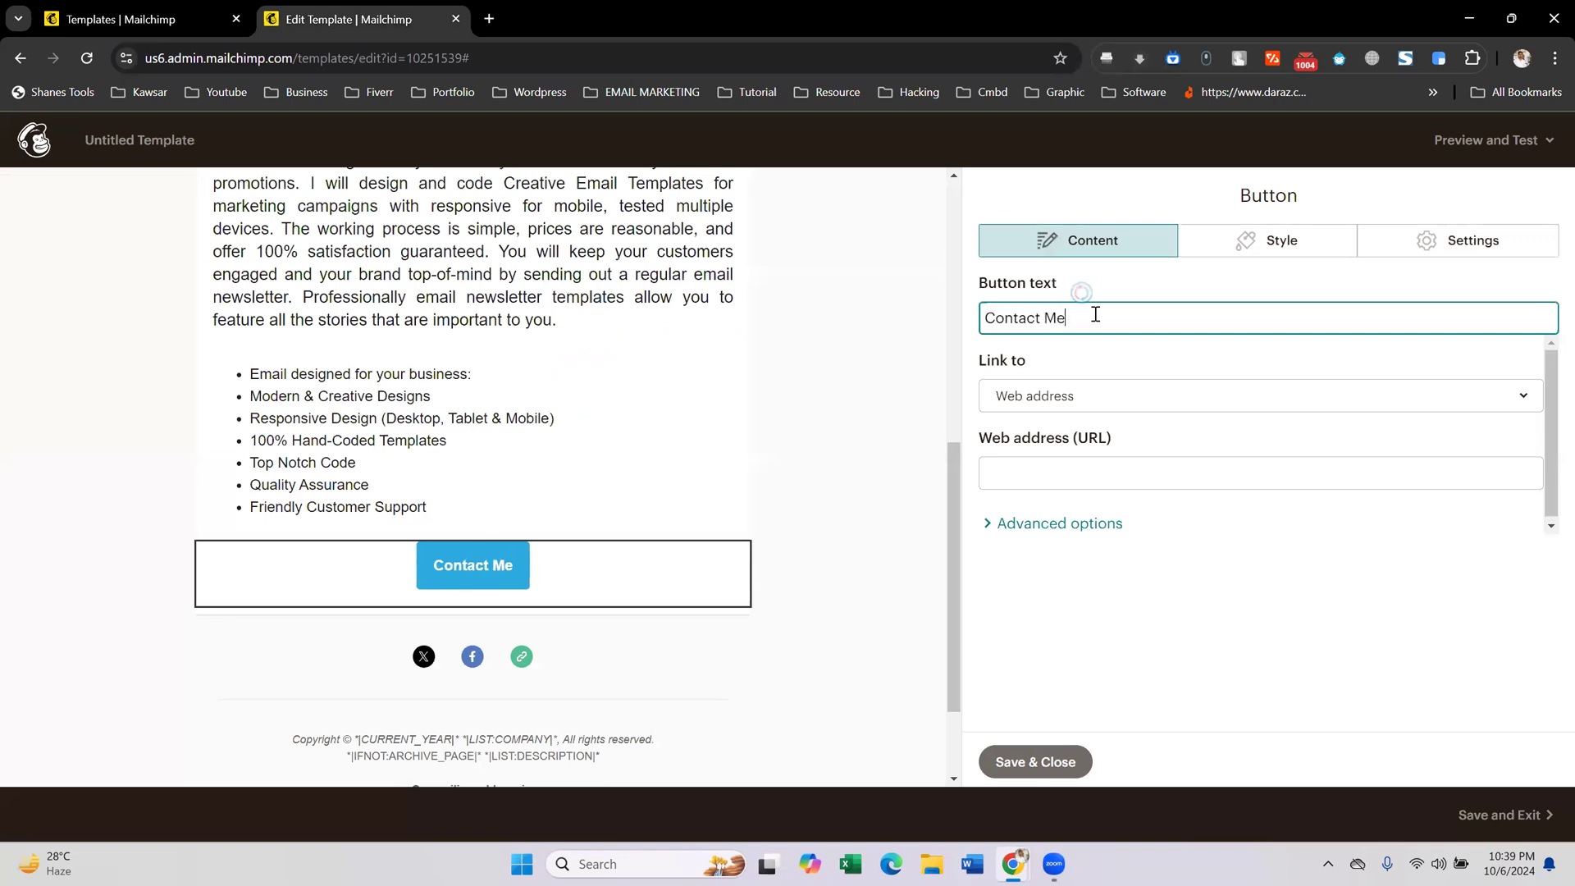
- Link the Contact Me button to the owner's website as a web address and expand its advanced link options
click(1113, 407)
click(1117, 404)
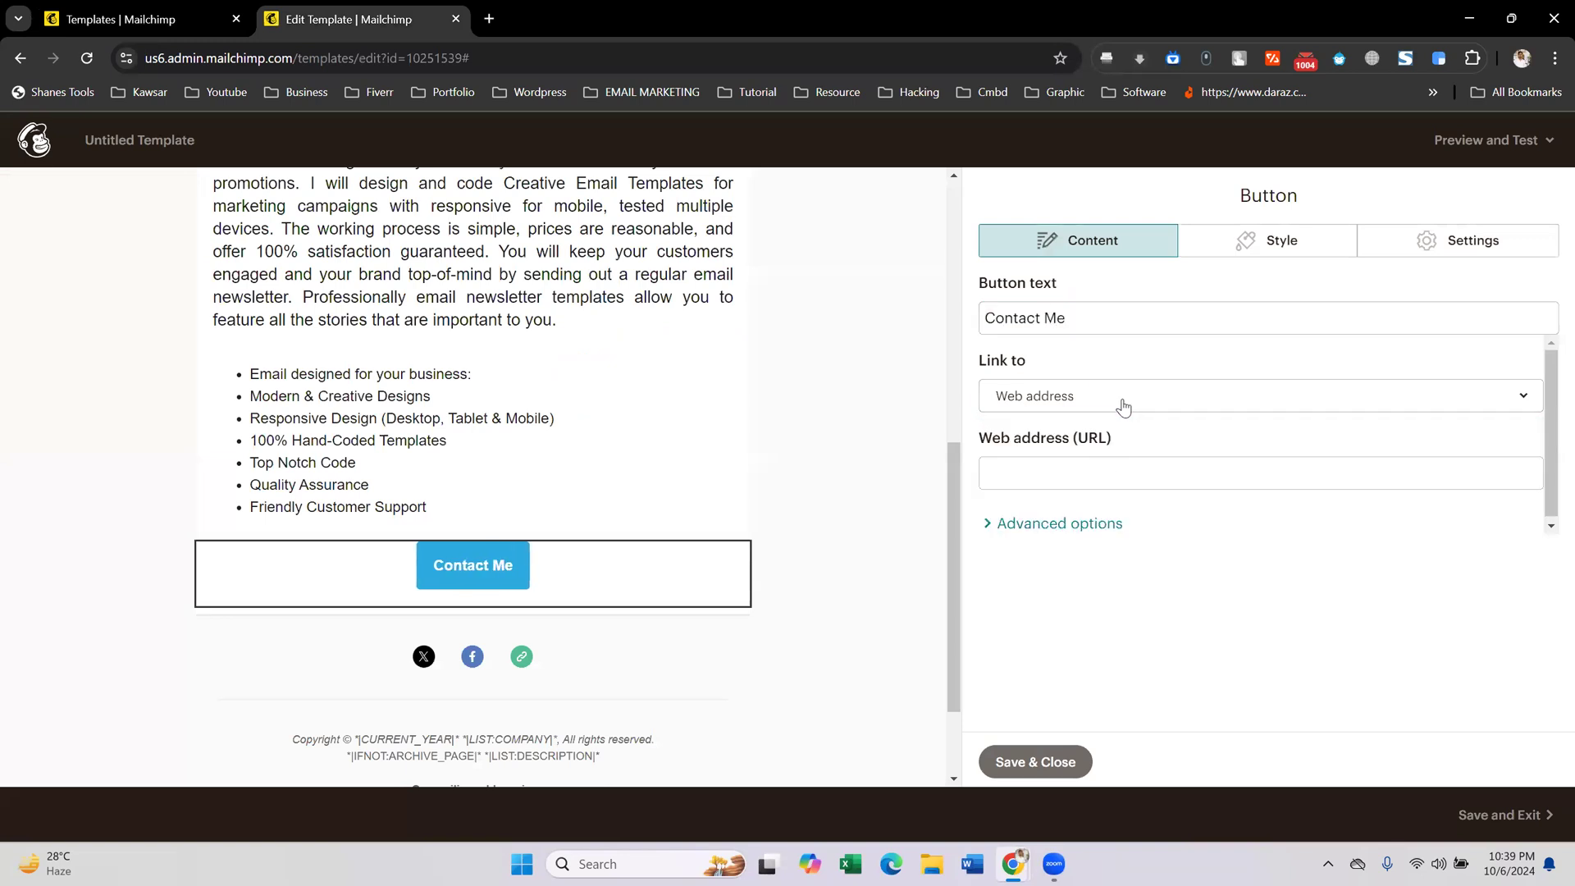
click(1073, 484)
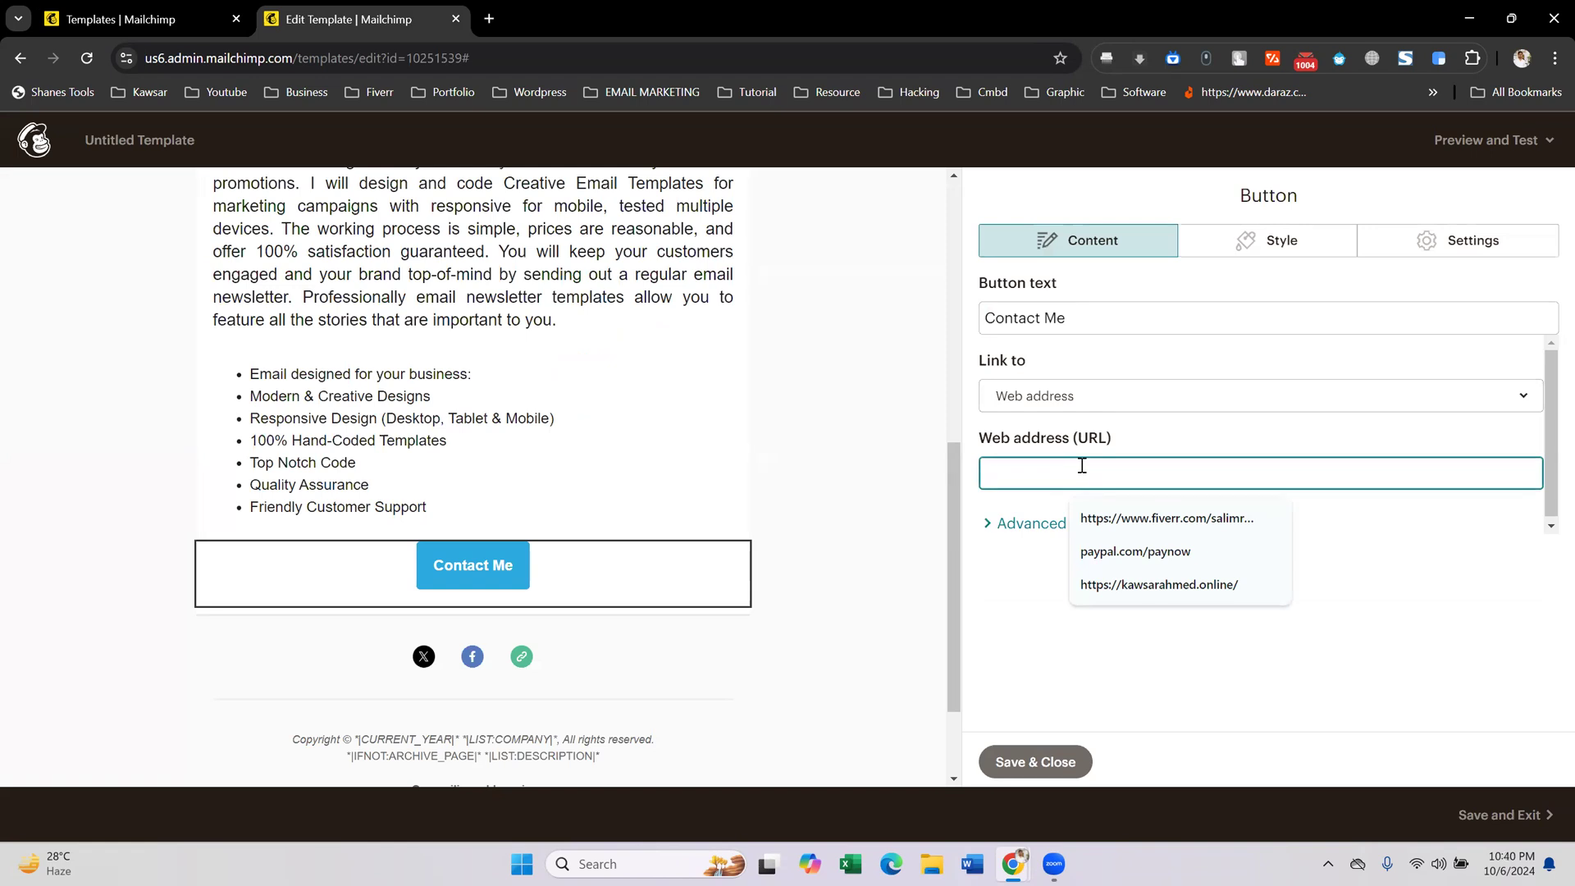
text(kawsarahmed.online)
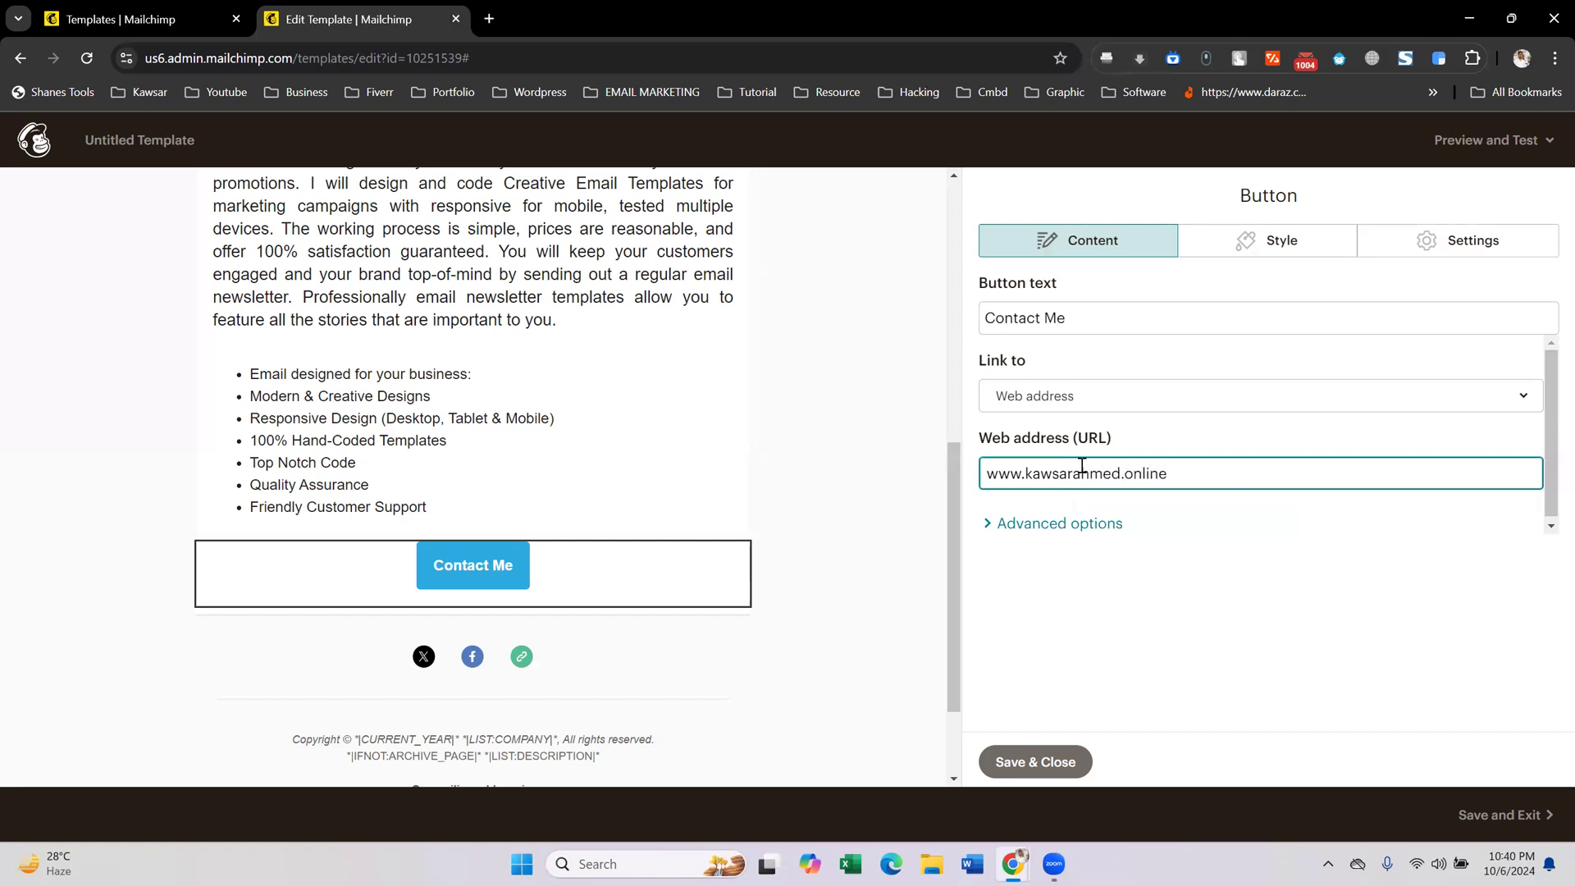
click(1055, 525)
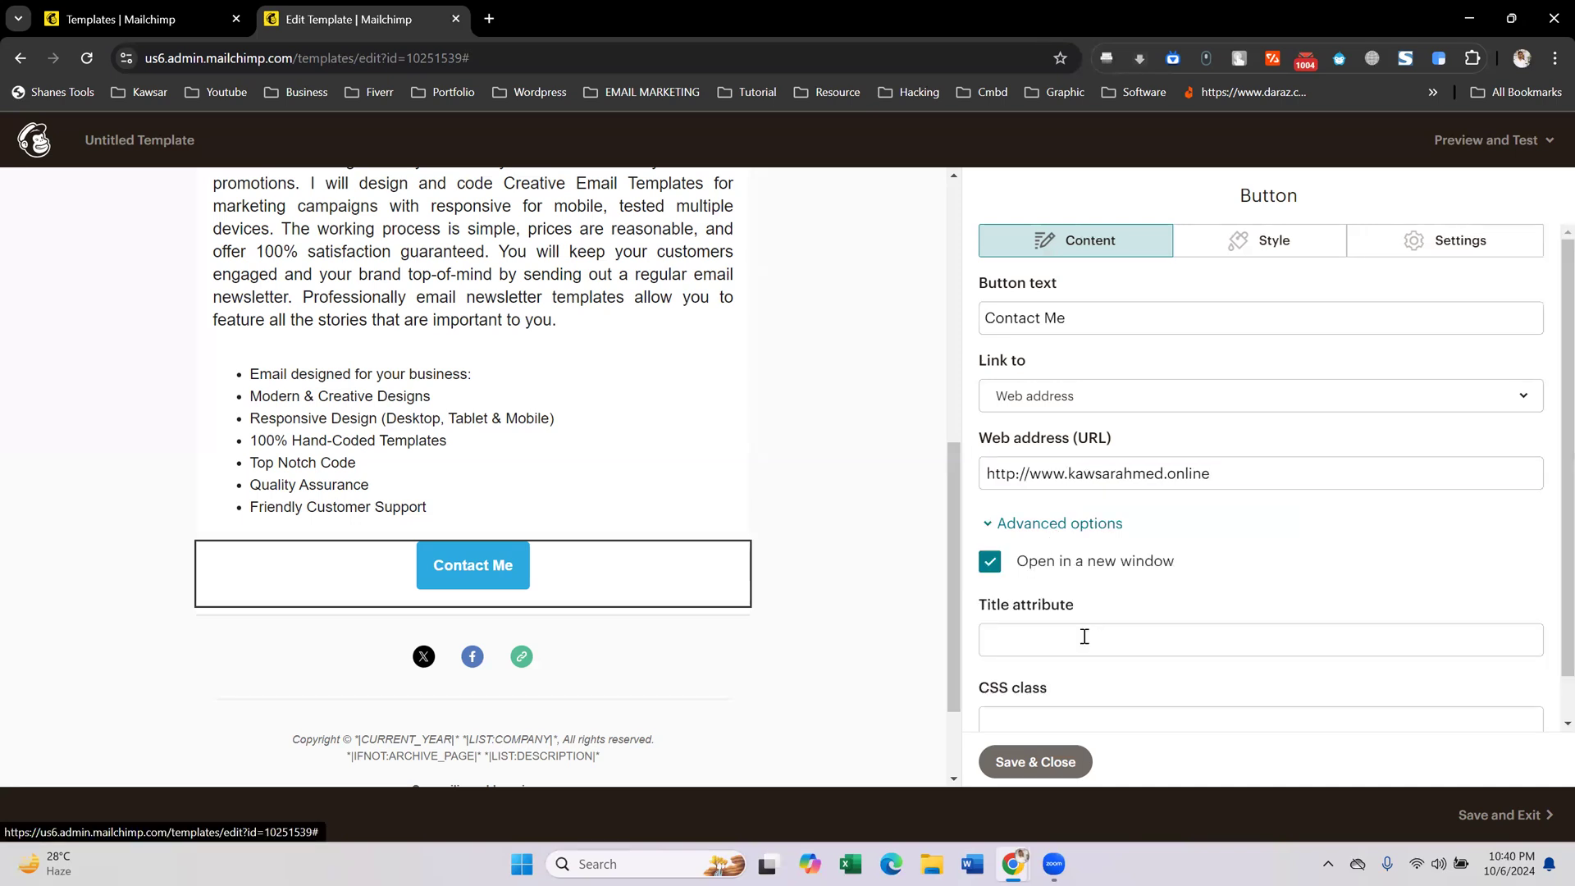
scroll(1091, 598, down, 1)
scroll(1091, 560, up, 1)
- Set the Contact Me button's background color to black, #000000
click(1222, 246)
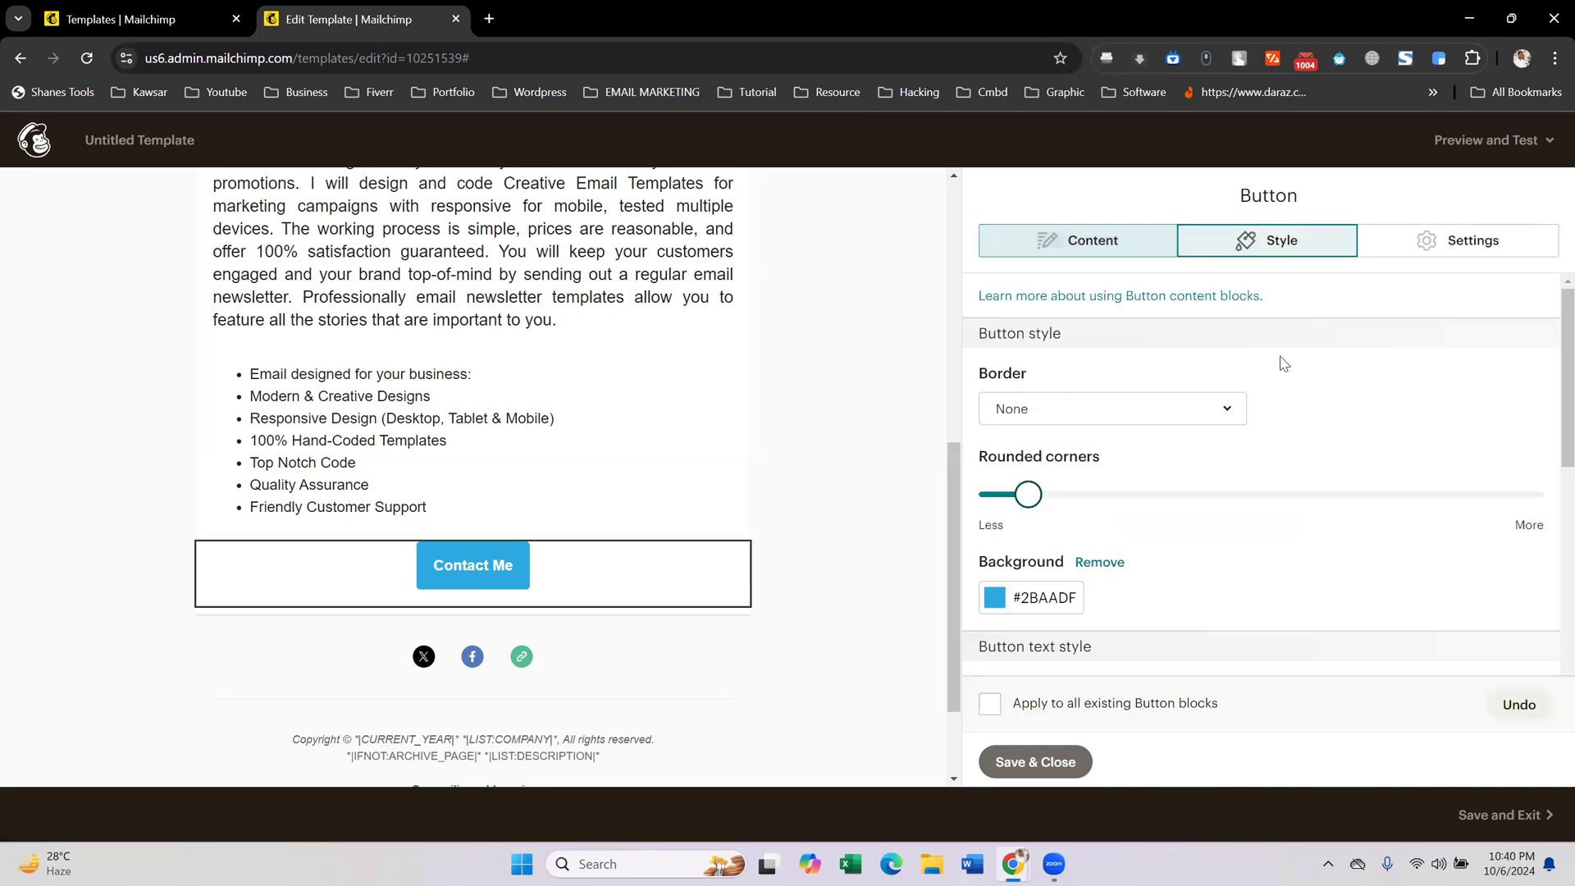
scroll(1124, 596, down, 4)
scroll(1103, 575, down, 2)
scroll(1132, 566, up, 5)
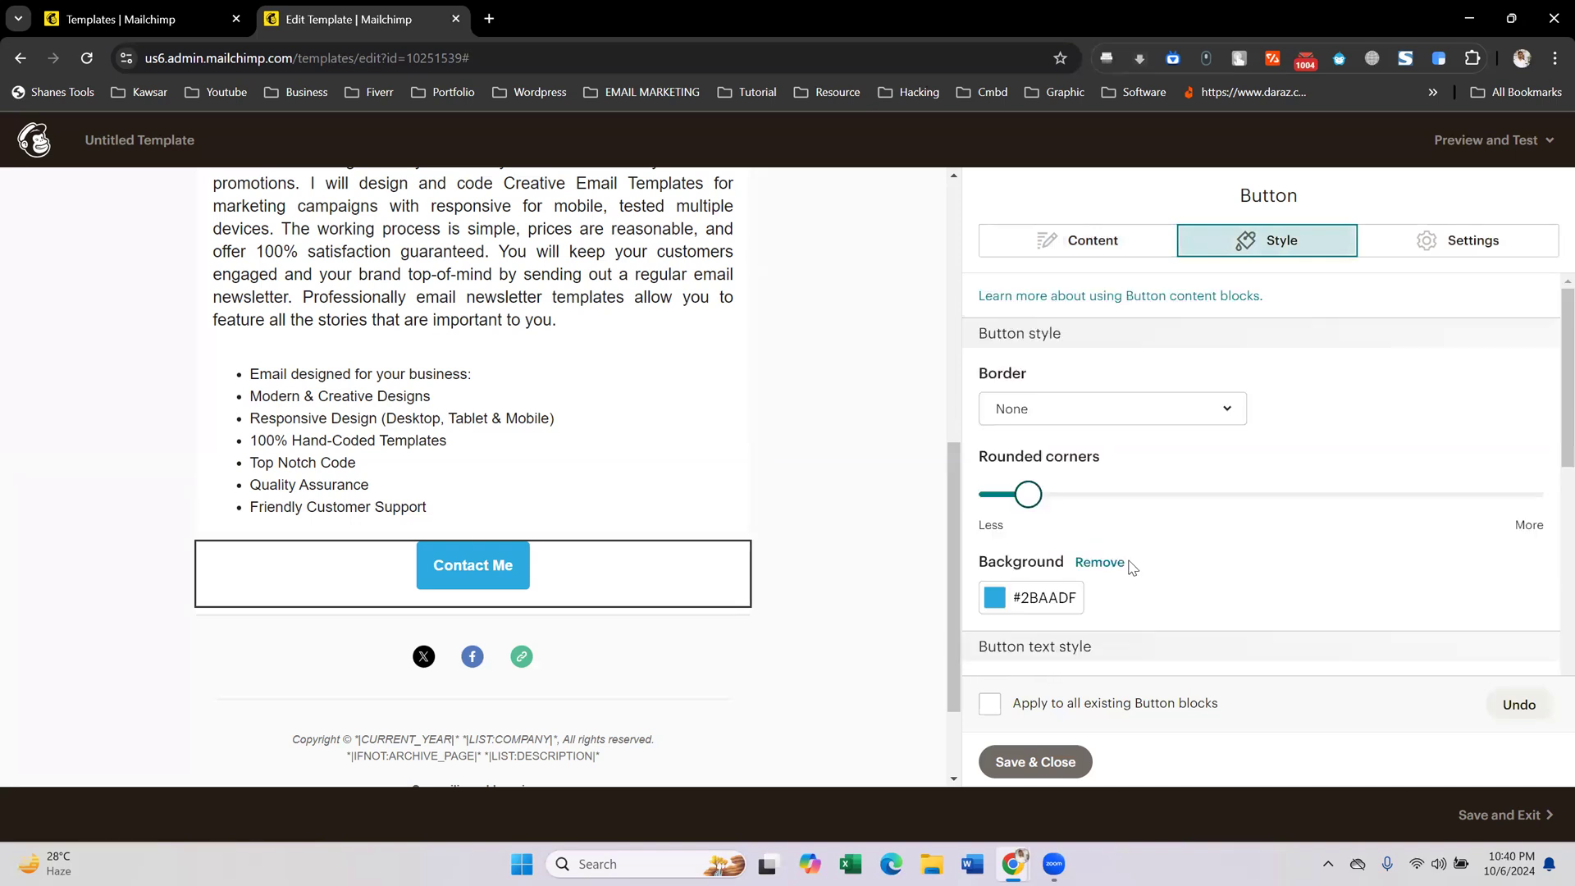
click(1014, 605)
drag(1083, 402, 1132, 482)
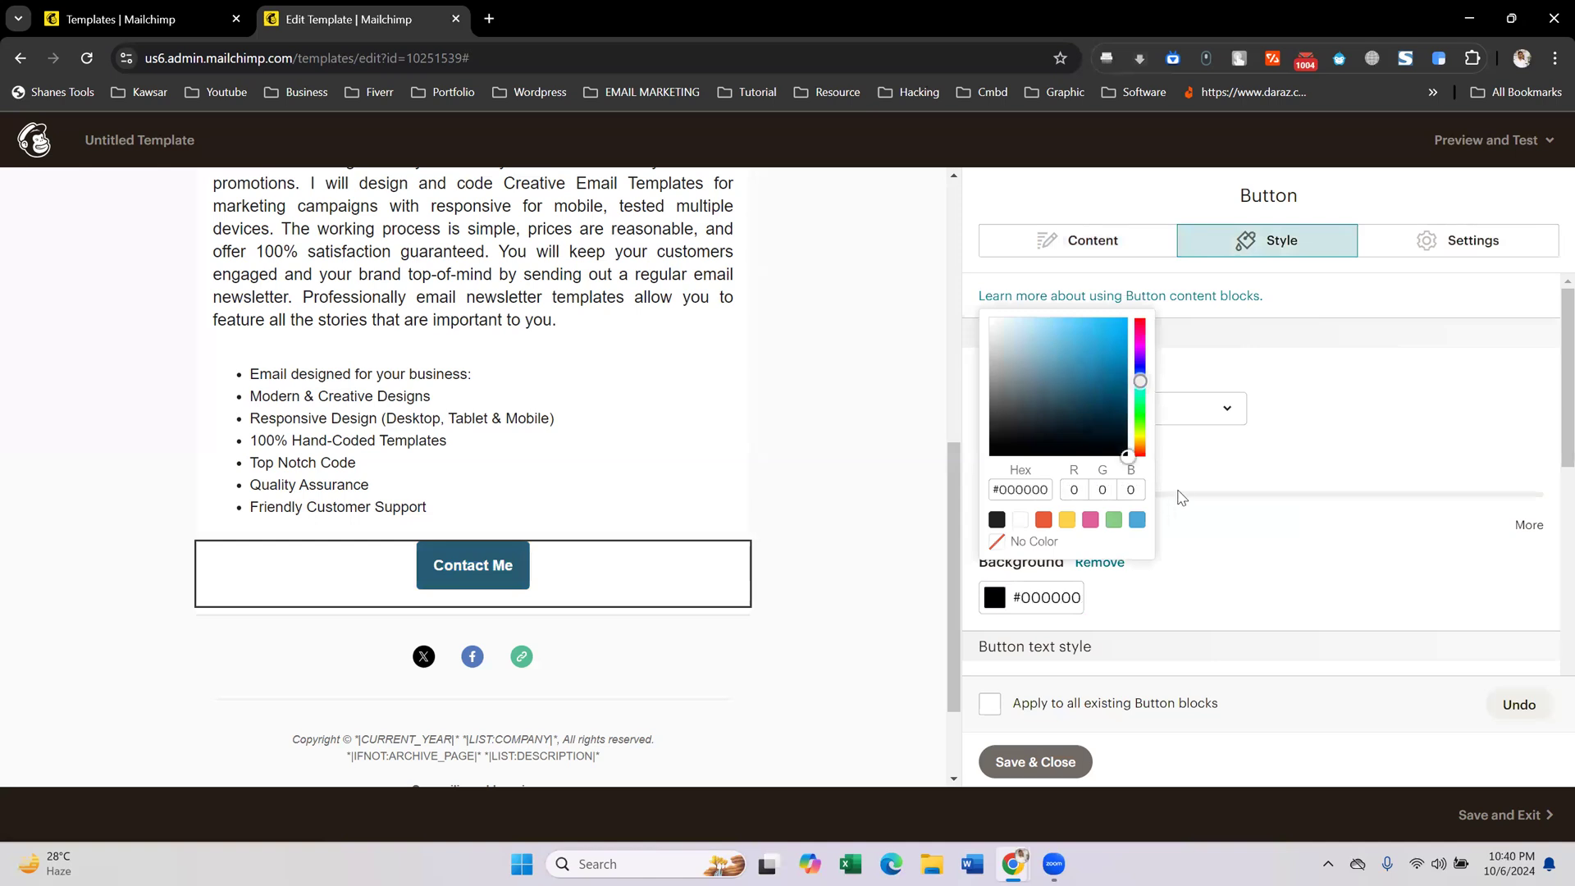
click(1280, 475)
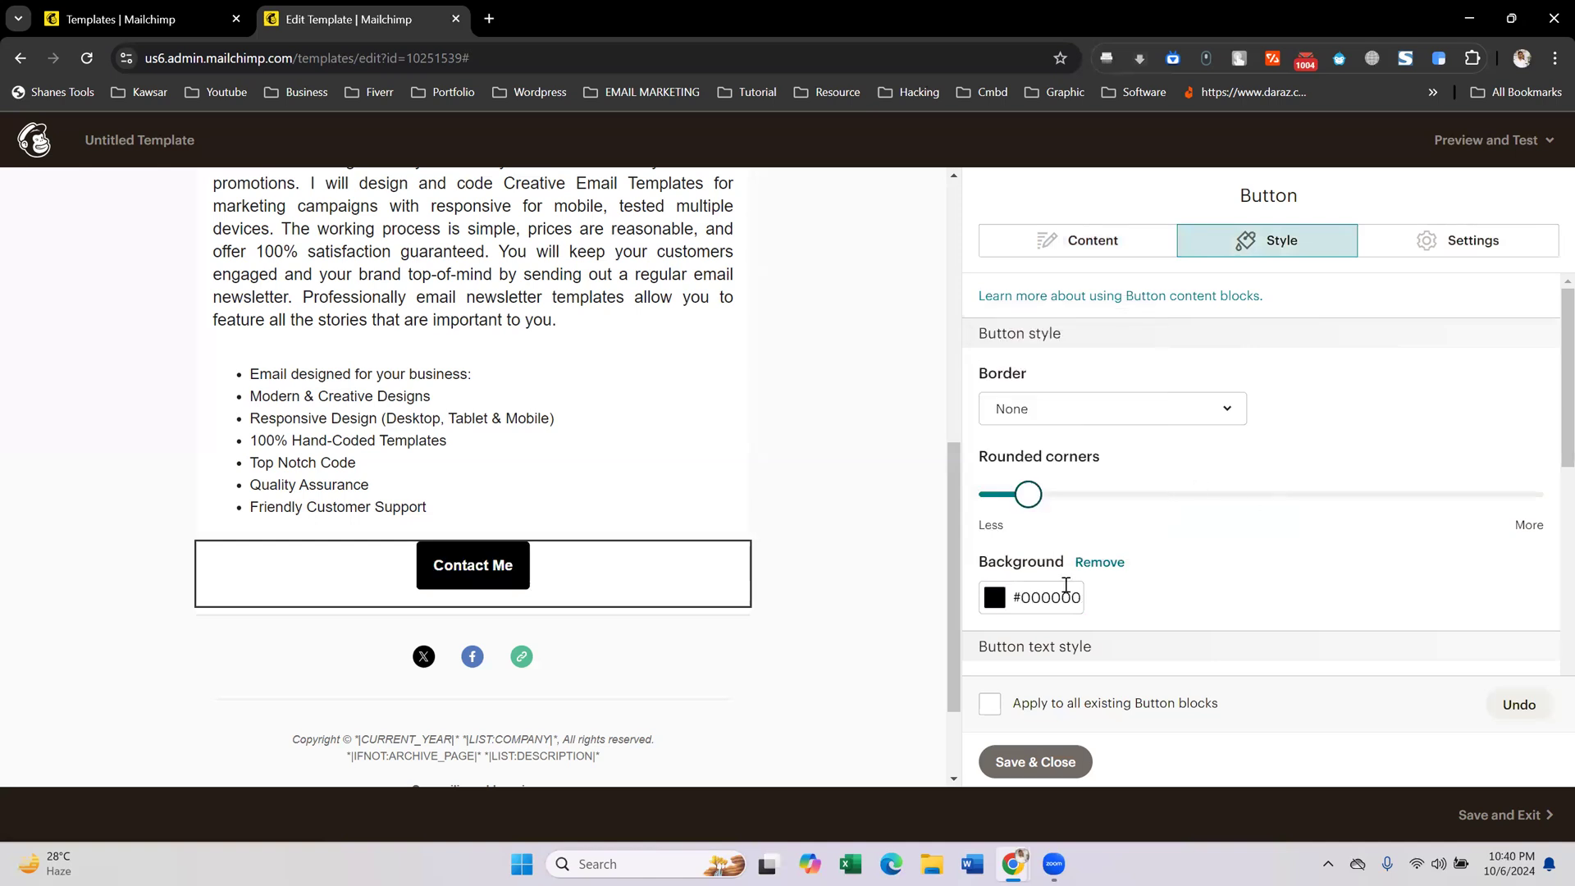
- Set the Contact Me button's width to Full width, and save and close the button block
click(1434, 246)
click(1066, 460)
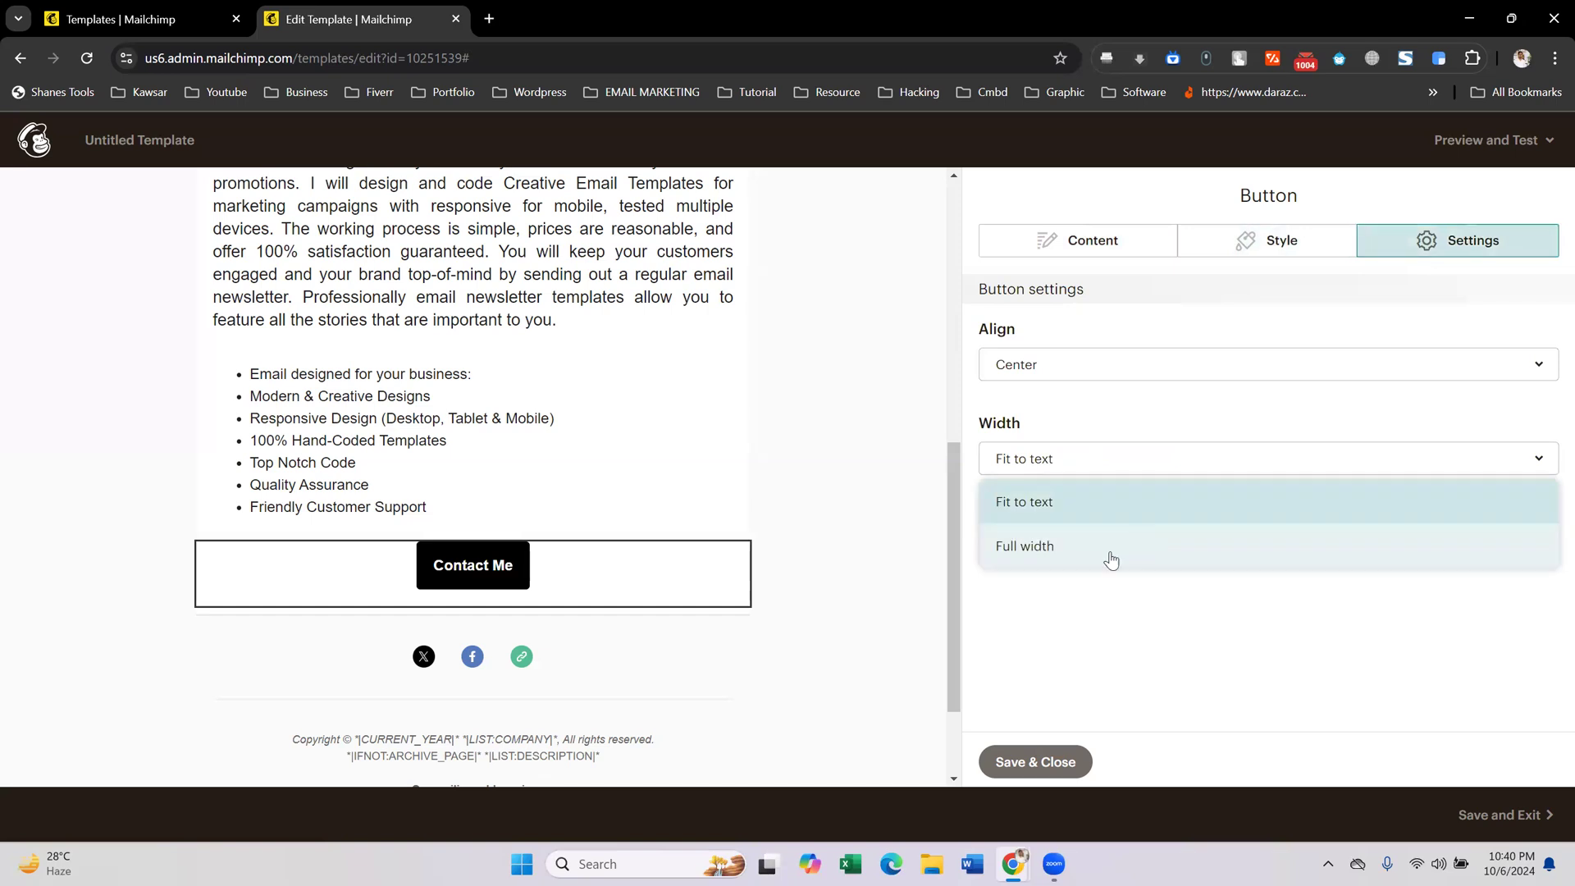
click(1083, 549)
scroll(654, 563, up, 6)
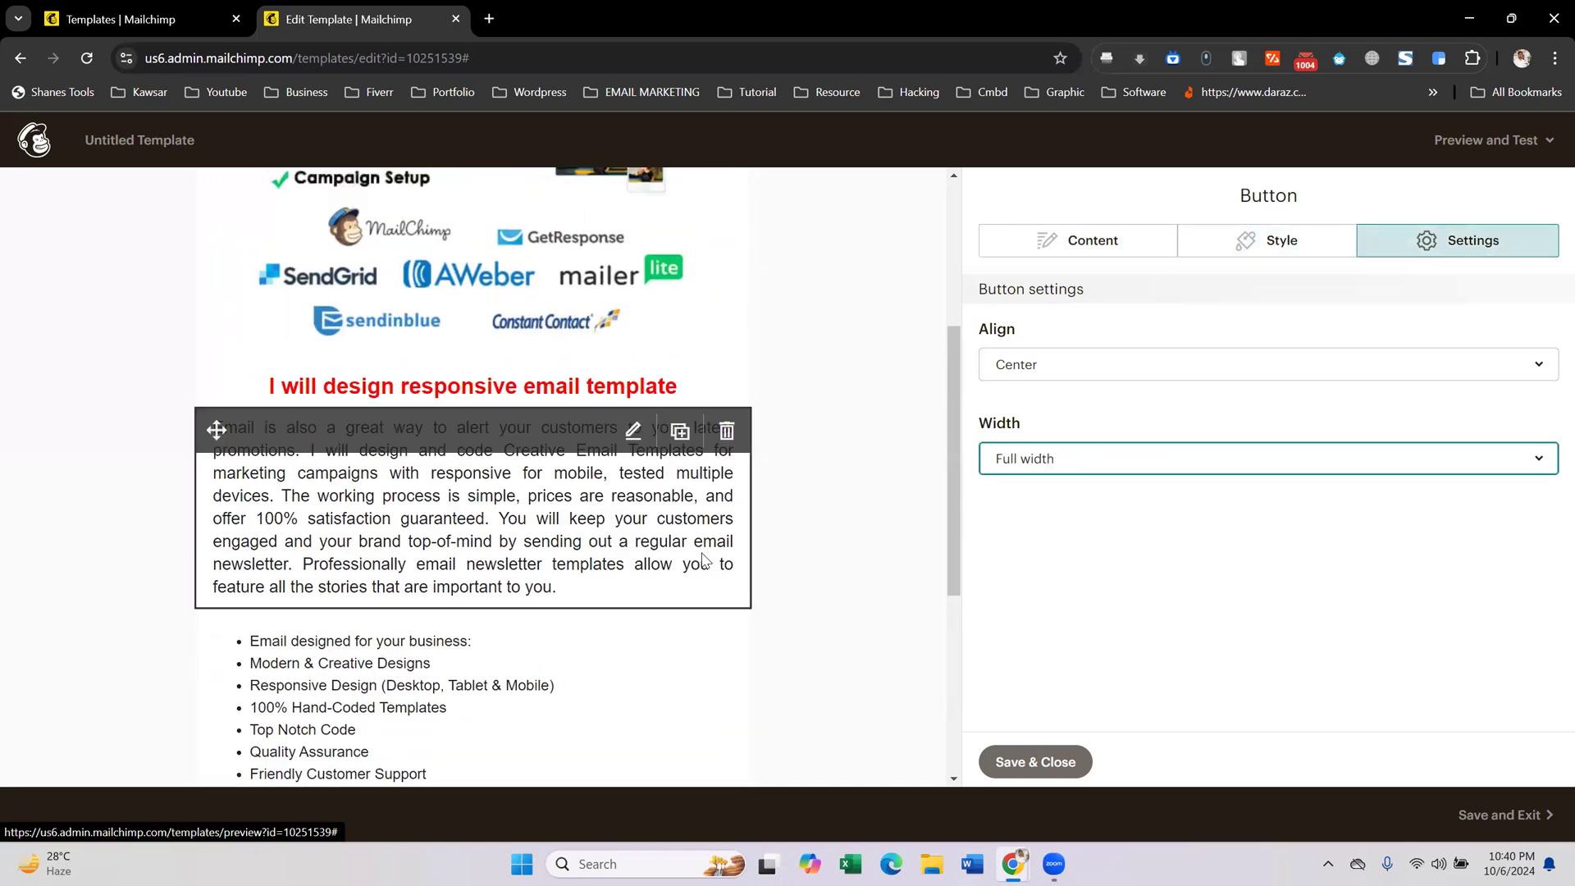
scroll(653, 562, down, 9)
click(1053, 762)
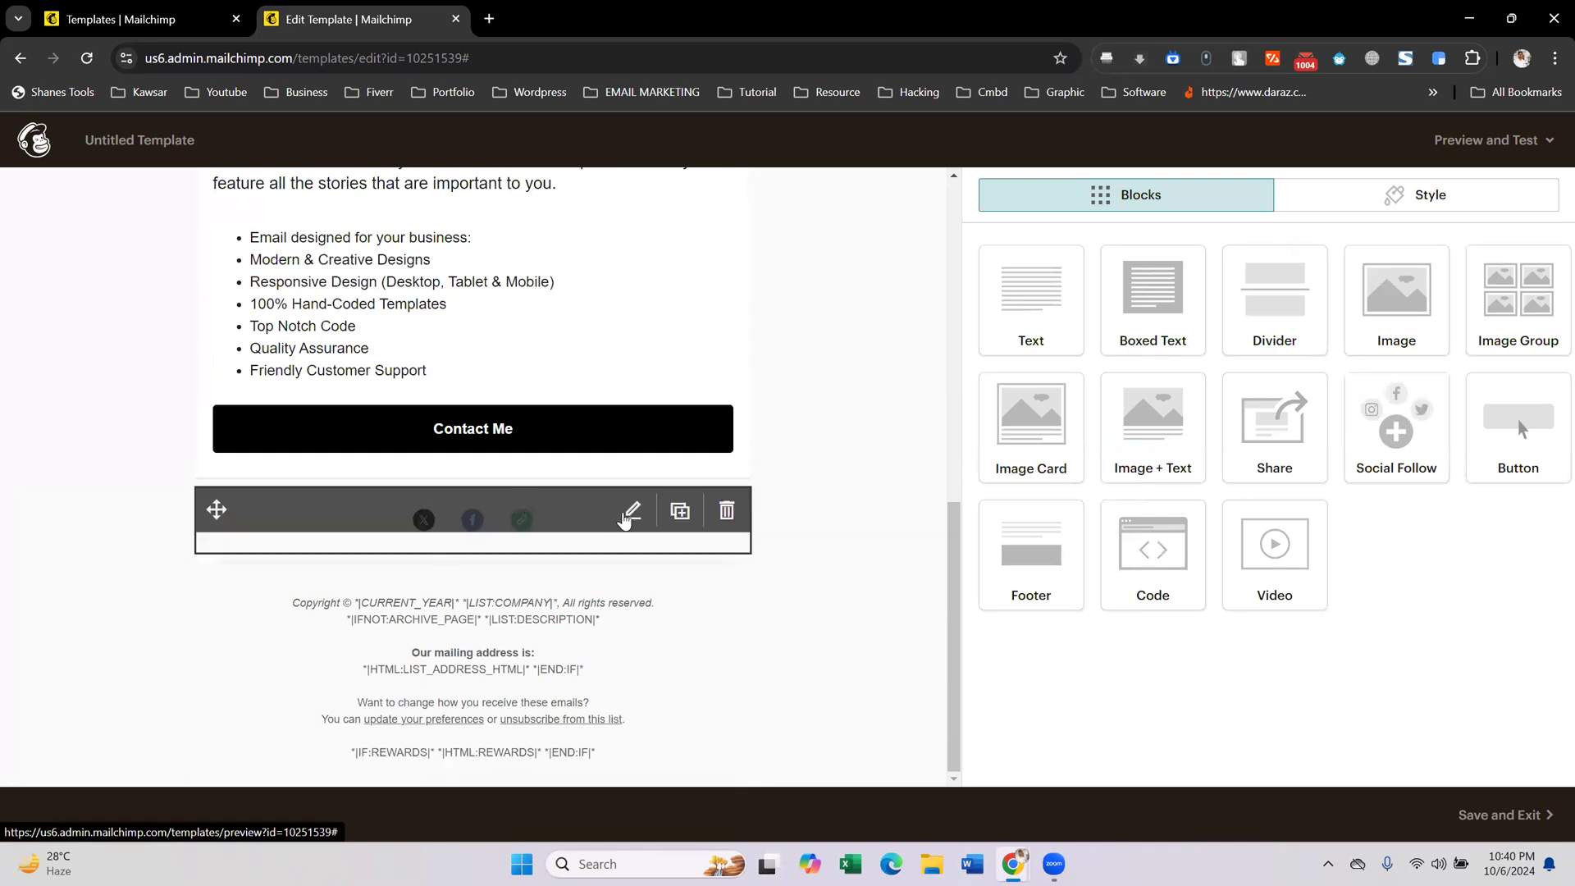
- Open the Social Follow block for editing and complete the X and Facebook URLs with the owner's profile addresses
click(625, 515)
click(1228, 369)
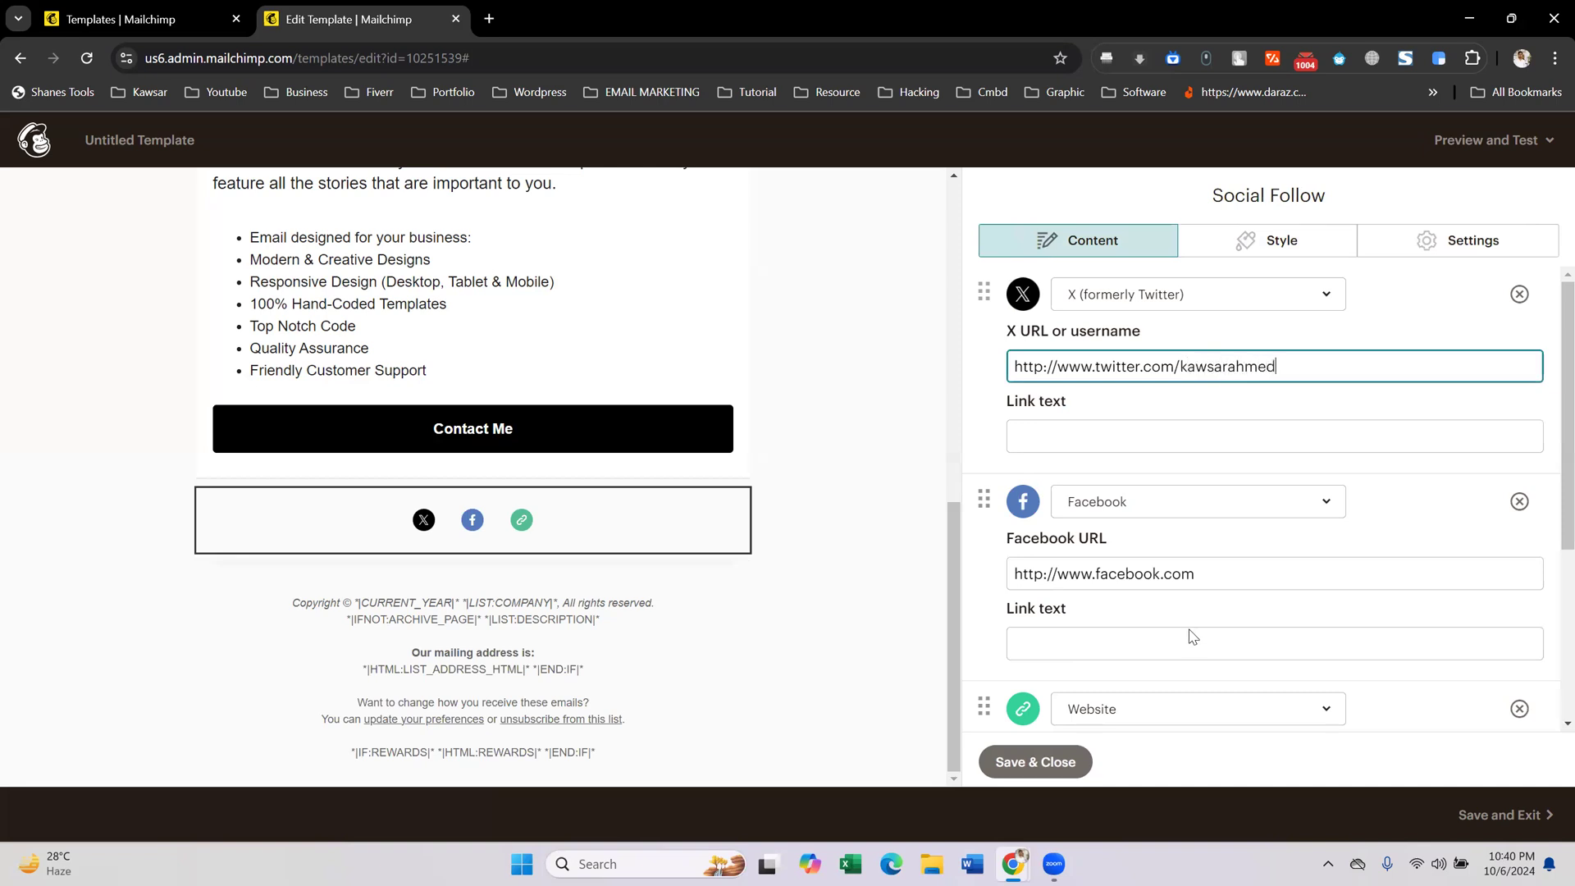
click(1244, 559)
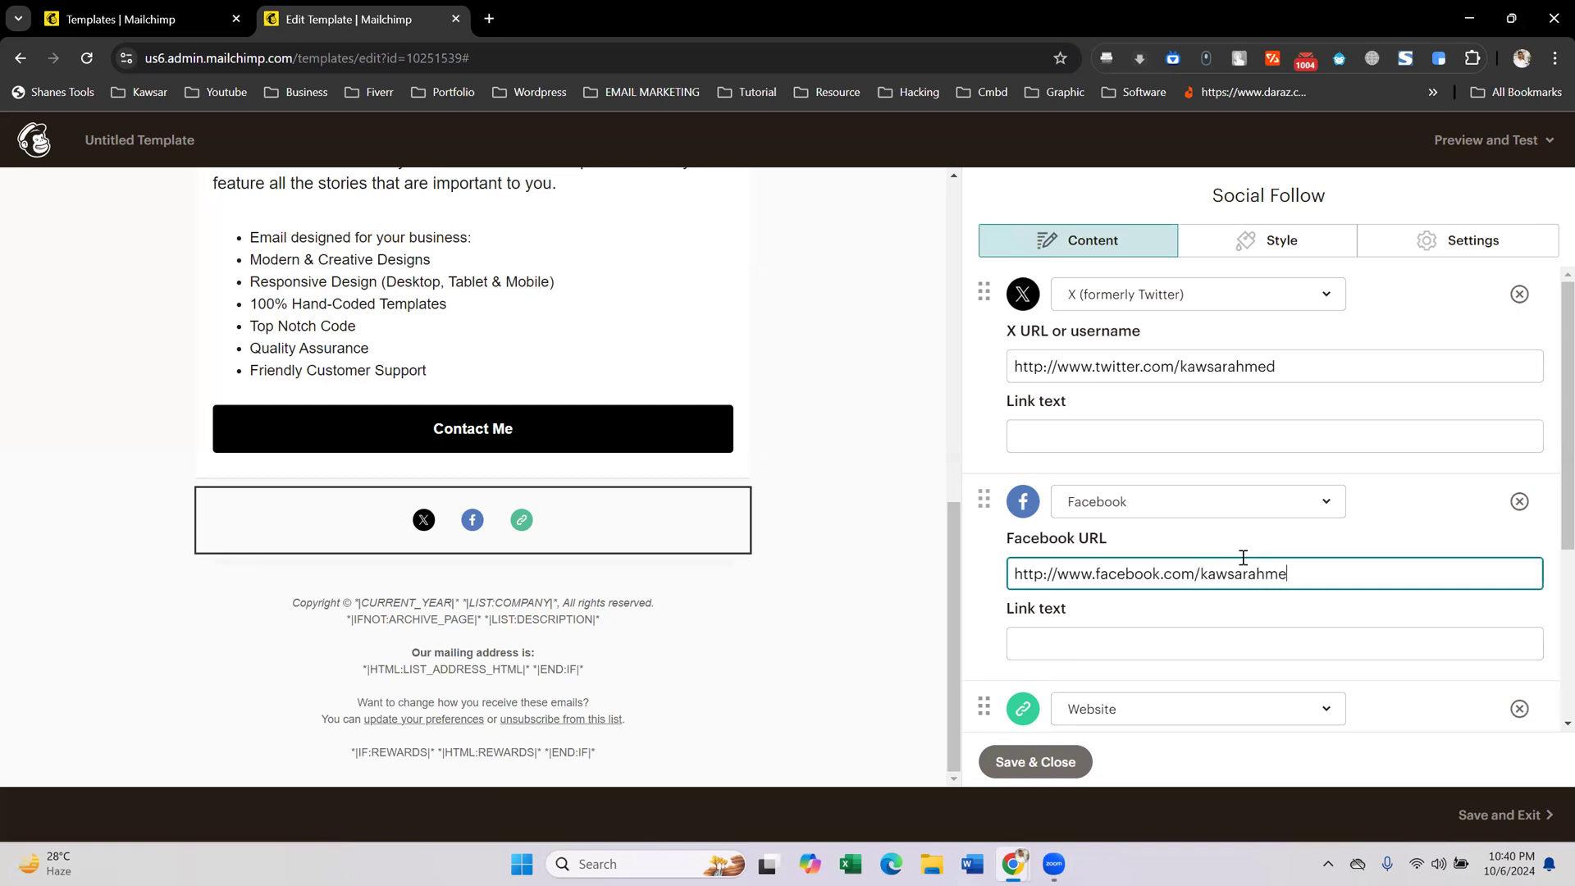
- Replace the Page URL of the Website service in the Social Follow block with the owner's website address
scroll(1244, 558, down, 3)
triple_click(1178, 537)
key(BackSpace)
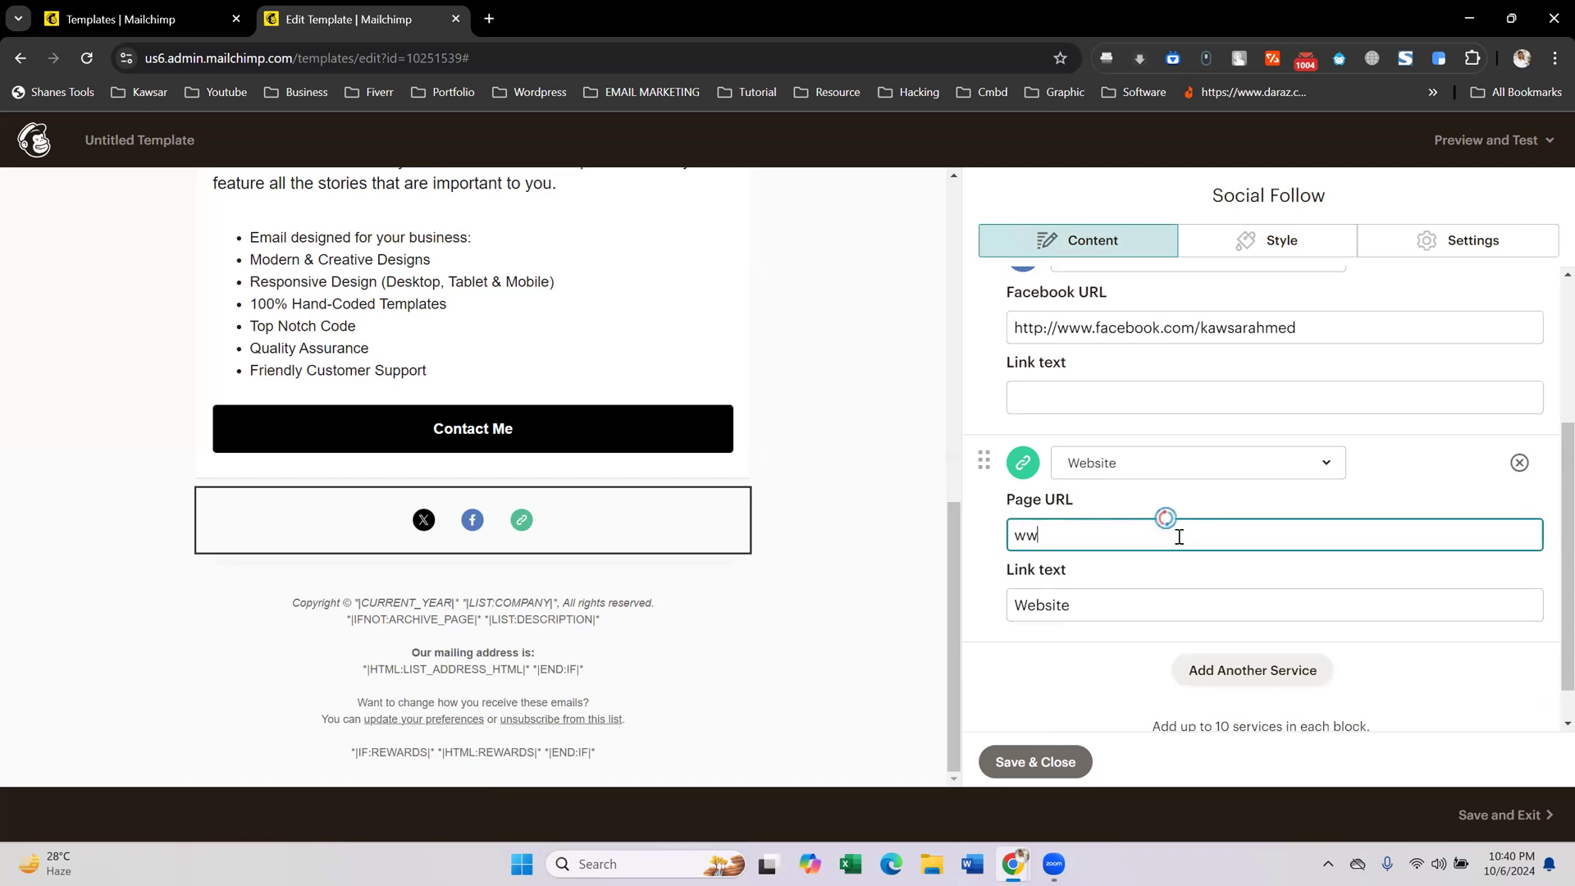
text(www.kawsarahmed.online)
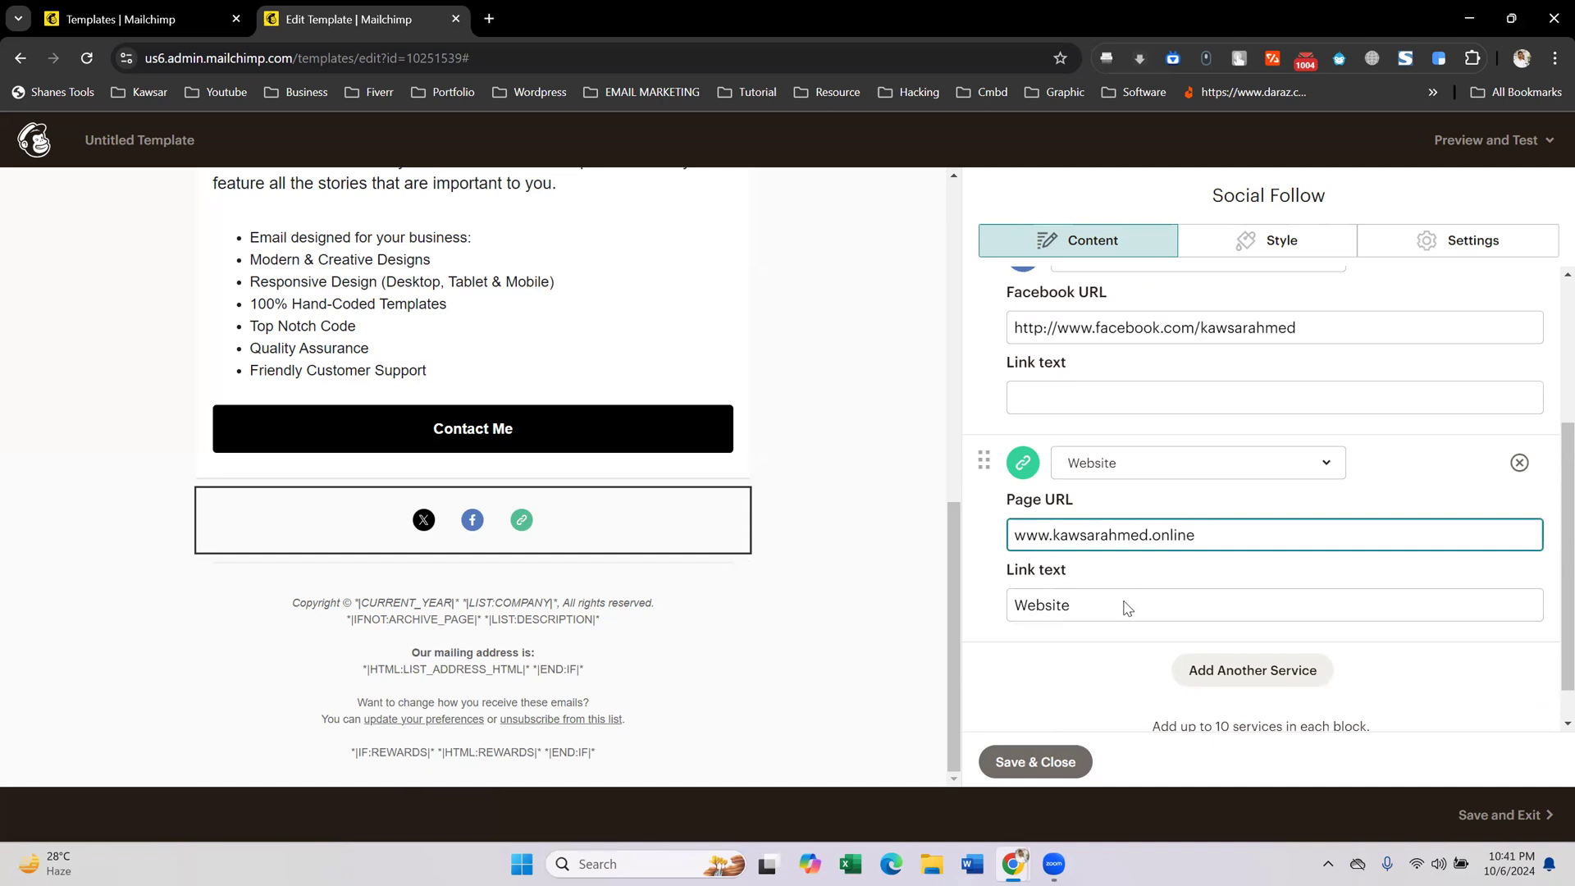
- Add a fourth service to the Social Follow block and set it to WhatsApp
scroll(1126, 607, down, 1)
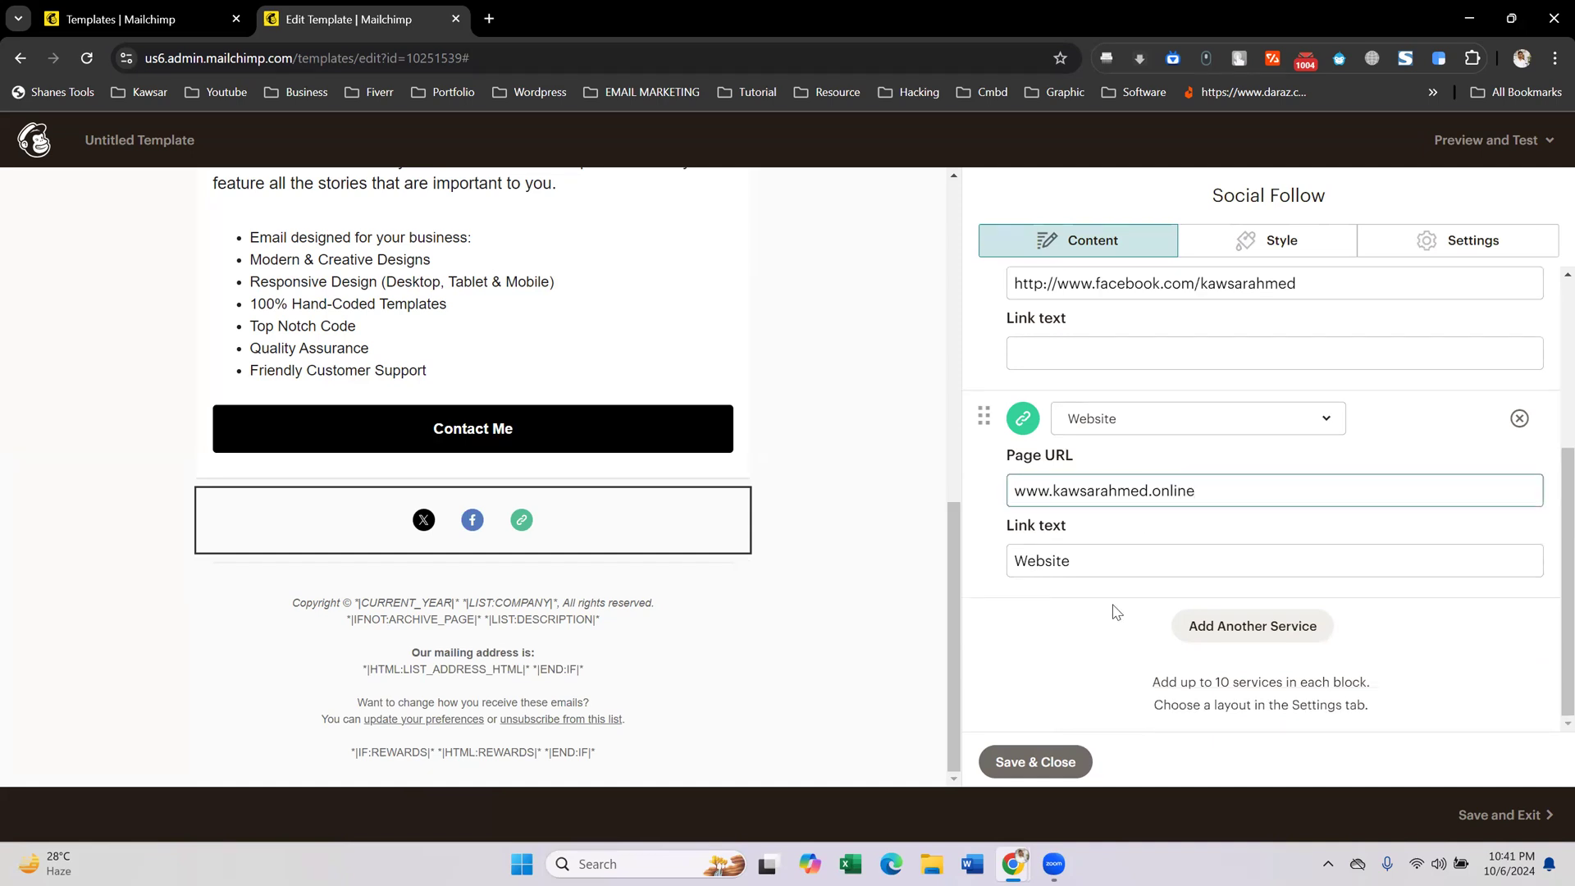
click(1267, 628)
scroll(1312, 615, down, 3)
click(1269, 423)
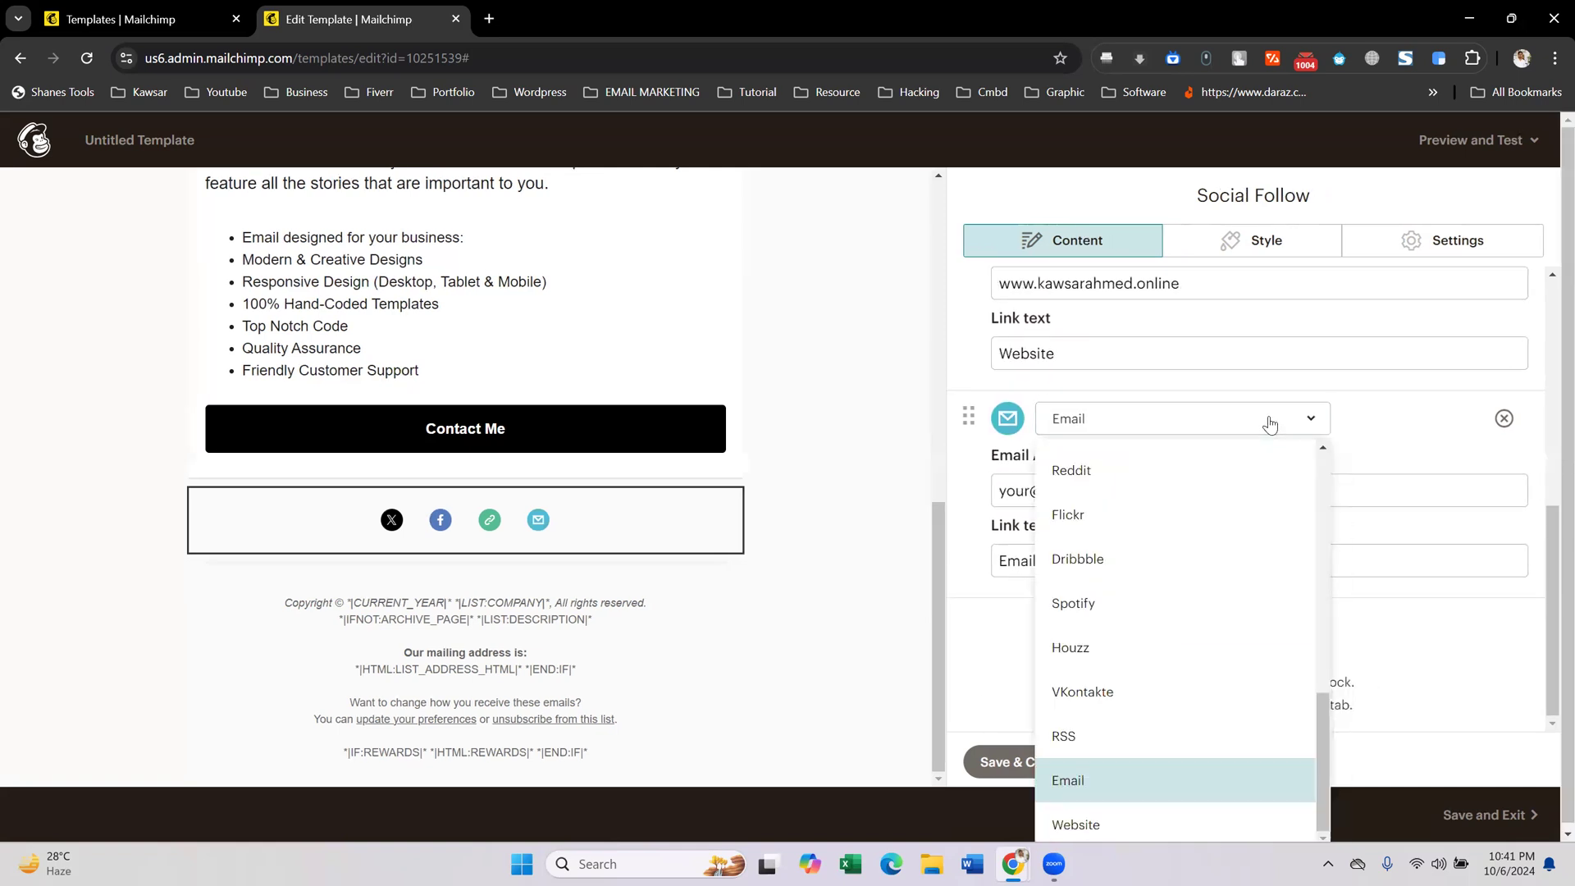
scroll(1136, 664, down, 1)
scroll(1115, 623, up, 3)
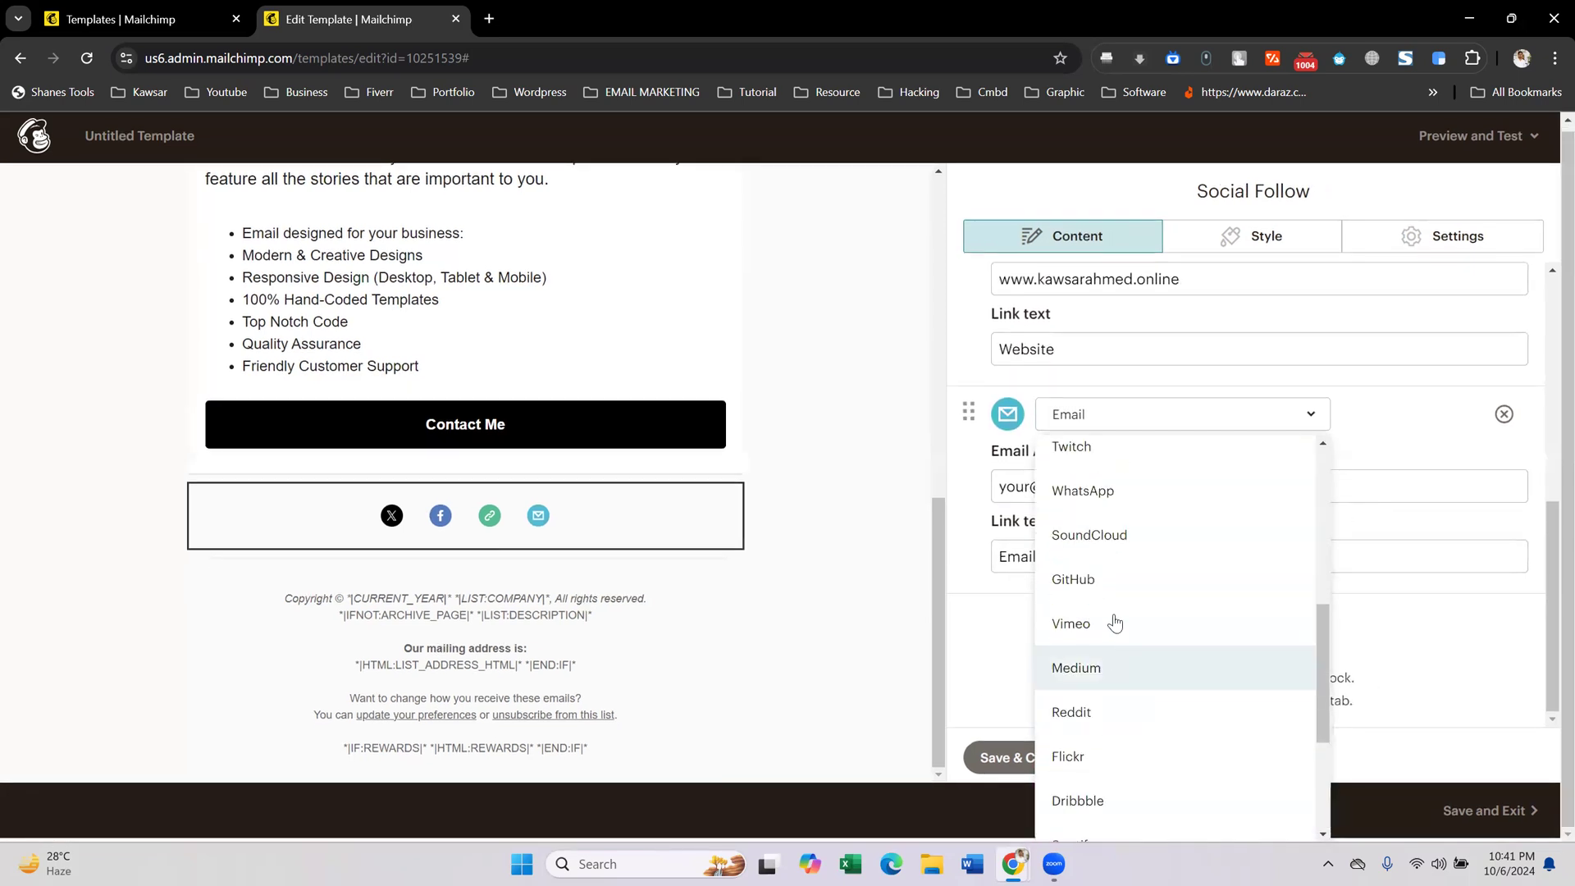
click(1228, 507)
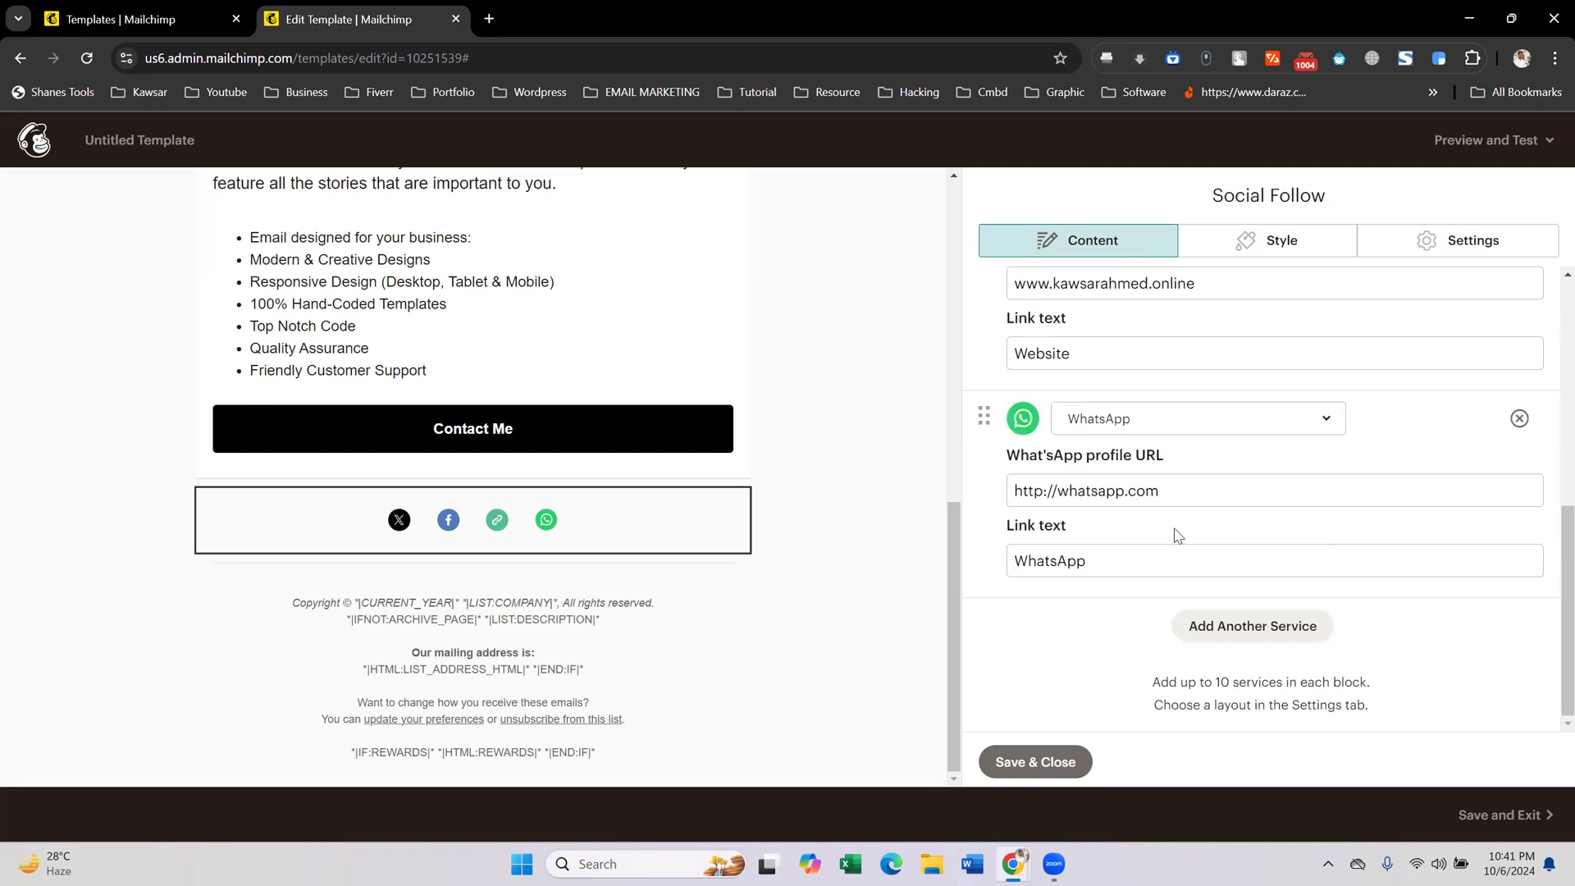
- Try LinkedIn as the fourth social service in place of WhatsApp
click(1146, 557)
click(1189, 502)
triple_click(1189, 502)
click(1210, 490)
click(1237, 428)
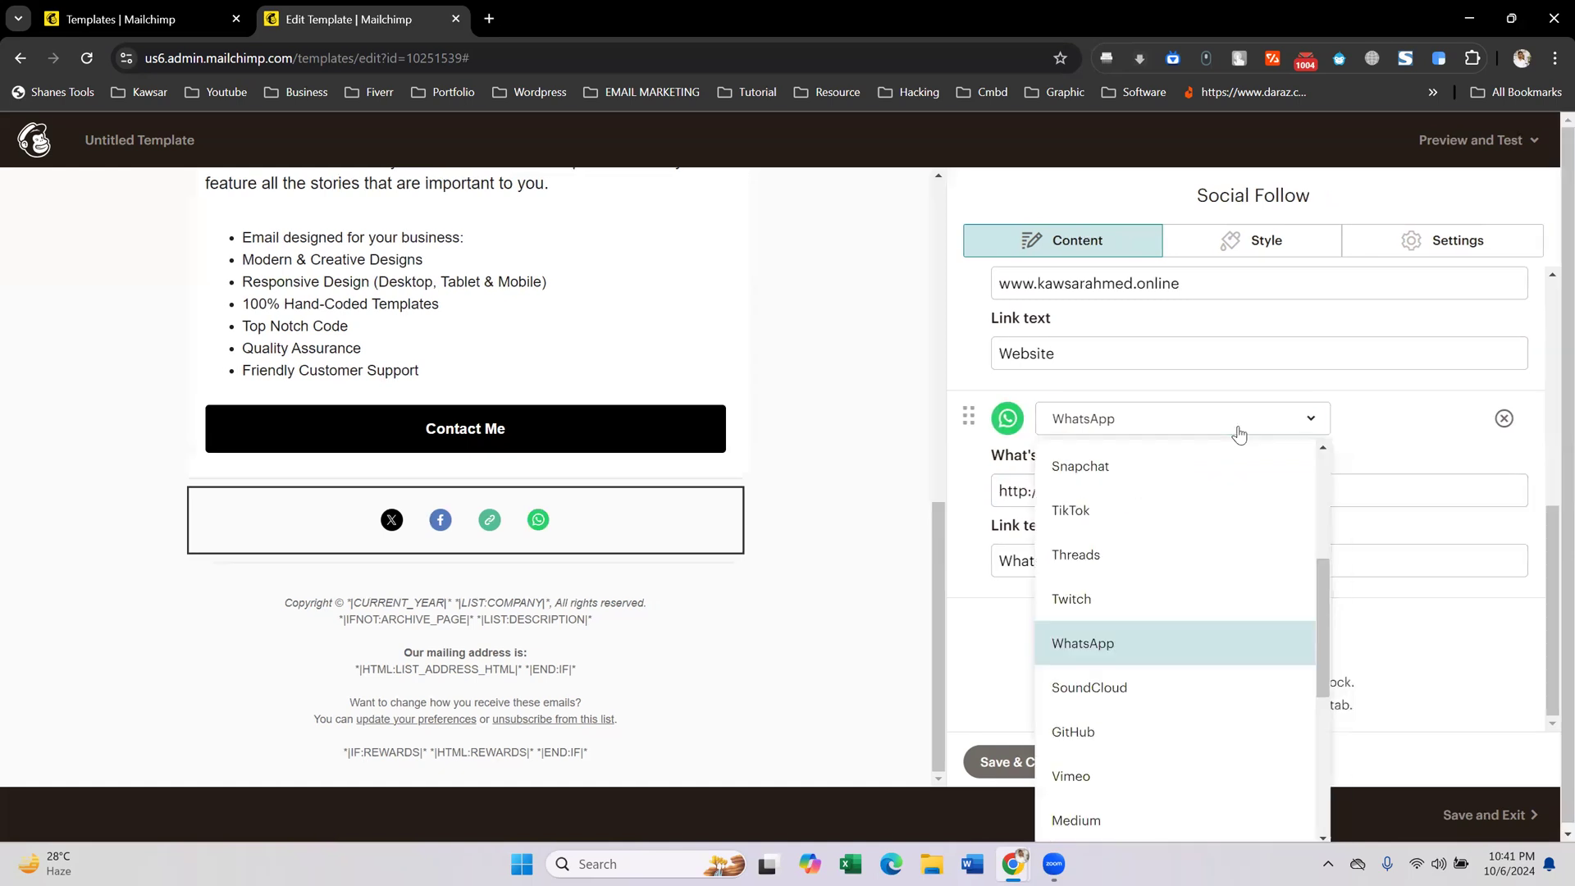
scroll(1181, 502, up, 2)
click(1125, 633)
click(1253, 420)
click(1159, 549)
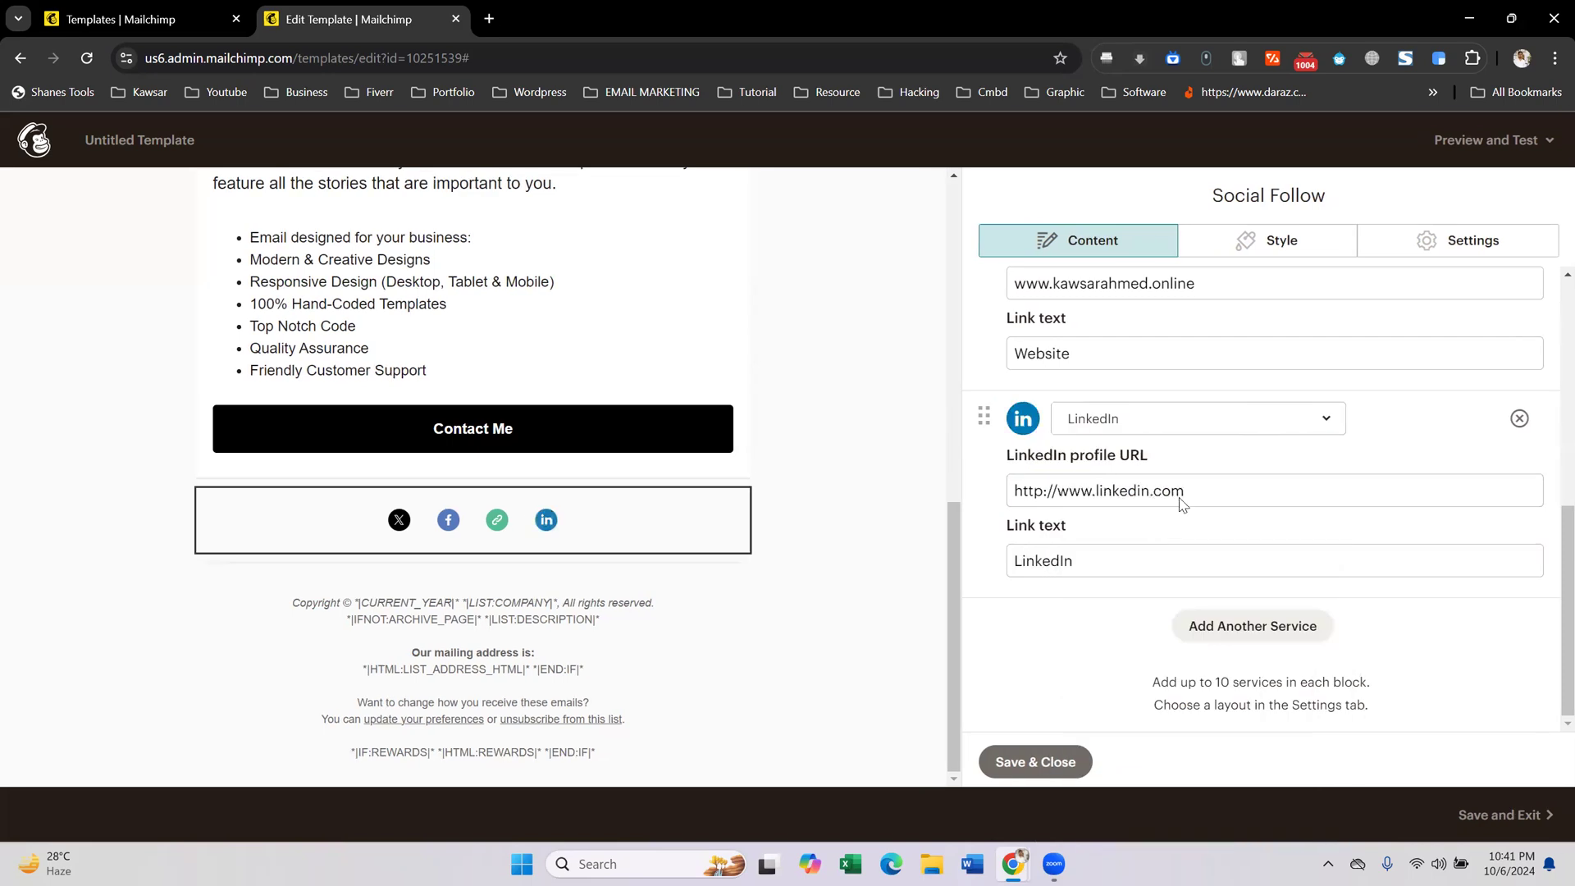
- Set the fourth social service to YouTube, complete its URL with the owner's channel address, and save and close the block
click(1227, 428)
click(1129, 594)
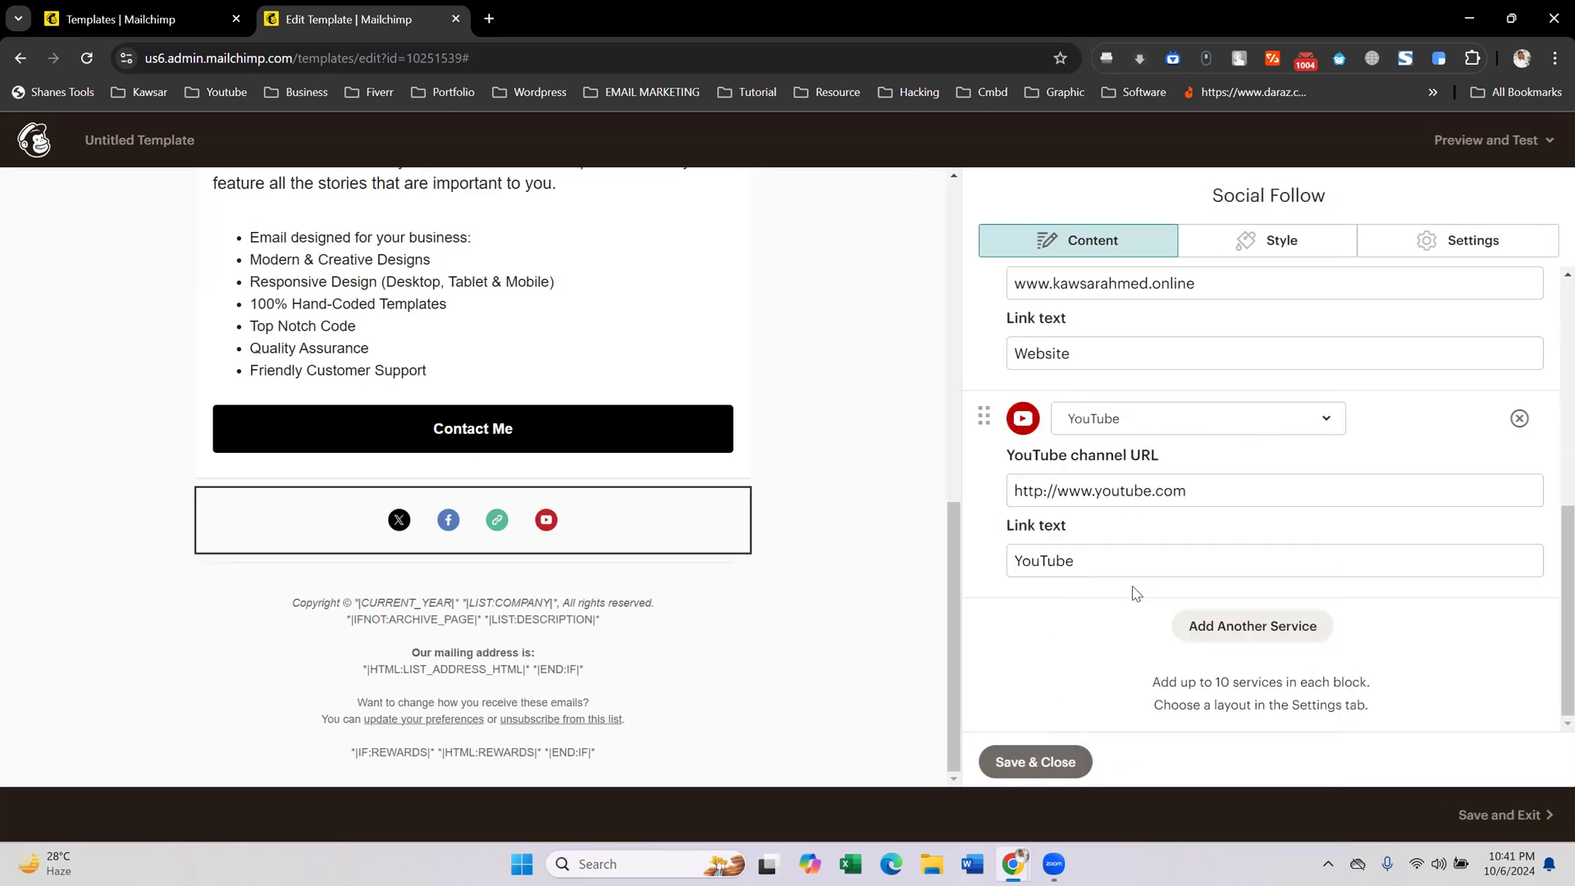
click(1230, 486)
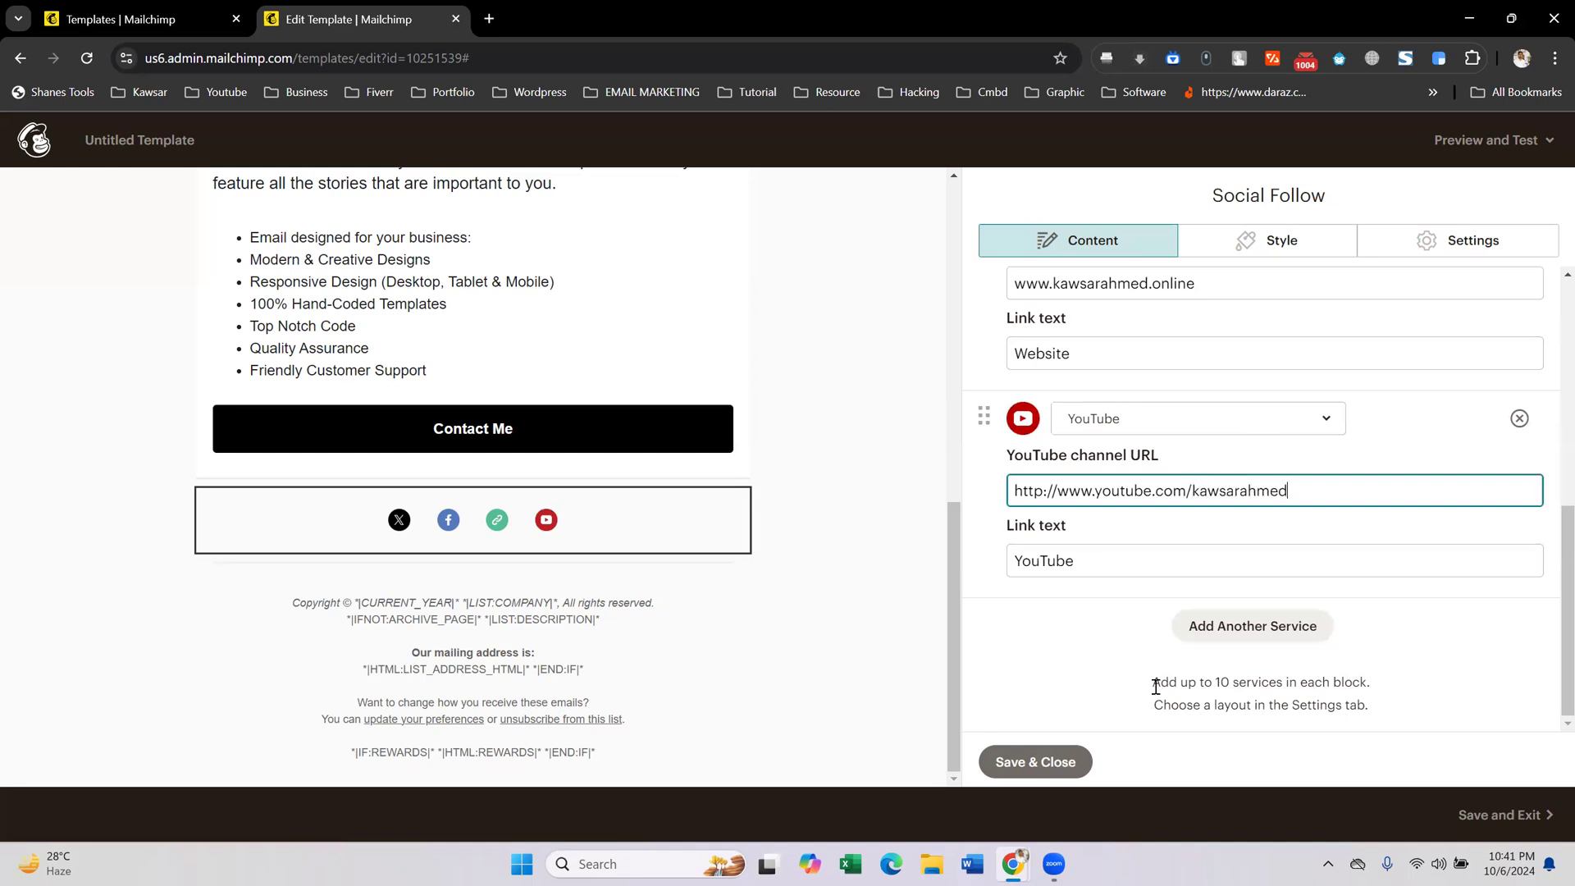
click(1057, 761)
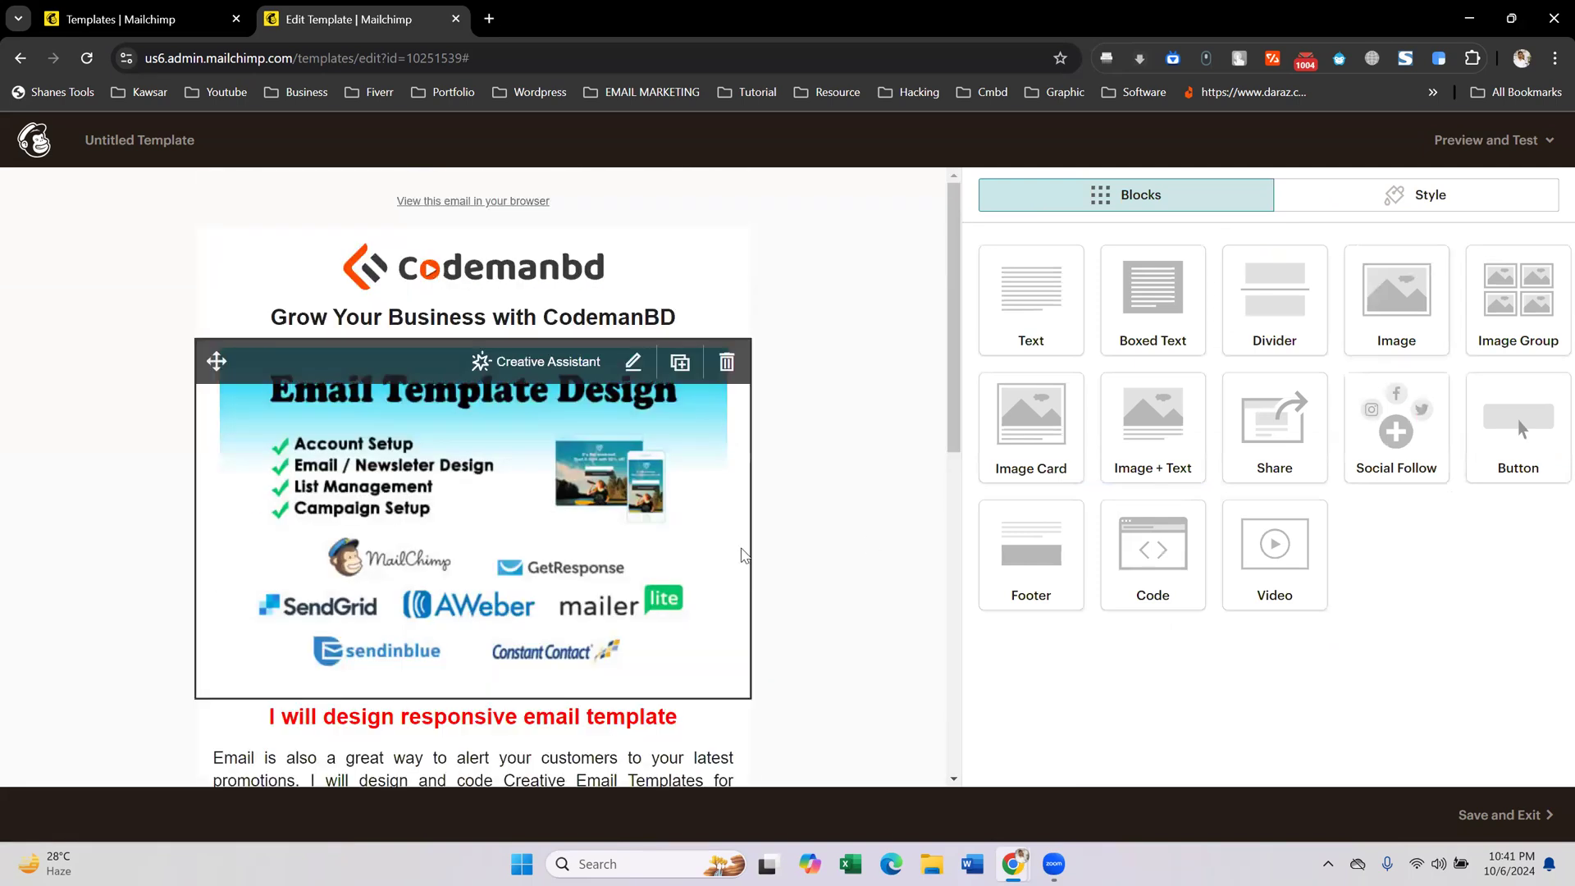
- Review the whole template from the logo and heading to the social icons and footer
scroll(792, 529, down, 5)
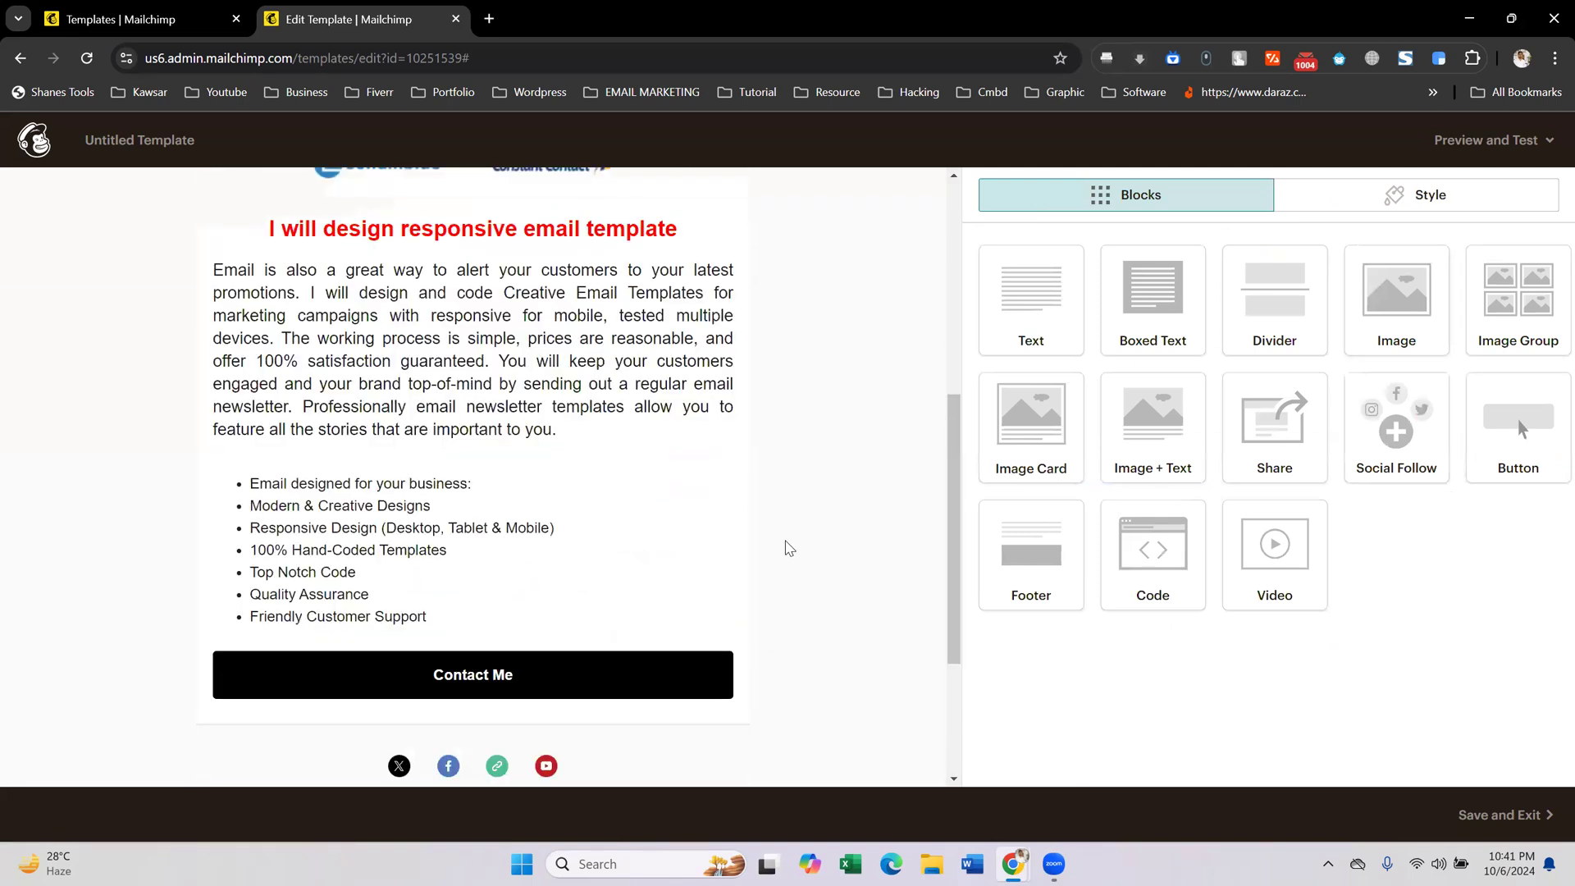
scroll(788, 548, down, 3)
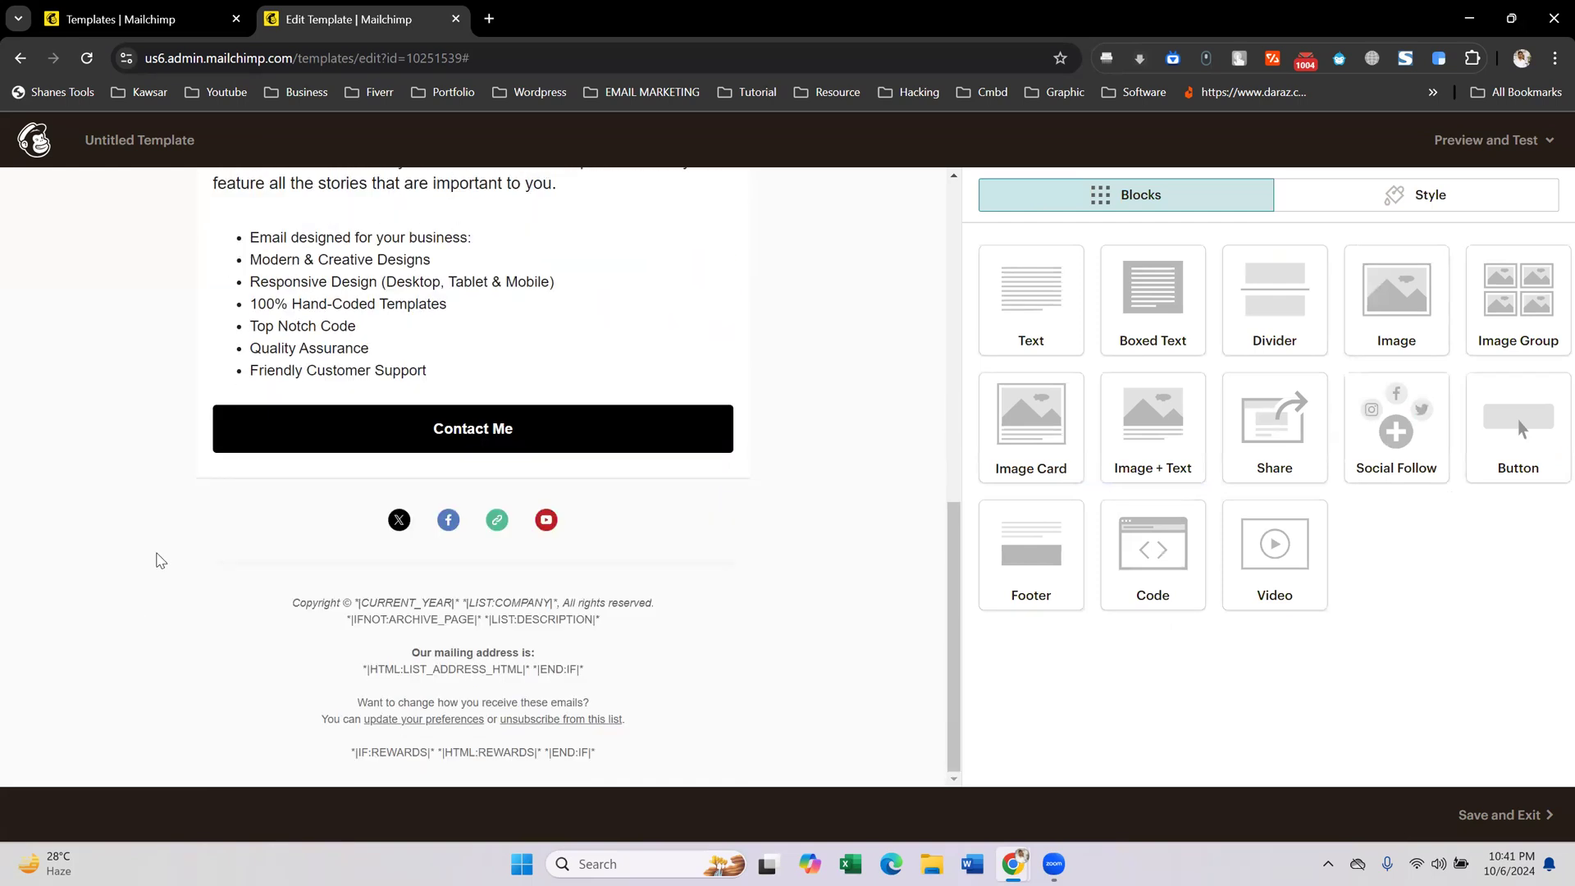
scroll(160, 560, up, 8)
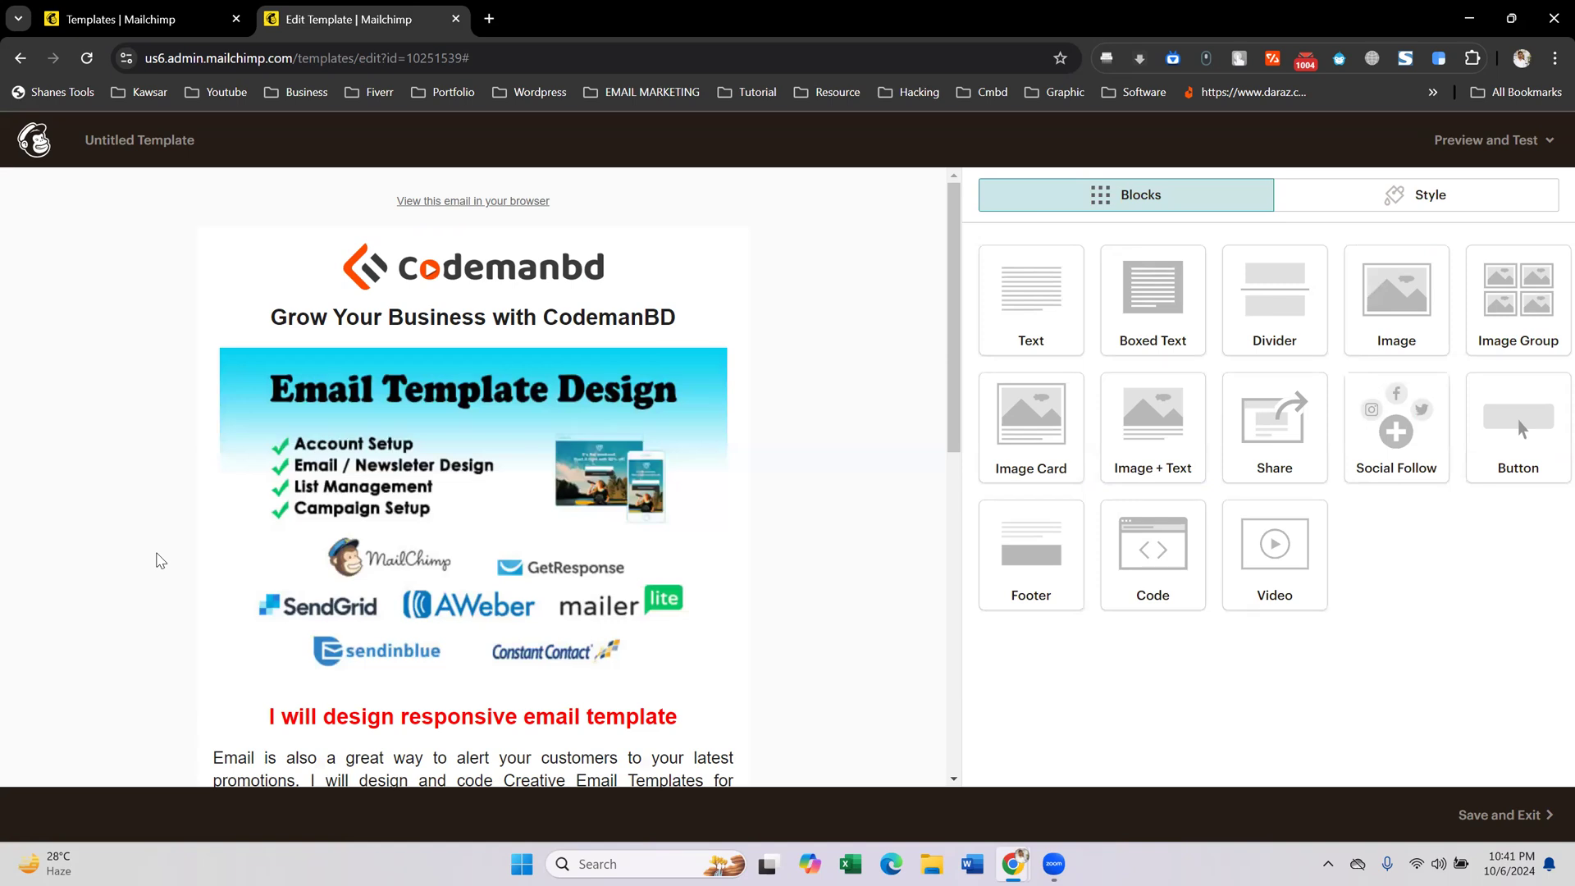
scroll(189, 561, down, 8)
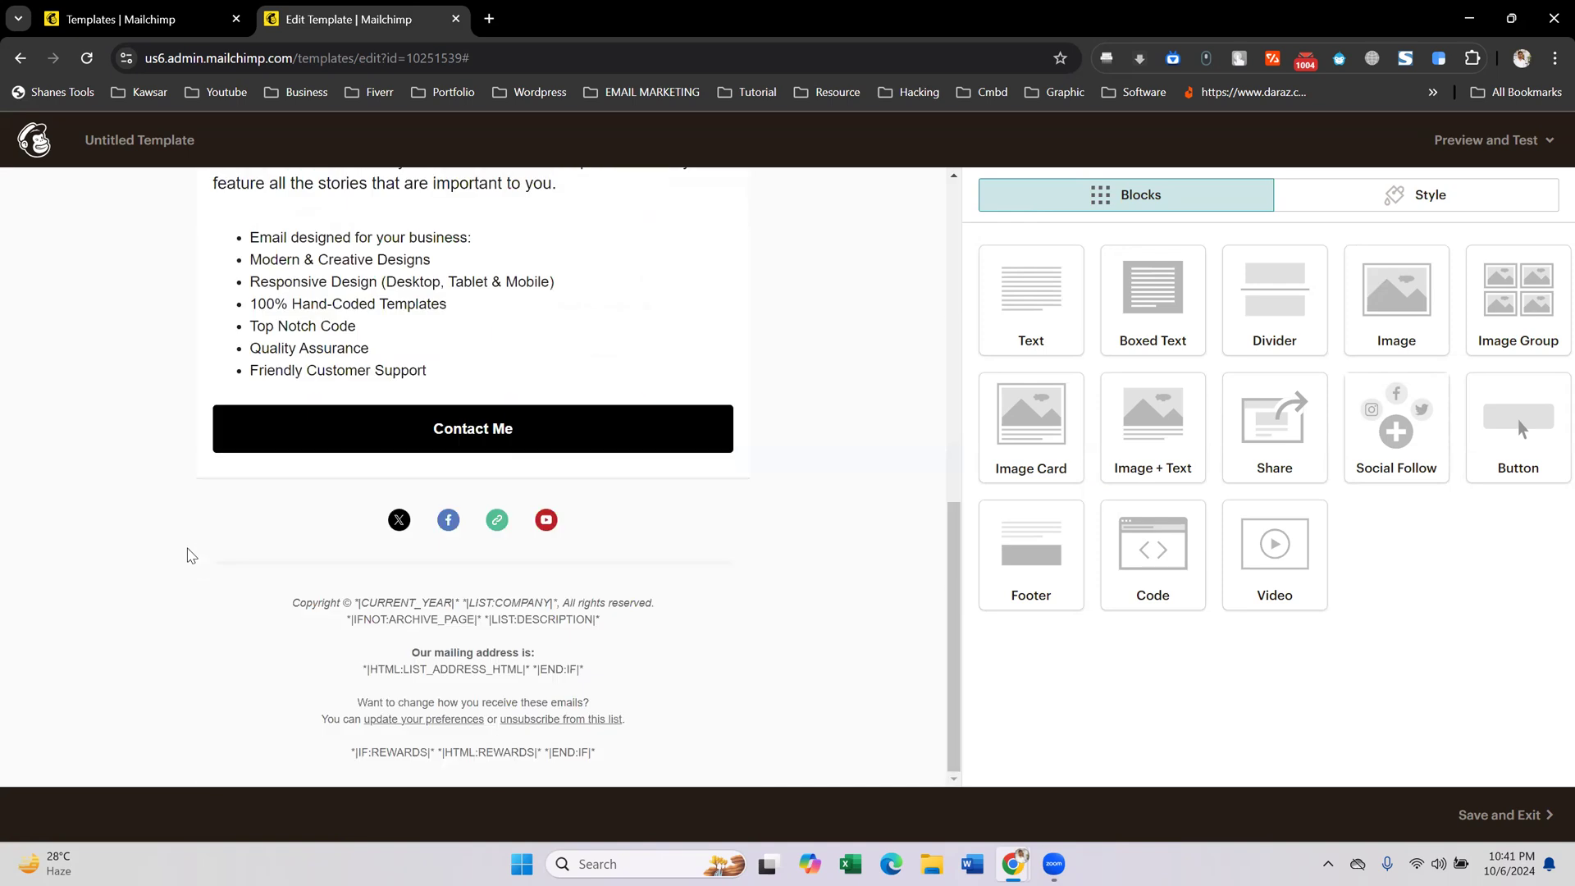
scroll(189, 555, up, 6)
scroll(190, 555, up, 3)
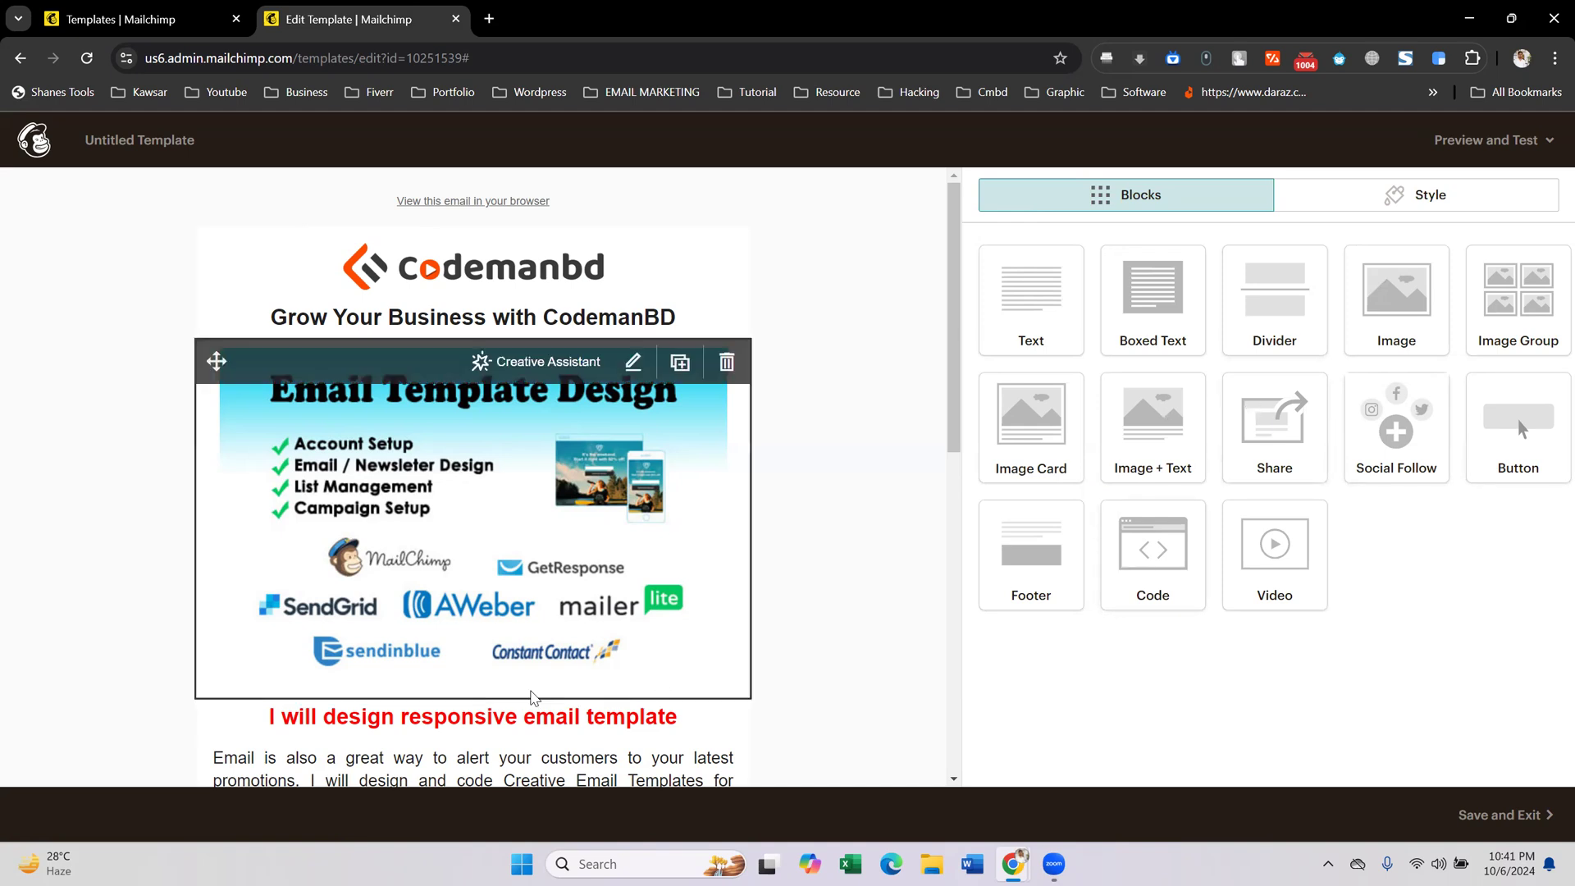
scroll(468, 681, down, 10)
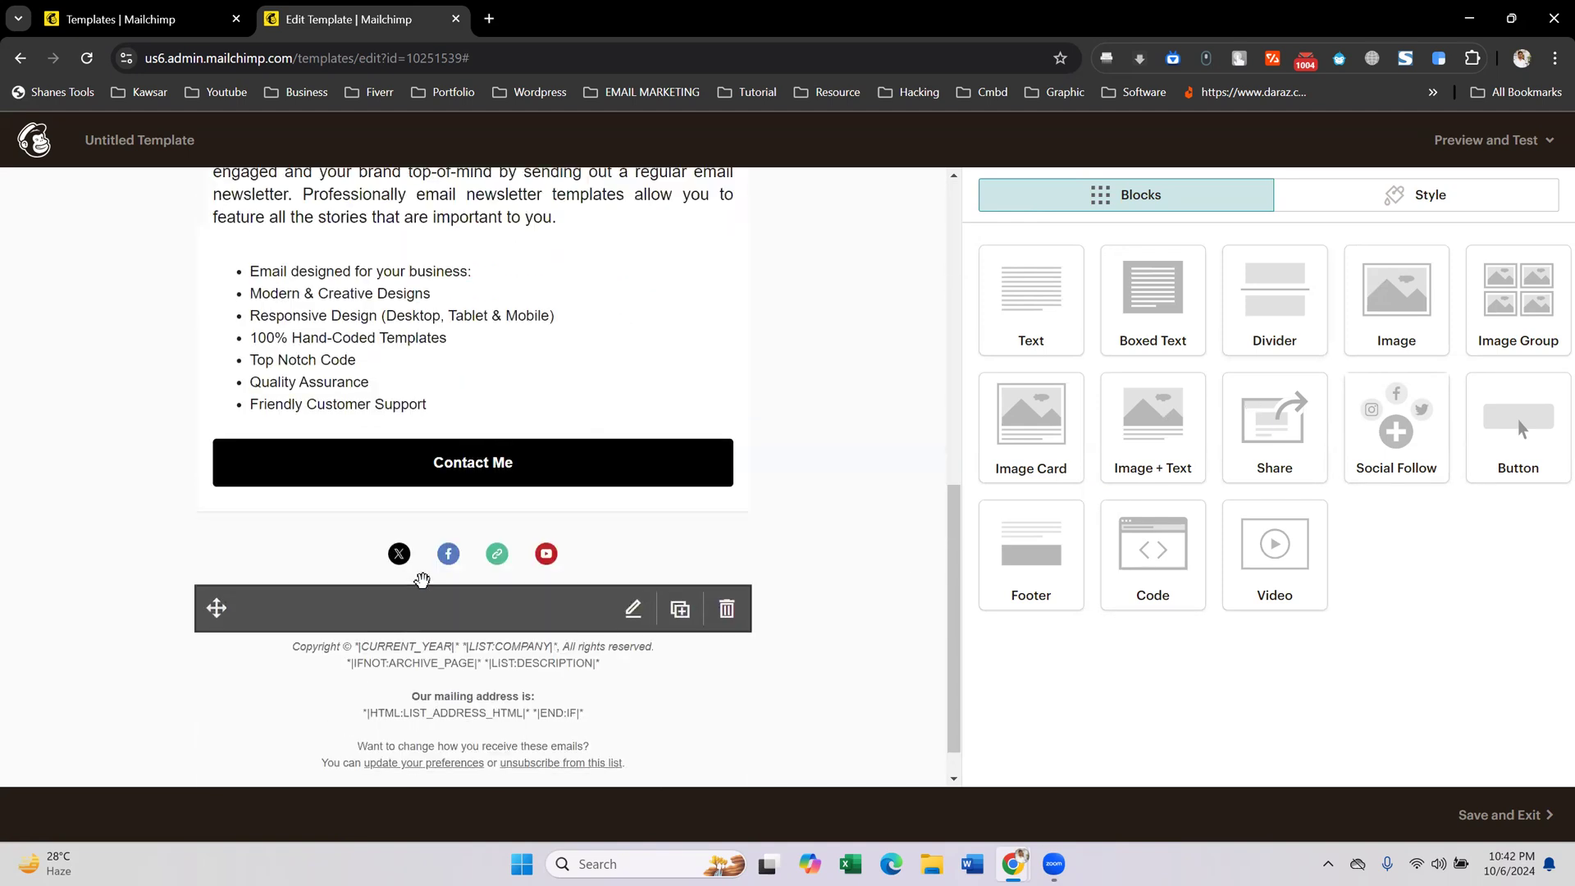
scroll(421, 580, up, 10)
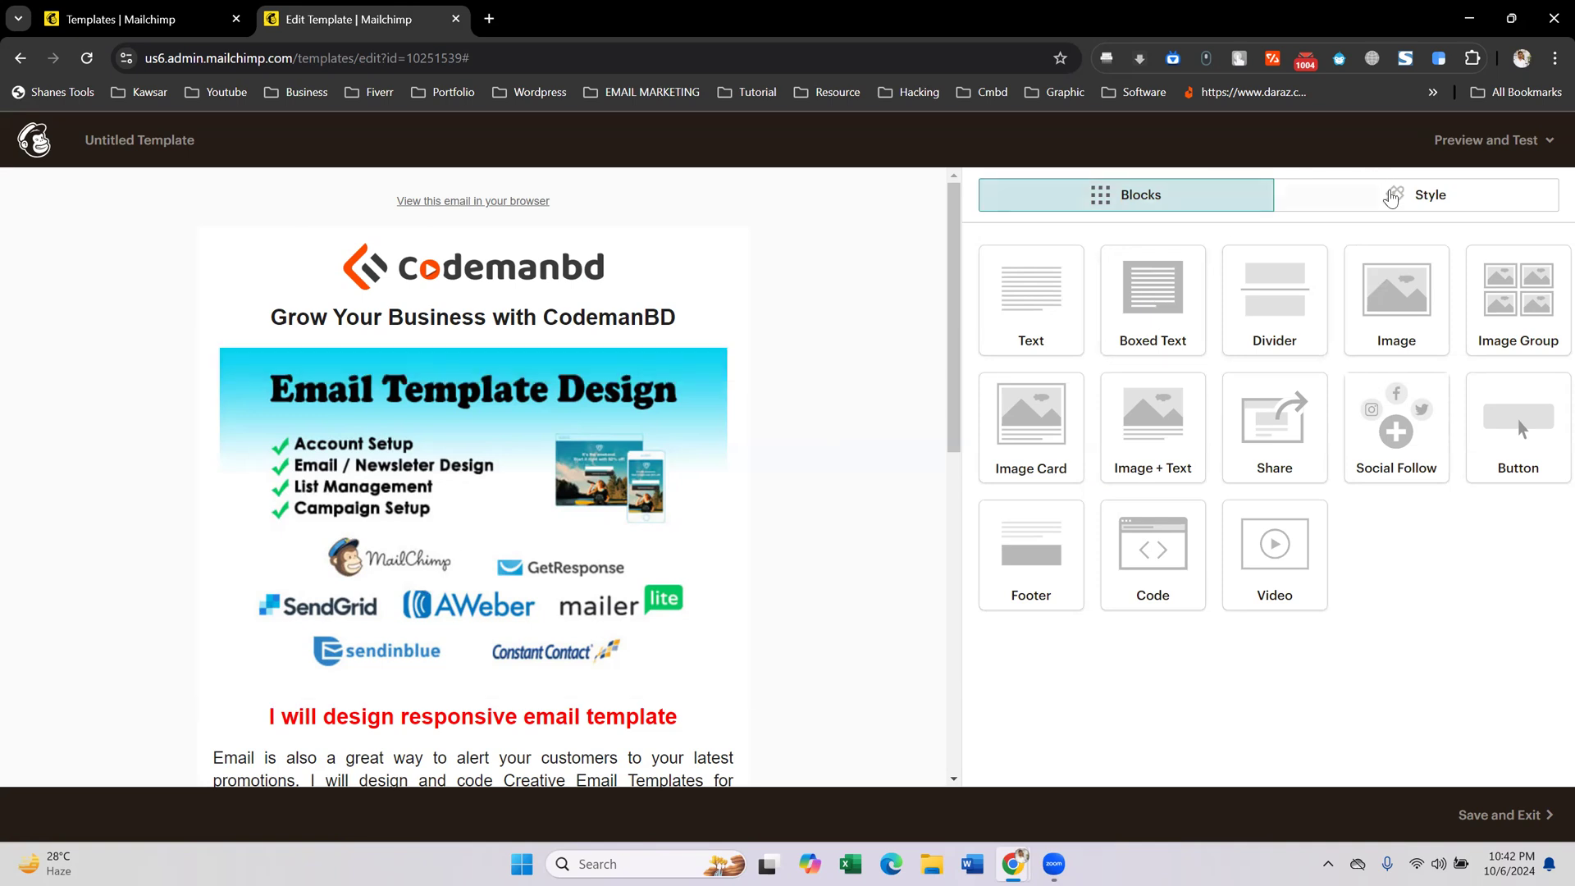
- Set the template's page background color to light gray, #d9d9d9, and save the Page style
click(1392, 198)
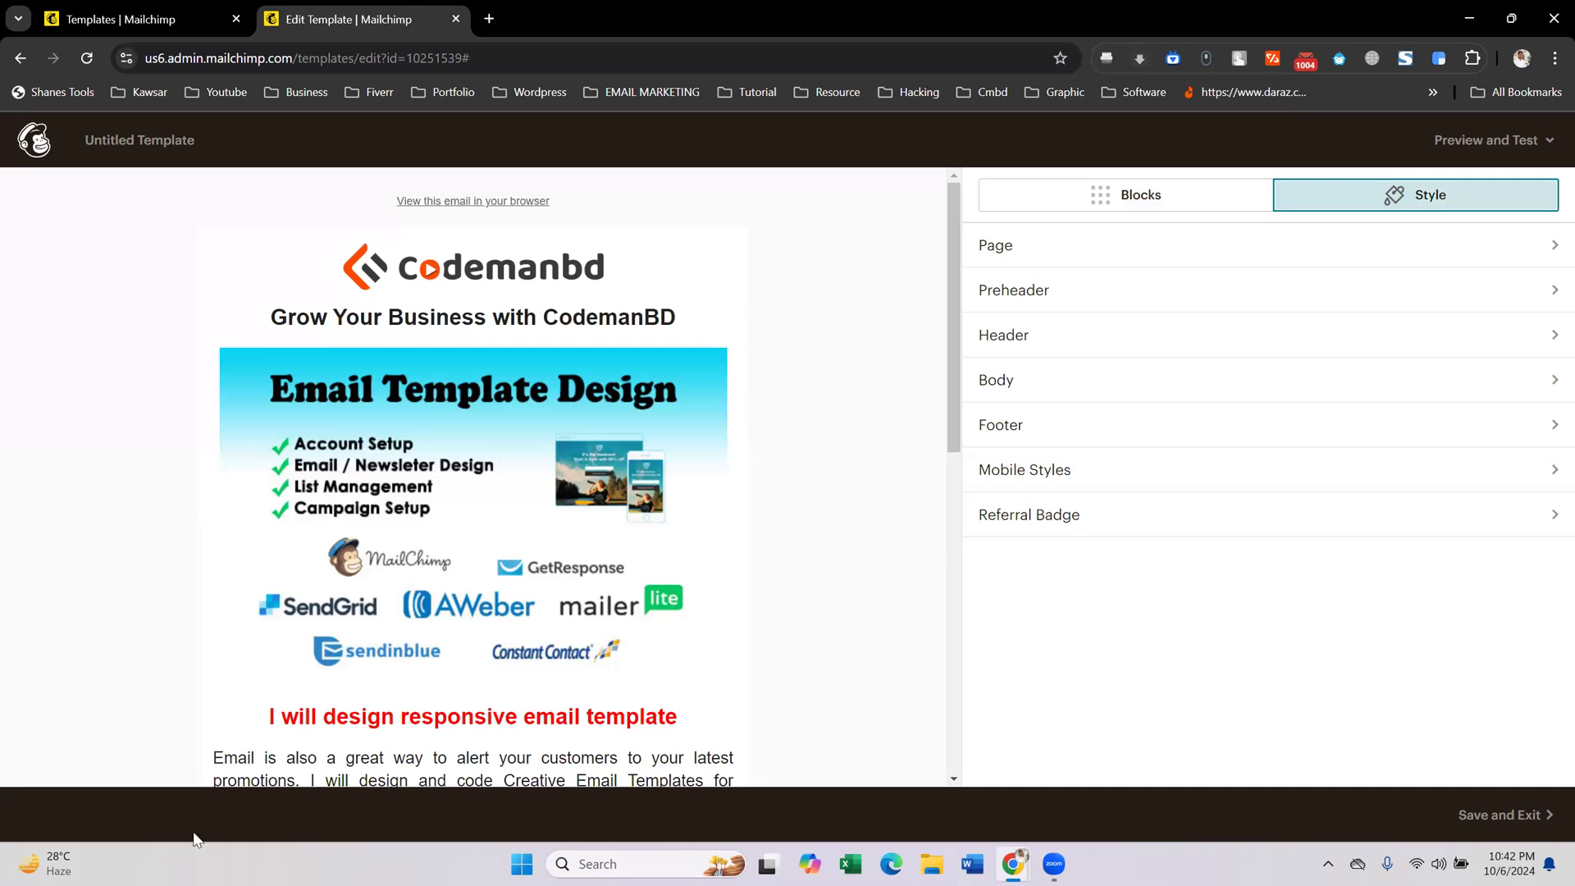
scroll(270, 732, down, 9)
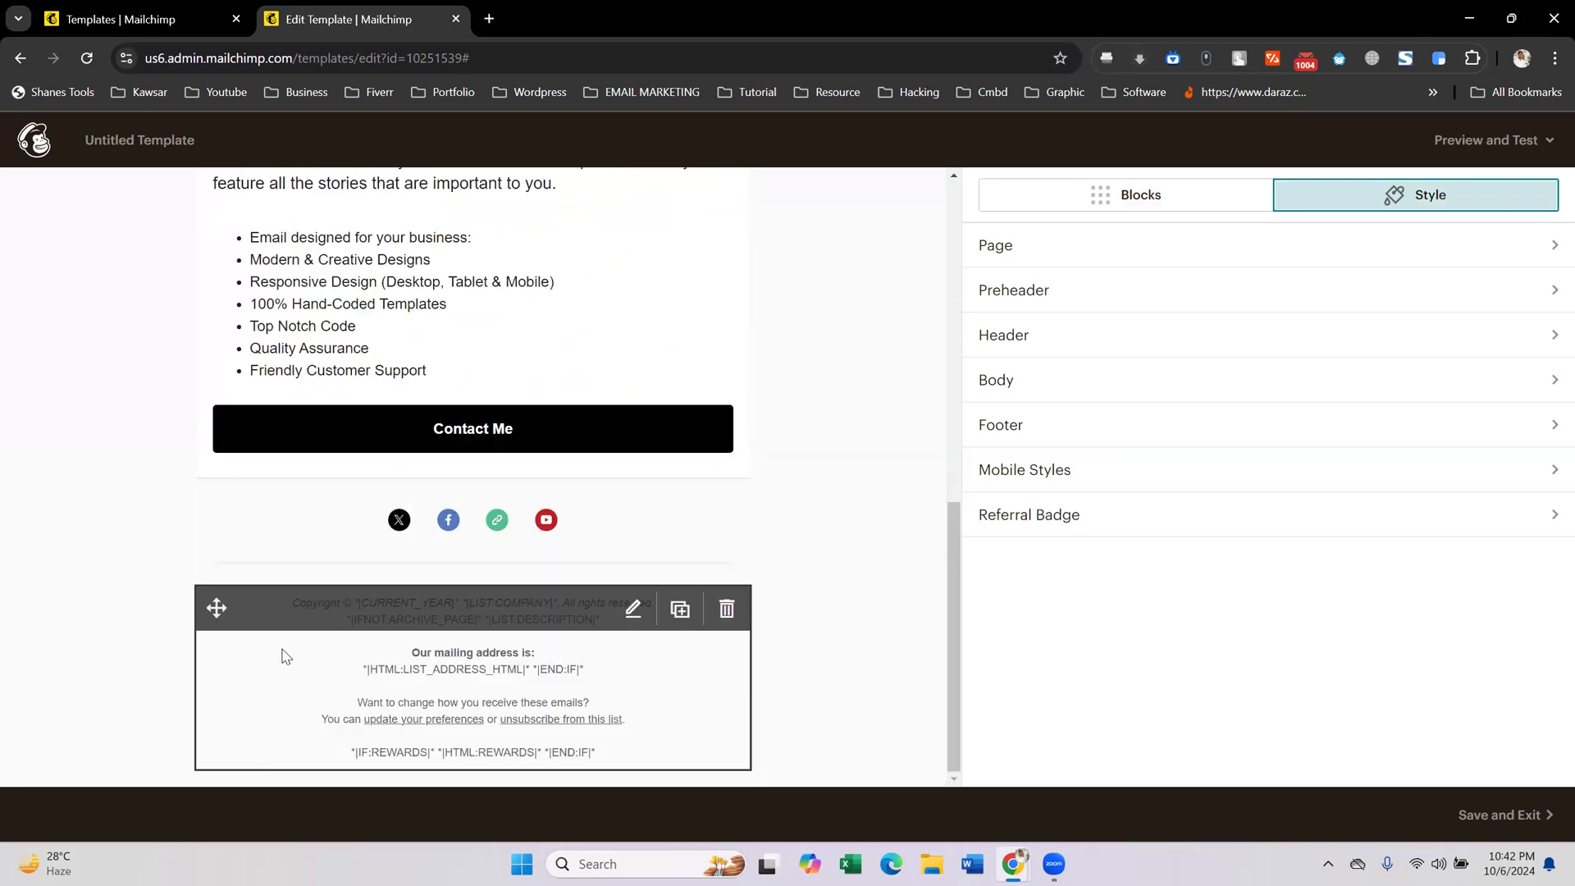
scroll(281, 654, up, 10)
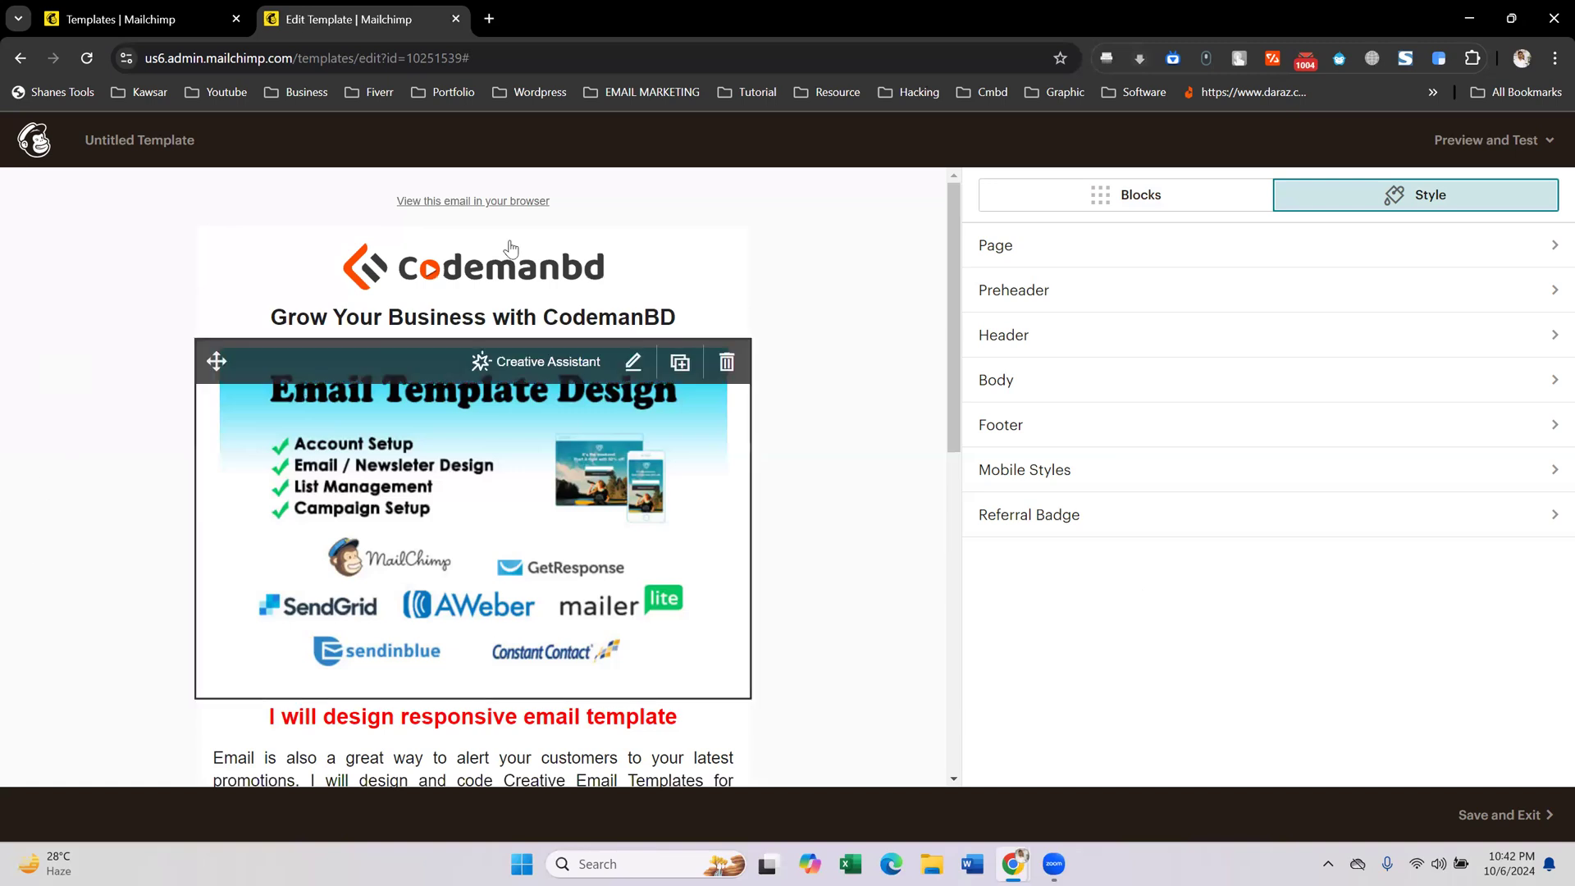
mouse_move(392, 377)
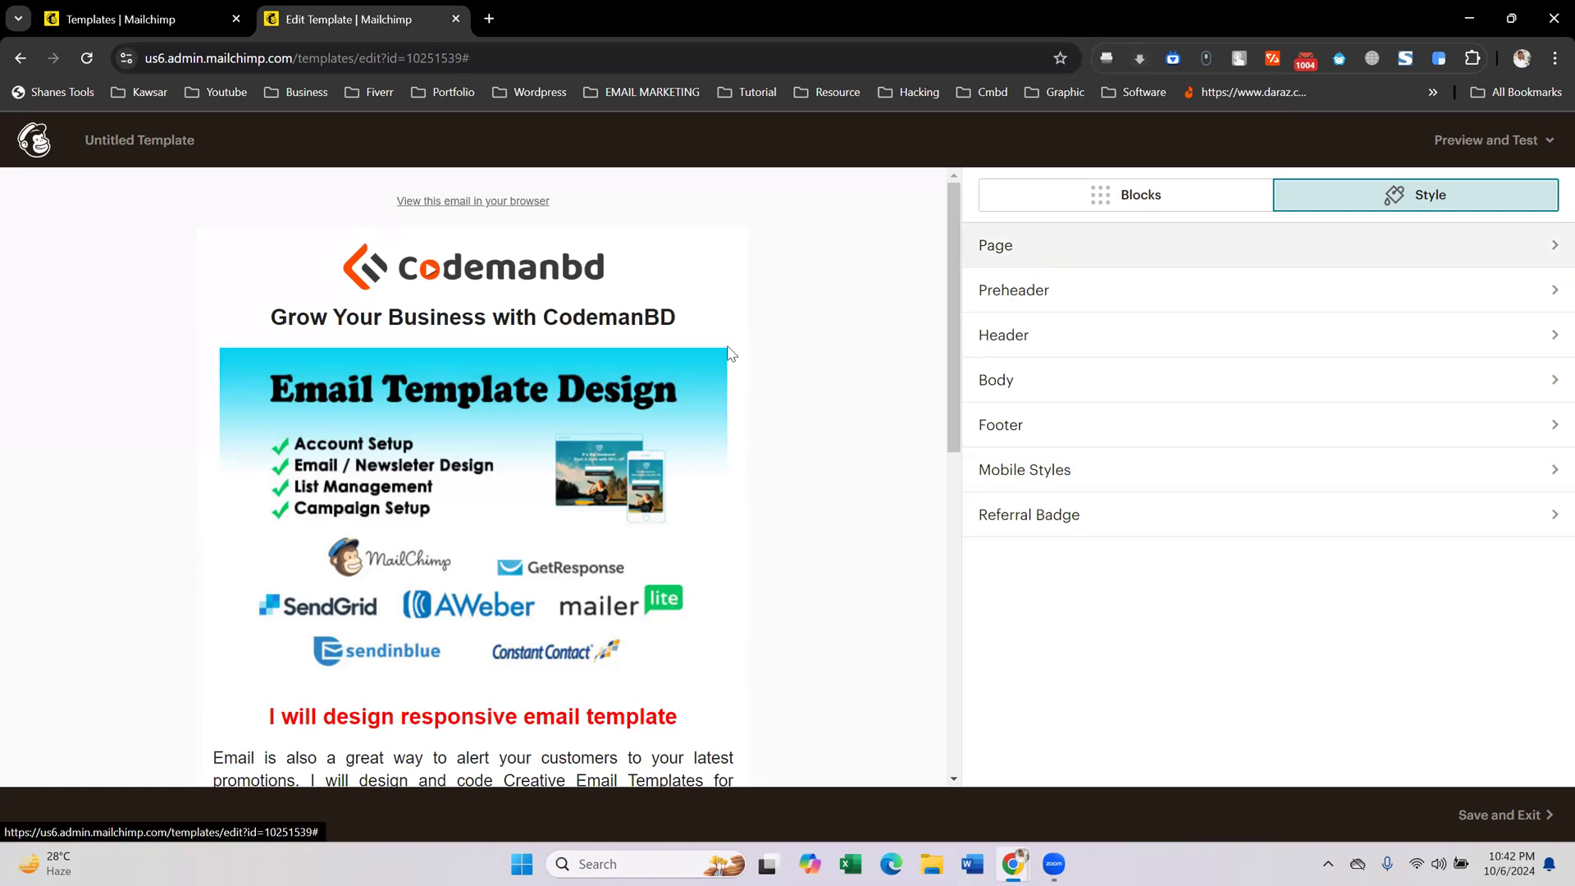
scroll(587, 482, down, 9)
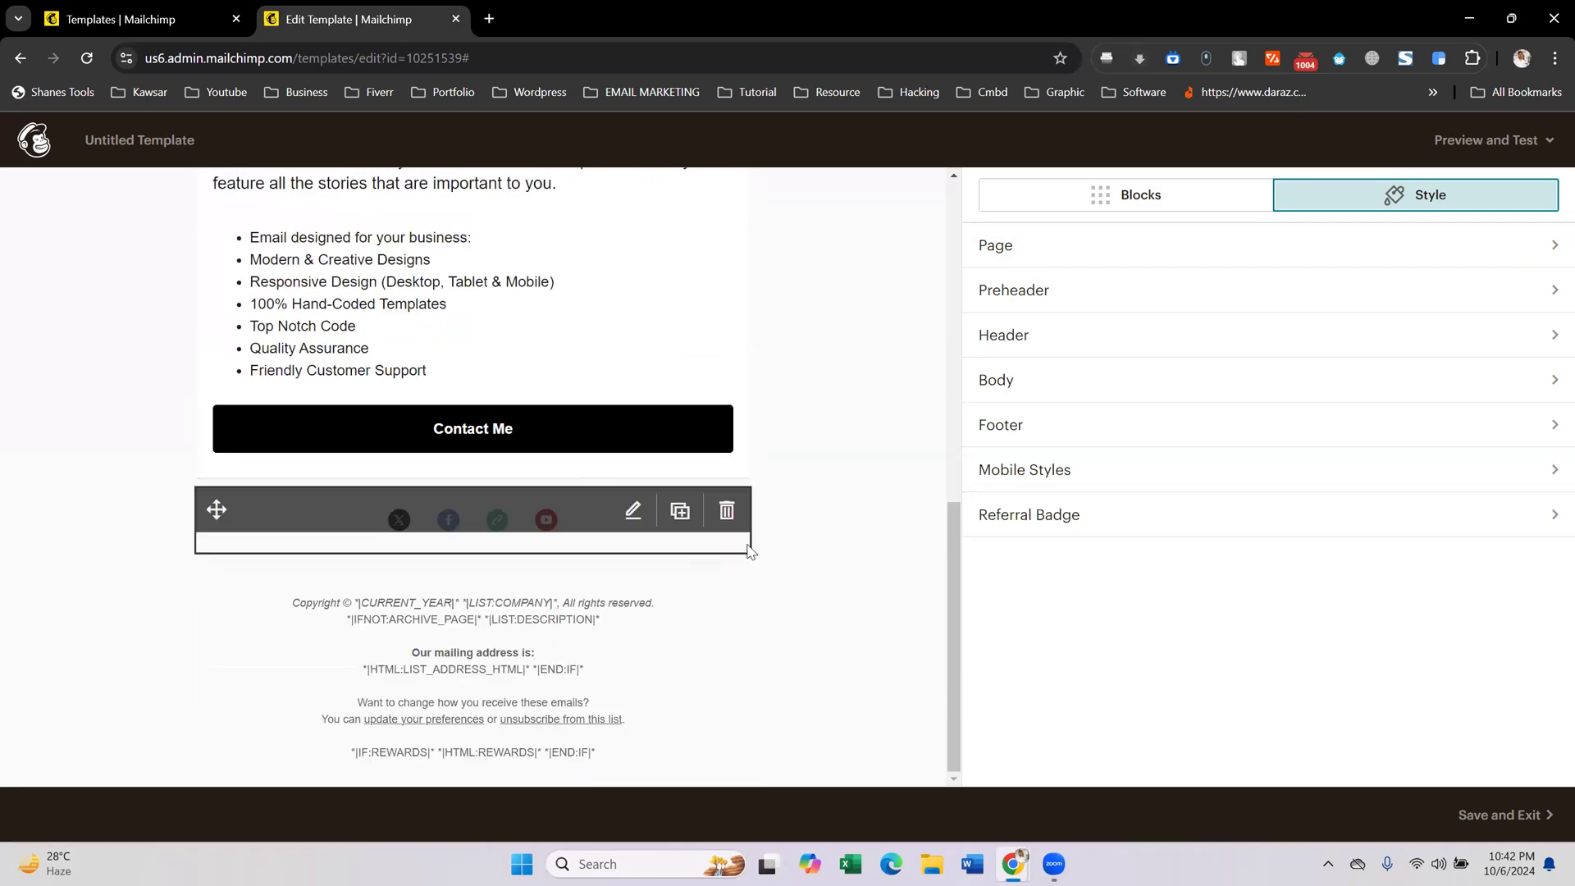
scroll(562, 474, up, 10)
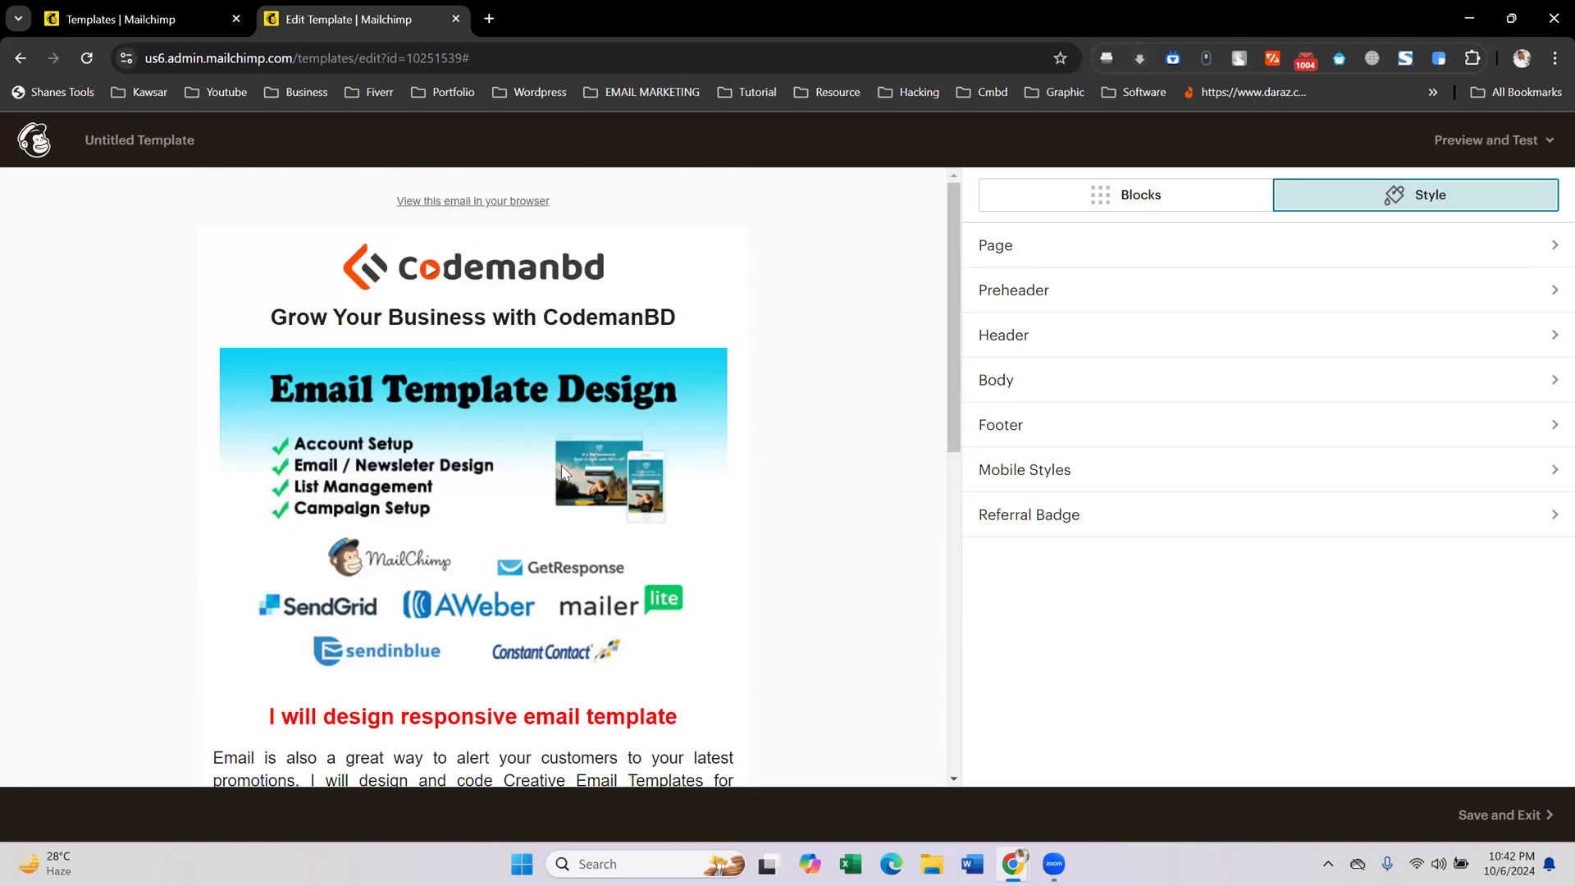
click(1370, 264)
click(1040, 326)
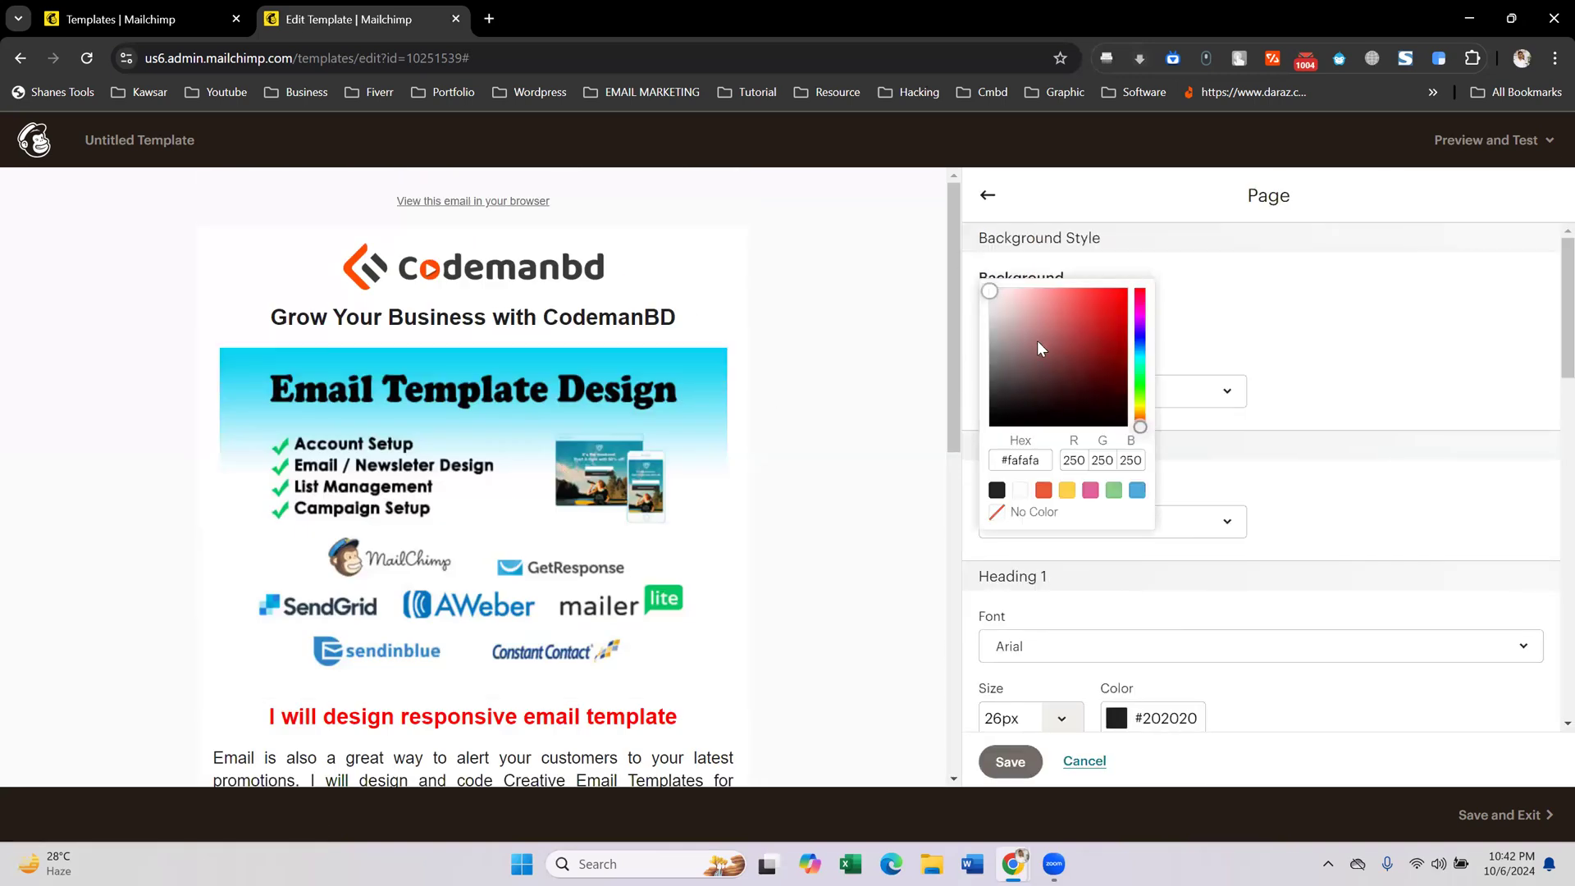
drag(991, 350, 982, 302)
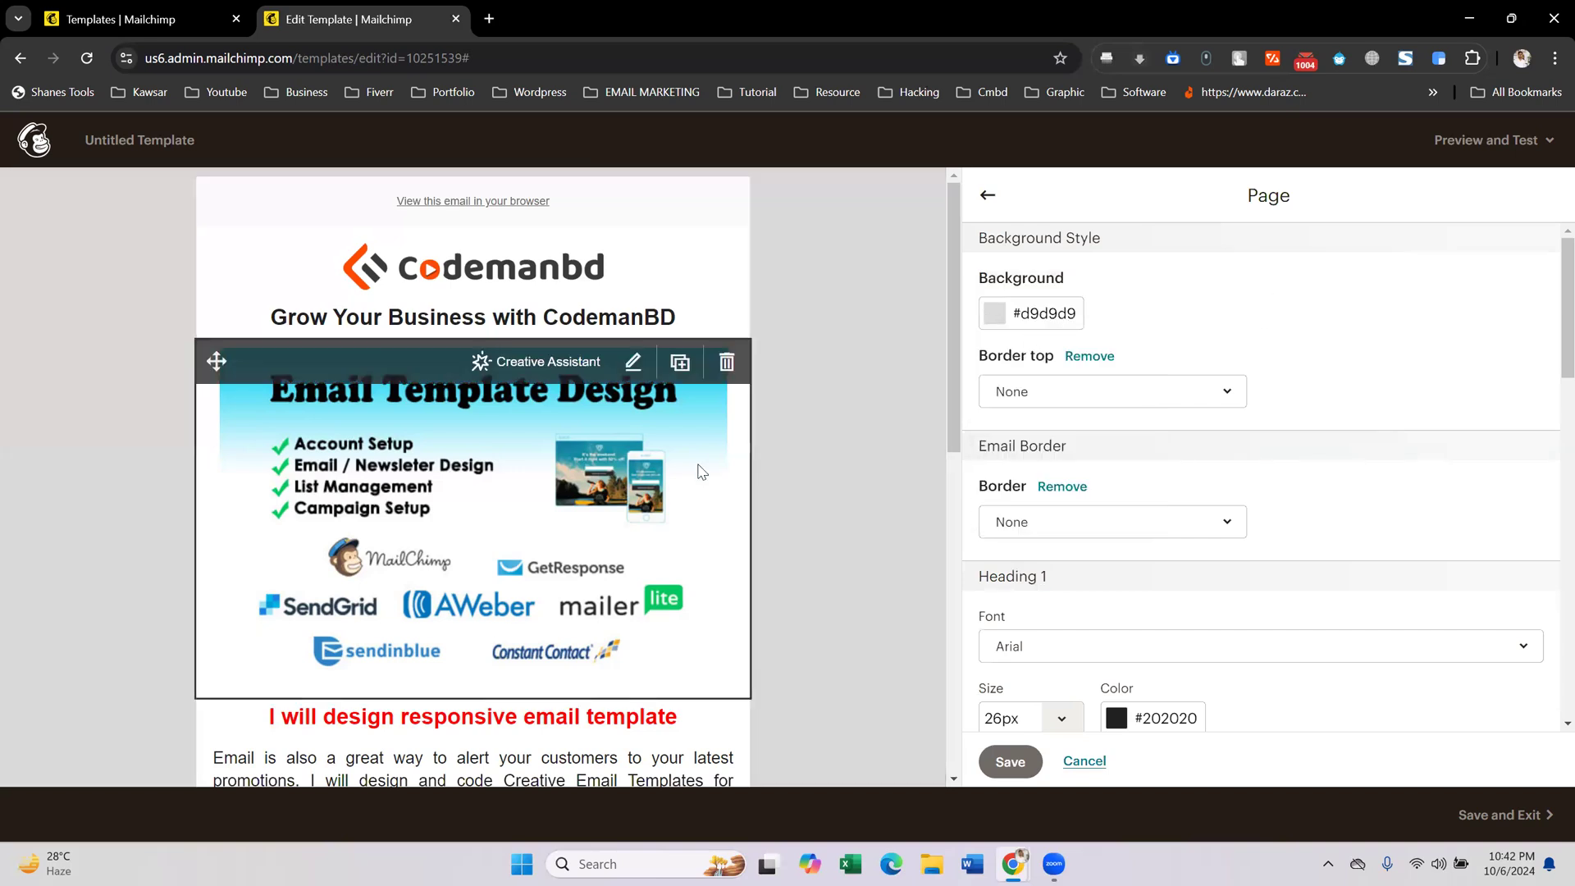
scroll(640, 510, down, 9)
scroll(653, 531, up, 9)
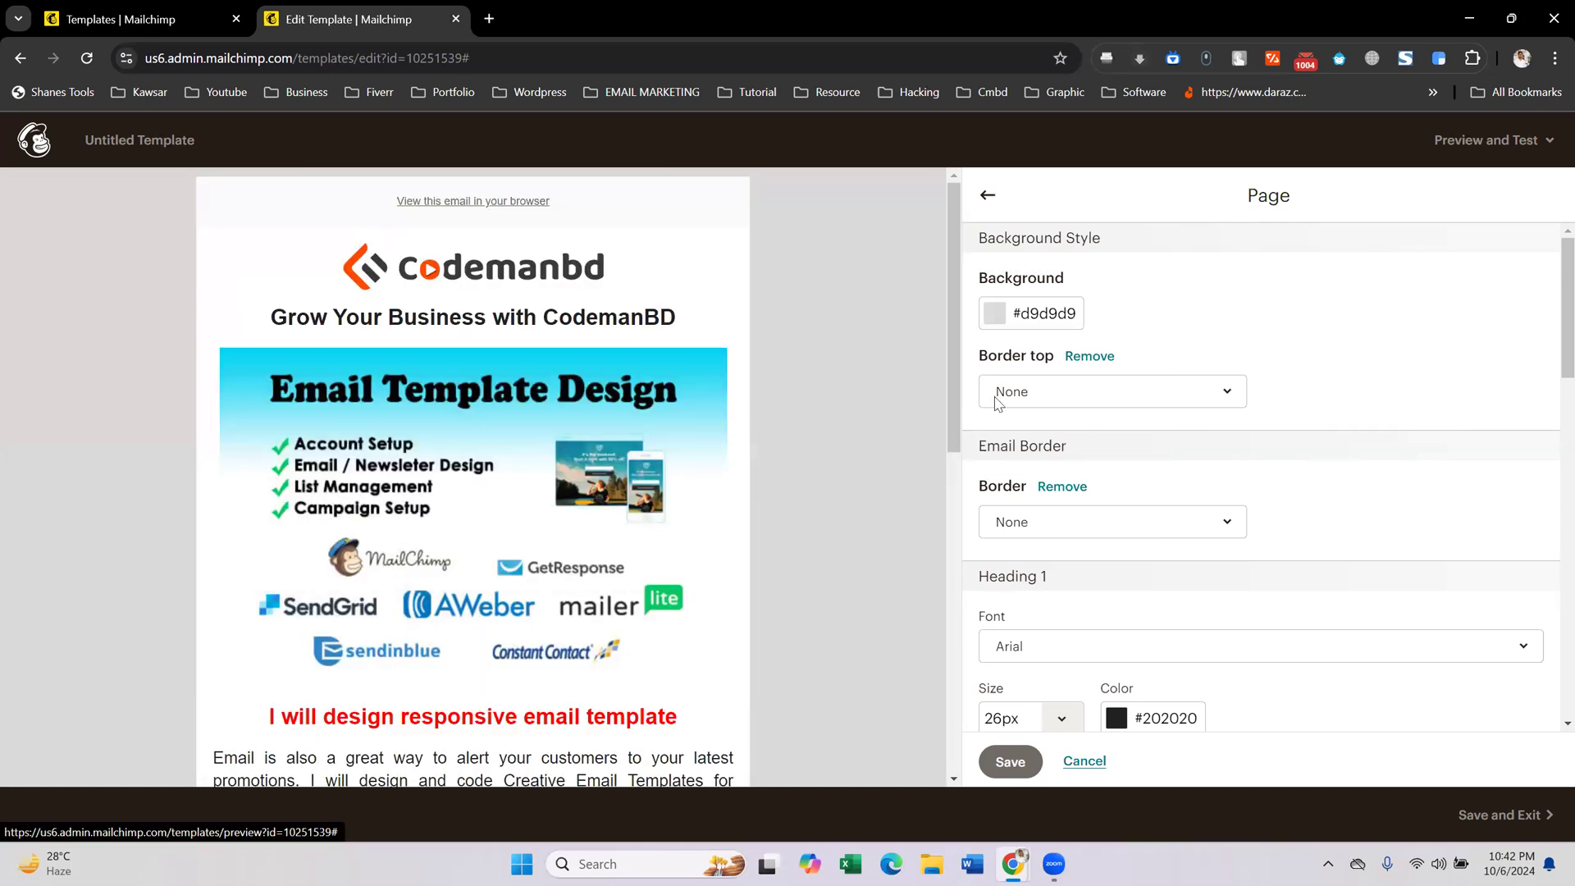
click(1014, 759)
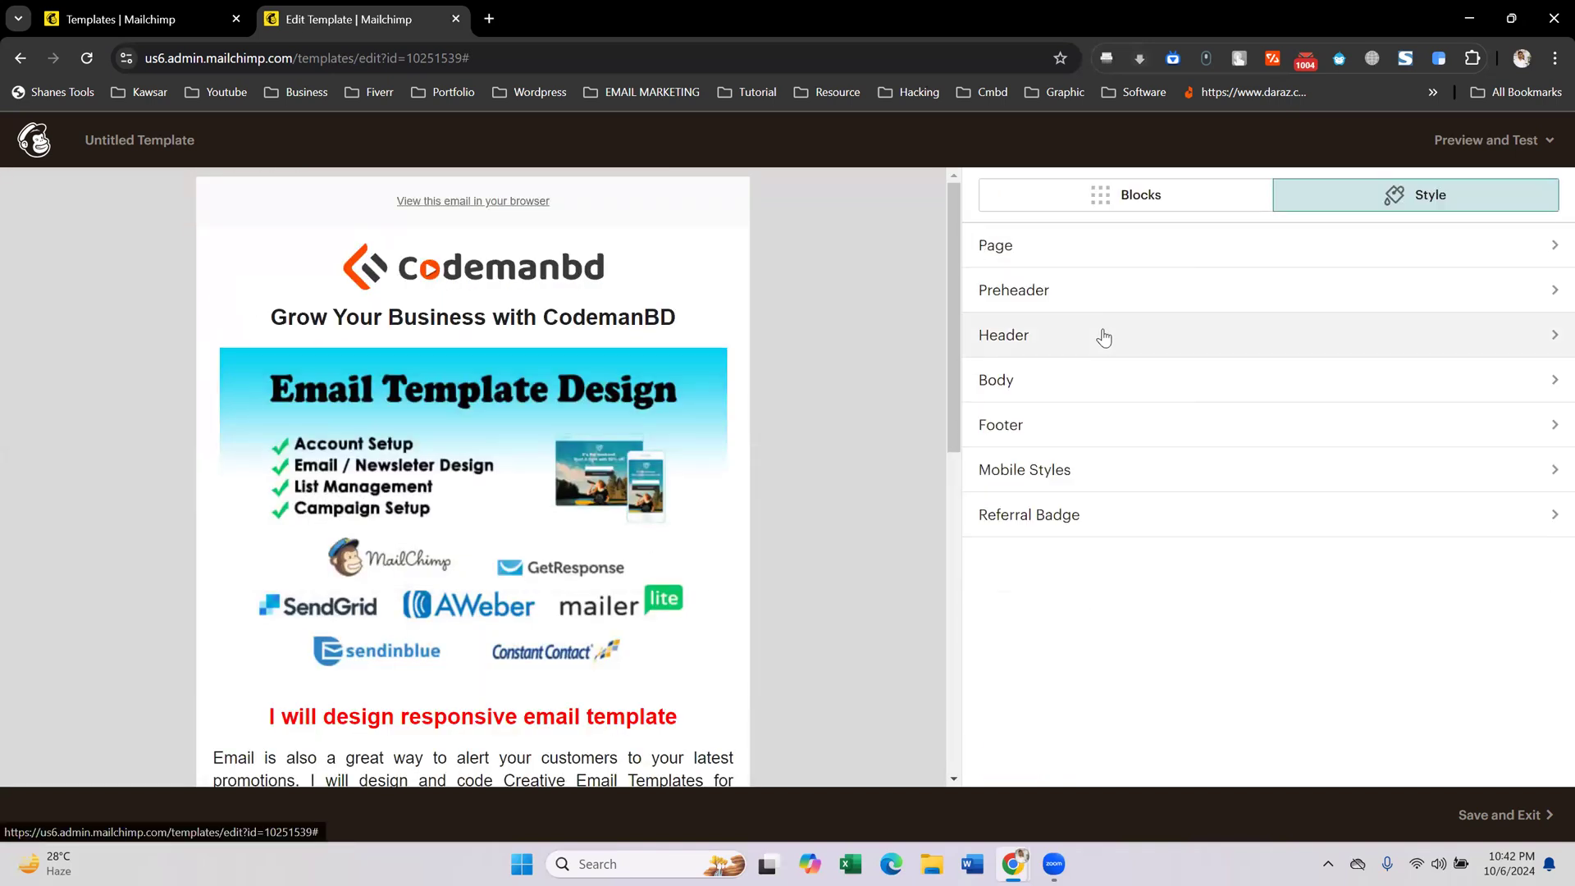
- Open the Header style and set the header's background color to dark gray, #626262
click(1101, 336)
click(1064, 339)
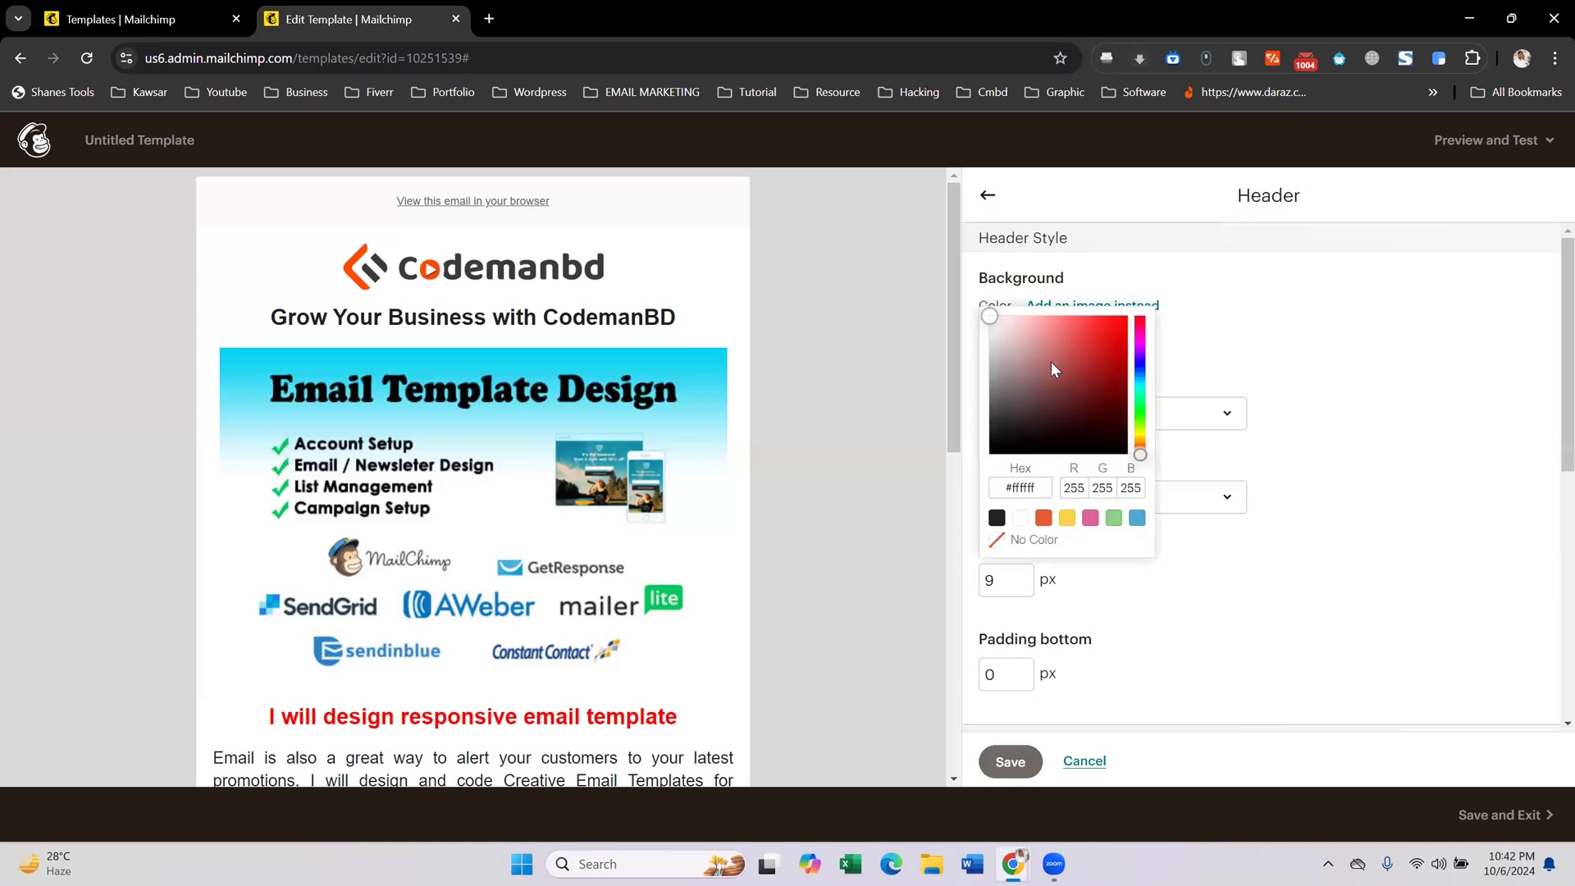
click(1050, 362)
drag(1004, 356, 1002, 403)
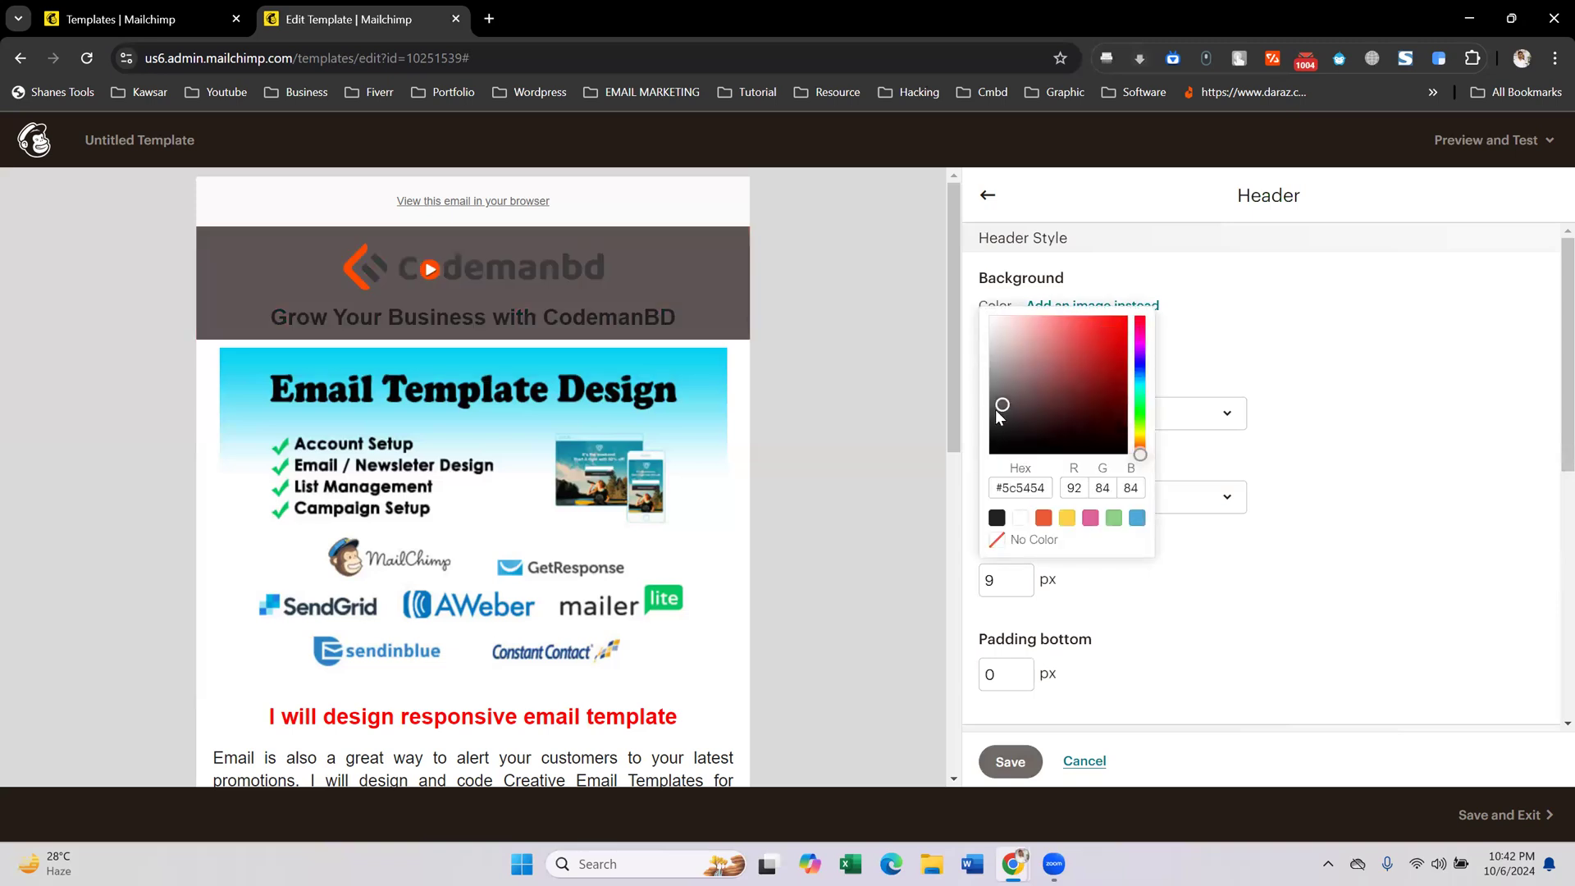
click(1140, 385)
drag(1014, 416, 968, 401)
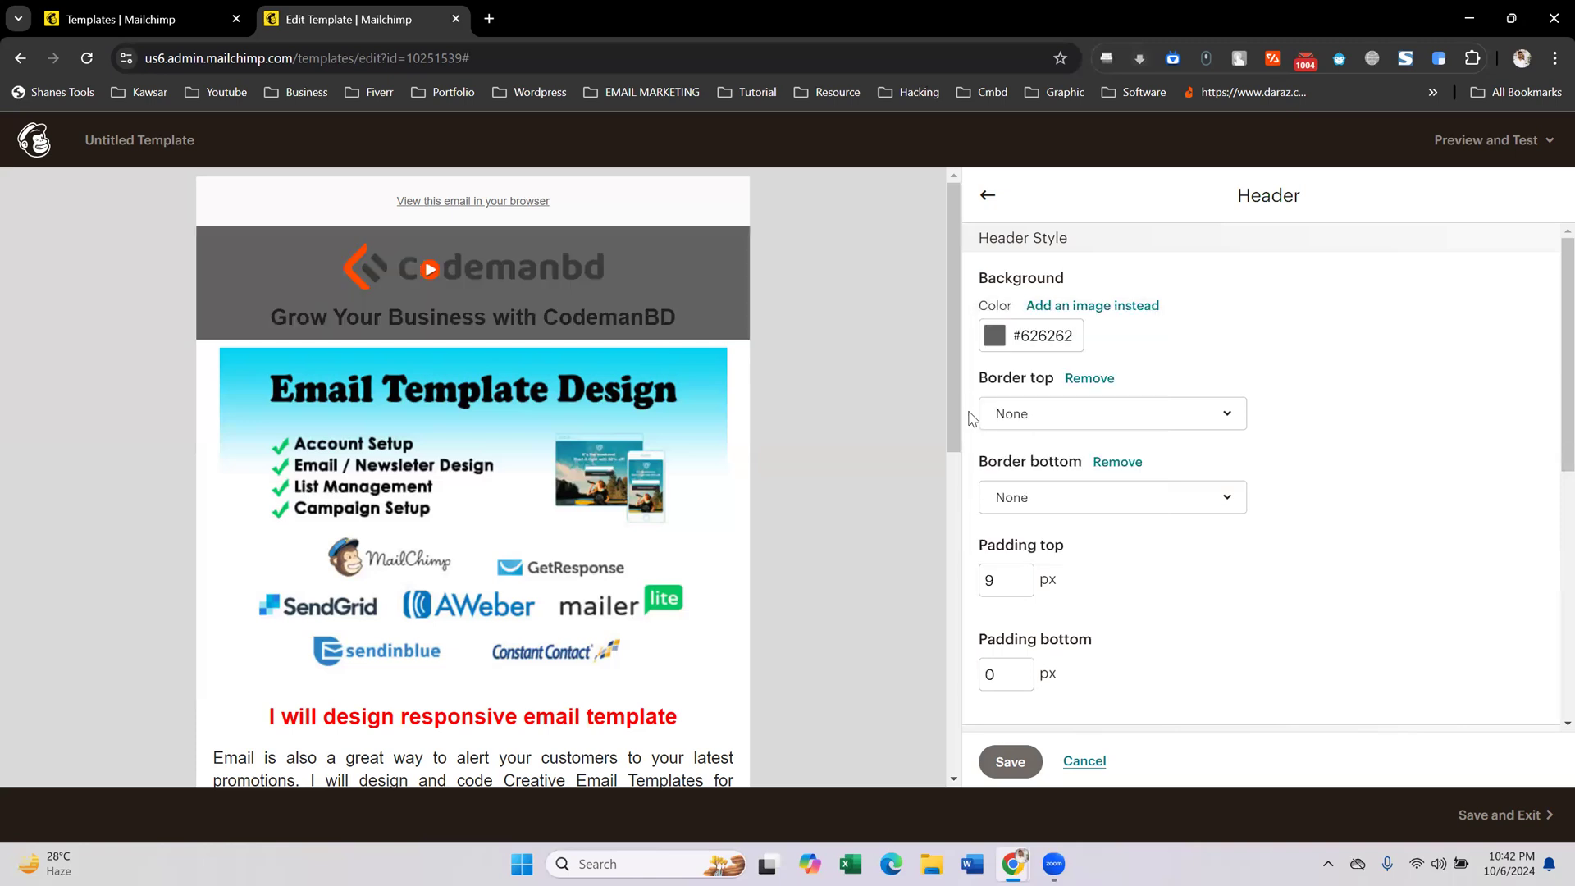
- Change the header's background color to light purple, #a183d5
click(1072, 328)
drag(1091, 386, 1167, 452)
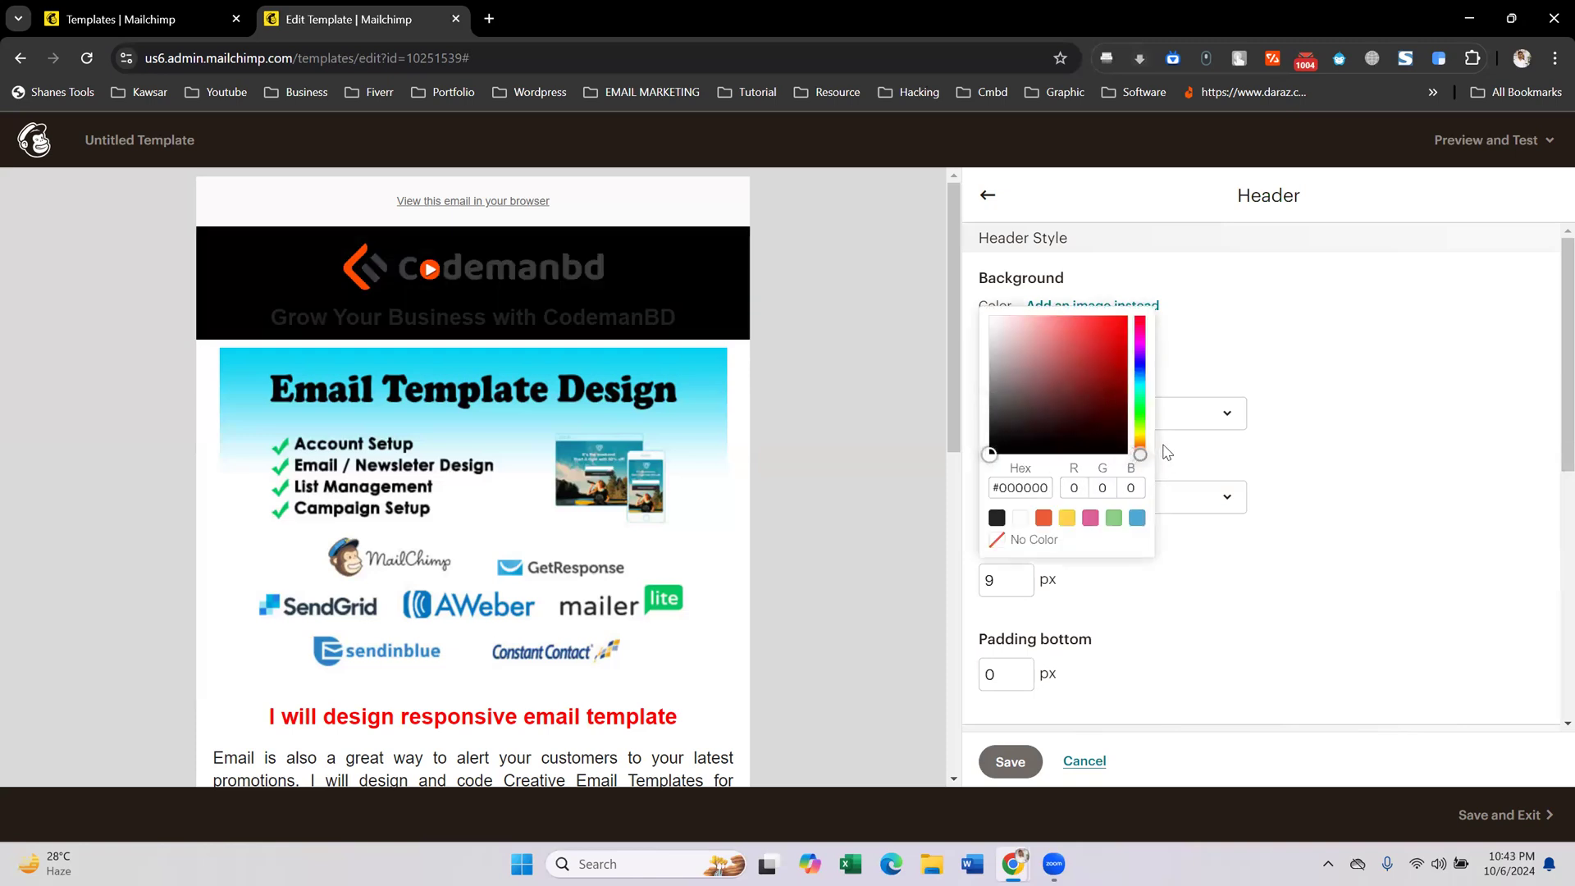
click(1142, 356)
click(1115, 371)
drag(1114, 372, 1082, 401)
click(1079, 348)
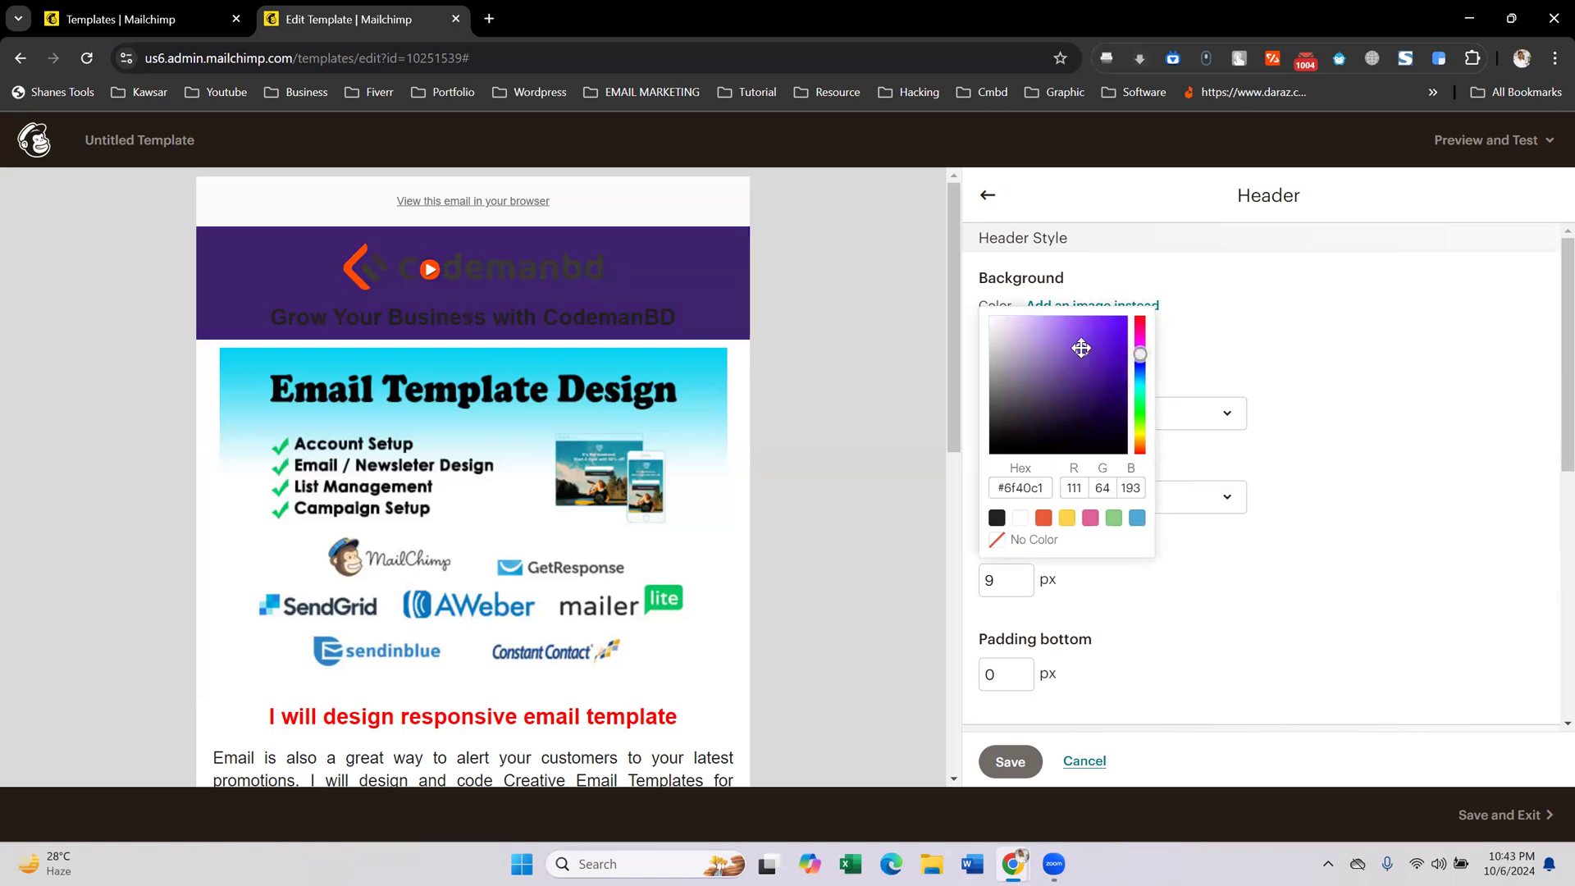
click(1042, 338)
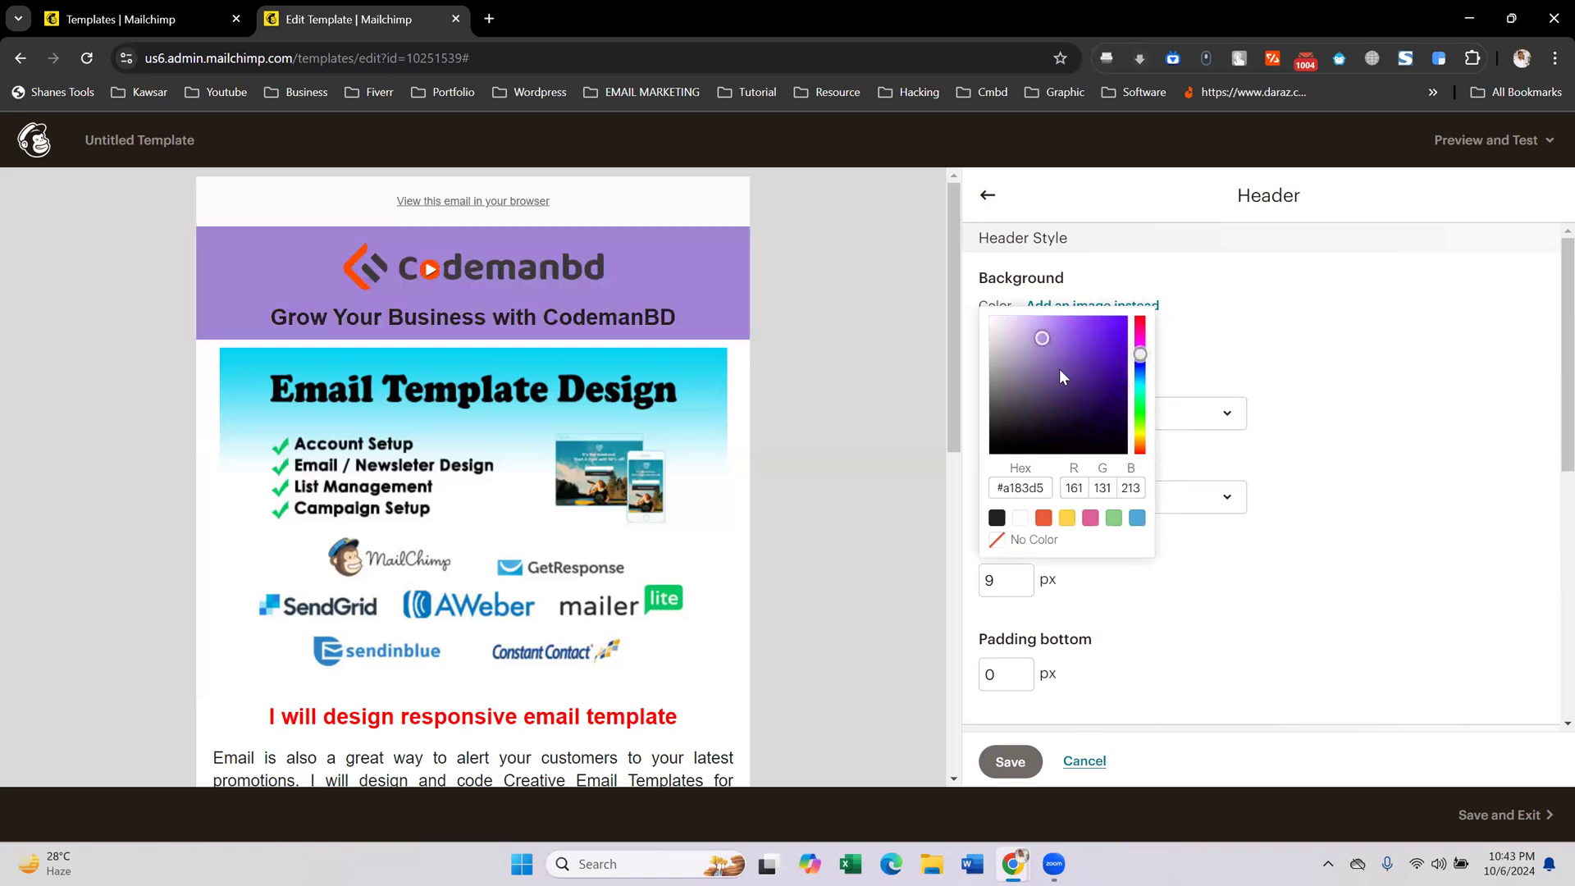
click(1249, 351)
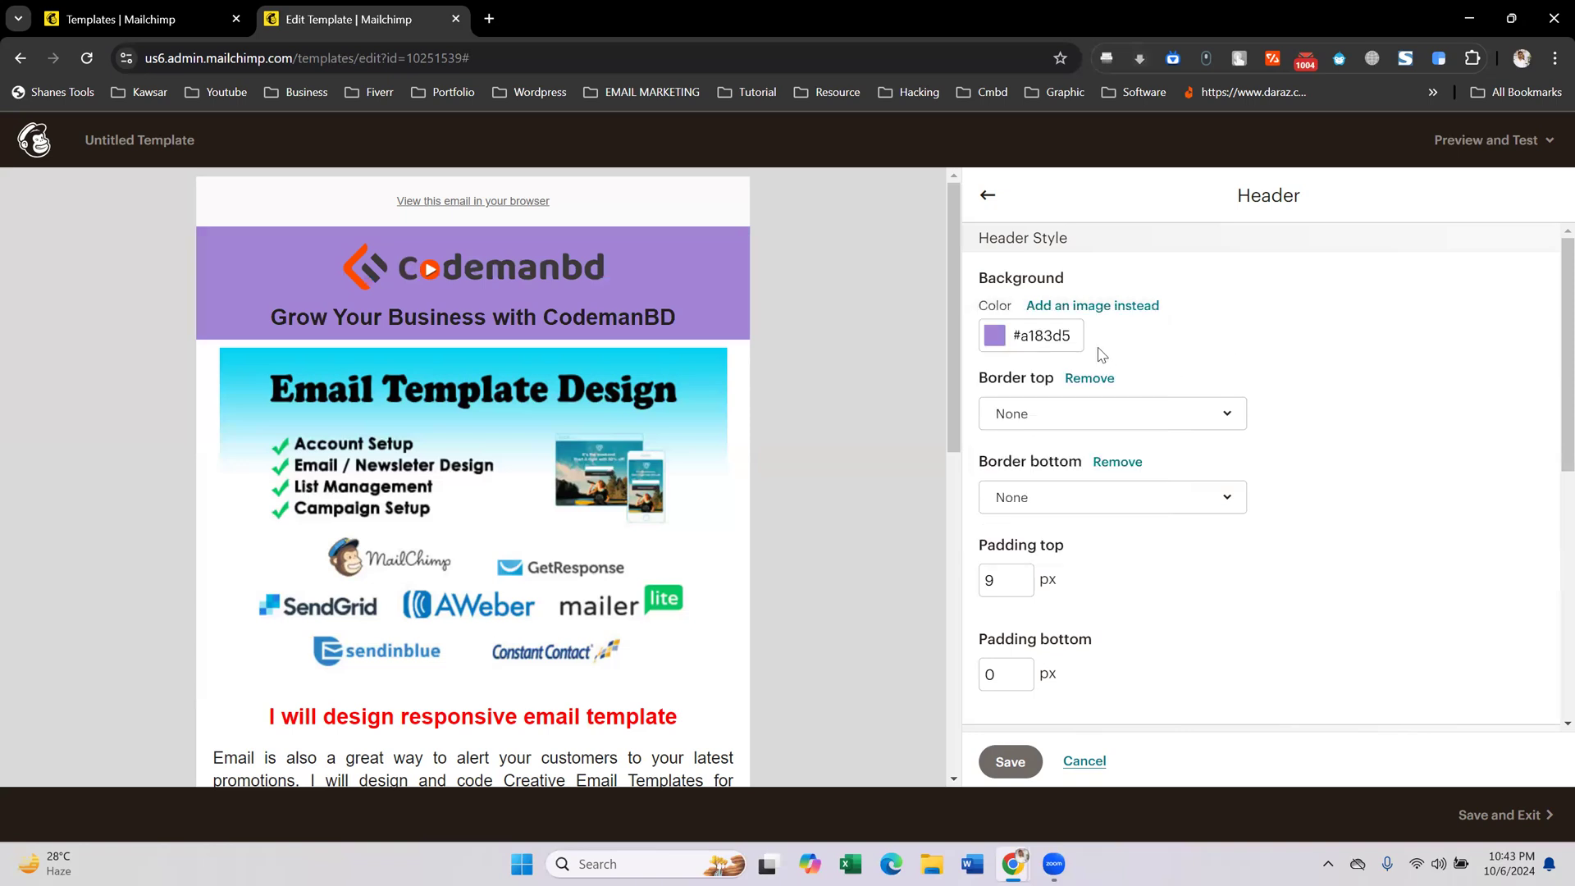
- Copy the header's background hex code, apply #a183d5 as the preheader's background color, and save the Preheader style
click(996, 334)
click(1037, 487)
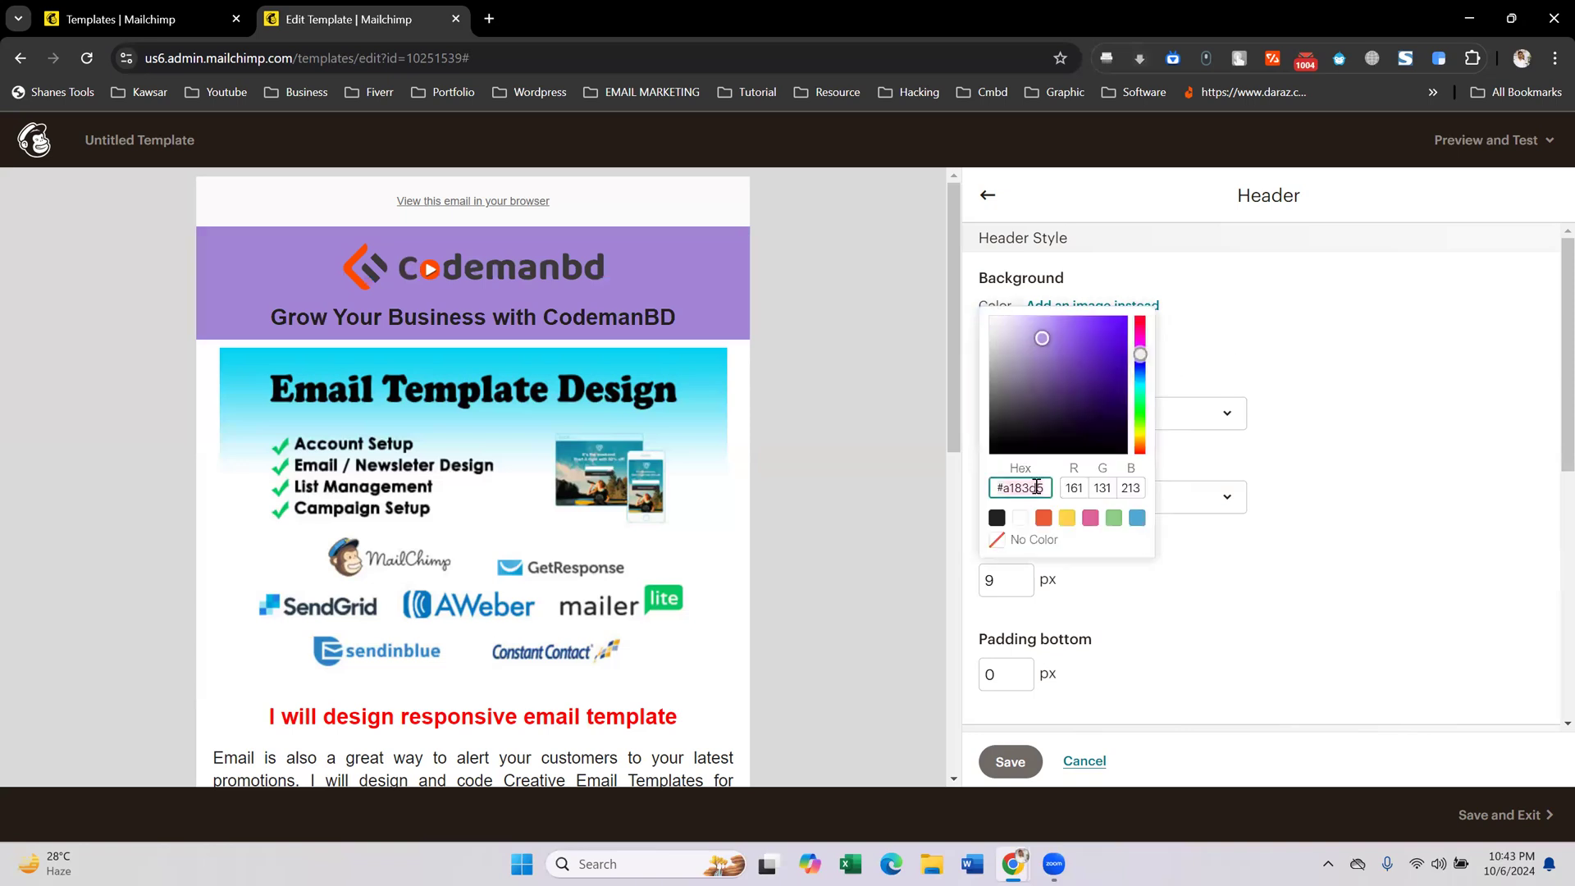
click(1322, 309)
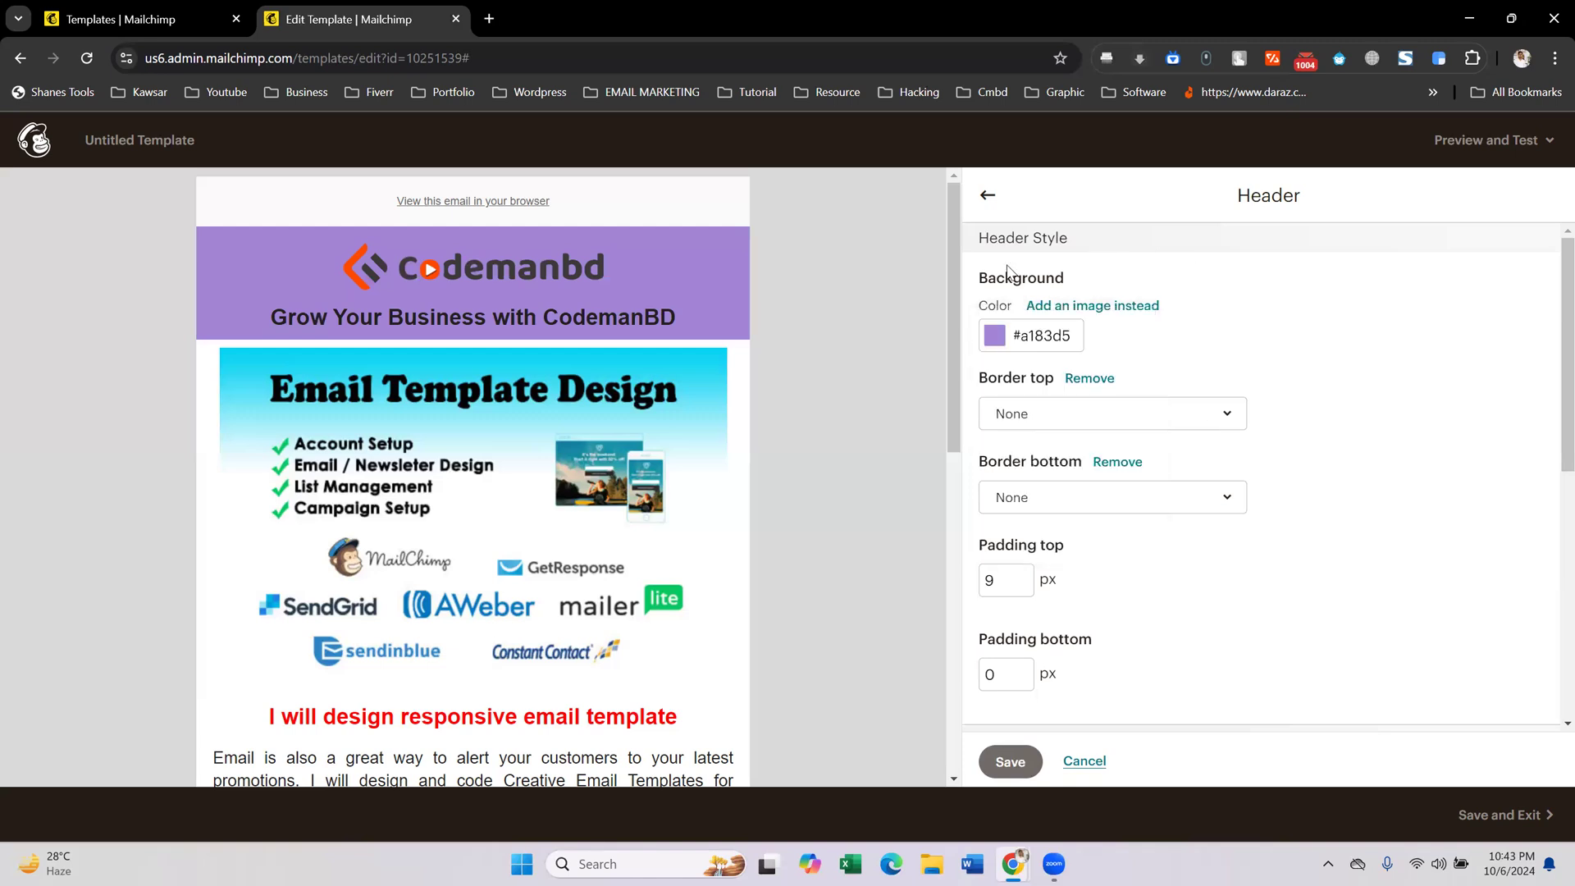
click(989, 196)
click(1066, 293)
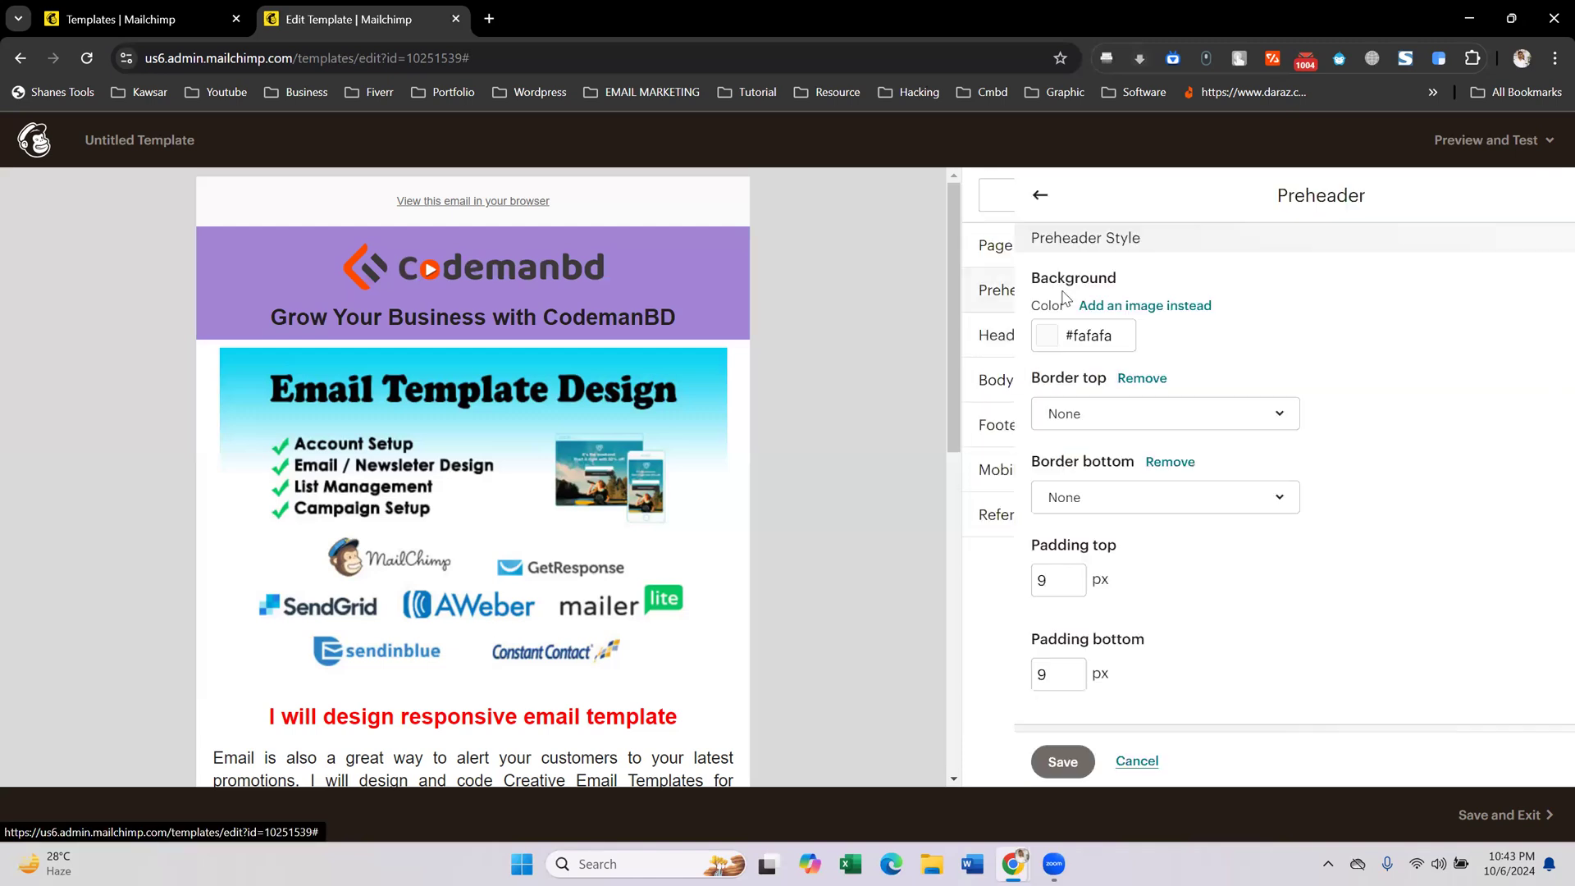
click(1043, 336)
click(1022, 490)
text(#a183d5)
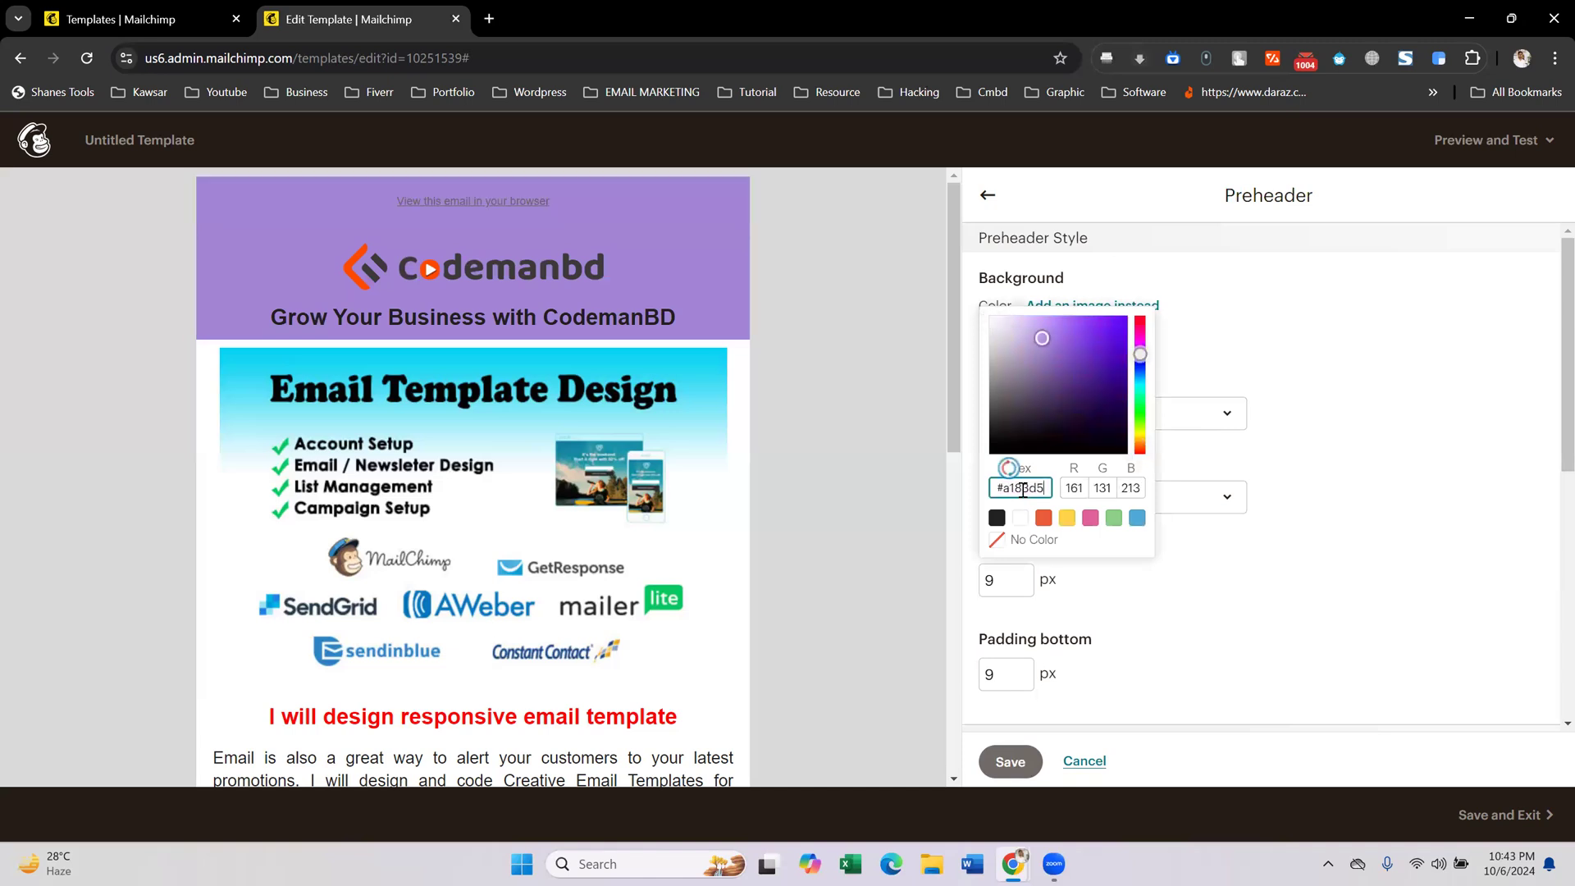
click(1270, 355)
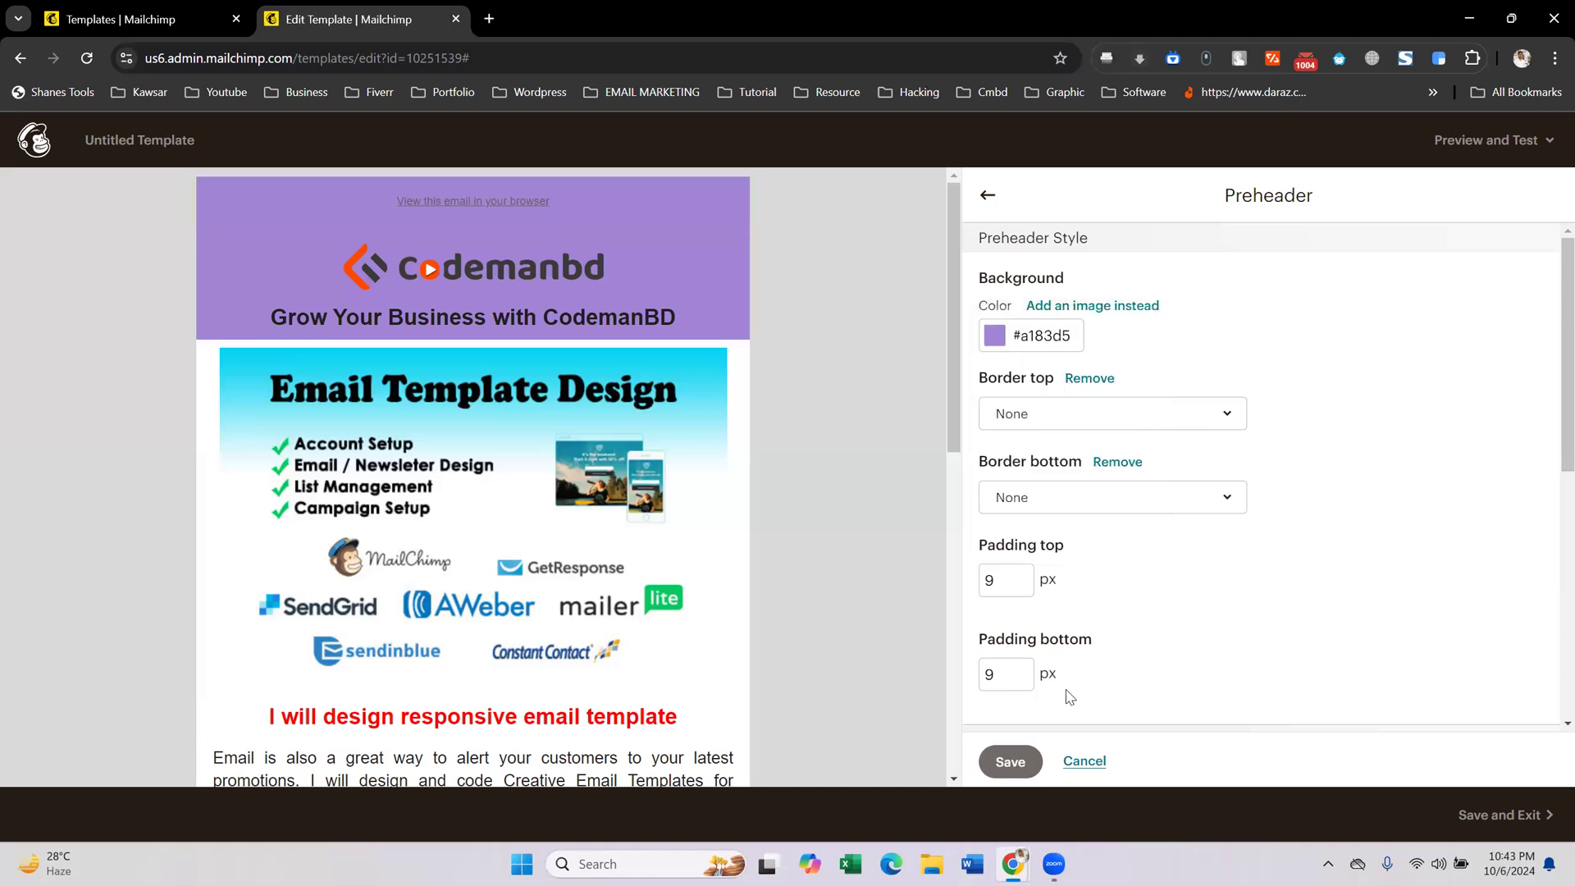
click(1010, 761)
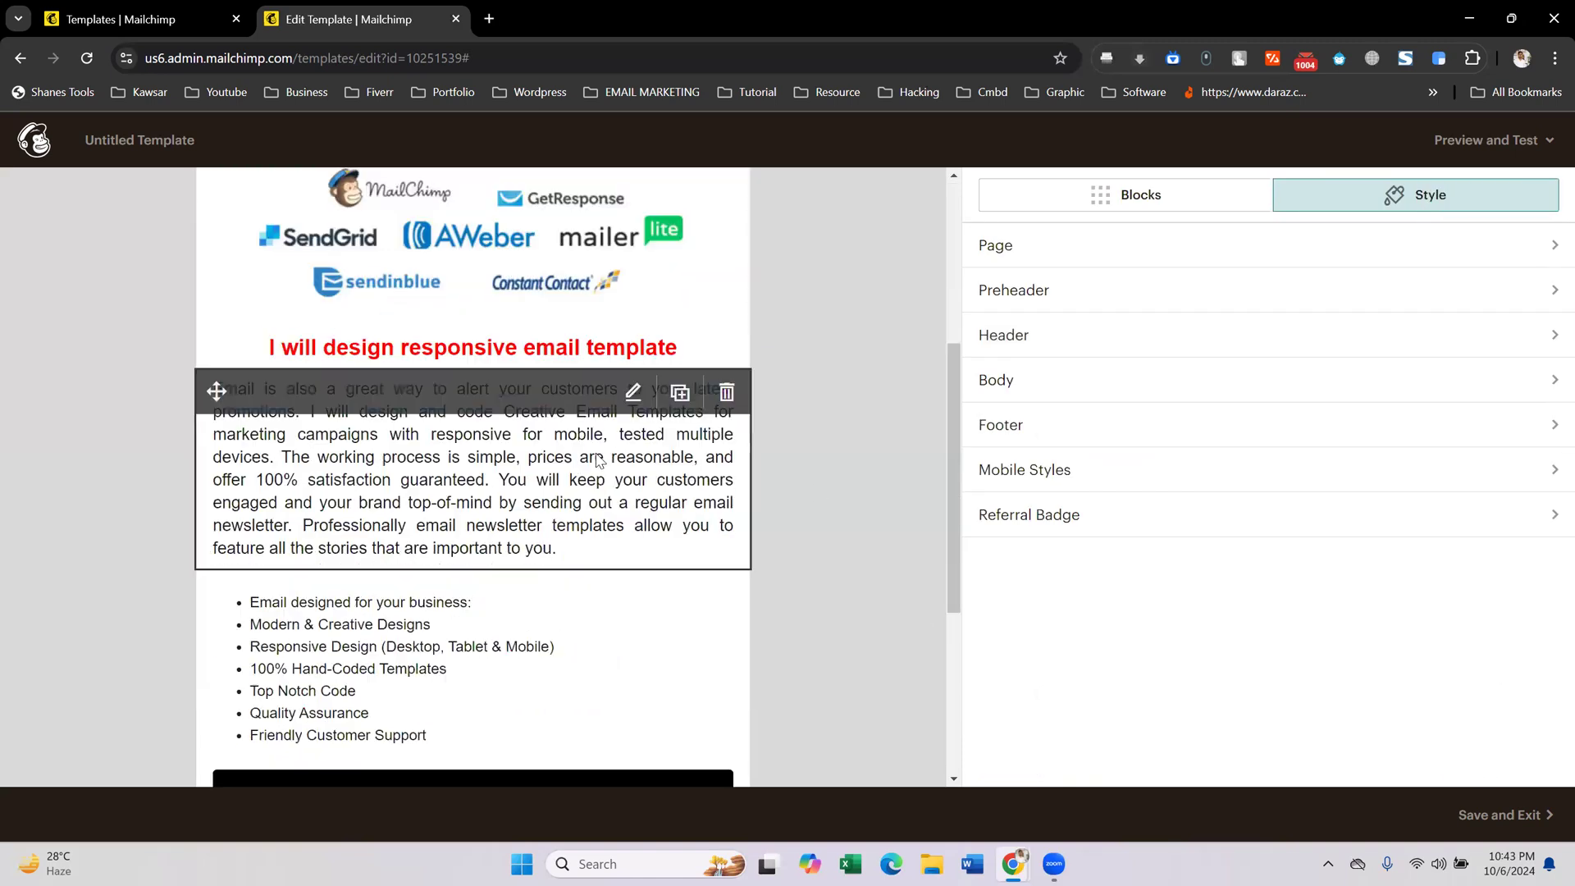
- Move the social icons block out of the footer into the body, directly beneath the Contact Me button
scroll(595, 453, down, 10)
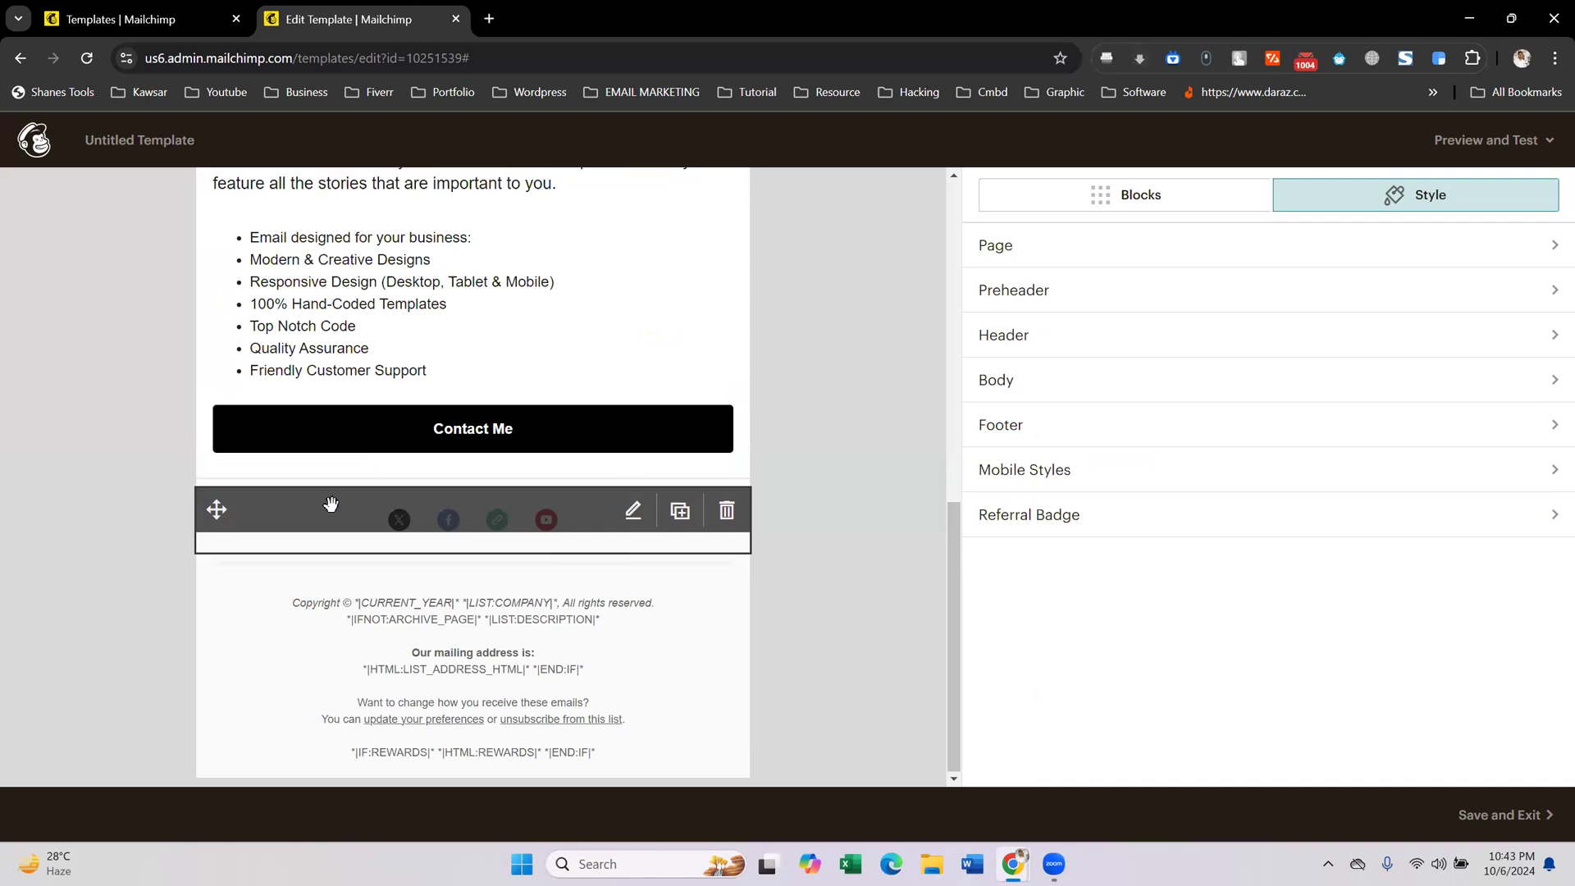
drag(216, 509, 263, 493)
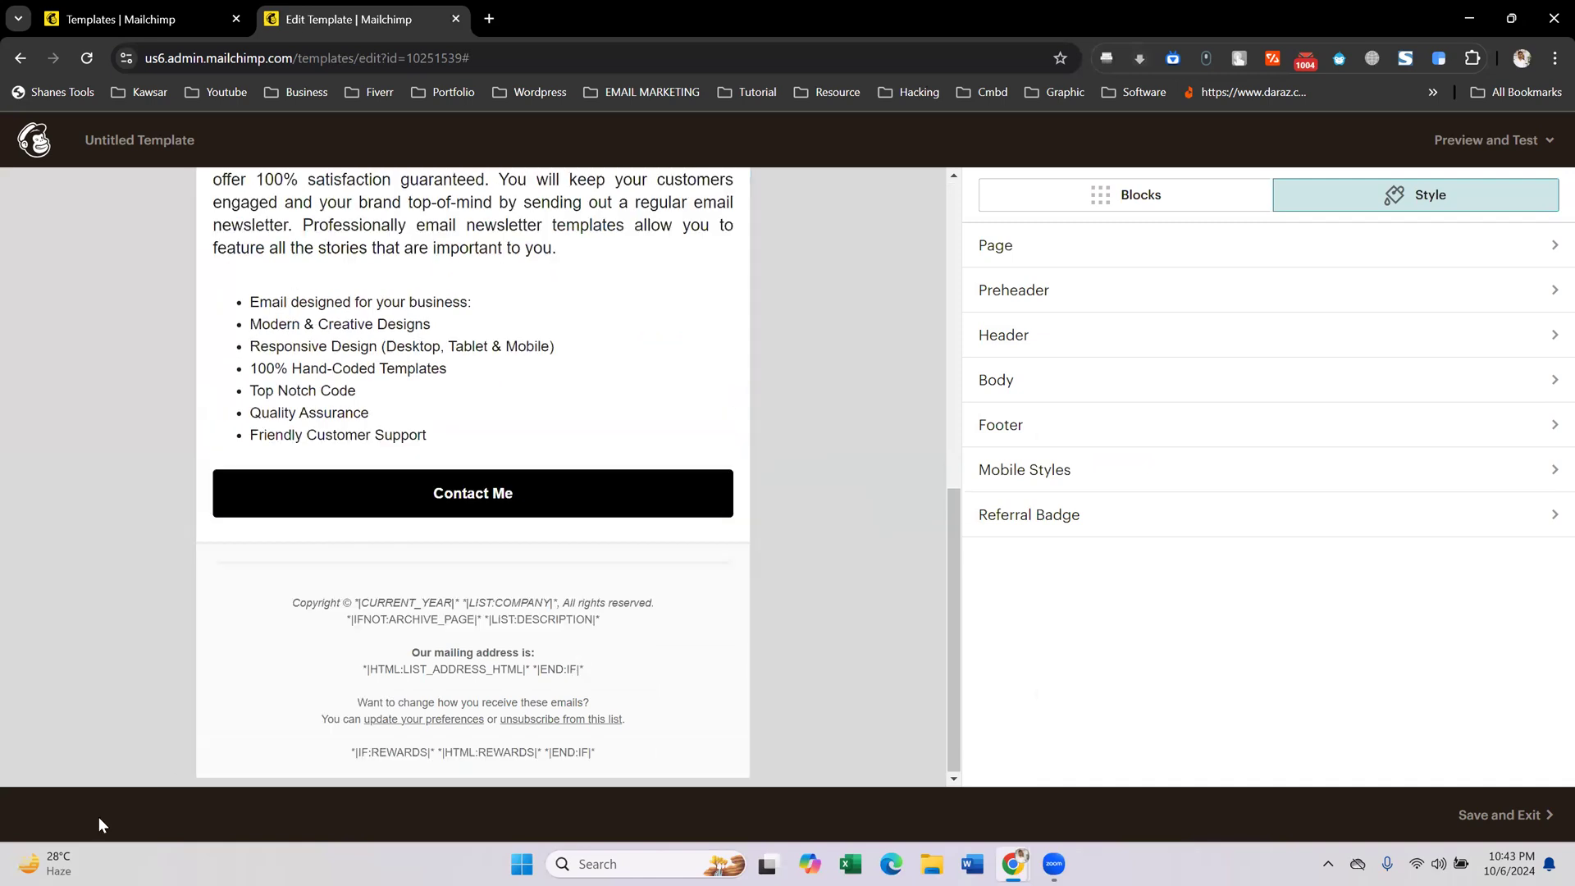
scroll(836, 591, down, 1)
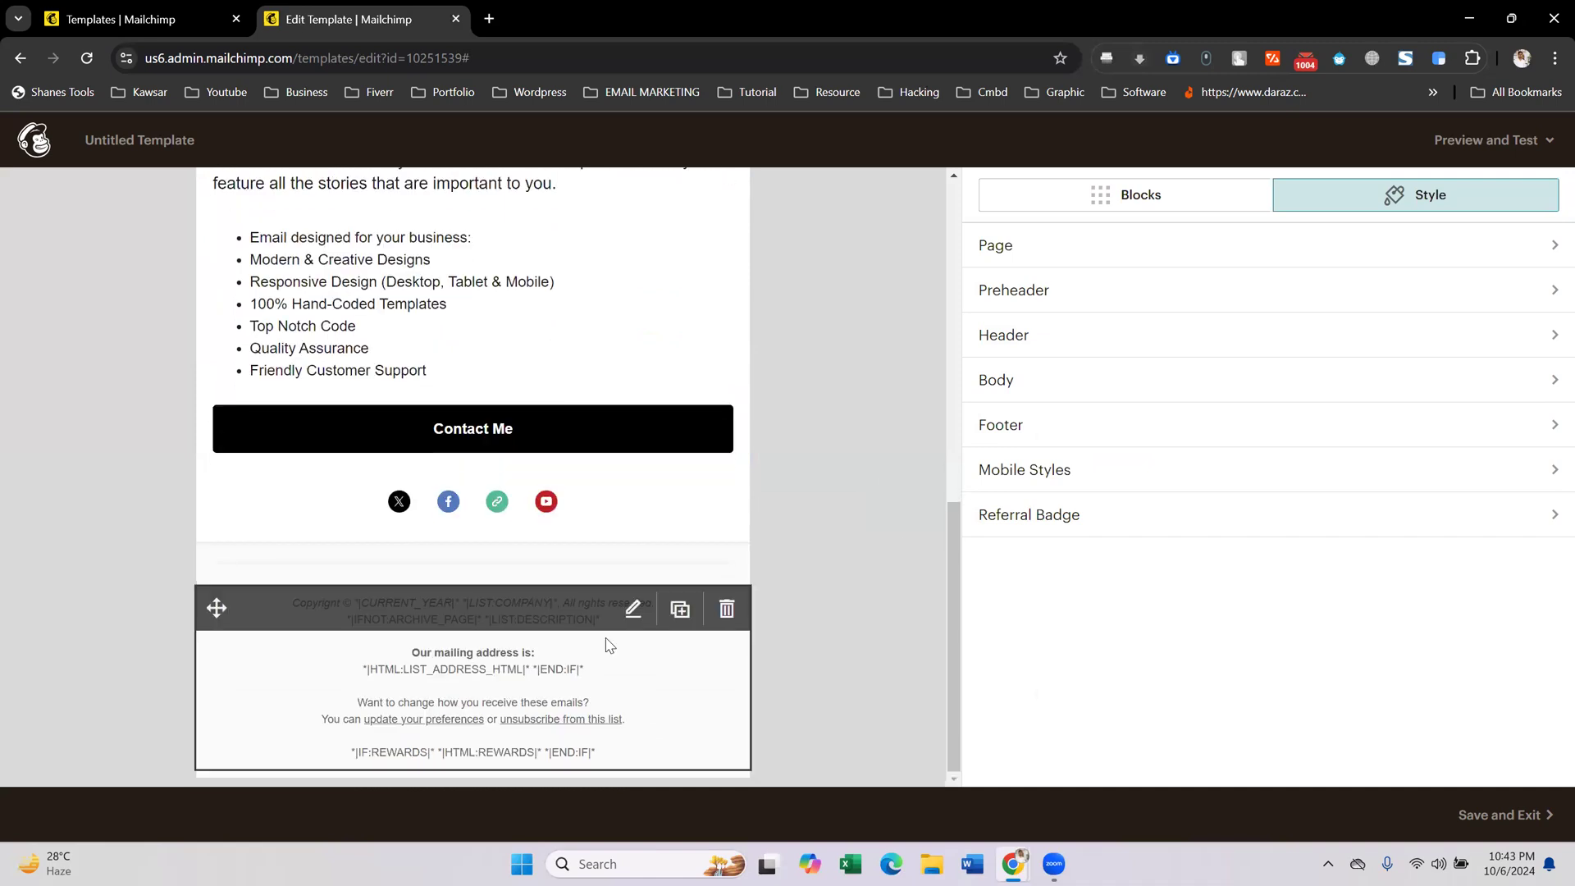
- Set the footer's background color to black, #000000, and save the Footer style
click(1069, 434)
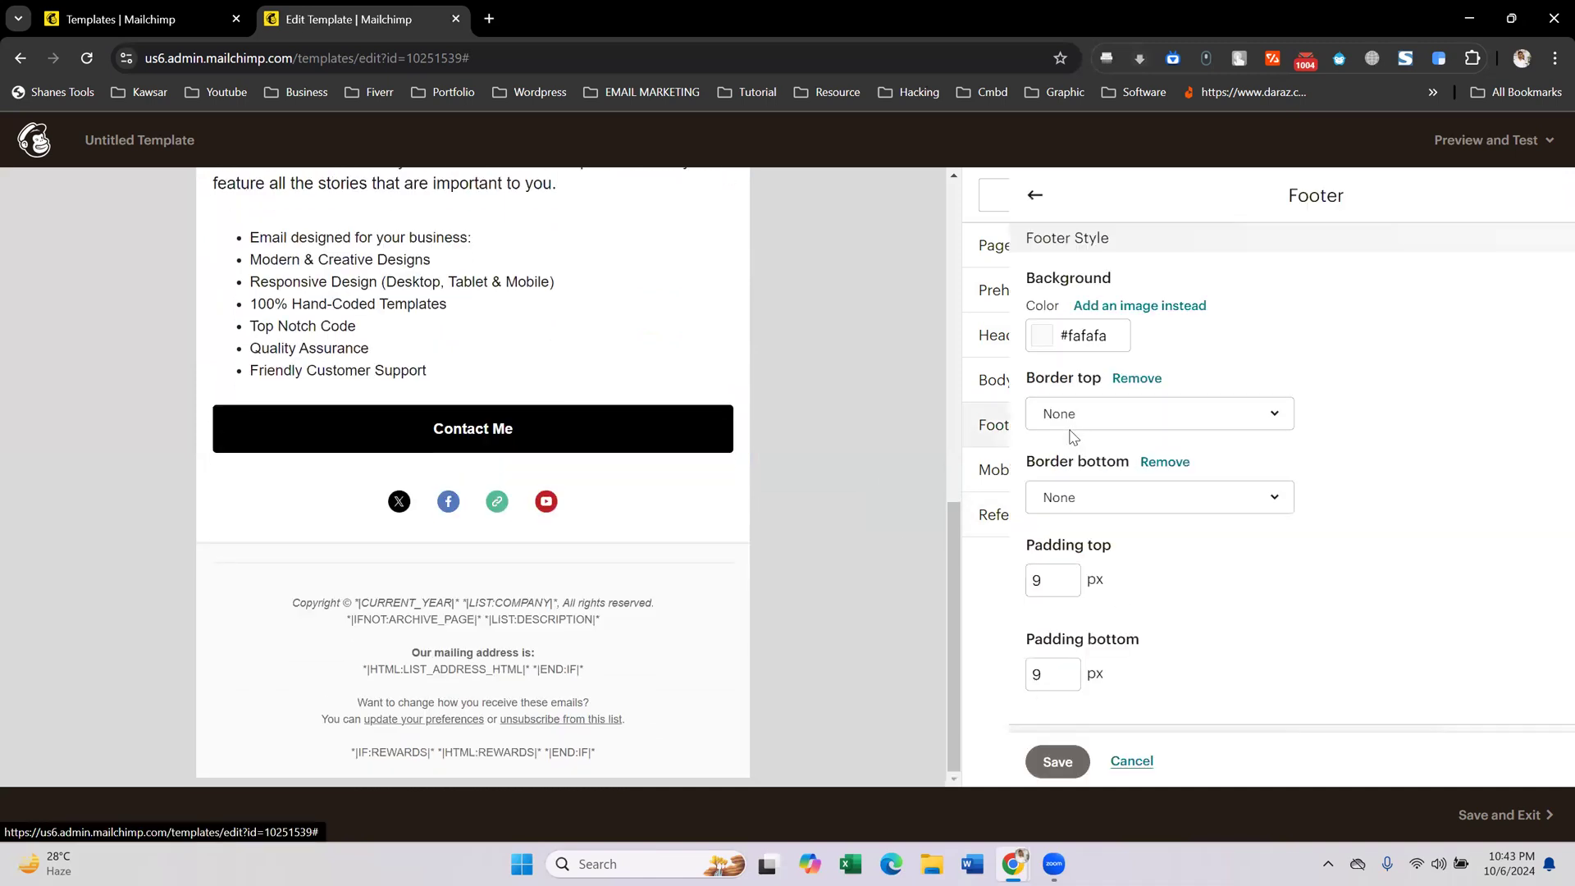
click(1070, 349)
drag(1061, 402, 1141, 485)
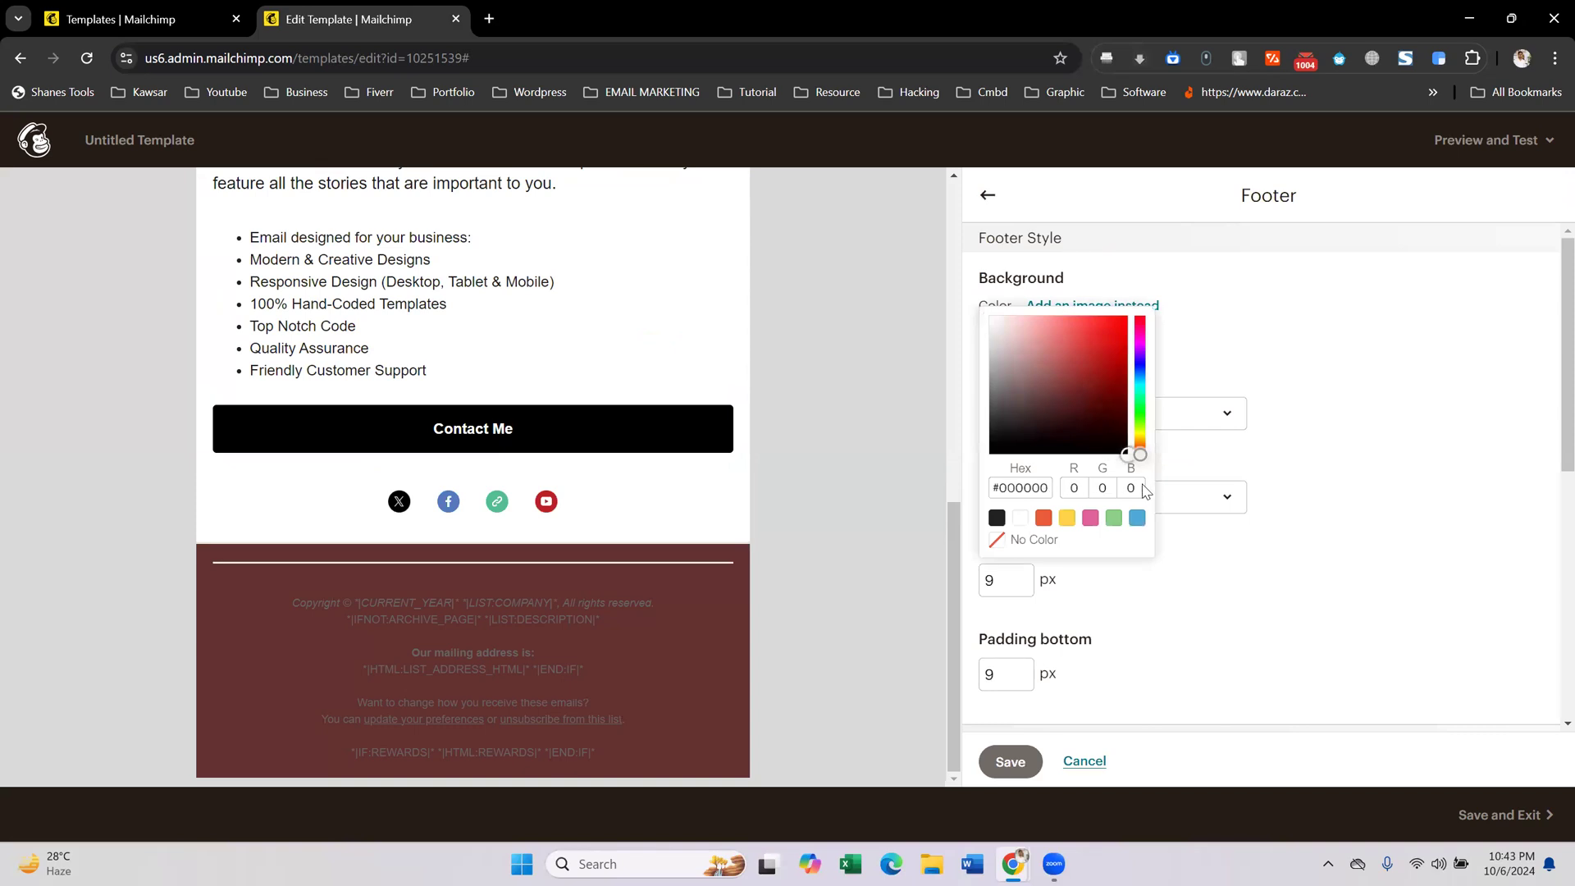
click(1328, 524)
click(1010, 762)
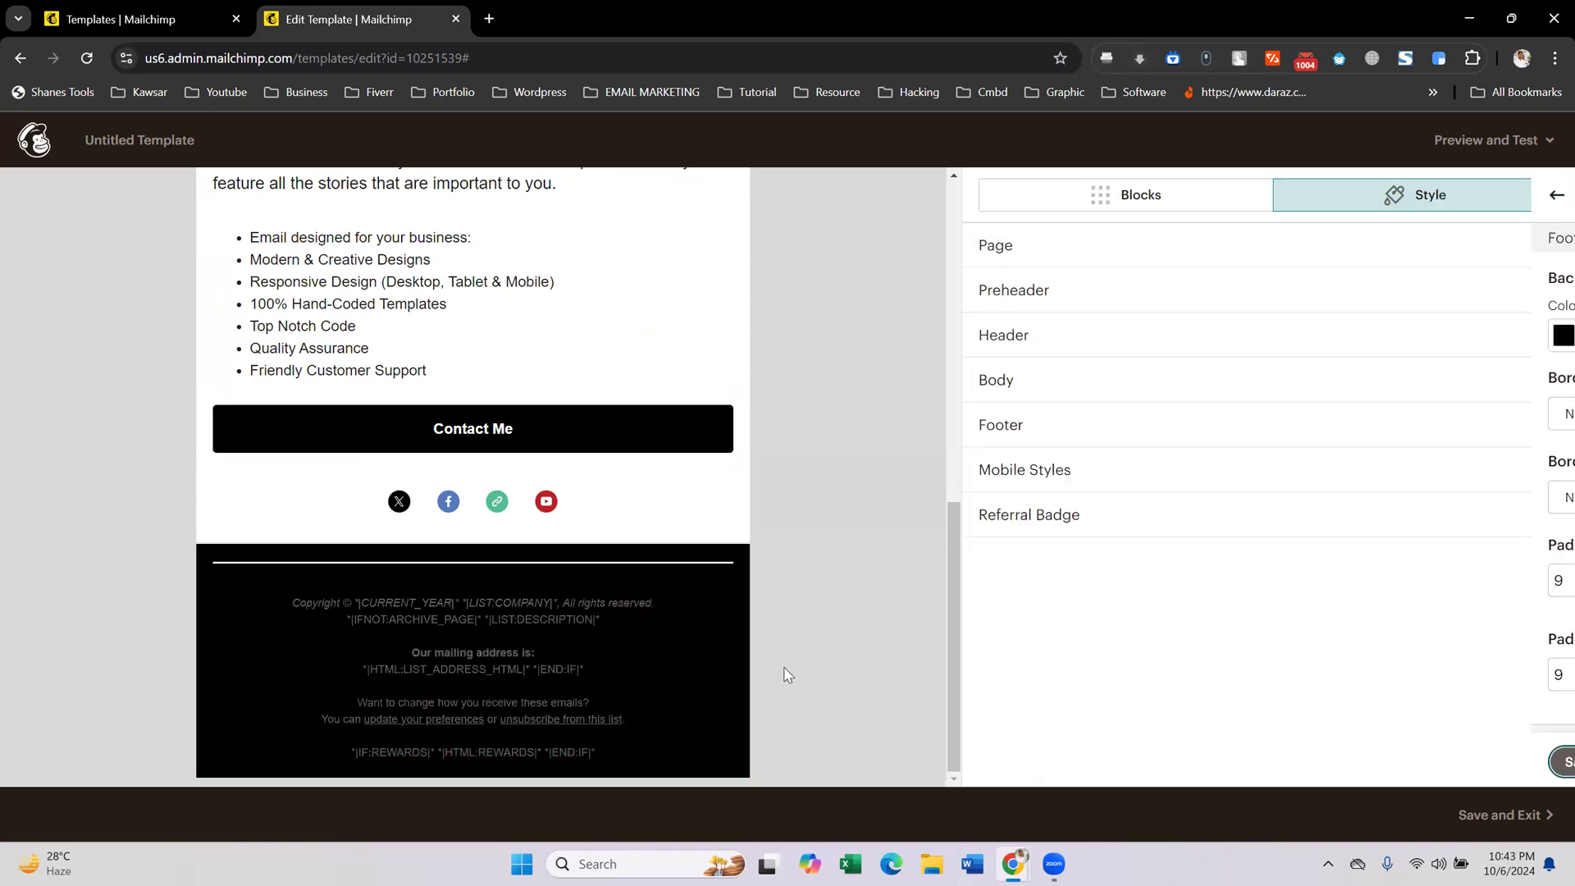
- Color all the text in the footer's copyright and mailing address block white, and save and close the block
click(665, 611)
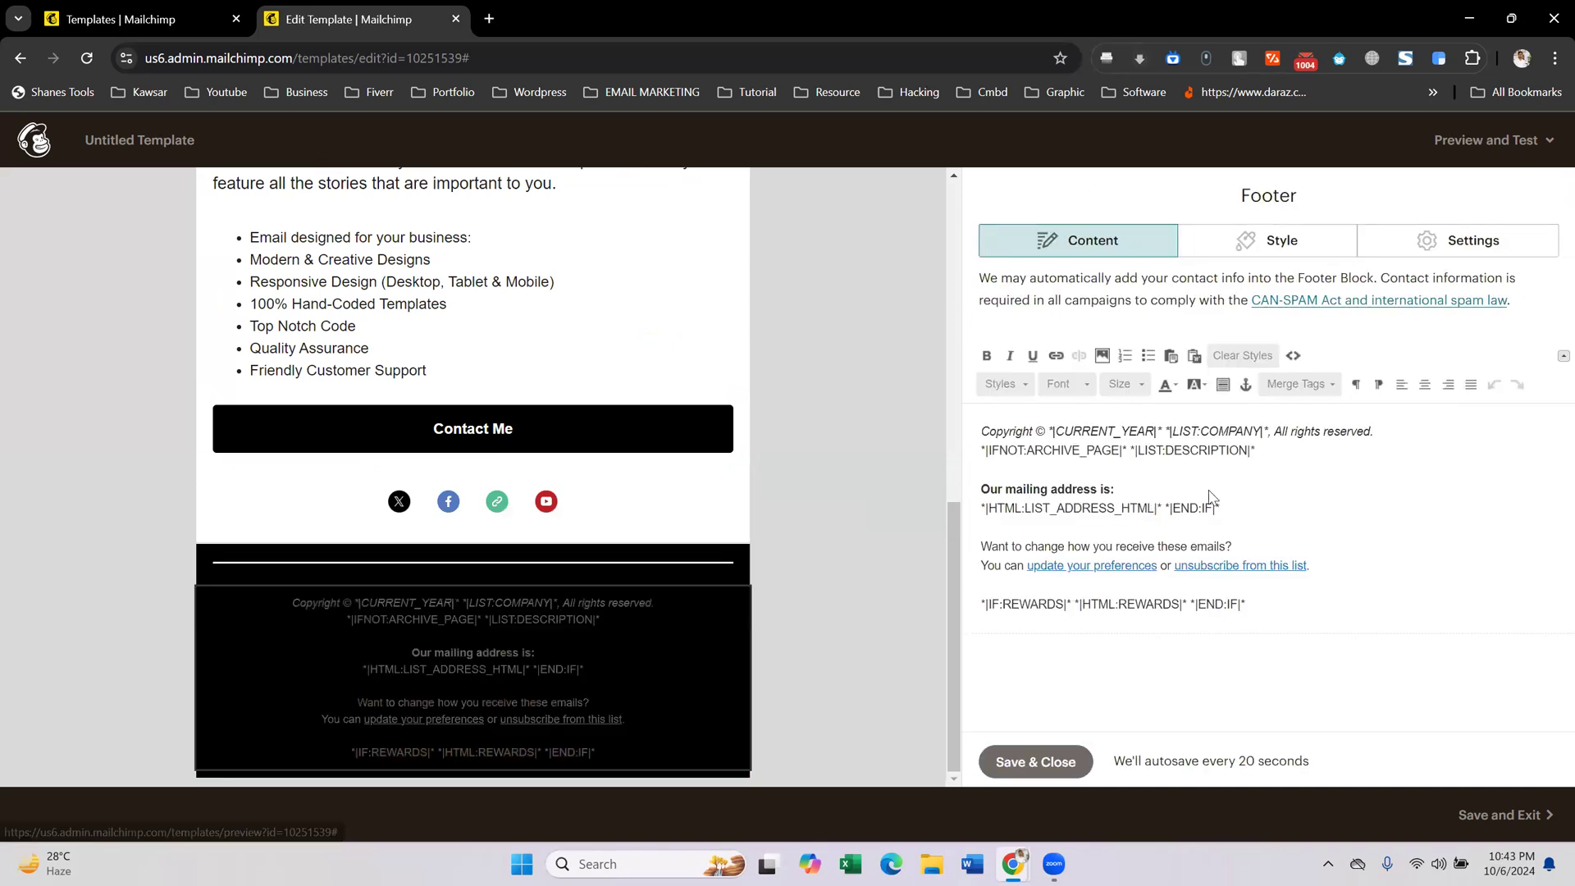
key(ctrl+a)
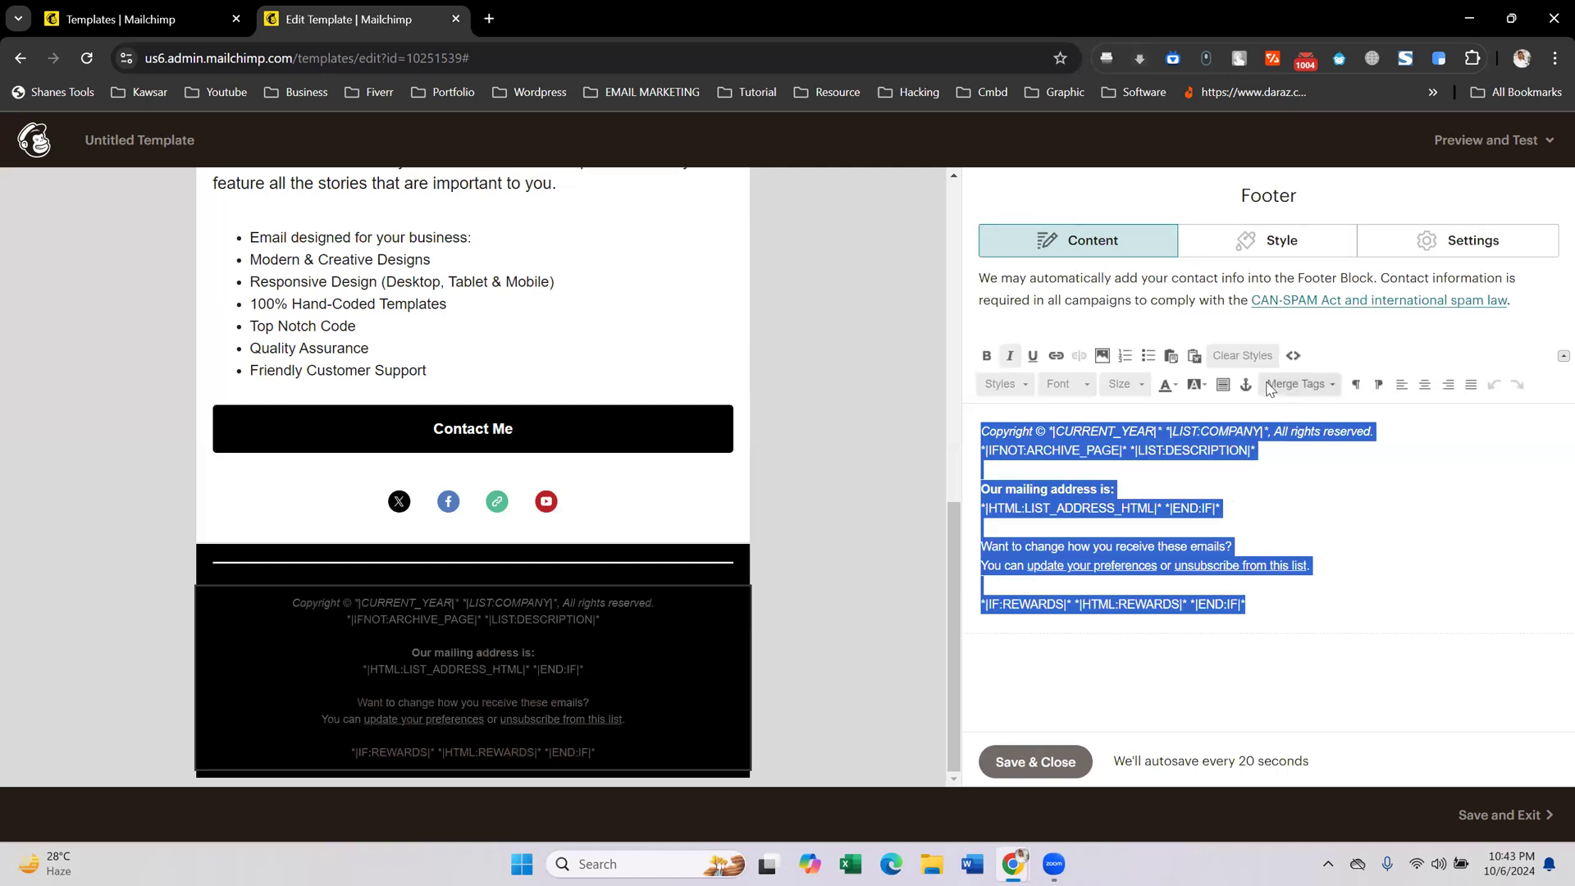
click(1175, 387)
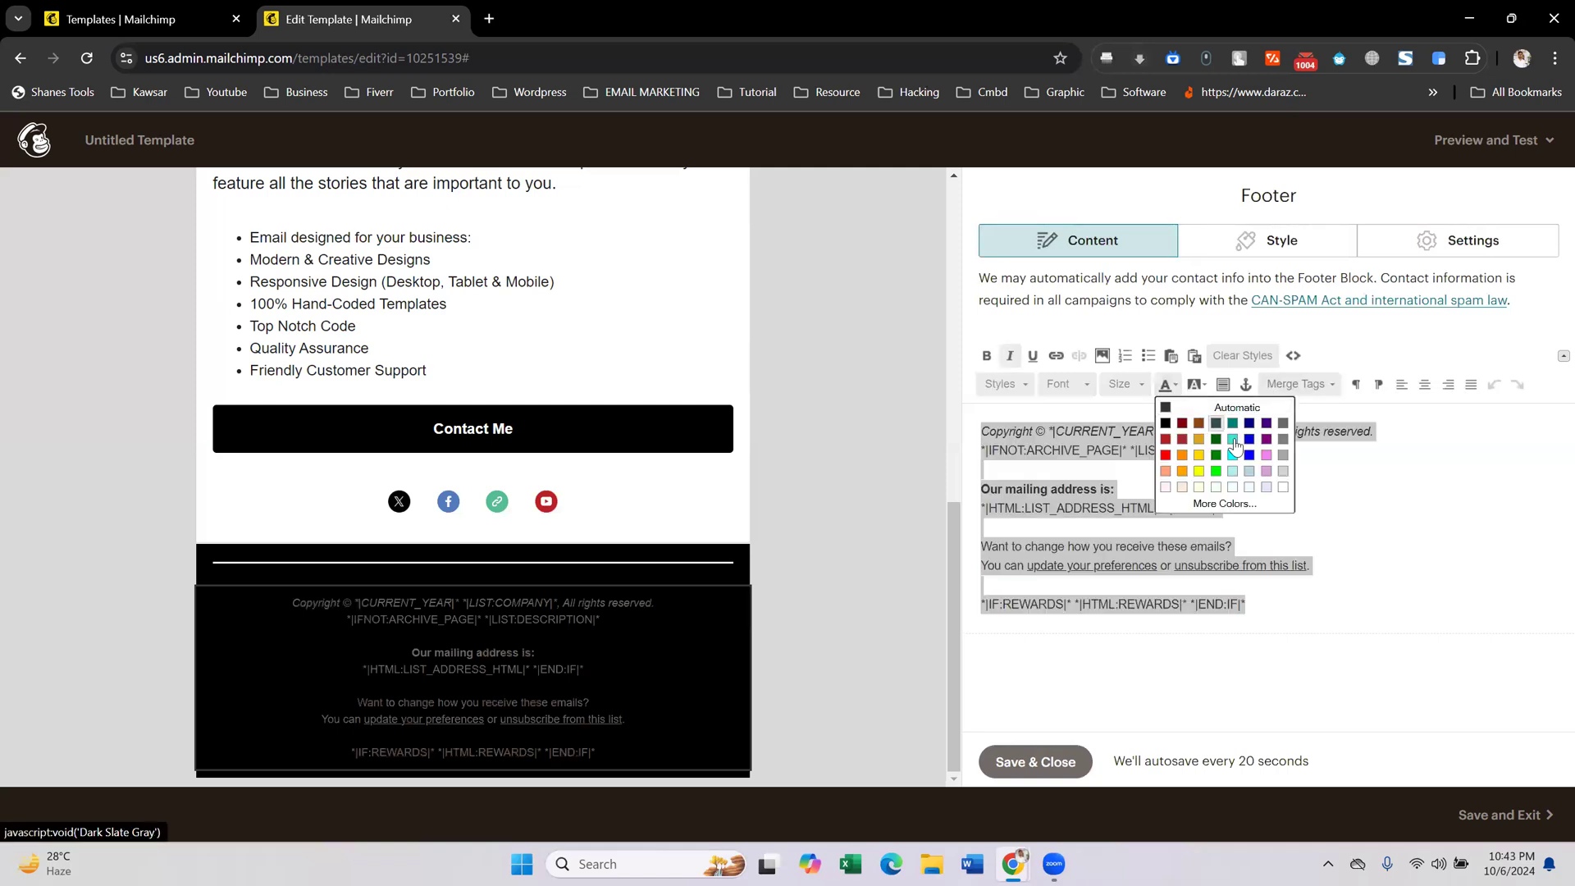
click(1281, 487)
click(1388, 560)
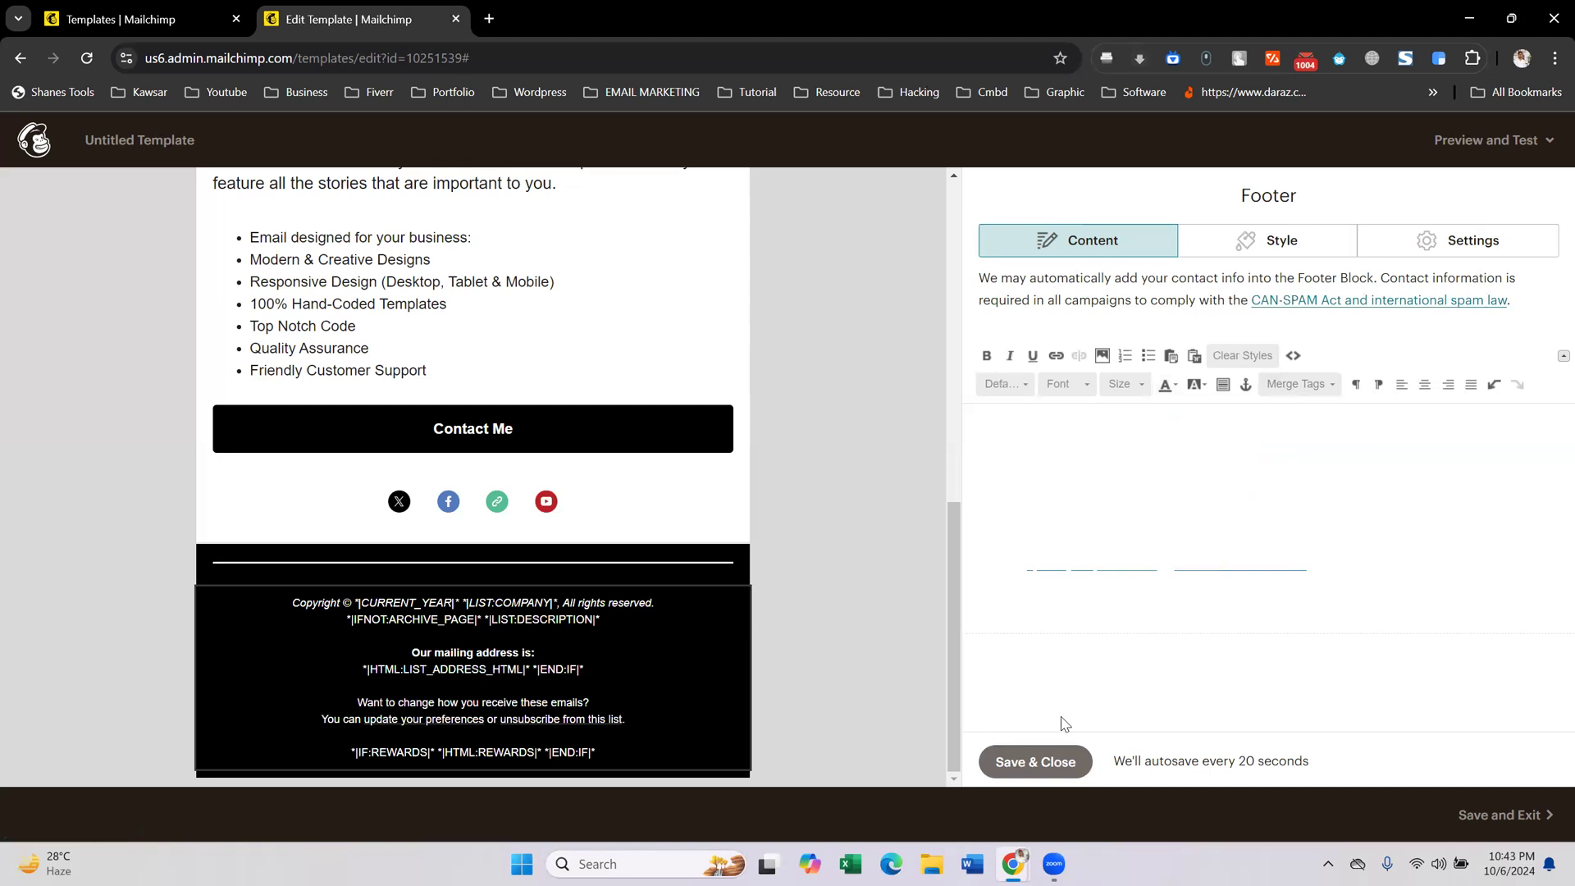
click(1035, 761)
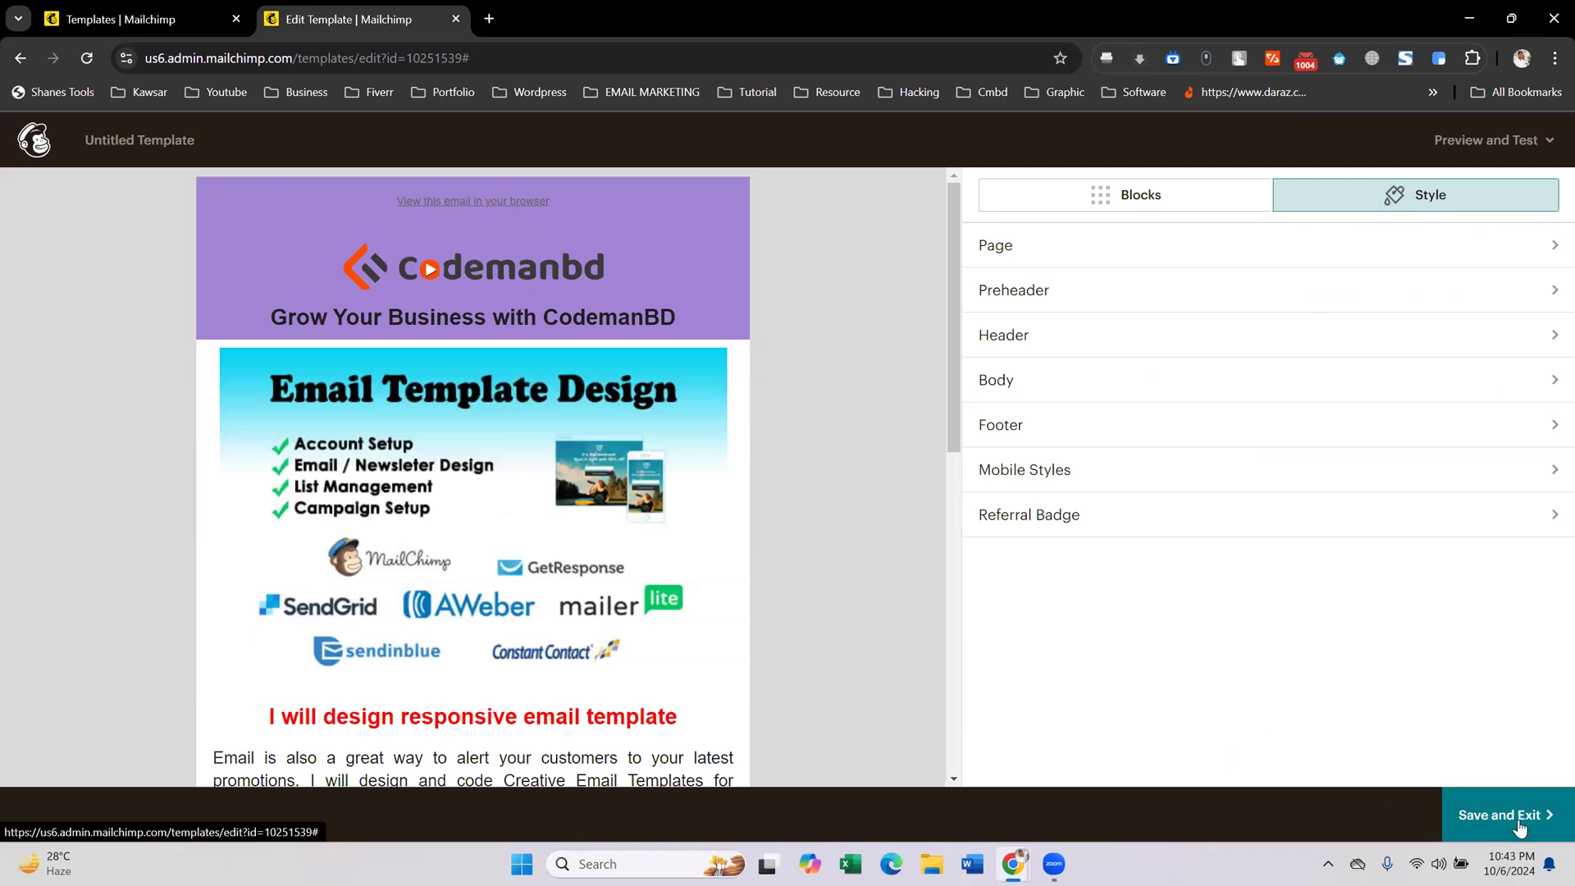
- Save the template under the name "Email Template 274" and exit the template editor
click(1443, 816)
click(810, 469)
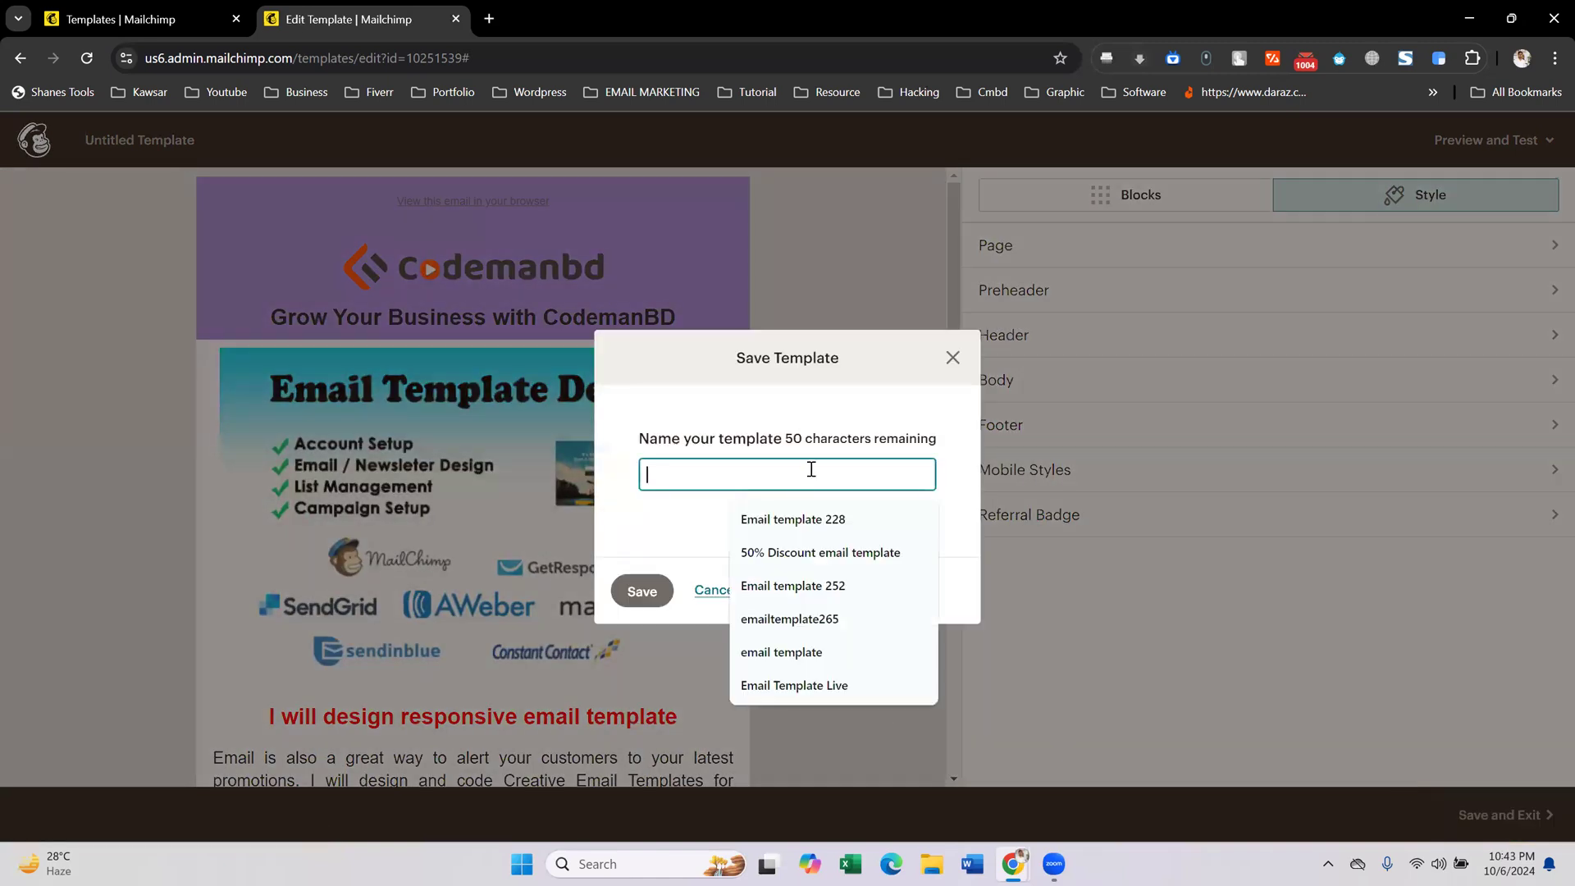
text(E)
key(BackSpace)
text(Email Template)
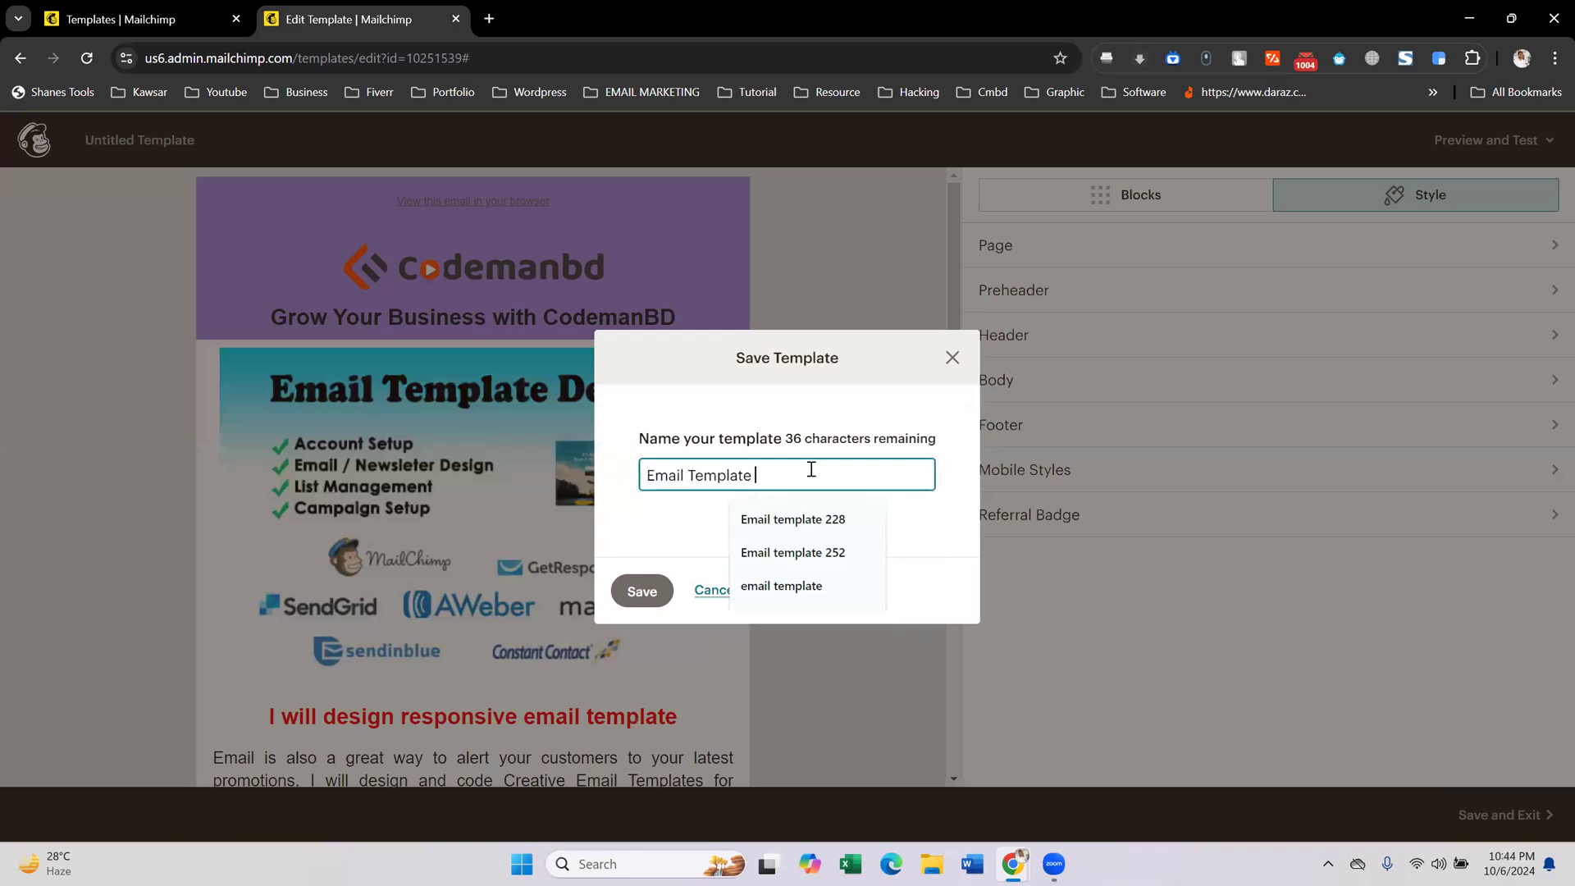
text( 2)
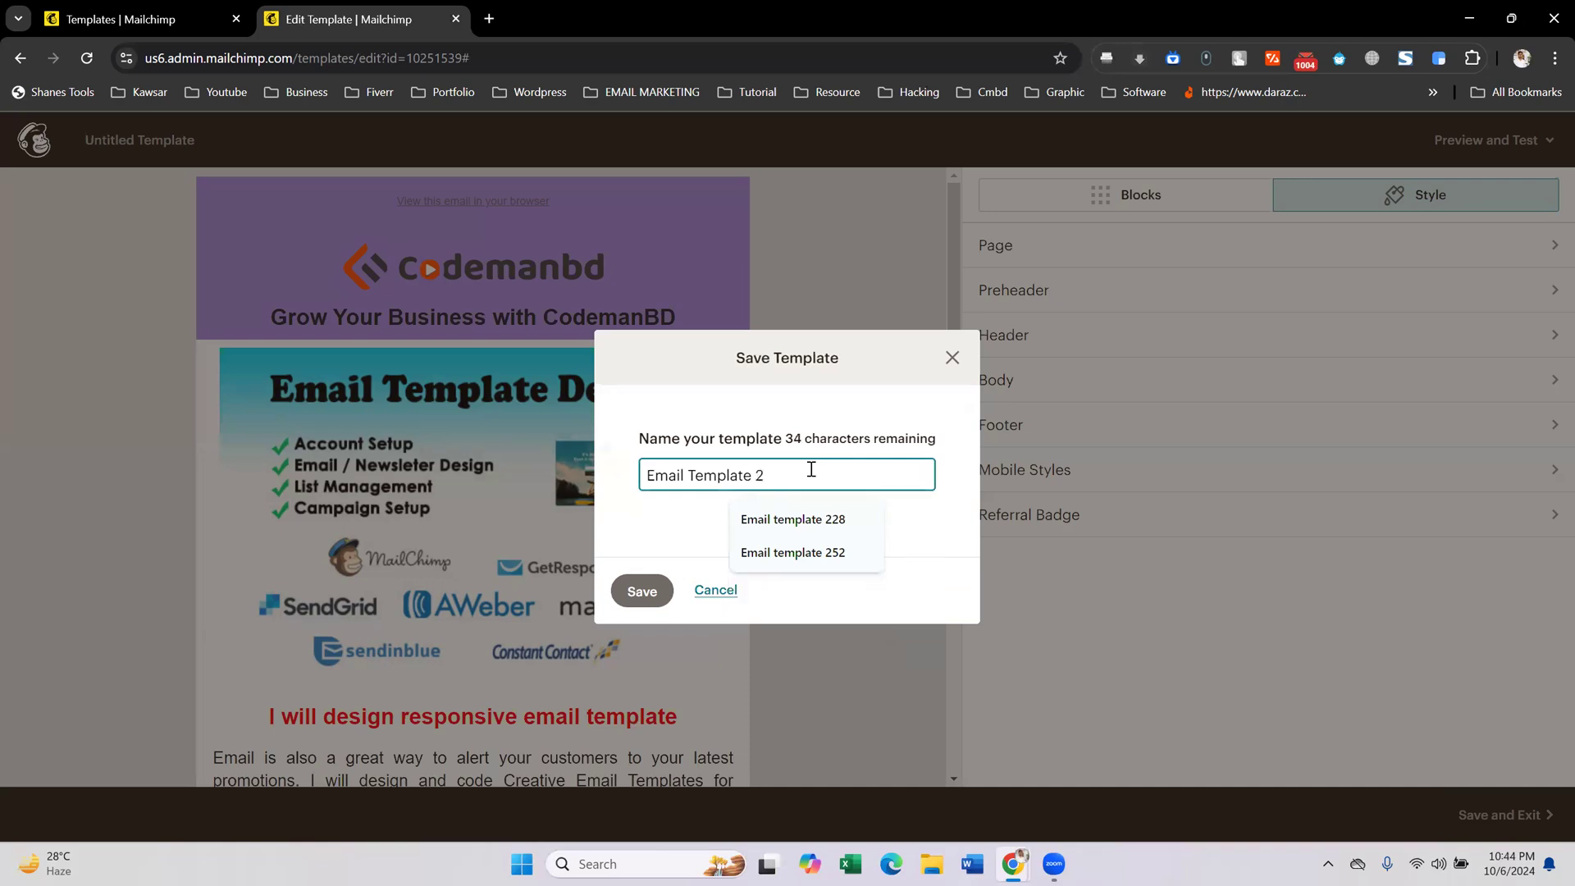
text(74)
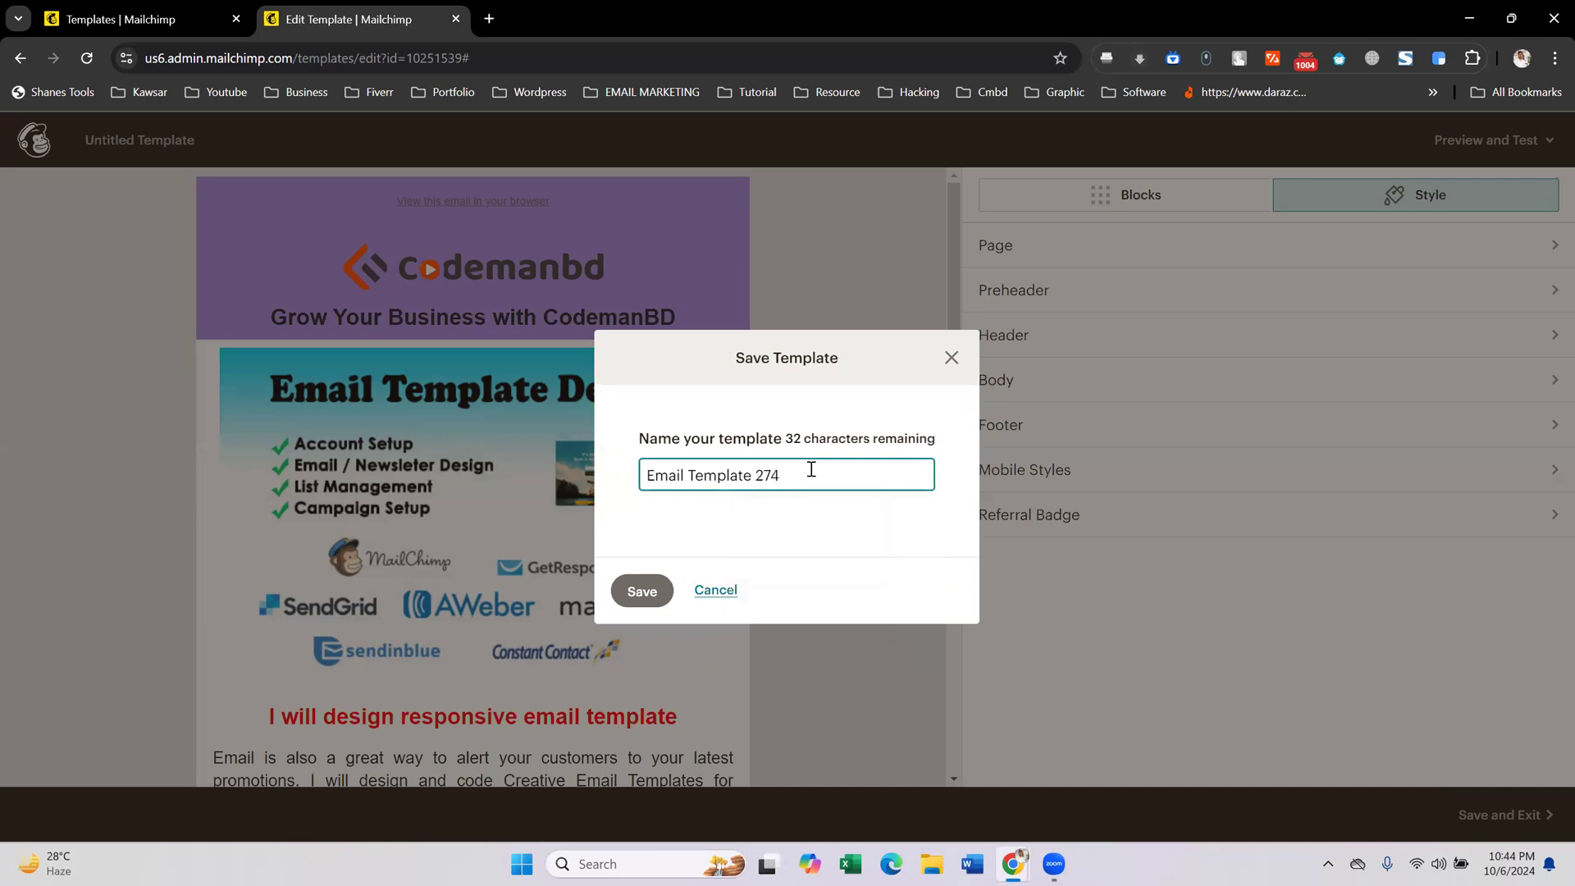
click(643, 591)
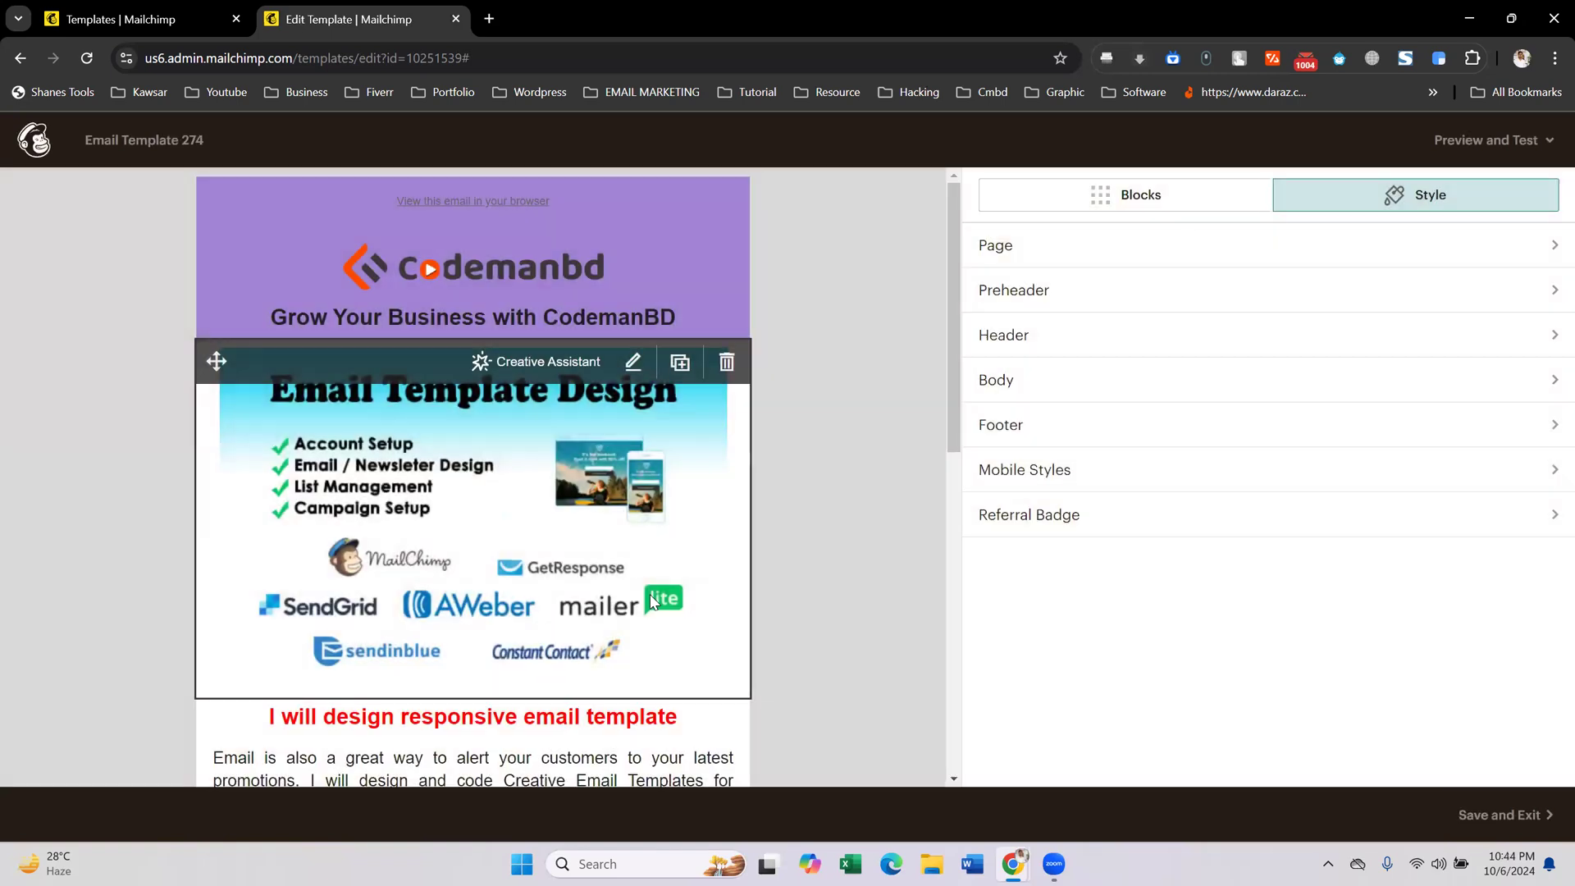
scroll(809, 555, down, 9)
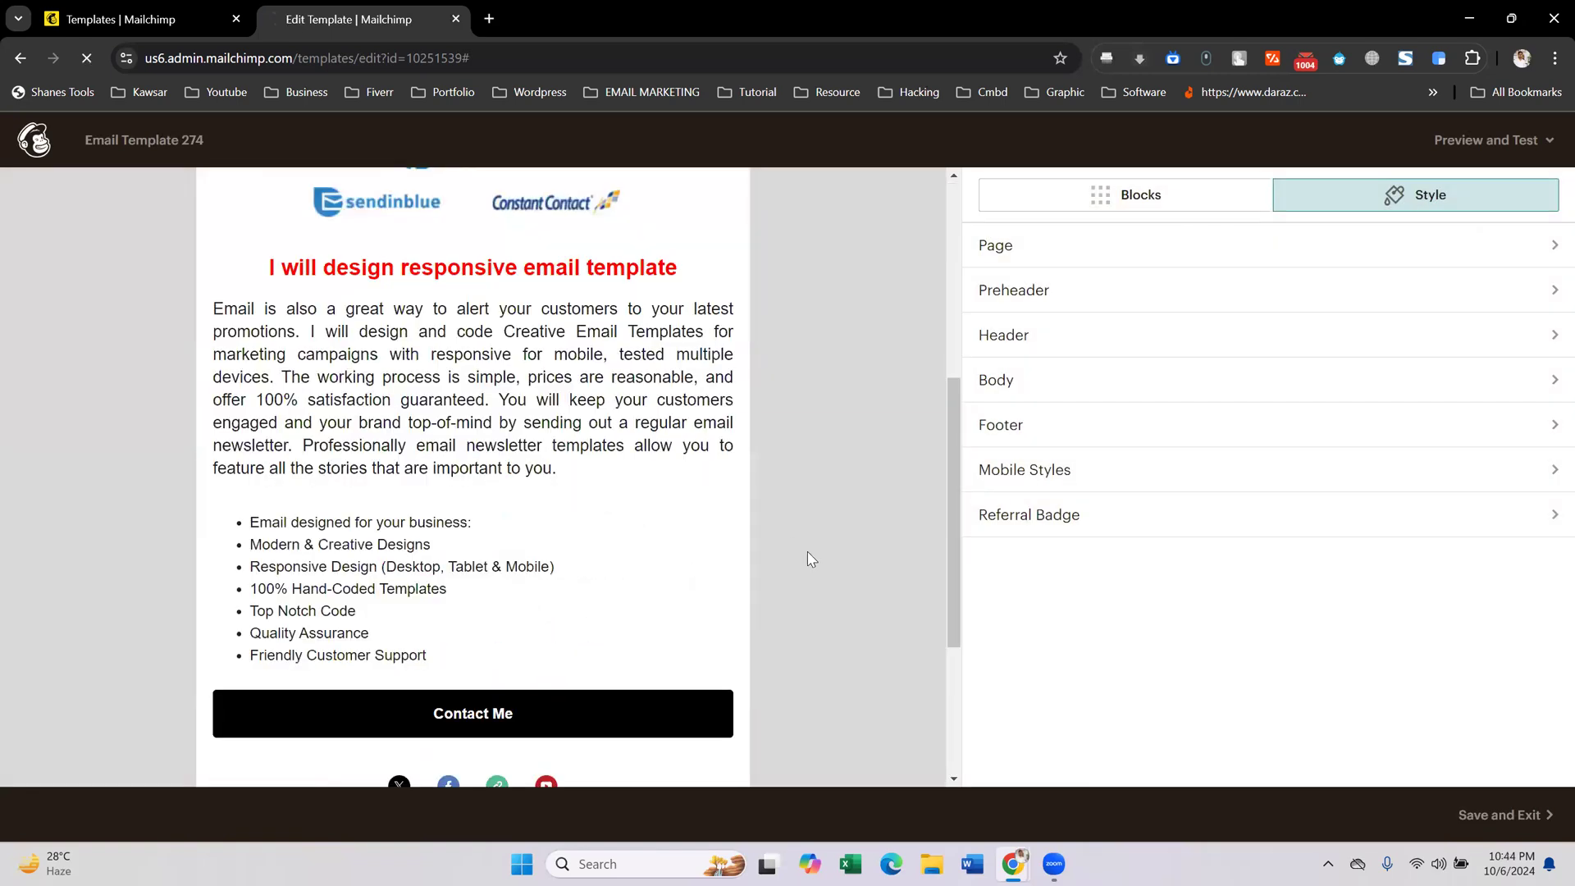
scroll(791, 561, up, 9)
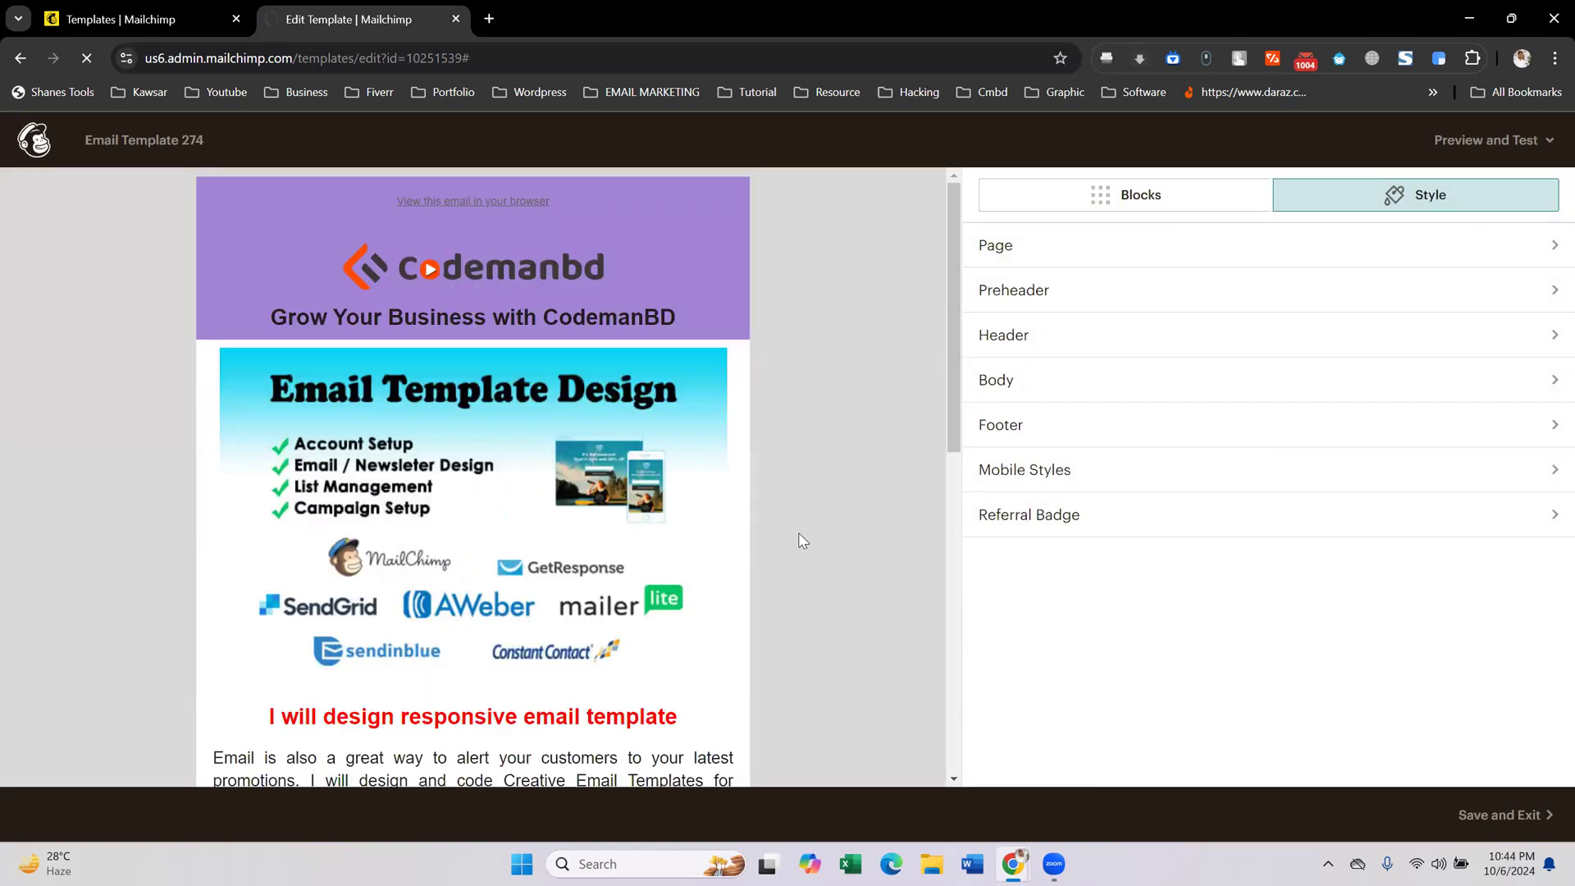
scroll(799, 533, down, 9)
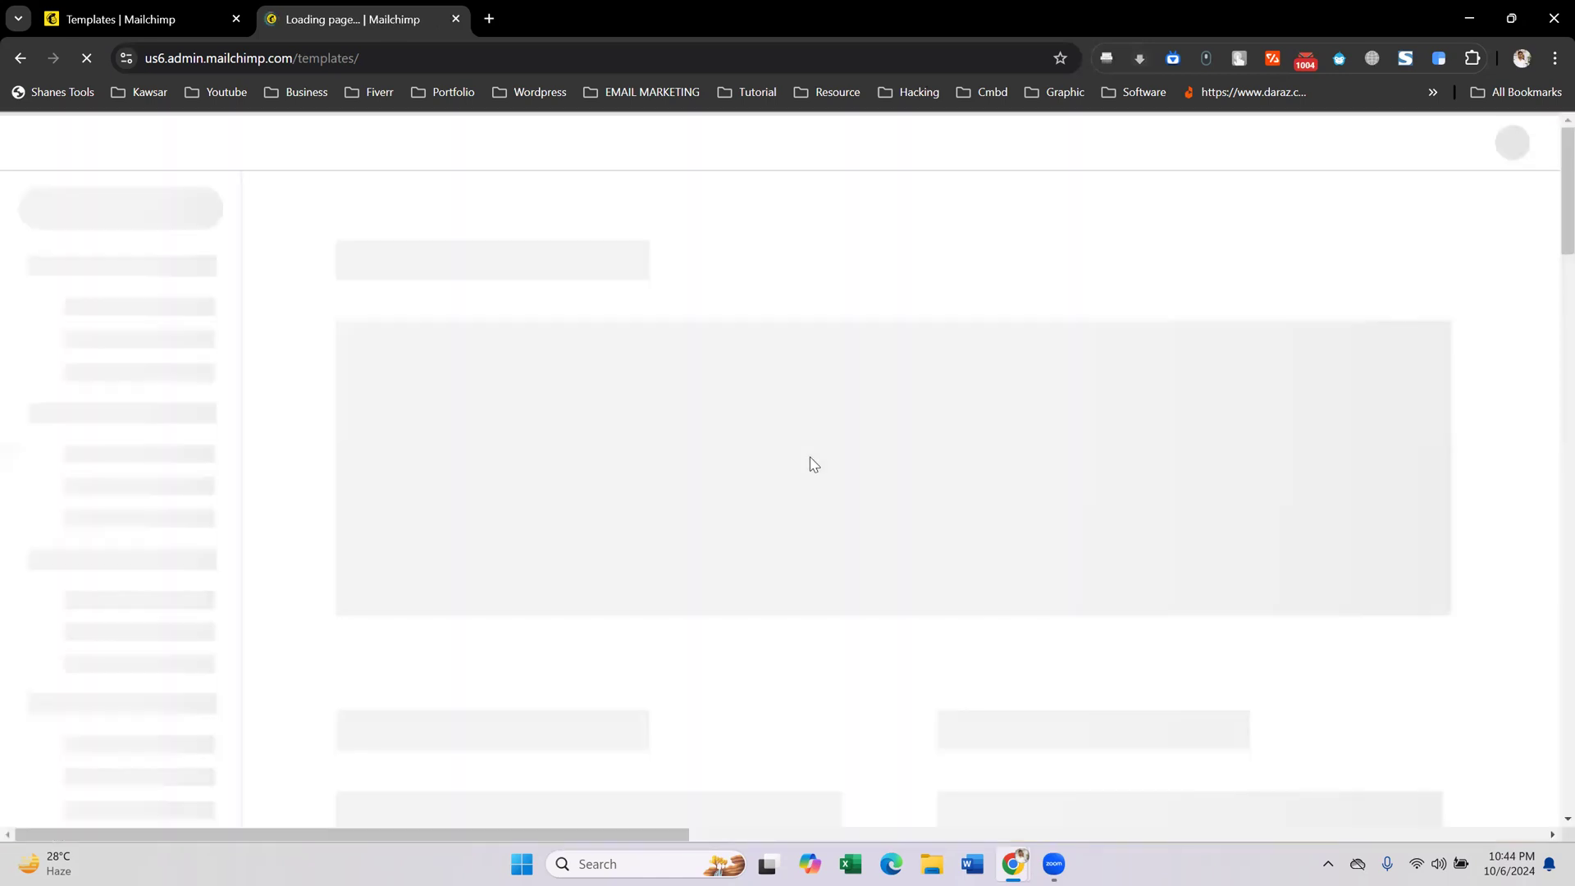
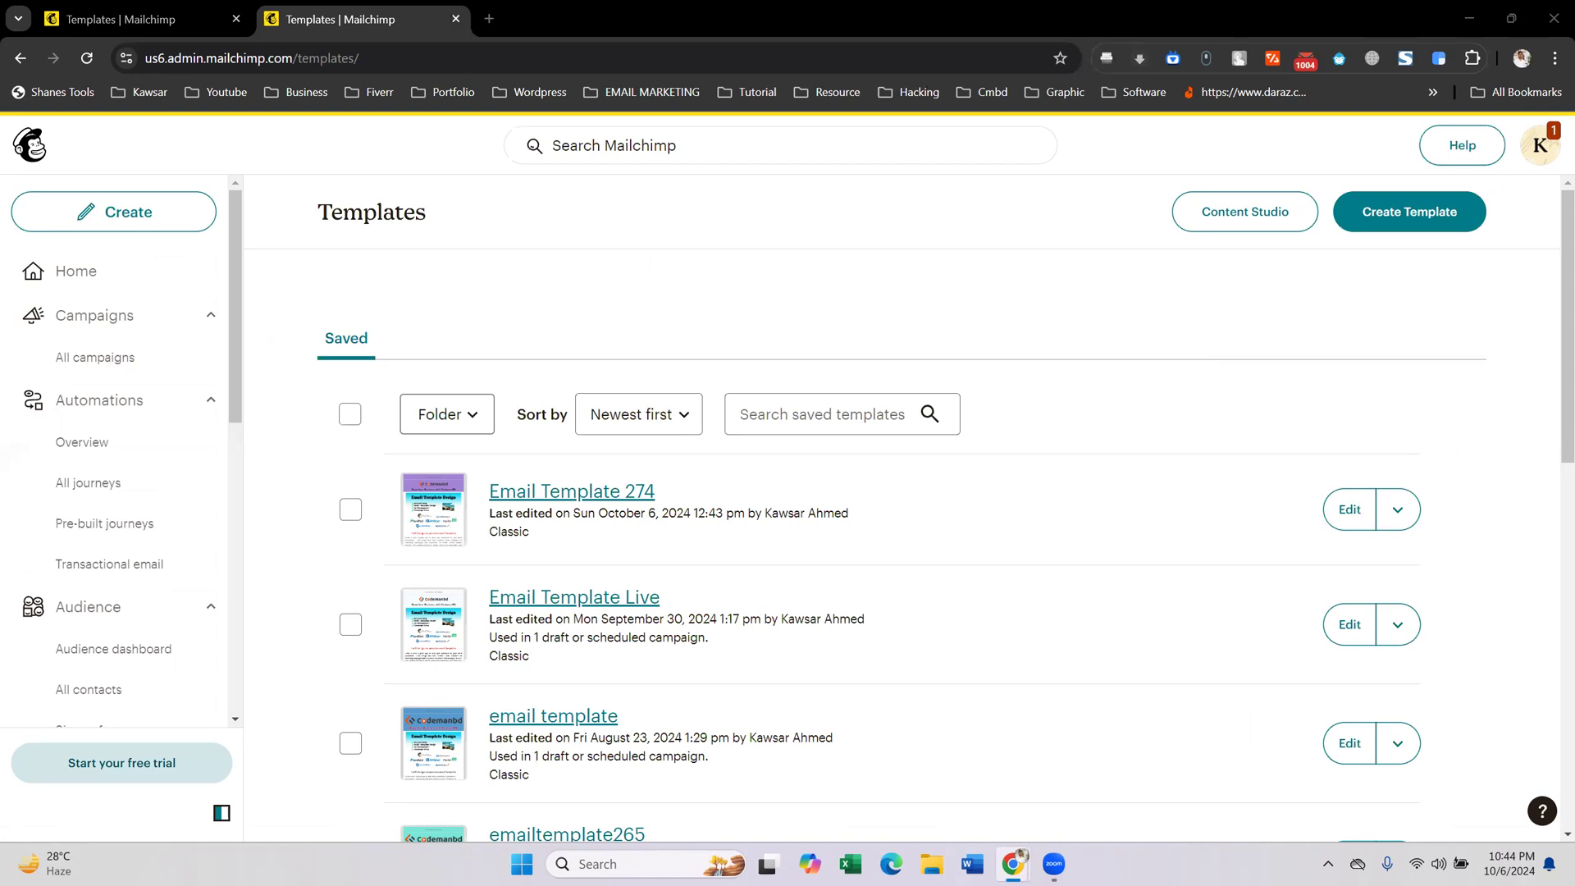
click(676, 331)
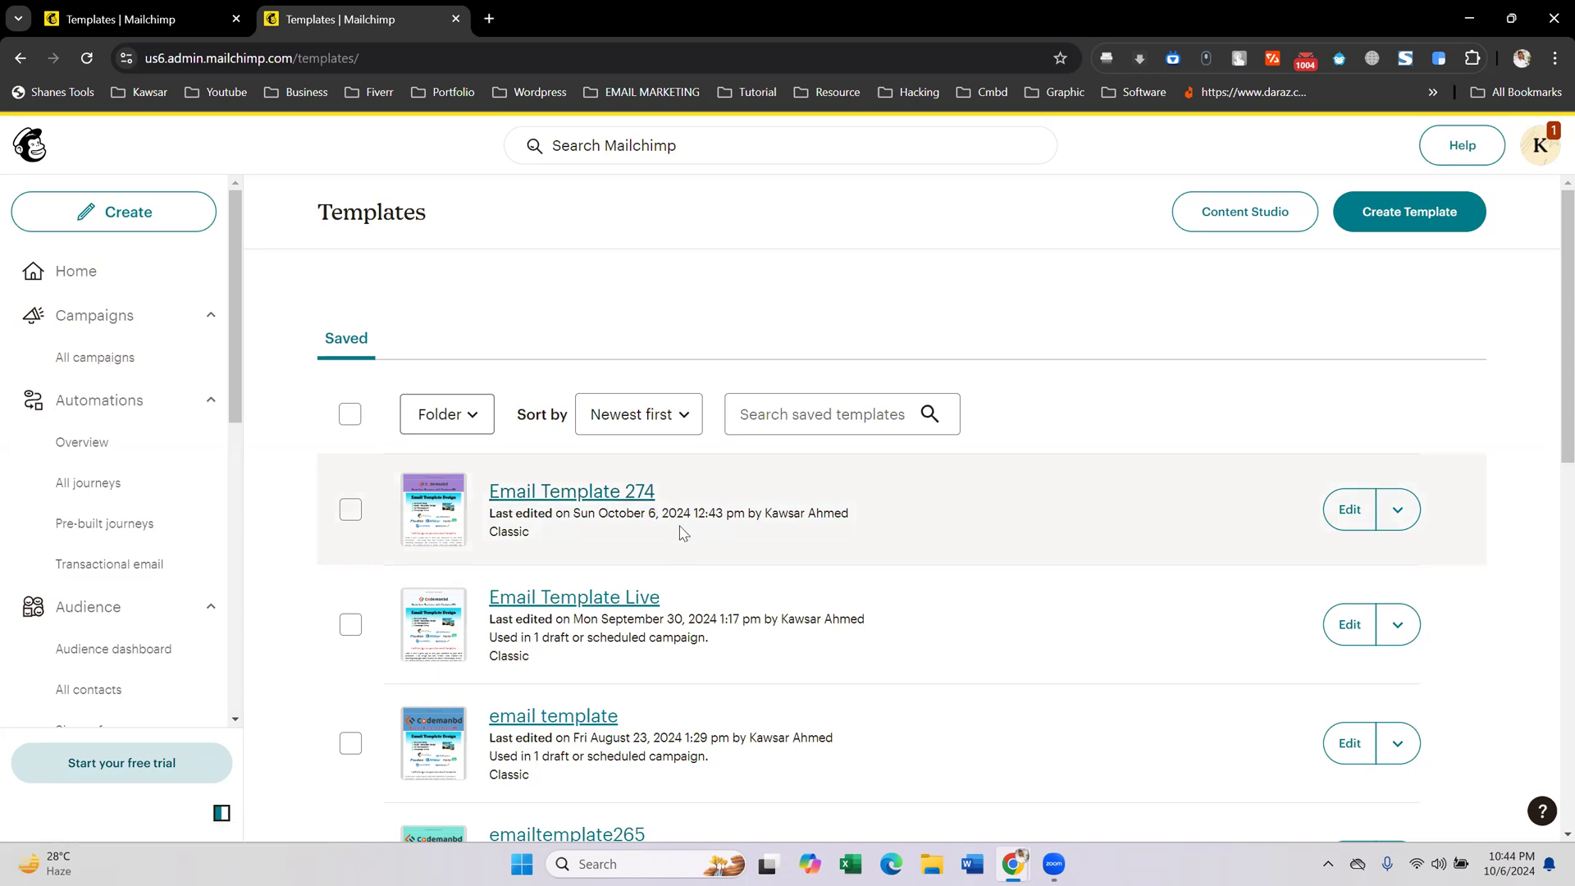
- Preview Email Template 274 in desktop view, look through its whole layout, and close the preview
click(1398, 510)
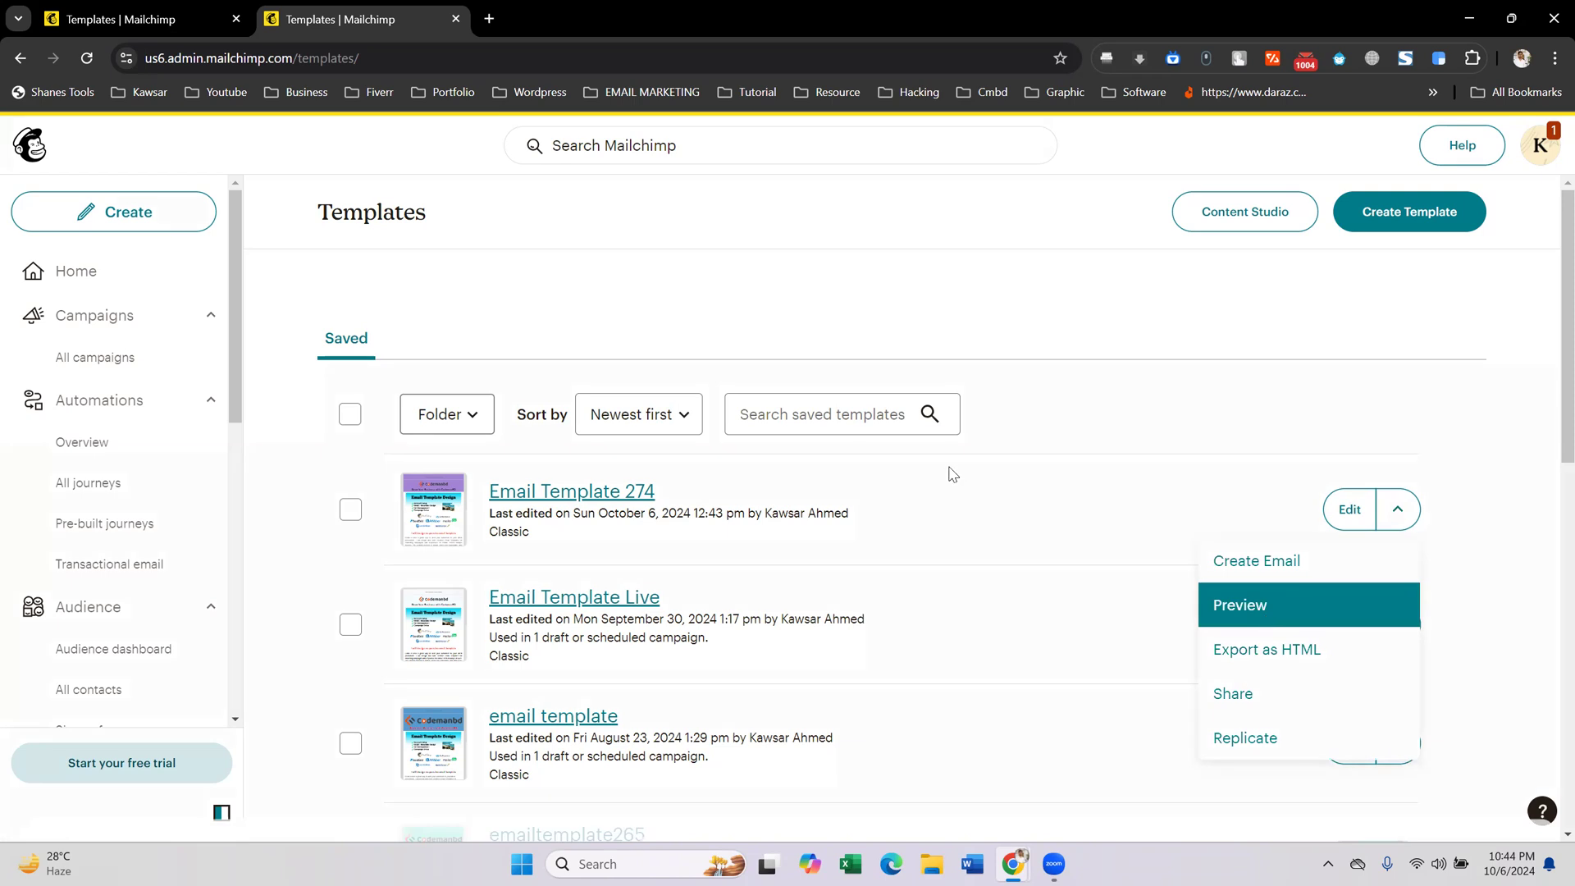
key(Return)
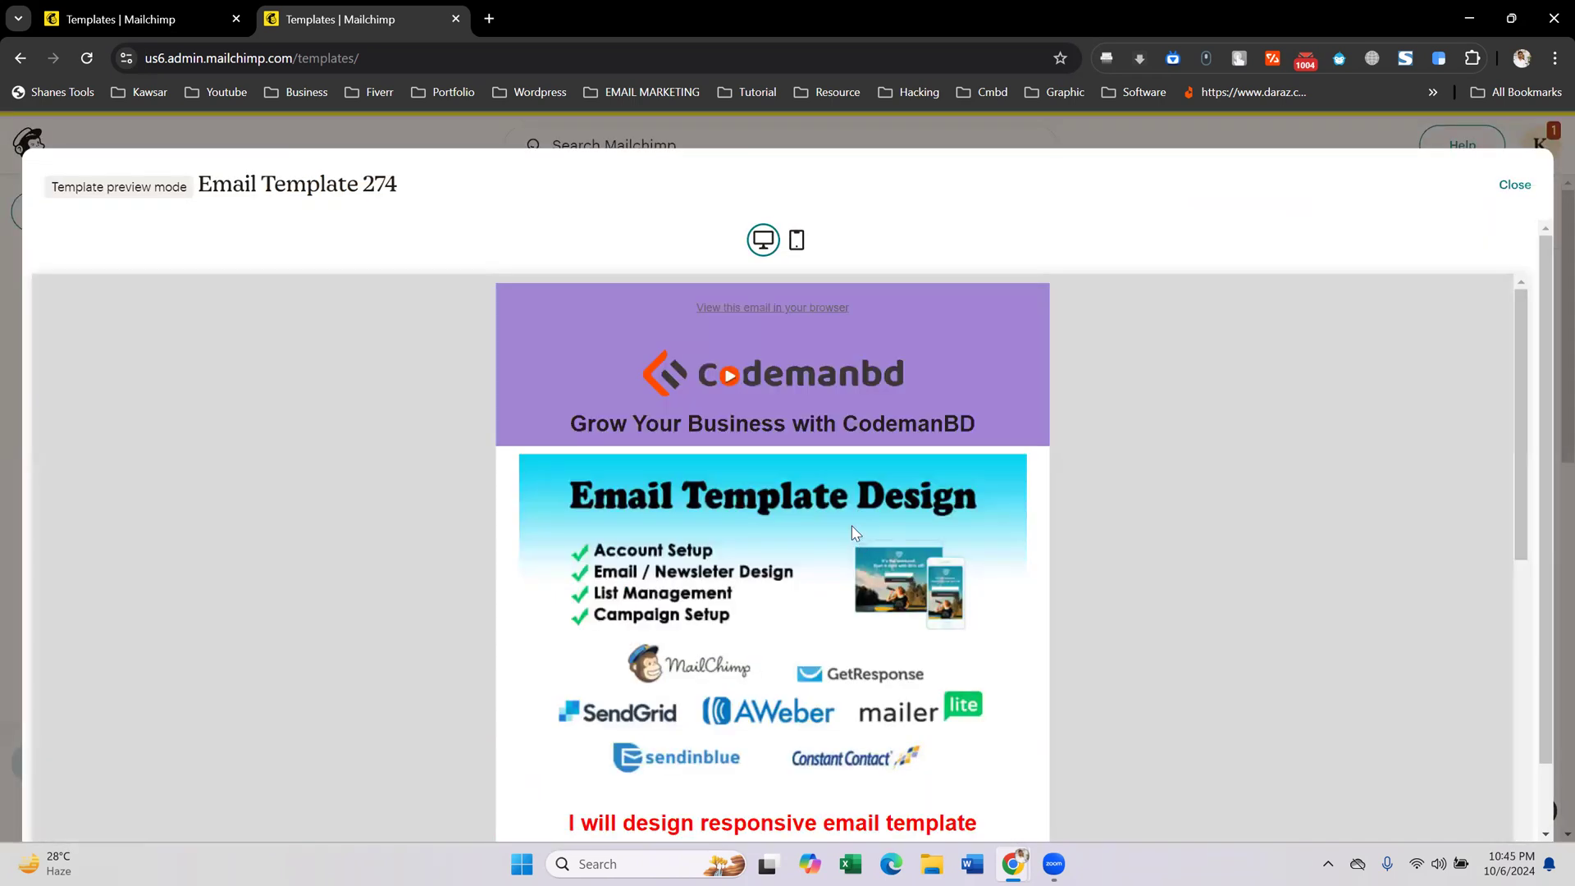
scroll(861, 534, down, 9)
scroll(853, 541, up, 5)
scroll(838, 550, up, 4)
scroll(882, 492, down, 9)
scroll(886, 487, up, 4)
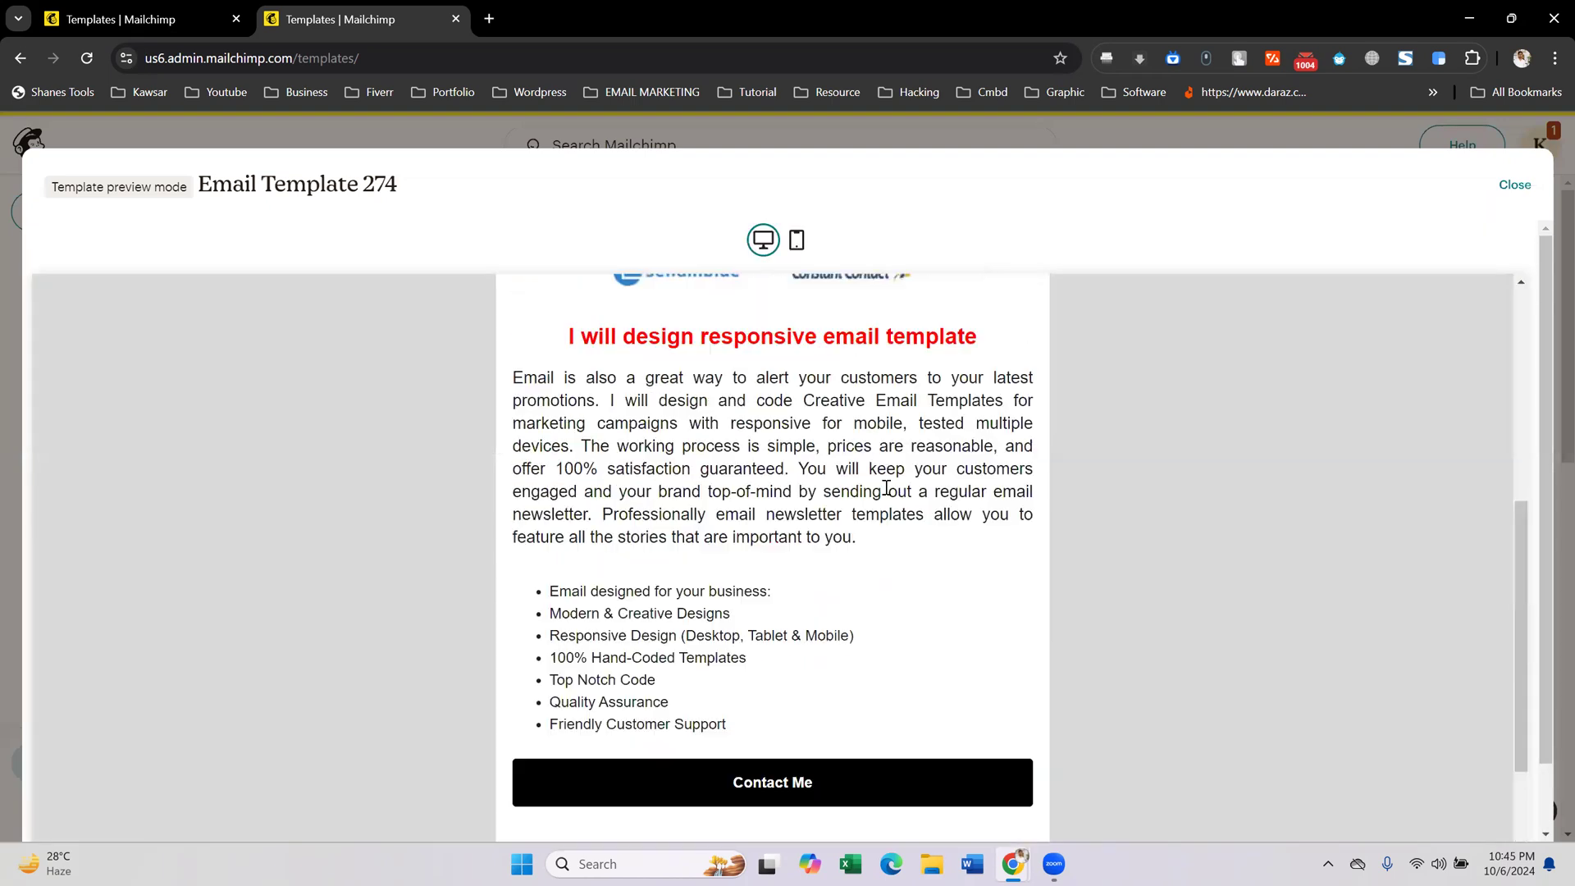
scroll(885, 487, up, 6)
click(1514, 185)
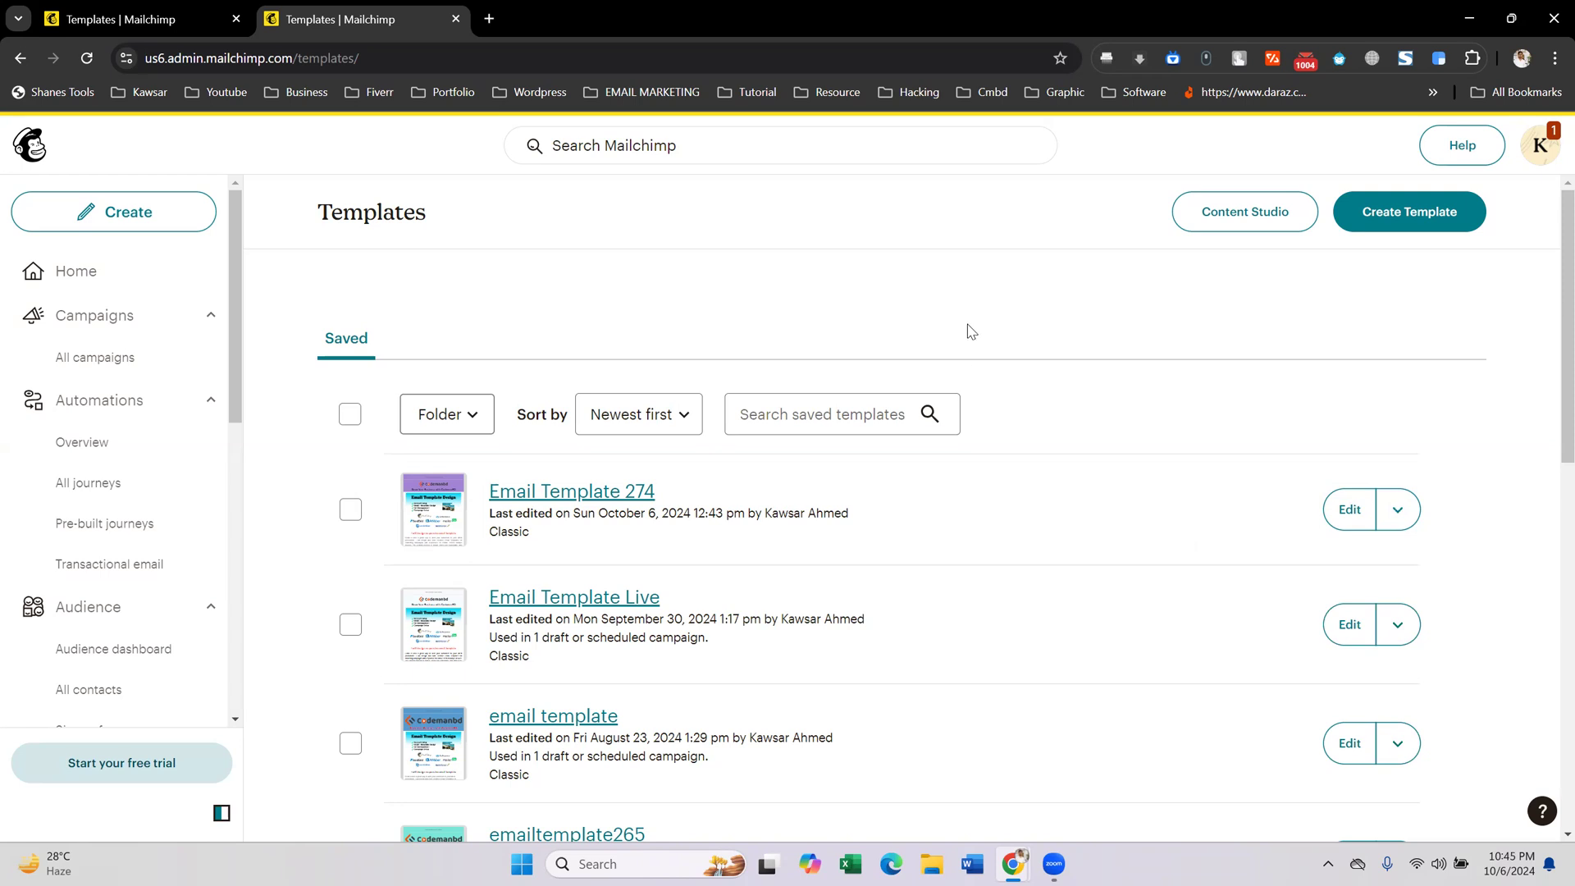
- Export Email Template 274 as an HTML file and check the browser's downloads
scroll(971, 332, down, 1)
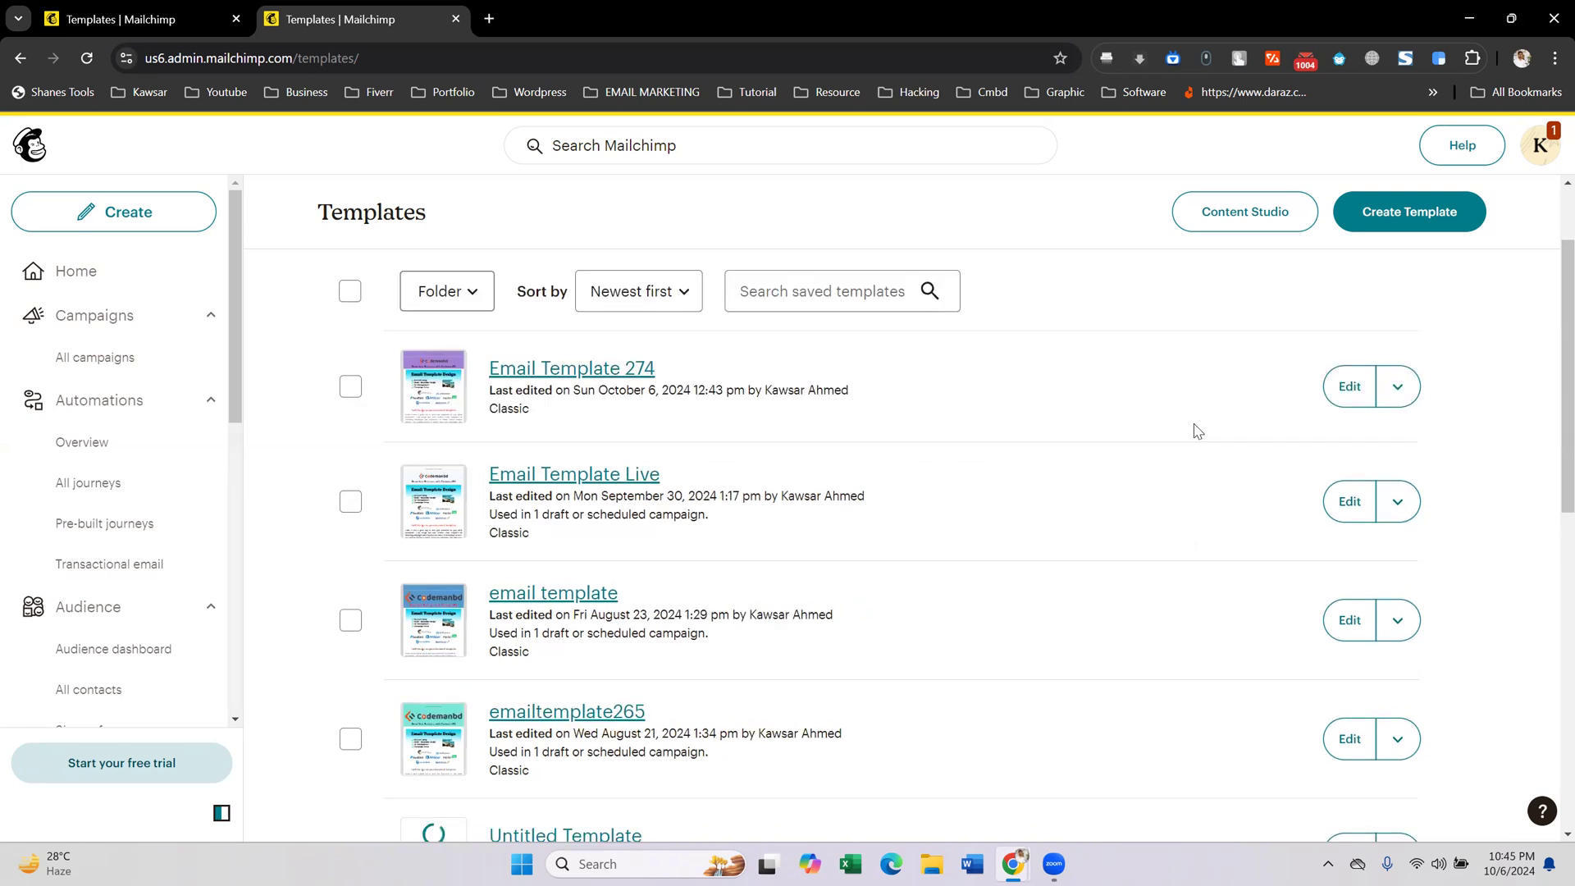
click(1397, 389)
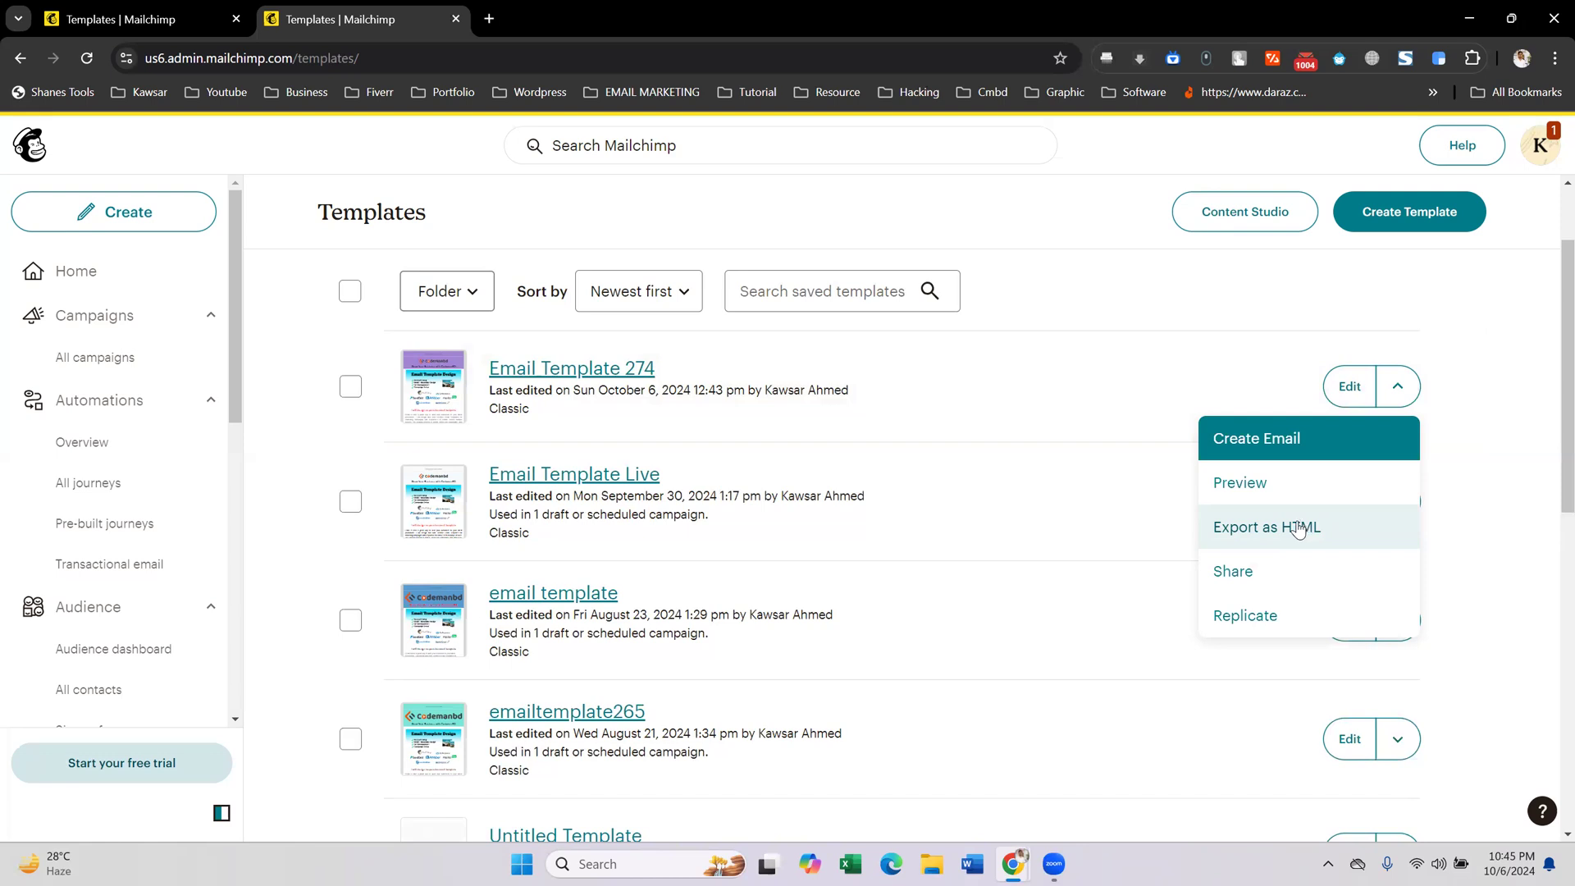
click(1263, 530)
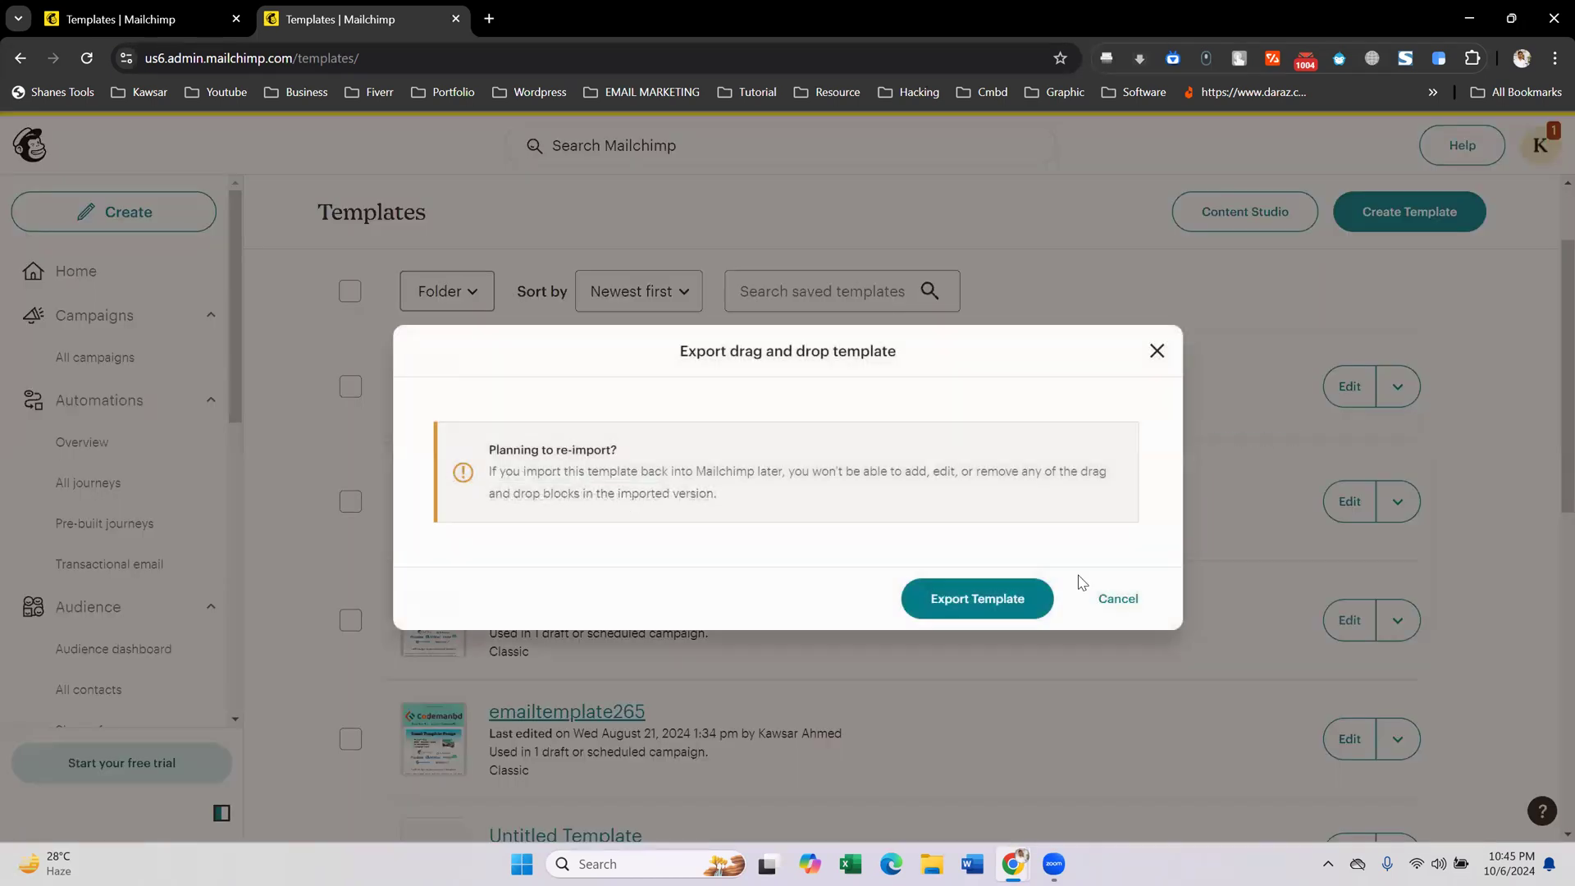
click(968, 595)
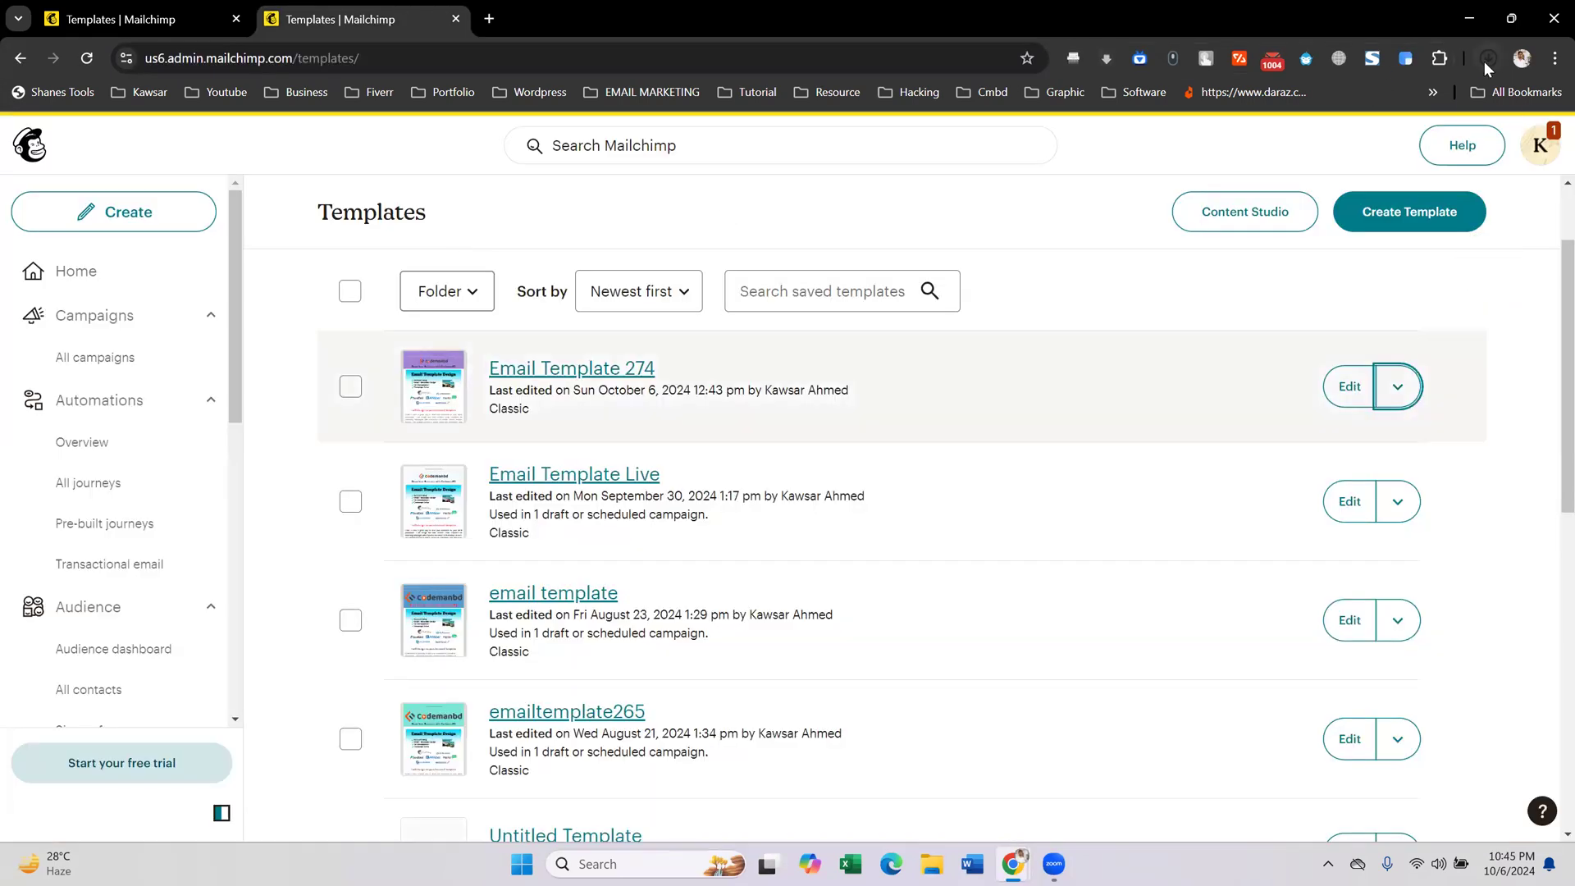
click(1487, 59)
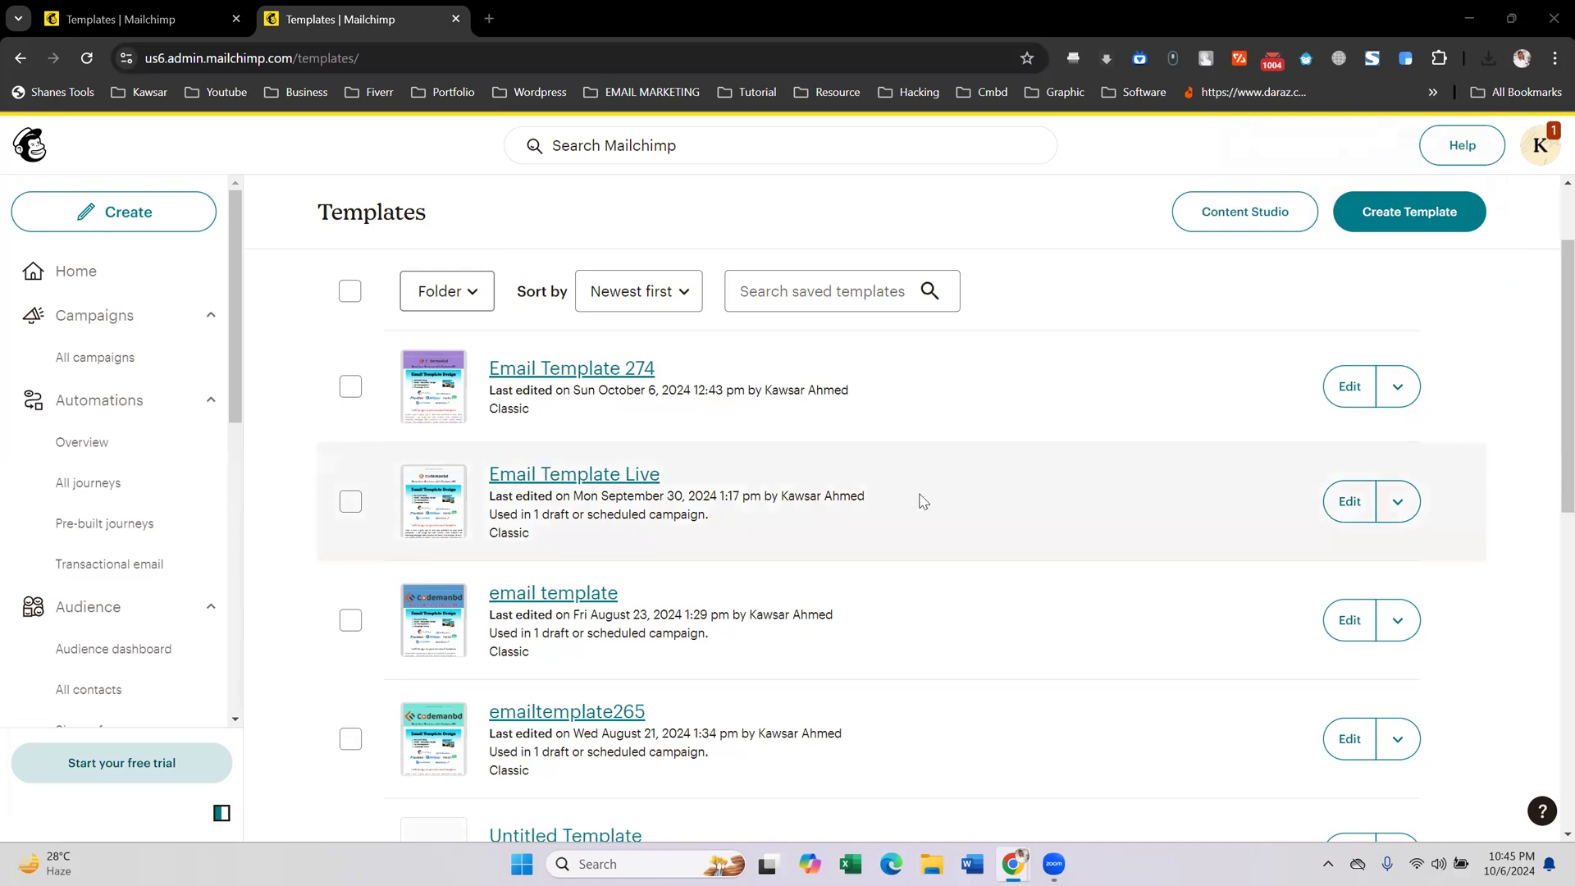
- Switch to File Explorer, go to the Downloads folder, and open Email Template 274.html in the browser
click(932, 863)
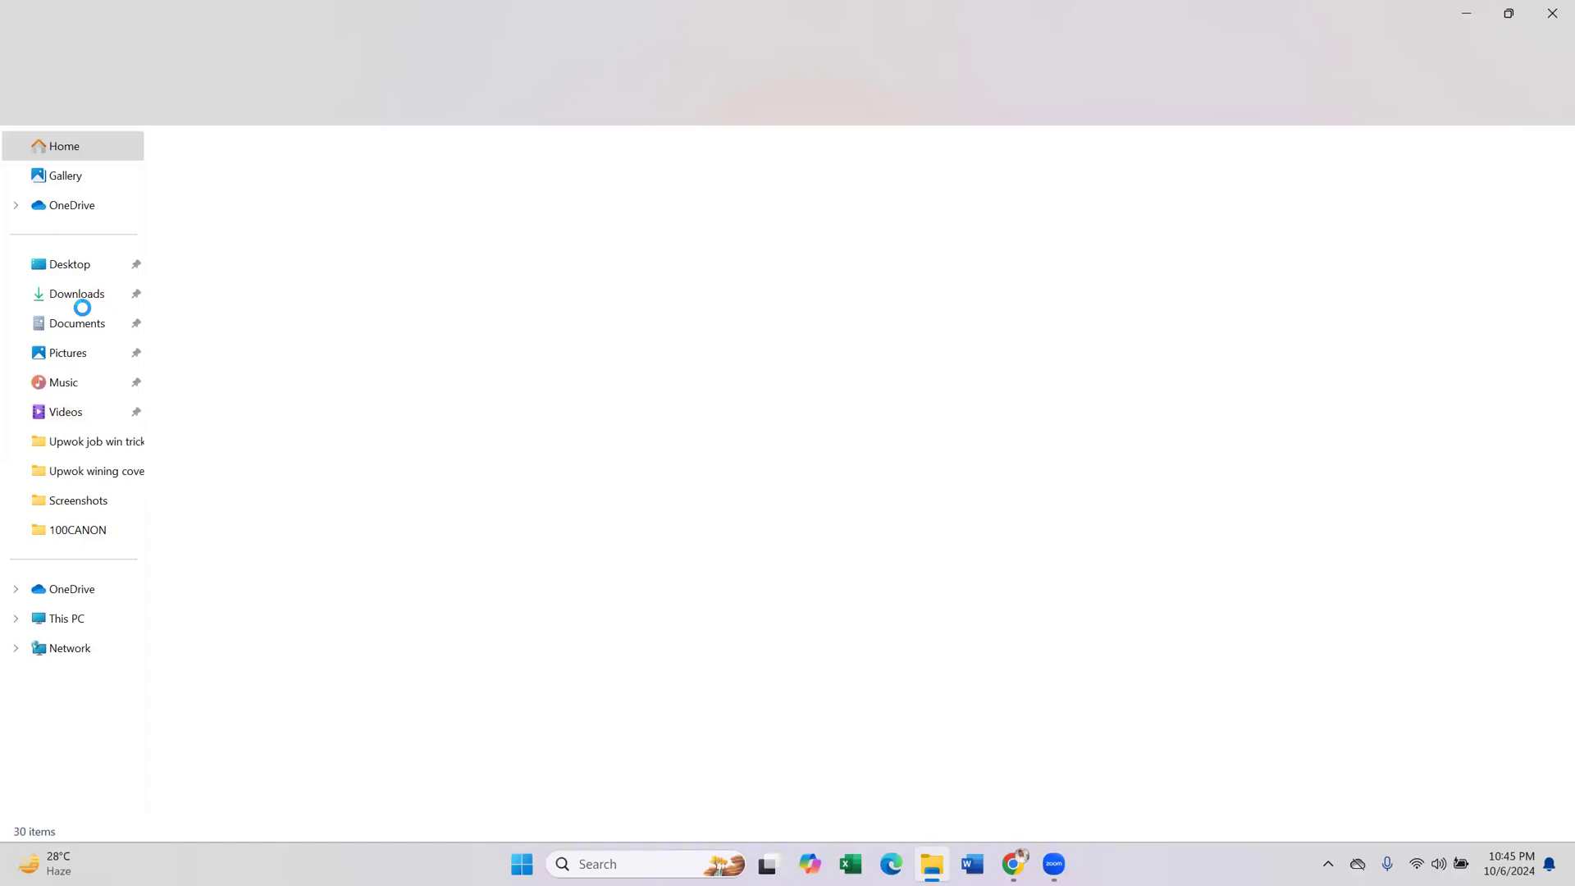
click(82, 310)
click(81, 294)
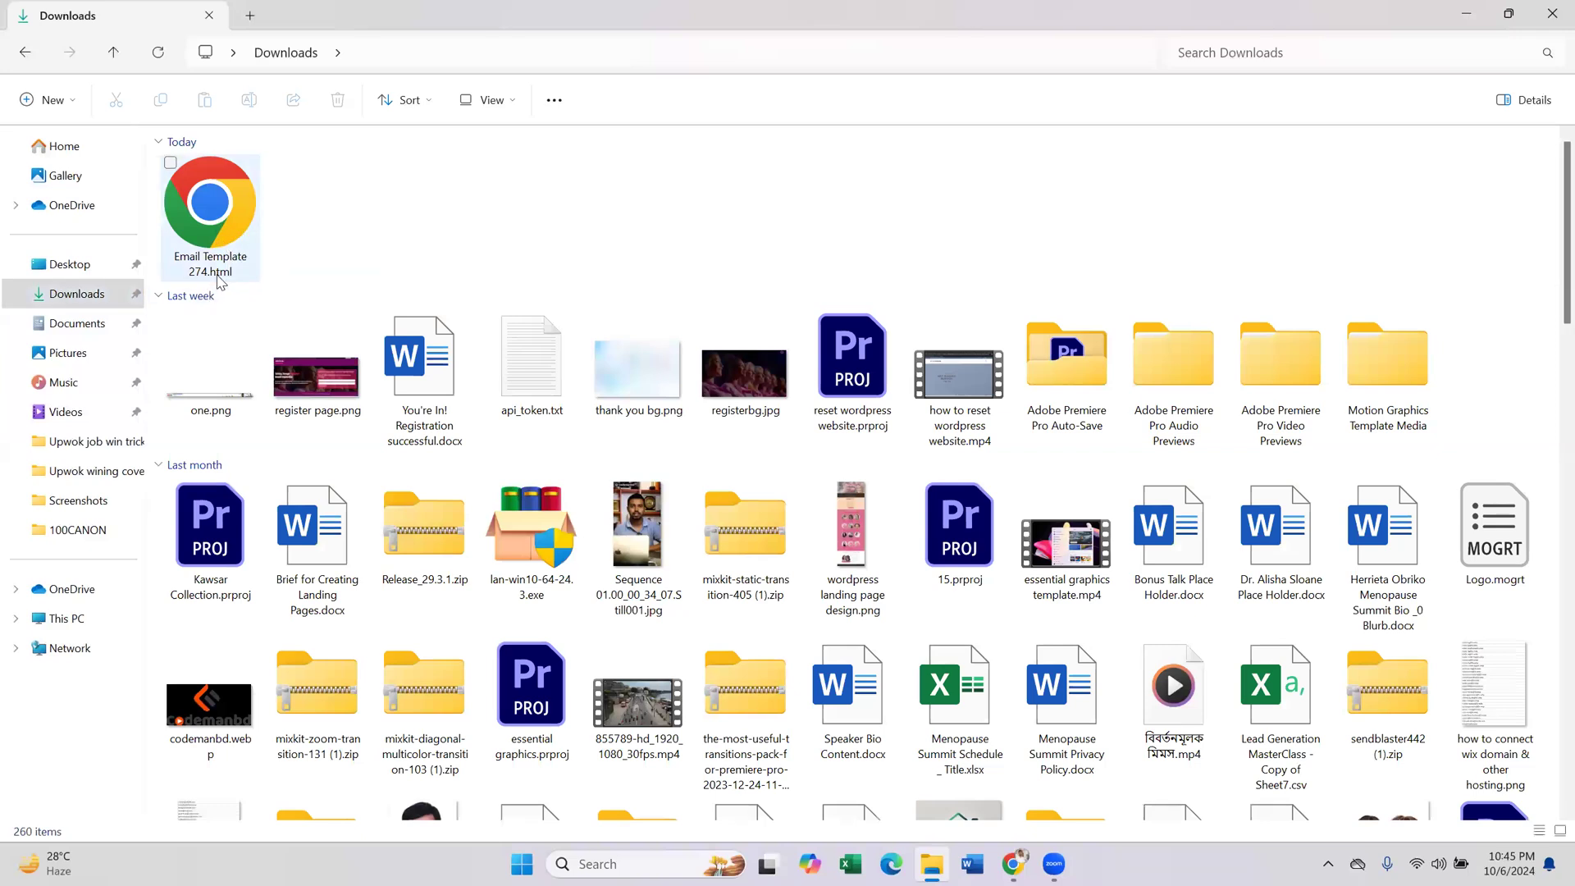
click(226, 217)
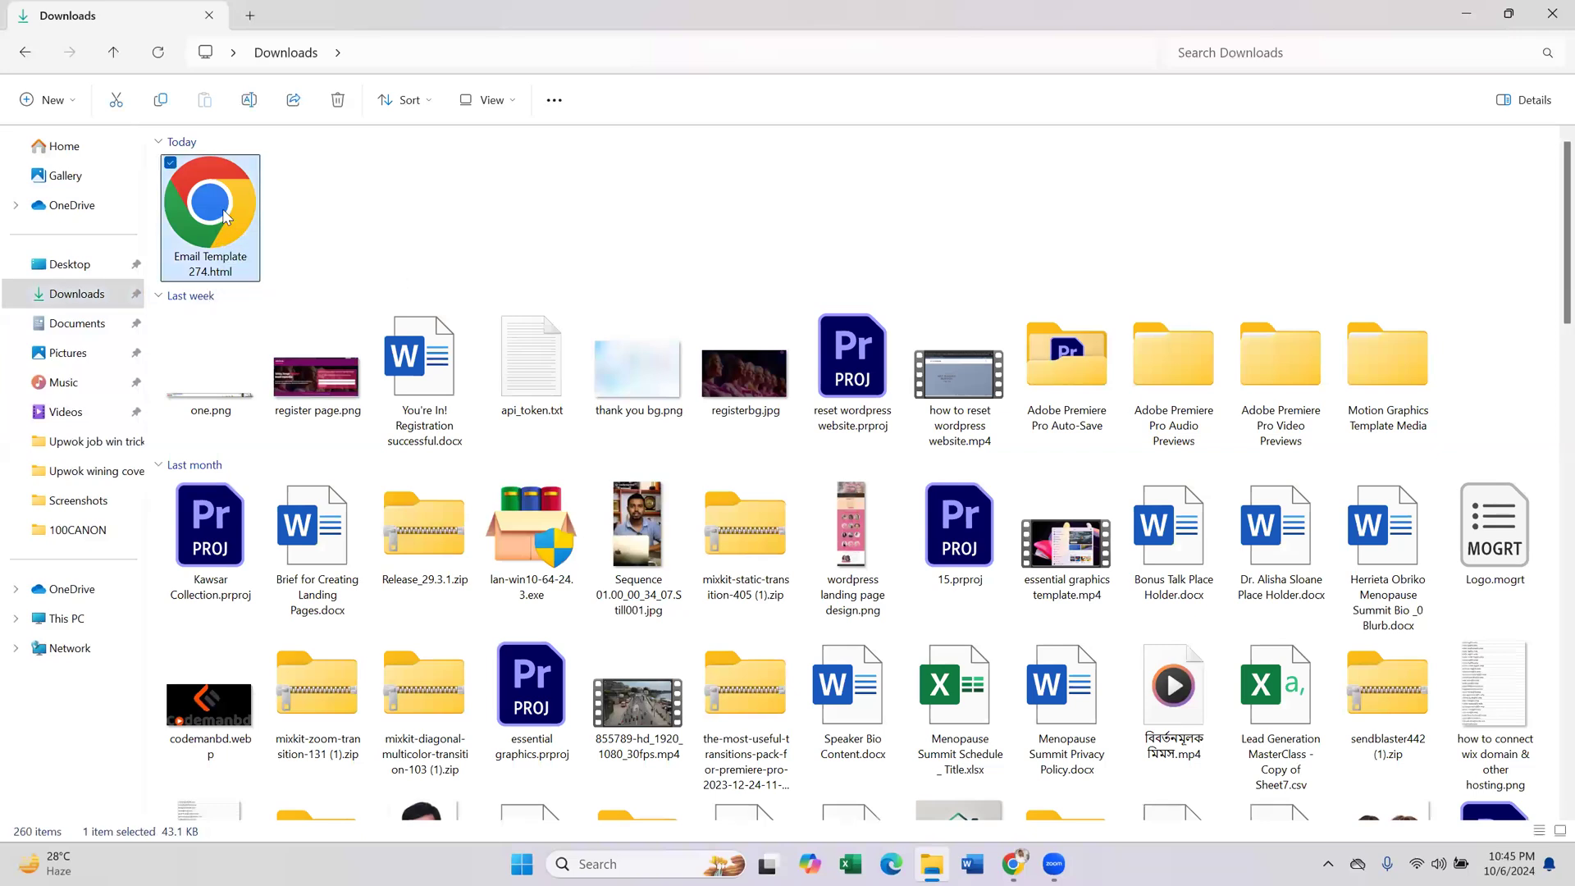
double_click(223, 209)
- Examine the exported page's local file address and its content down to the footer, and minimize the browser
click(605, 62)
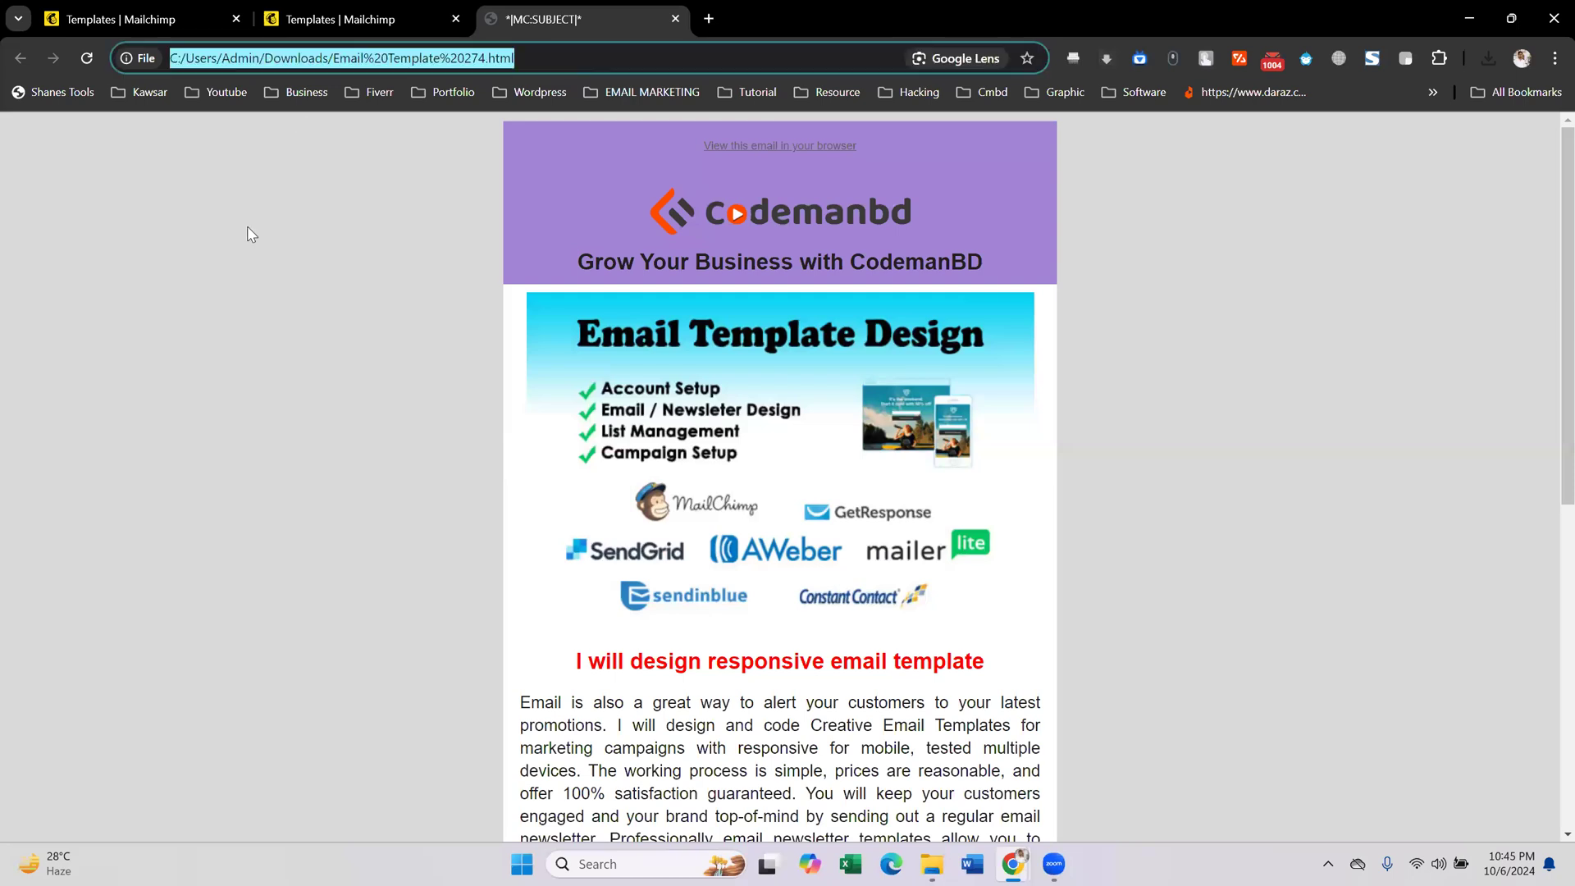
click(244, 121)
drag(238, 56, 465, 54)
click(593, 53)
scroll(746, 346, down, 4)
scroll(737, 362, down, 3)
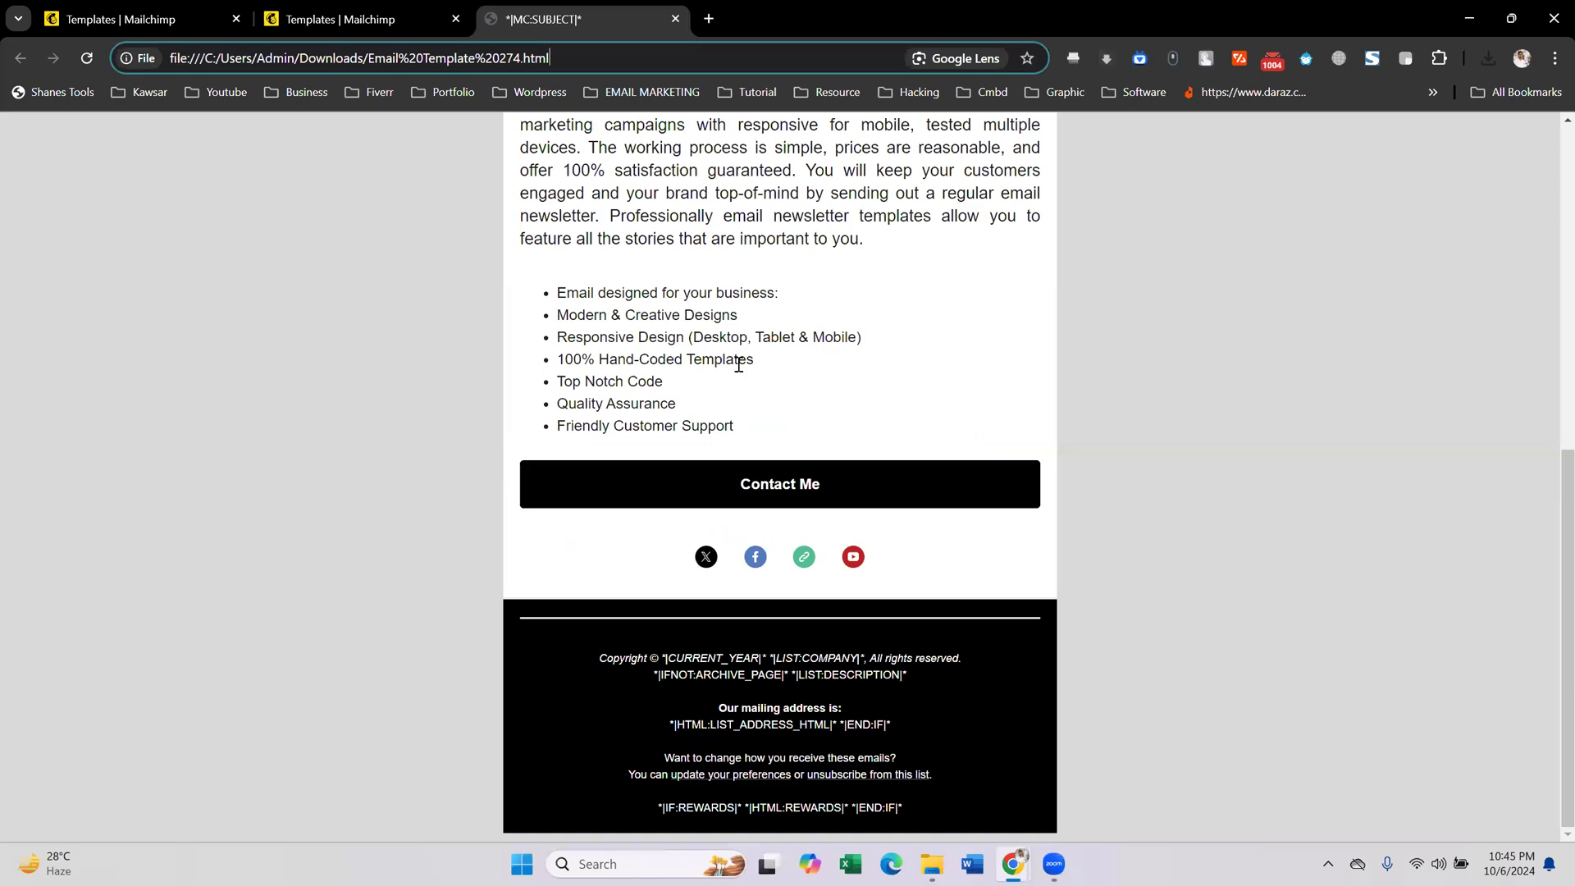
scroll(737, 361, up, 8)
click(1468, 19)
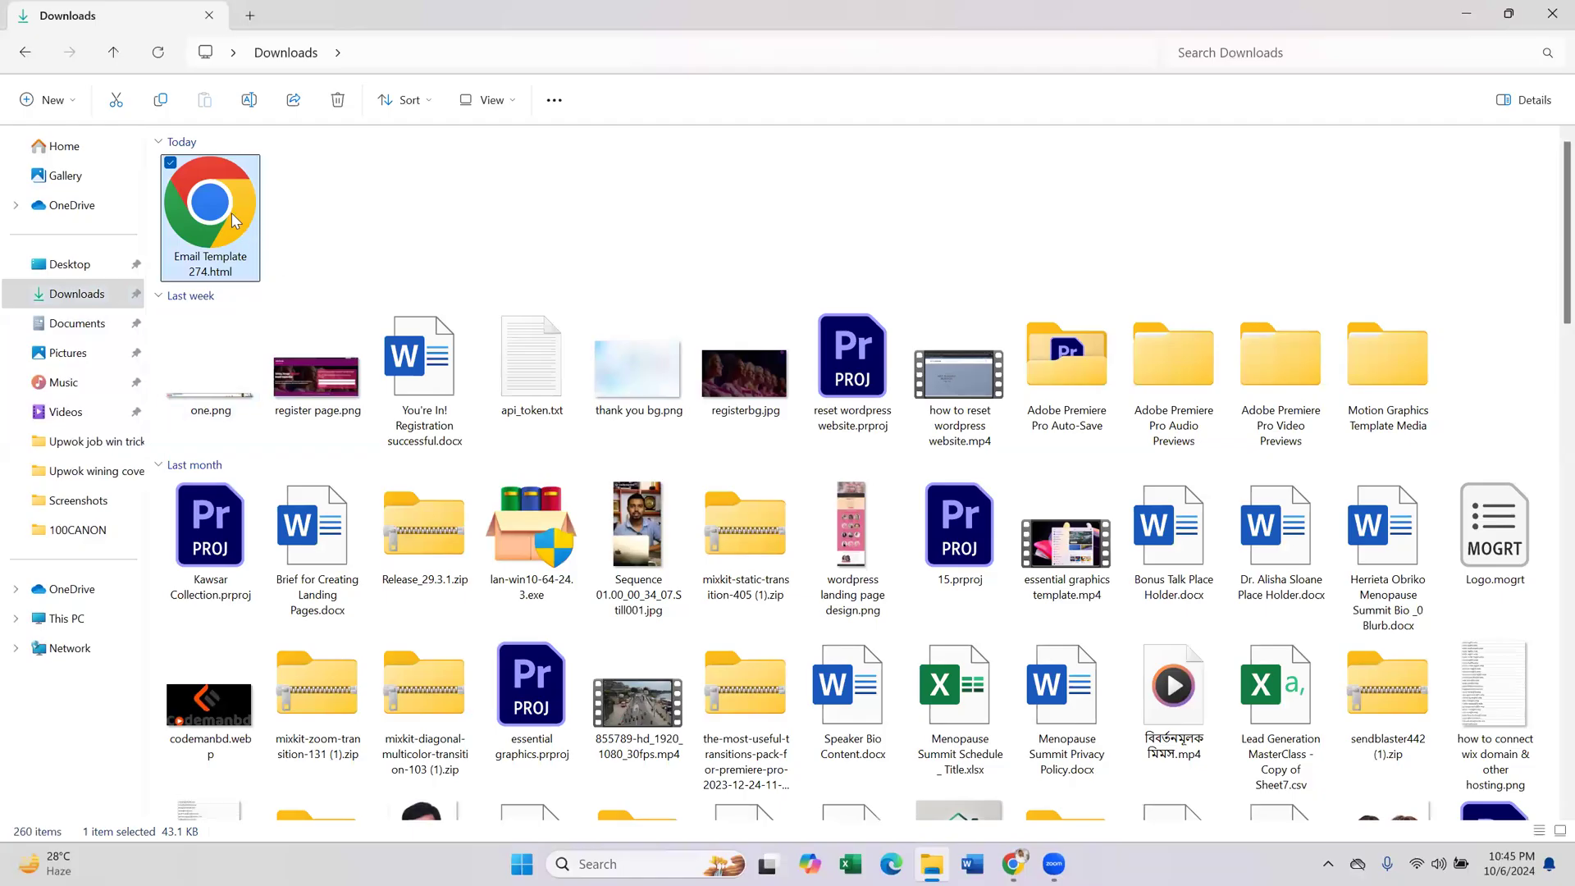
- Open Email Template 274.html with Notepad just once and maximize the Notepad window
right_click(233, 219)
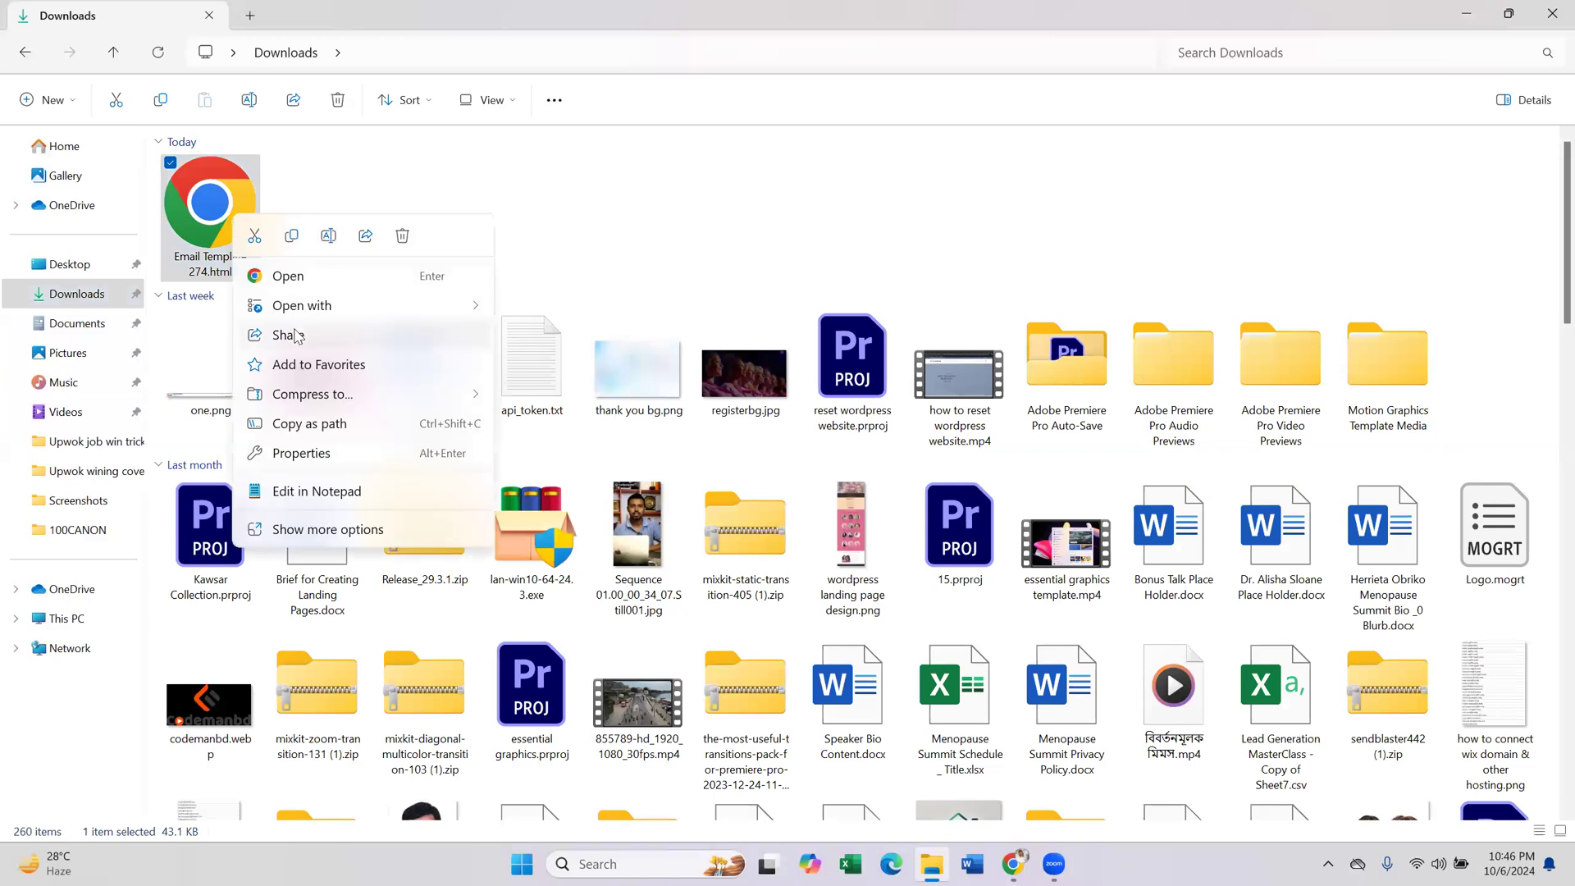
mouse_move(354, 307)
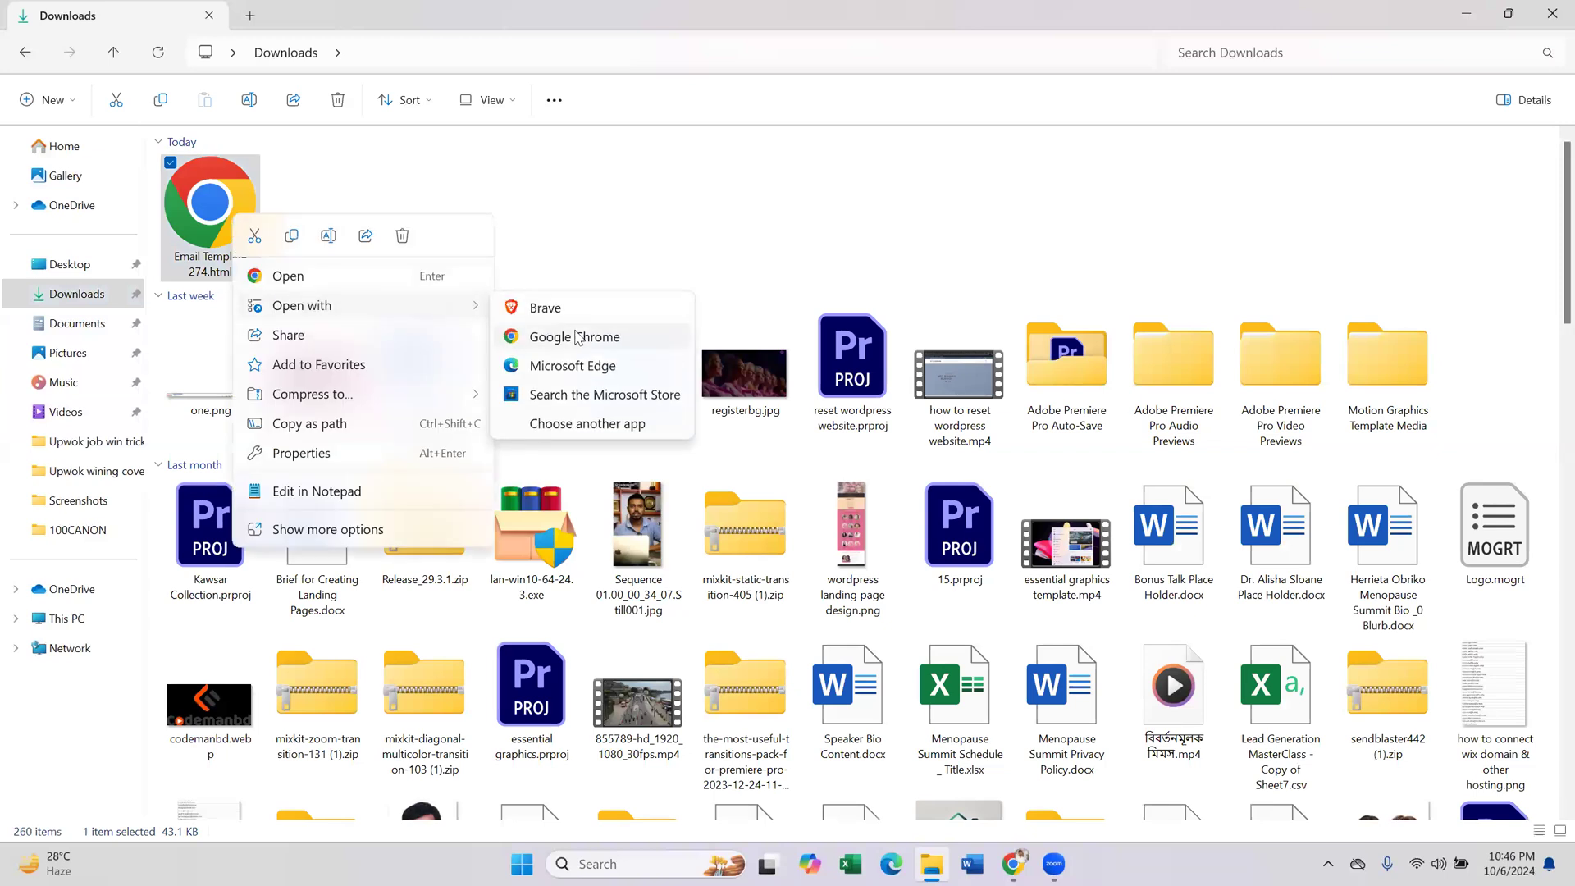
click(587, 423)
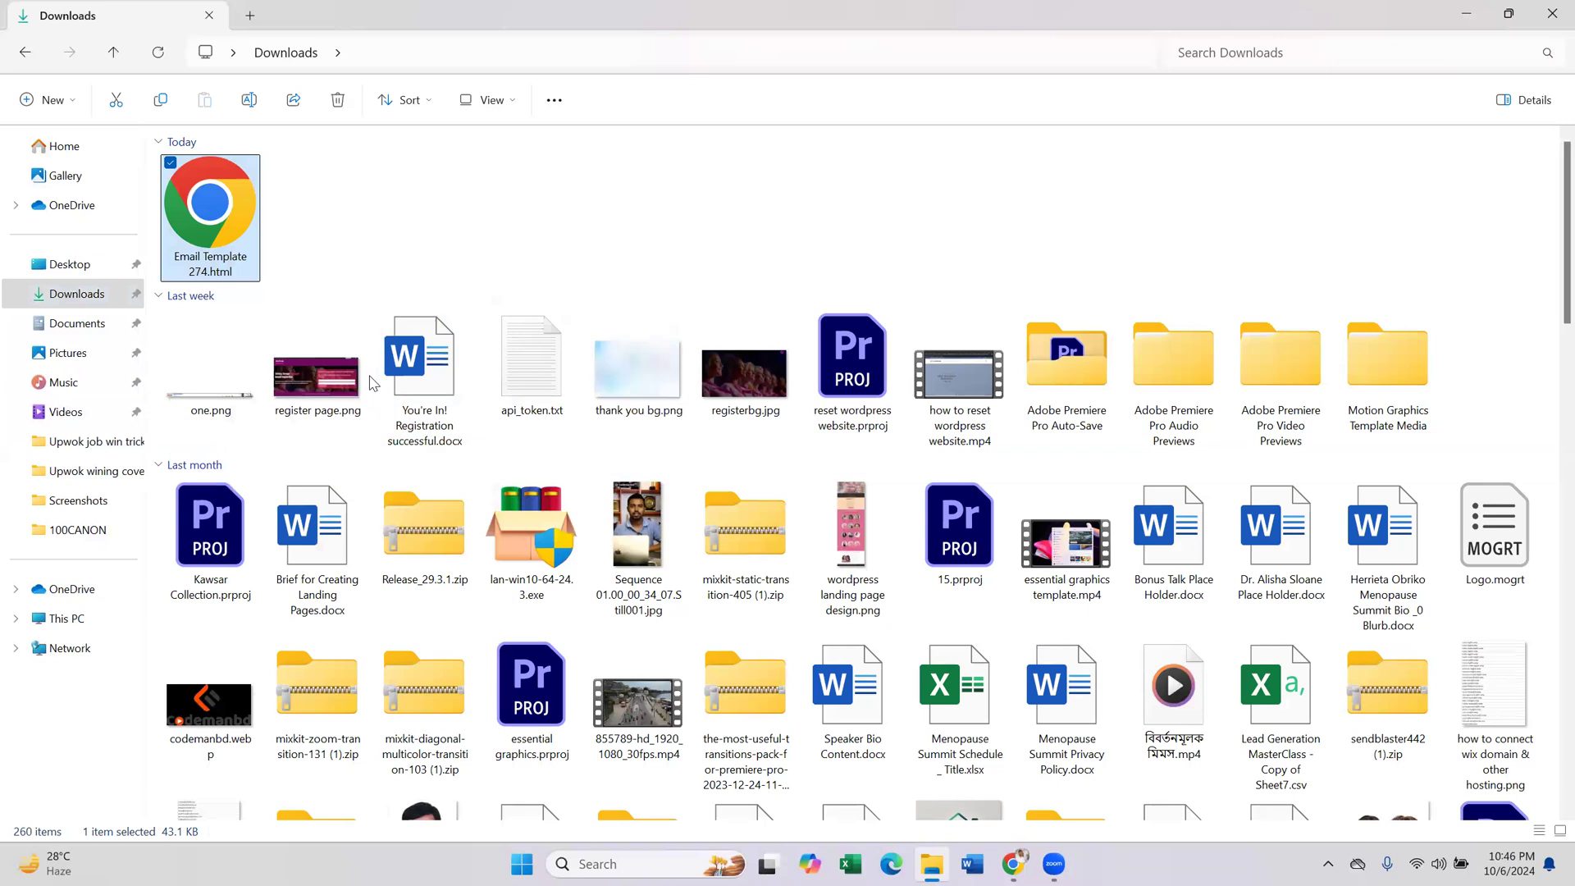
click(703, 554)
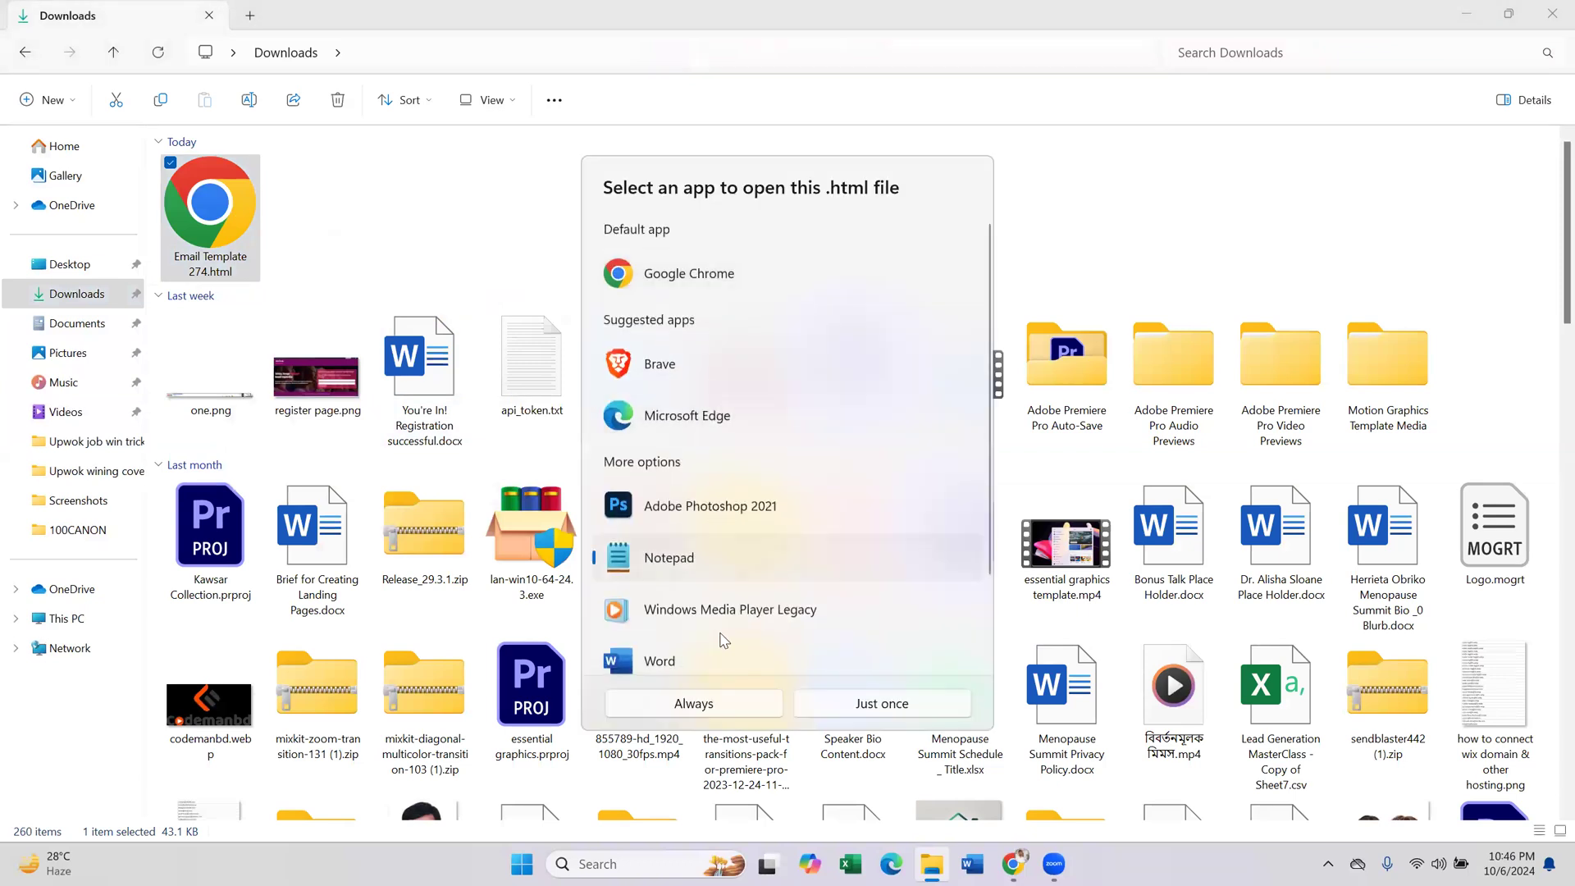
click(855, 707)
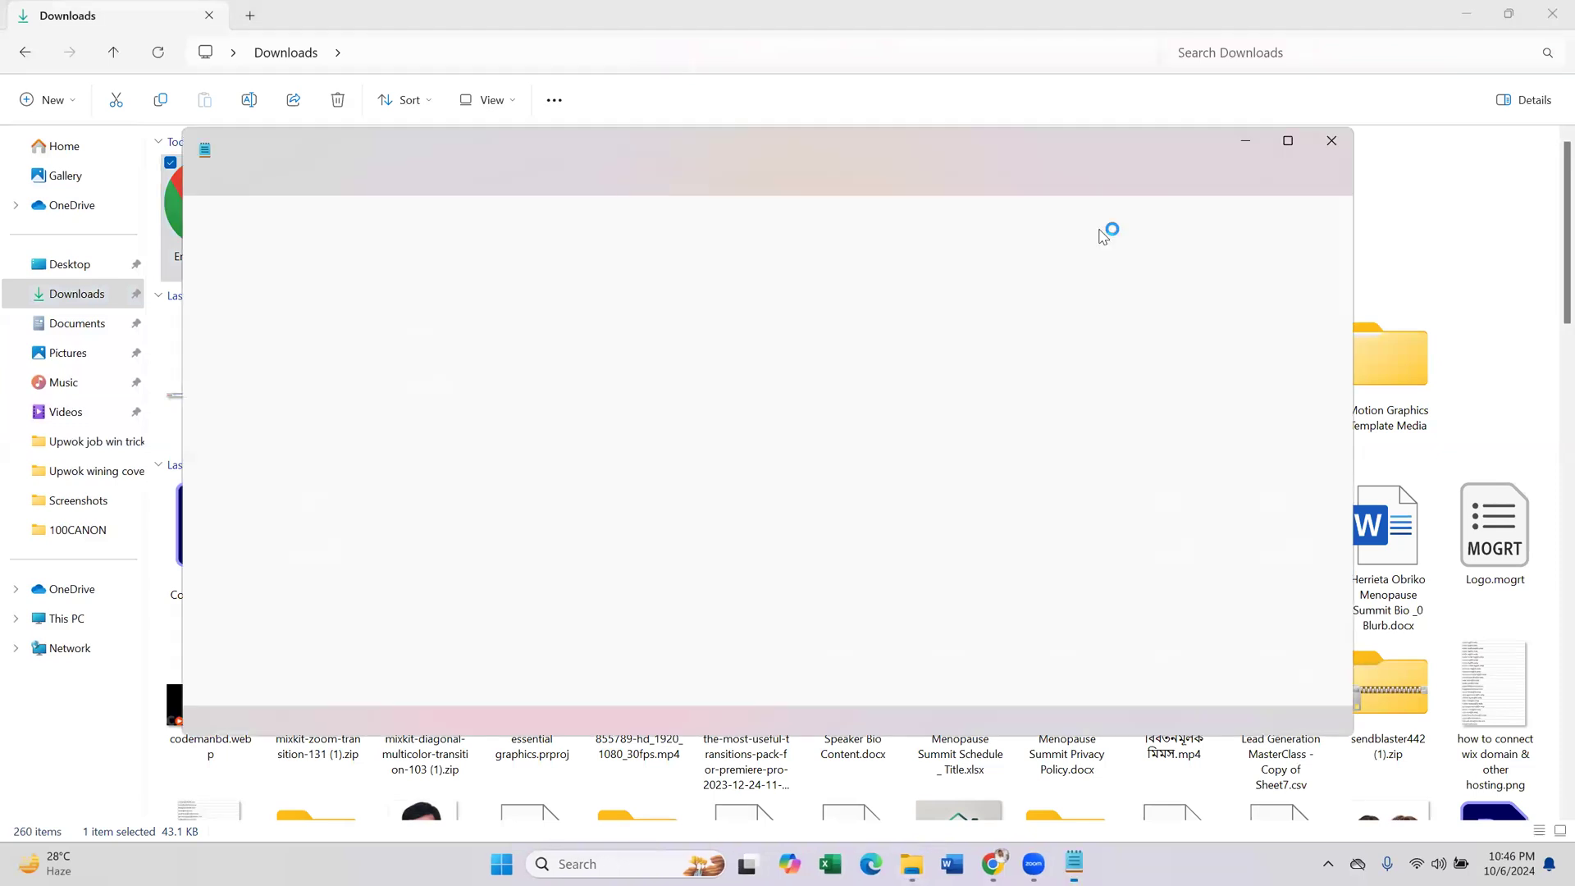
click(1288, 144)
- Look through the exported template's HTML and CSS code, and close the file
scroll(369, 394, down, 20)
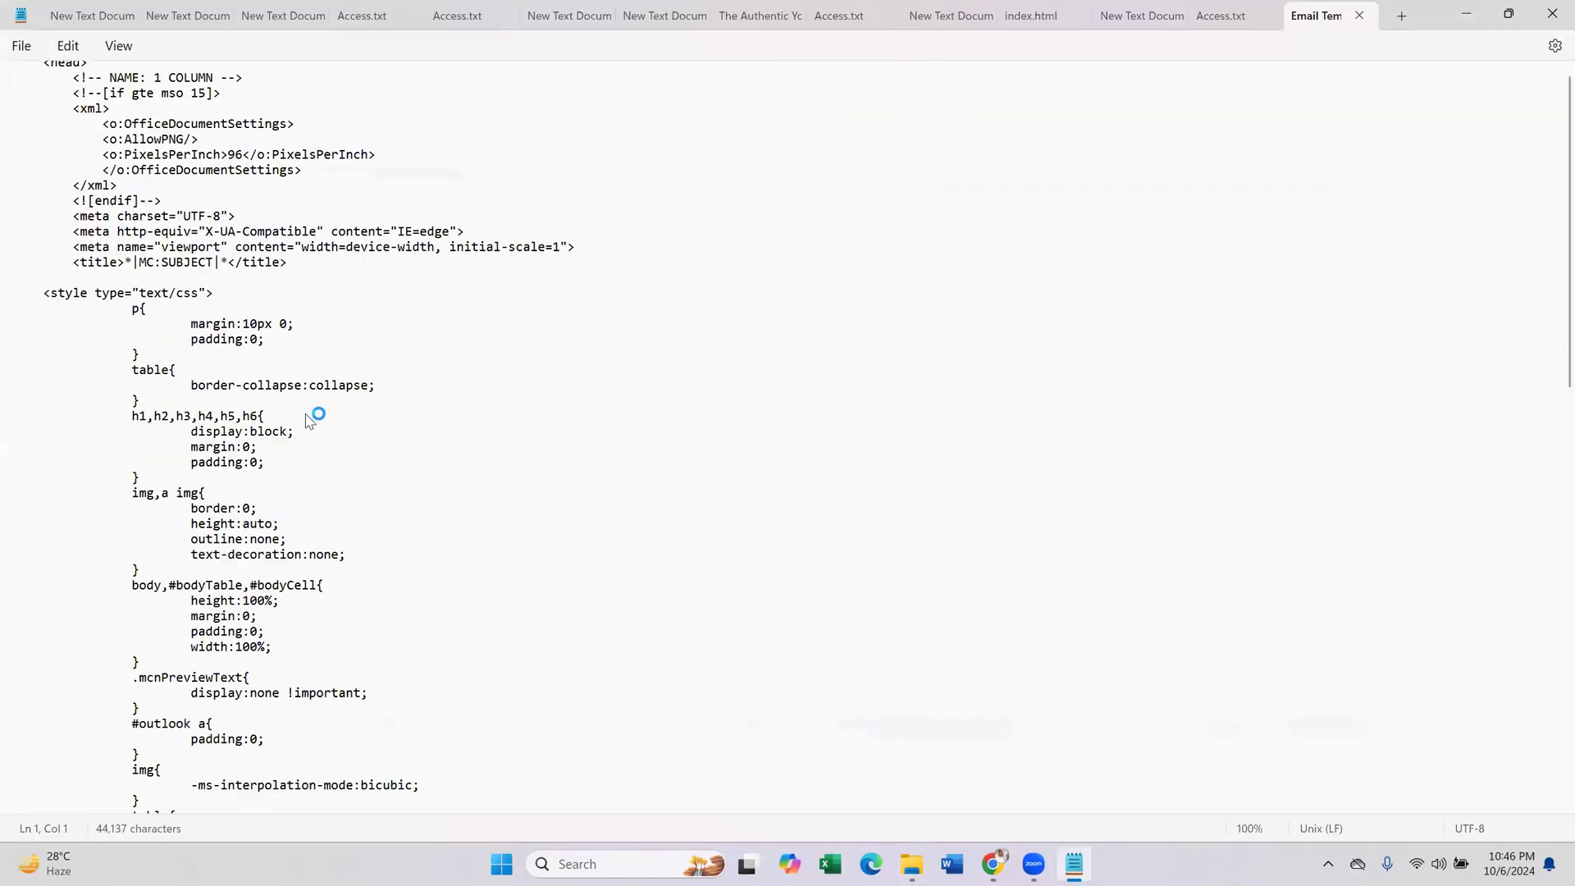
scroll(305, 443, down, 20)
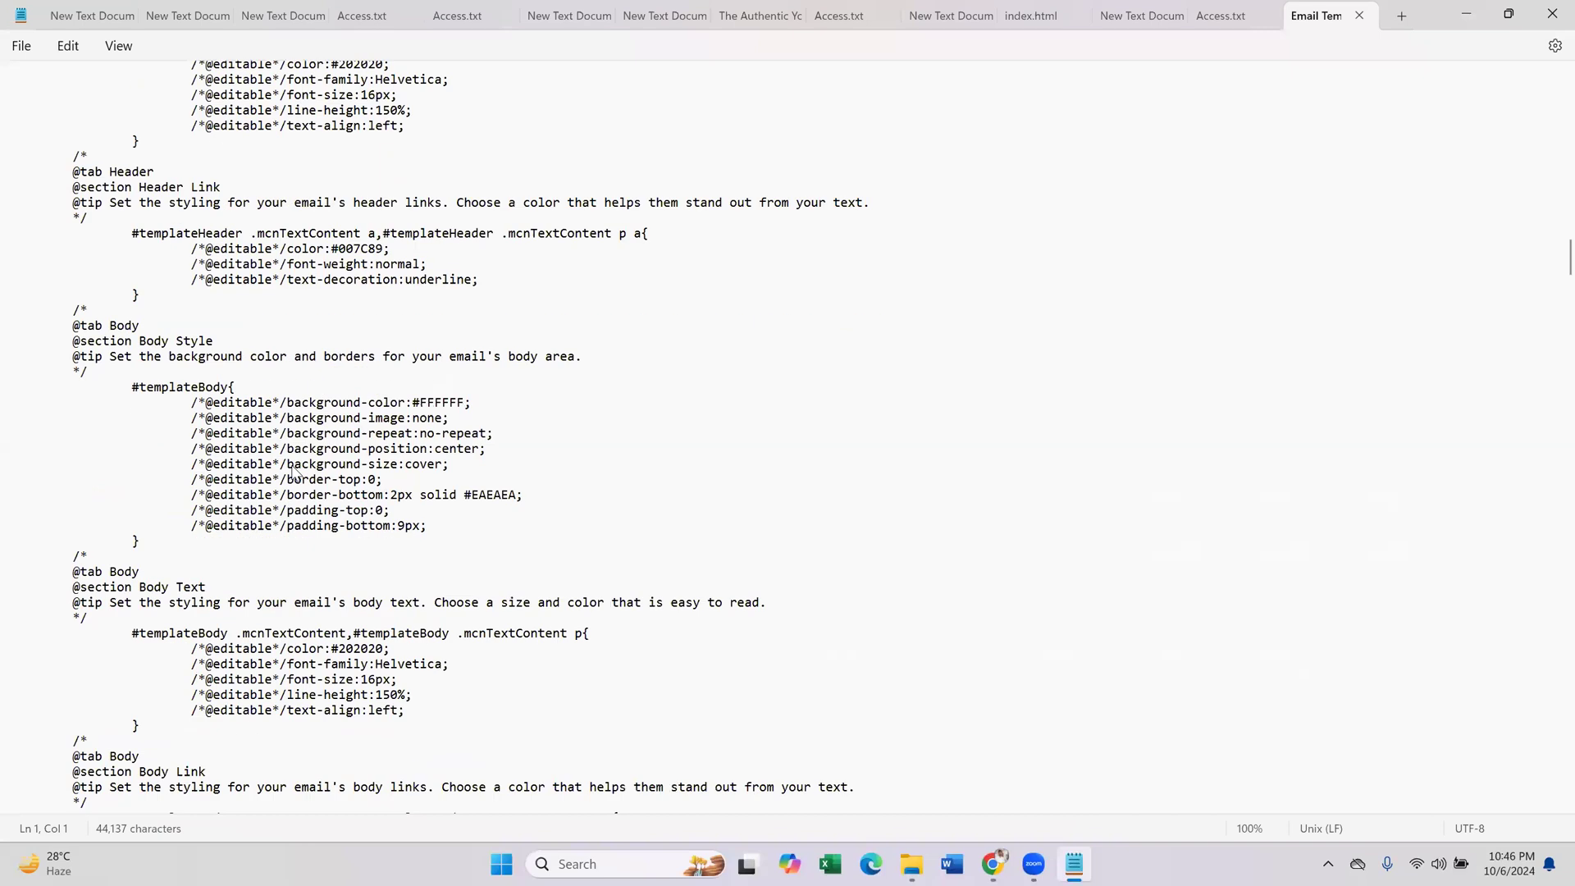
scroll(293, 470, down, 20)
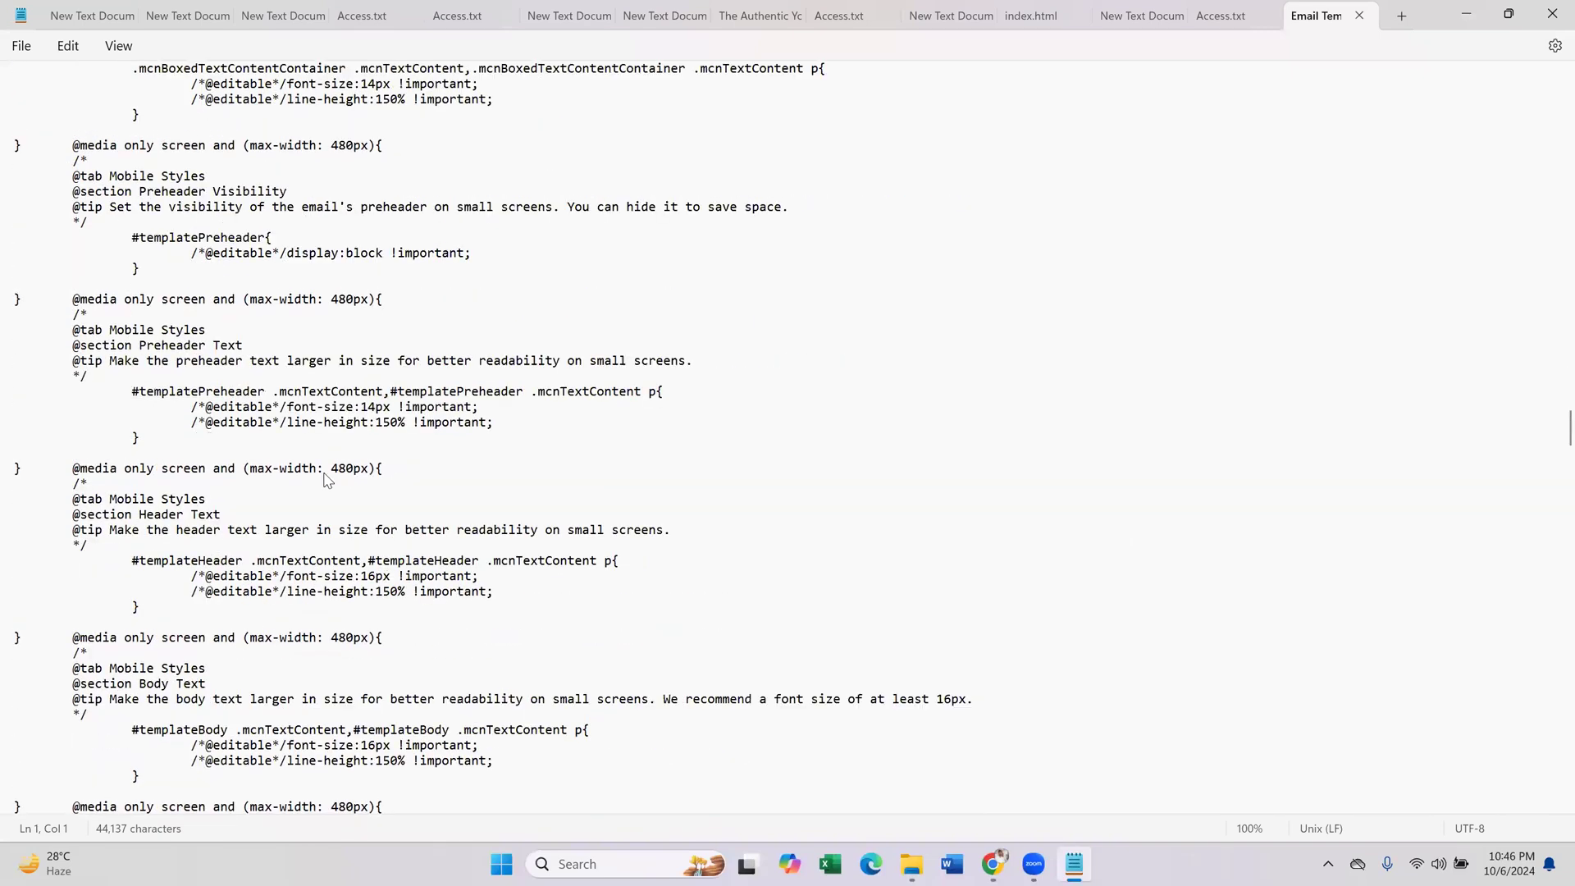
scroll(327, 480, up, 20)
scroll(326, 480, up, 15)
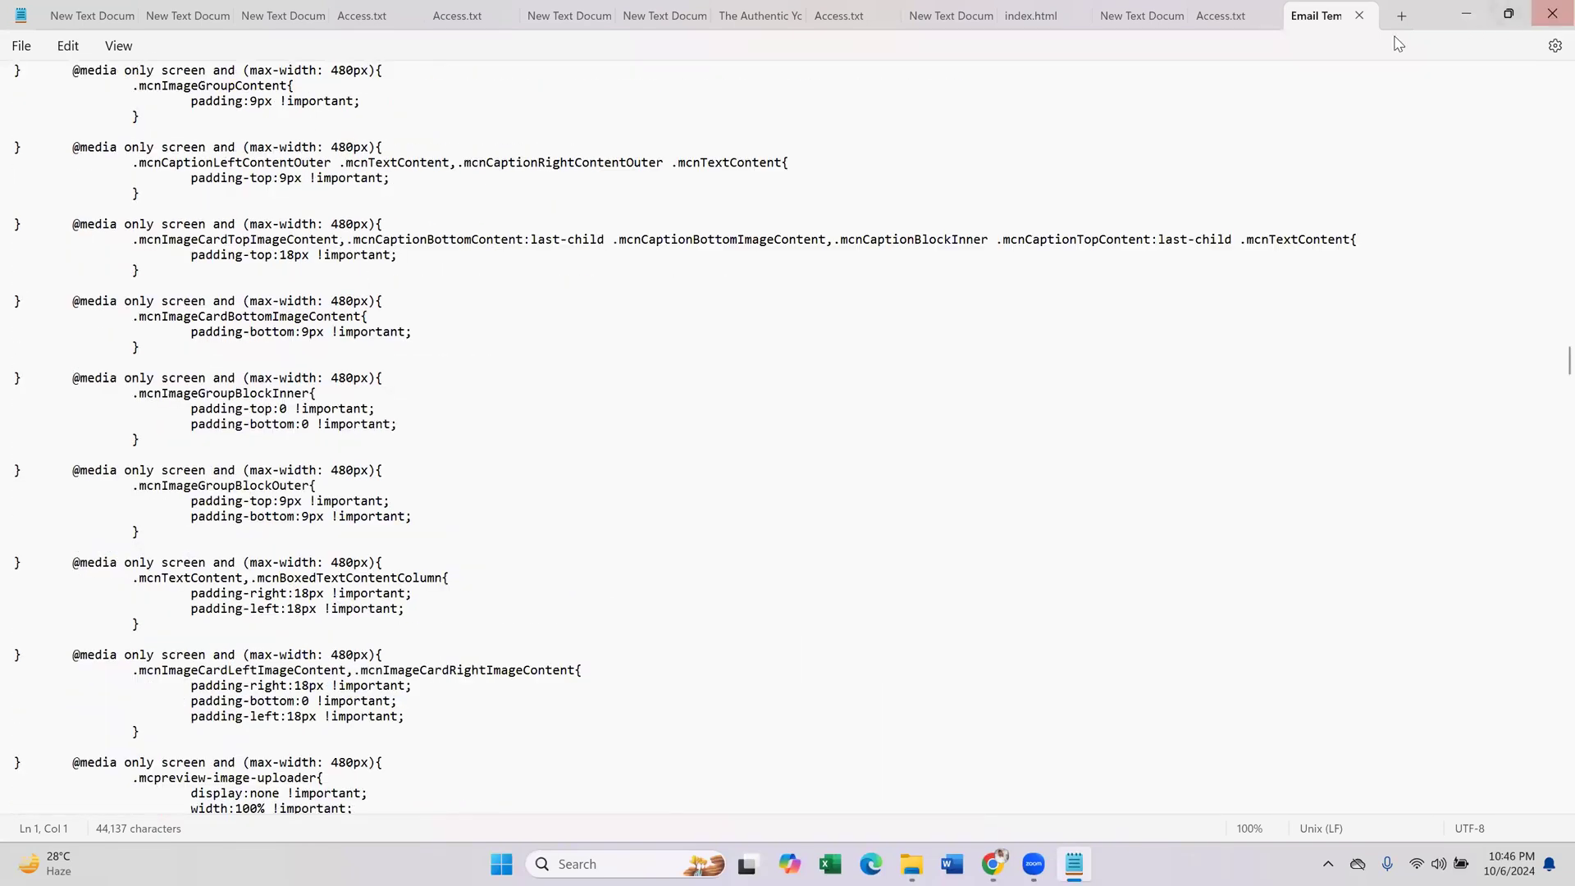
key(ctrl+w)
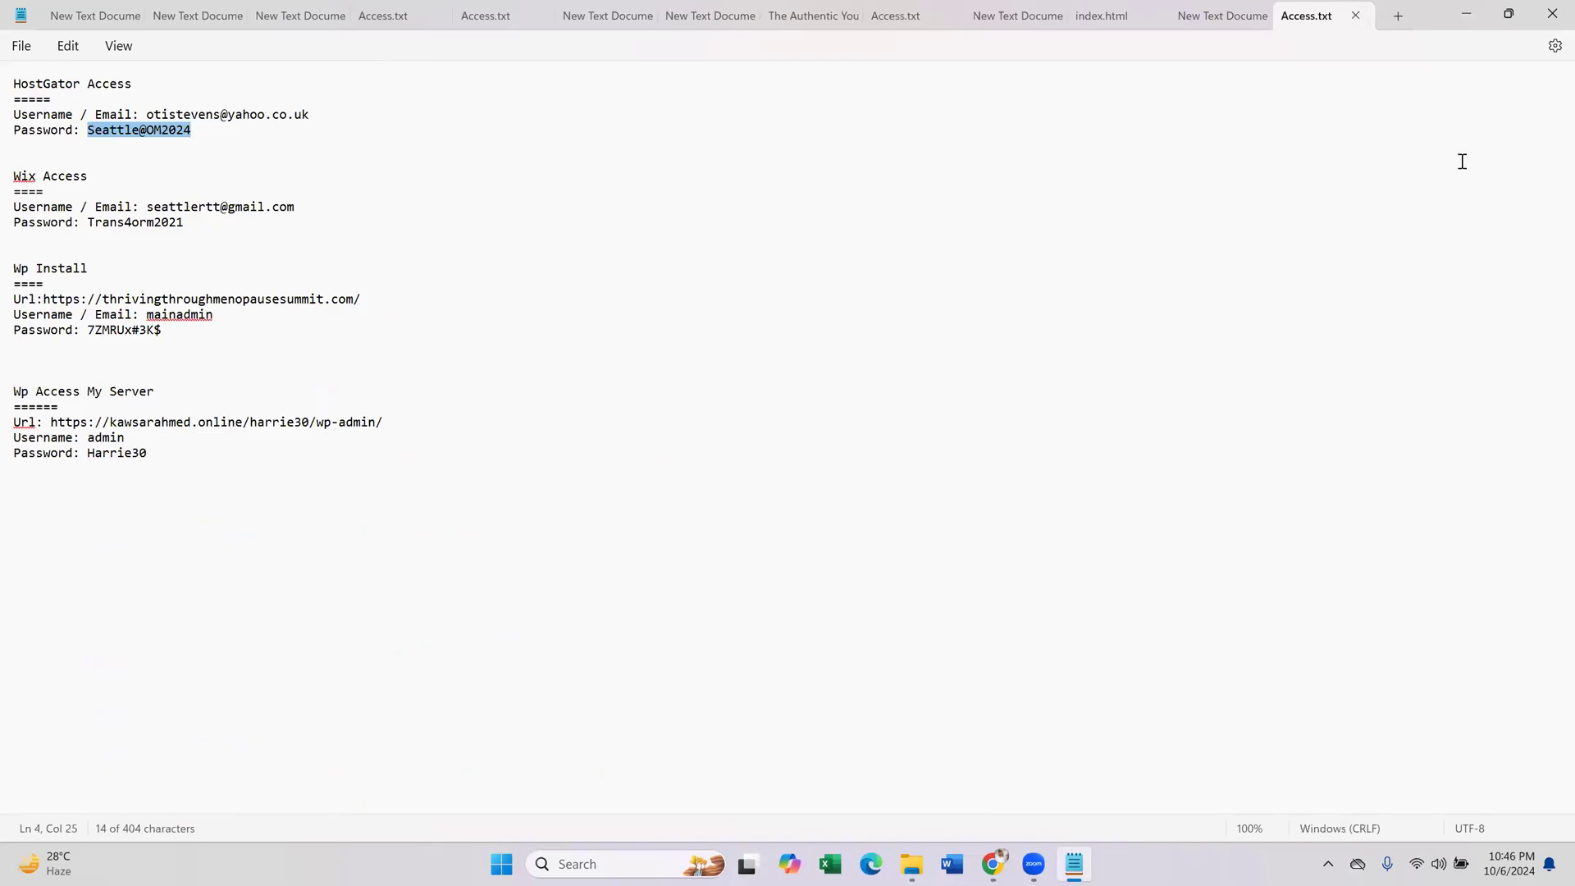
- Close Notepad, minimize File Explorer, switch back to the browser, and close the exported template's page
click(1552, 13)
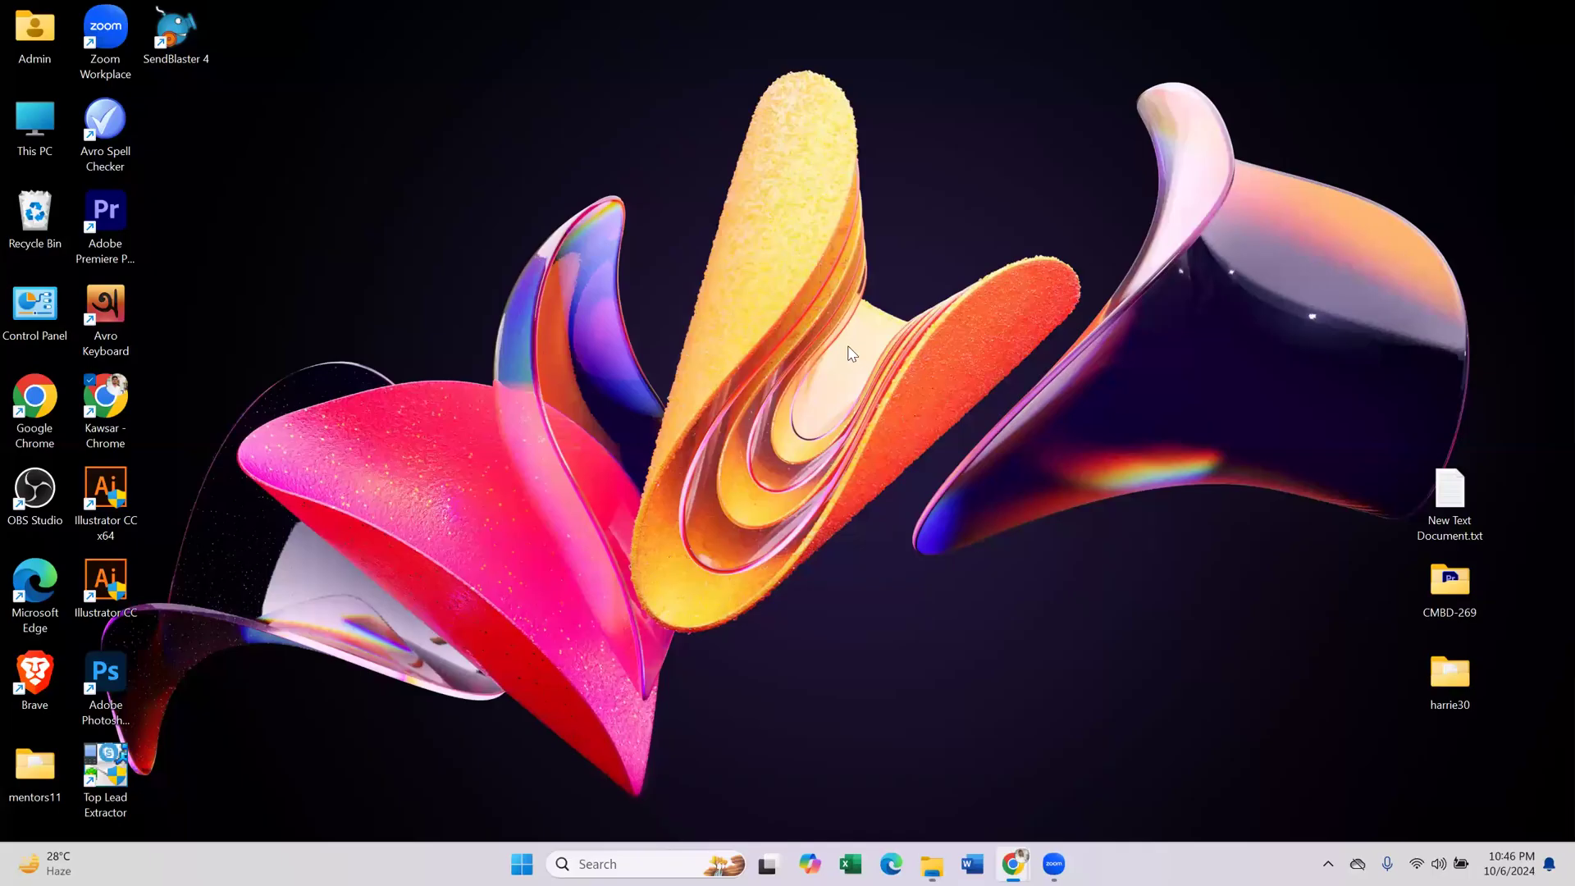
click(1480, 11)
click(914, 767)
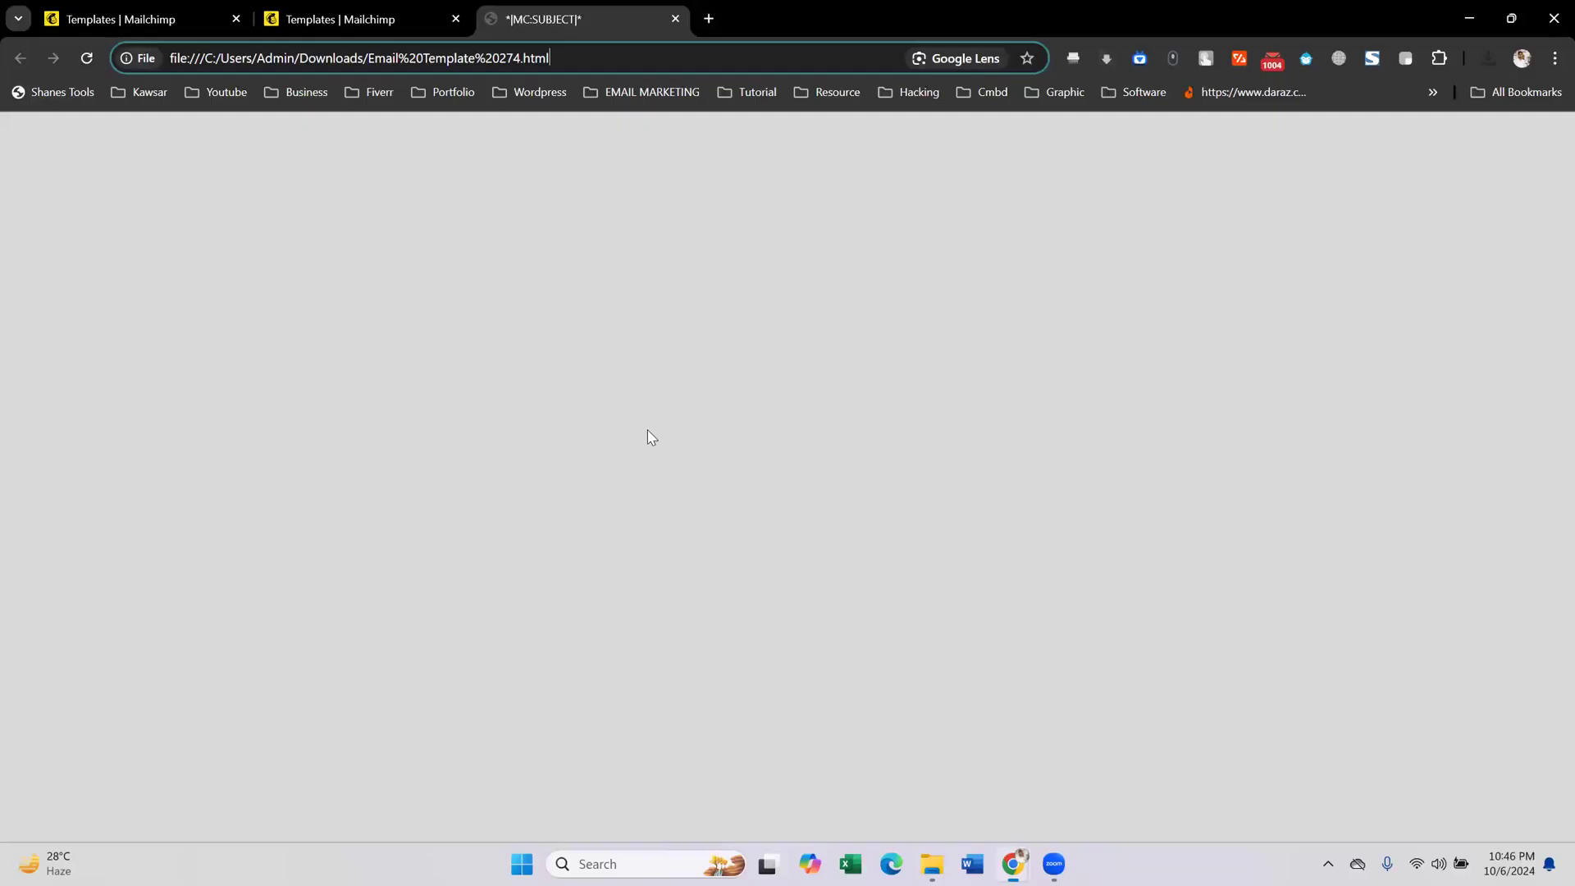
click(416, 6)
click(675, 18)
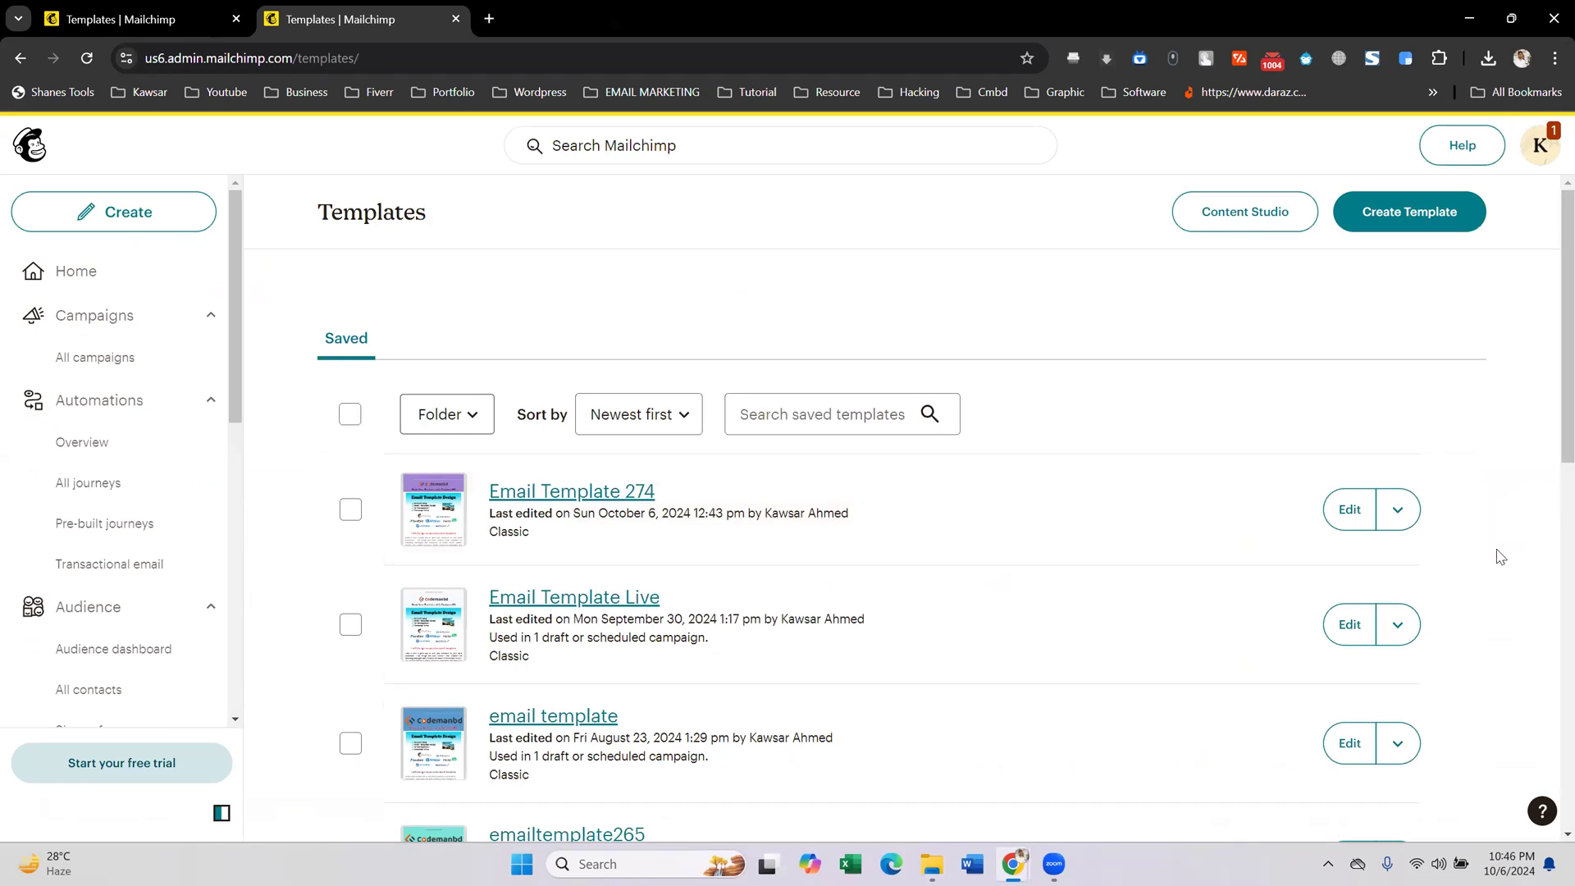
- Check the available actions for Email Template 274, and look through the list of all campaigns
click(1397, 509)
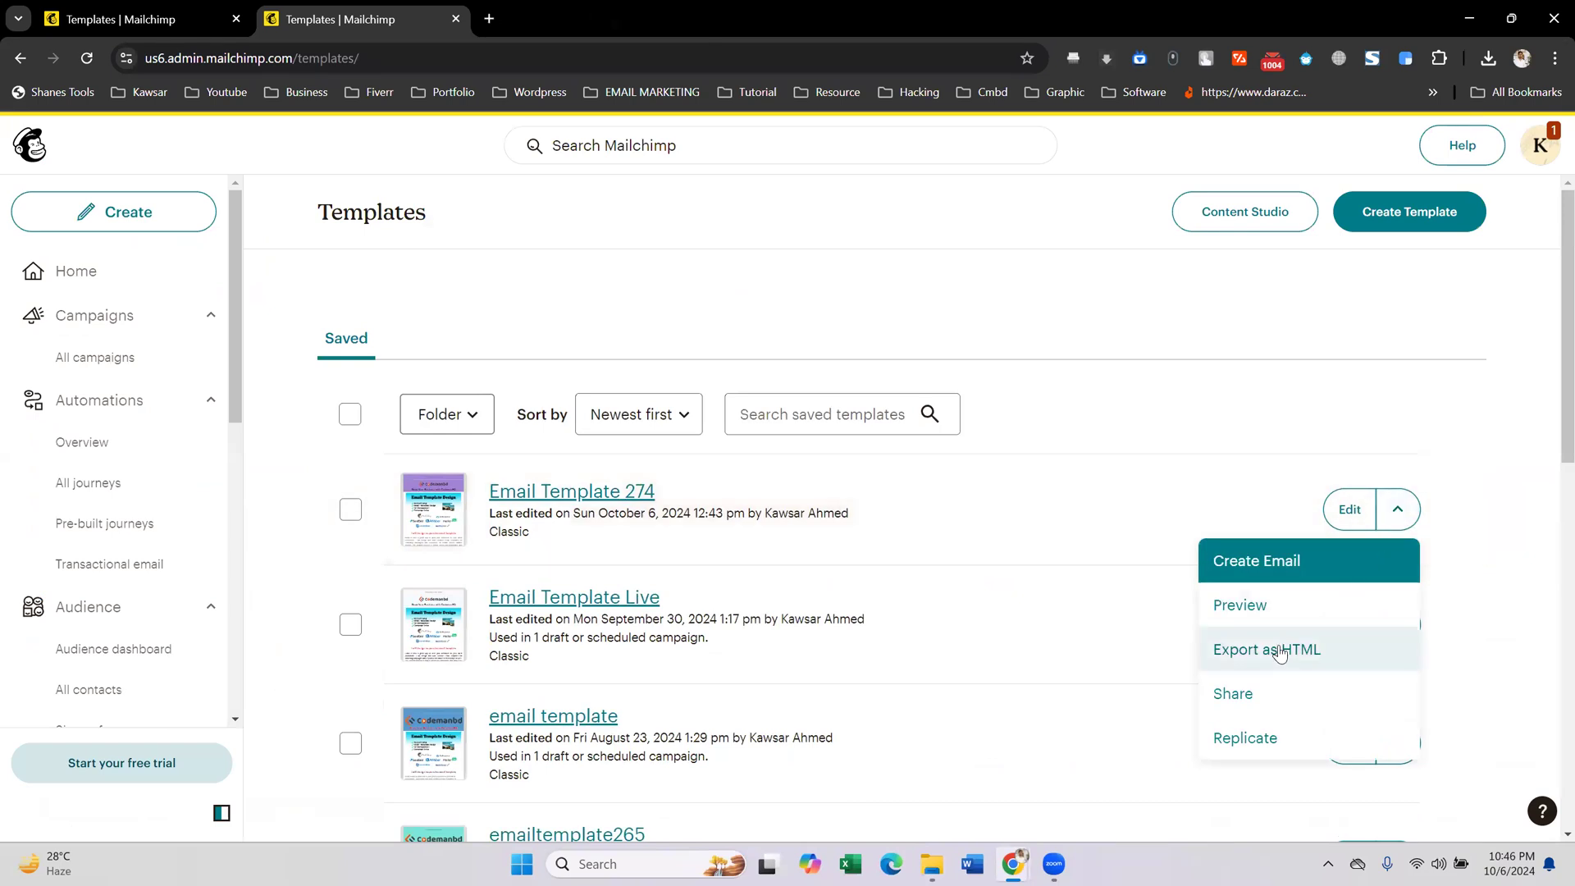
click(1094, 334)
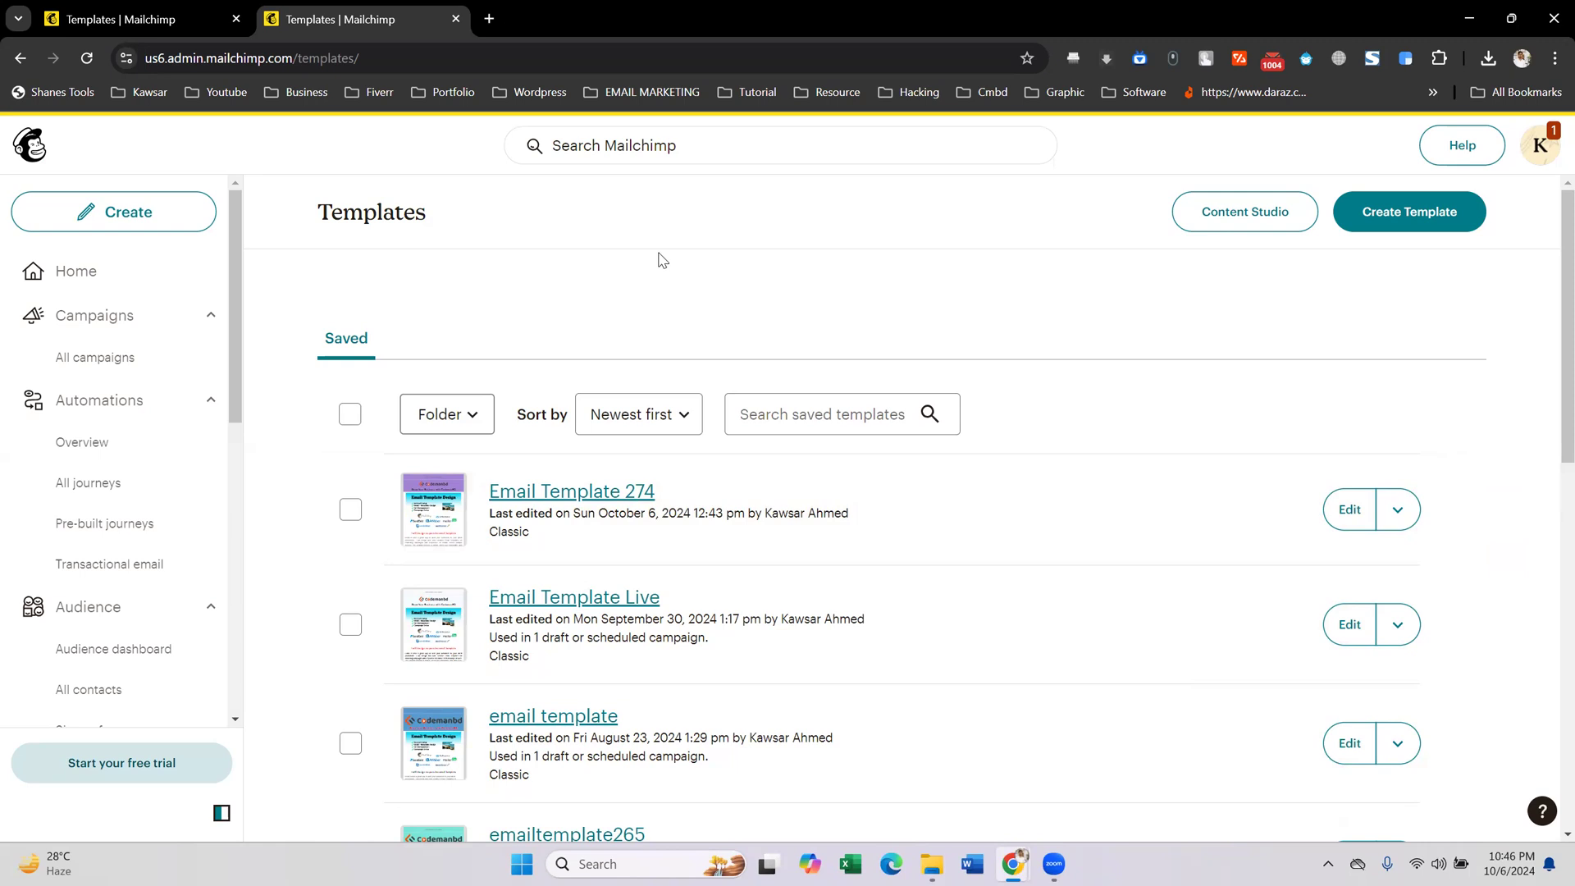
click(117, 325)
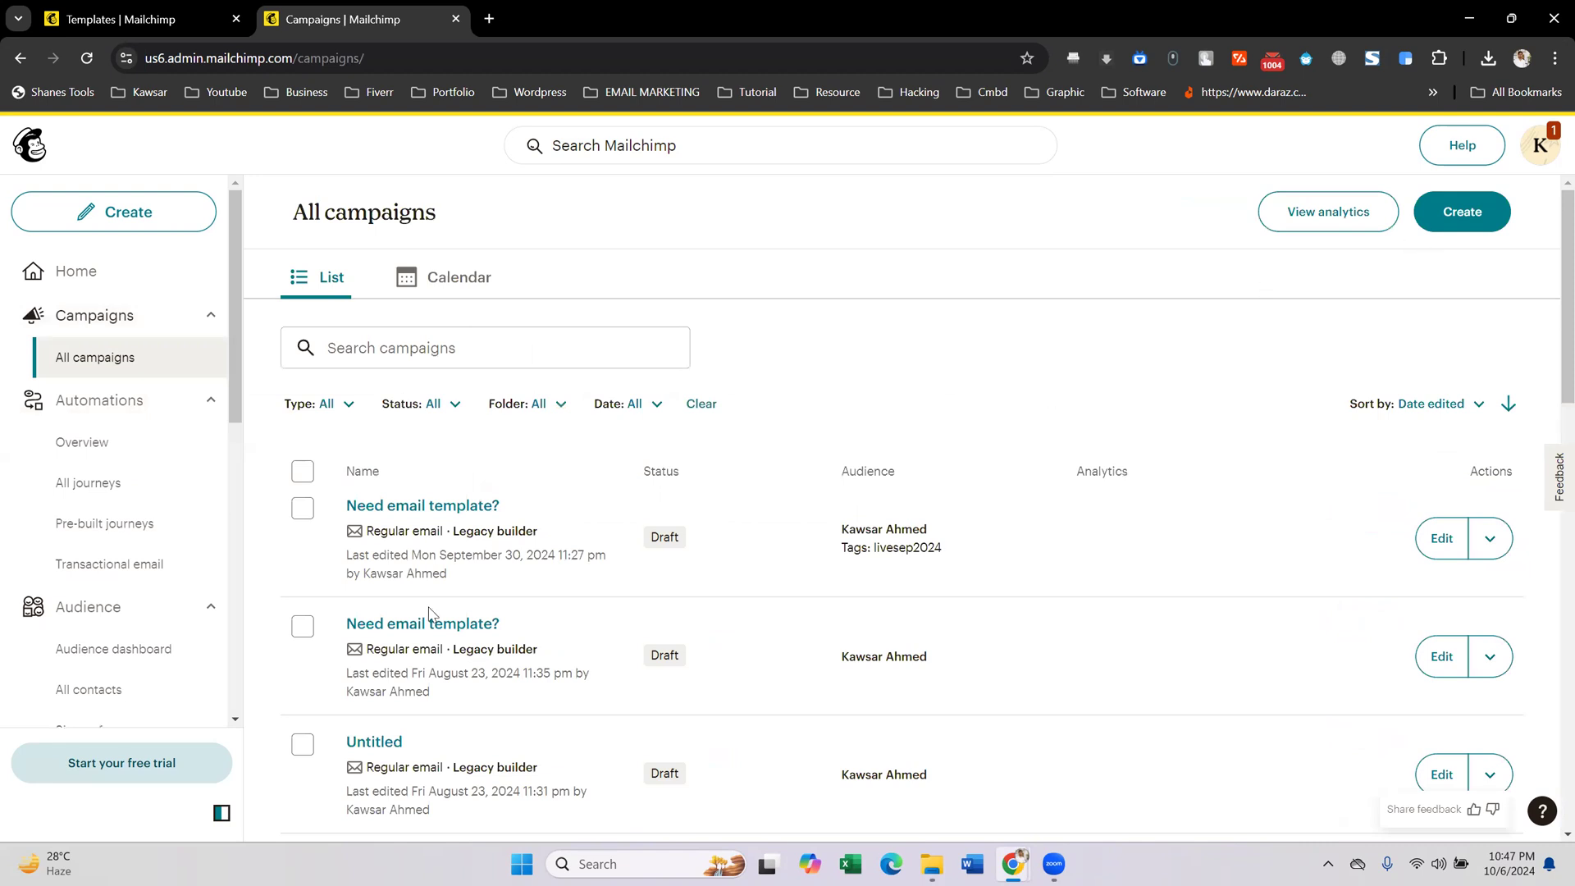
scroll(450, 666, down, 15)
scroll(459, 656, up, 15)
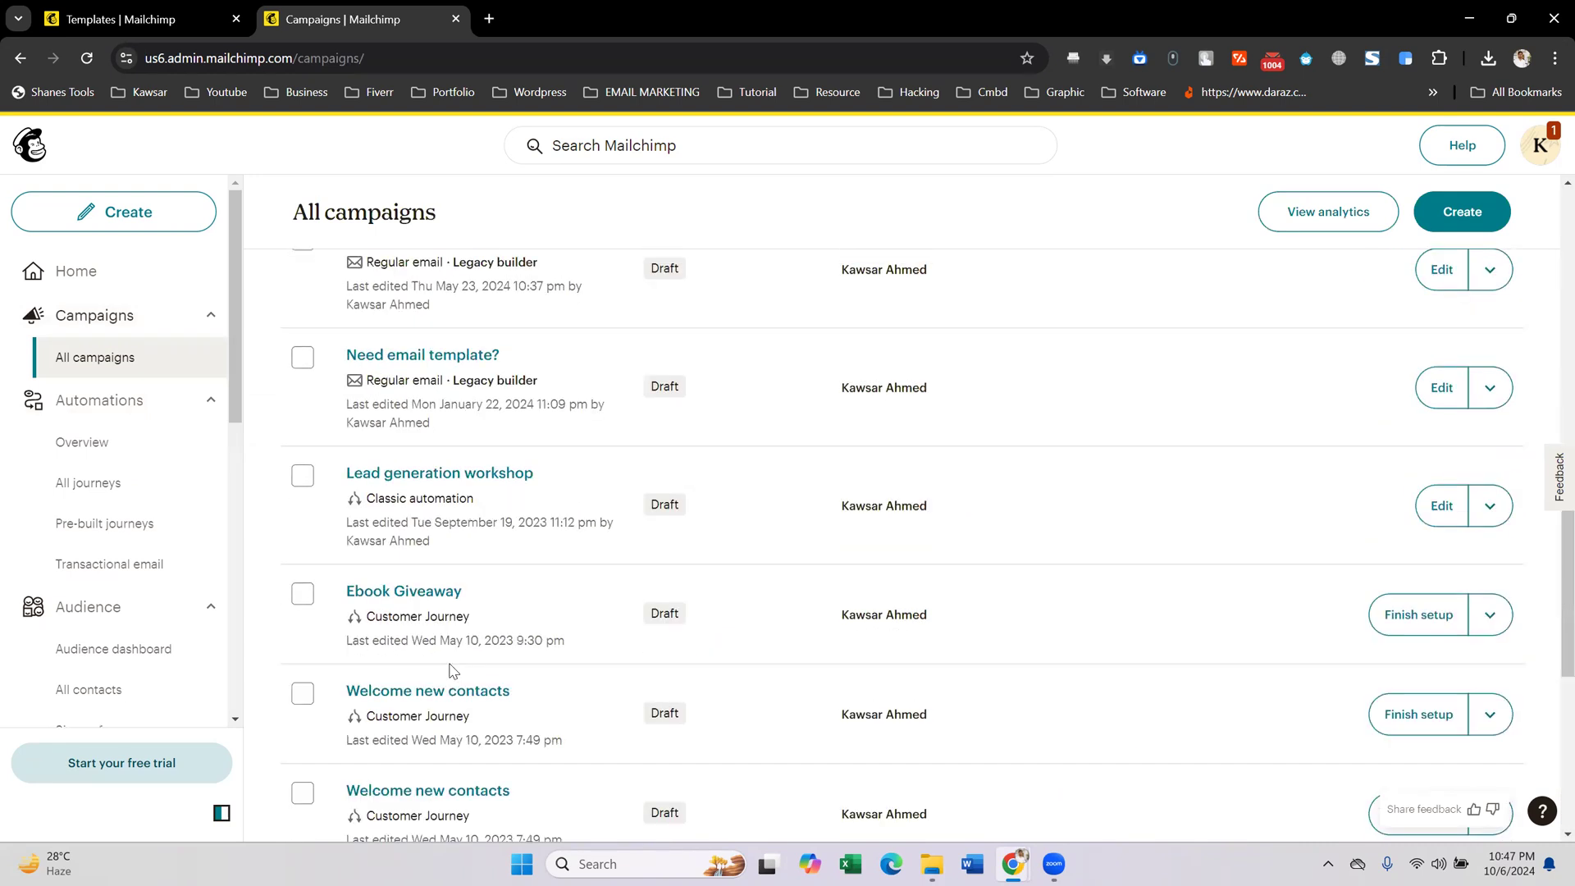
- Start a regular email campaign, examine its recipients setting, and go back to the campaign creation page
click(1465, 215)
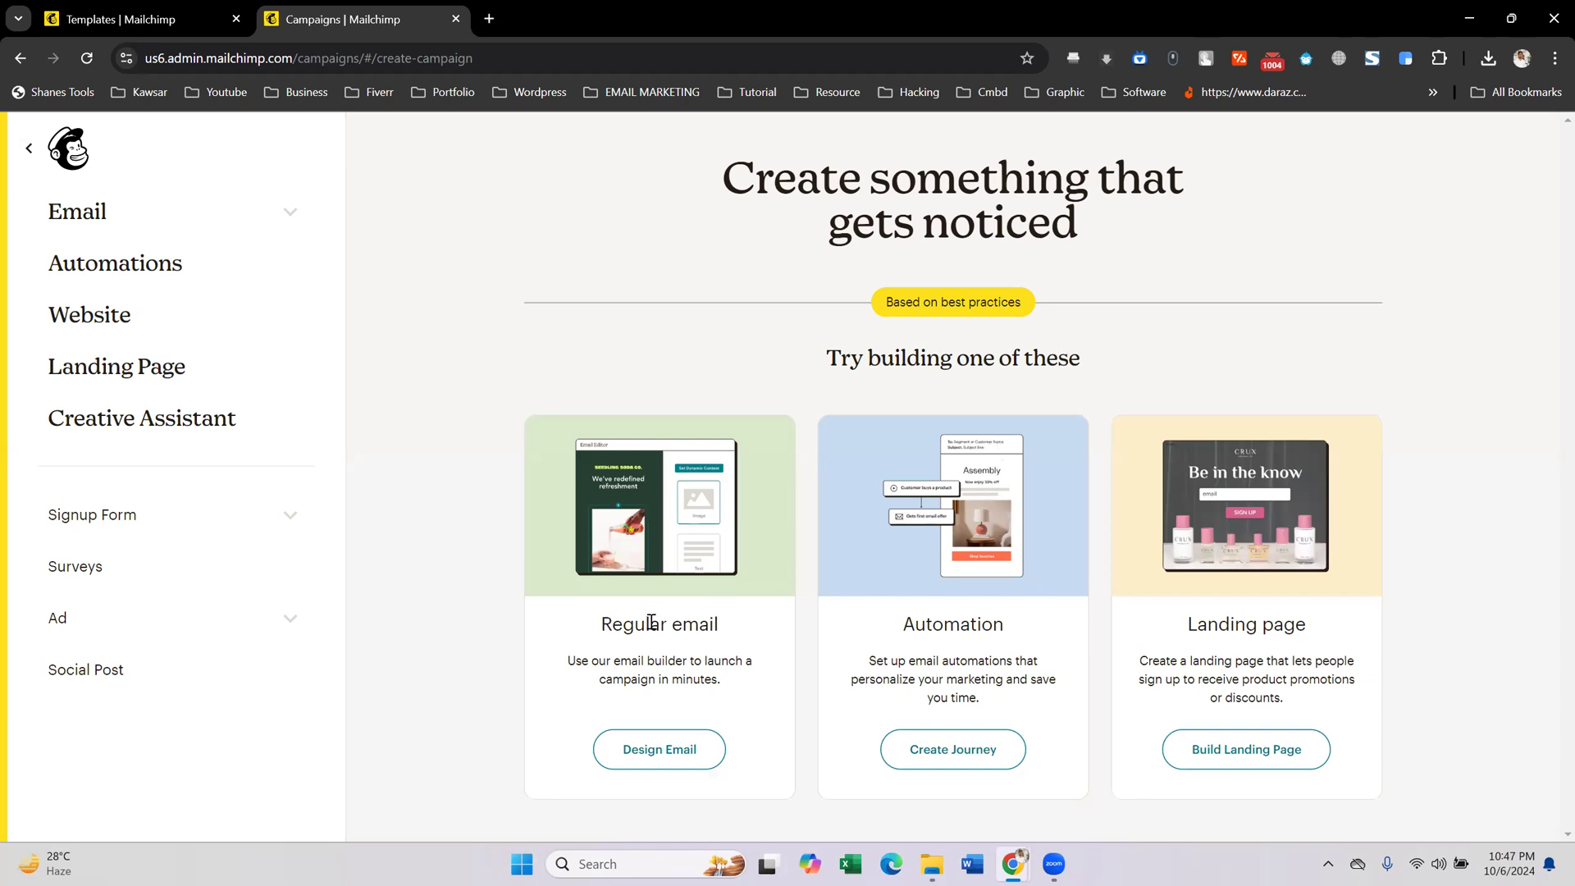
click(661, 748)
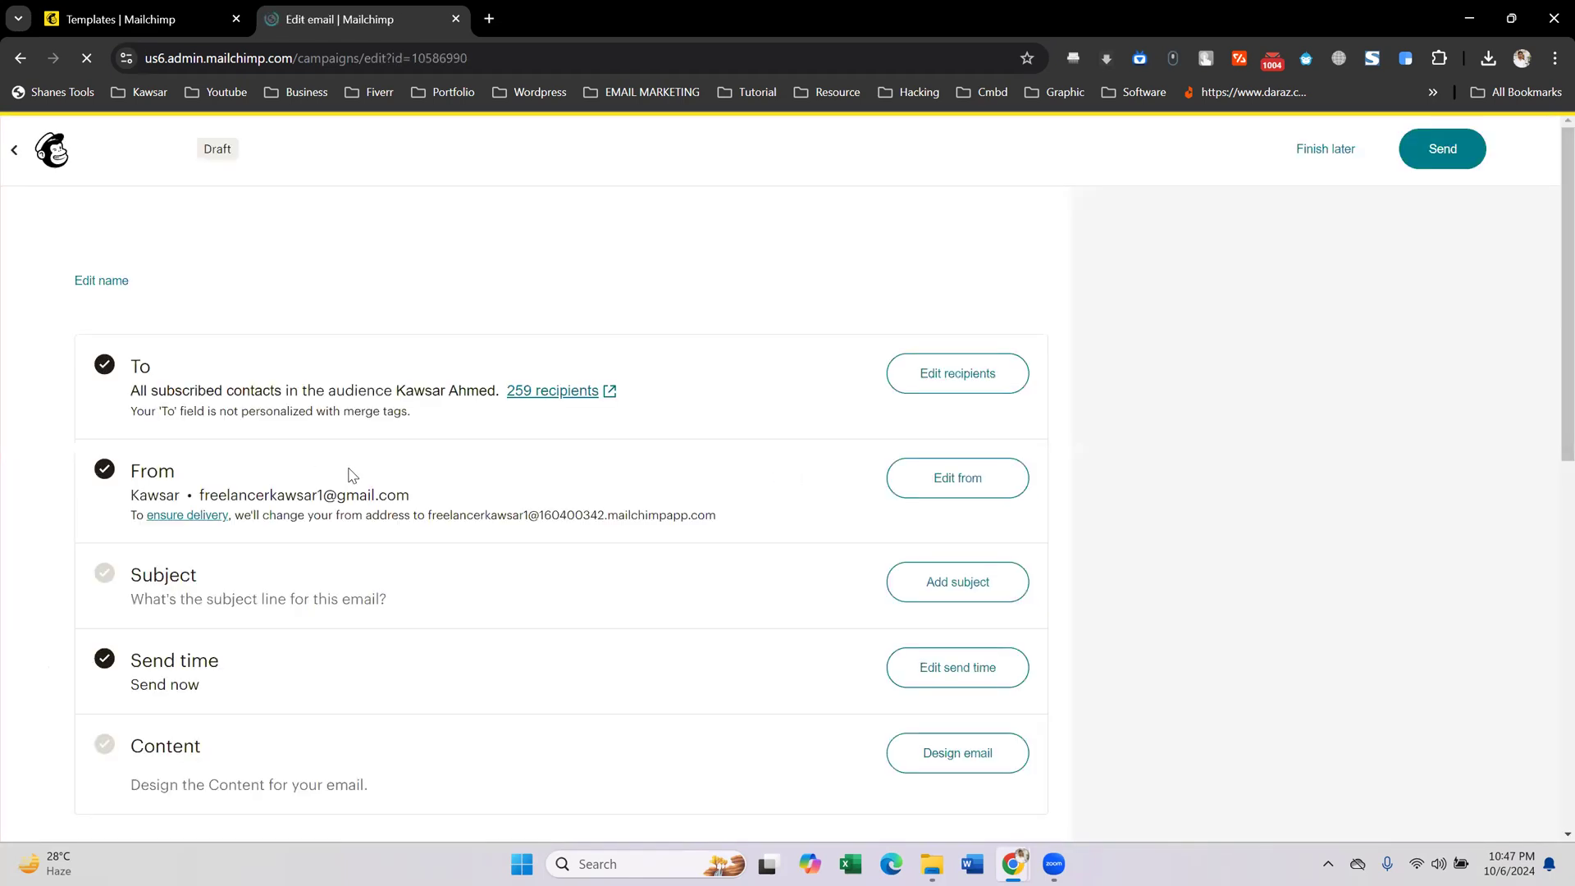
triple_click(182, 392)
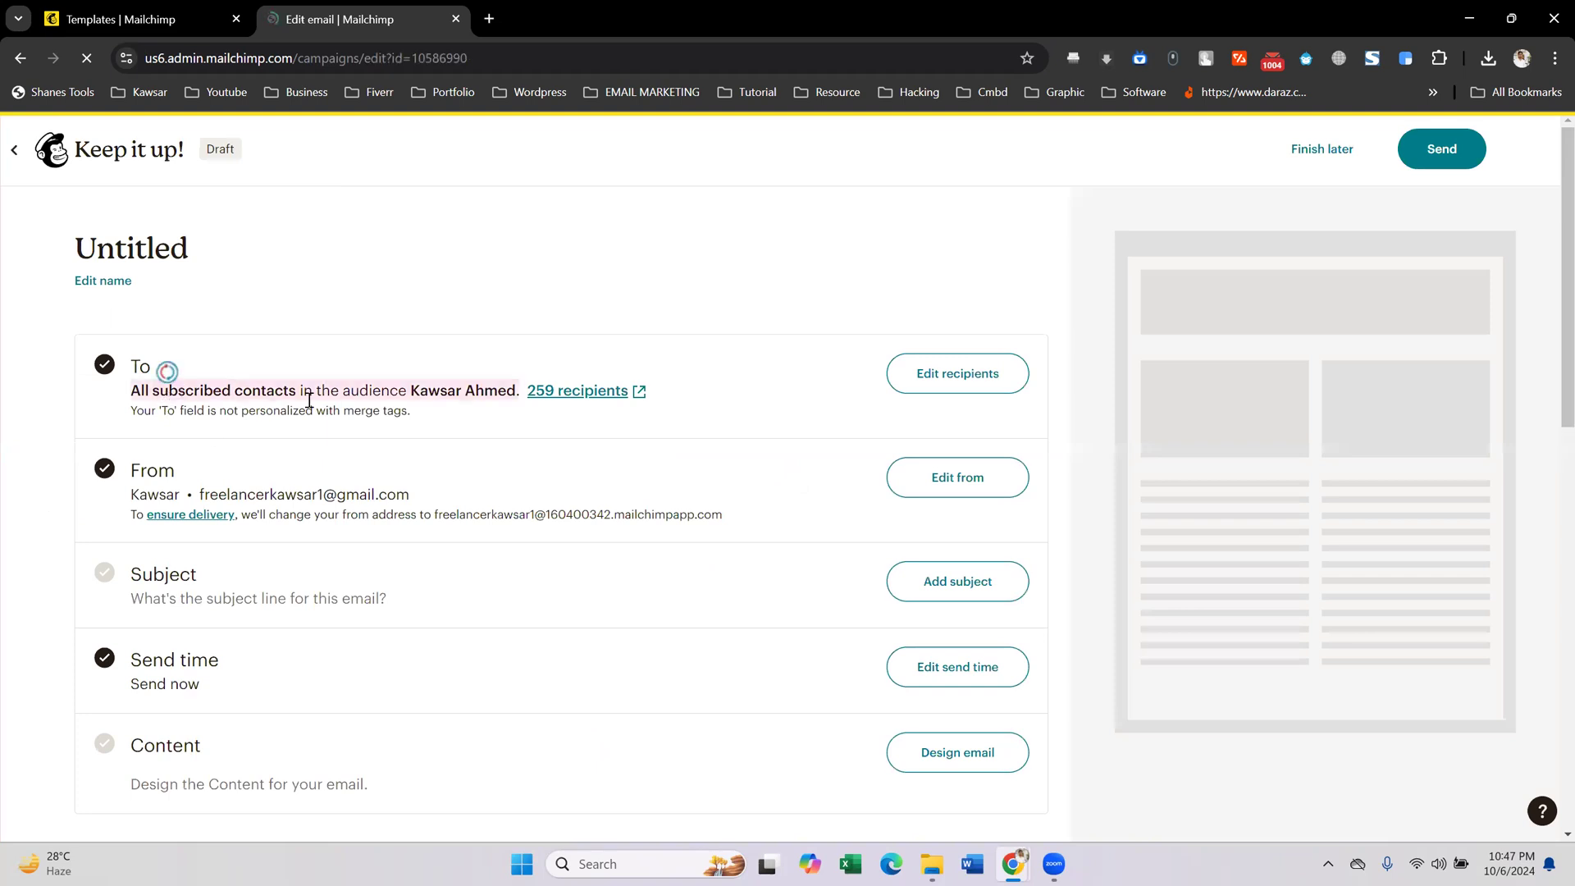
click(337, 406)
triple_click(346, 398)
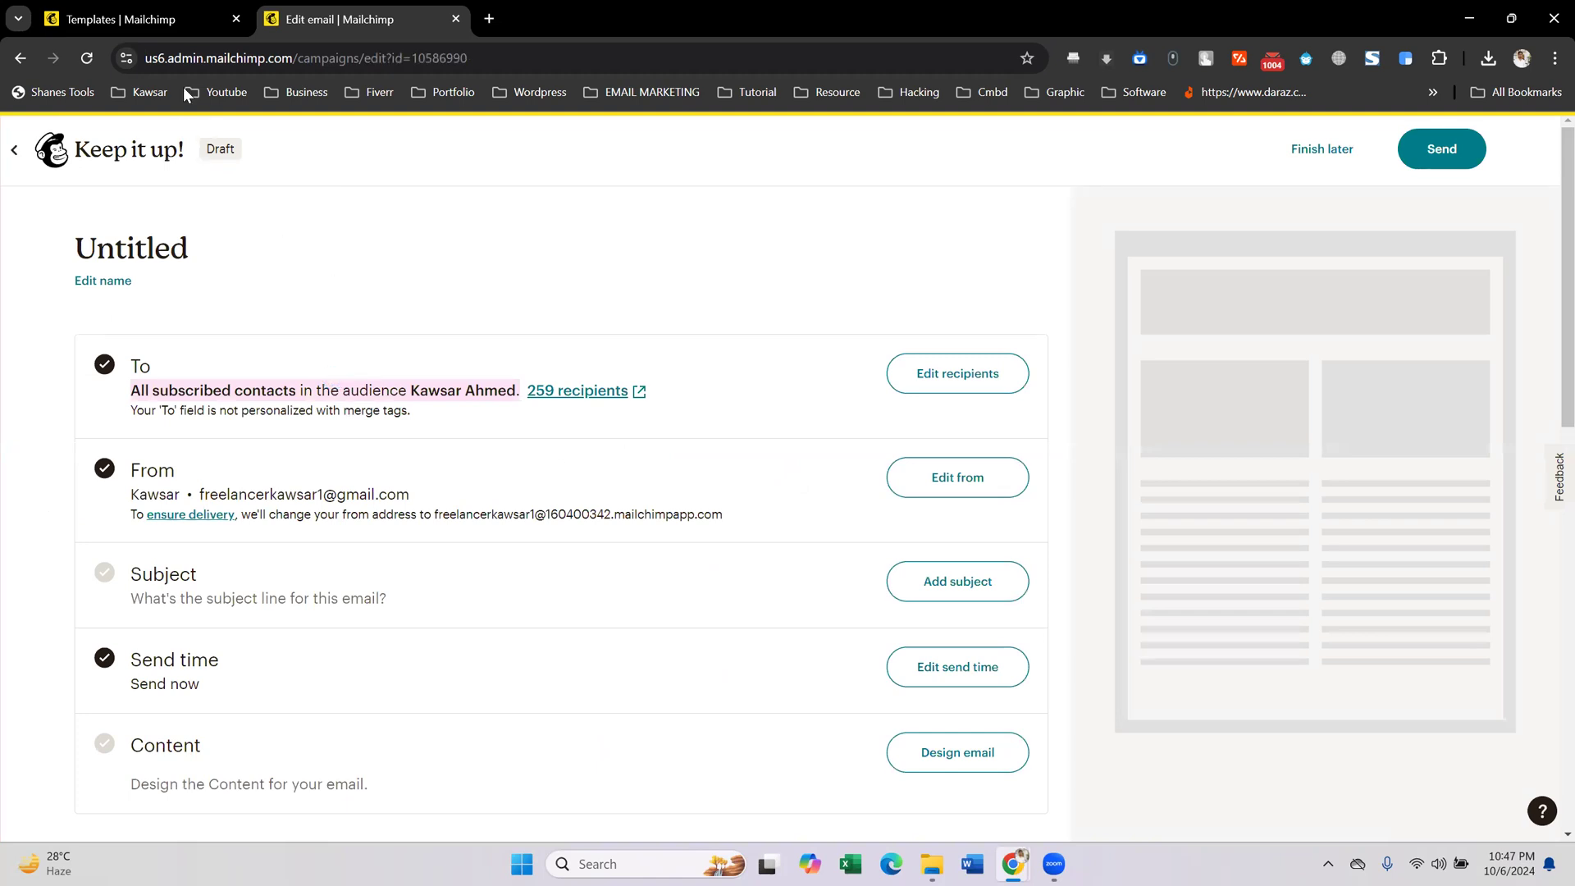
click(22, 58)
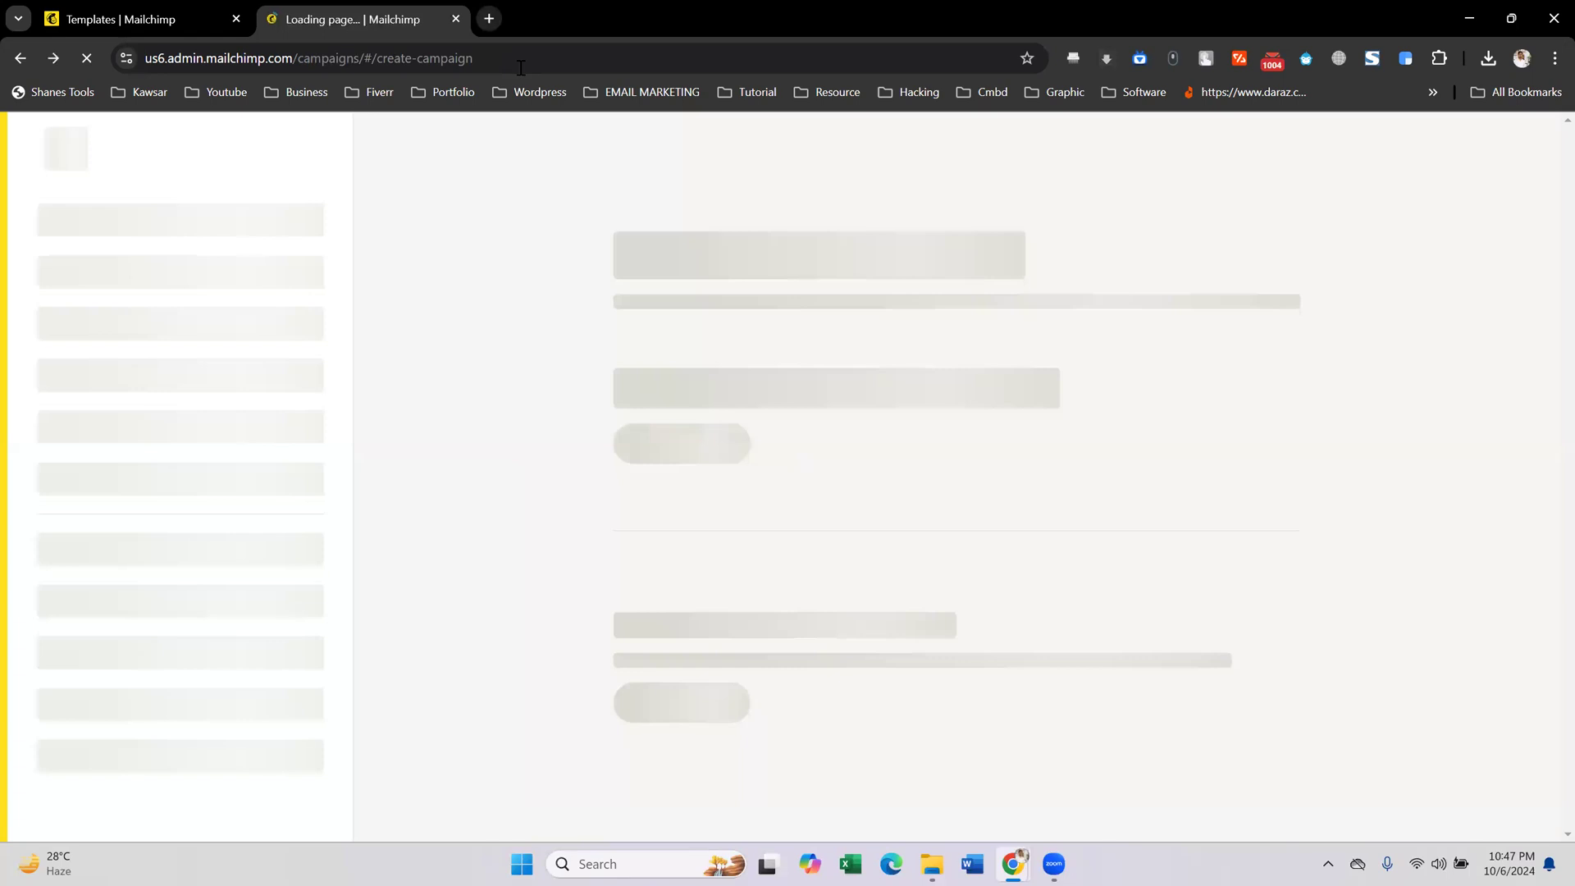
- Open Google Drive in a new browser tab, keeping the Mailchimp campaign page open
key(ctrl+t)
click(524, 66)
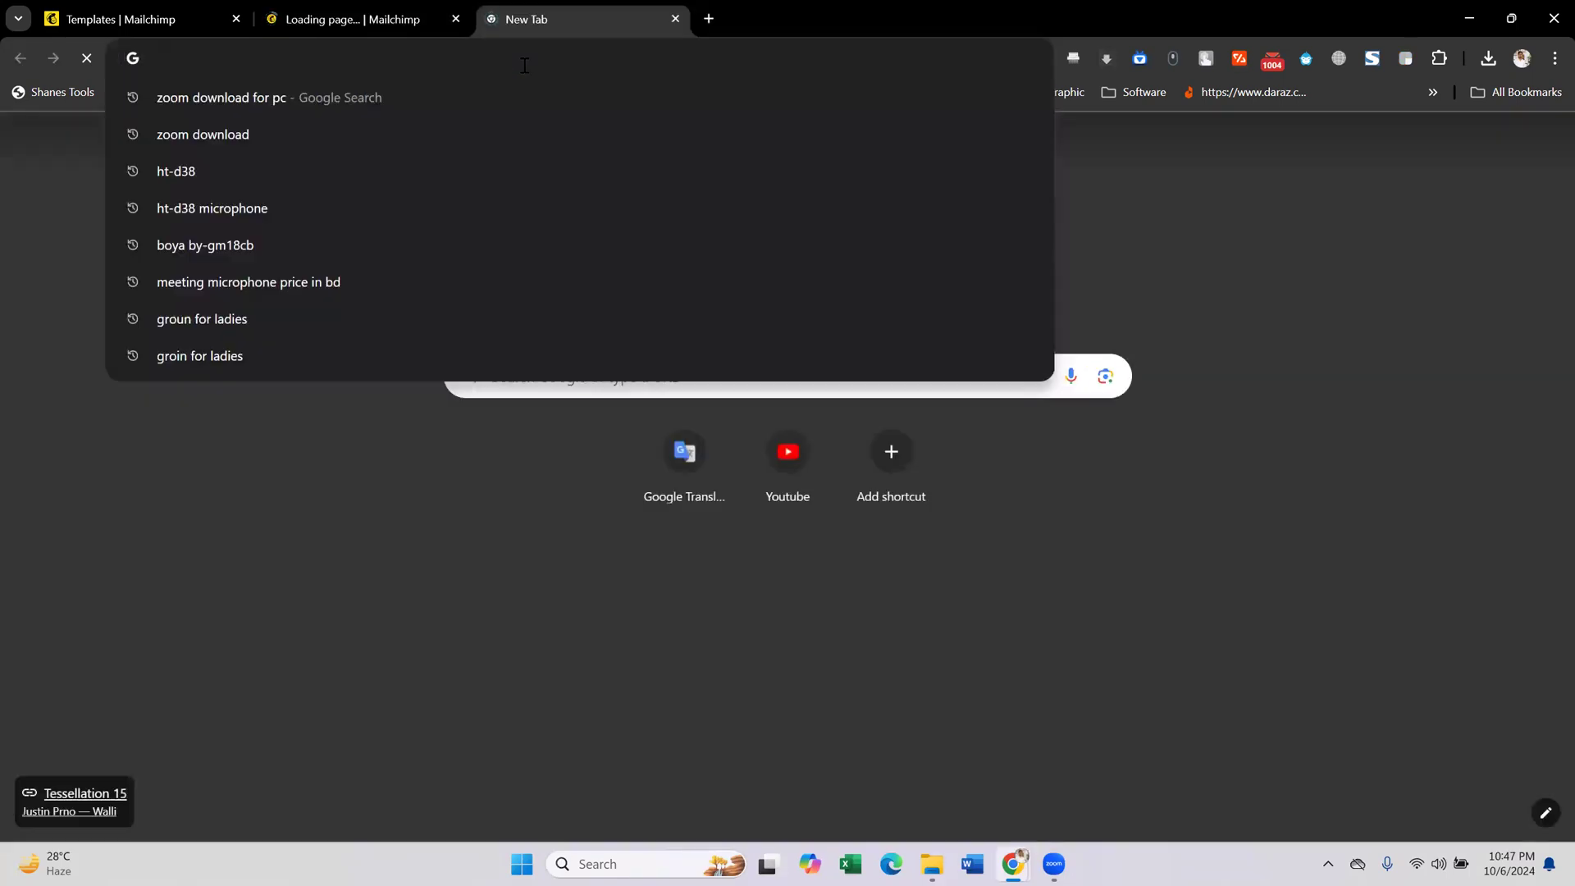
text(d)
key(Return)
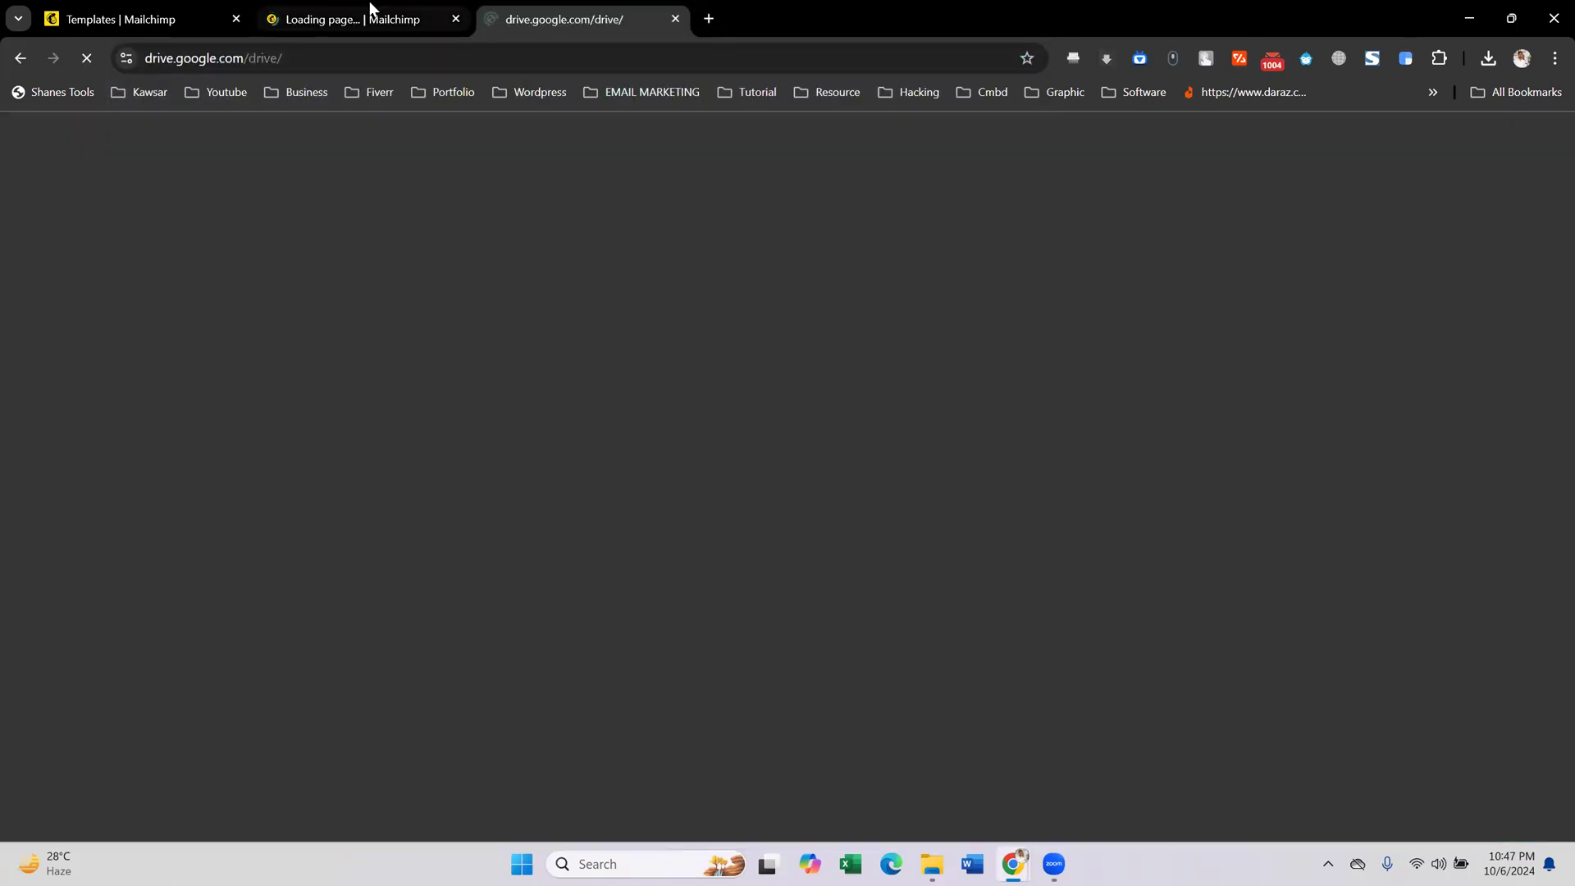
click(369, 17)
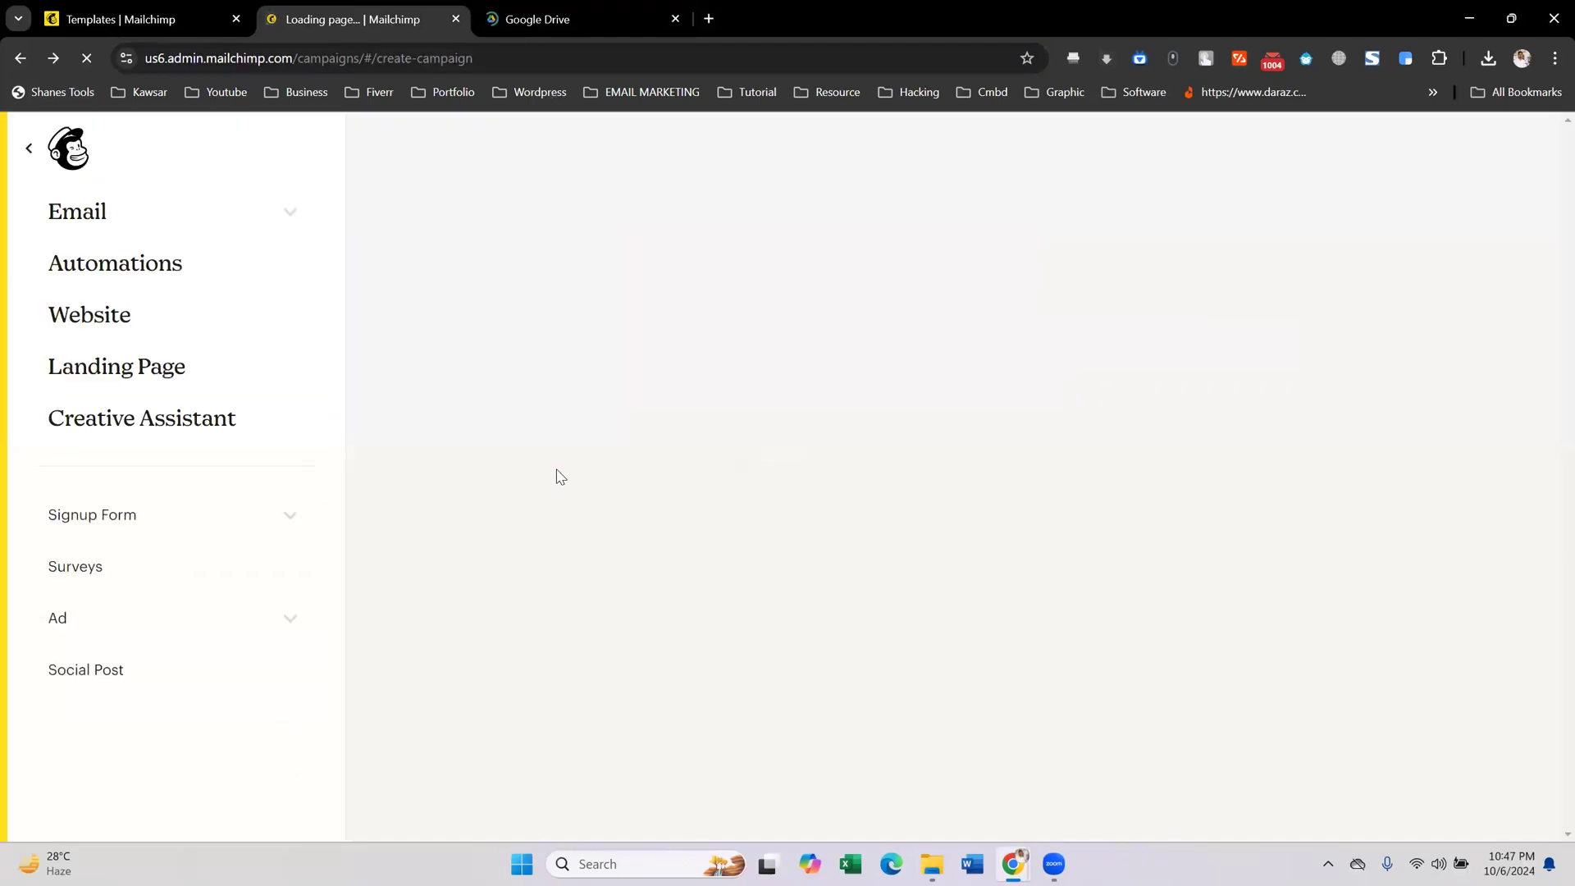
click(558, 21)
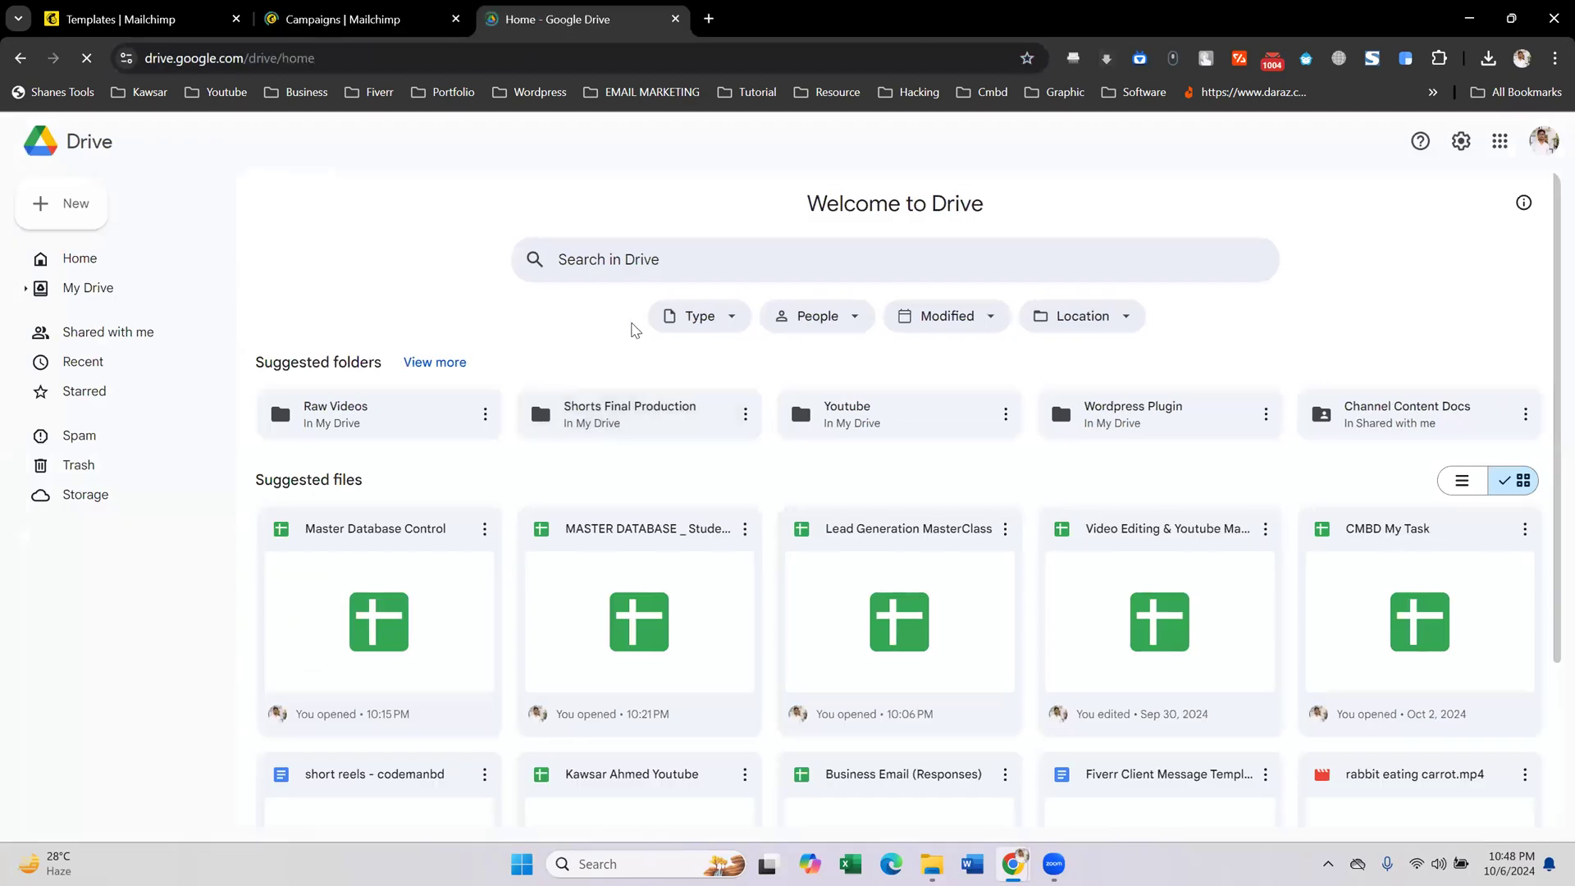
- Search Drive for "email list", open the 100 Email list spreadsheet, and close its duplicate tab
text(e)
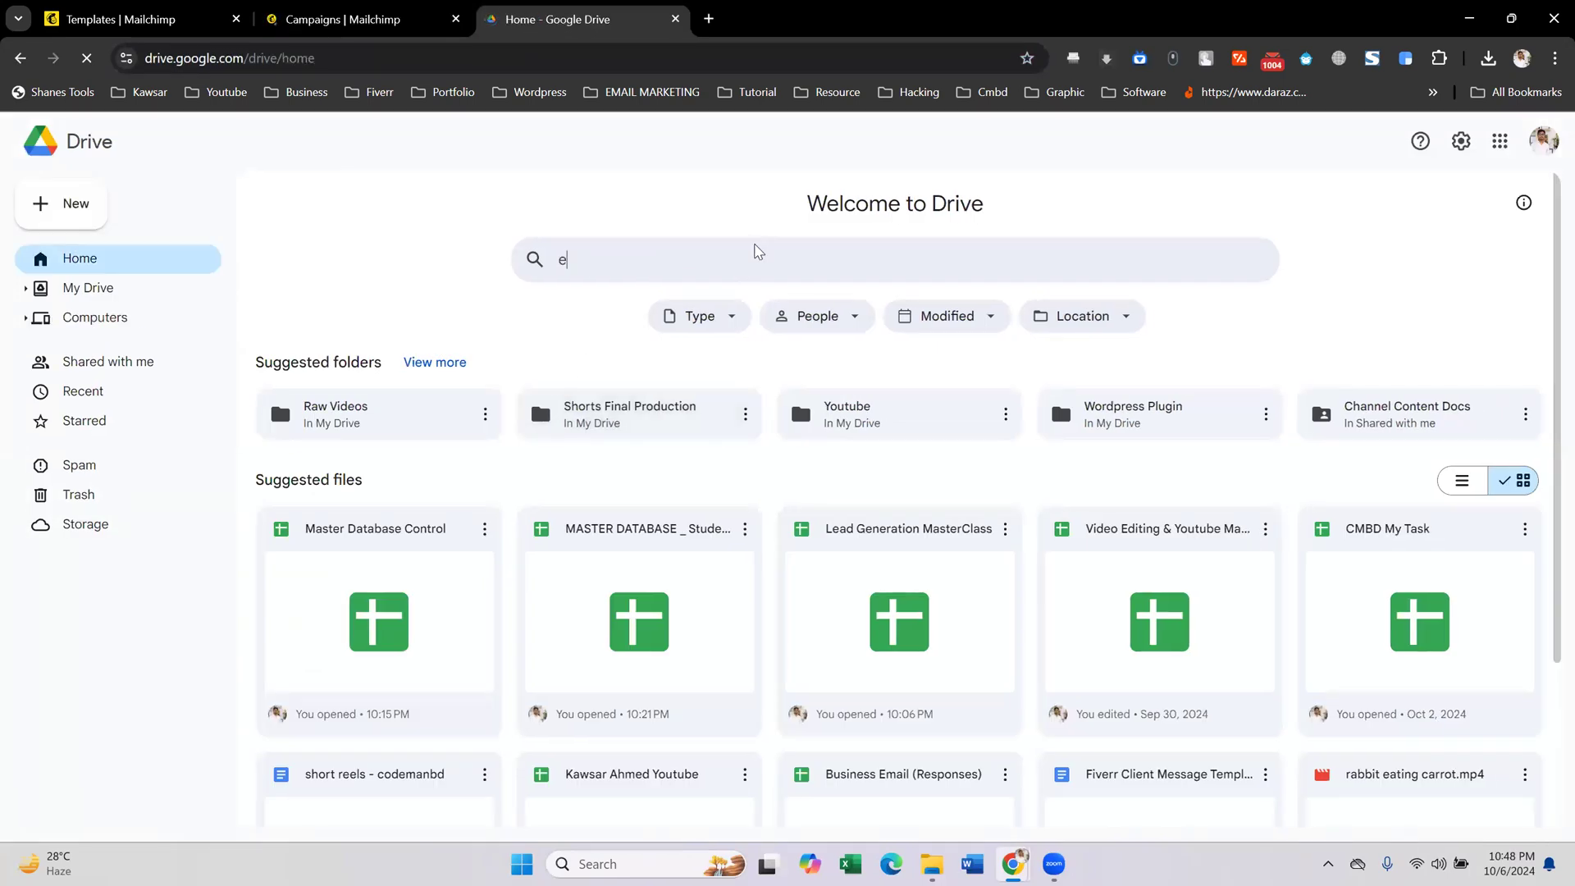
text(mail)
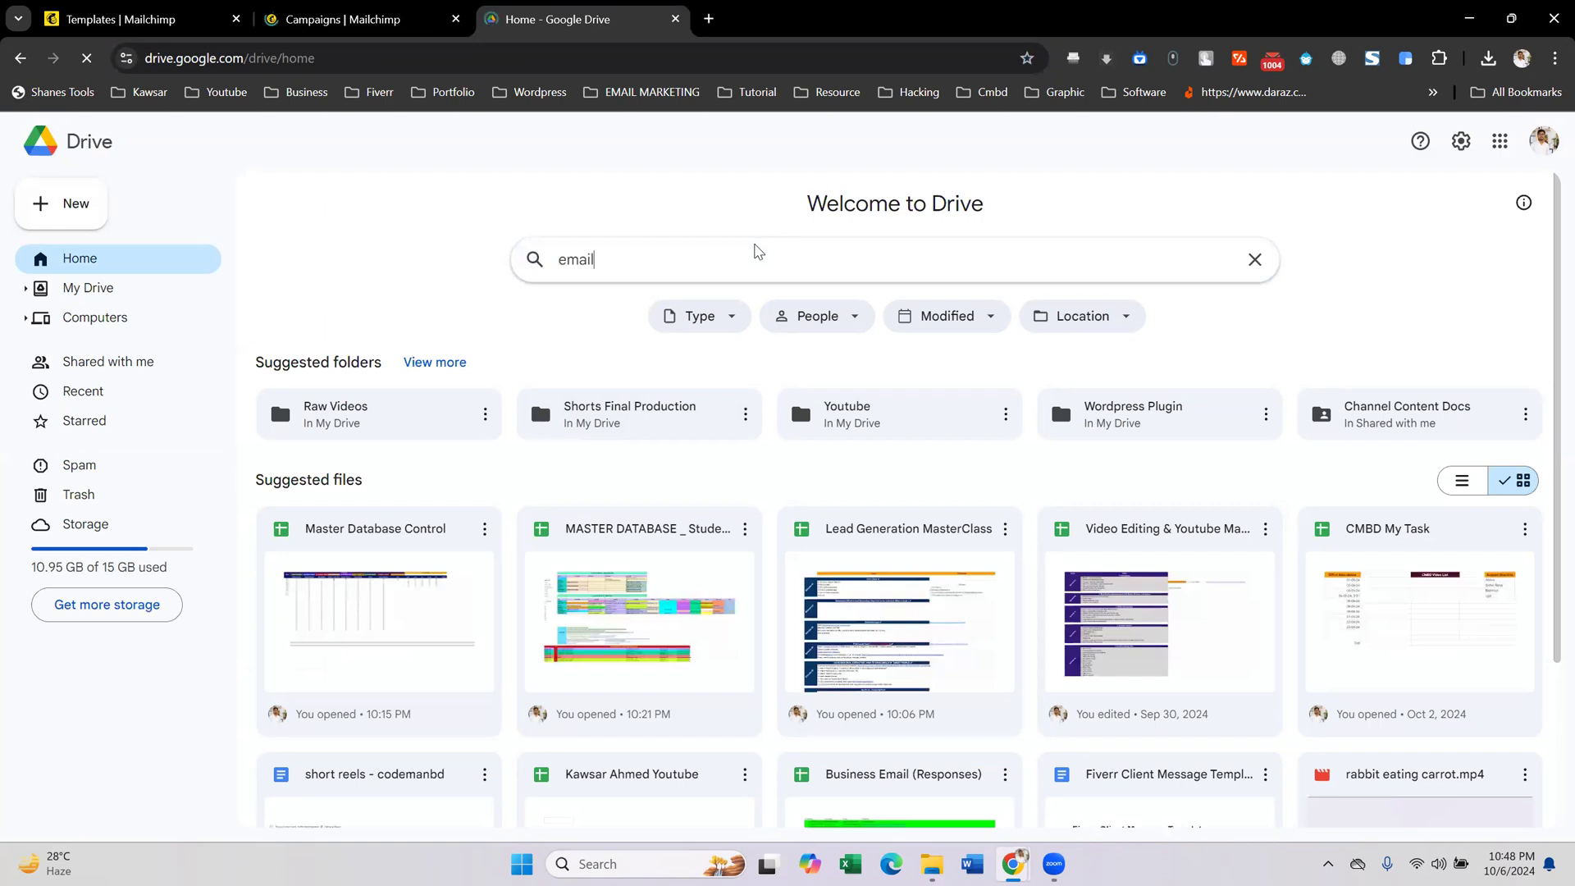
text( list)
key(Return)
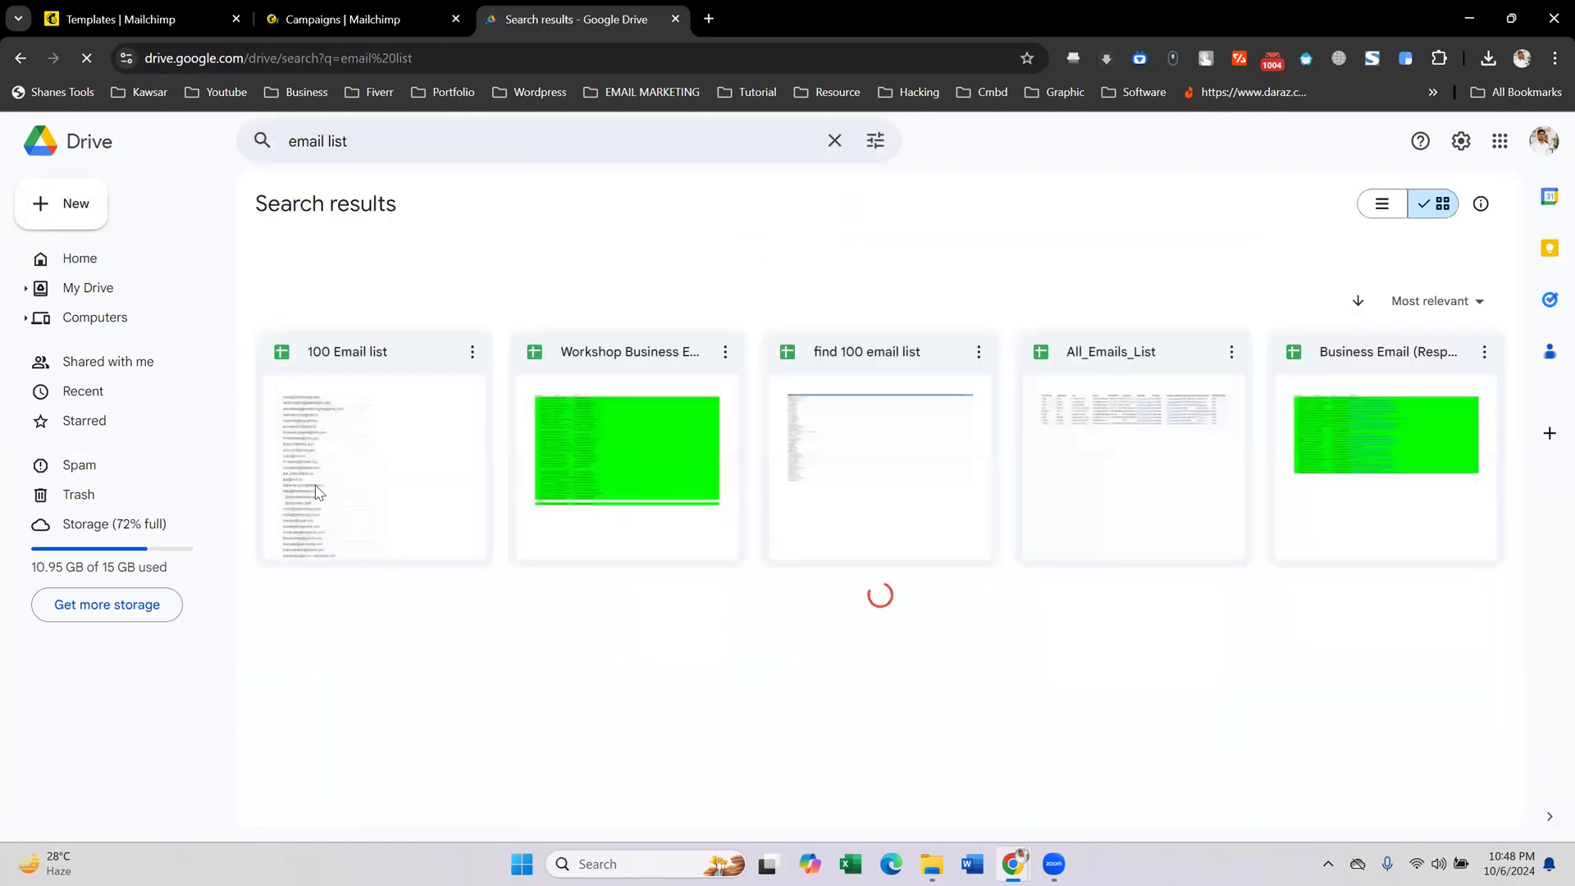
click(318, 493)
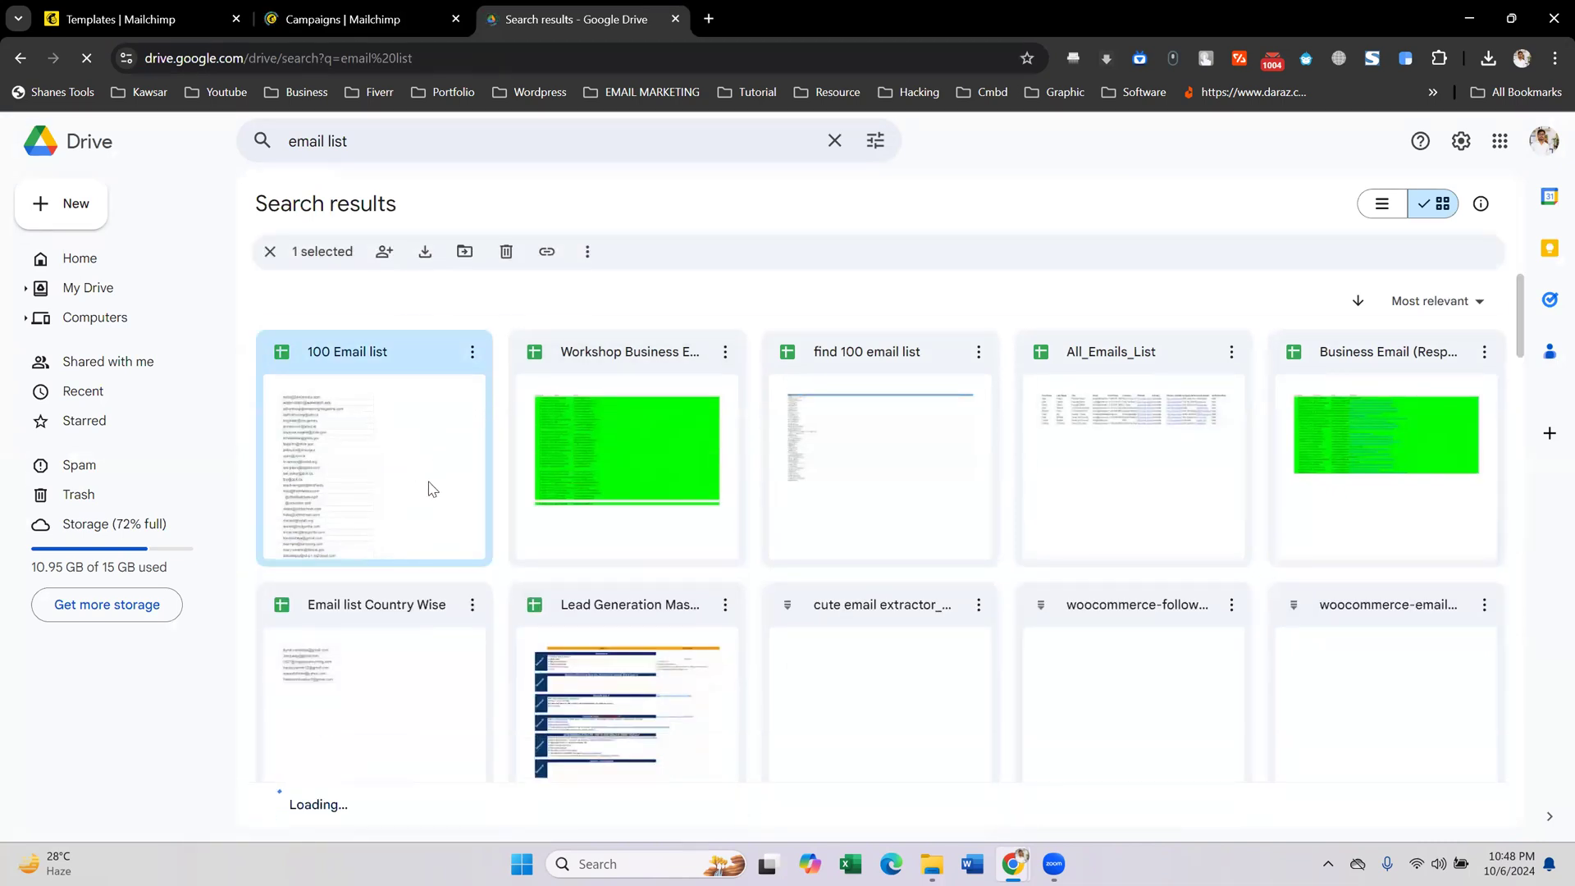
double_click(432, 490)
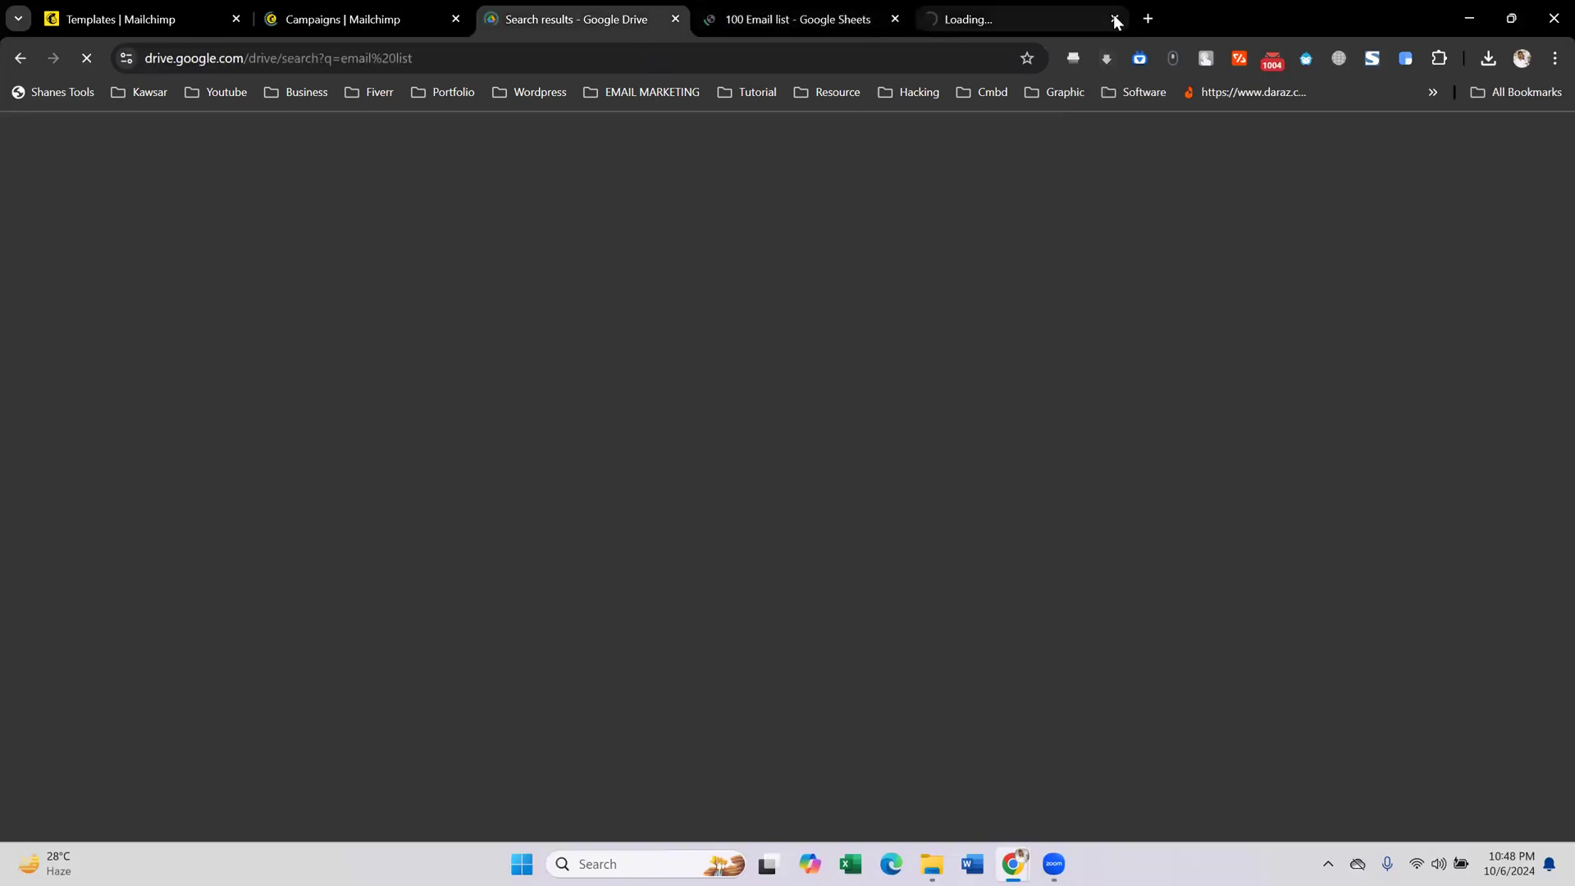
click(1115, 23)
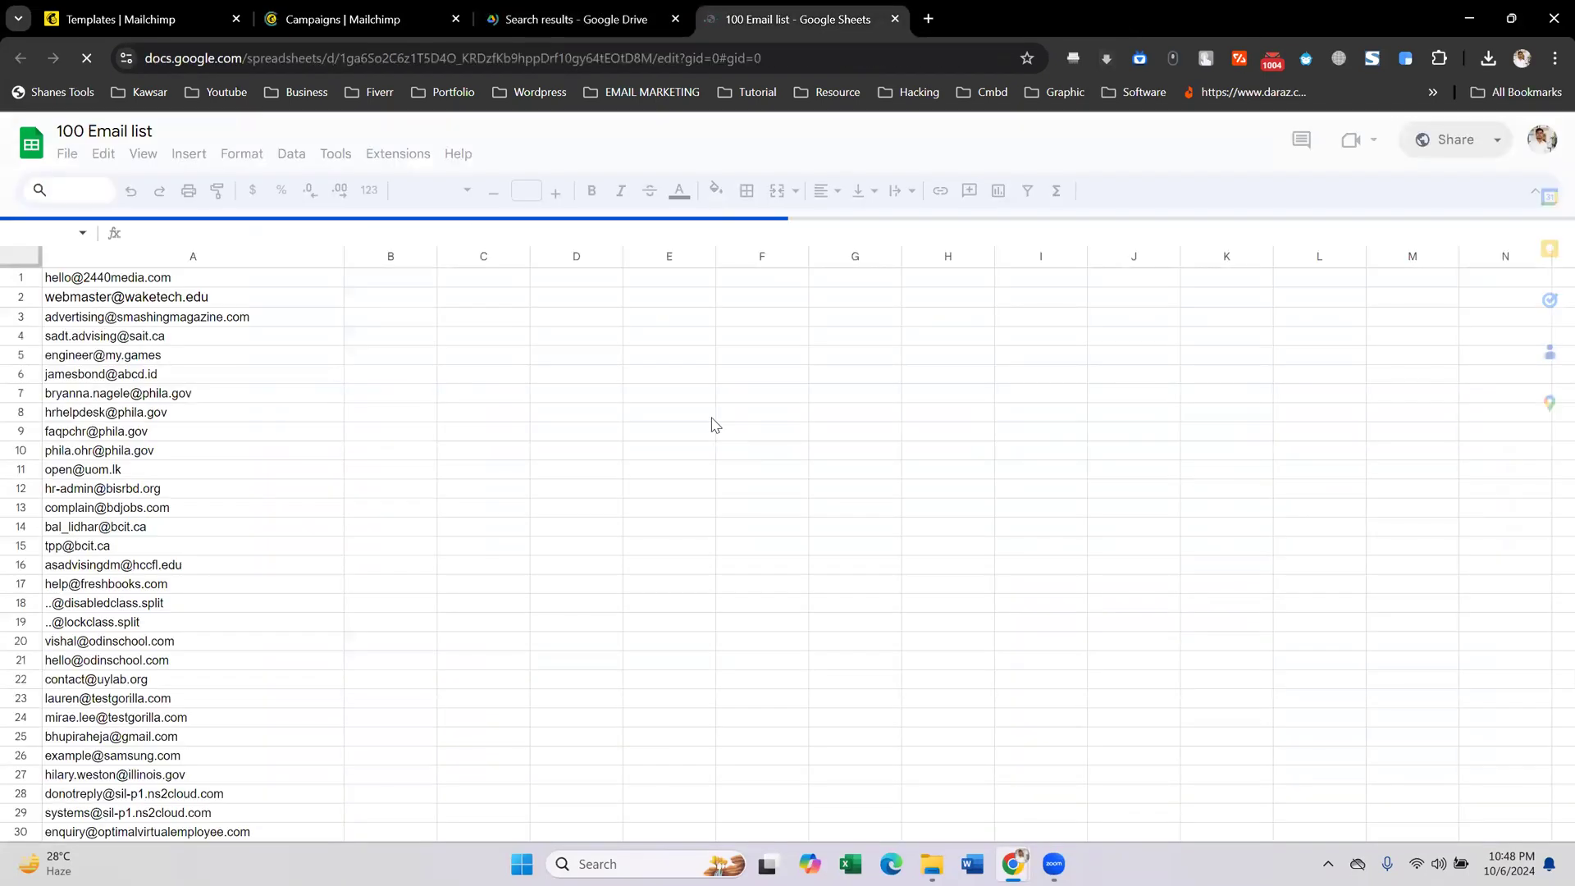
- Look over the email addresses in column A and widen column B
scroll(205, 590, down, 8)
click(203, 587)
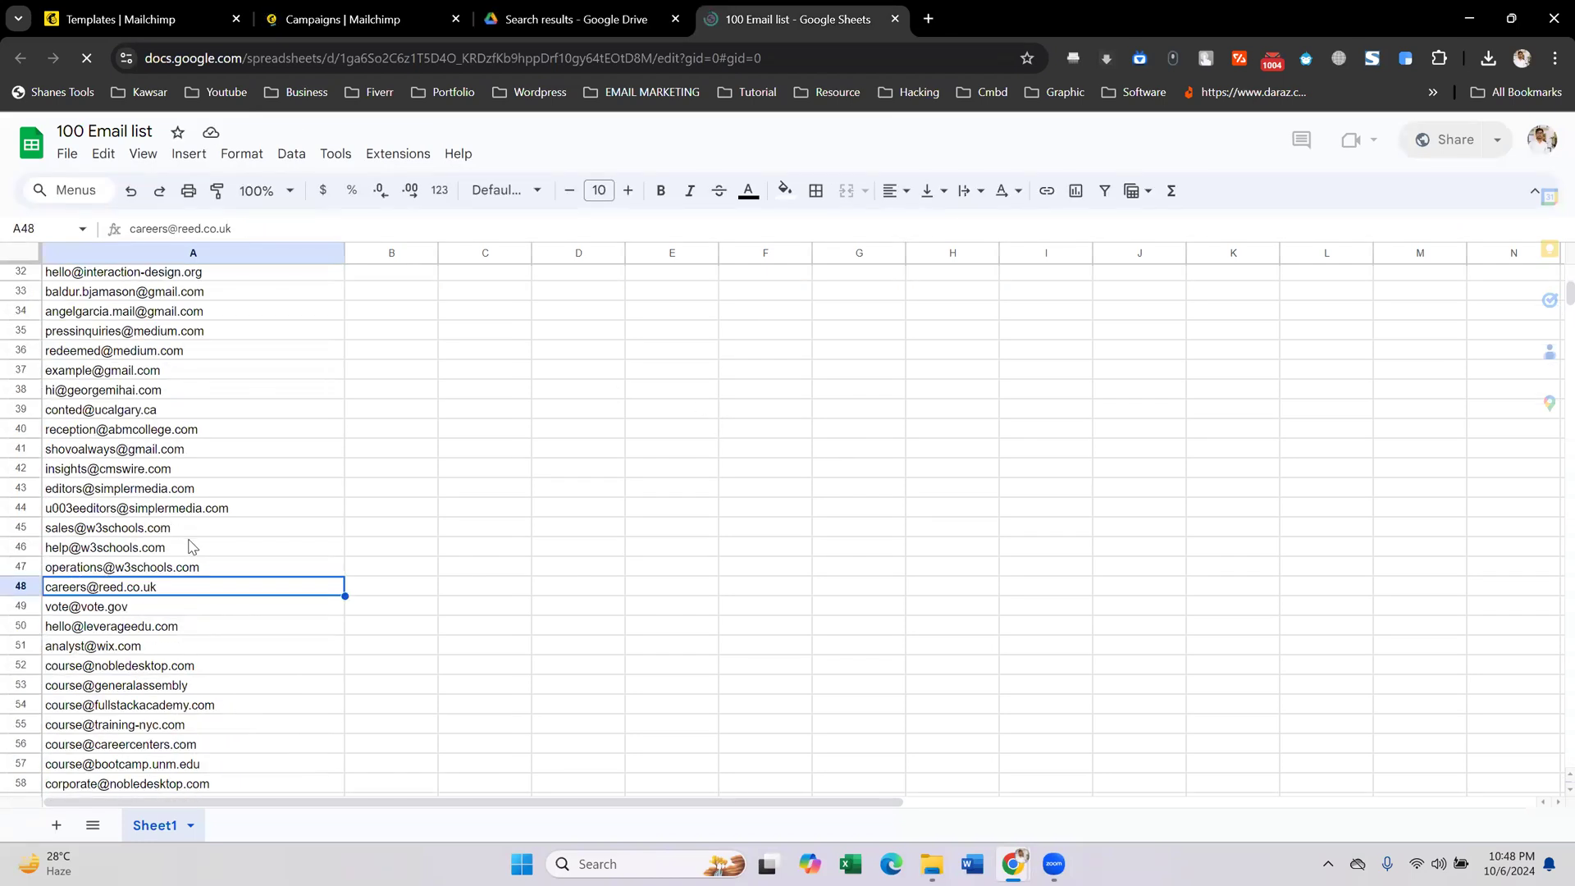
scroll(187, 546, up, 3)
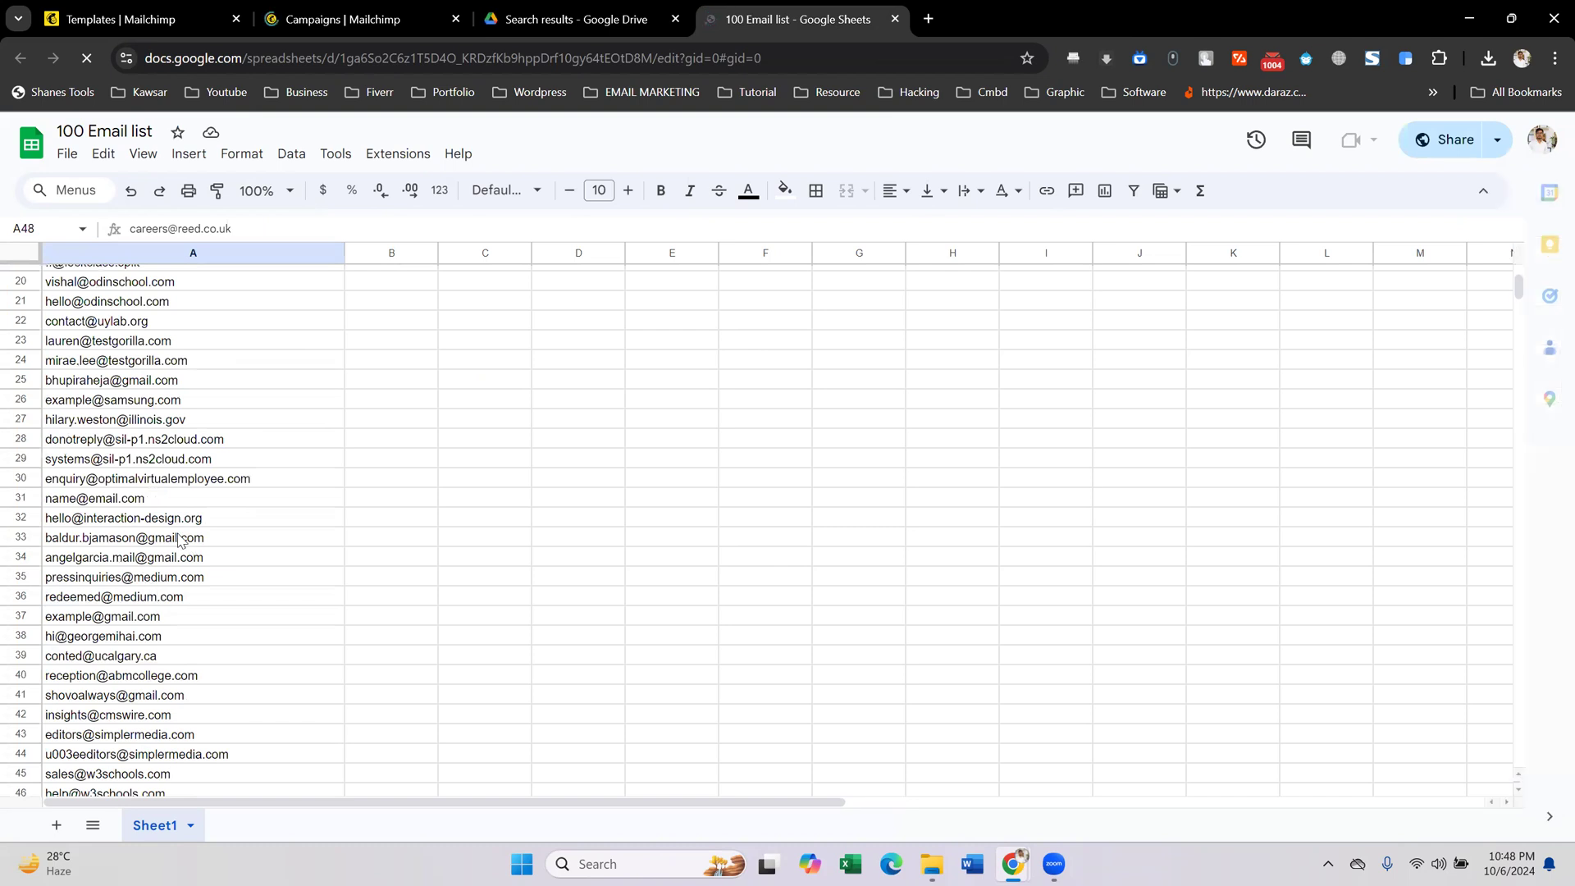
scroll(220, 529, down, 6)
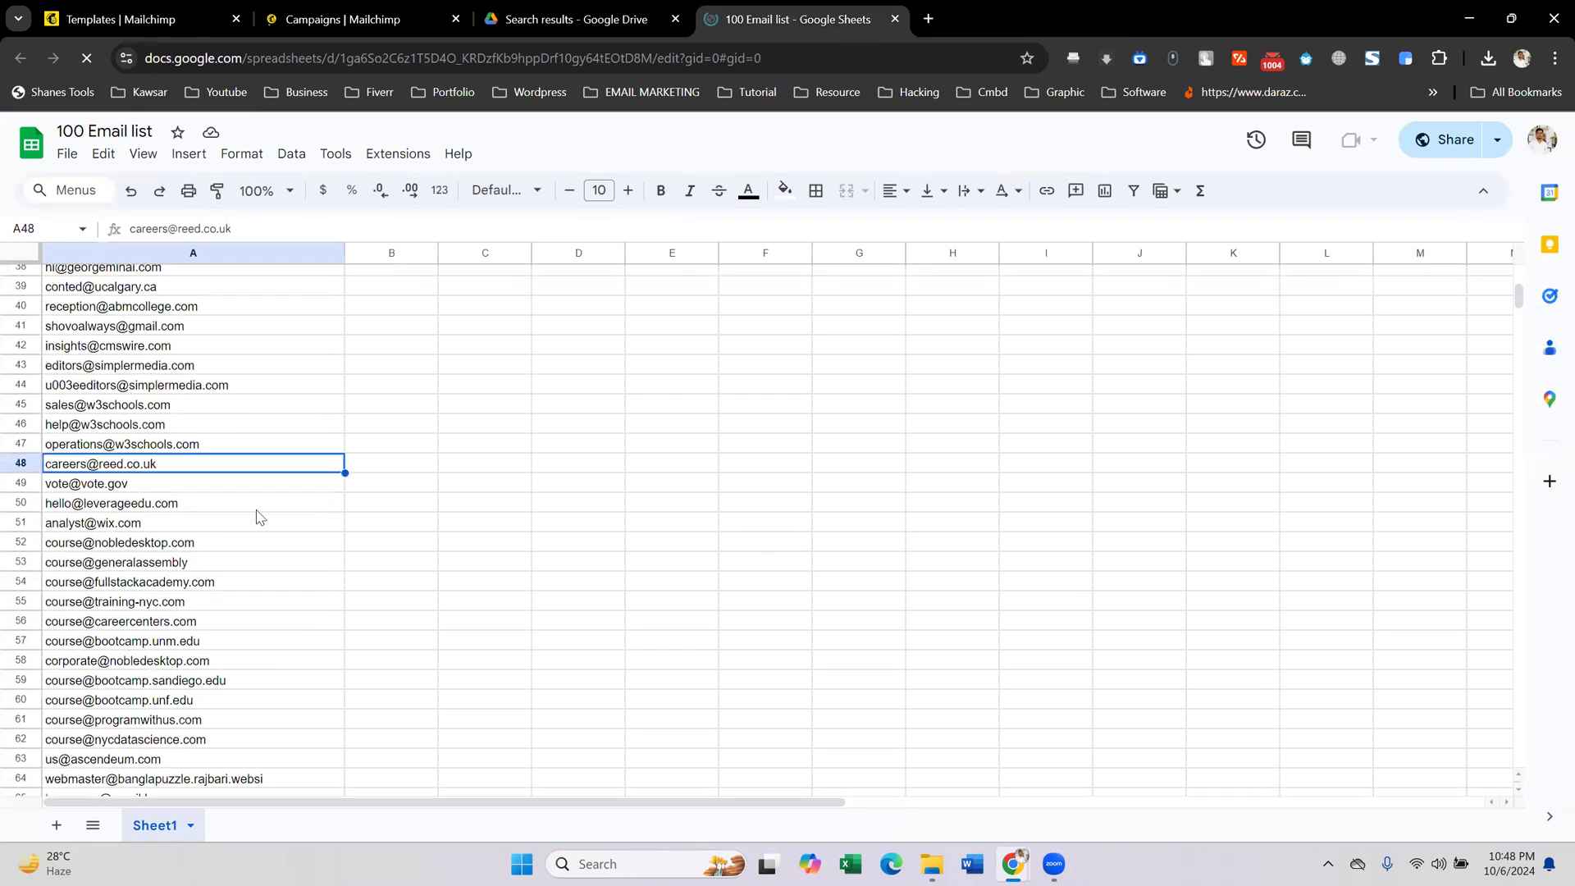
click(474, 487)
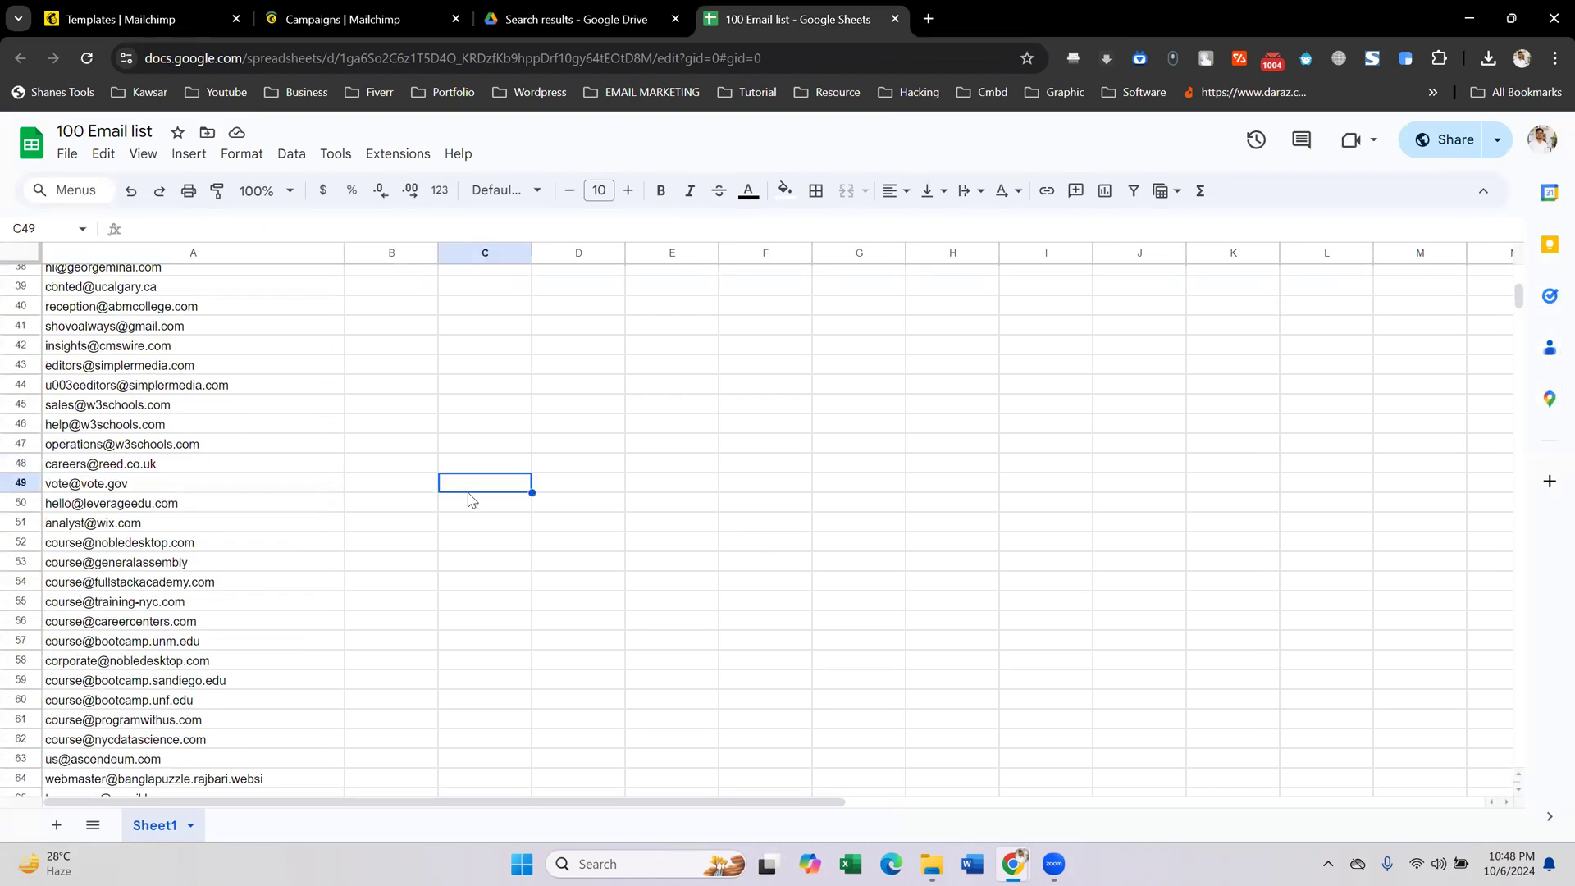
scroll(459, 487, up, 12)
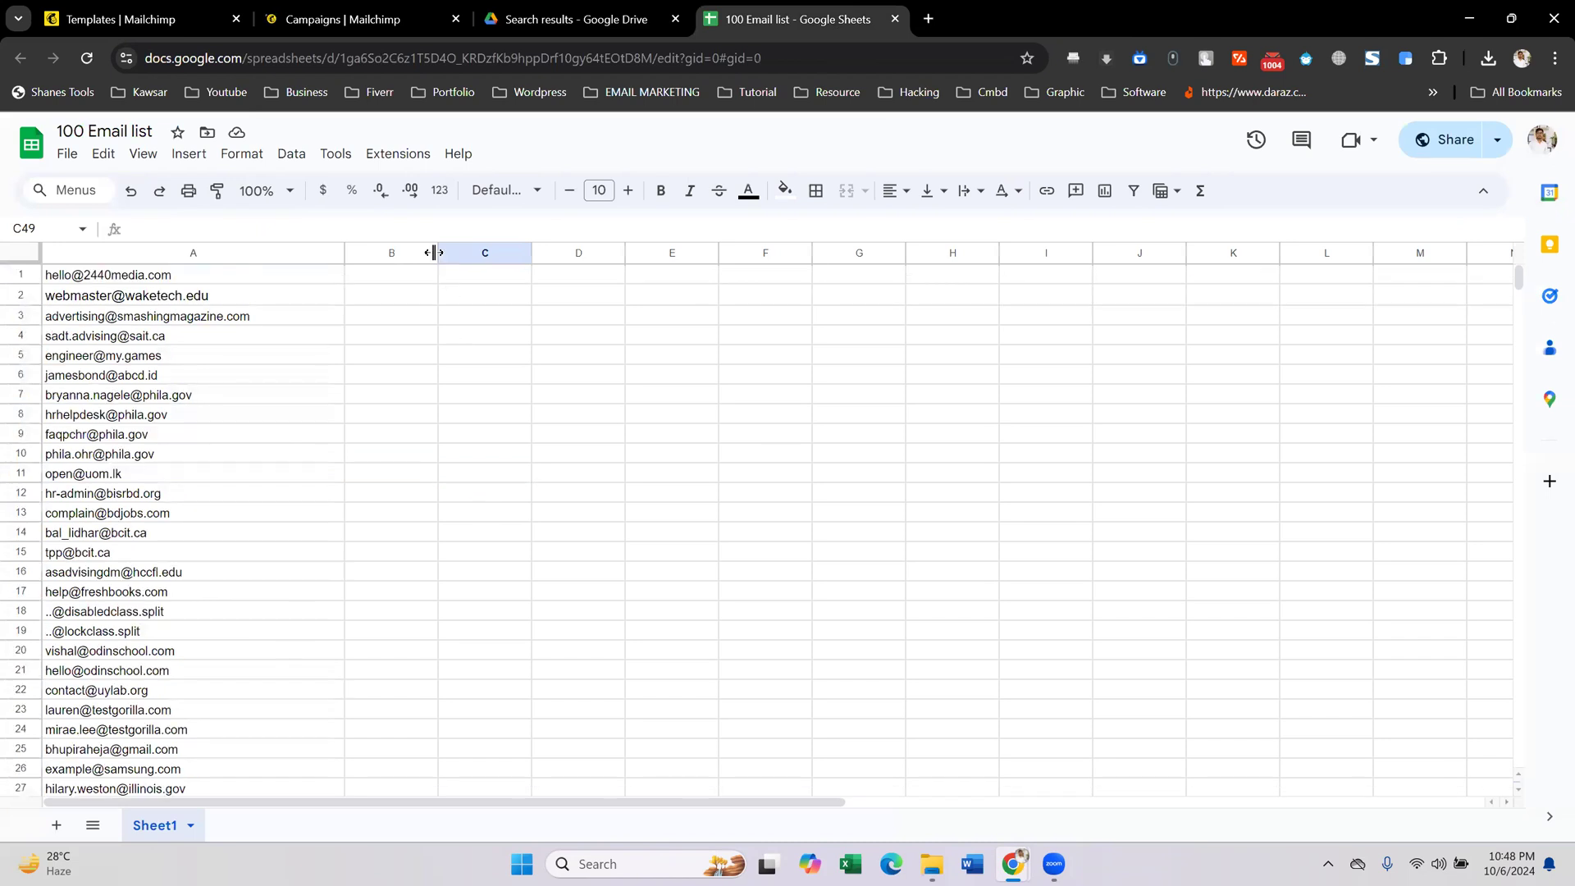
click(710, 533)
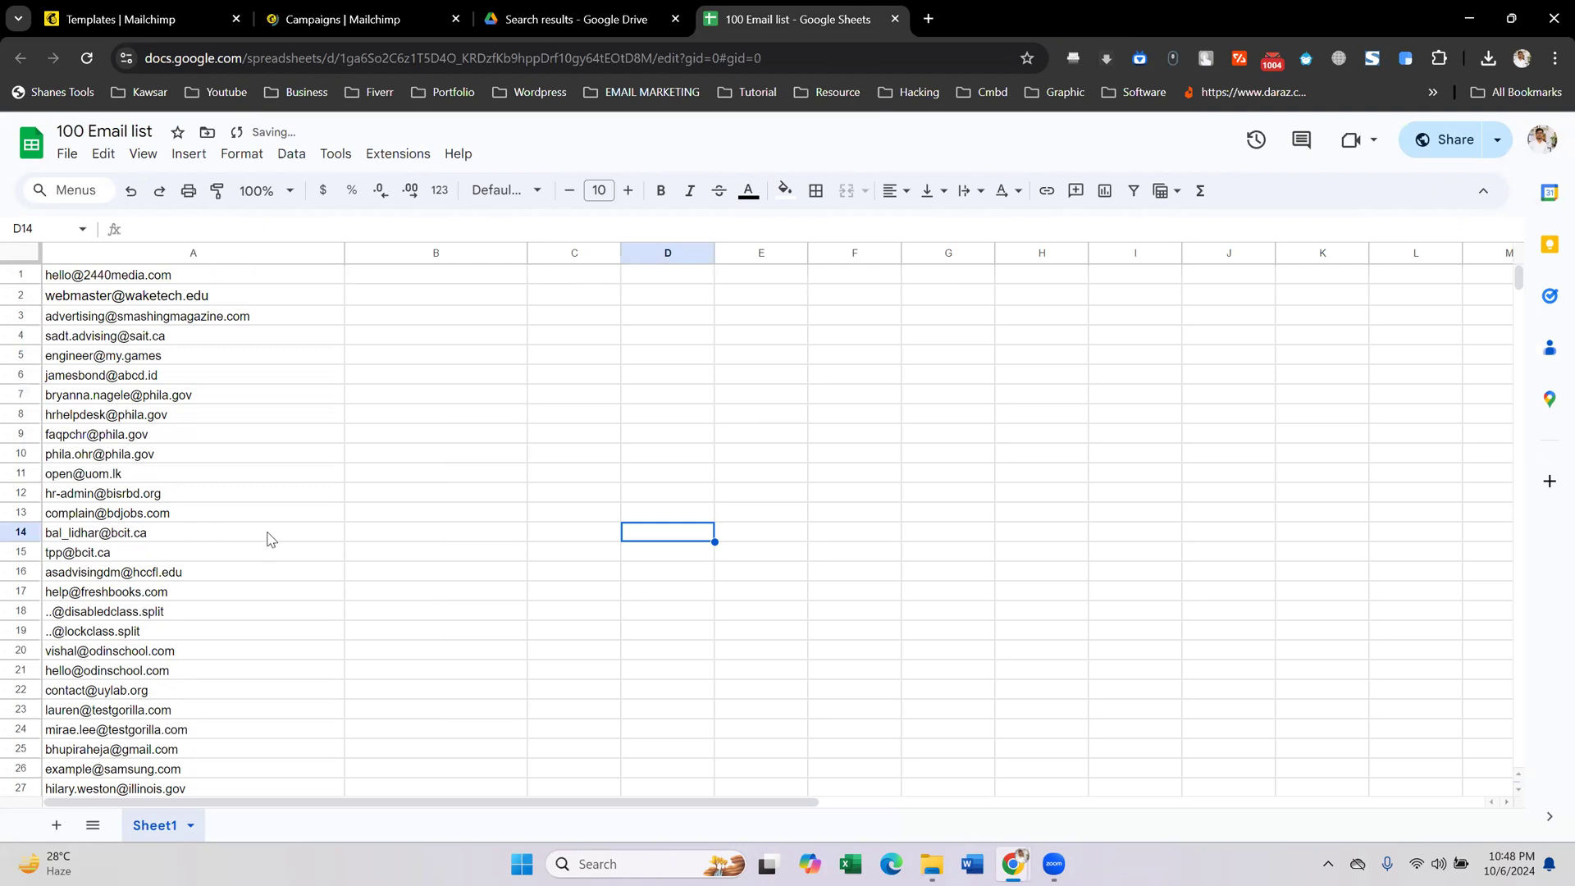
- Review the full email list in column A down to row 100 and return to the first row
scroll(270, 539, down, 18)
scroll(218, 396, up, 18)
scroll(227, 402, down, 2)
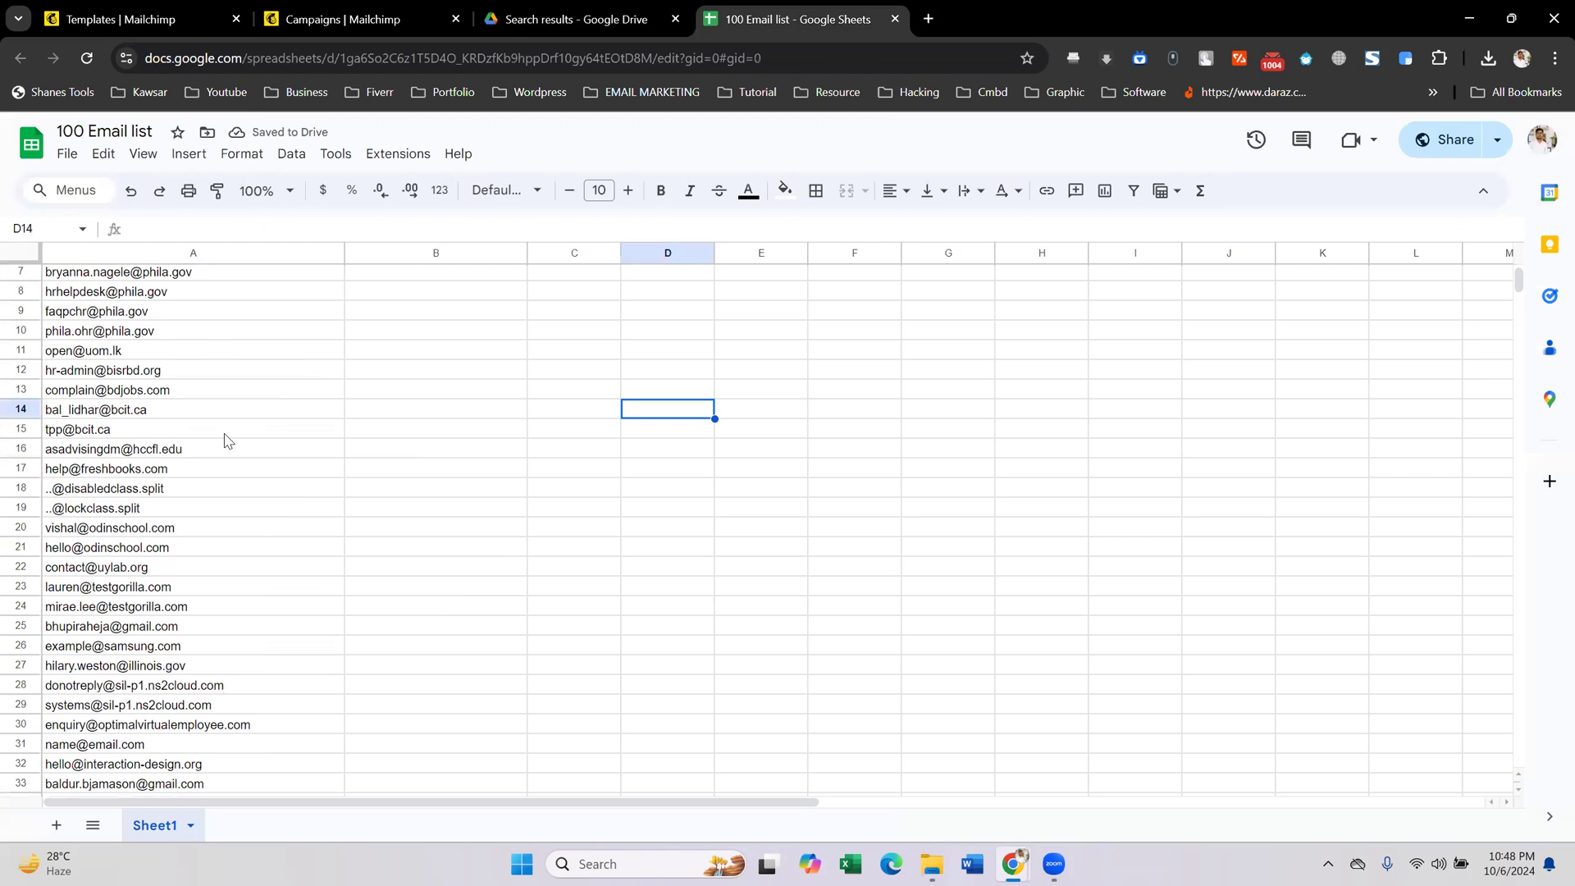
scroll(227, 441, down, 8)
scroll(227, 443, down, 20)
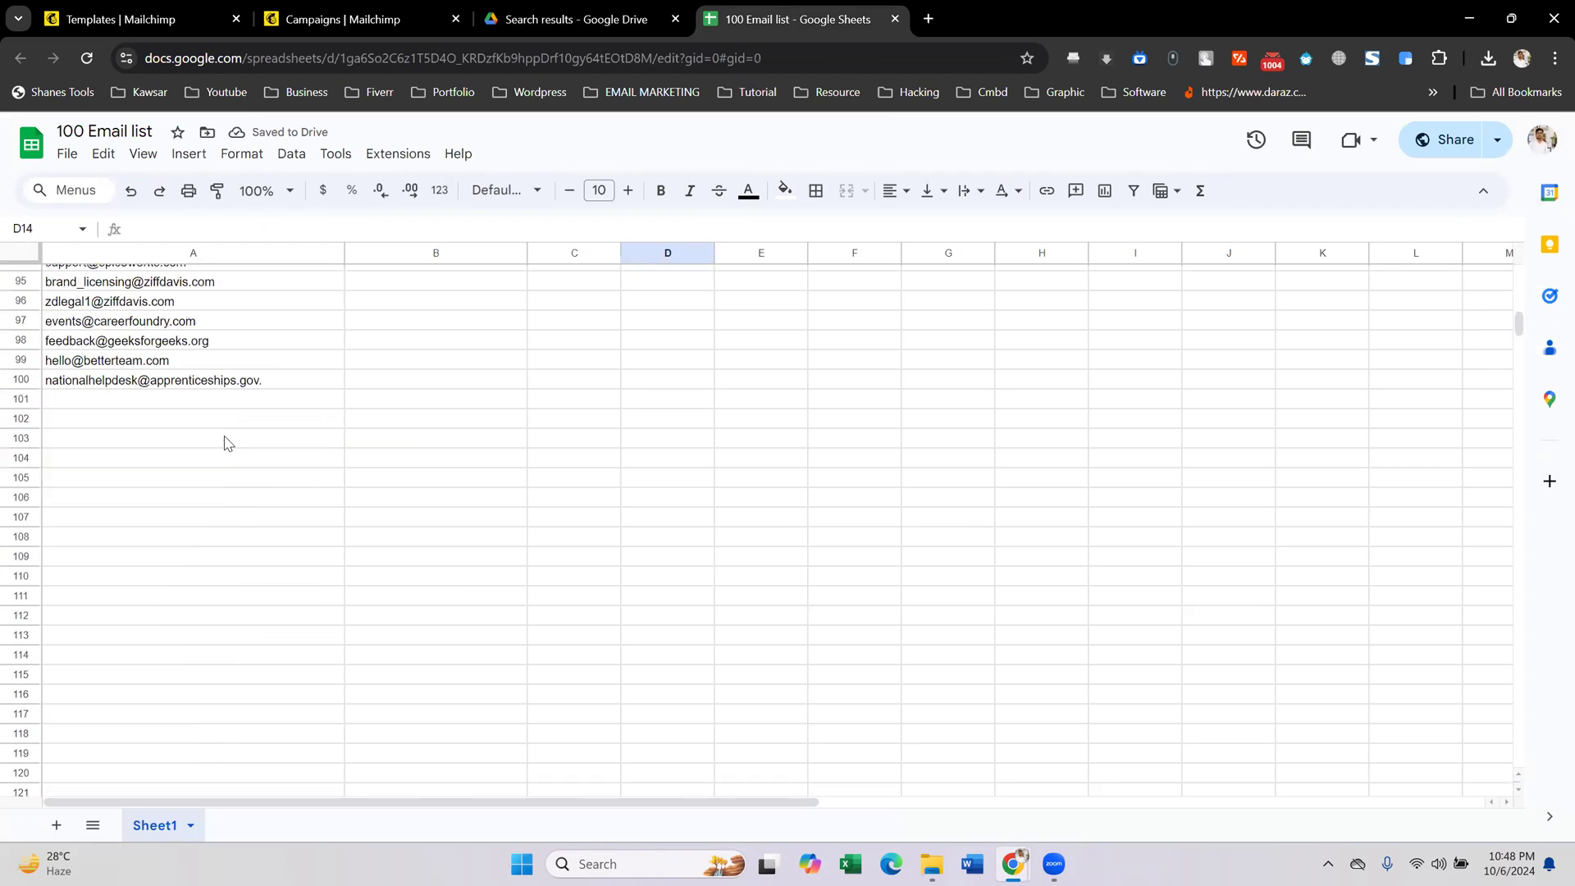
scroll(227, 443, up, 15)
scroll(227, 443, up, 17)
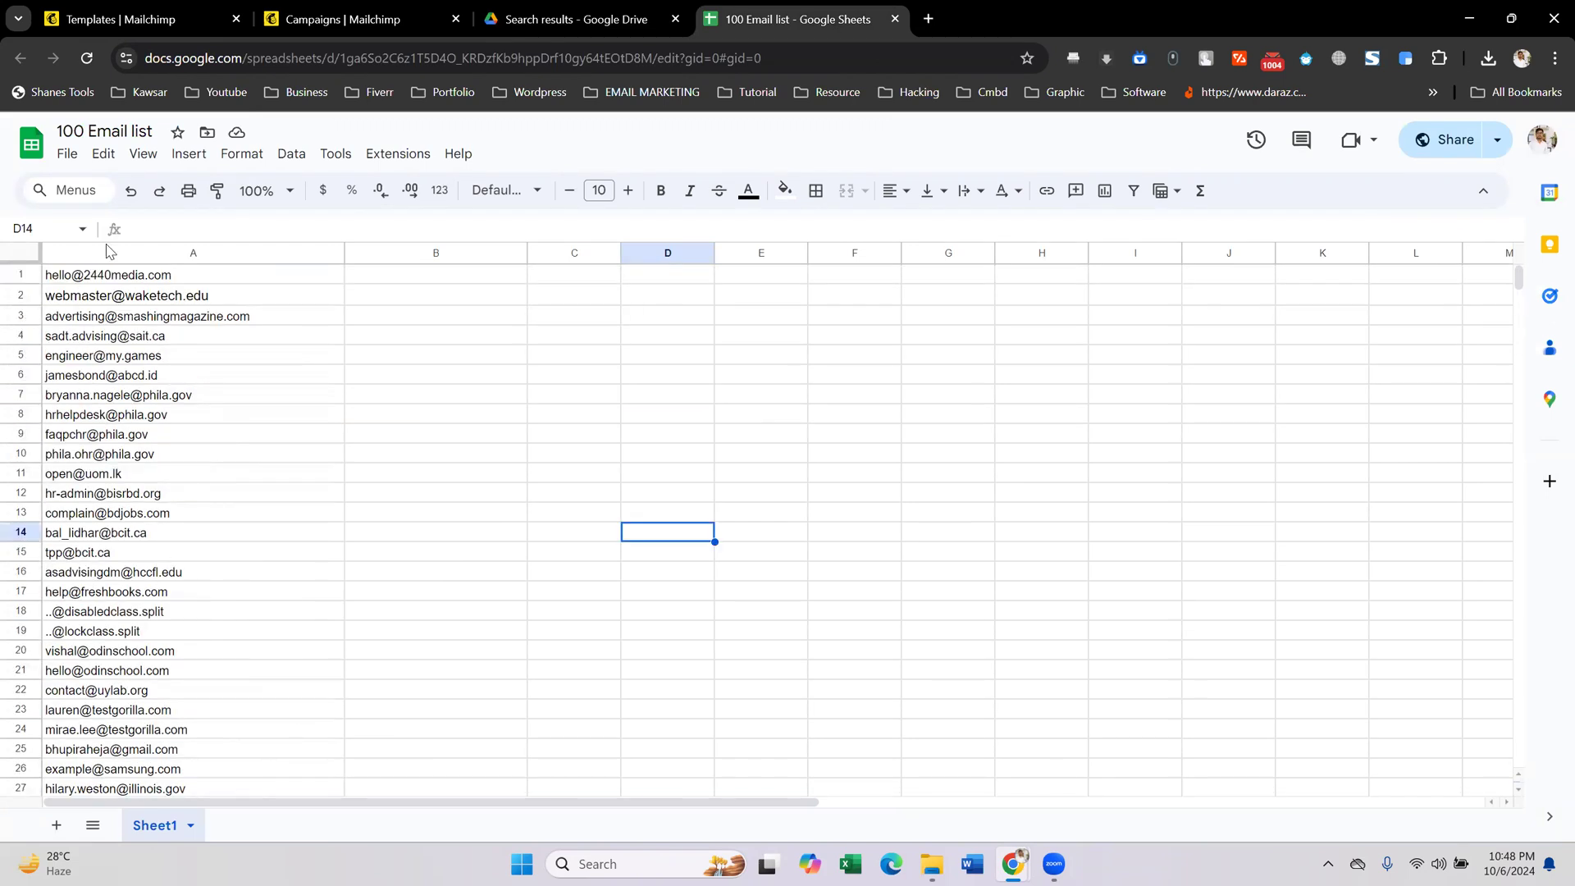
- Download the email list as Comma Separated Values (.csv), and switch to the Downloads folder in File Explorer
click(81, 162)
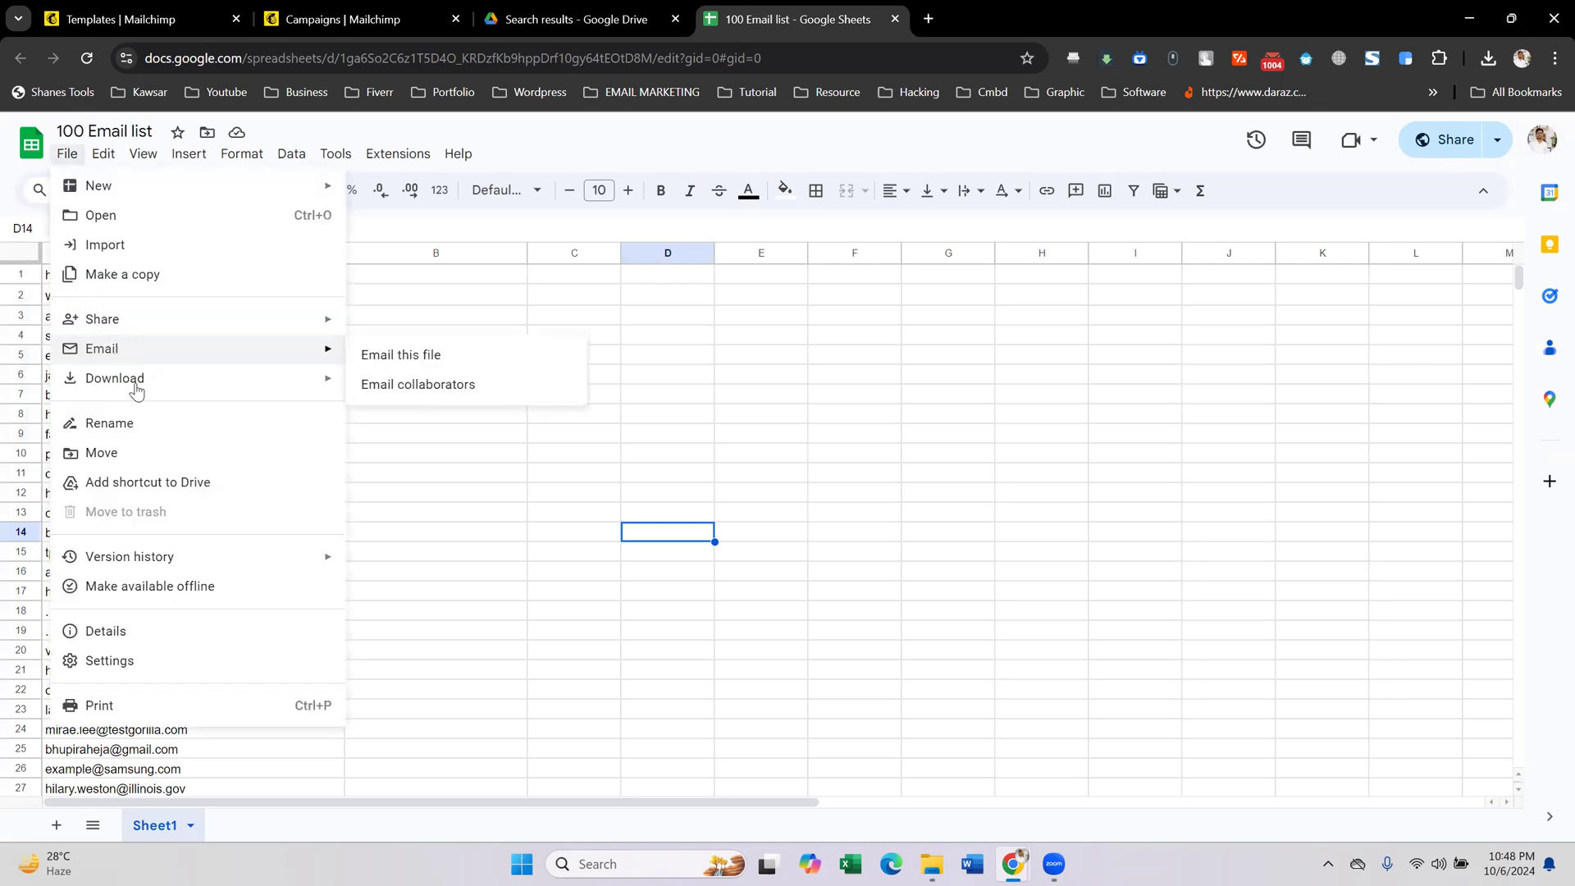
mouse_move(136, 385)
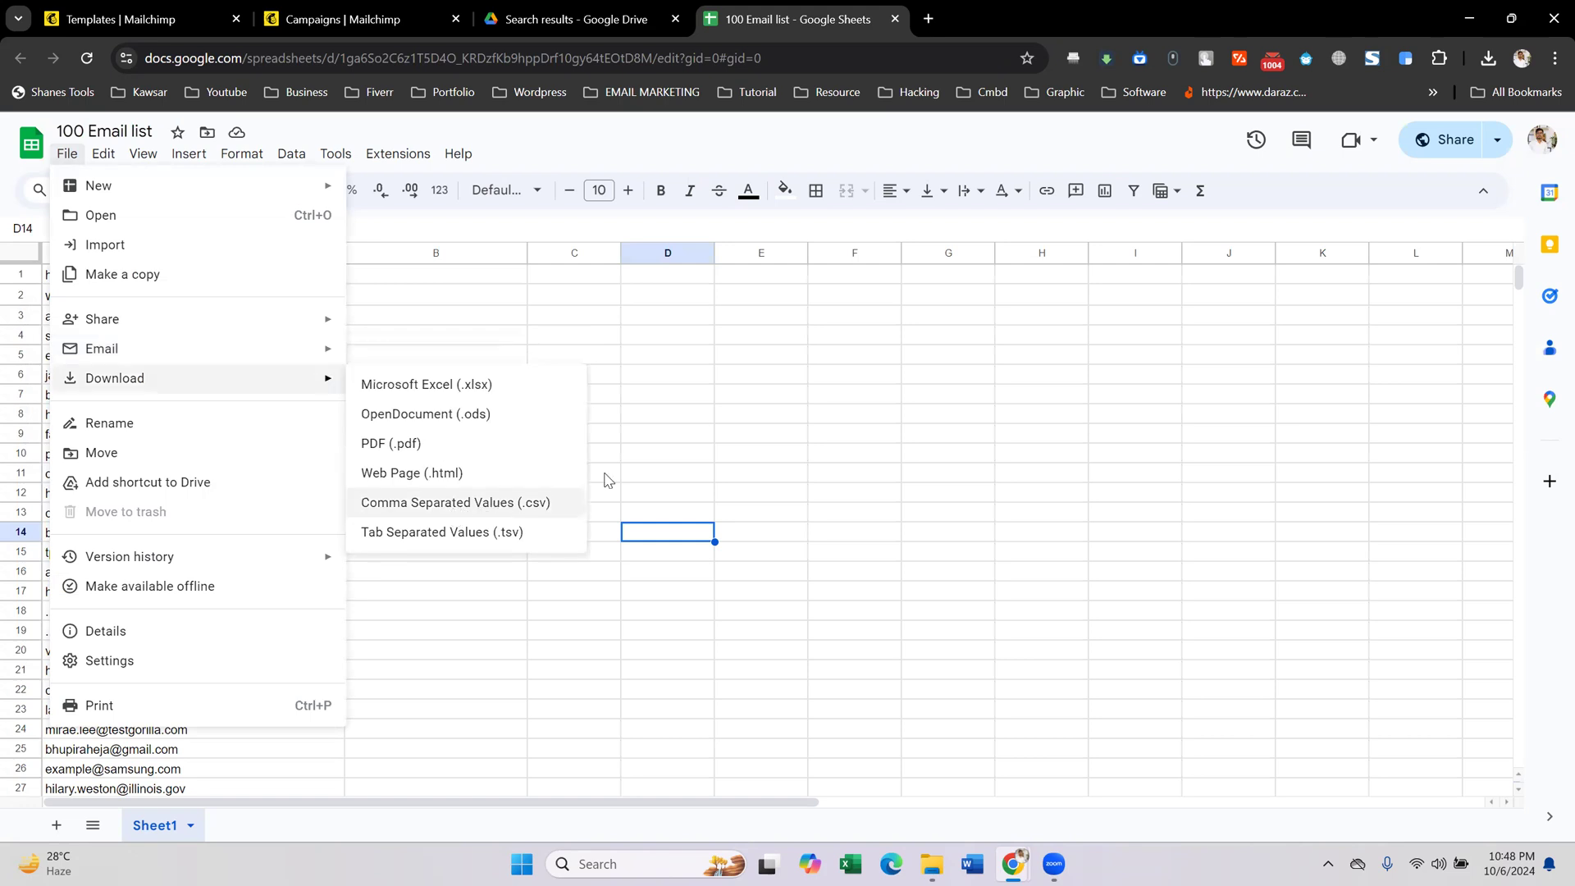
click(844, 491)
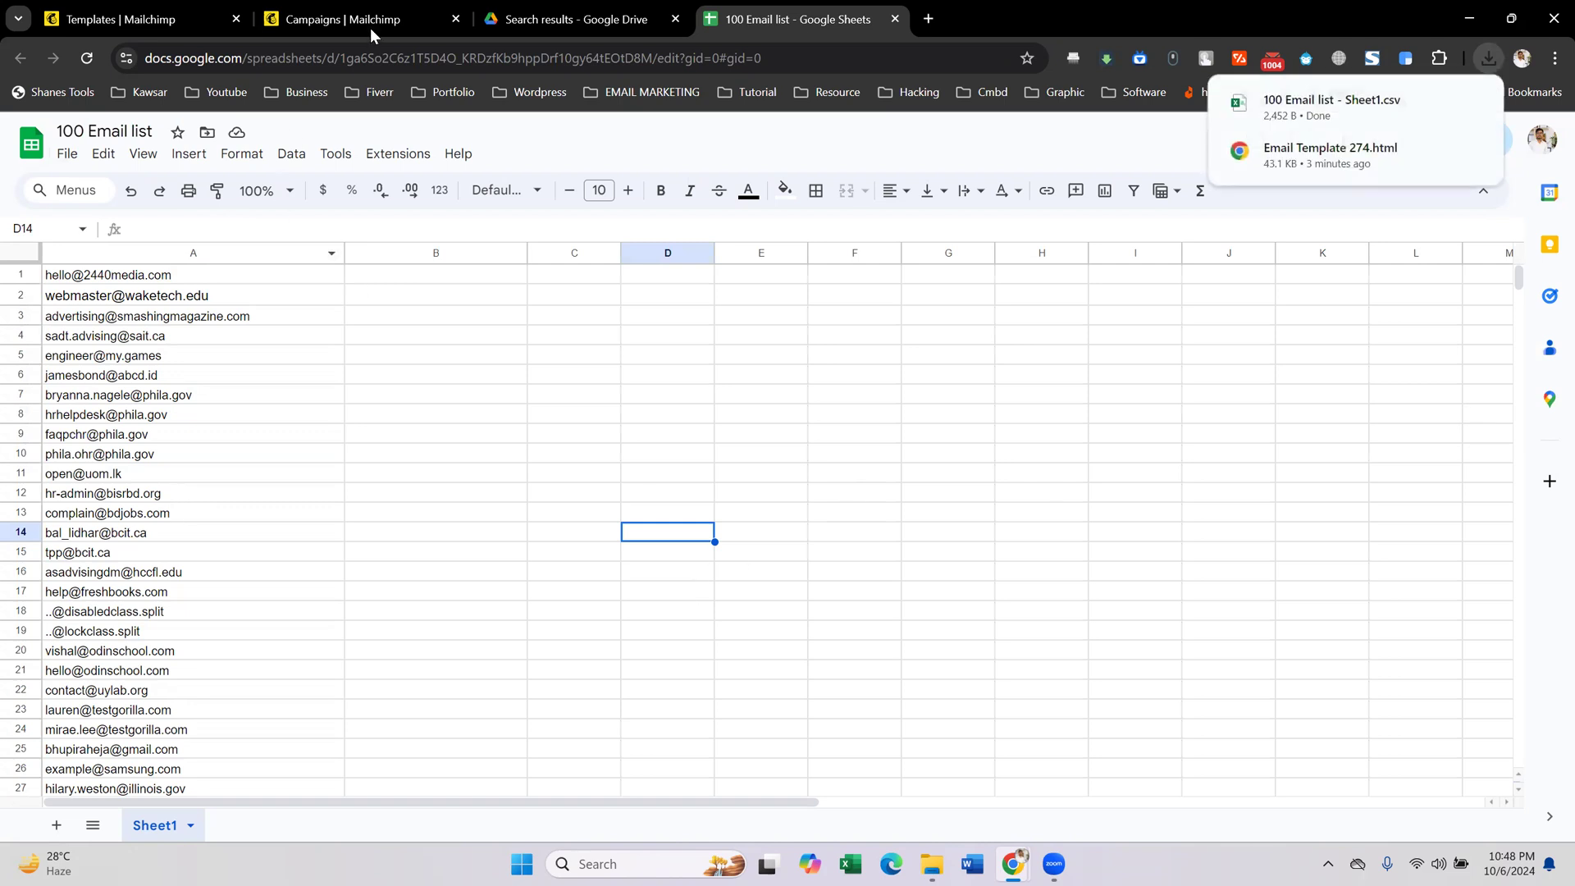
click(933, 864)
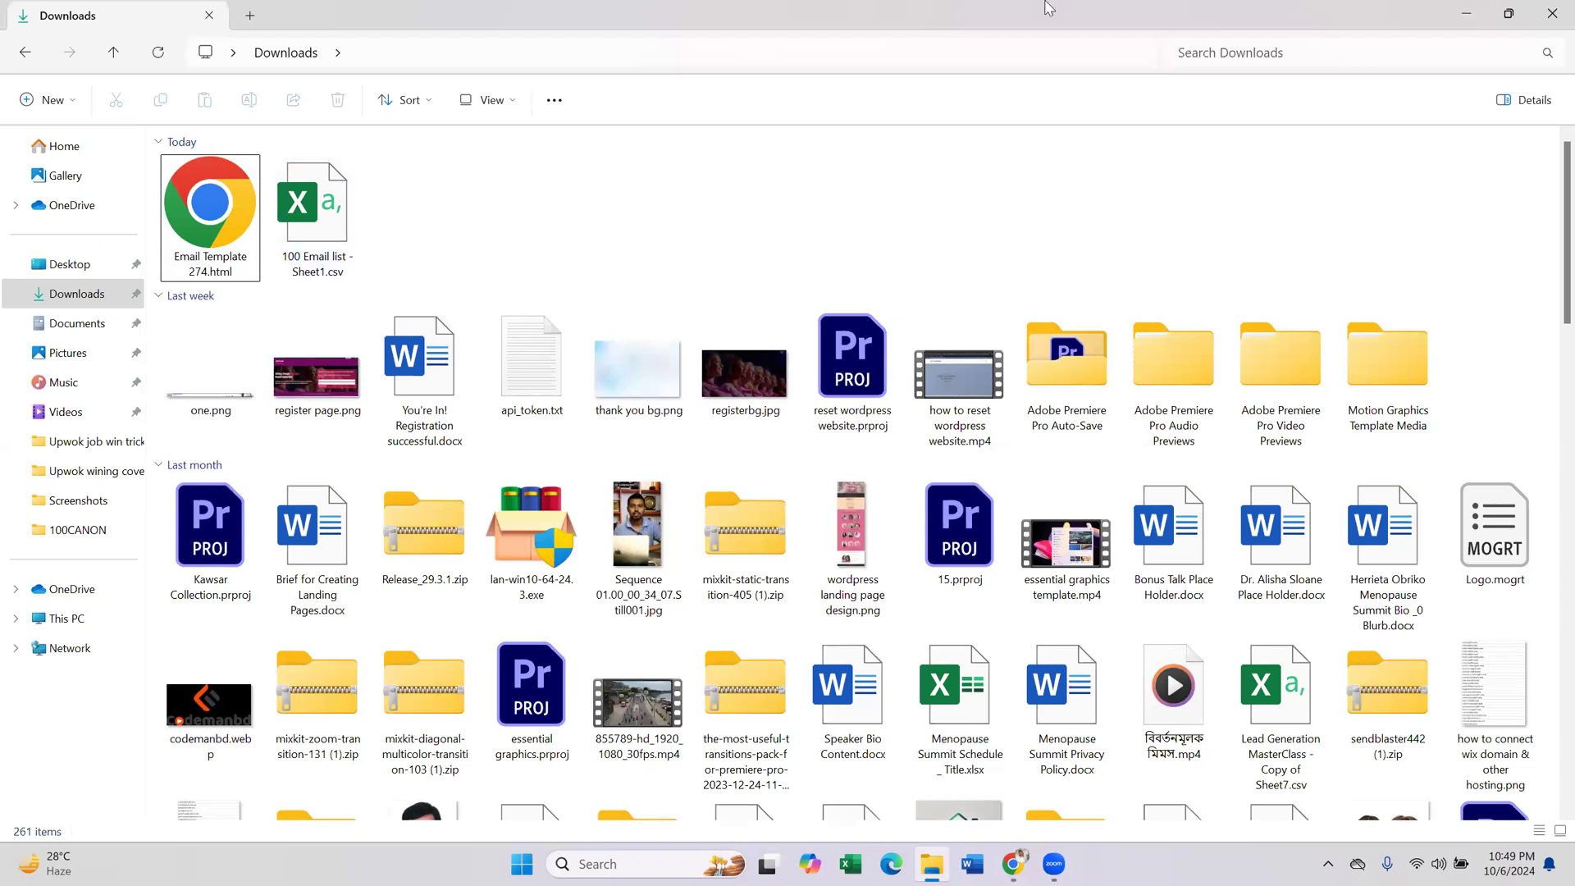
- Switch back to Mailchimp in the browser, open the audience's full contact list and look through the existing contacts
click(1448, 7)
click(144, 19)
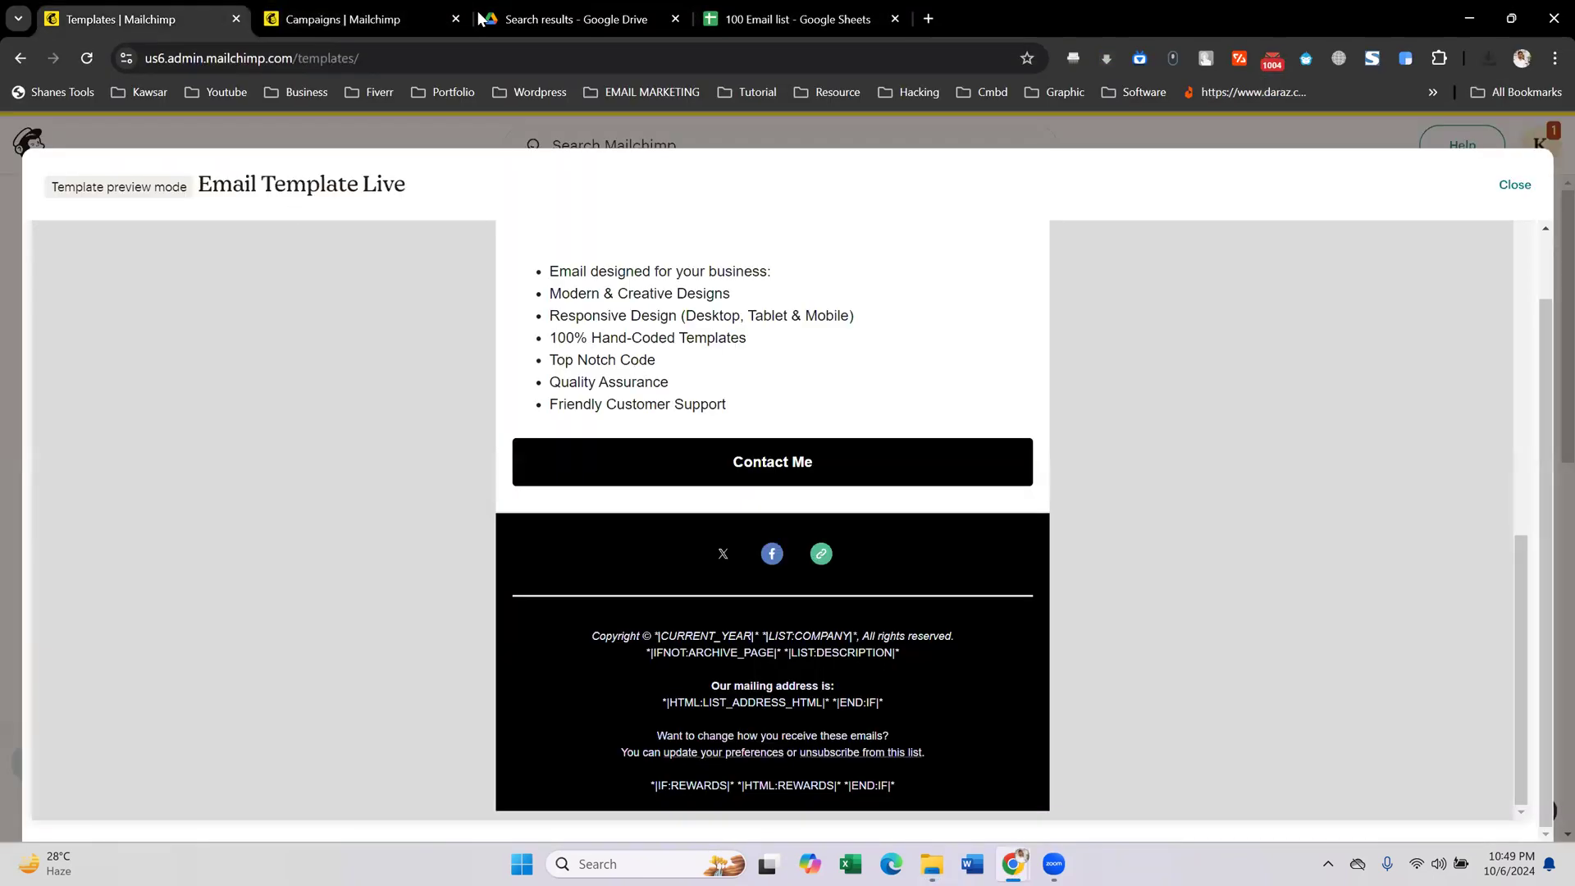
click(390, 11)
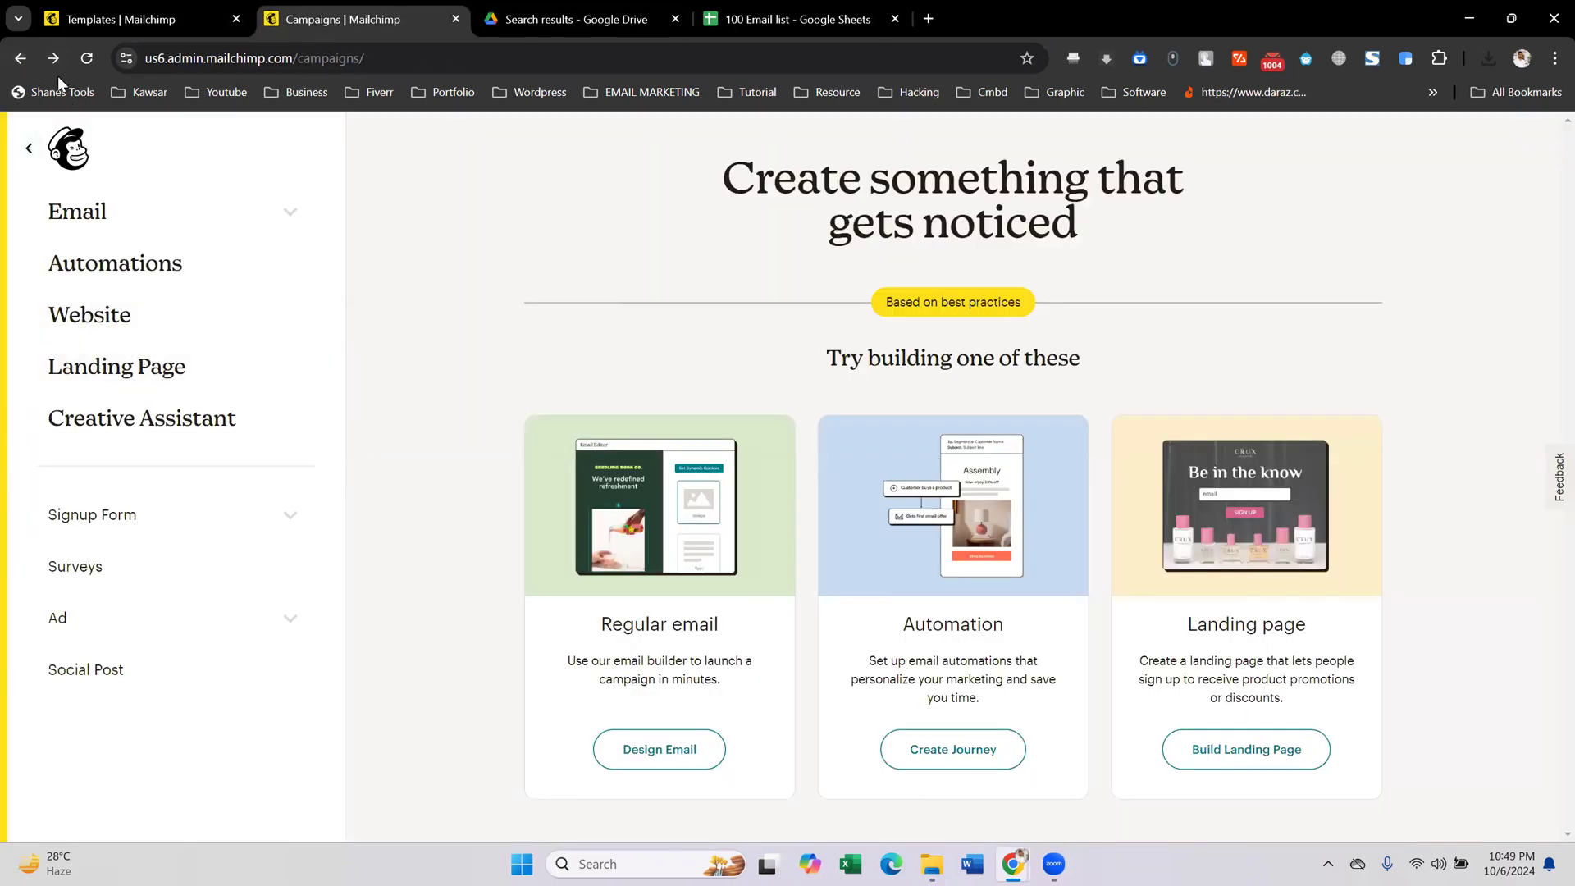
click(32, 64)
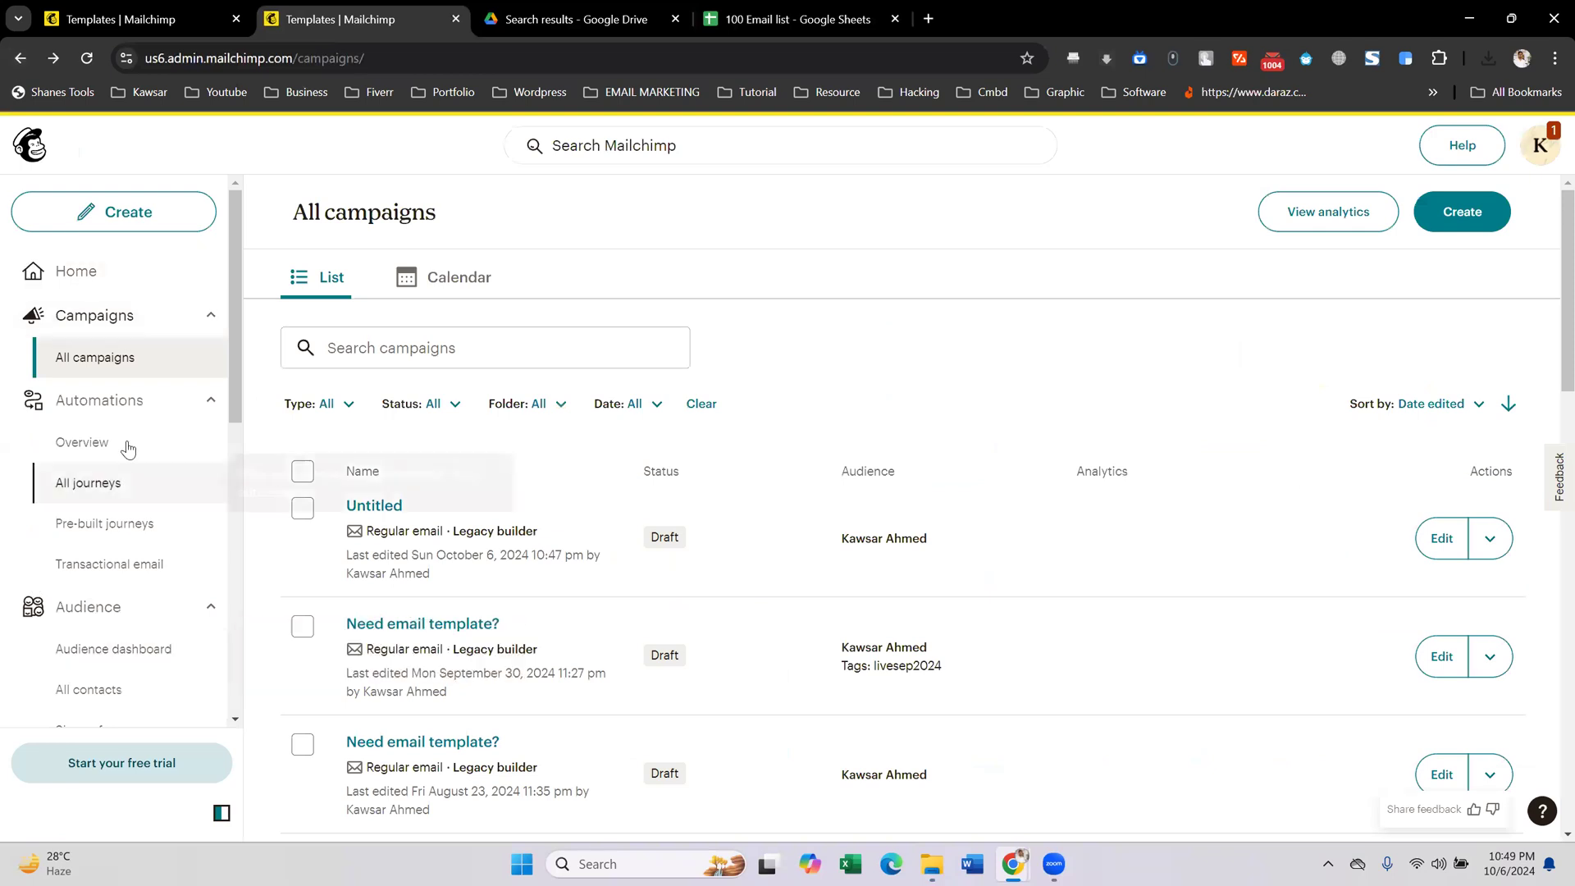
scroll(98, 549, down, 1)
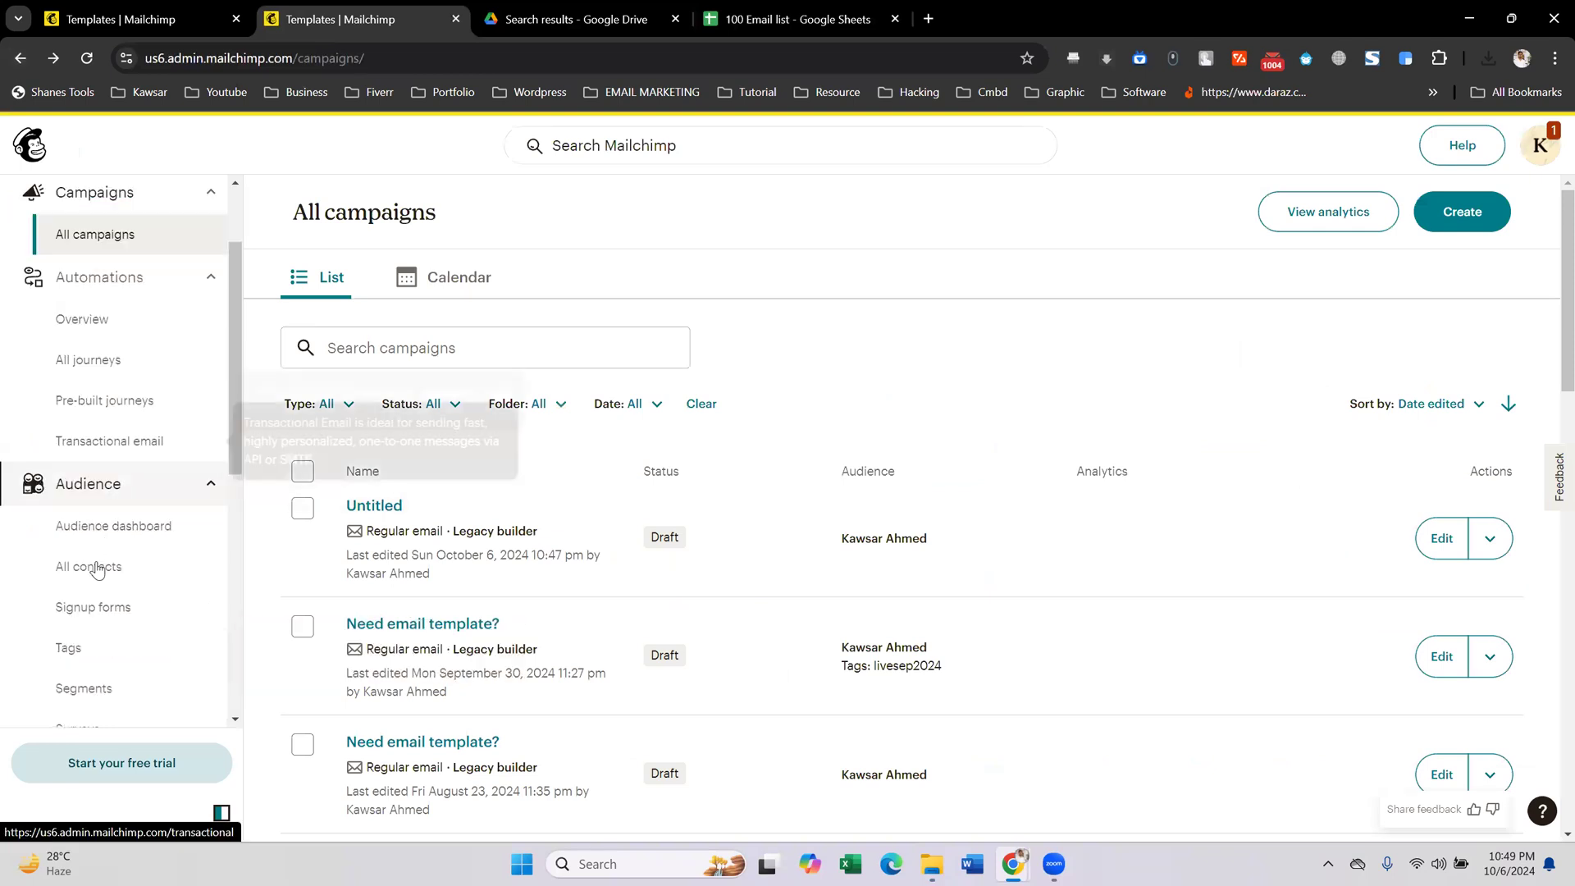
click(95, 567)
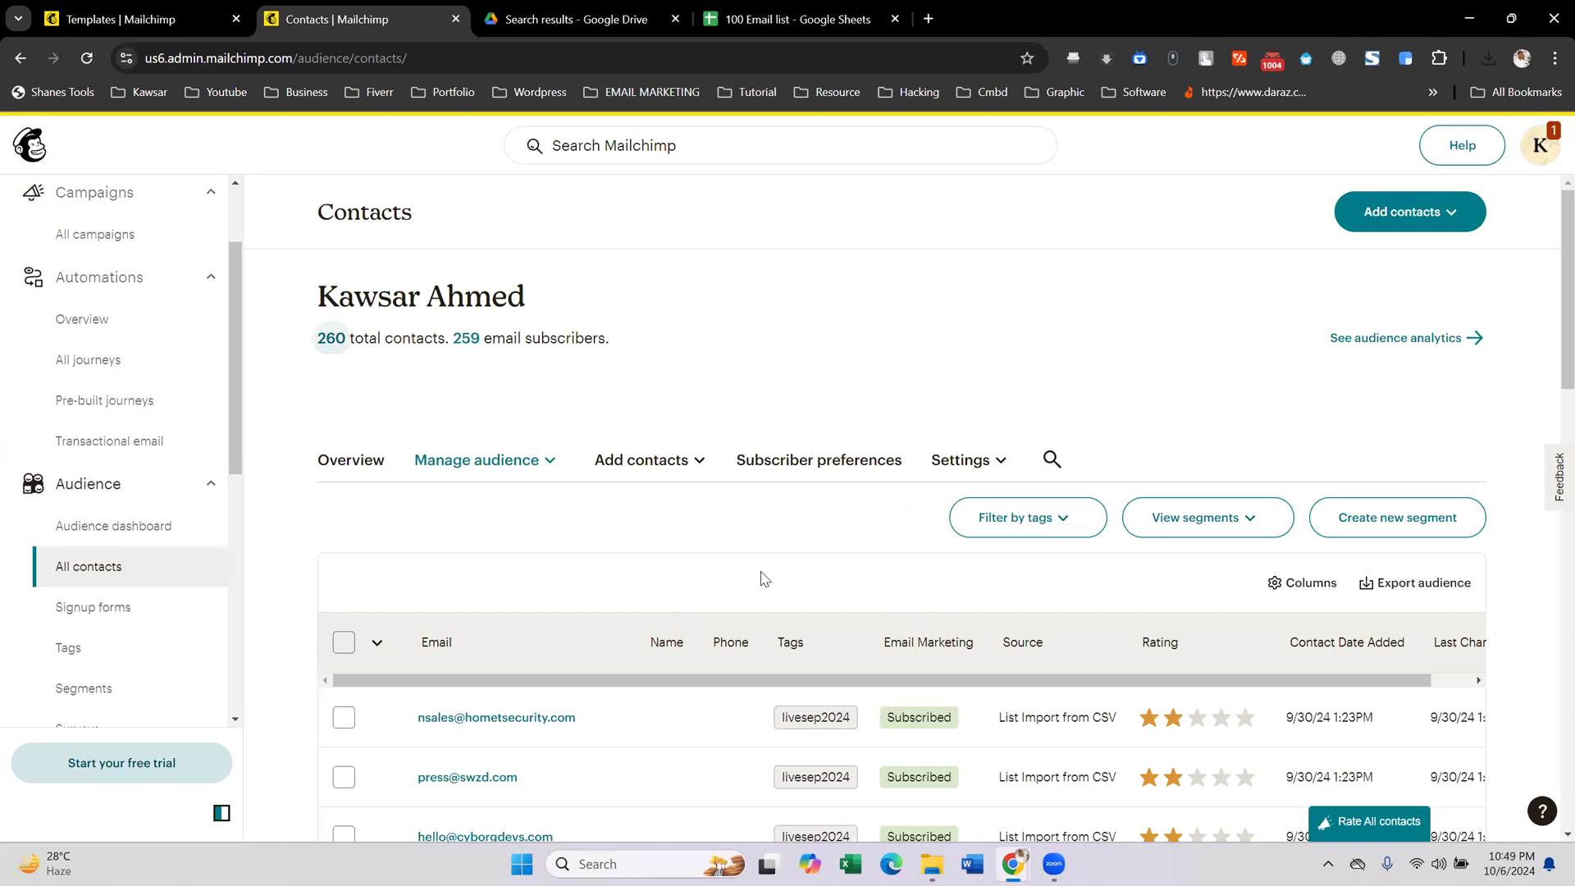
scroll(761, 578, down, 3)
scroll(748, 565, down, 5)
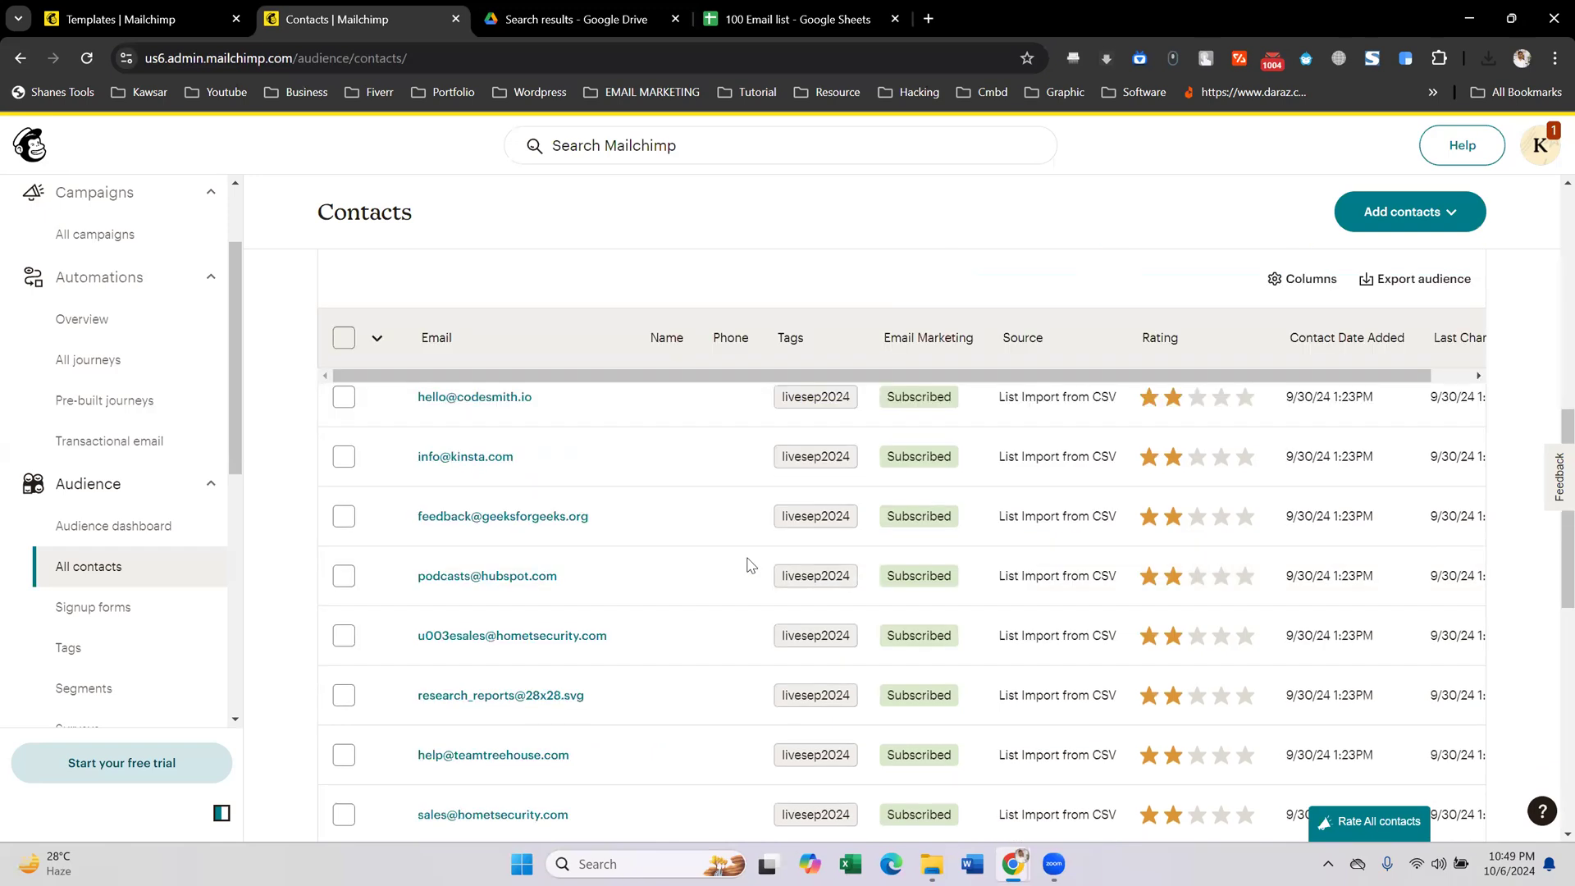
scroll(747, 565, up, 8)
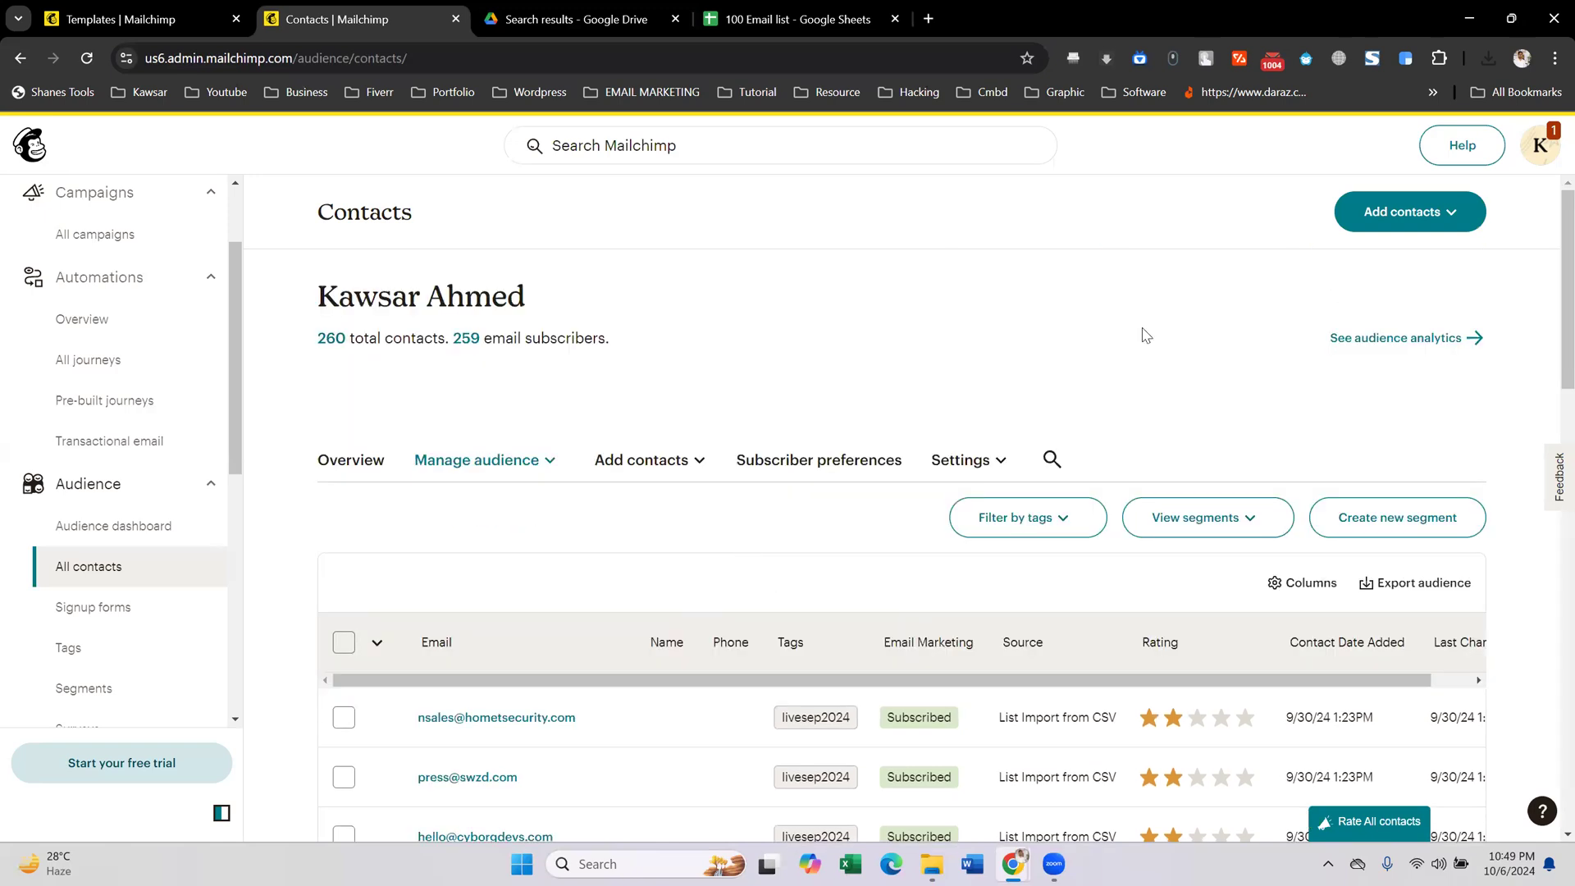
- Start a contact import and continue with Upload a file as the import method
click(1419, 223)
click(1422, 261)
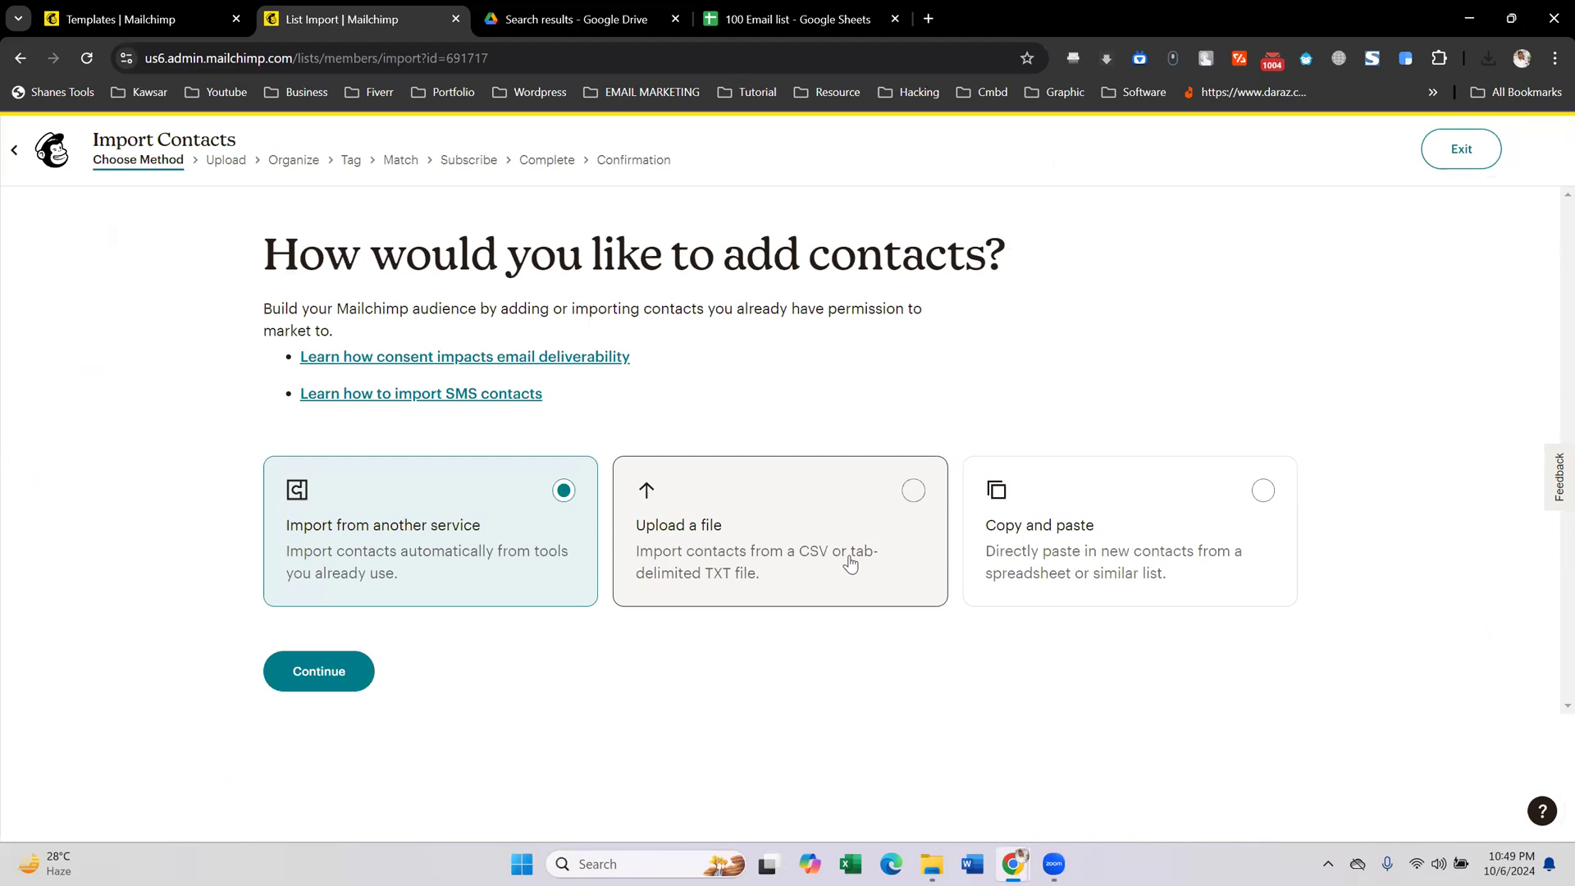
click(858, 531)
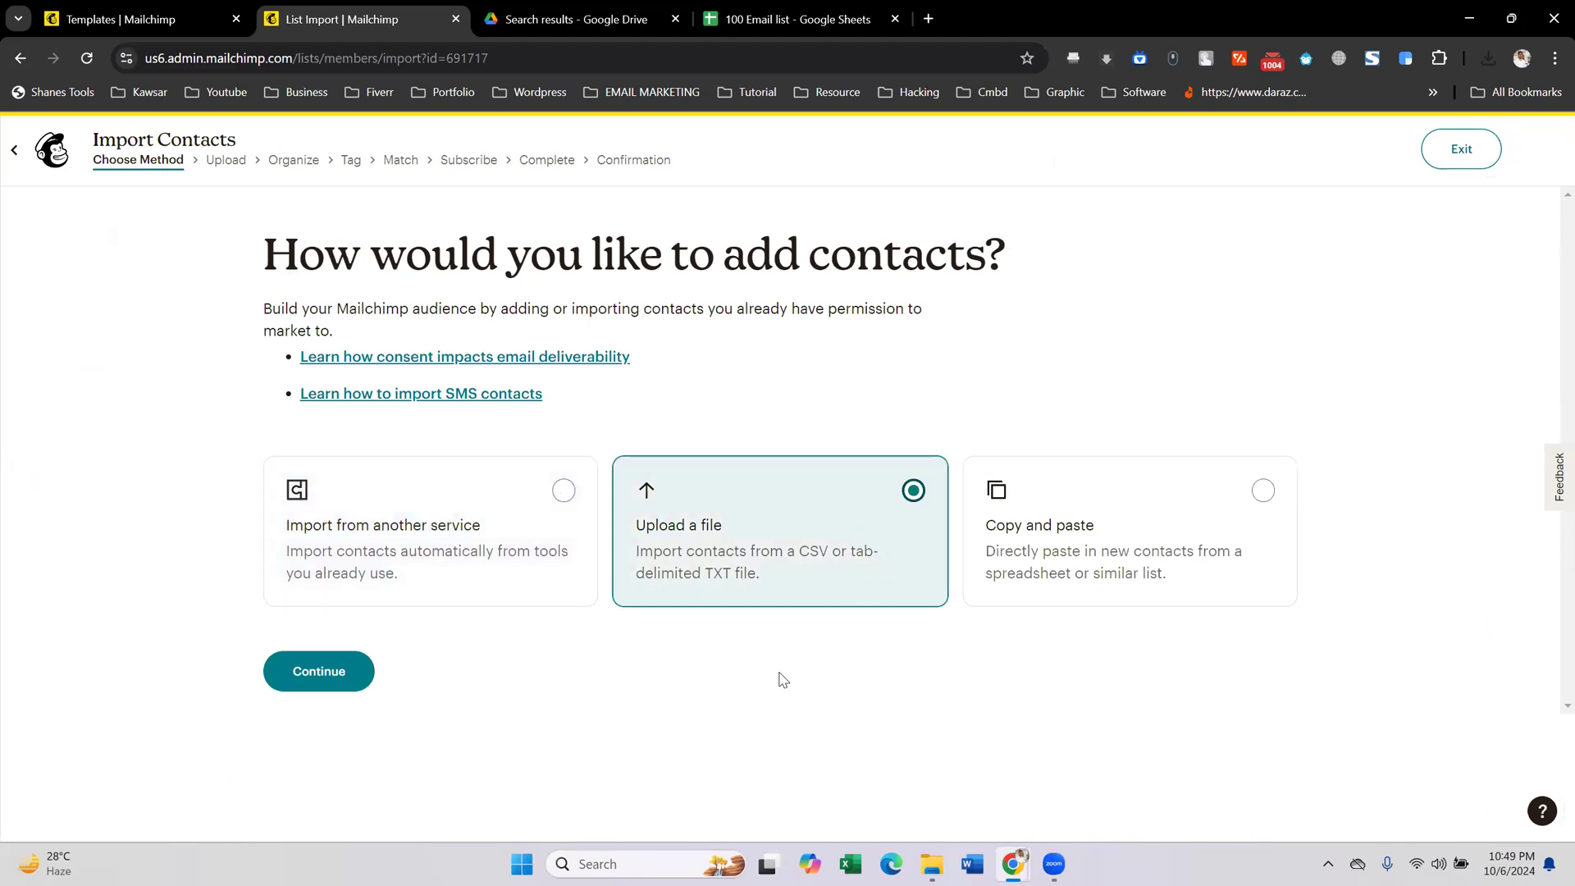
click(1165, 522)
click(819, 569)
click(346, 672)
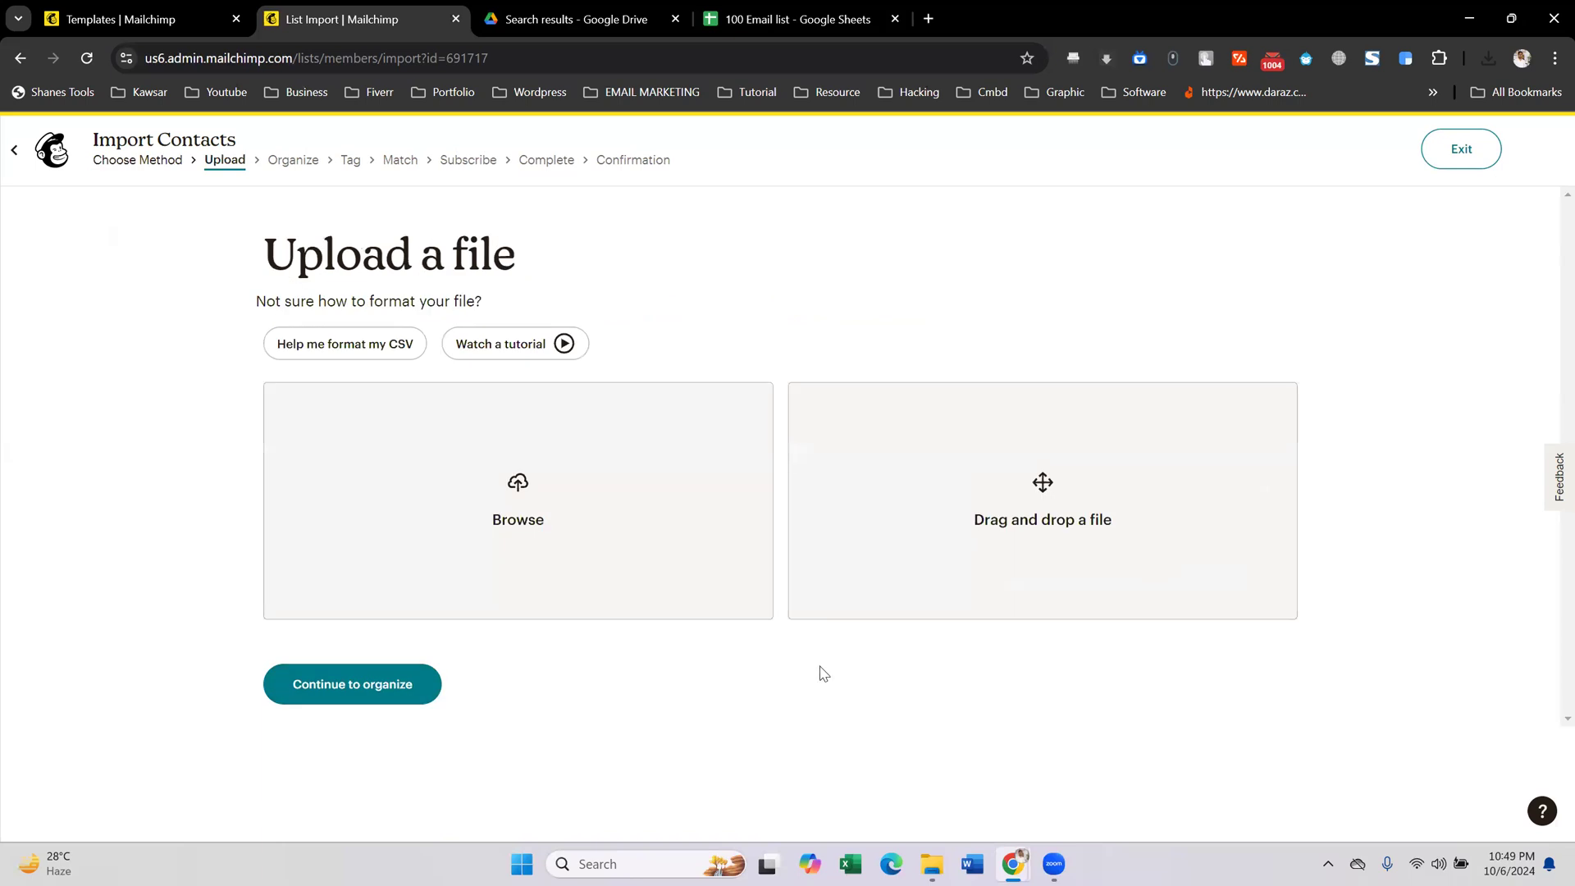
- Upload 100 Email list - Sheet1.csv from Downloads and continue to organizing the contacts
click(601, 489)
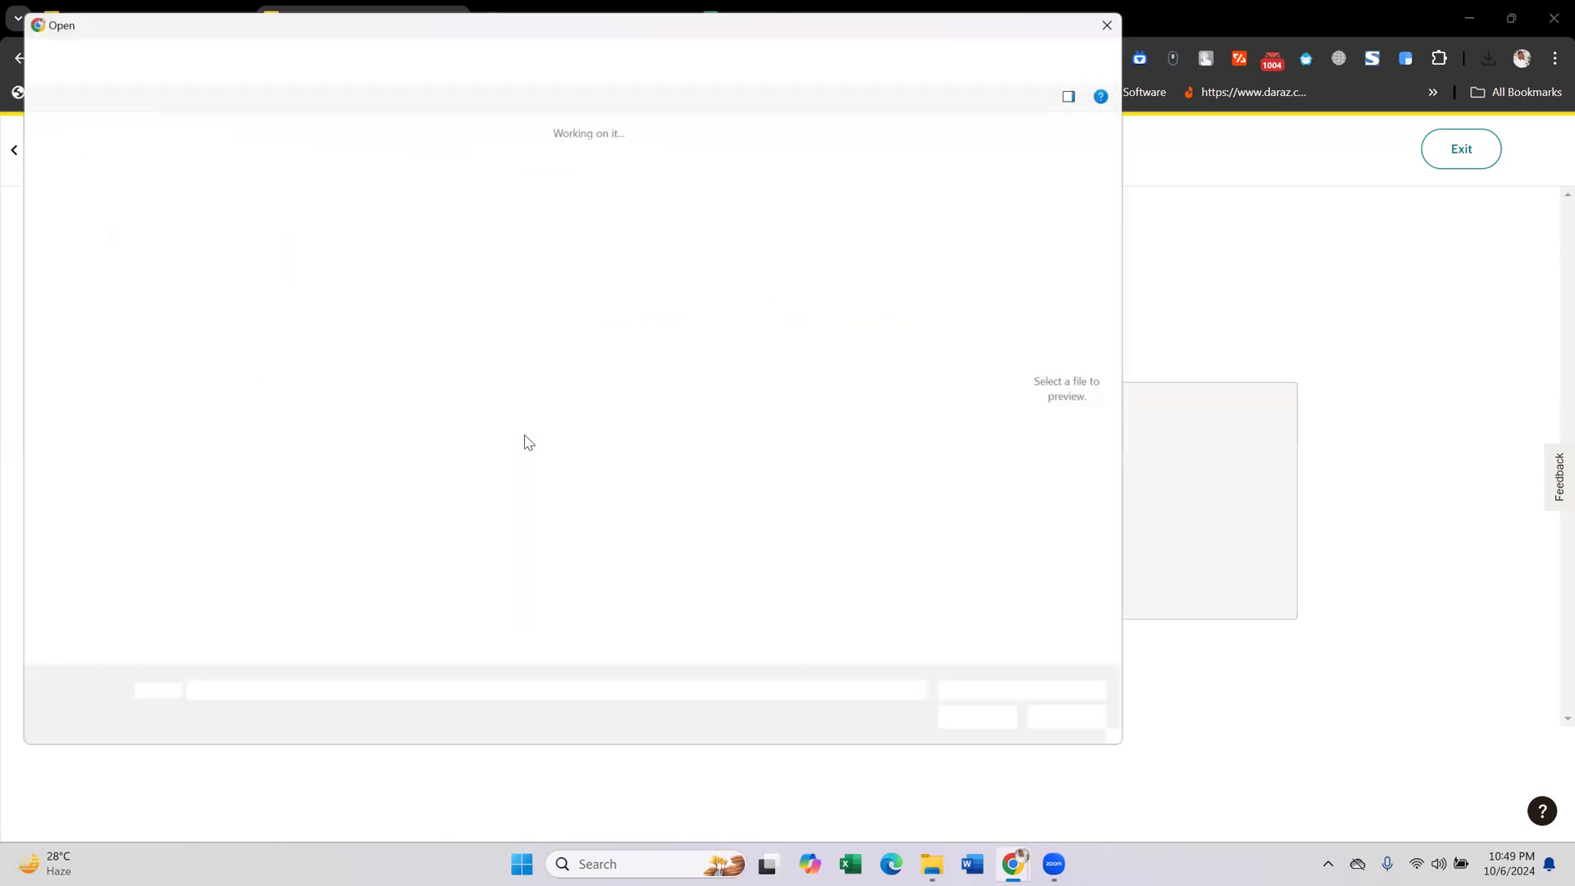
click(216, 194)
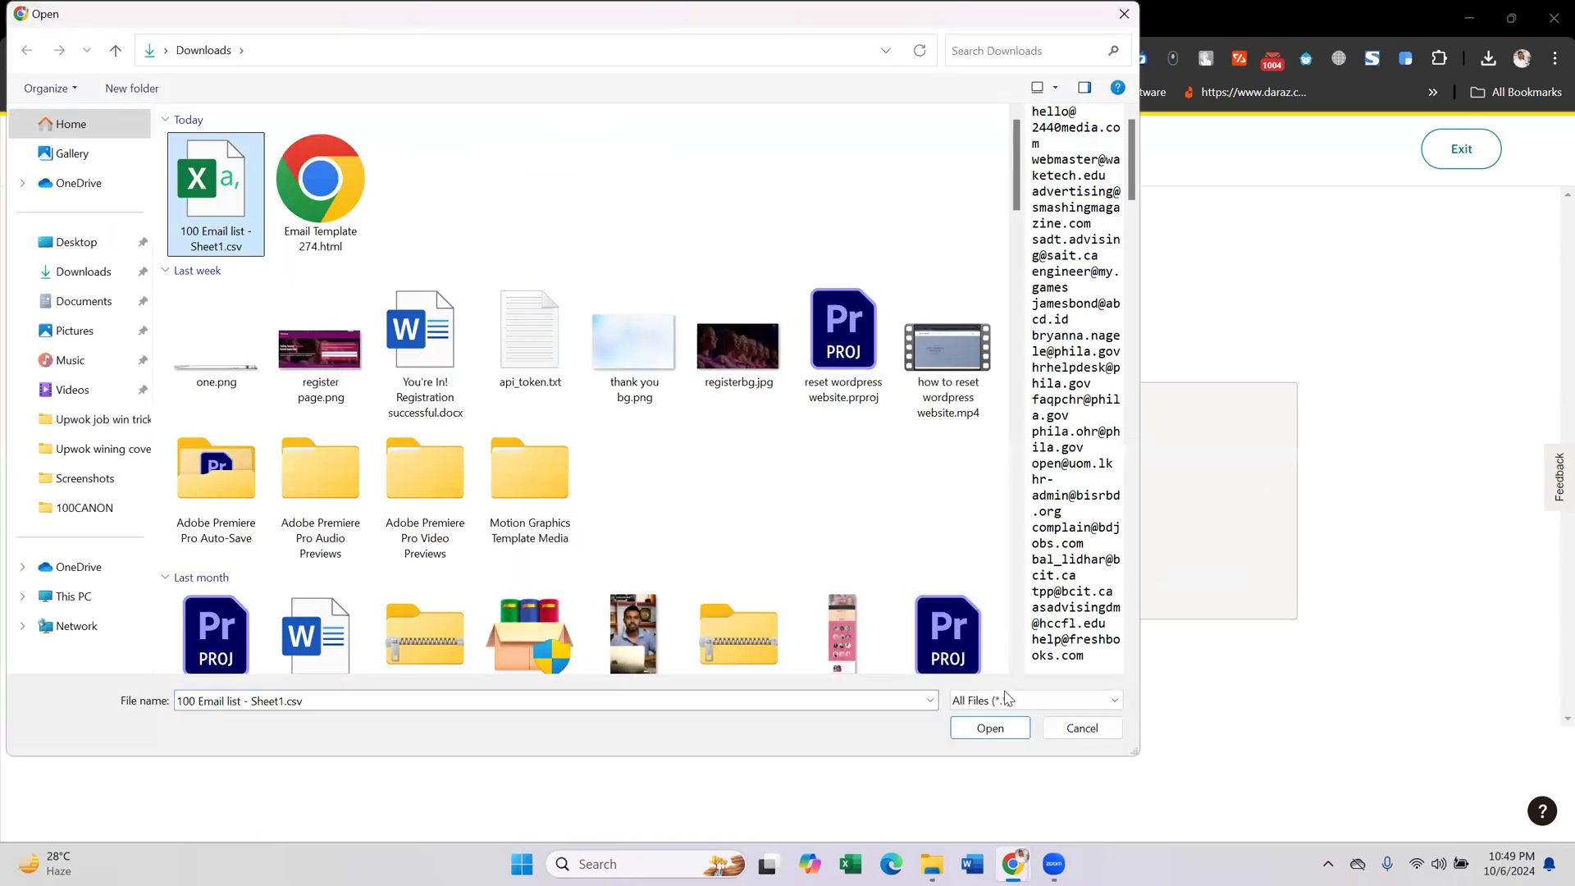
click(990, 728)
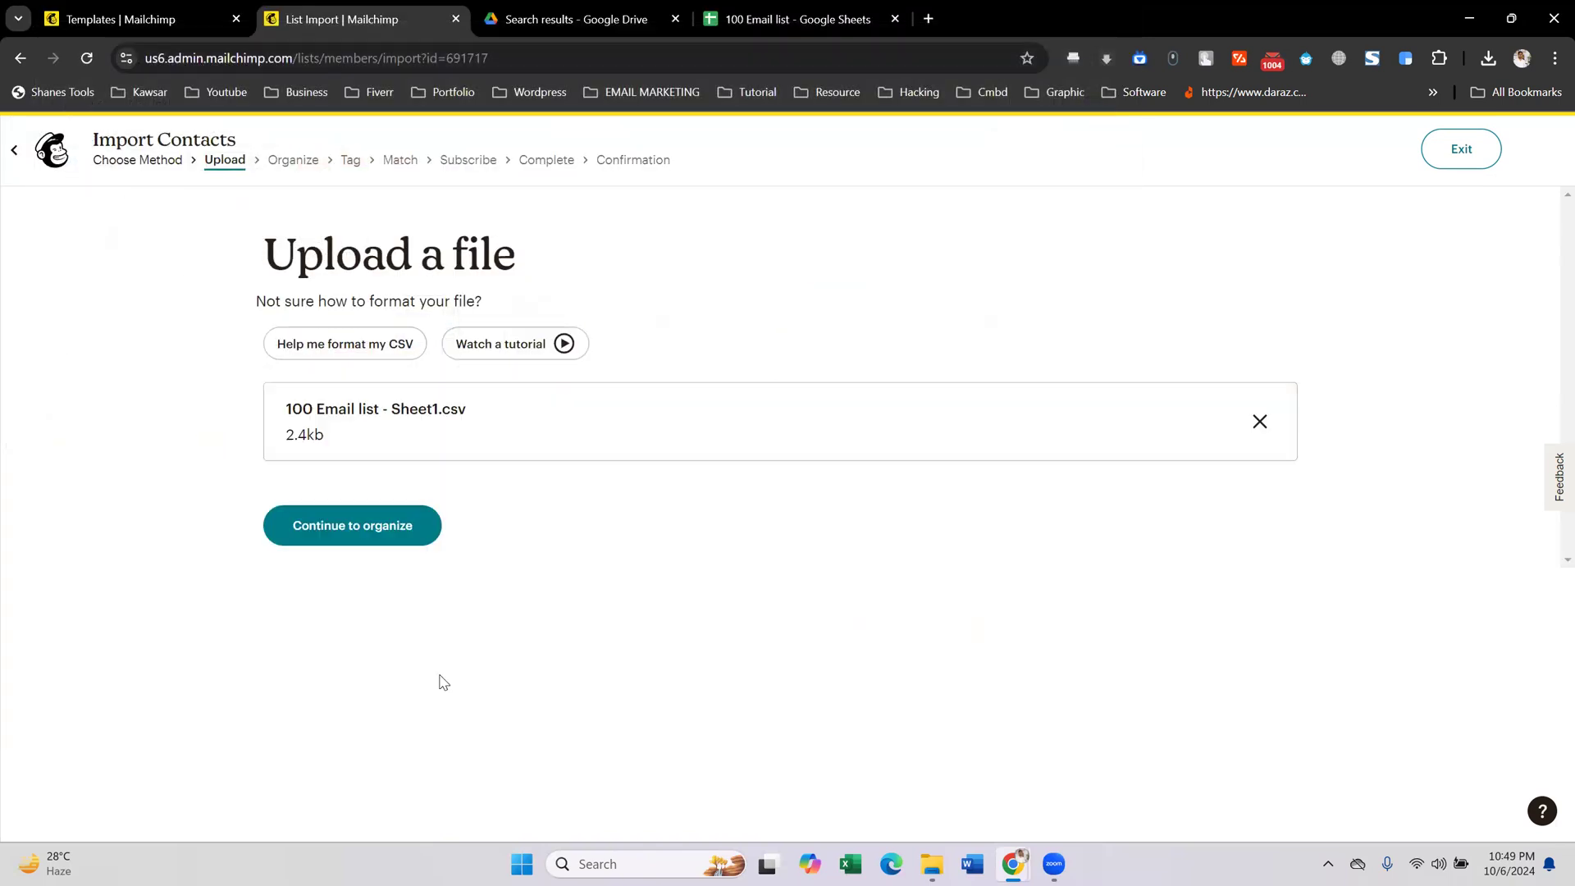
click(413, 538)
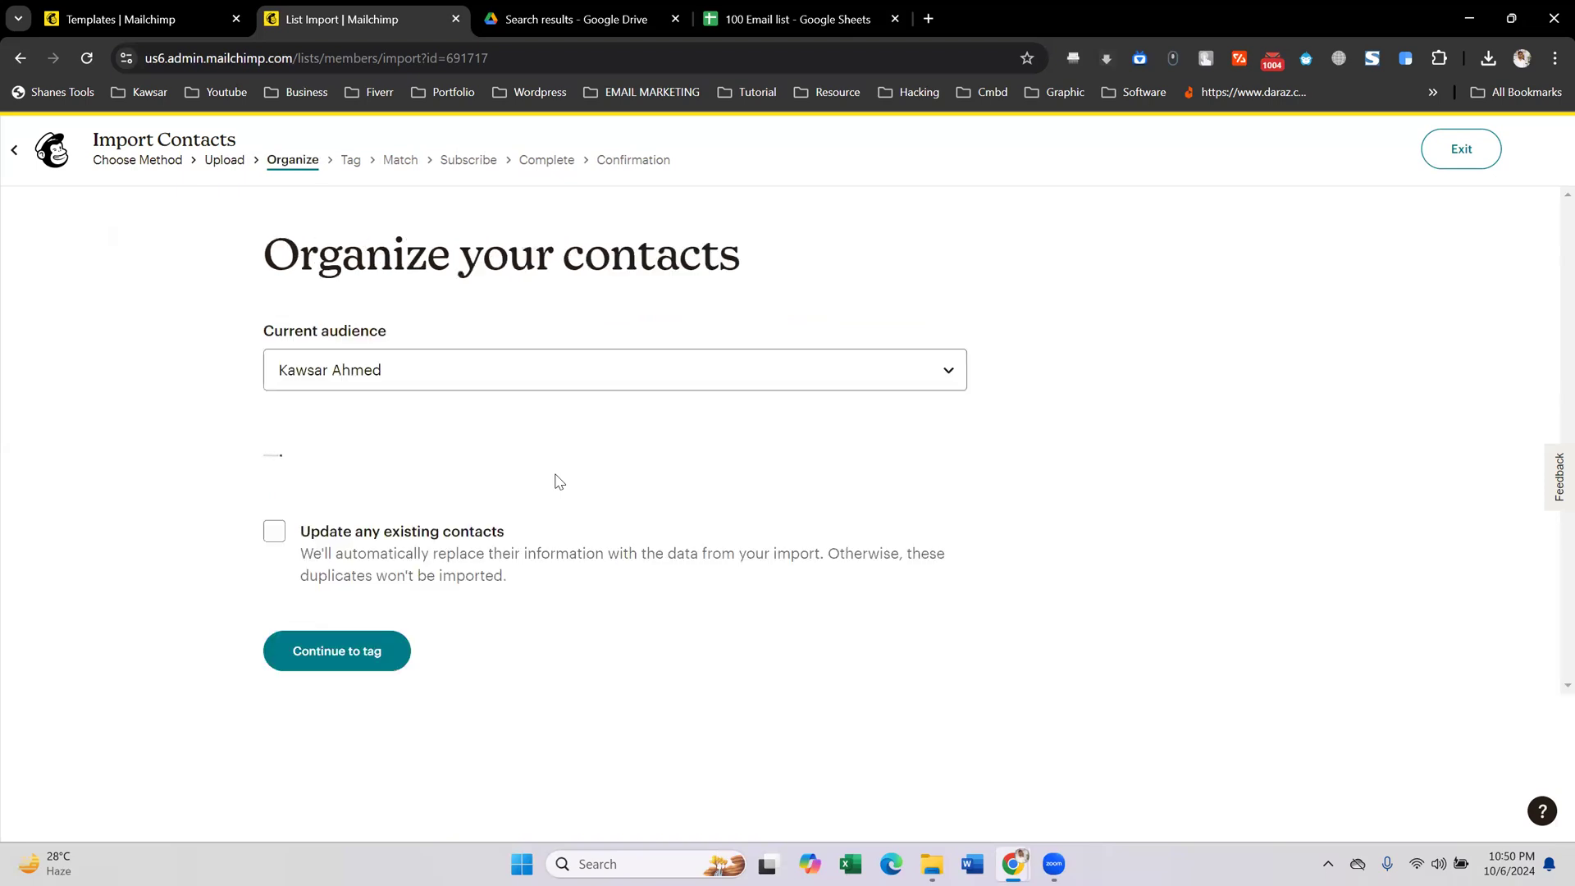
- Keep the current audience, enable updating of any existing contacts, and continue to tagging
click(354, 374)
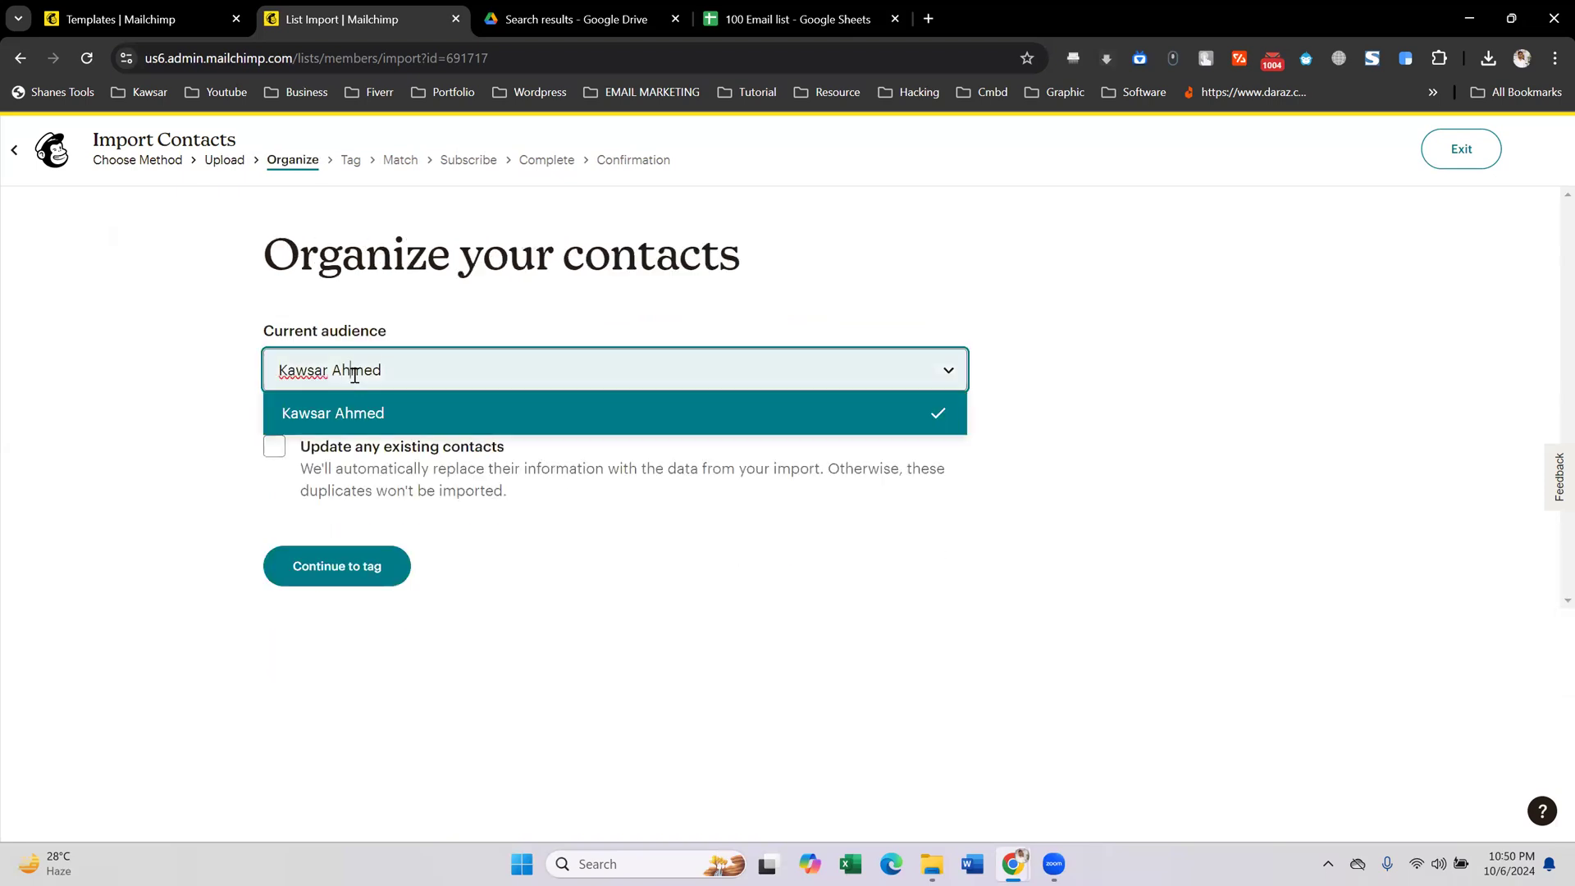
click(1271, 272)
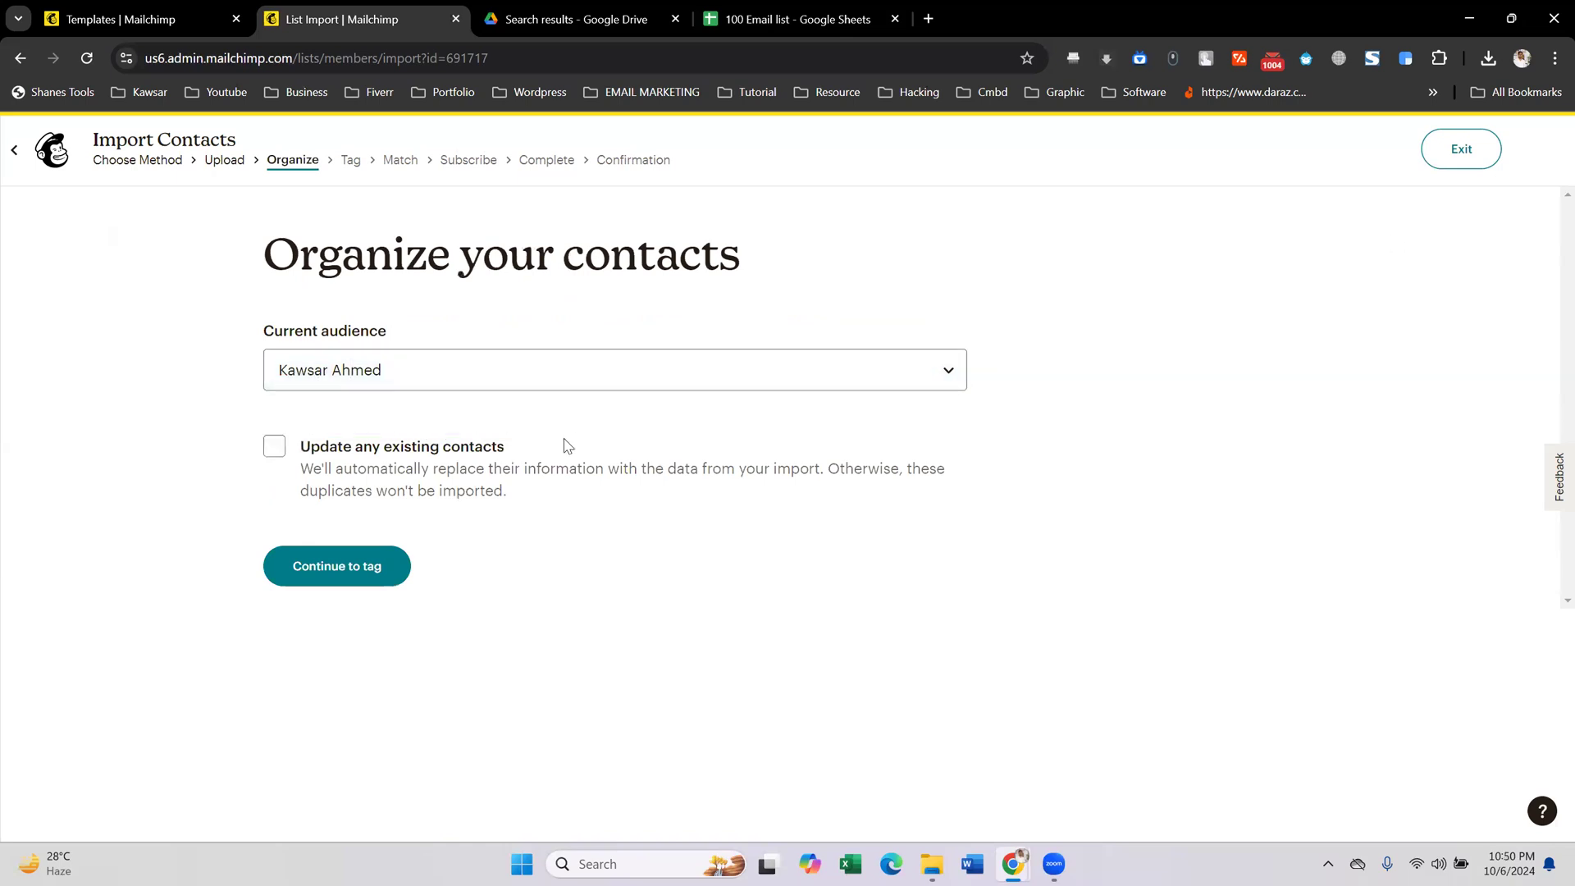
click(417, 384)
click(1245, 392)
click(274, 446)
click(332, 568)
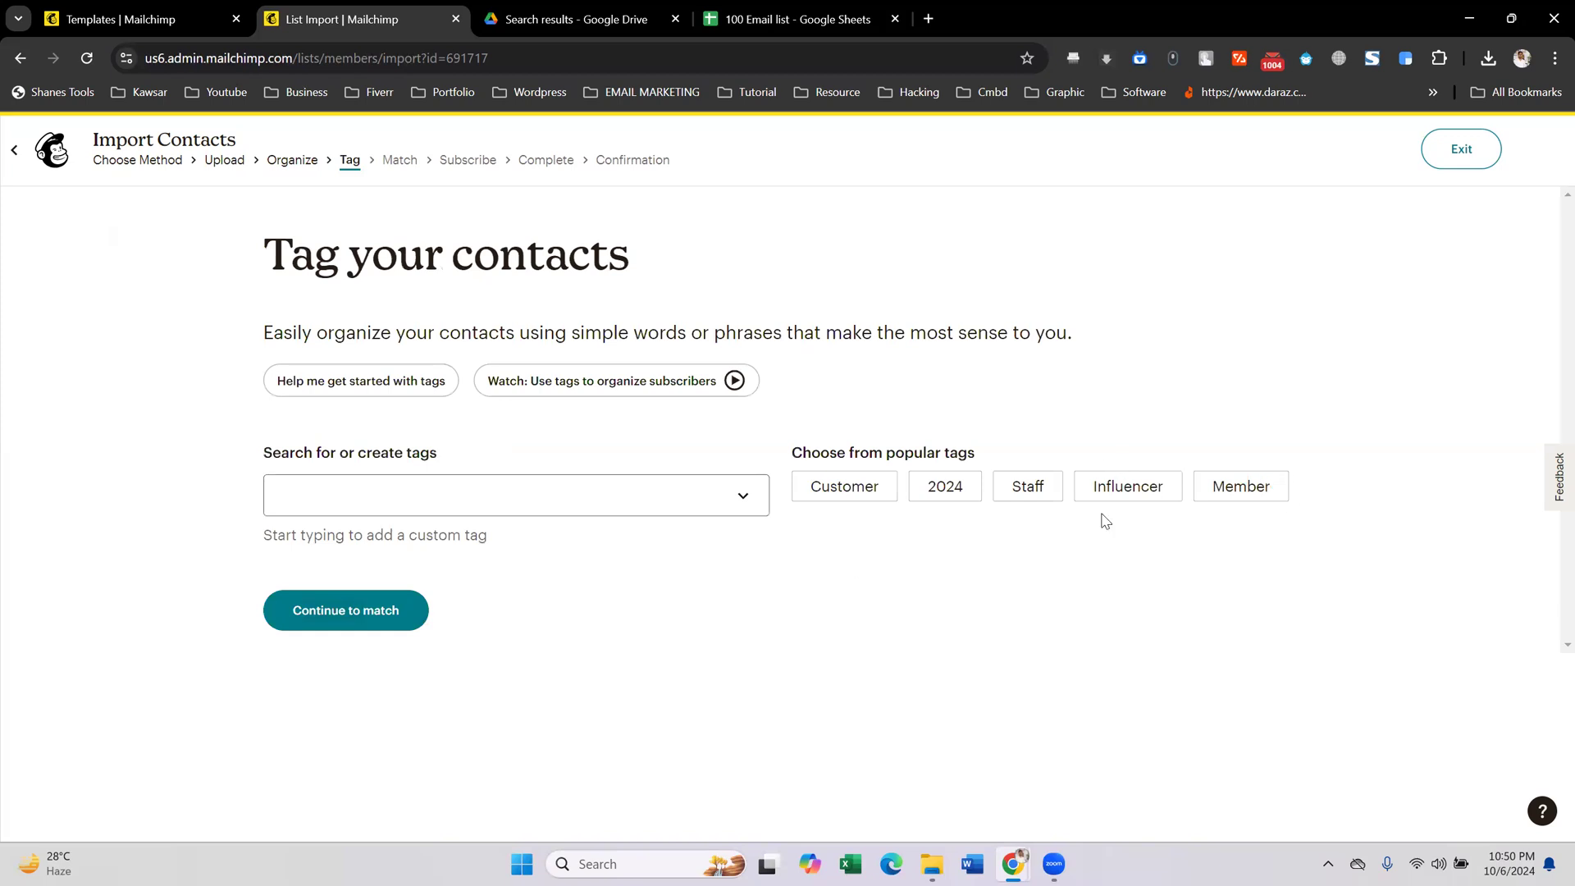
- Create the tag lead274 for the imported contacts and continue to column matching
click(580, 492)
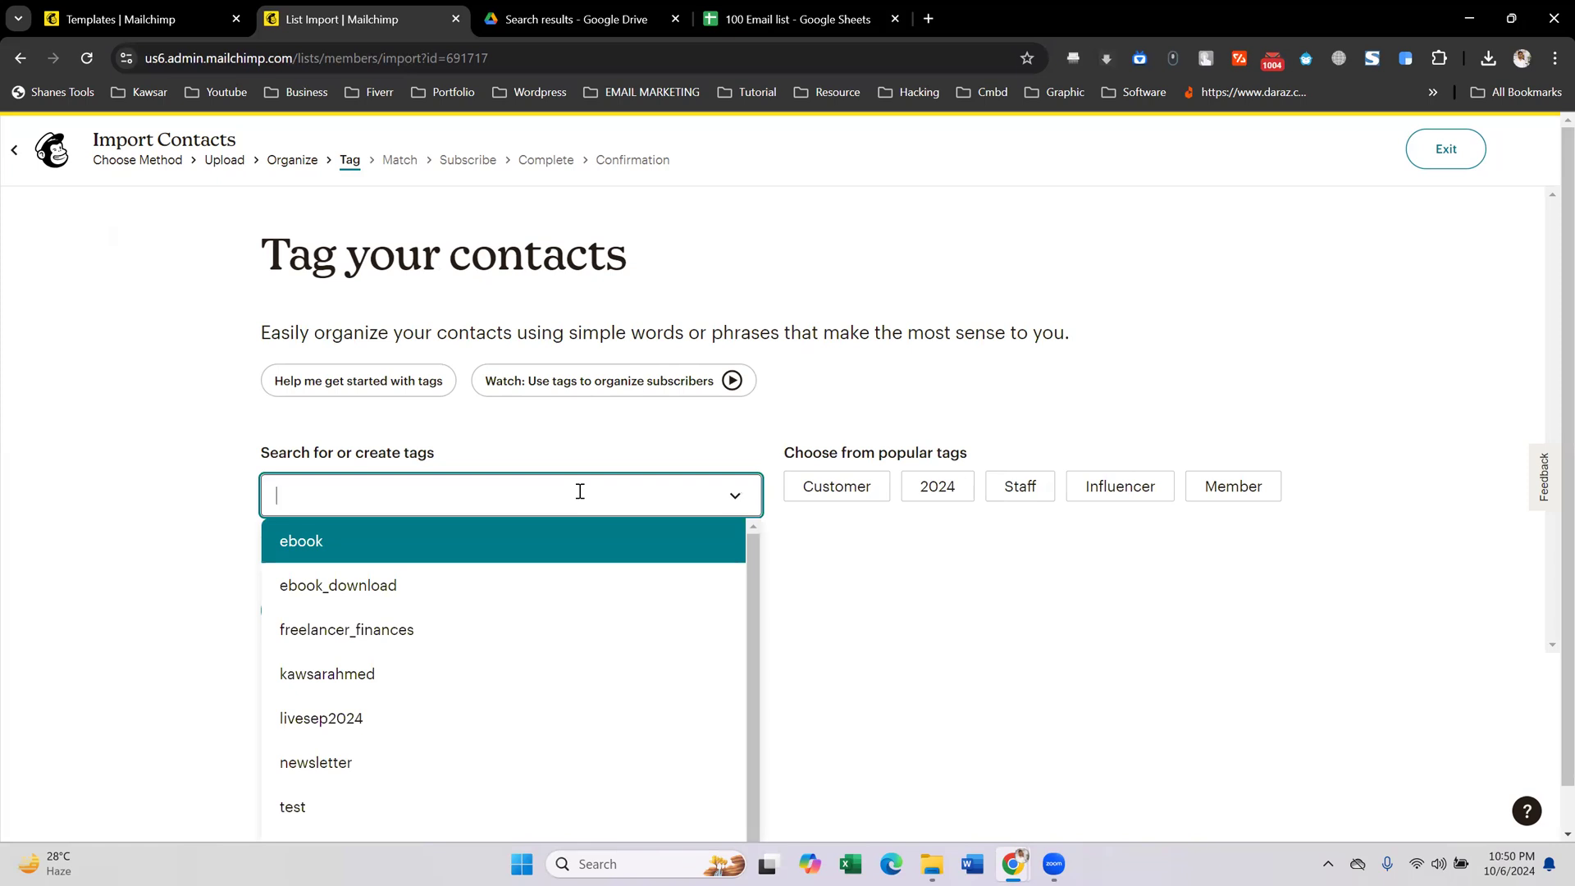
text(lea)
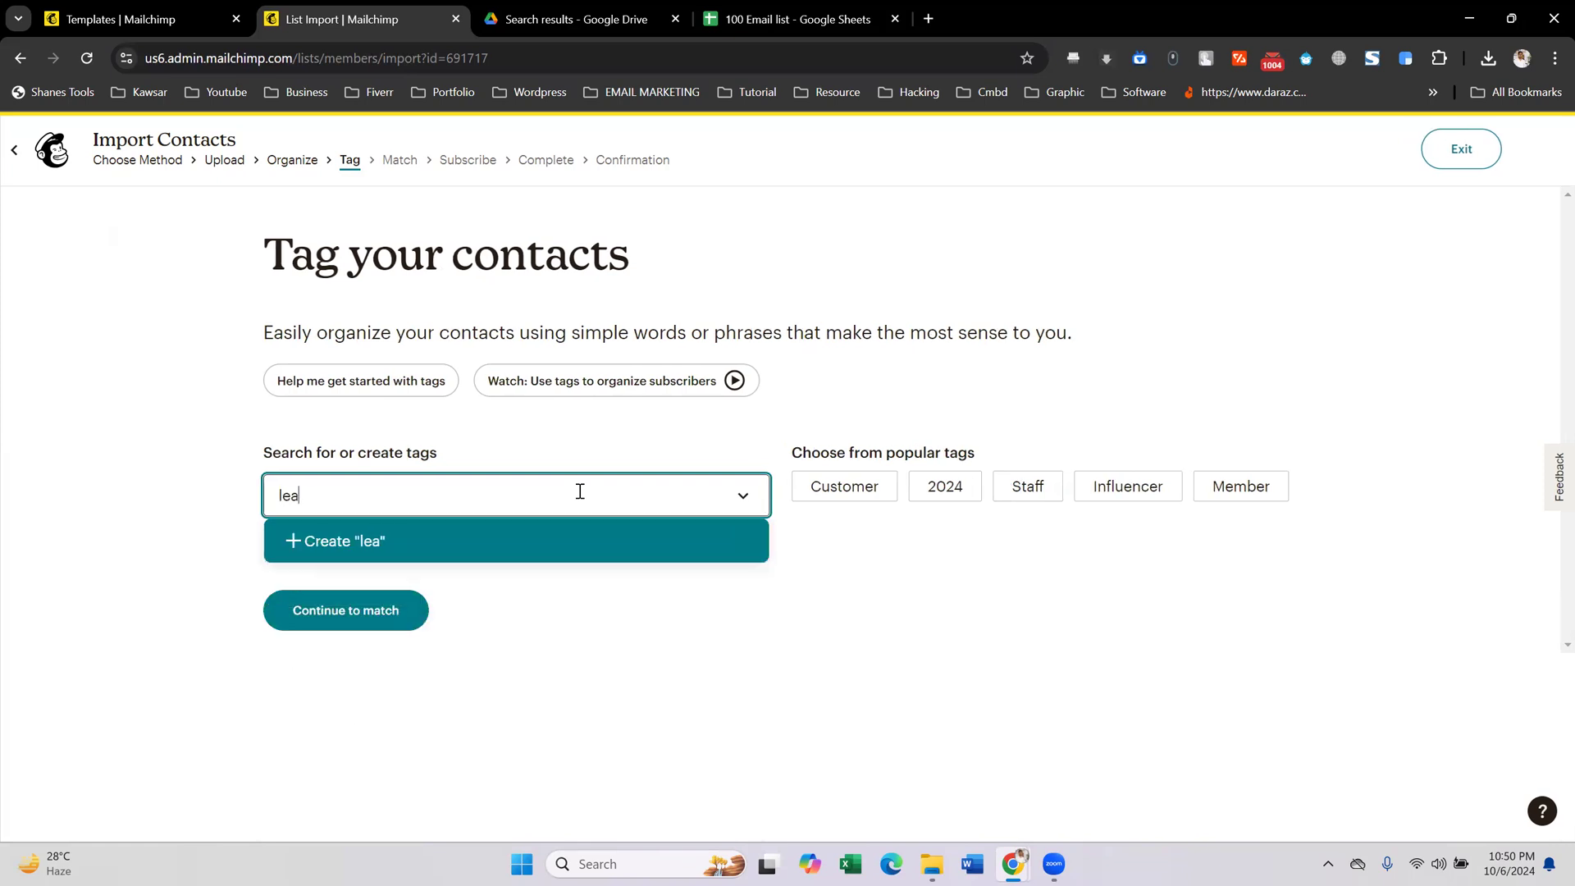
text(d274)
click(521, 544)
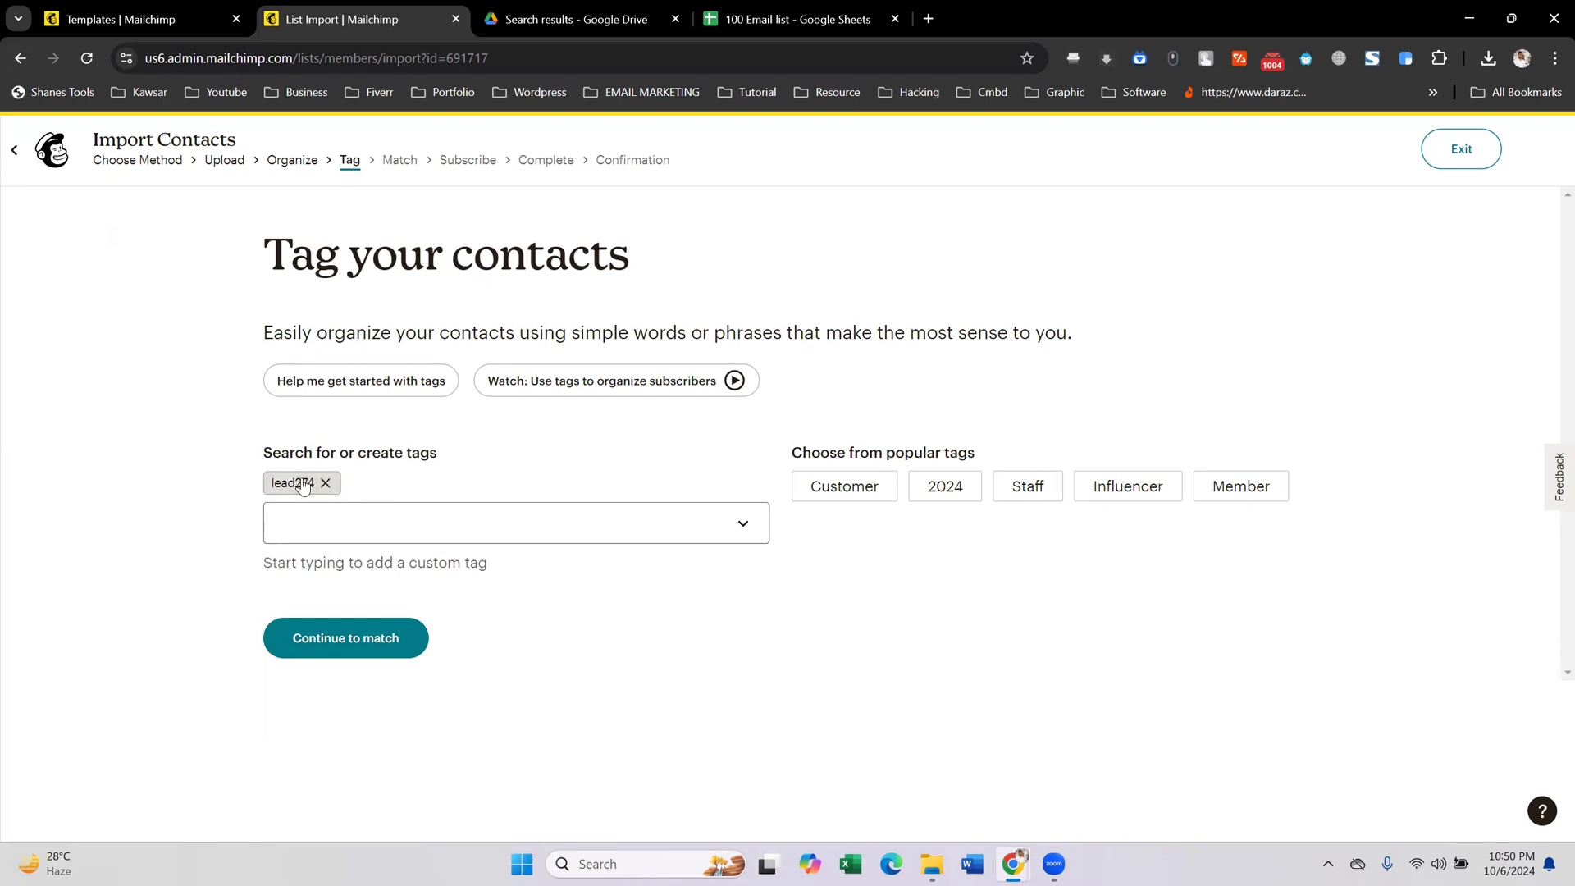
click(366, 642)
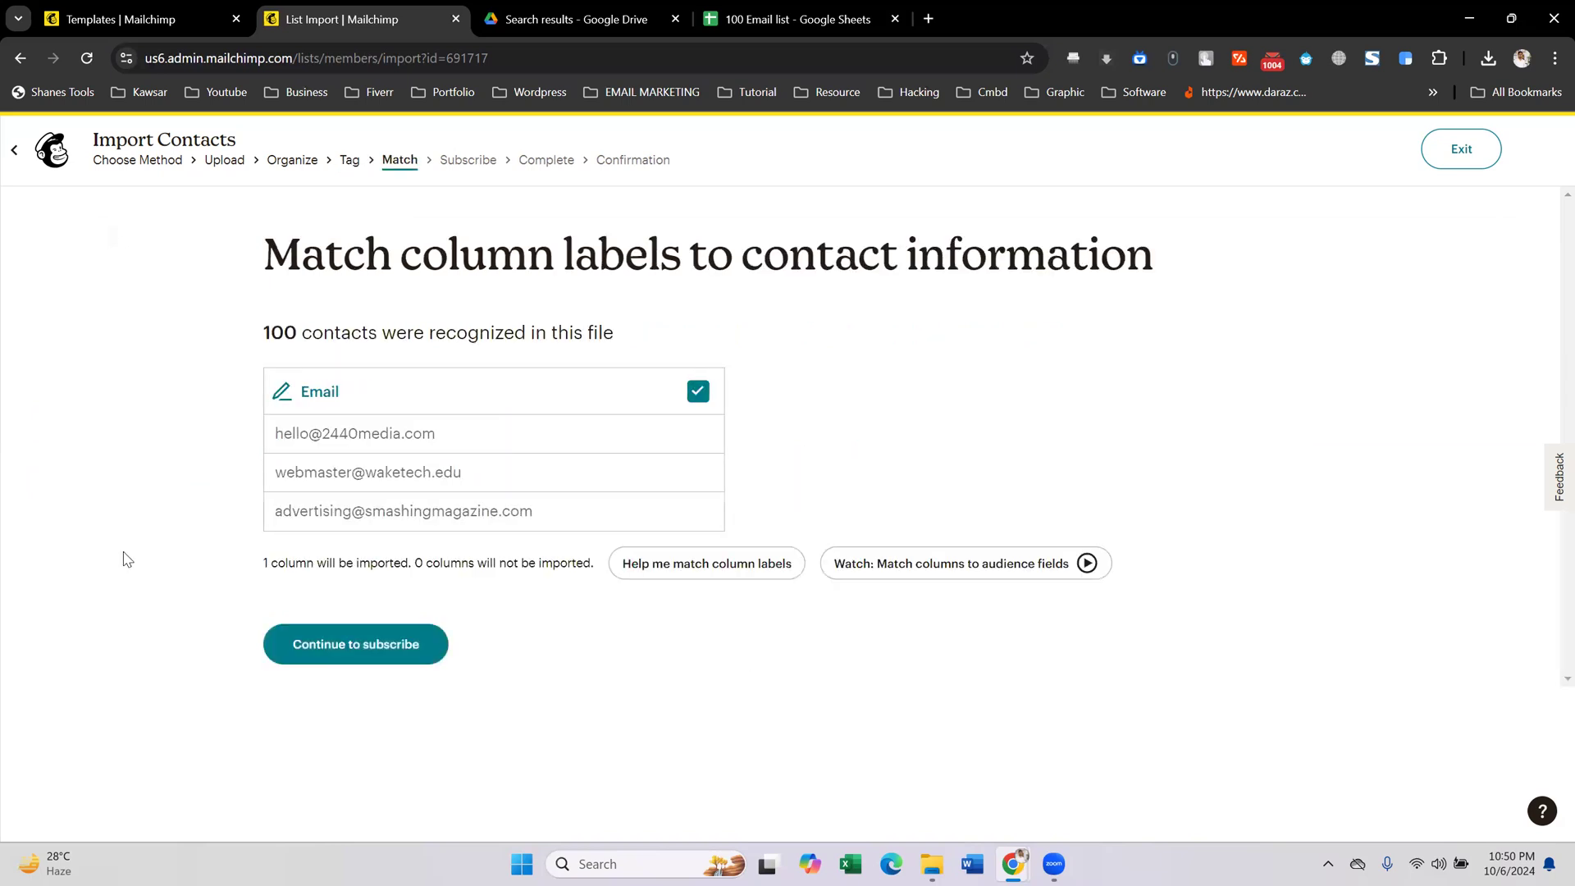
- Accept the Email column match for the imported file and continue to the subscription settings
drag(301, 340, 263, 336)
click(457, 326)
click(377, 659)
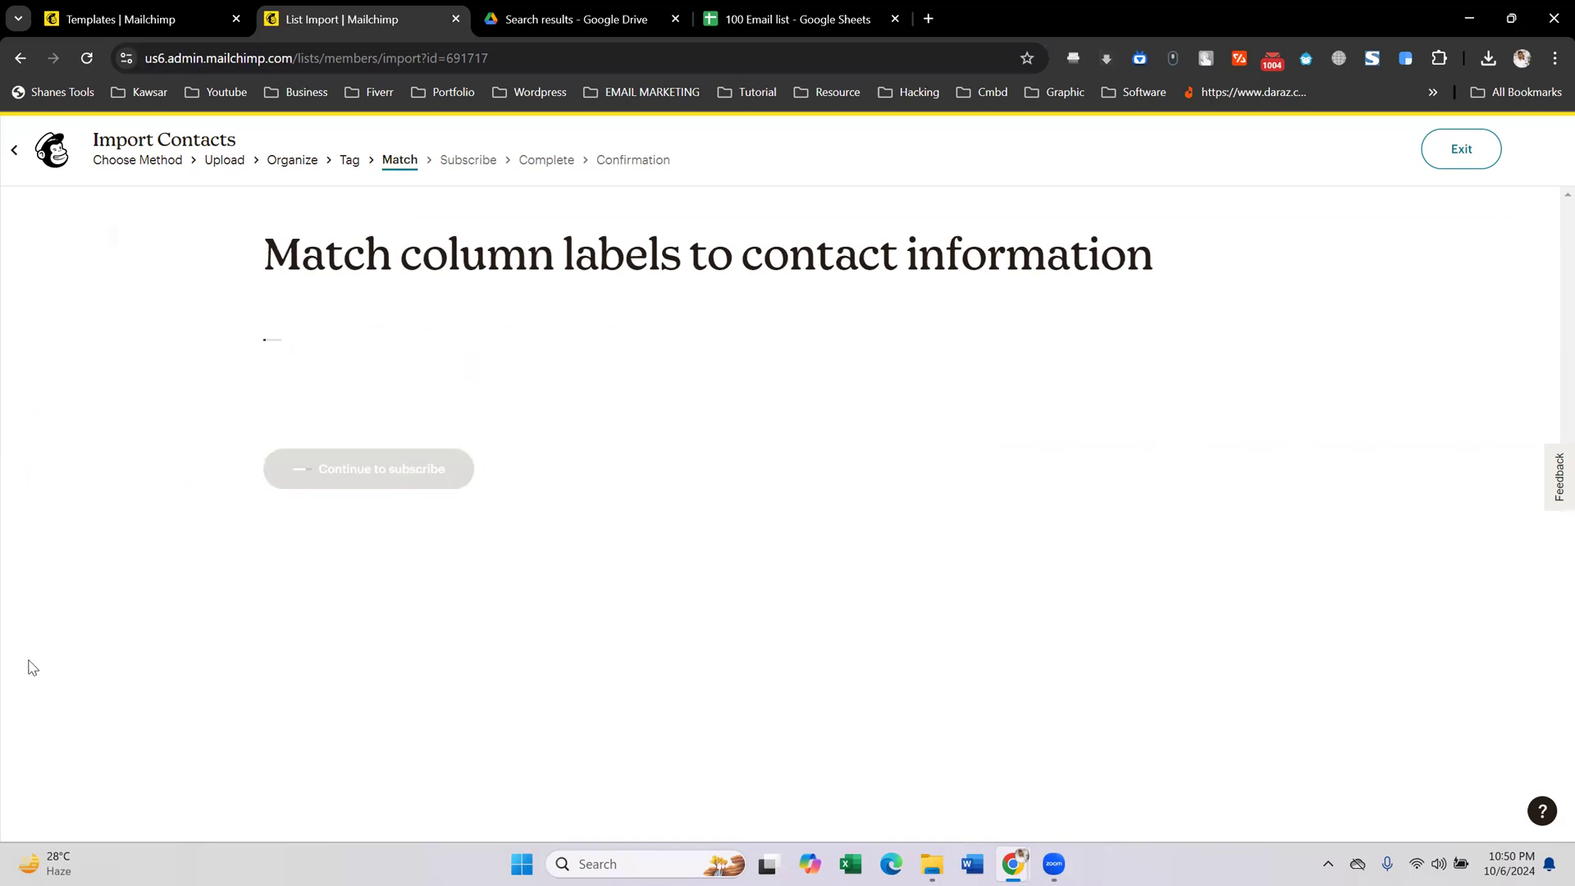
- Set the contacts' email marketing status to Subscribed, then finalize and complete the import
click(626, 430)
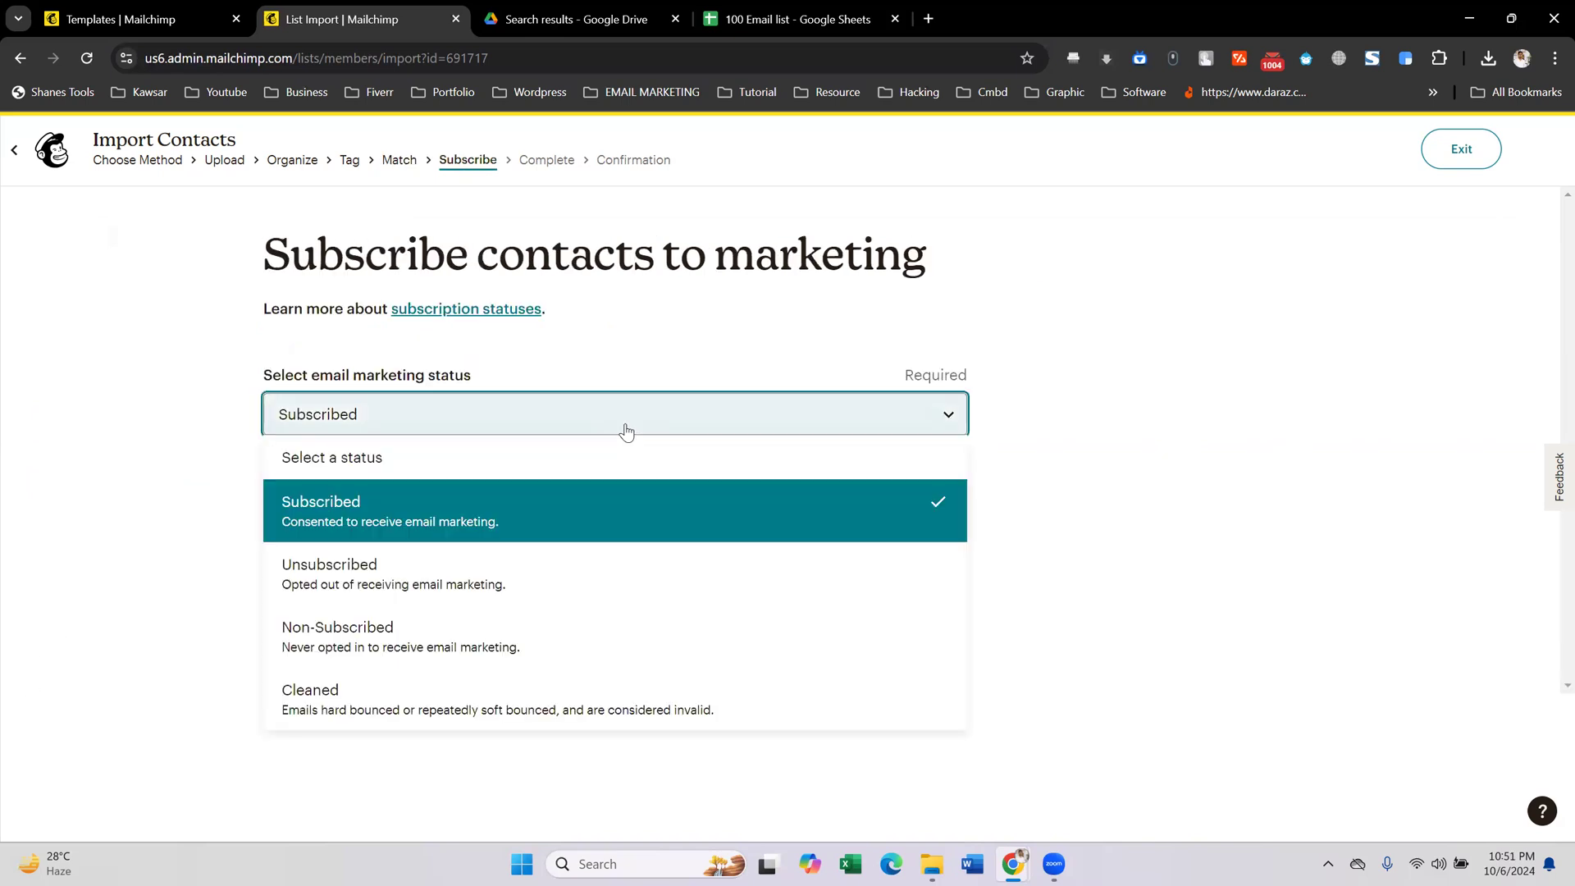
click(533, 511)
click(380, 652)
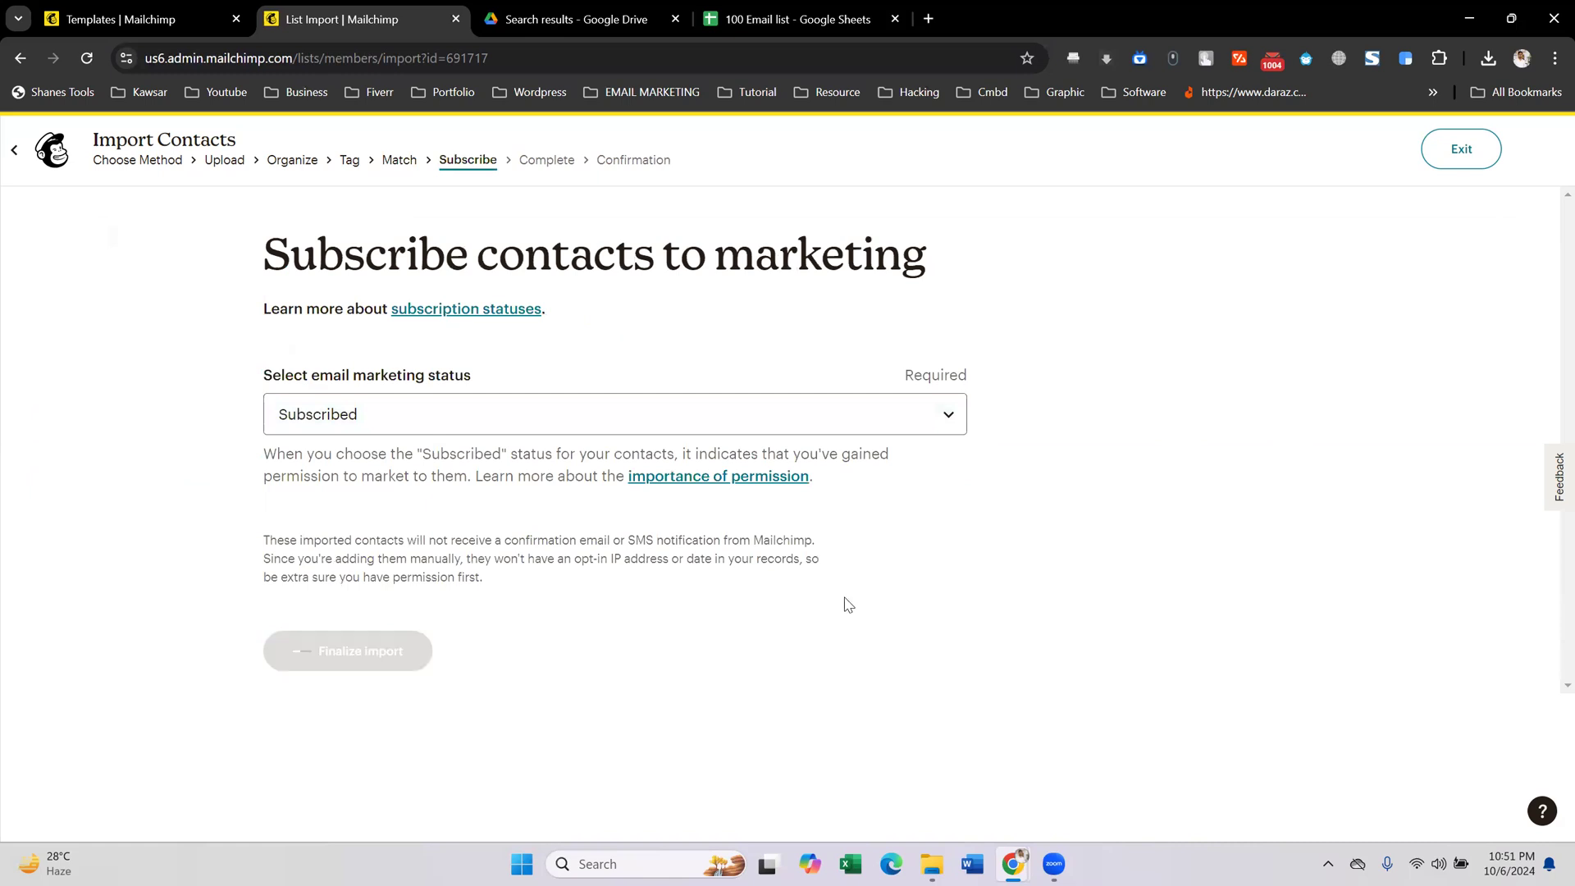
click(377, 640)
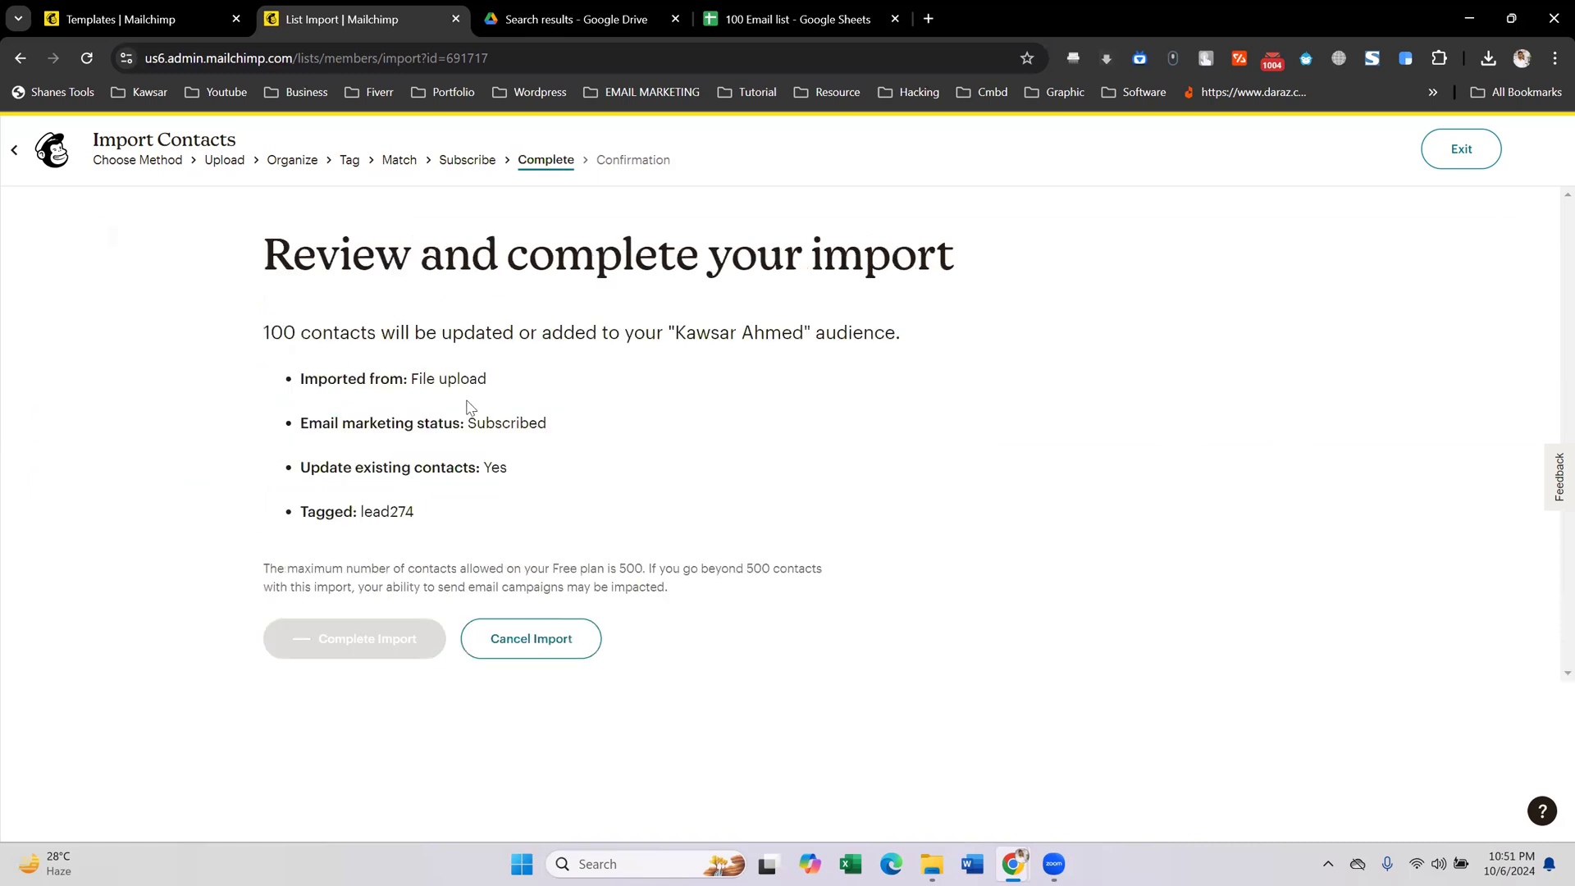
- Look over the audience dashboard and read the Mailchimp import notification in Checker Plus for Gmail
click(429, 435)
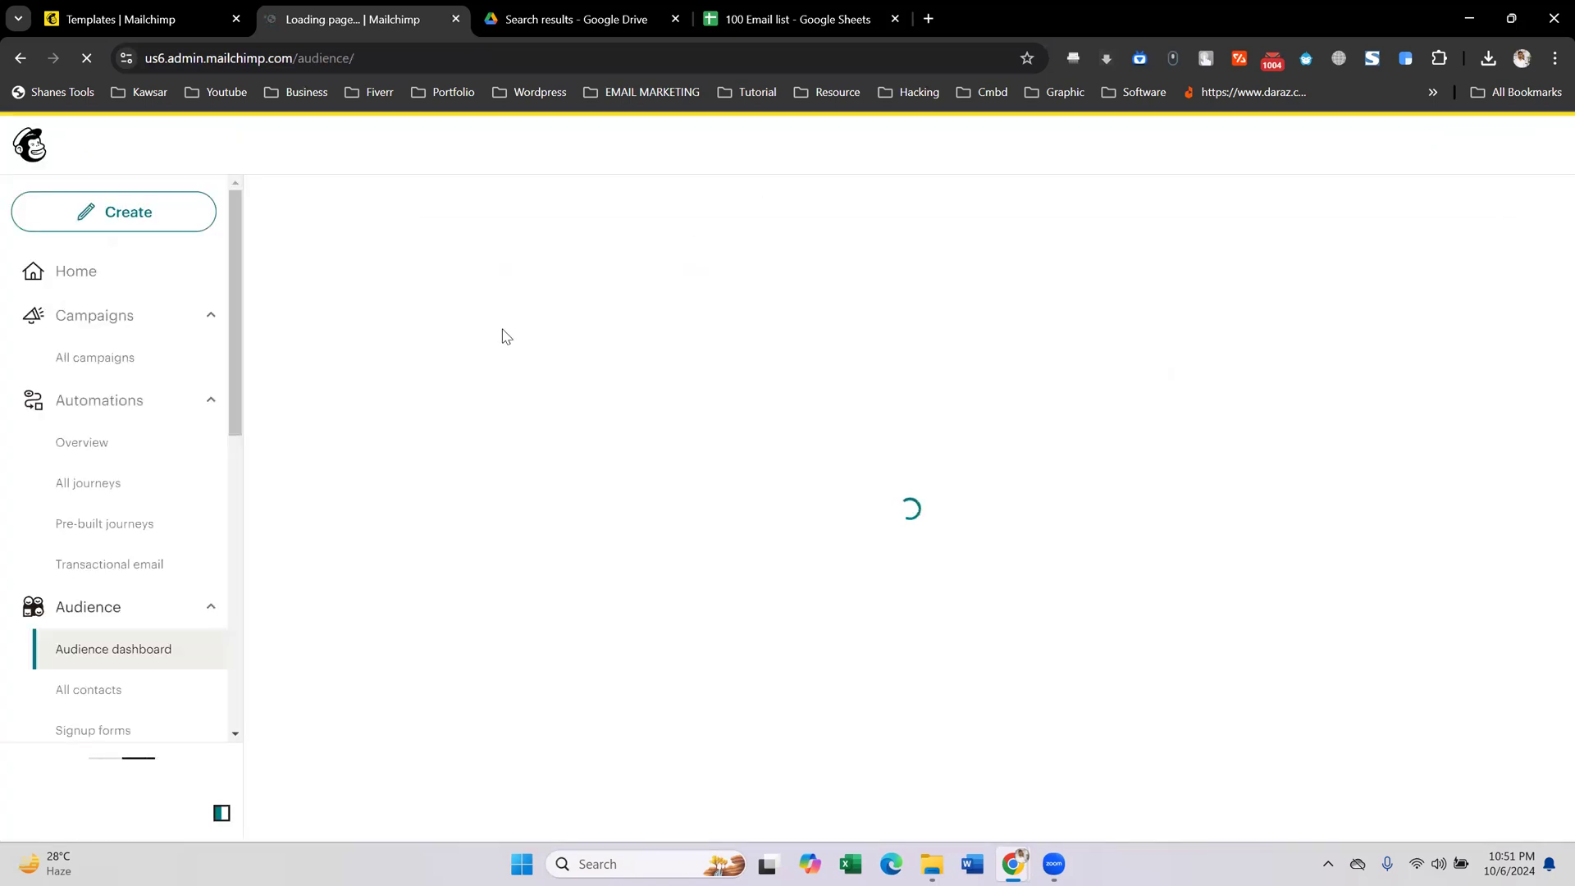
scroll(652, 379, down, 5)
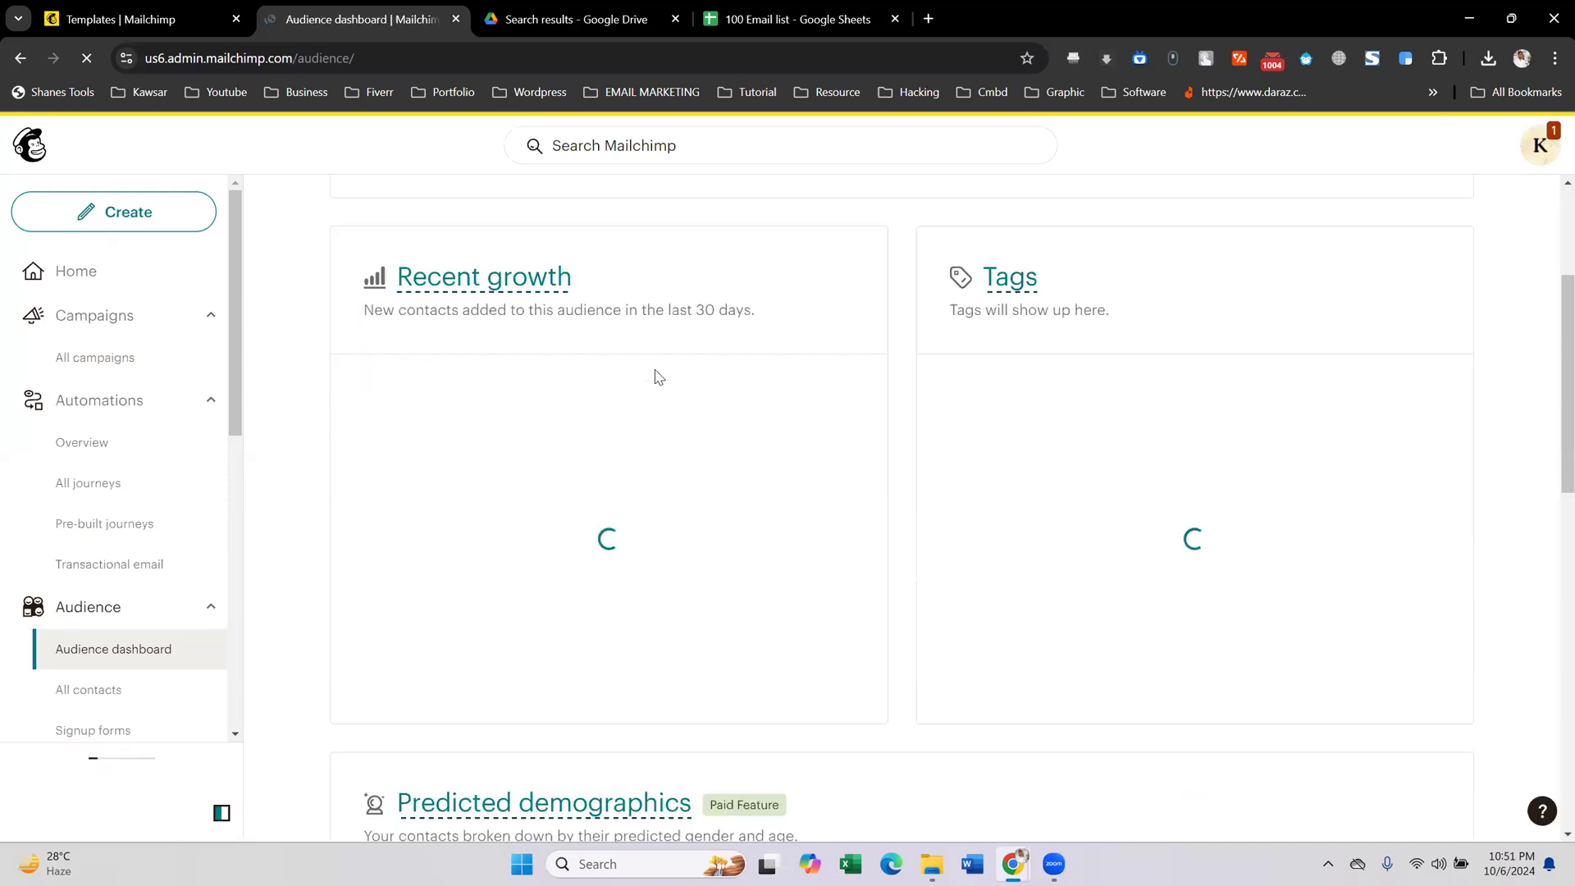
scroll(656, 377, up, 5)
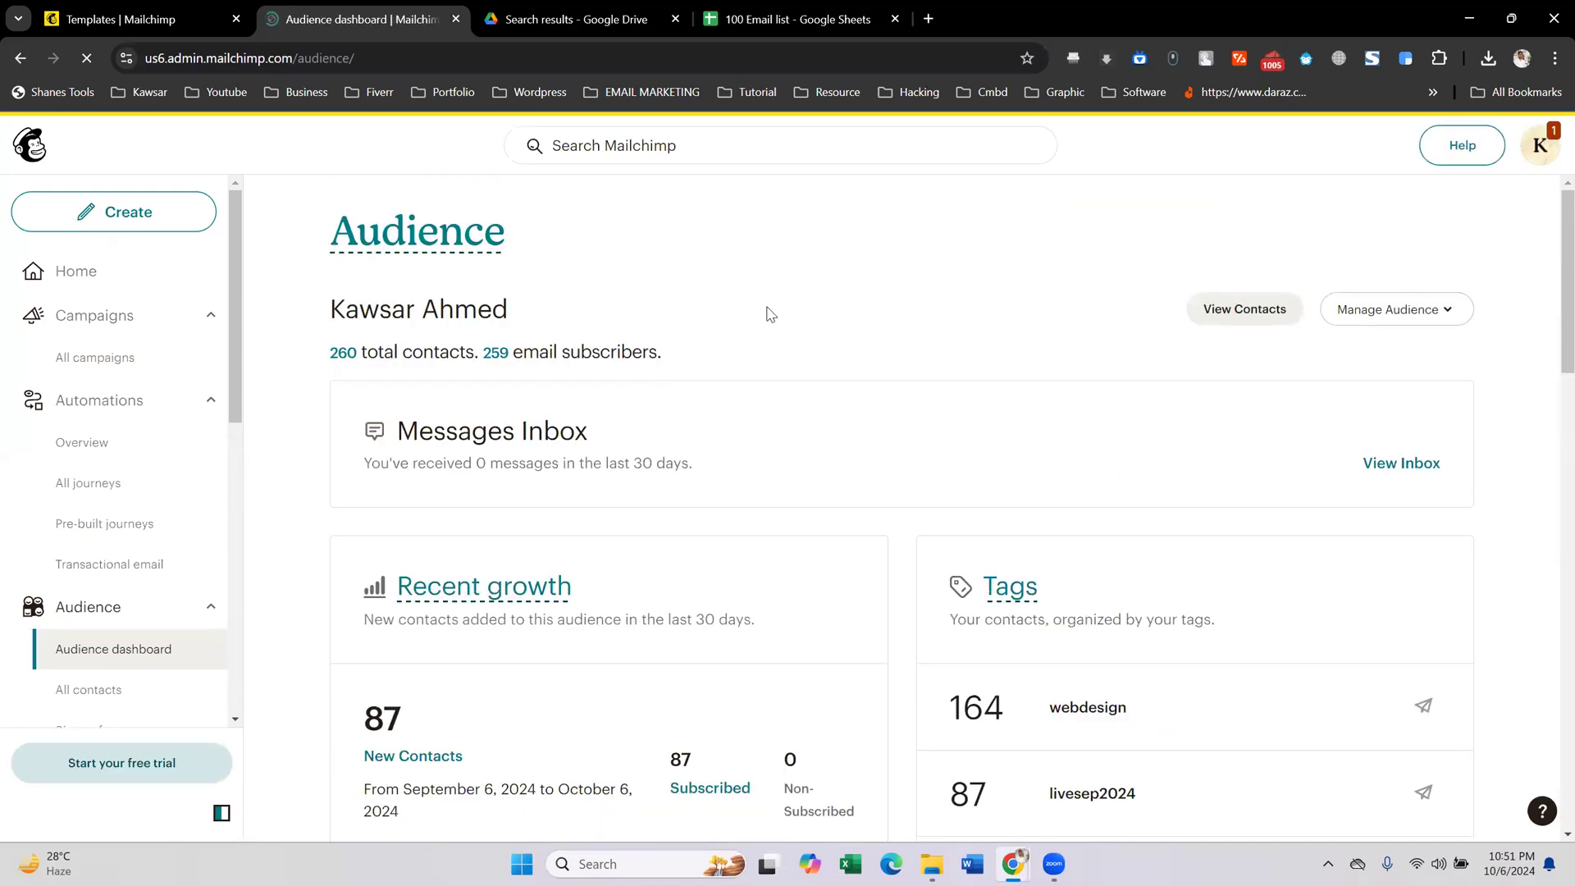
click(1272, 59)
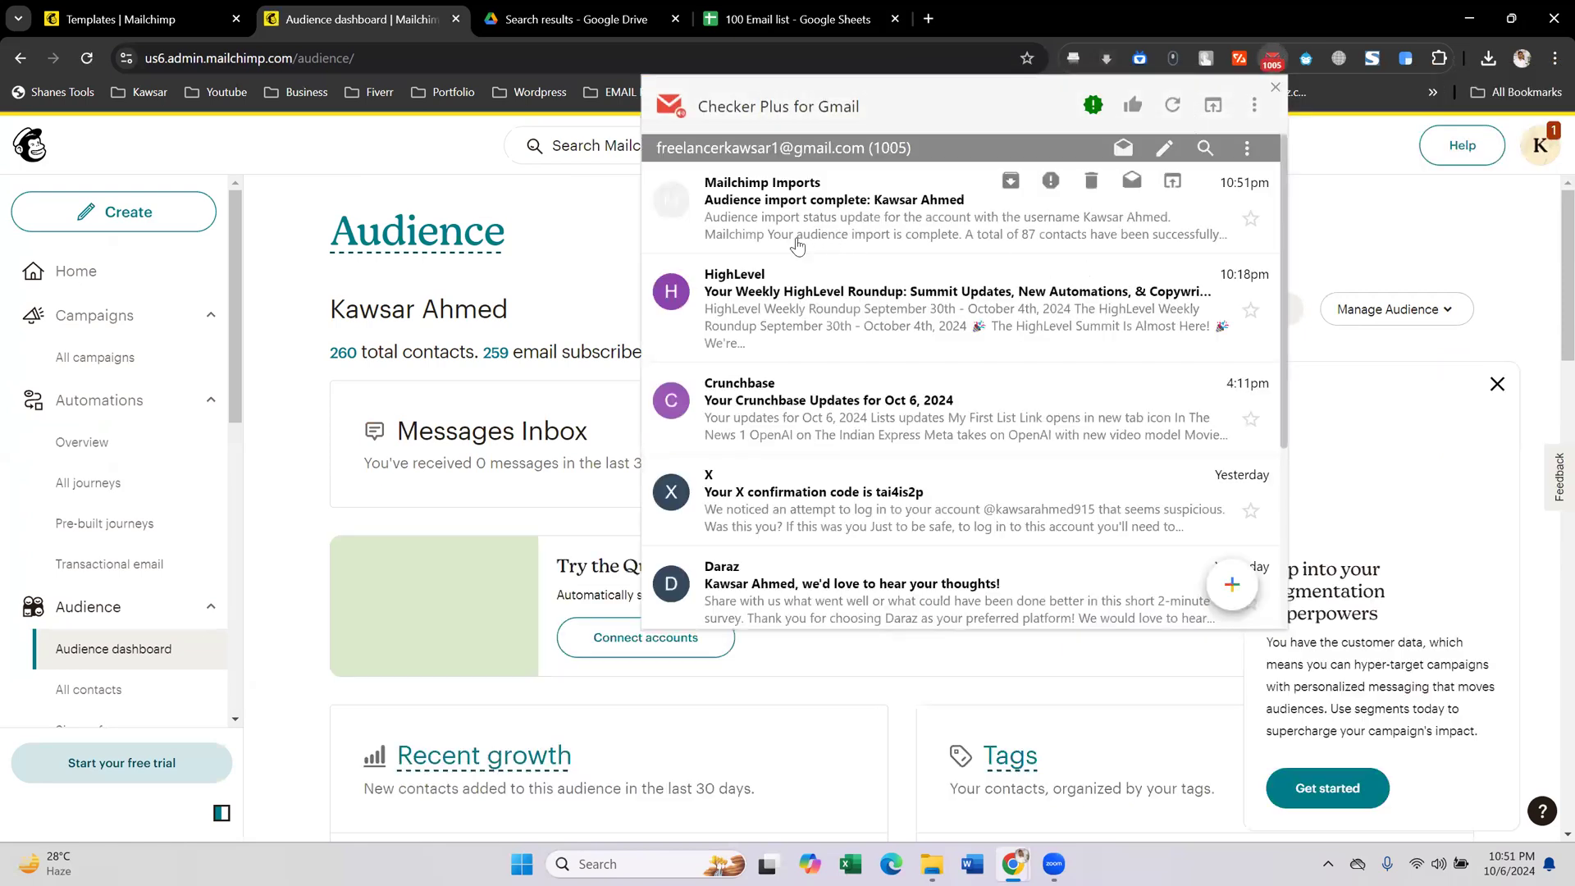
click(834, 220)
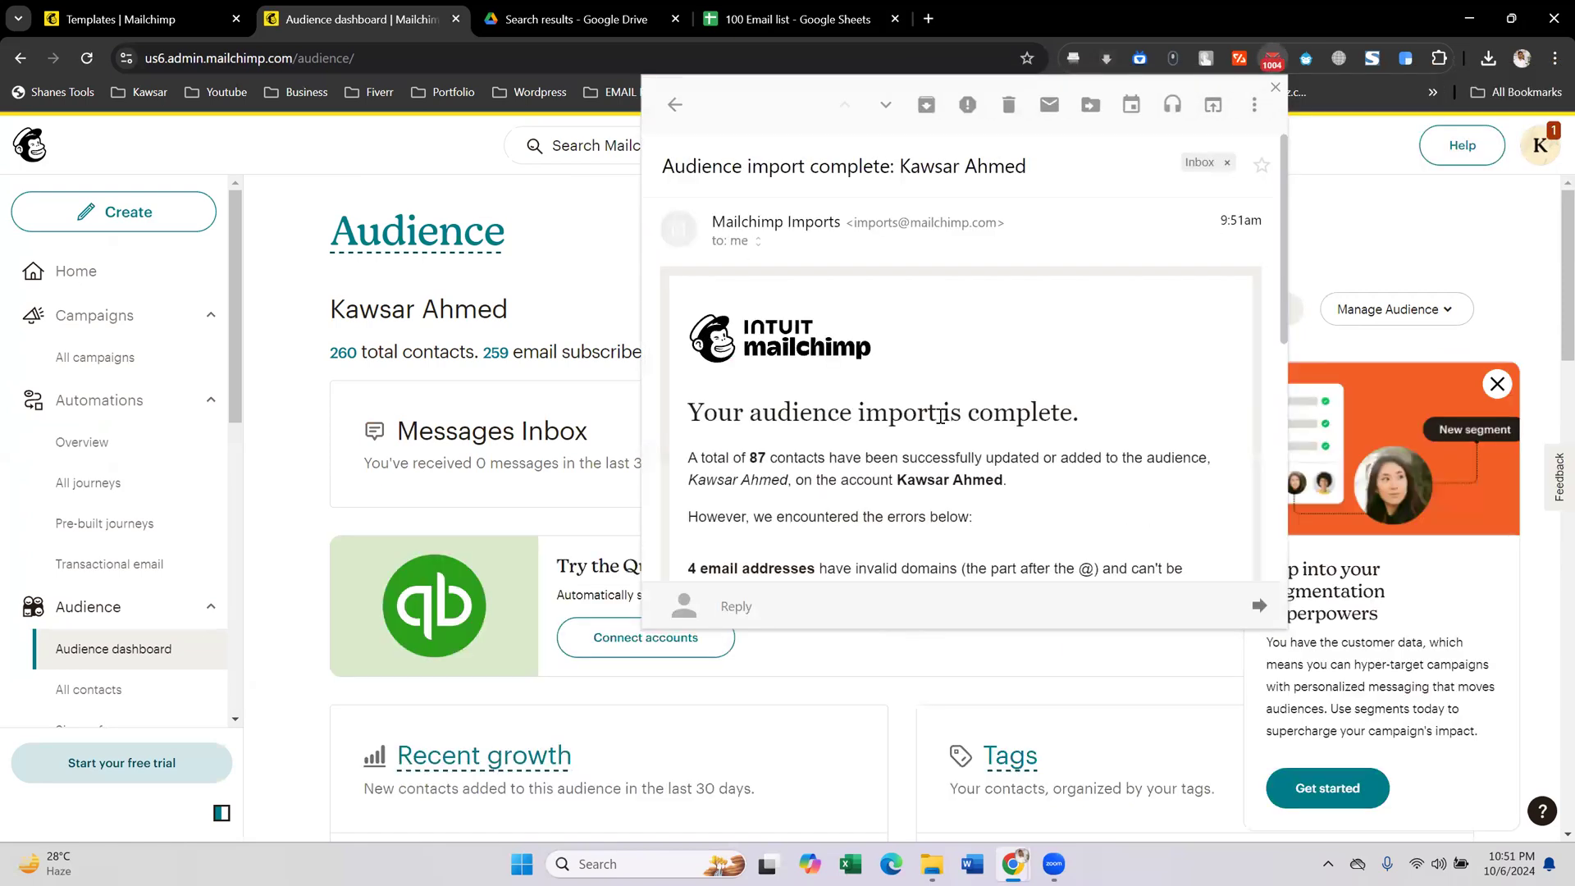
scroll(984, 423, down, 5)
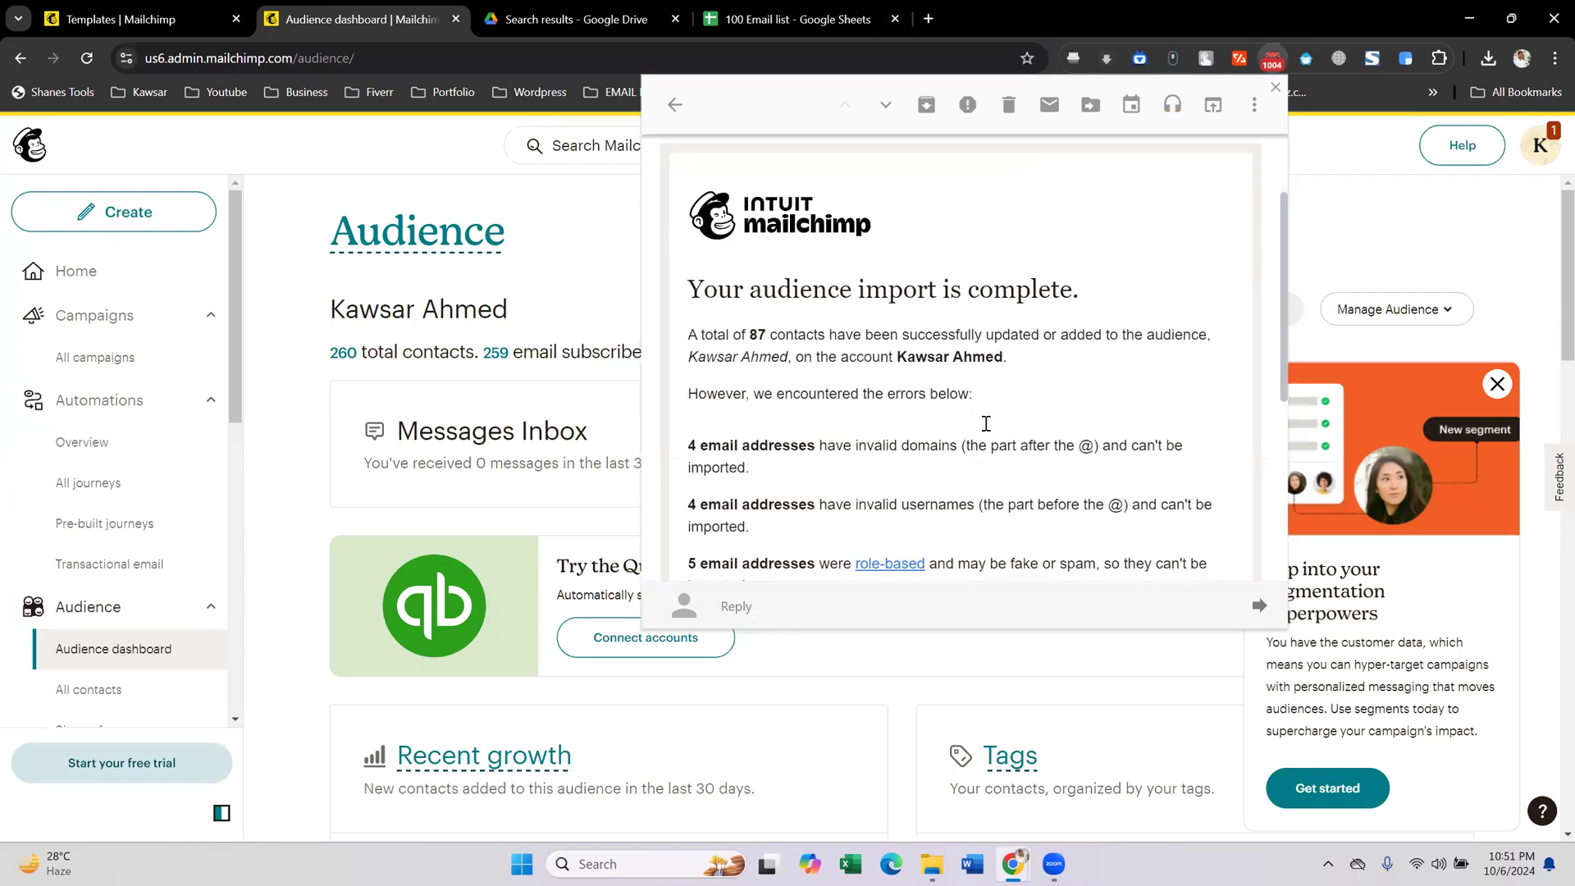
scroll(725, 381, up, 5)
click(572, 332)
scroll(632, 378, down, 8)
scroll(633, 376, up, 8)
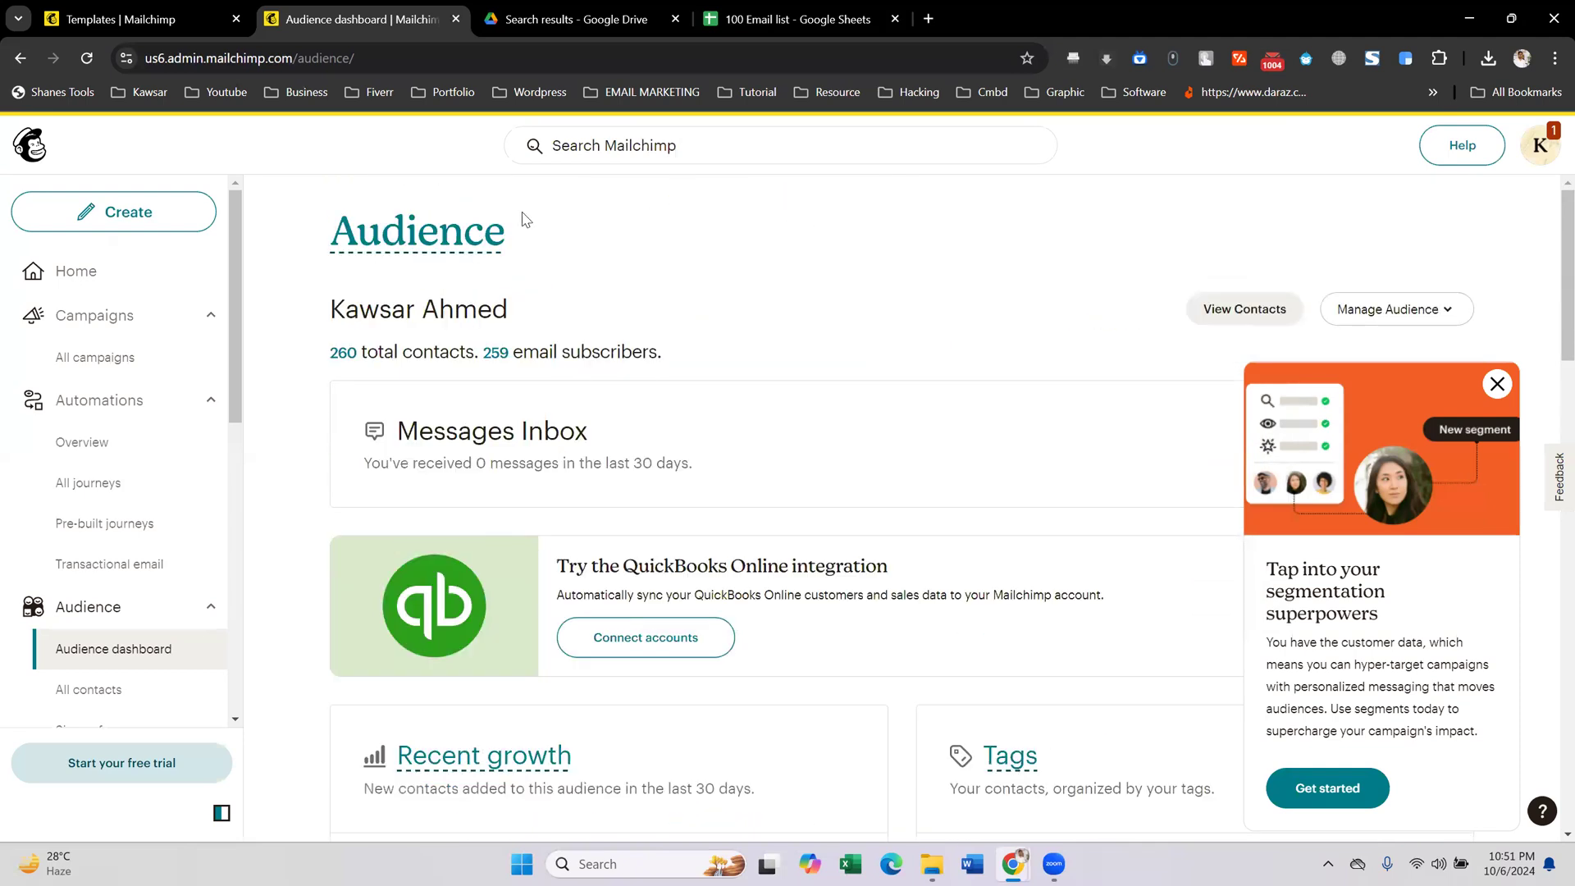
- Open the Untitled draft from all campaigns for editing and choose the lead274 tag as its recipients
click(102, 358)
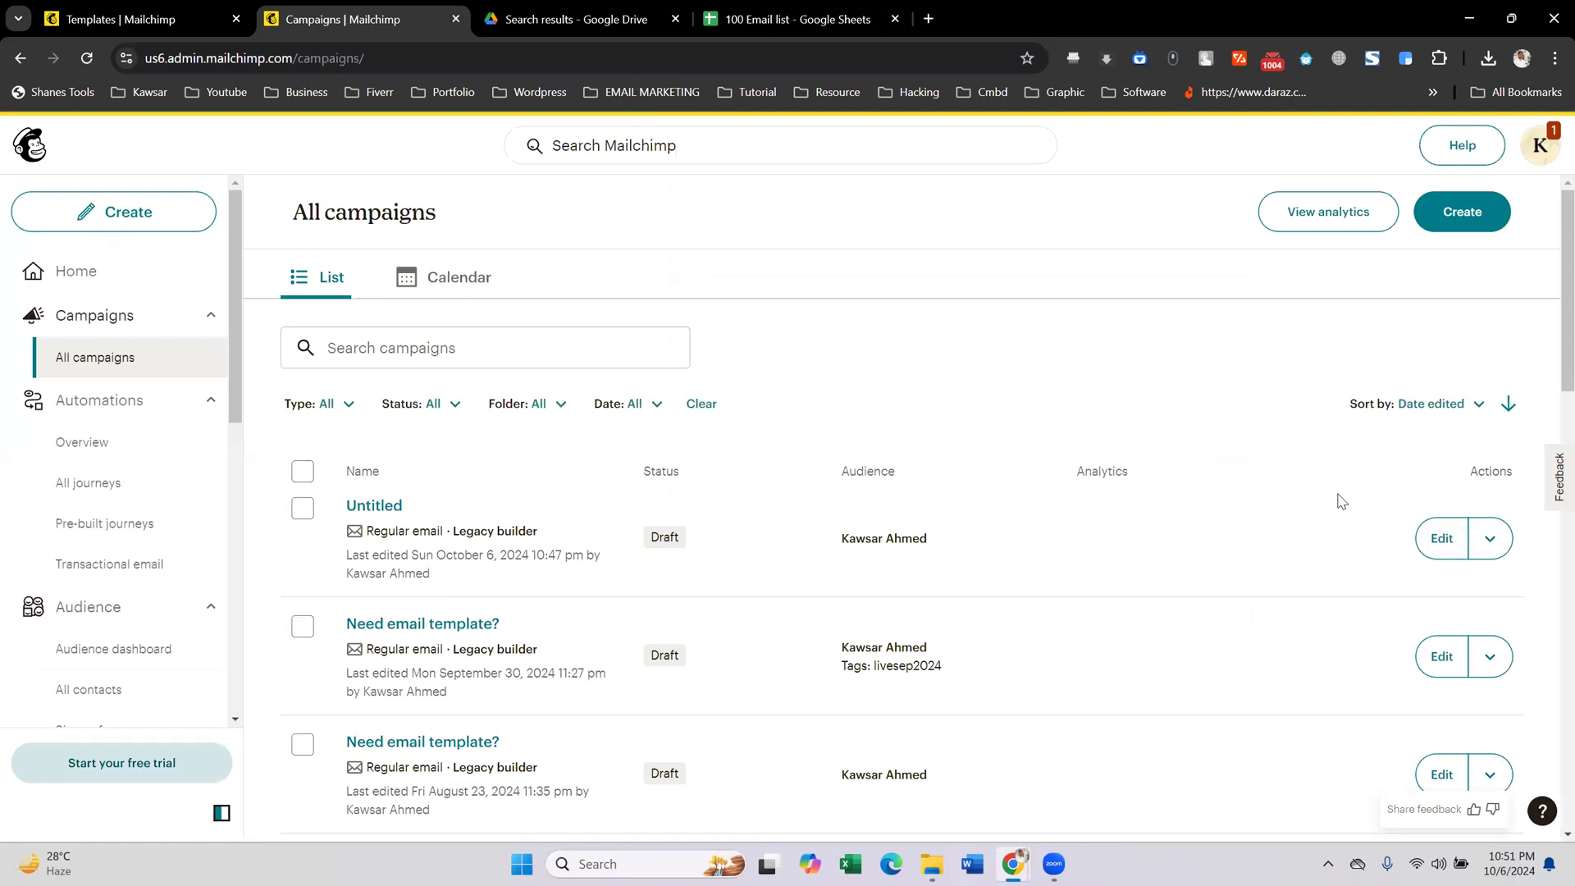
click(1441, 538)
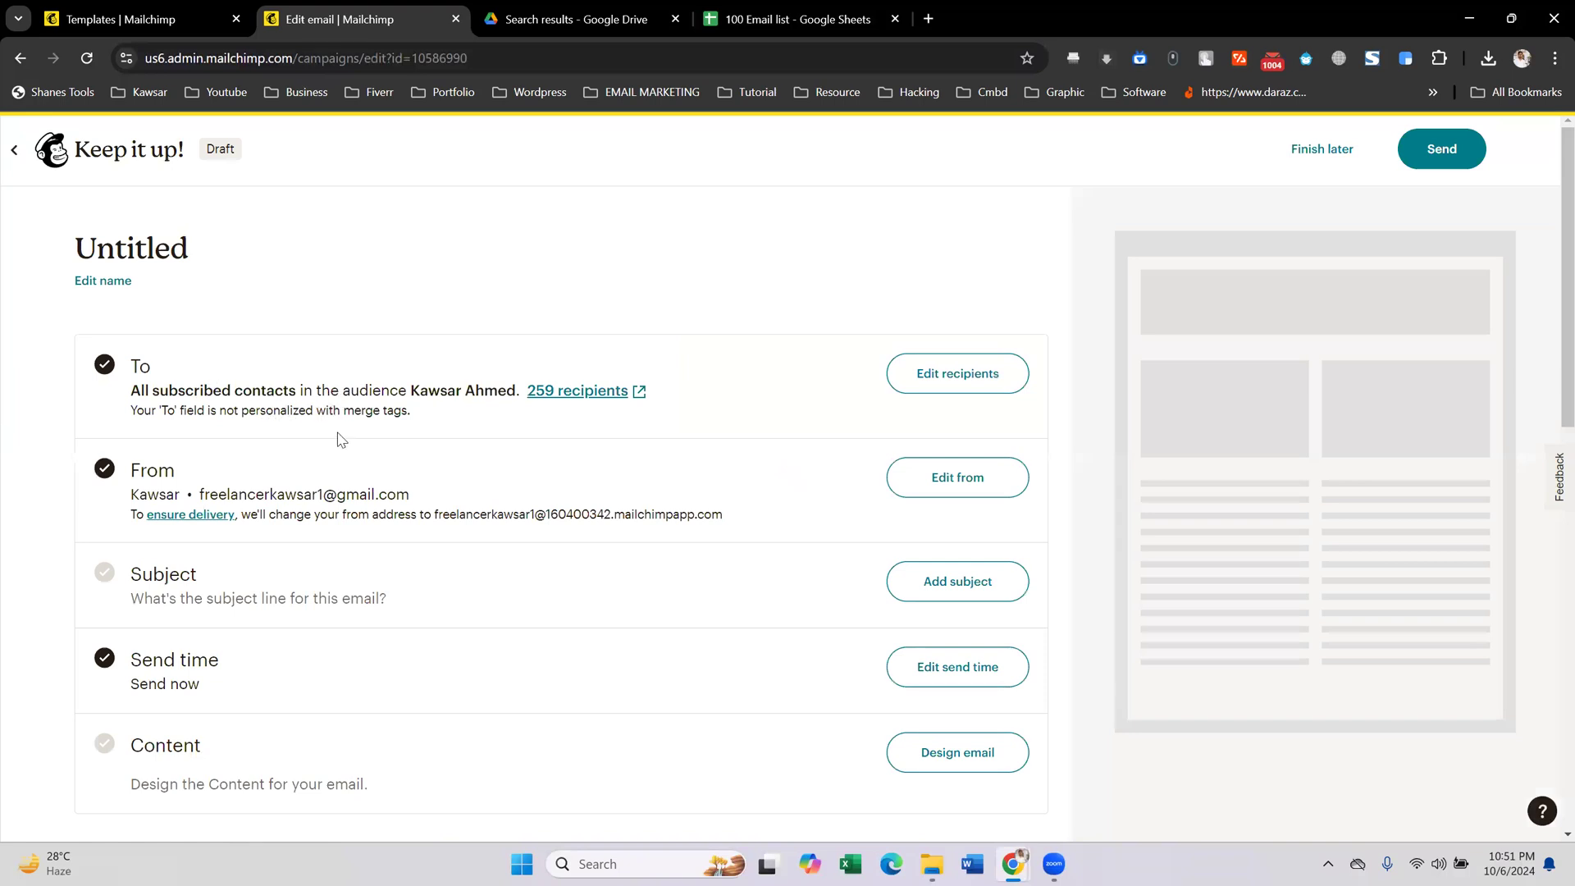
click(931, 379)
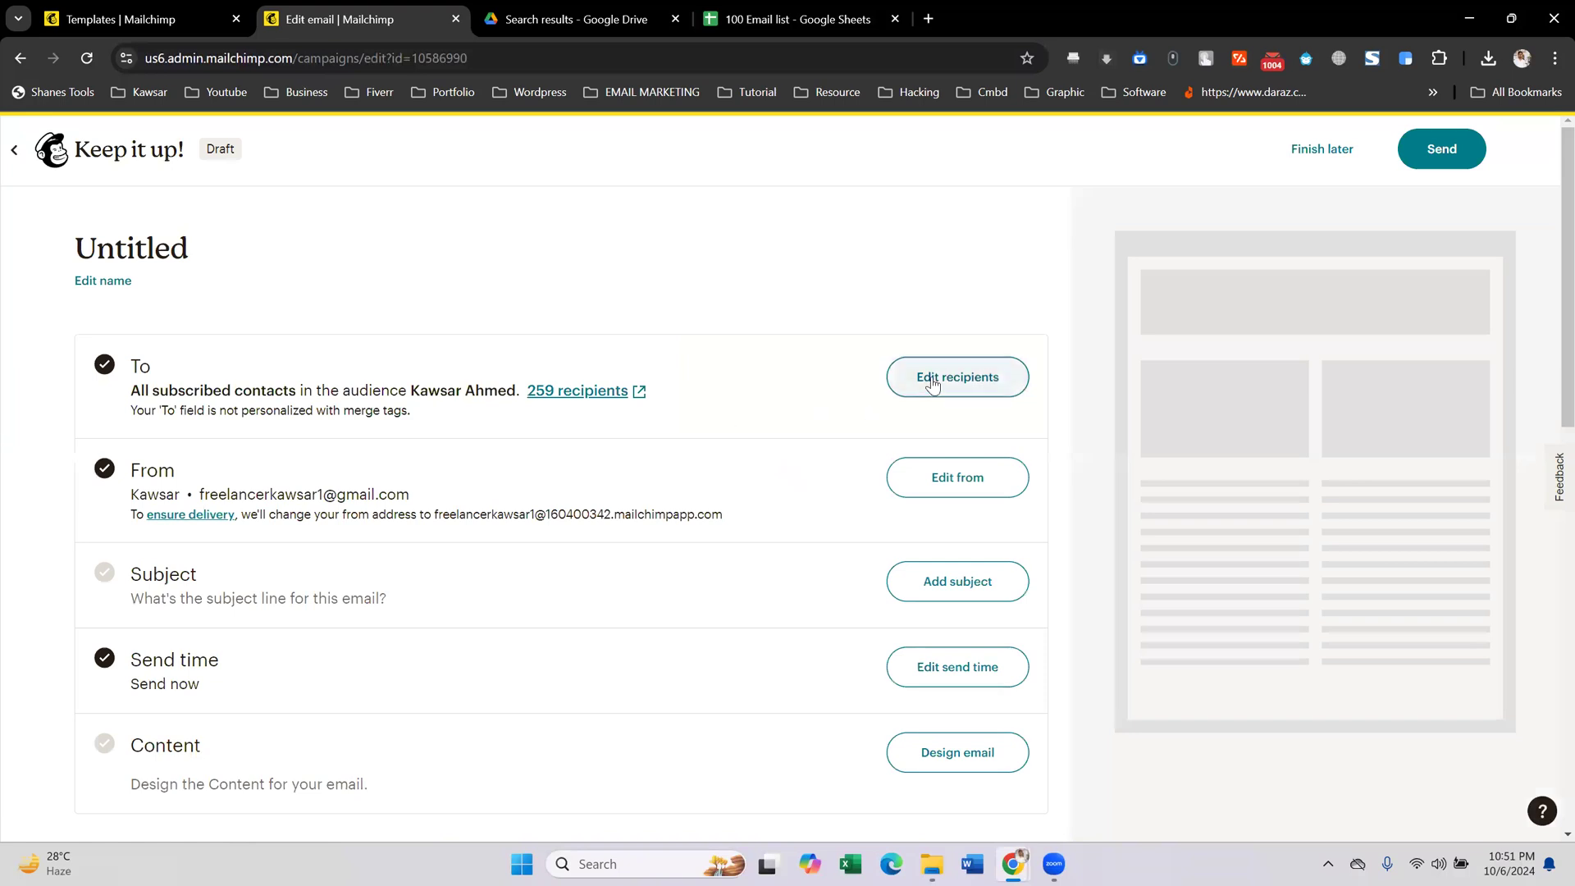
click(333, 503)
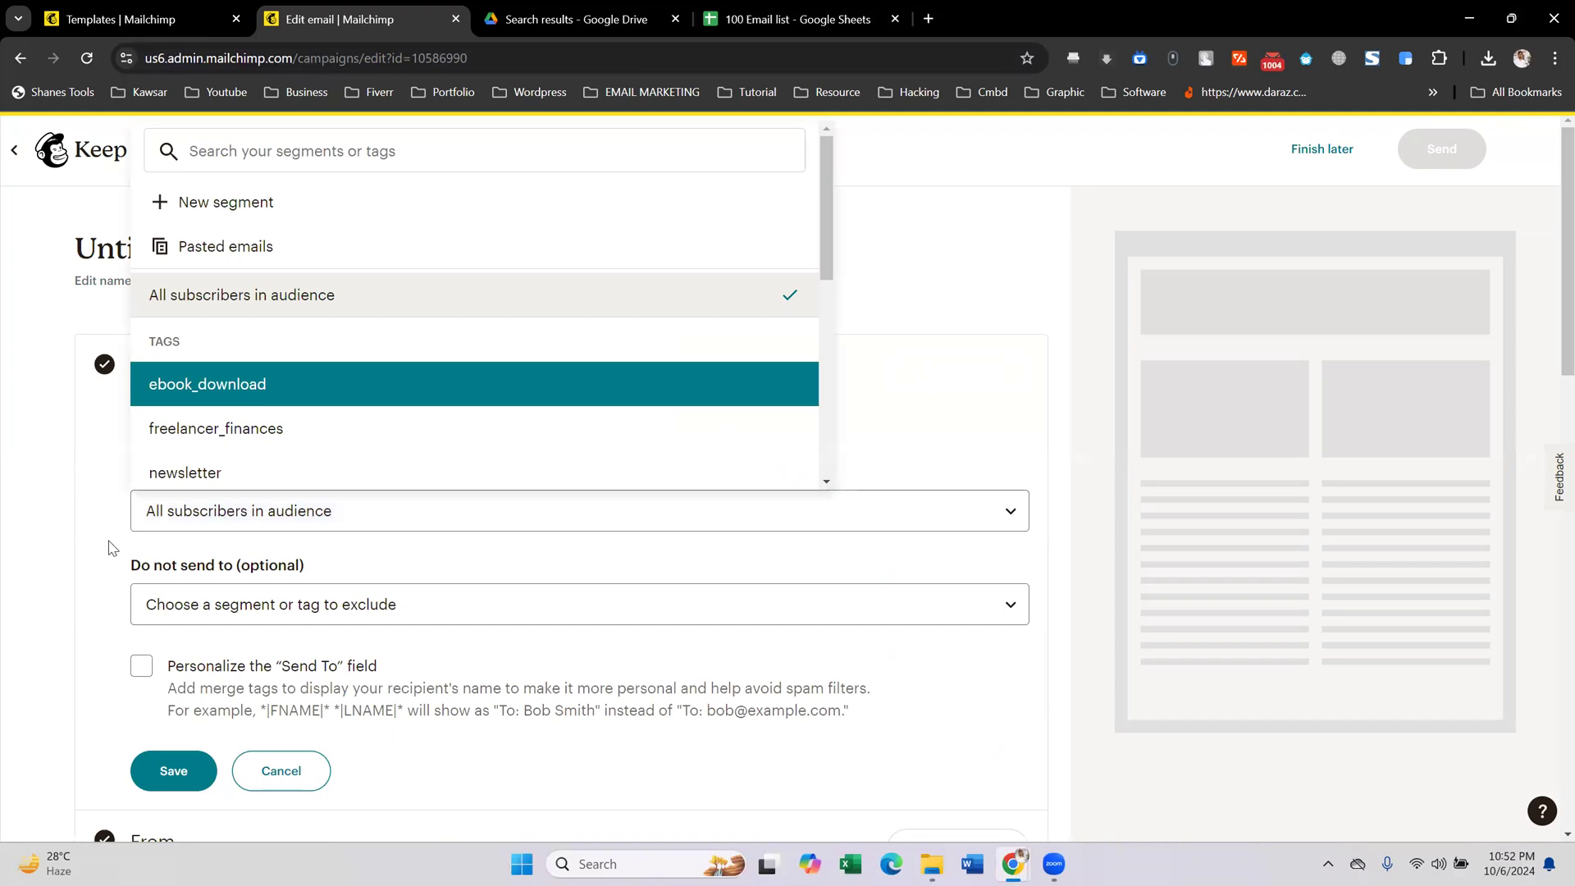
scroll(221, 433, down, 5)
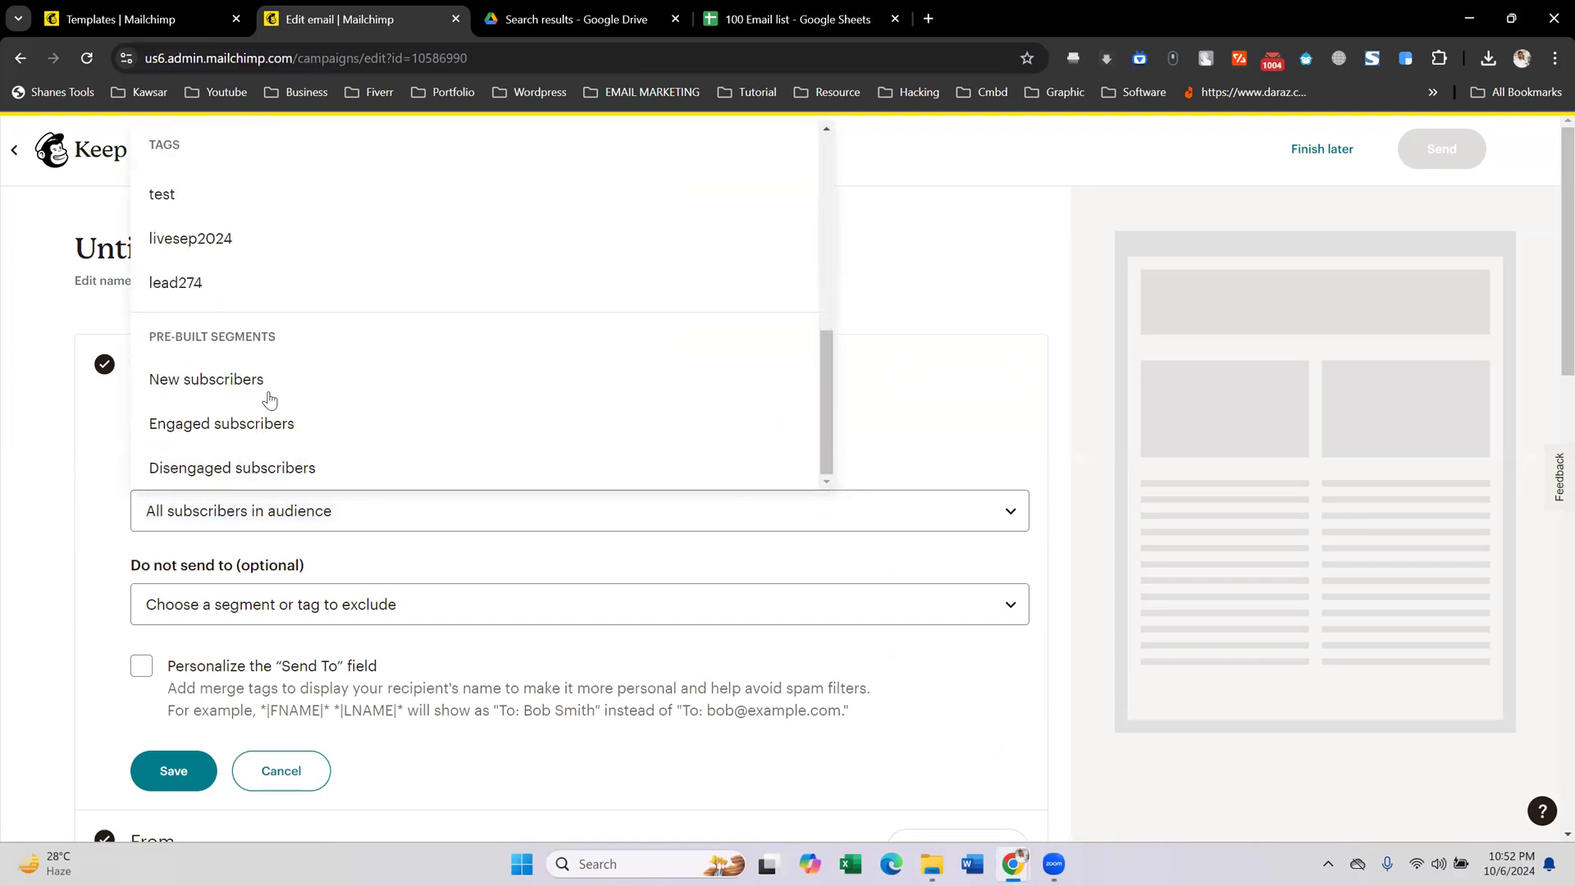
click(245, 302)
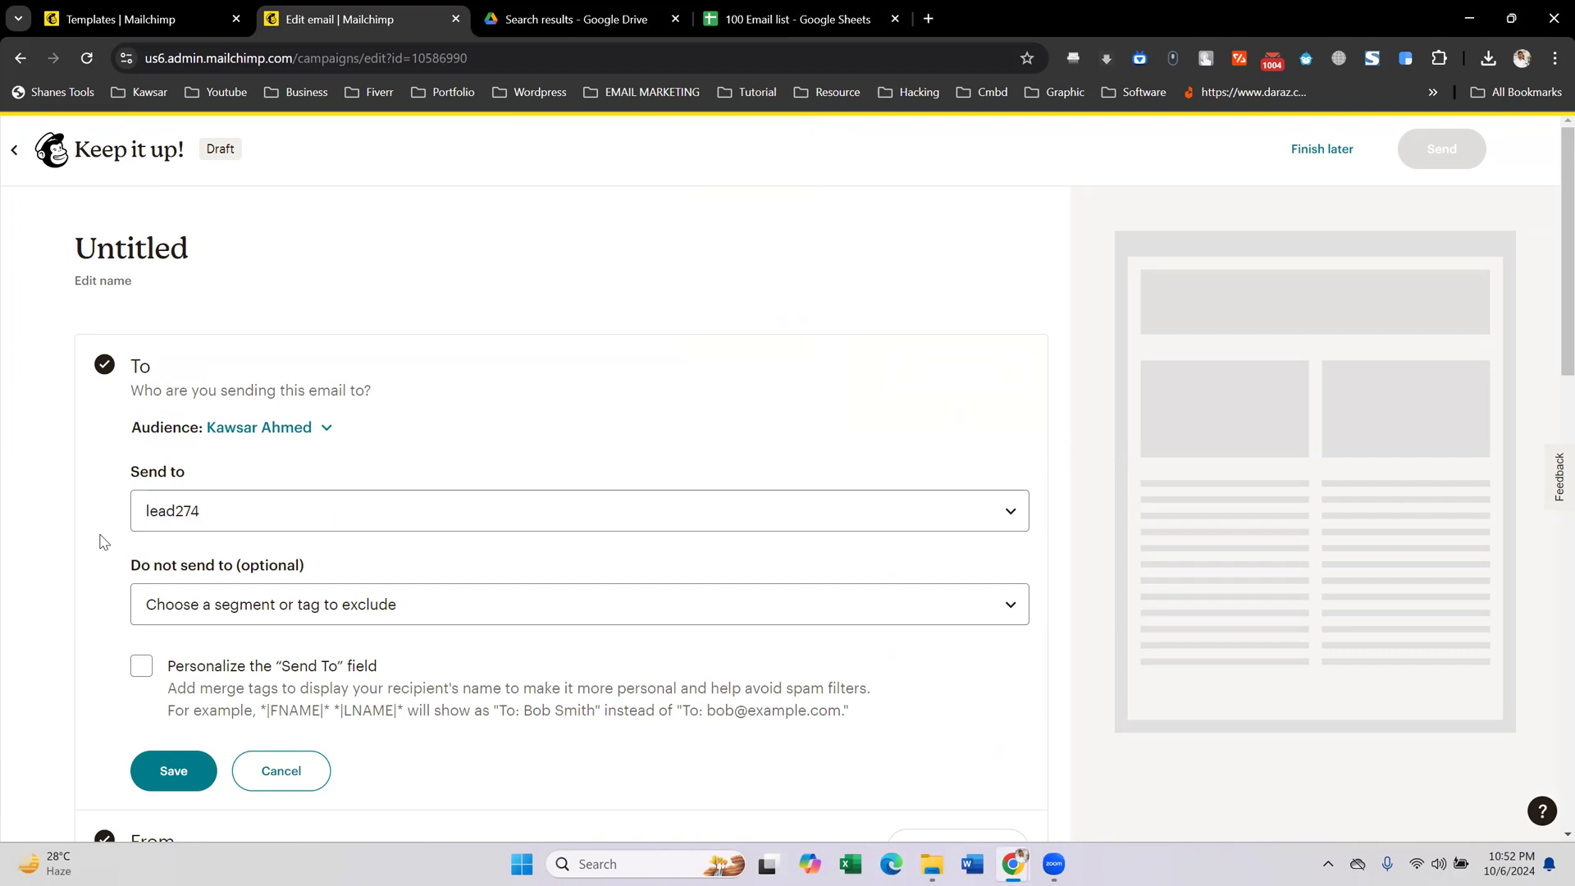
- Save the campaign's recipient selection without excluding any segment or personalizing the Send To field
scroll(102, 541, down, 2)
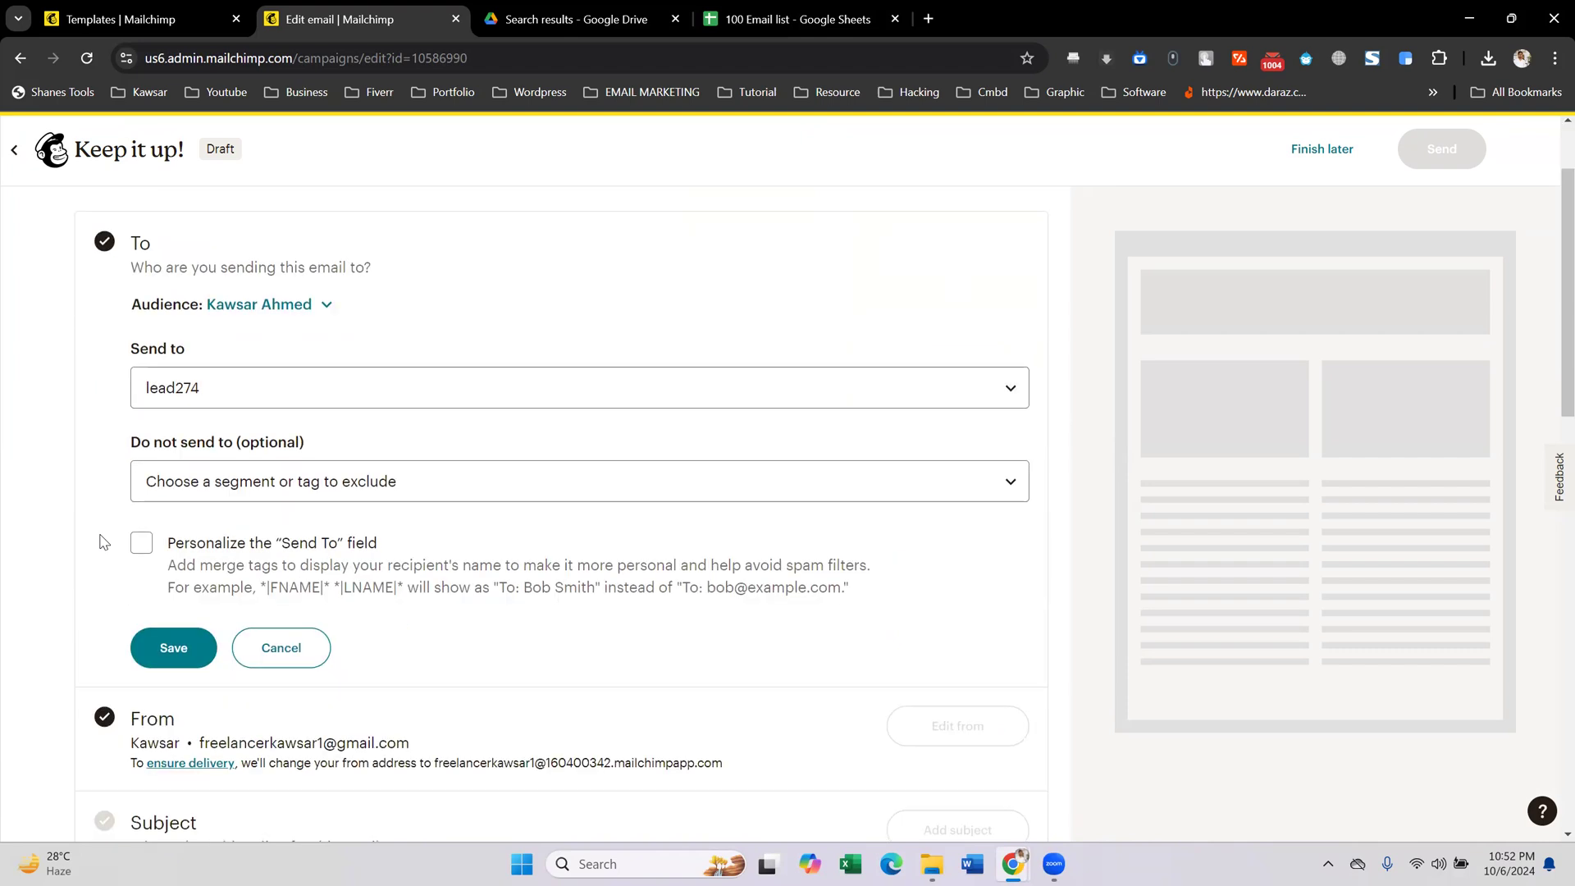
scroll(101, 542, up, 2)
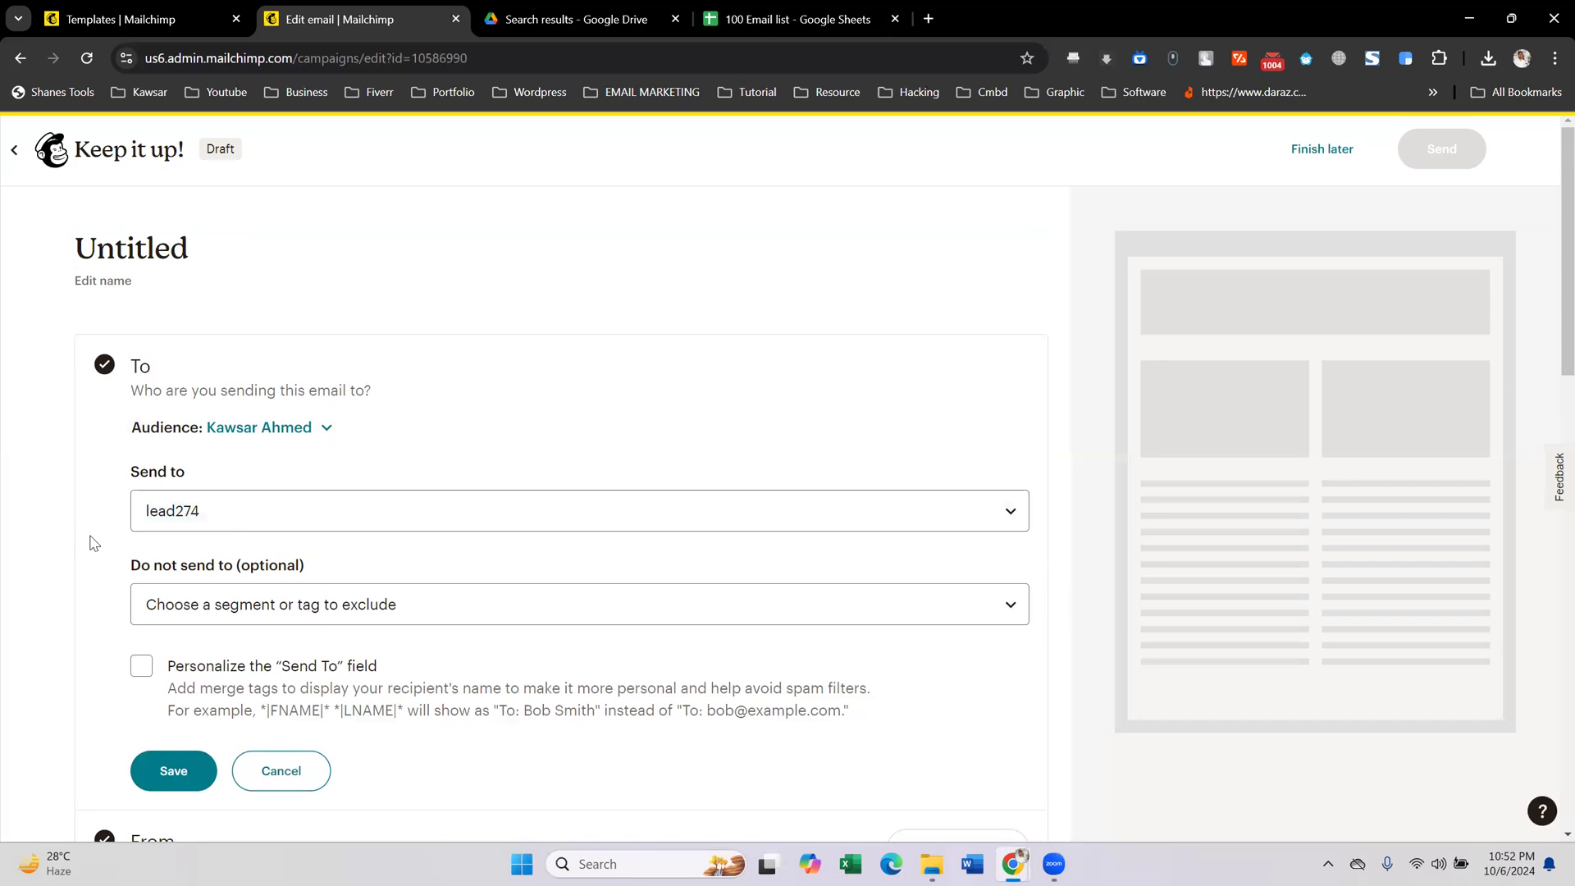
scroll(93, 543, down, 2)
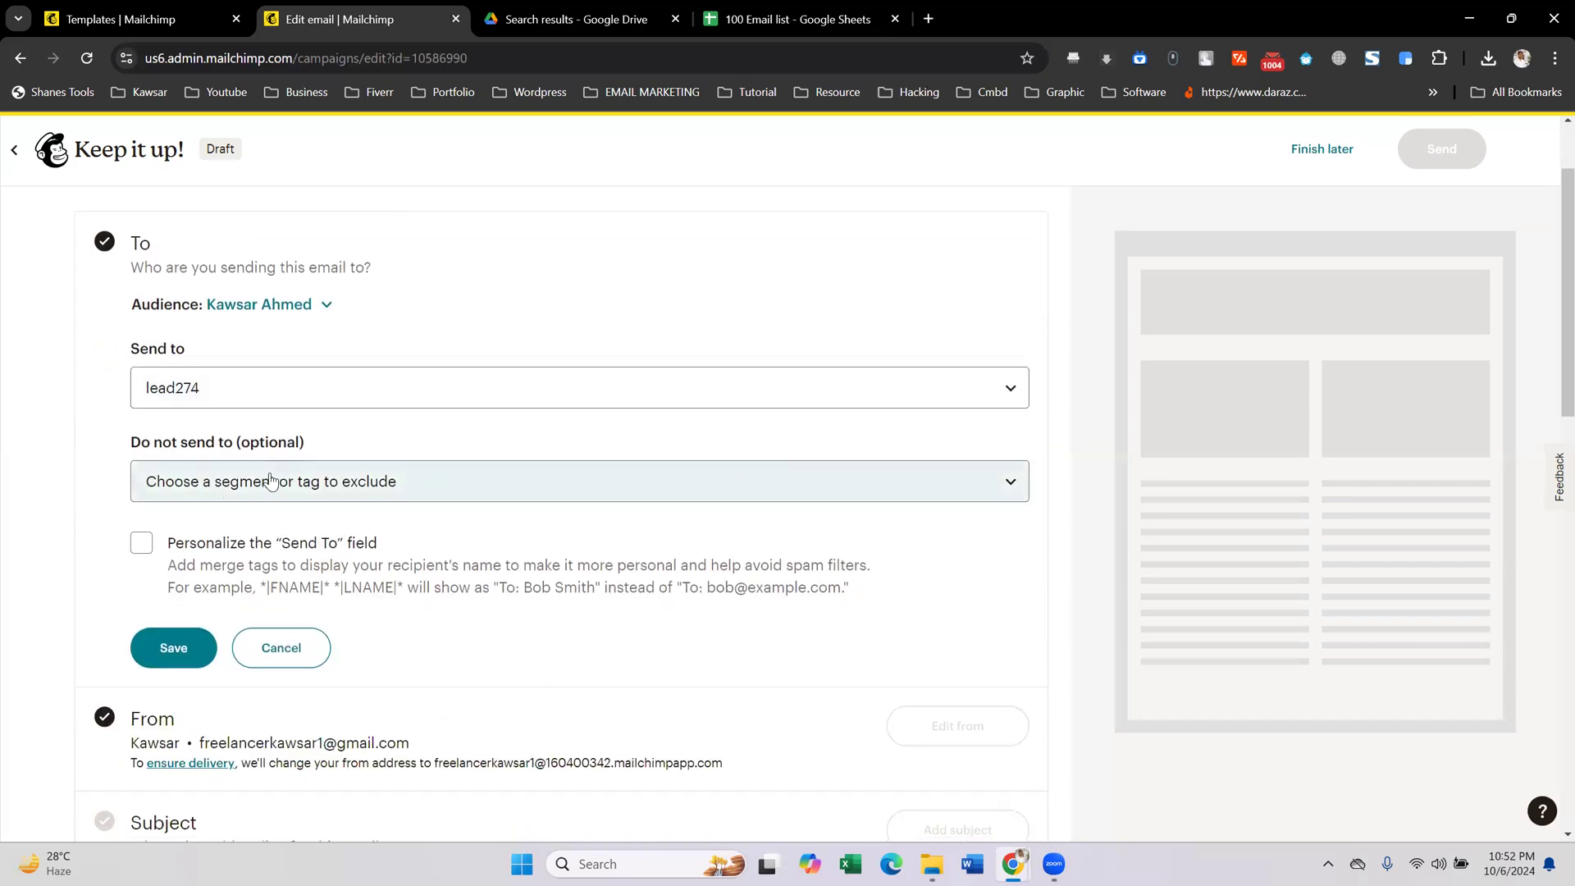
scroll(91, 483, down, 5)
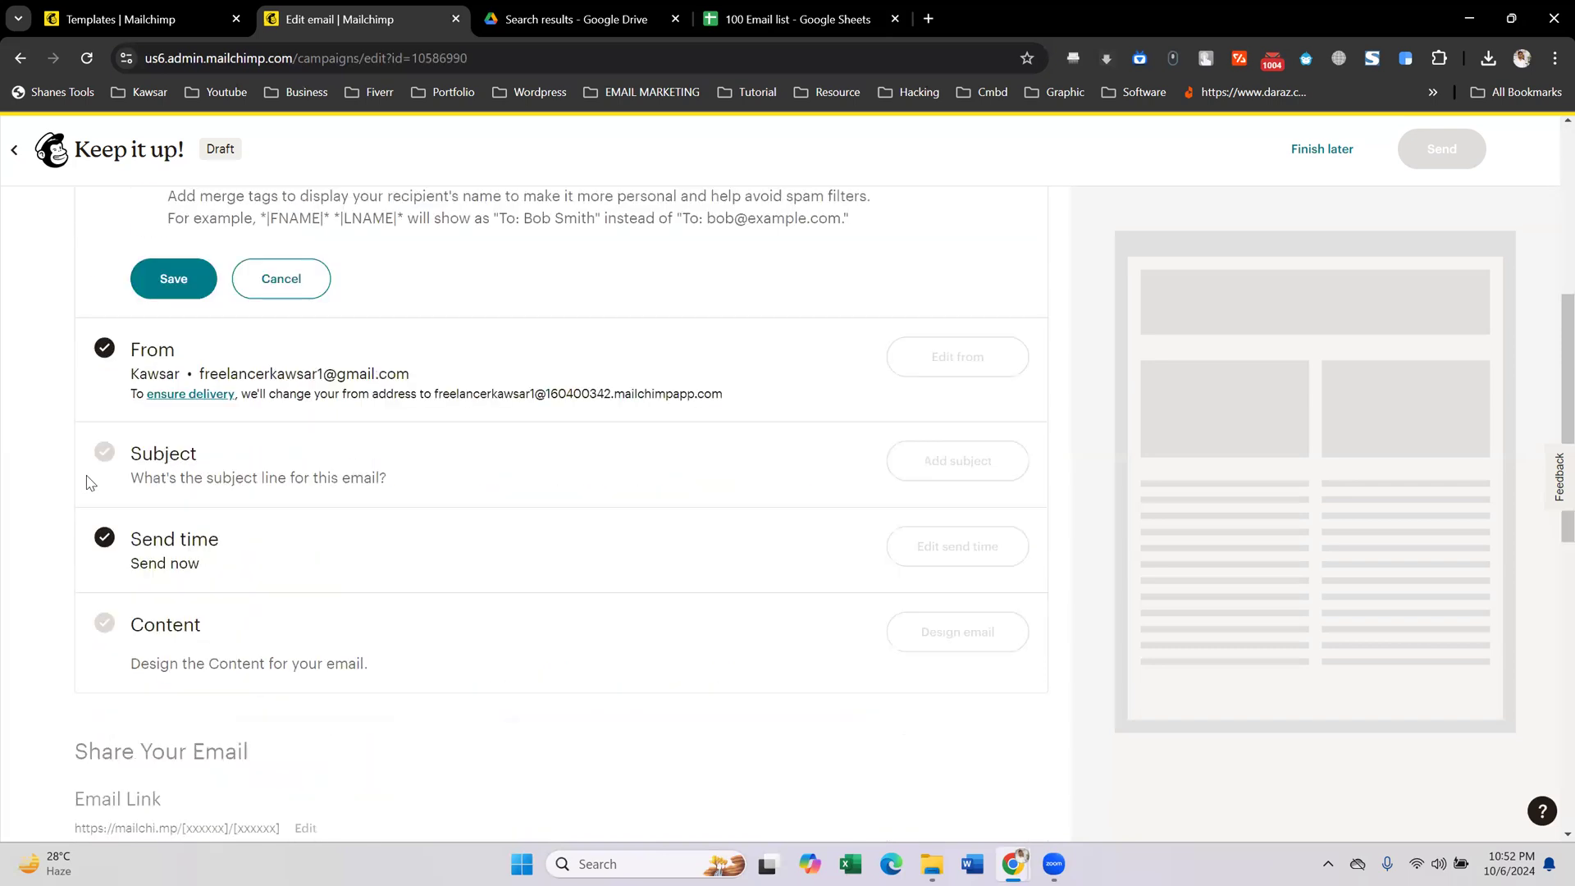
scroll(89, 479, up, 3)
click(172, 526)
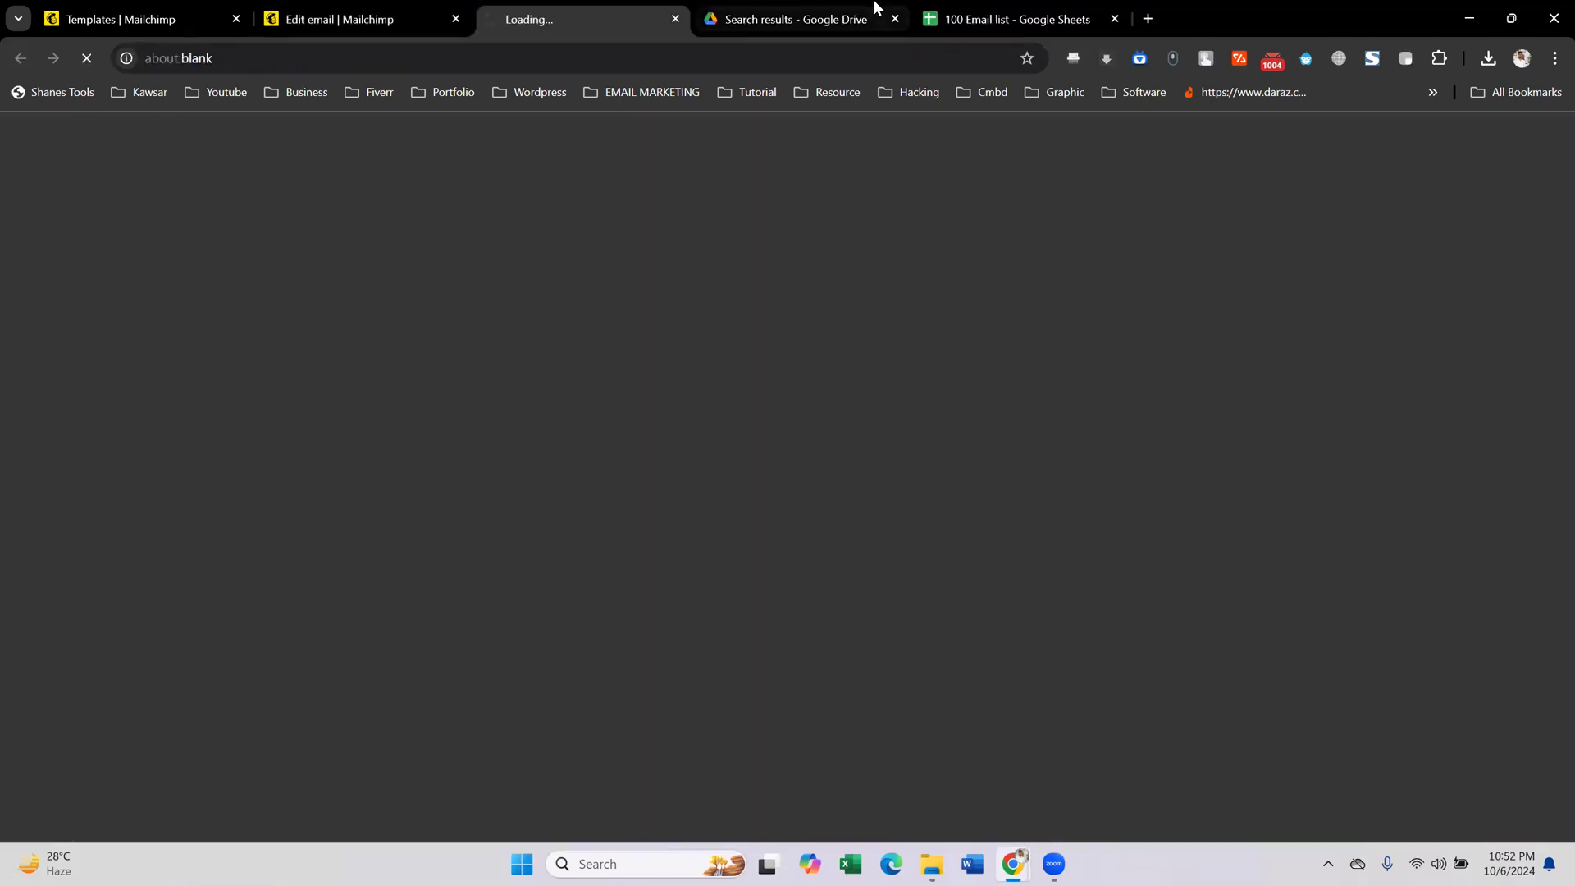
click(674, 18)
click(194, 402)
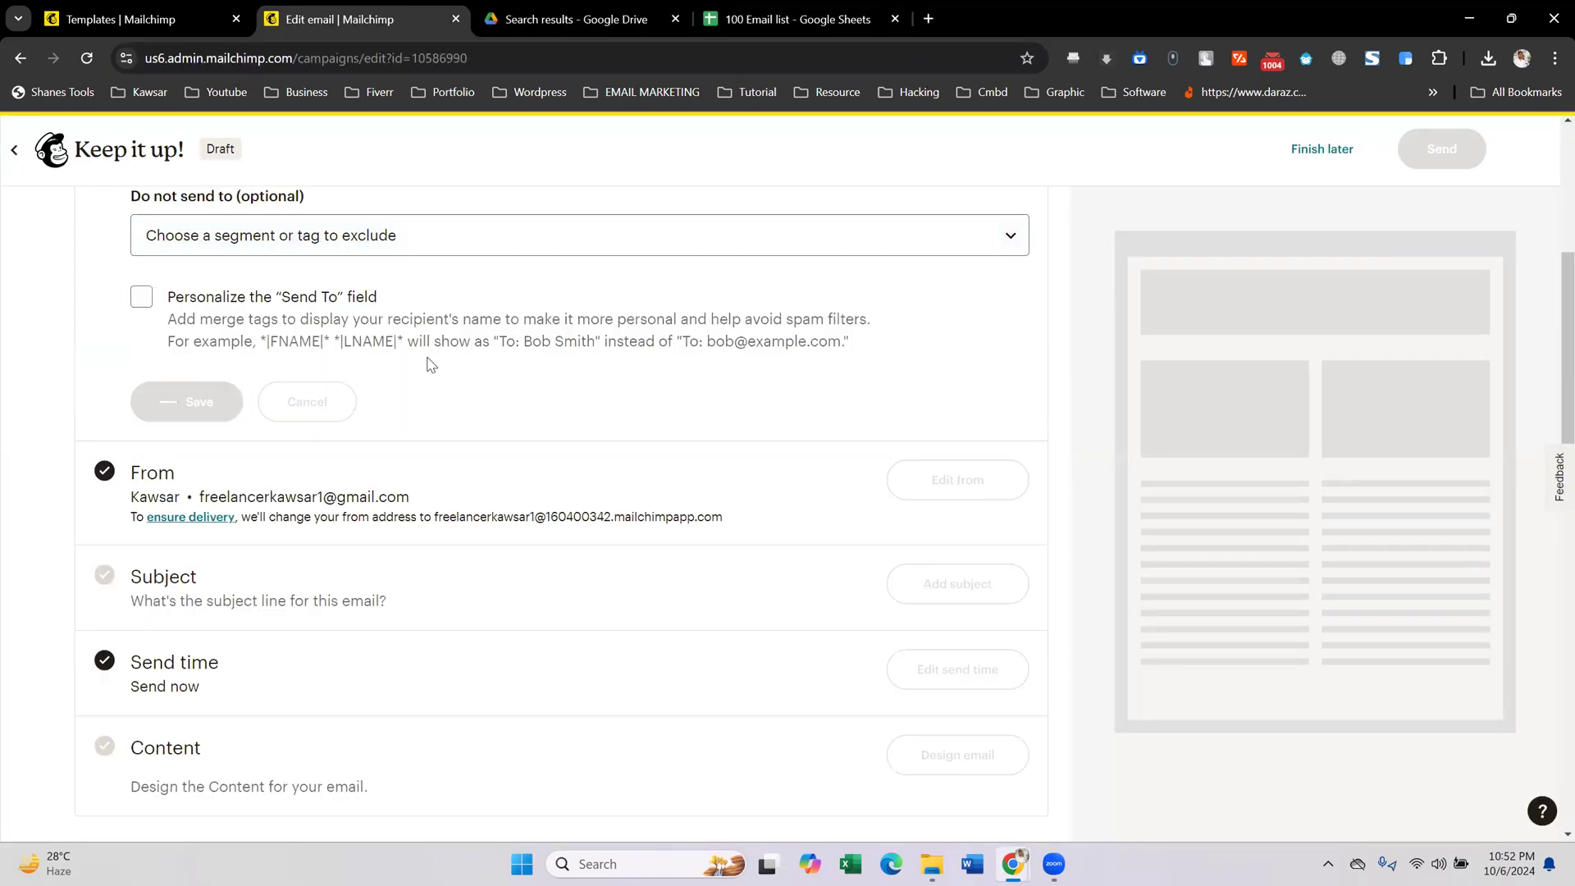
scroll(581, 389, up, 3)
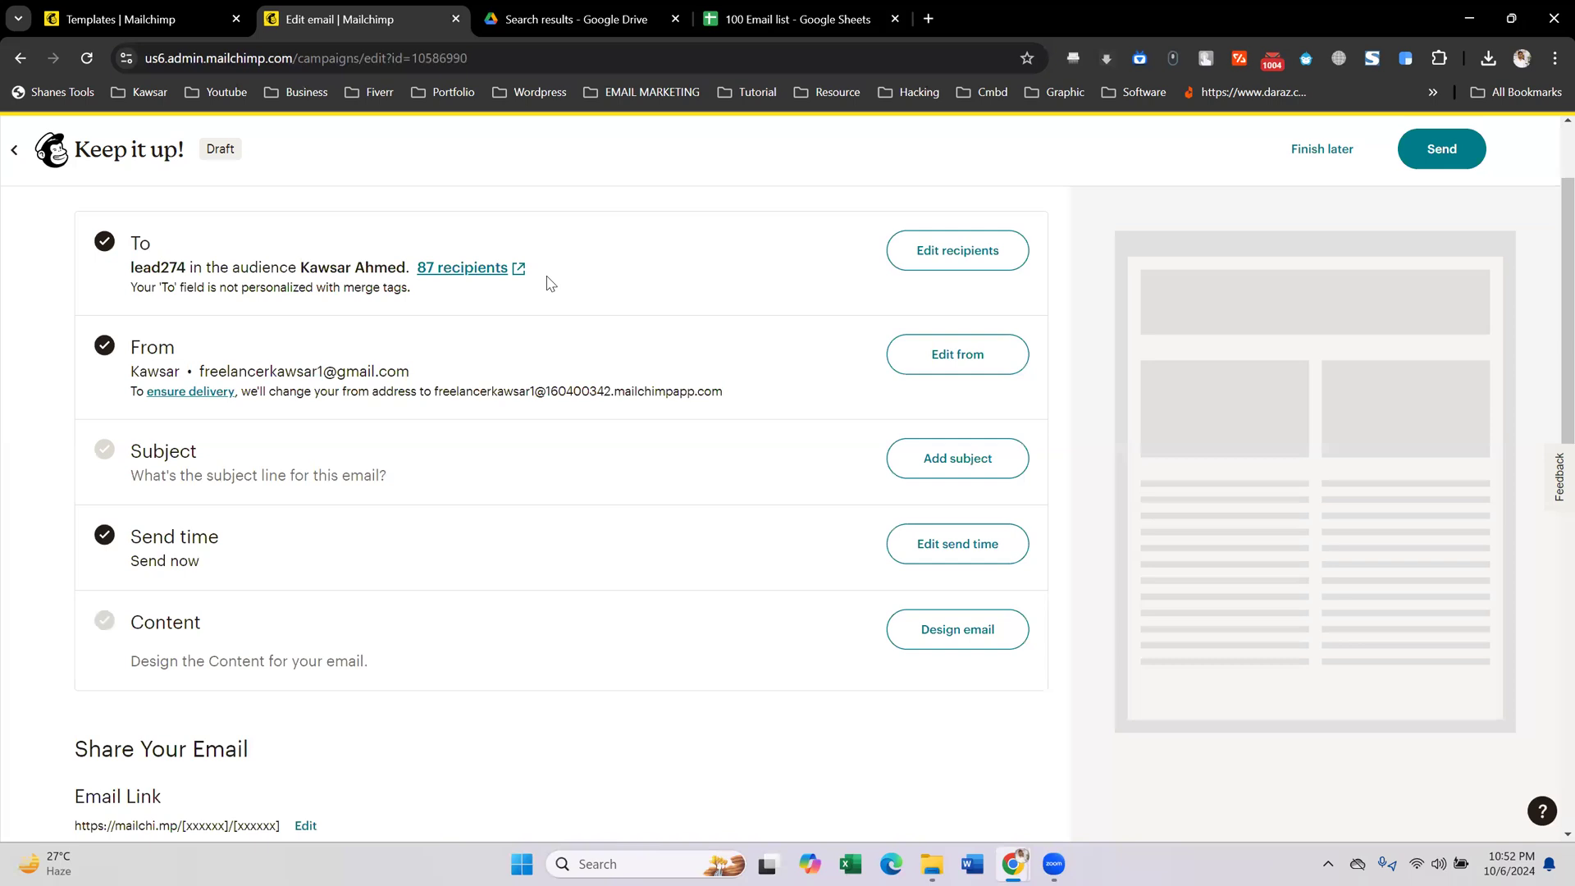
scroll(550, 283, up, 2)
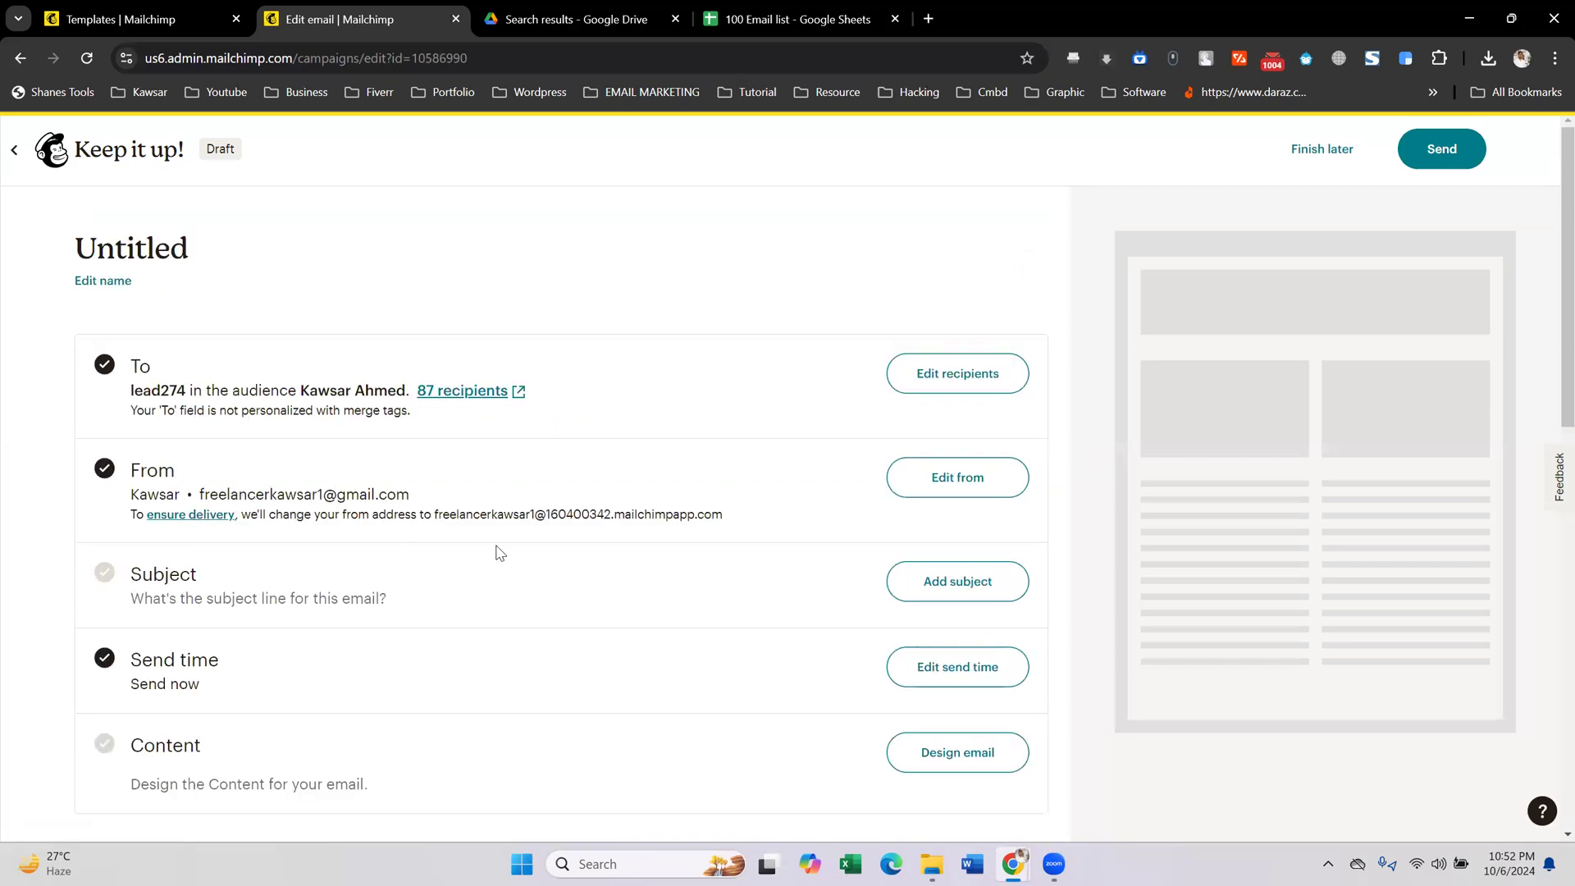
- Review the campaign's sender name and email address settings and close them without saving
triple_click(358, 498)
drag(201, 498, 451, 496)
click(949, 485)
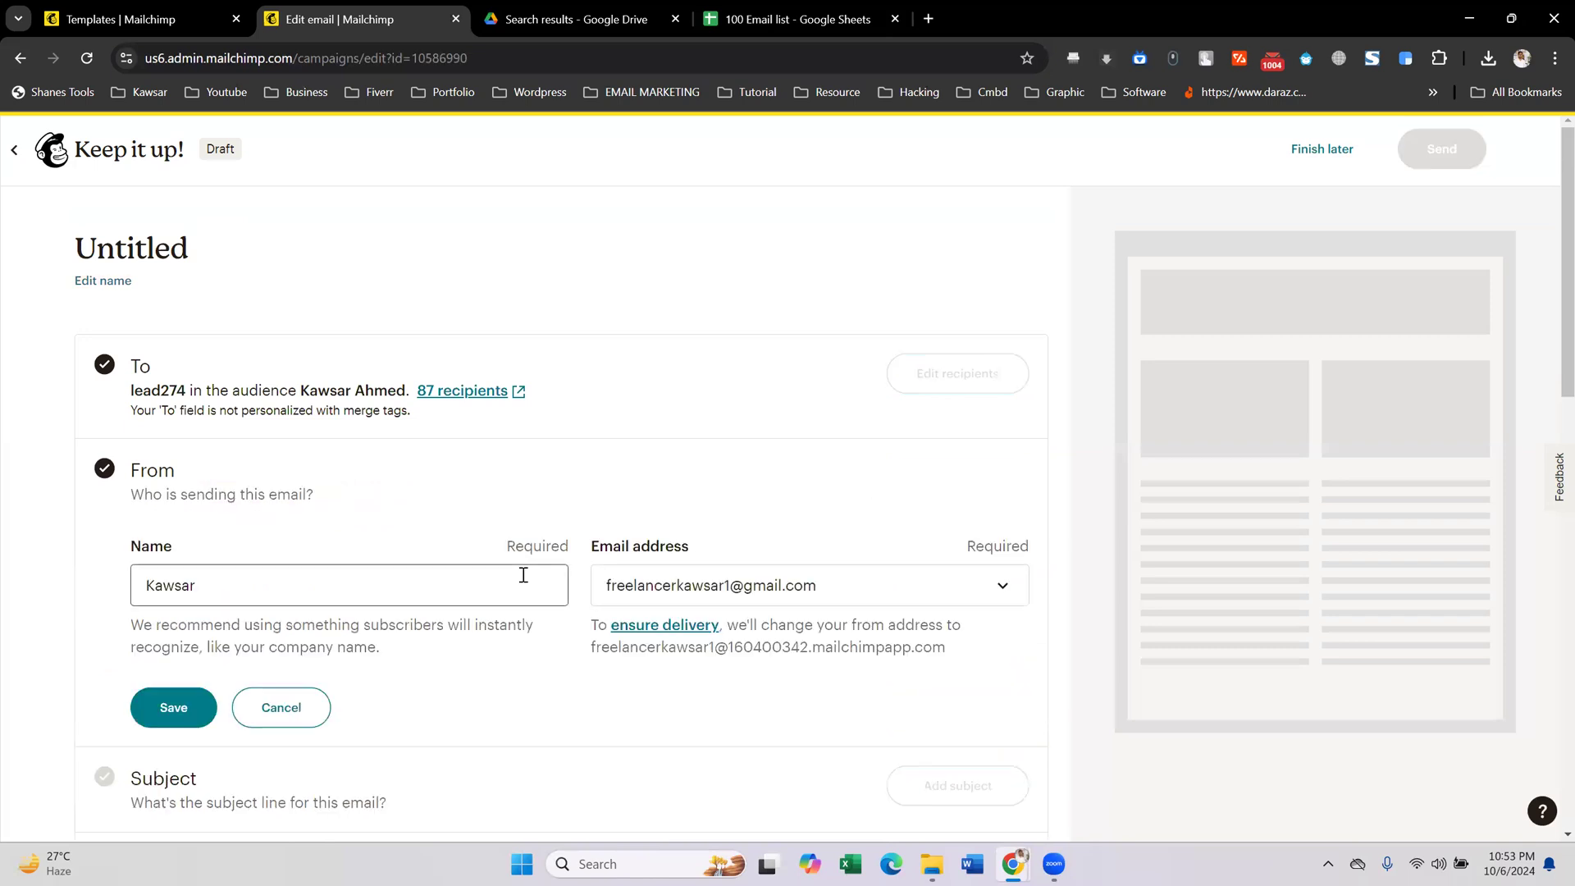
click(371, 585)
click(836, 579)
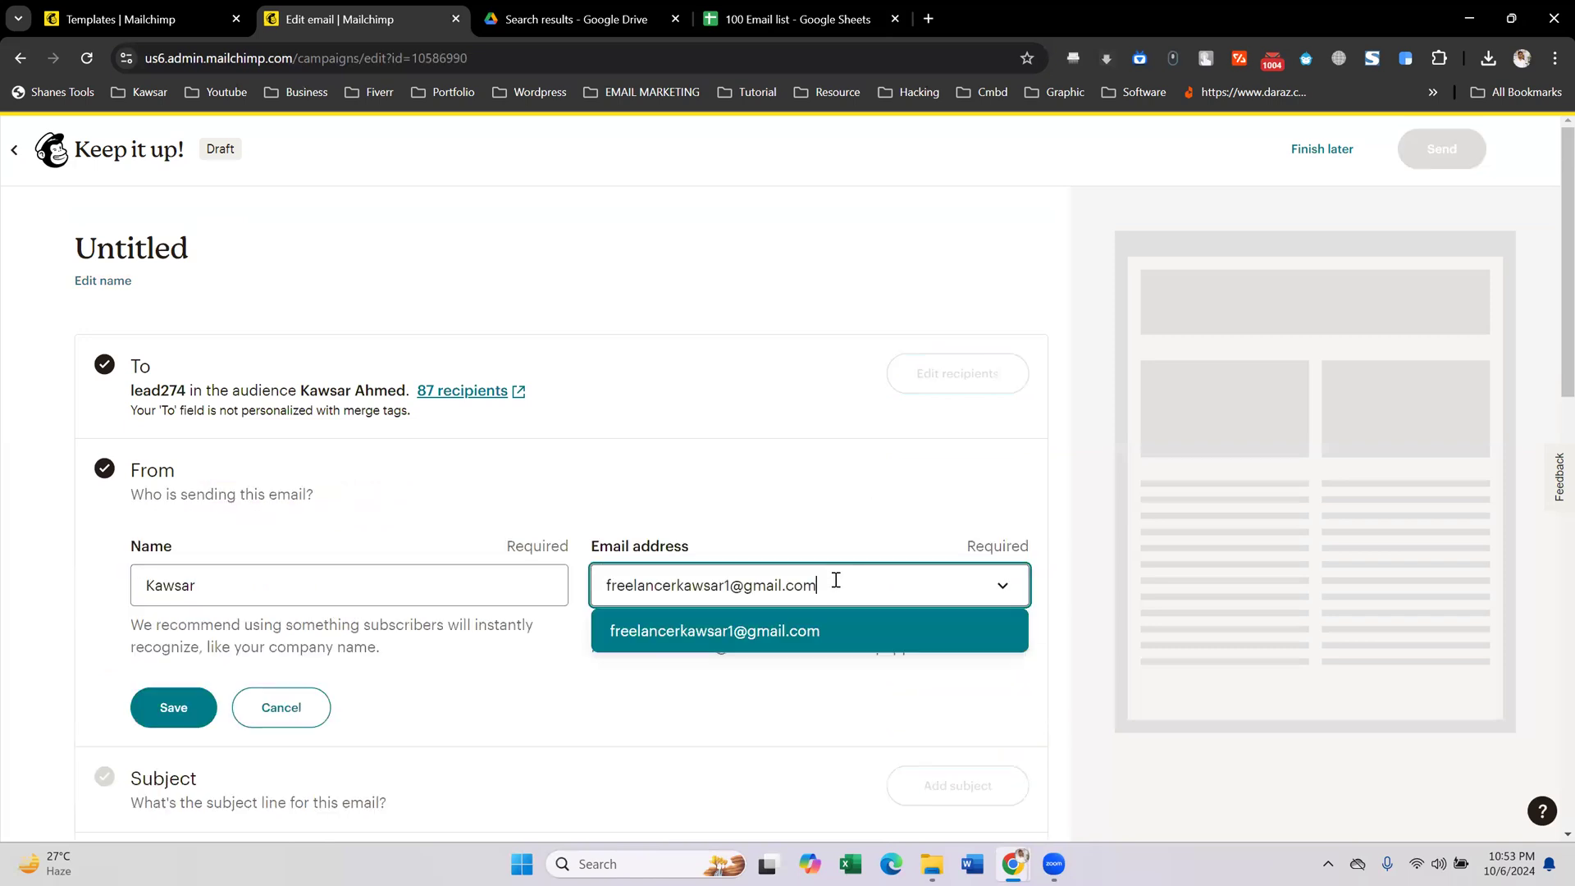
click(264, 714)
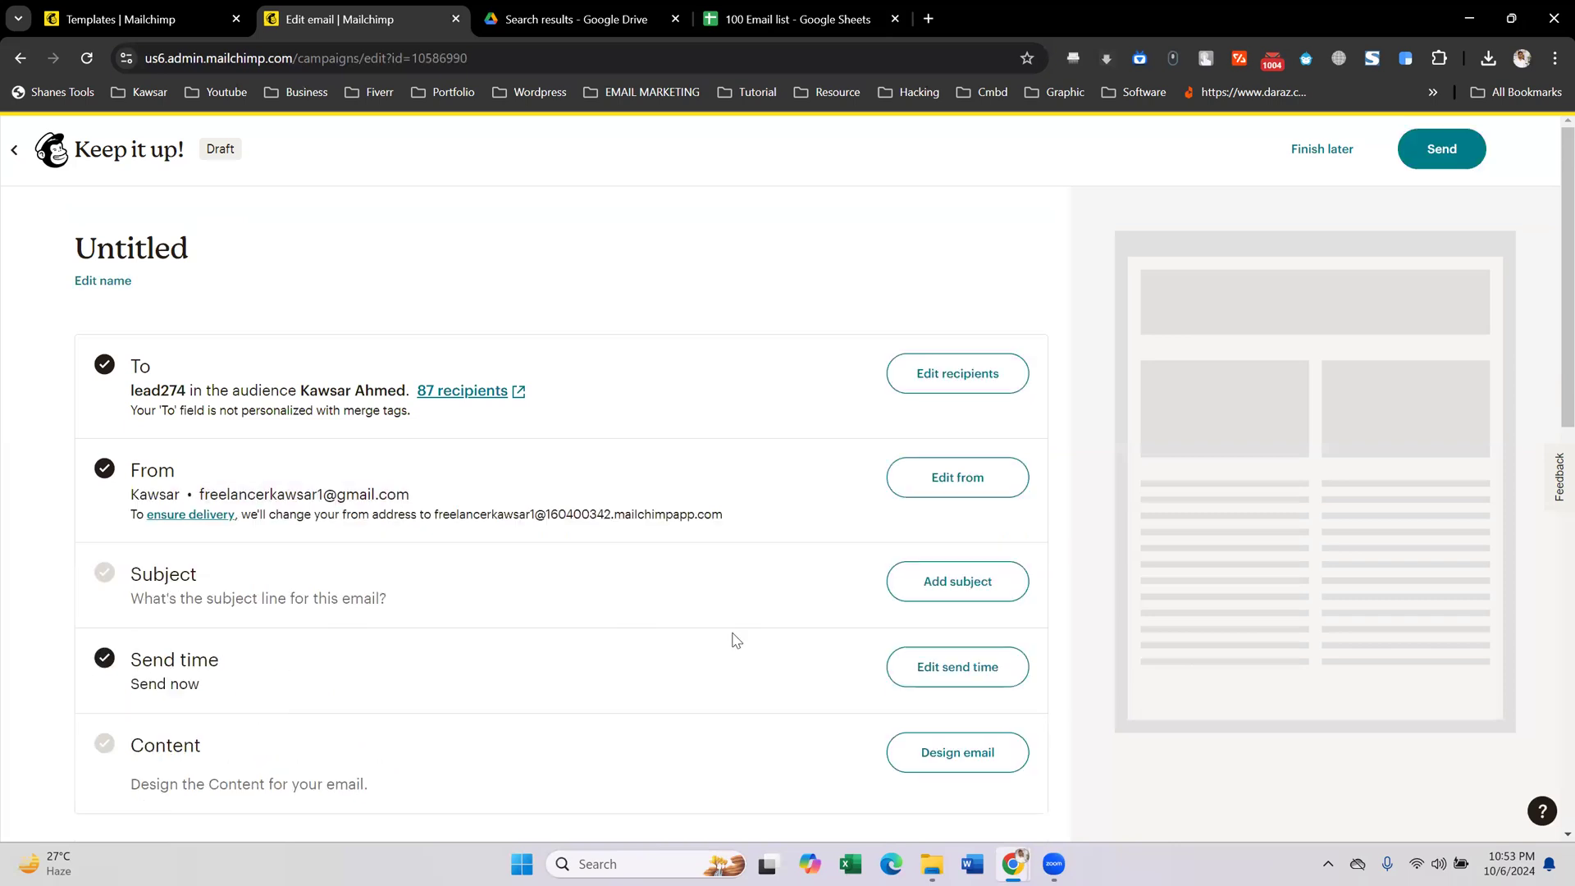
- Set the campaign's subject line to "Need email template?" and save it, leaving the preview text empty
scroll(381, 601, down, 1)
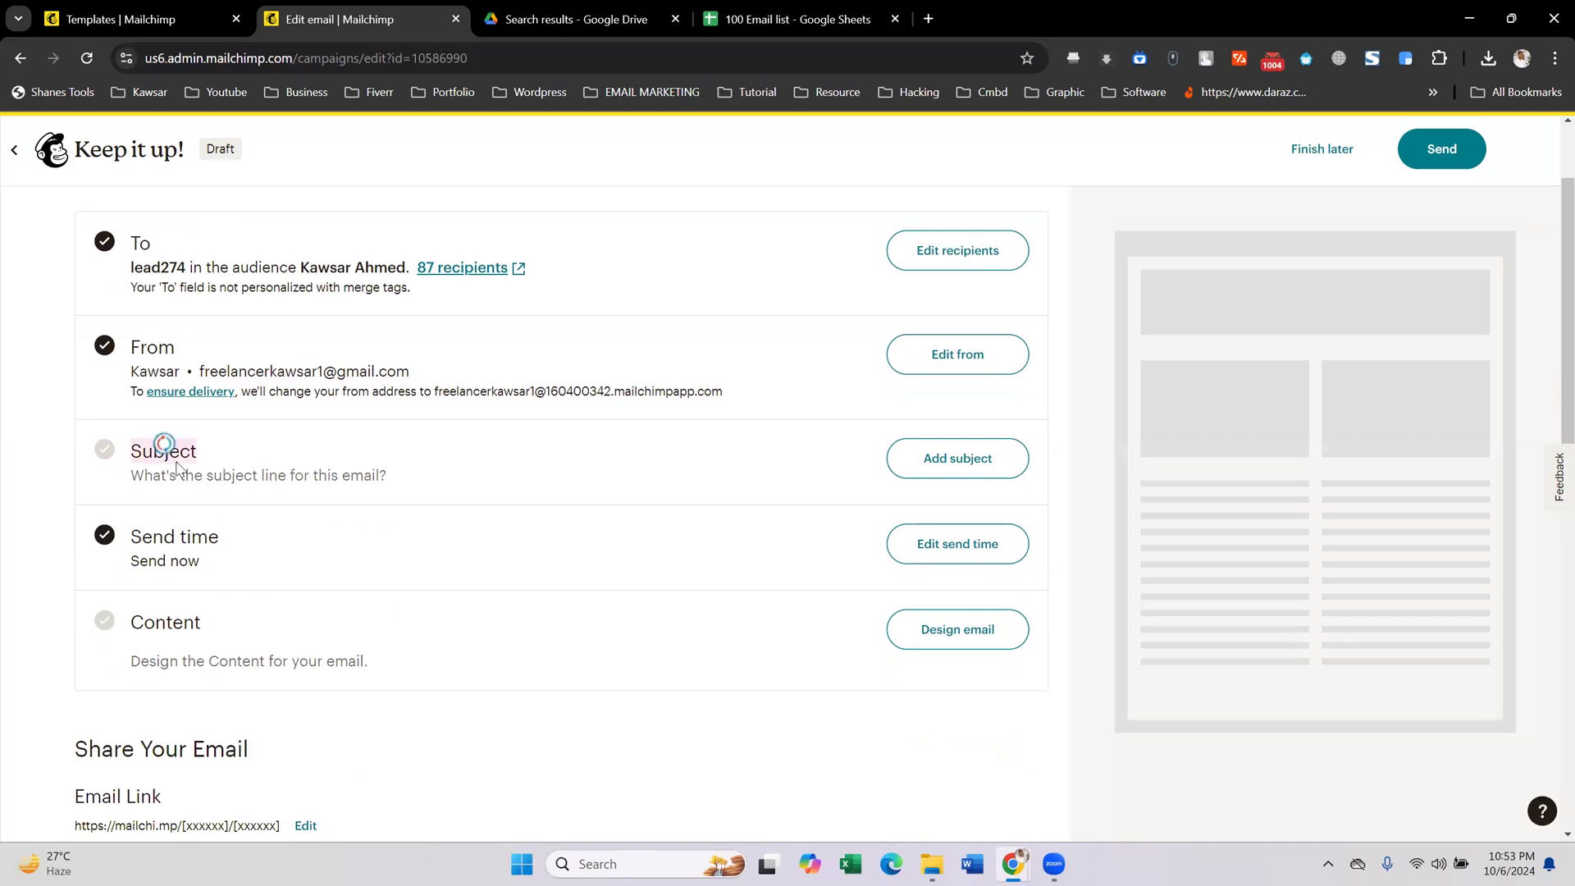
click(937, 461)
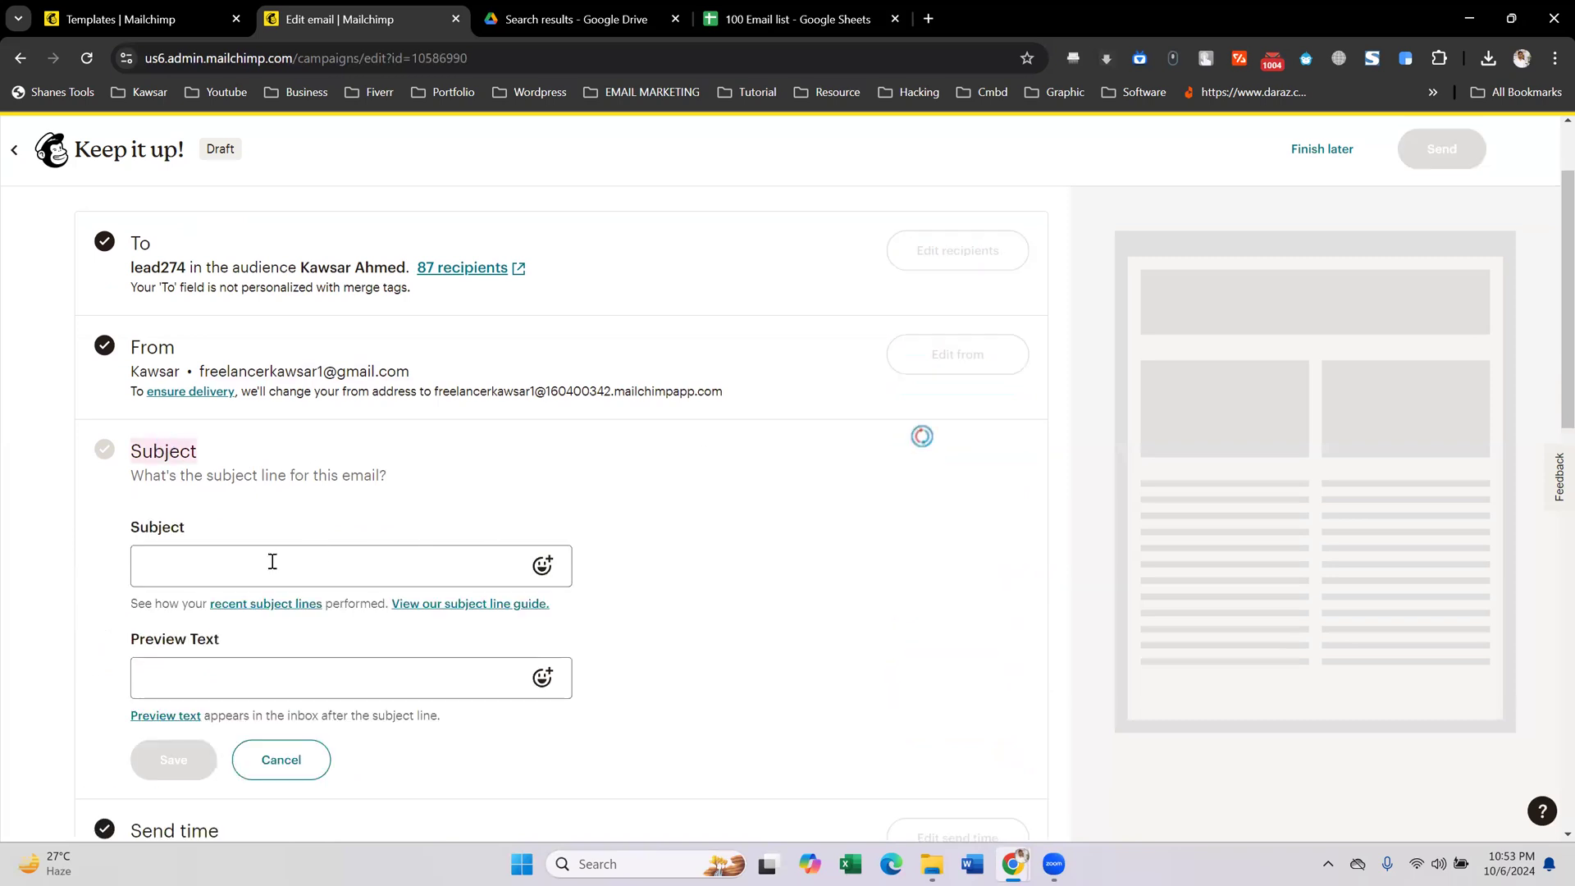
click(271, 561)
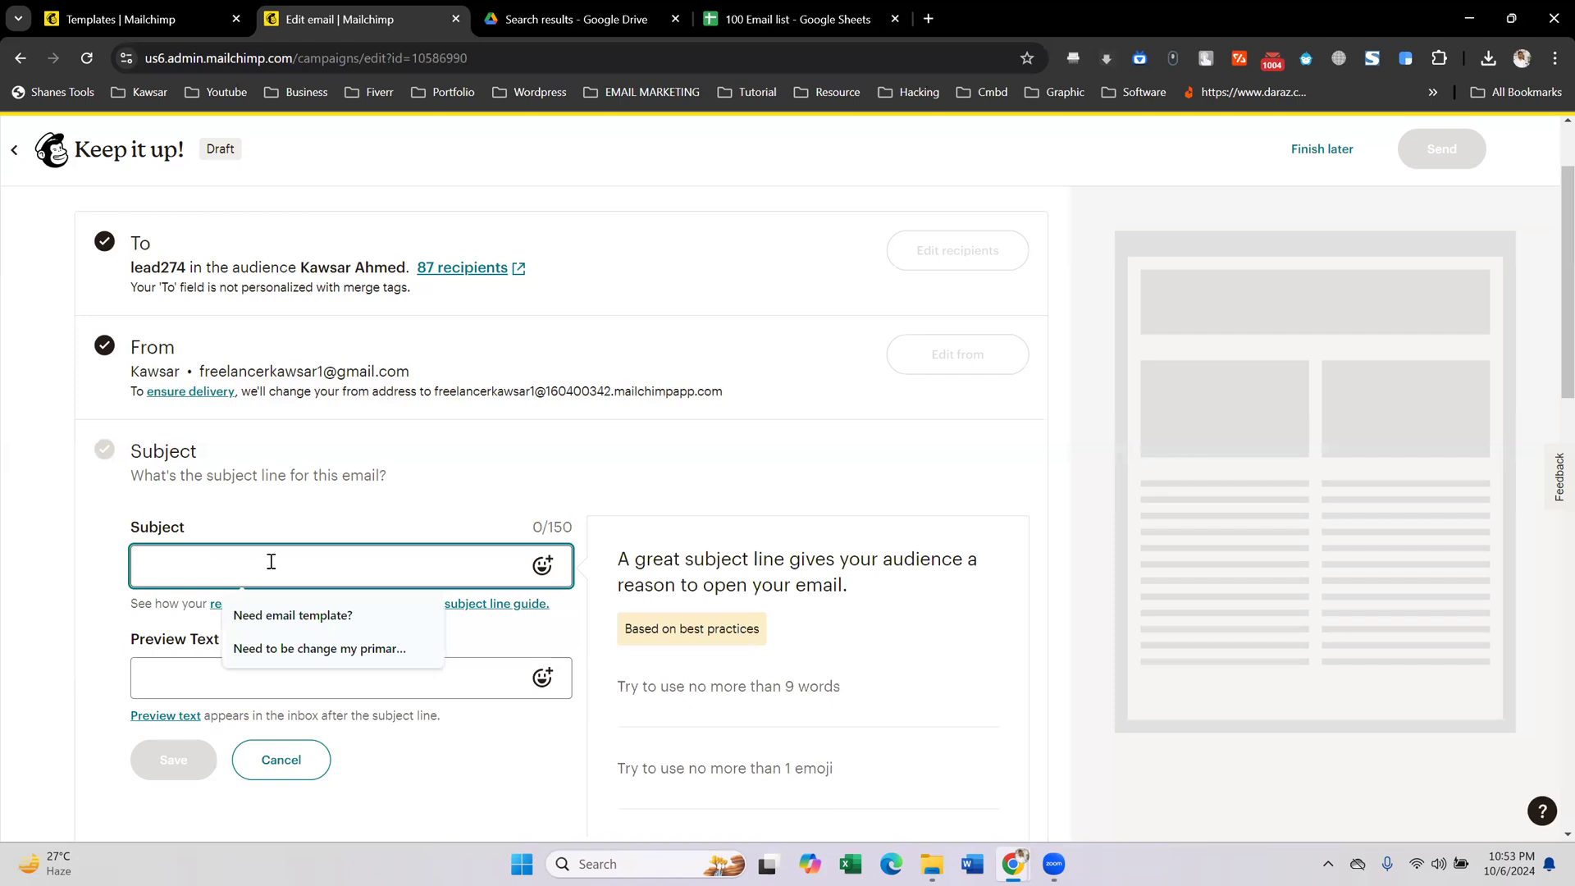
click(289, 614)
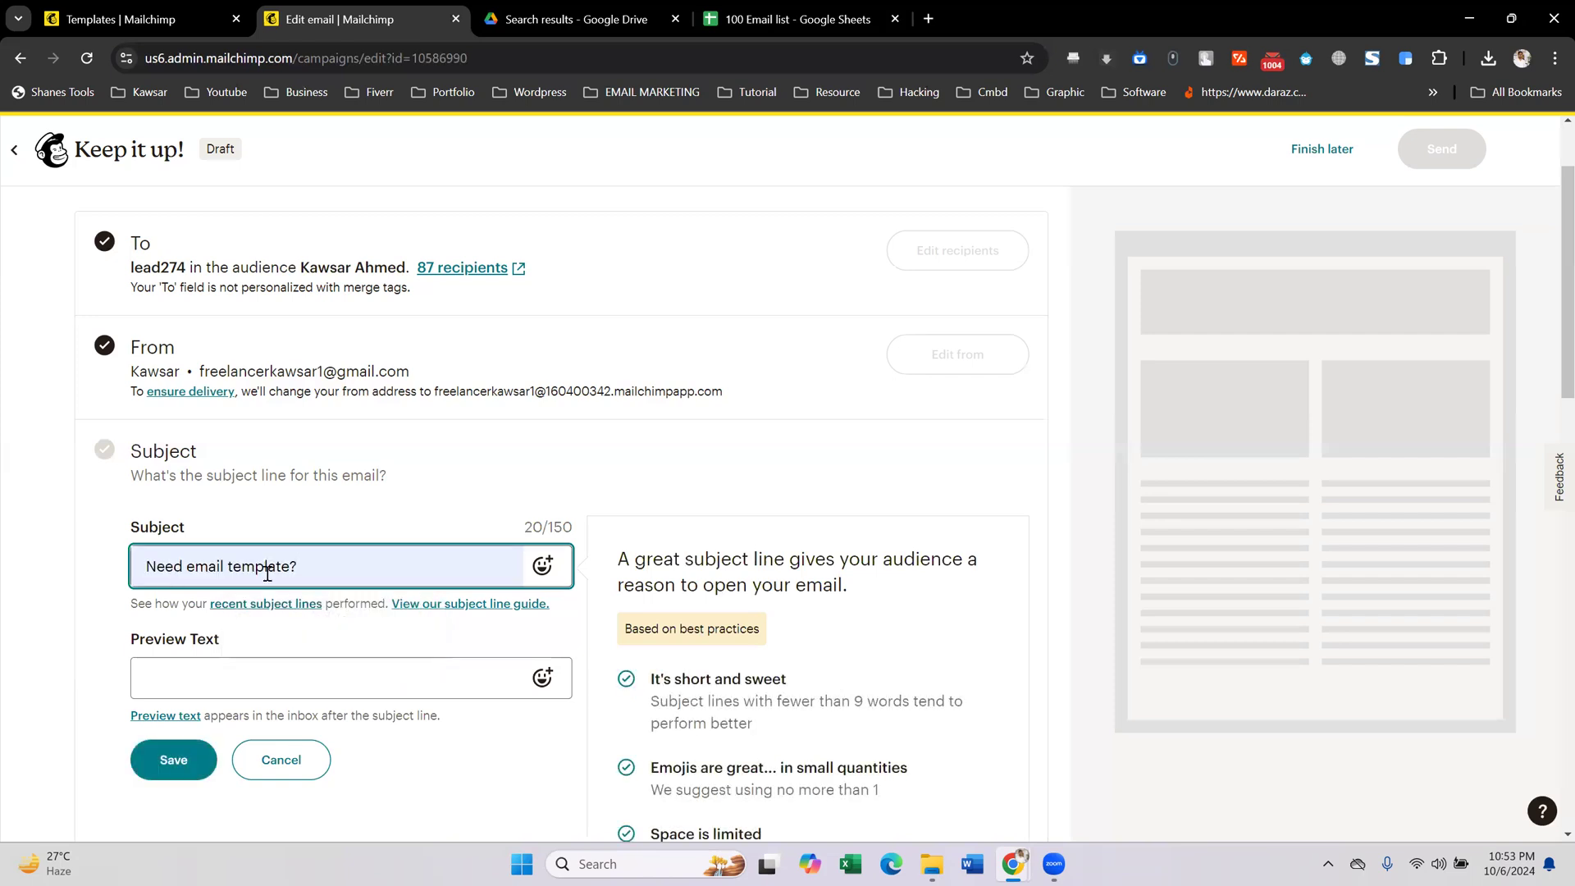
click(189, 760)
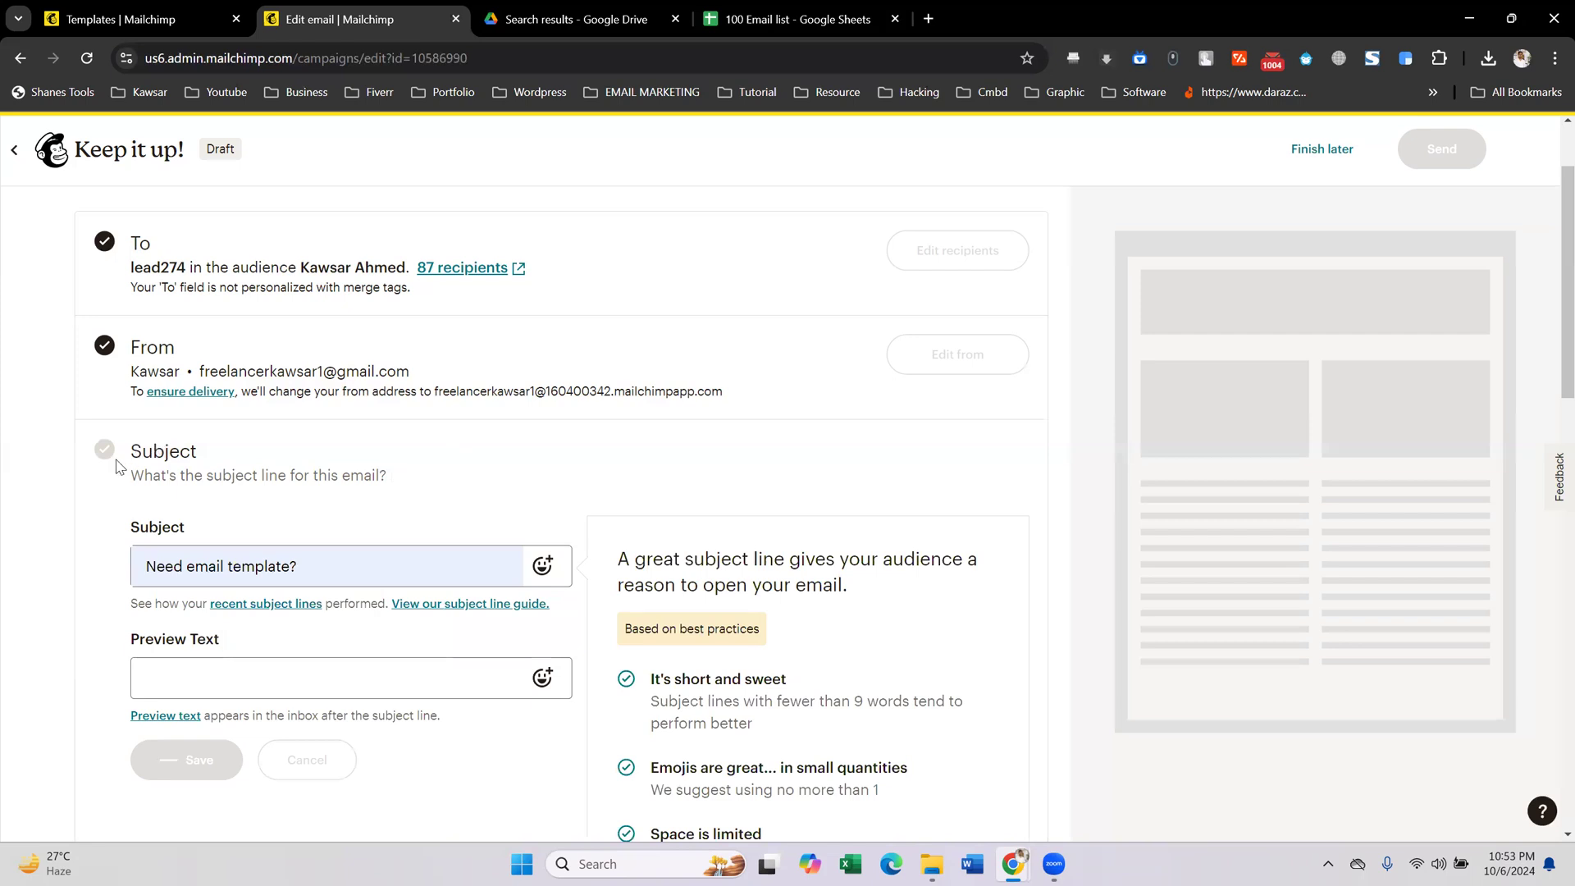
- Design the email content from the saved template Email Template 274, check the layout and return to the campaign setup
scroll(143, 554, down, 2)
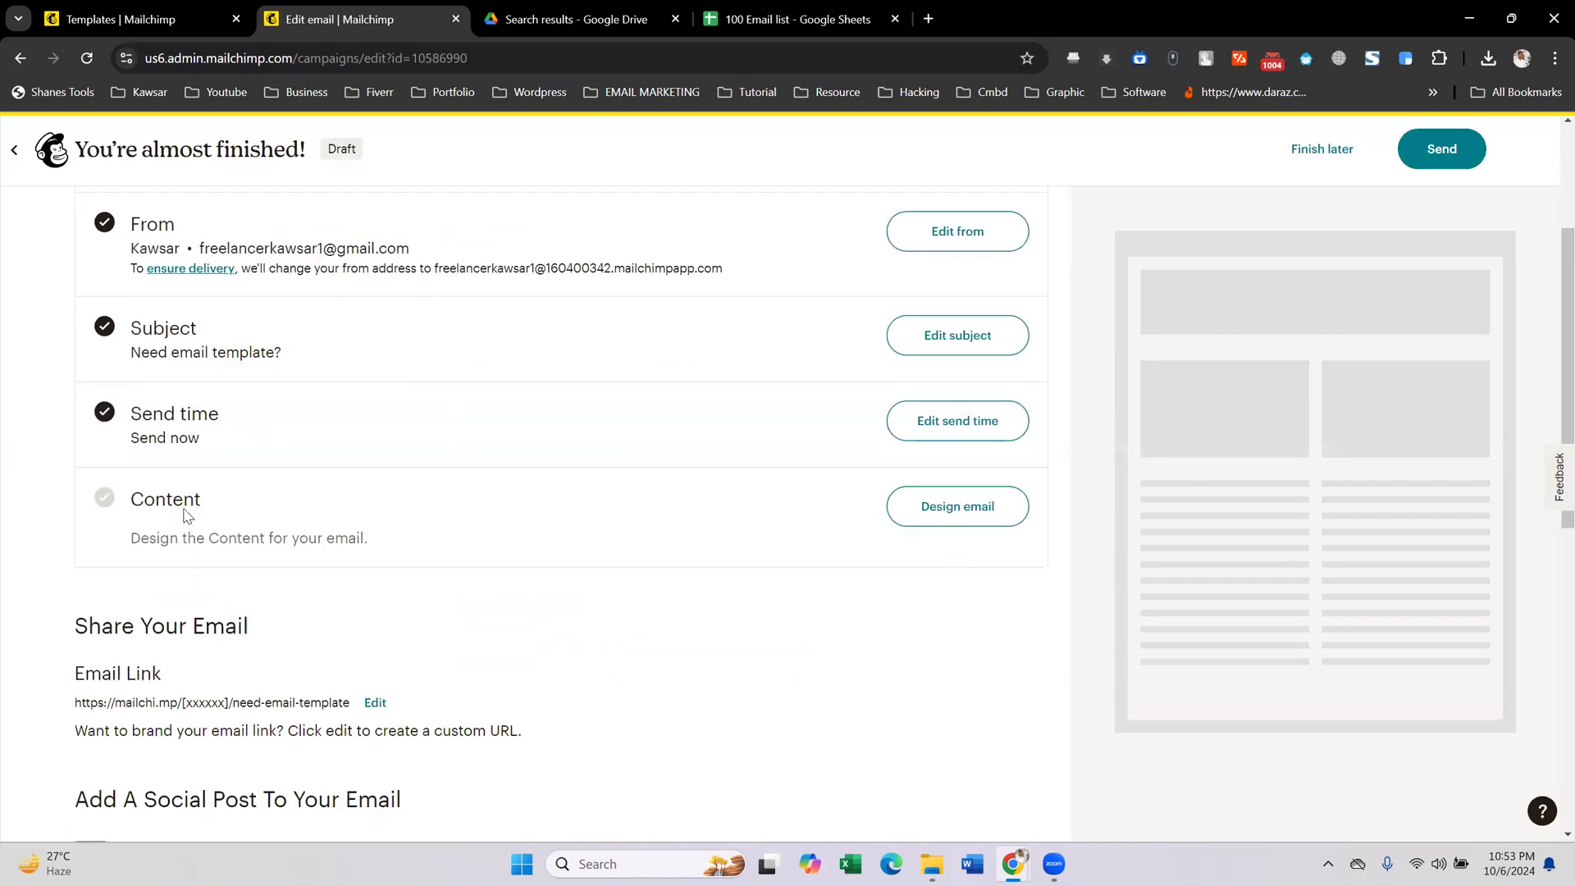
click(957, 508)
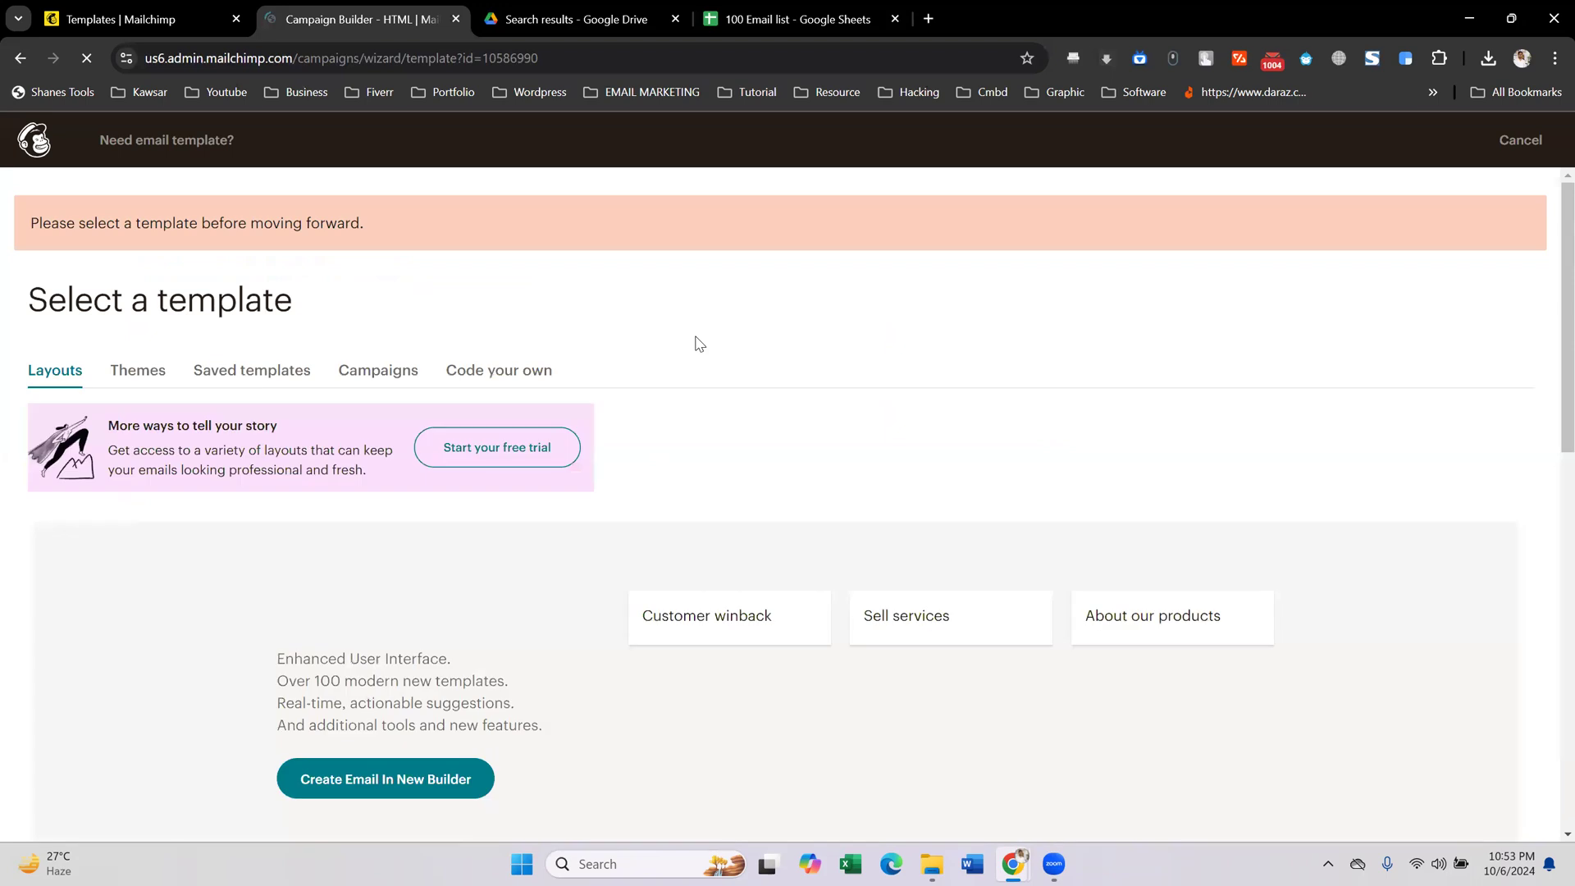
click(271, 367)
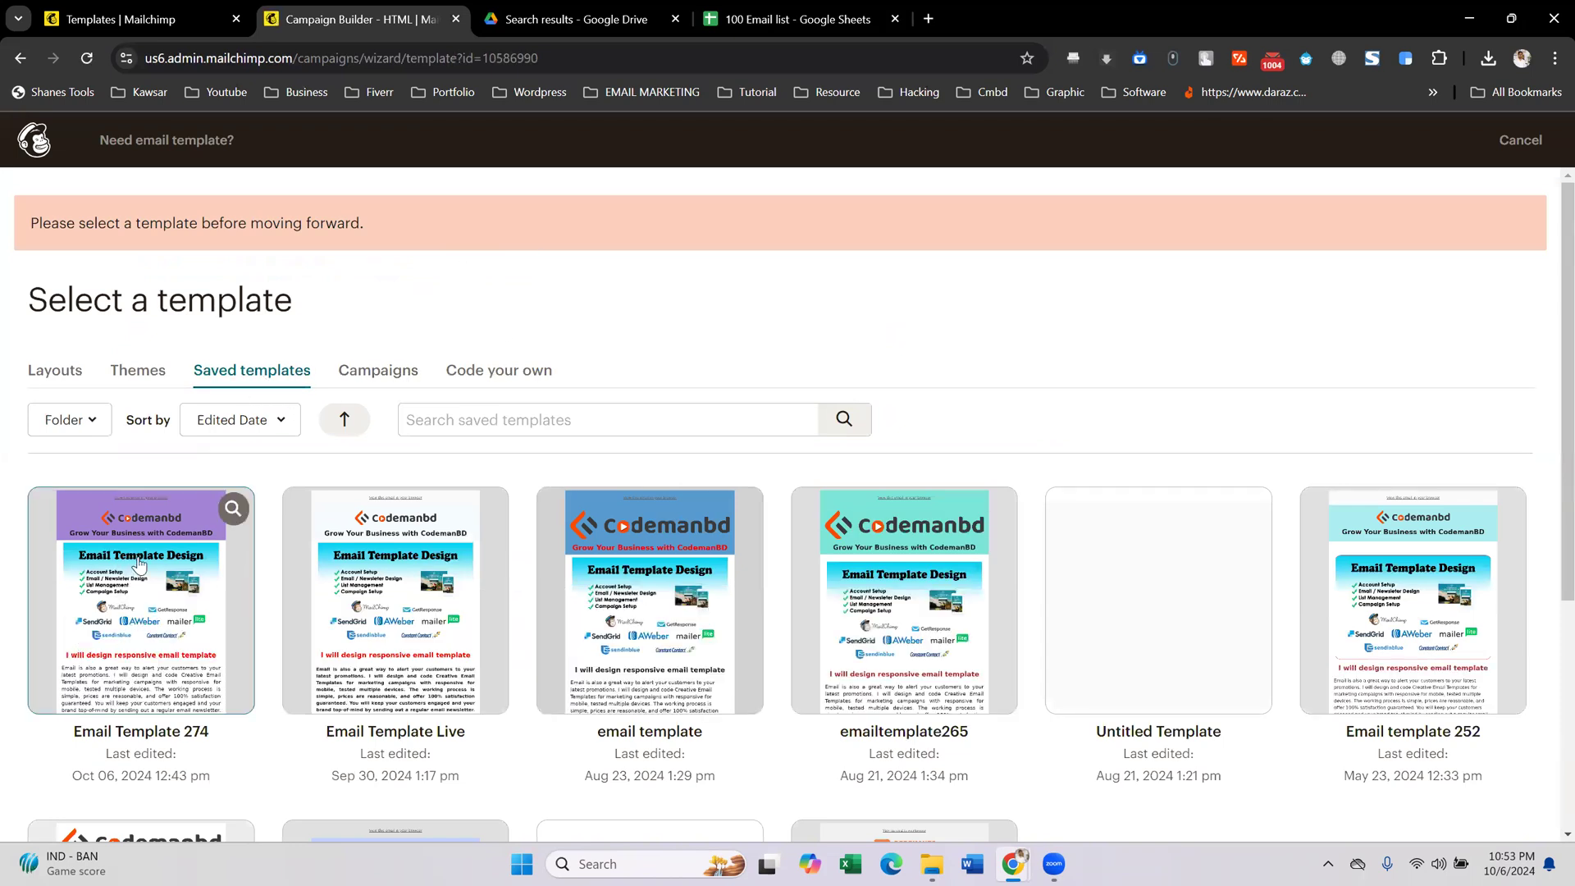
click(153, 648)
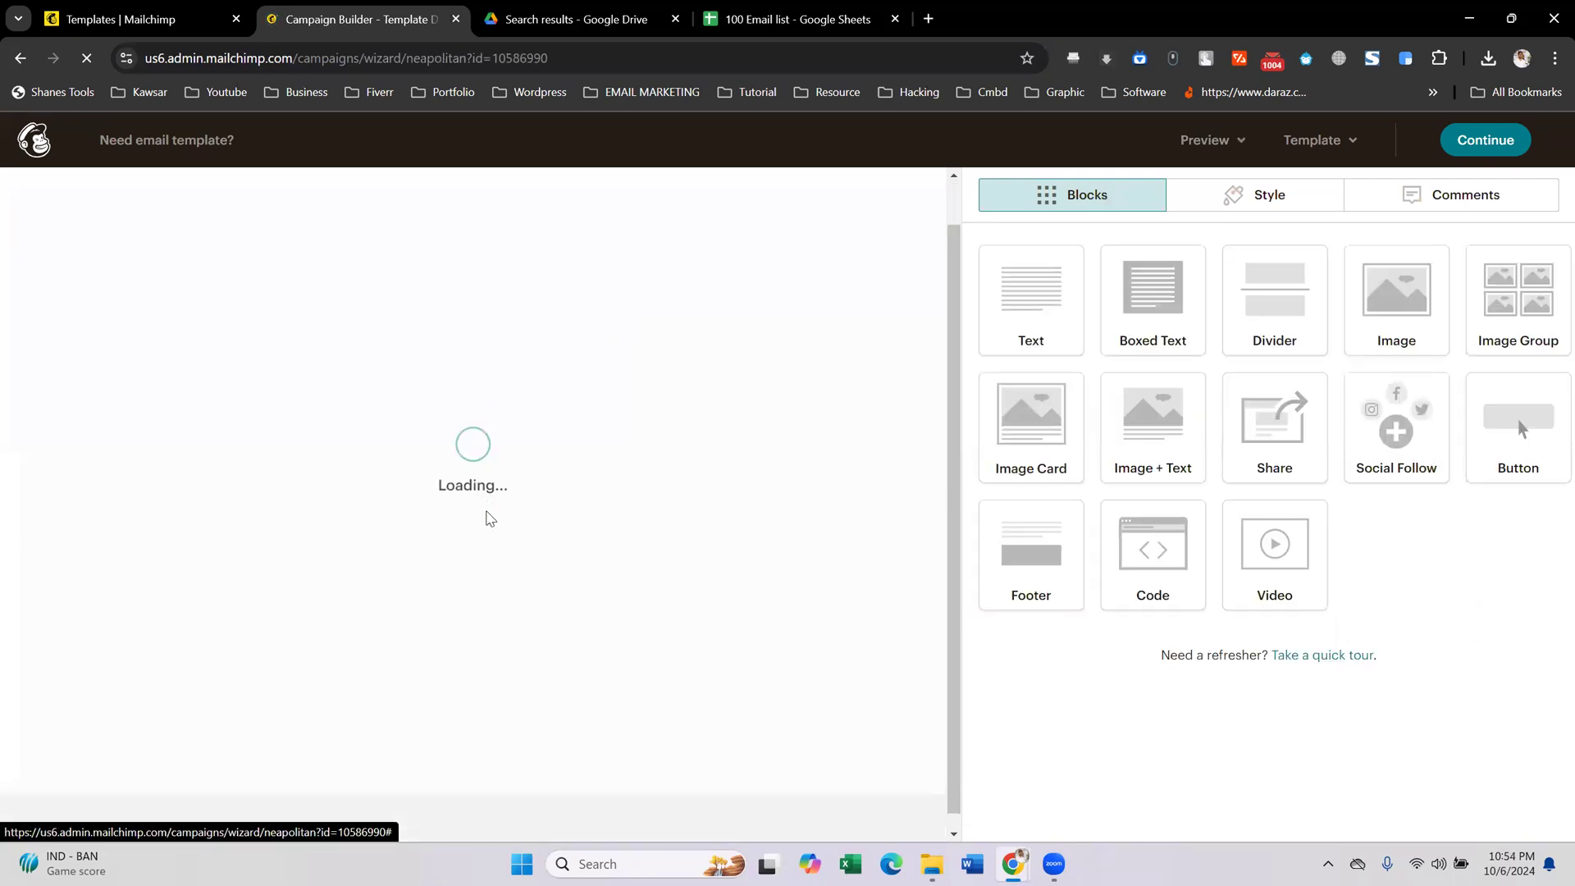
scroll(519, 525, down, 7)
scroll(519, 527, up, 8)
scroll(517, 533, down, 8)
scroll(505, 551, up, 8)
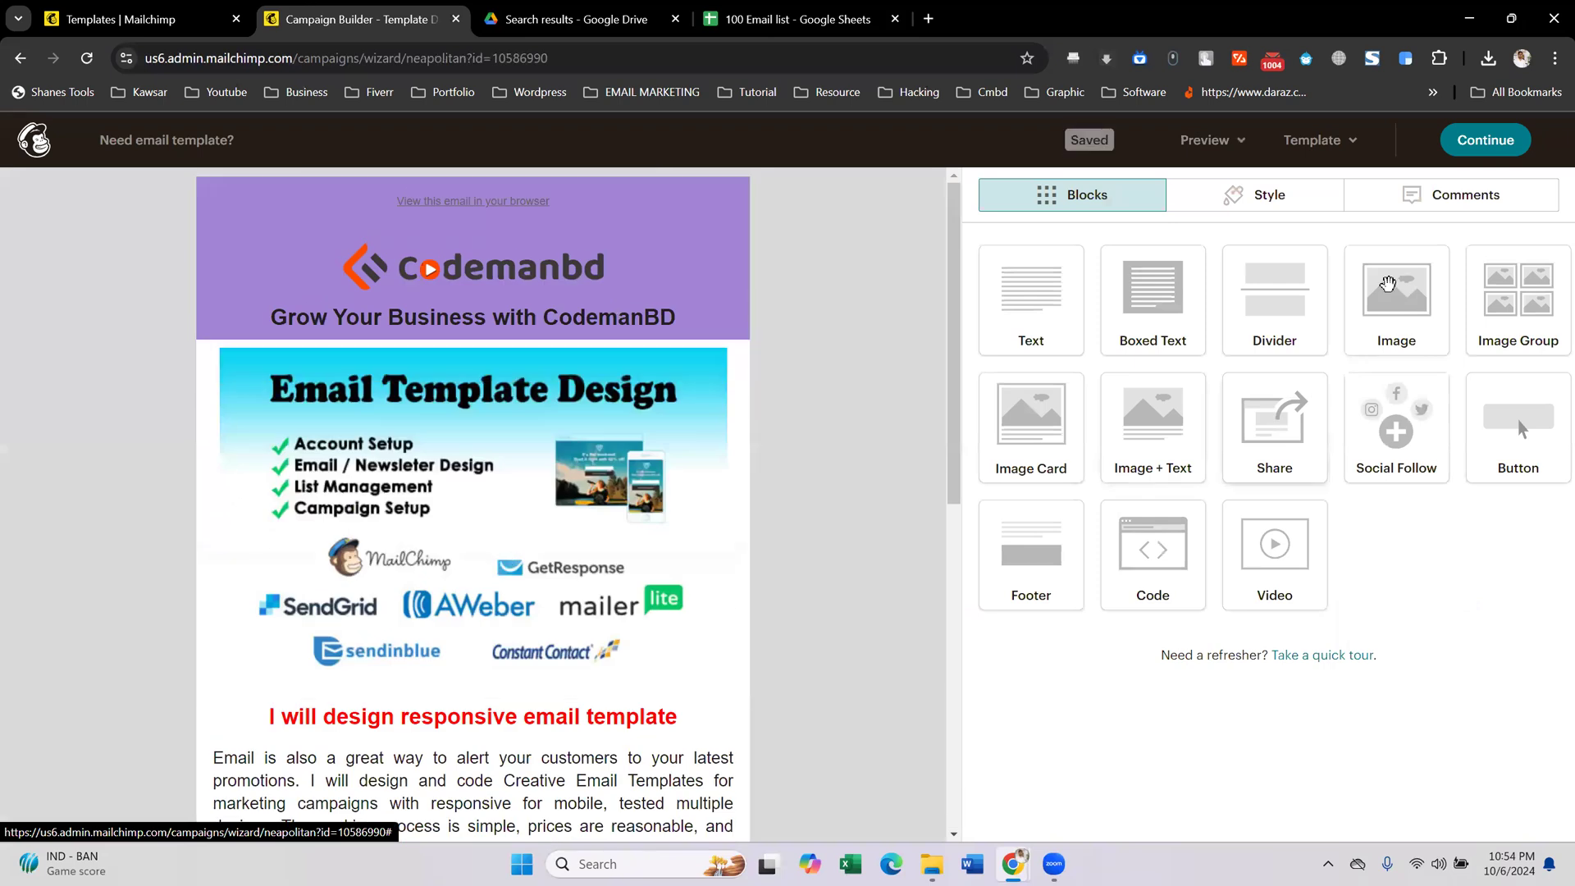
click(1498, 141)
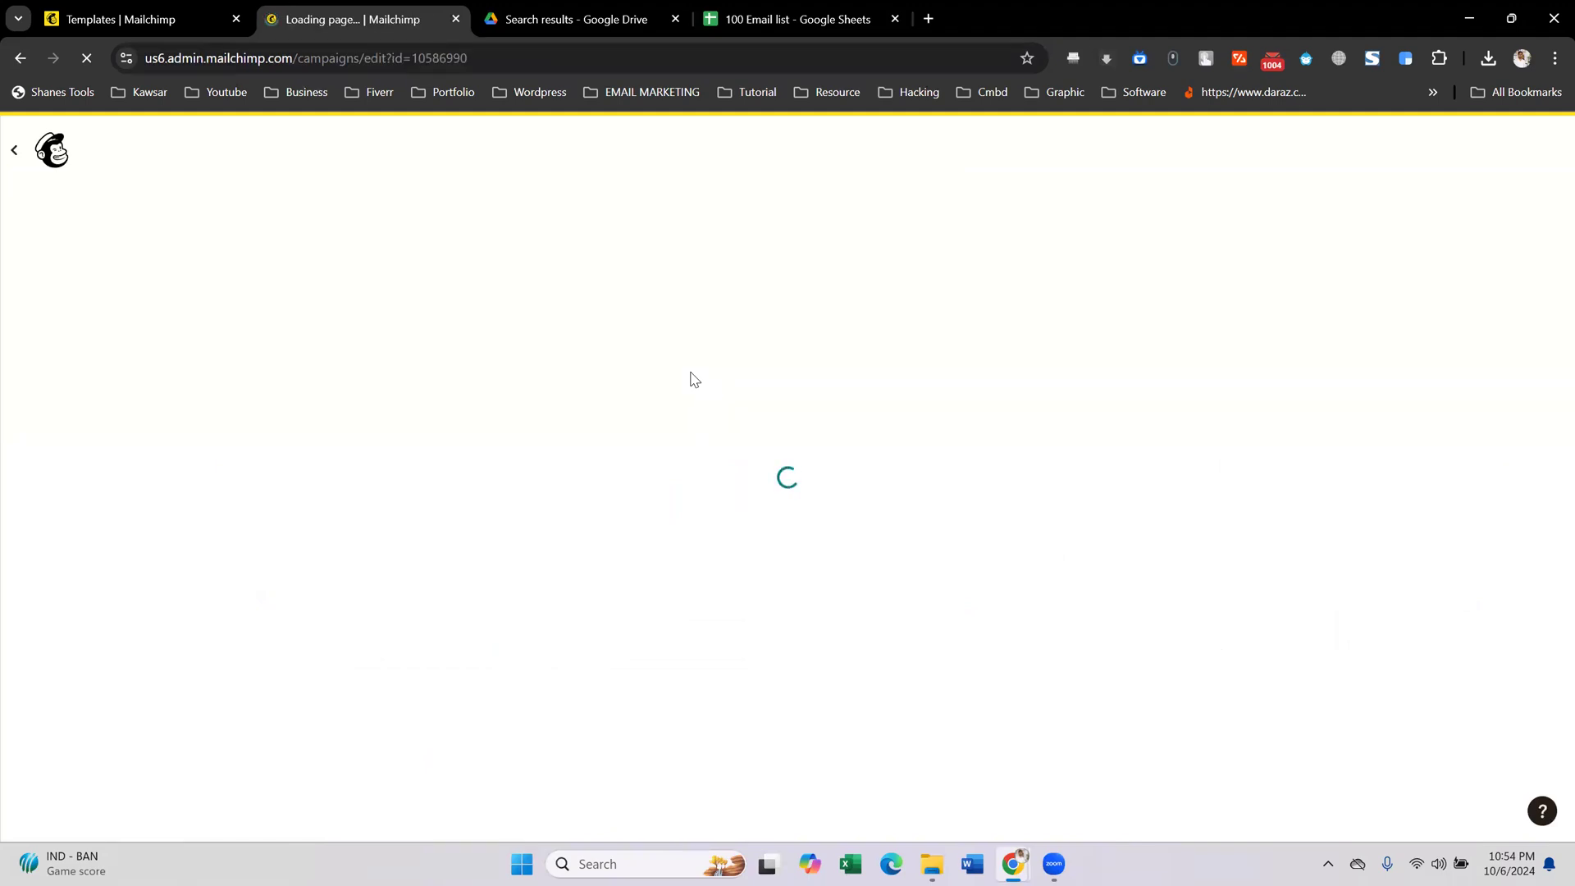
- Look over the campaign's setup sections and the full email preview before sending
scroll(451, 468, down, 5)
scroll(398, 443, up, 3)
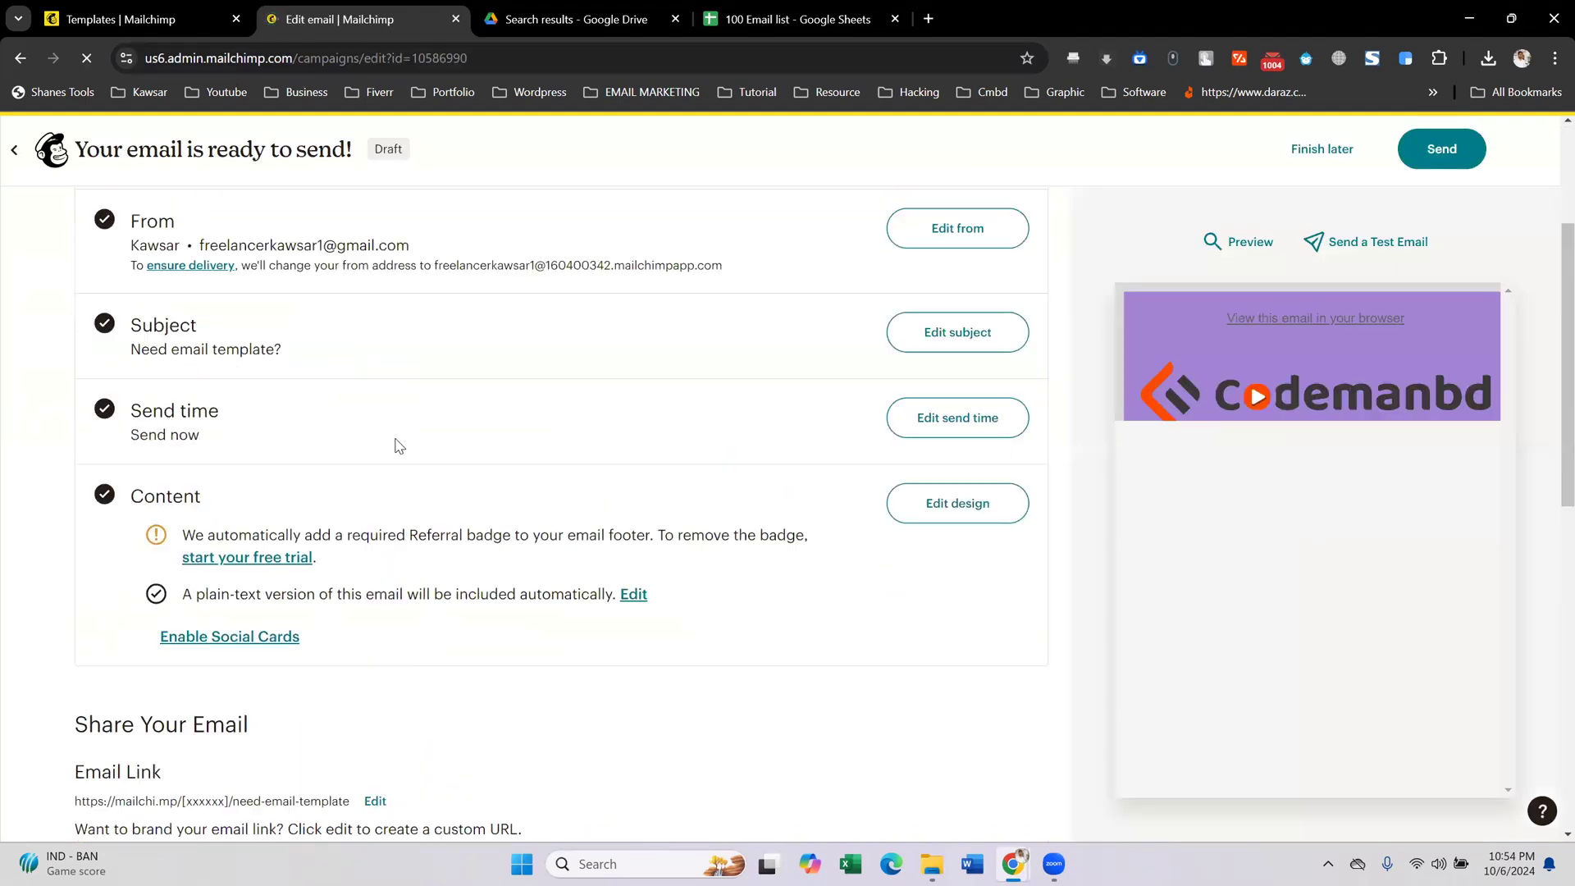
scroll(404, 483, down, 8)
scroll(648, 468, up, 8)
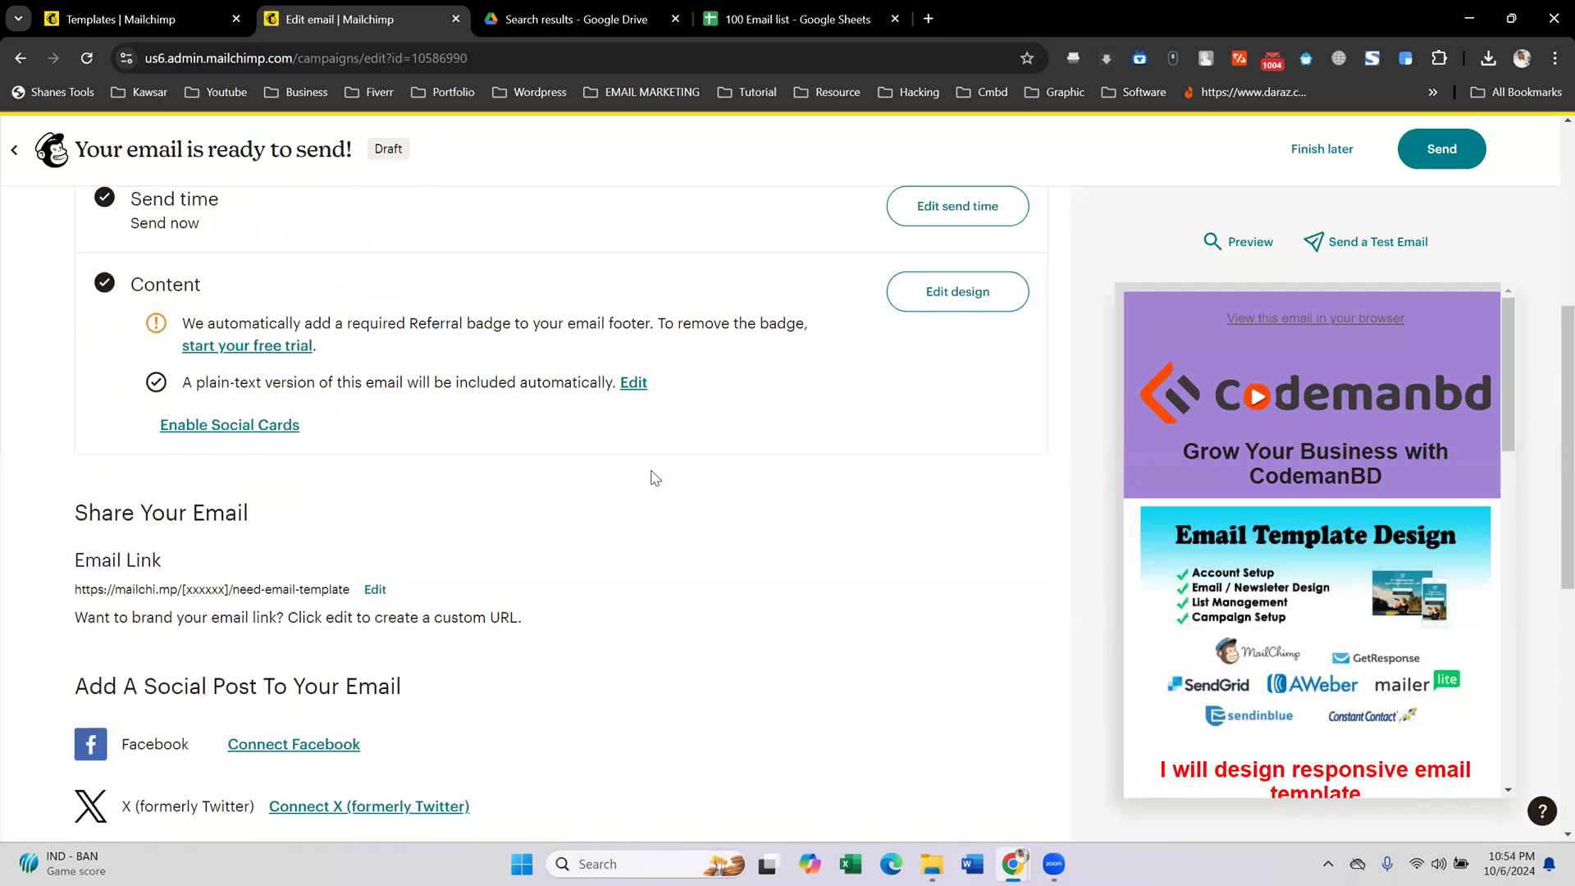
scroll(654, 477, up, 2)
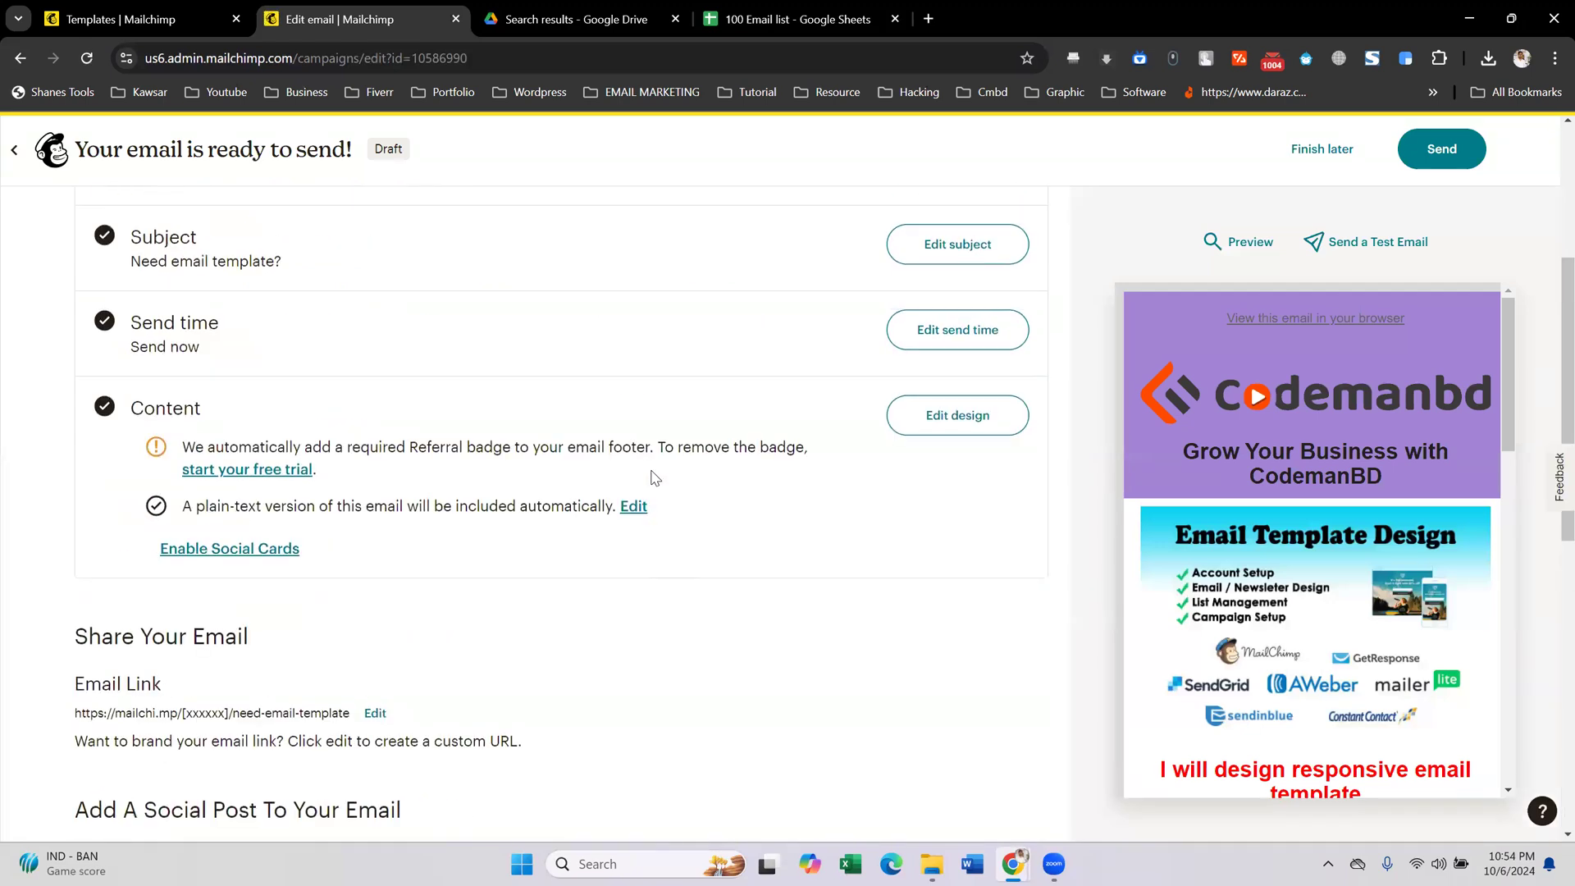
scroll(654, 477, up, 2)
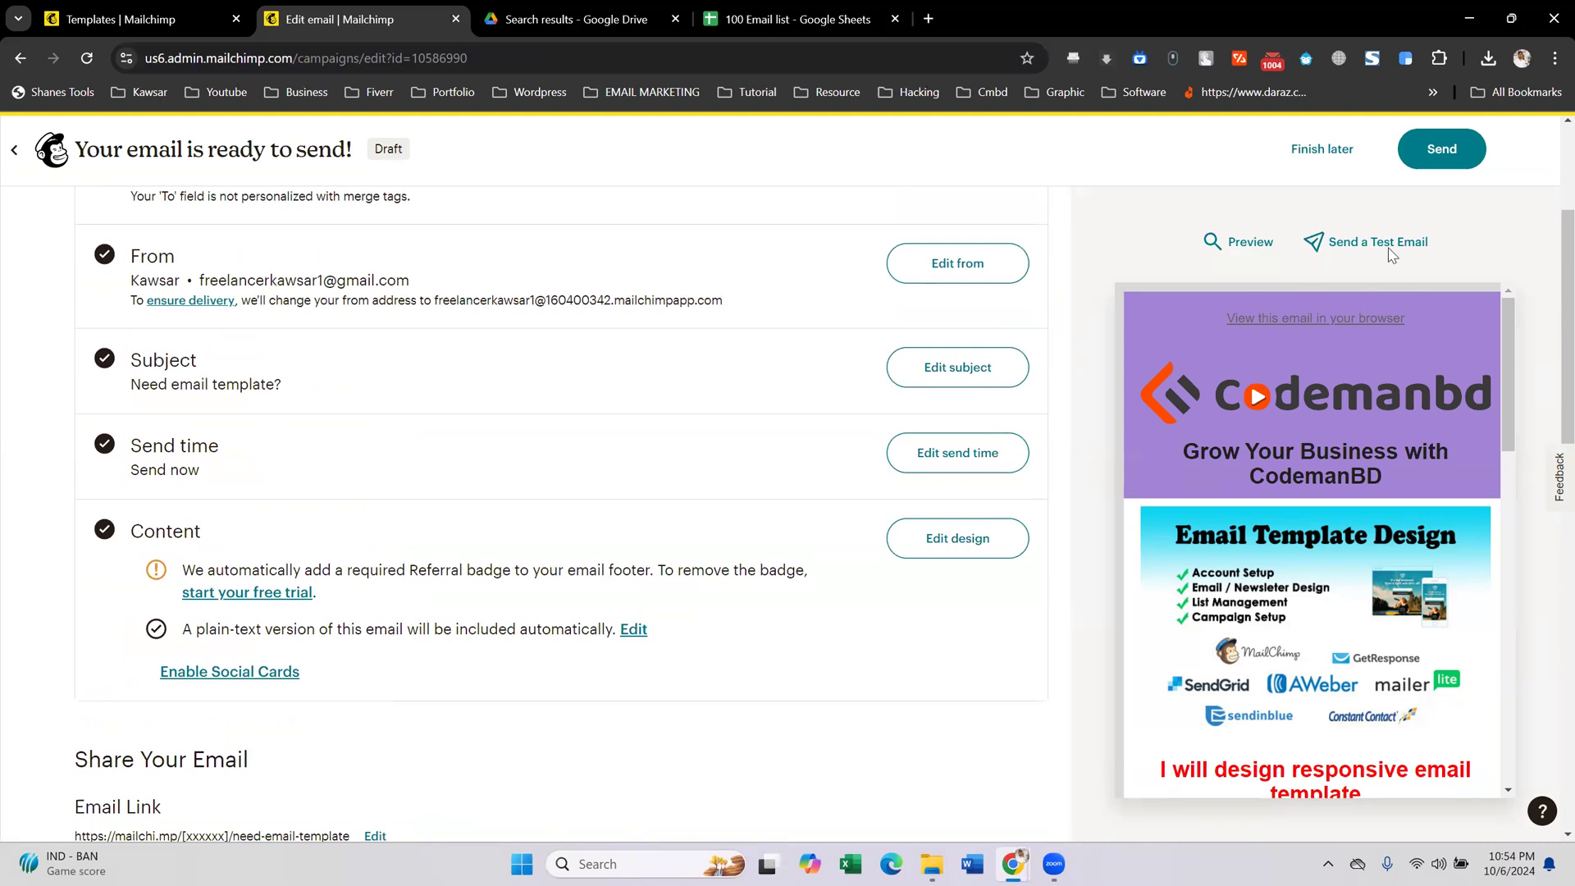
scroll(1409, 407, down, 15)
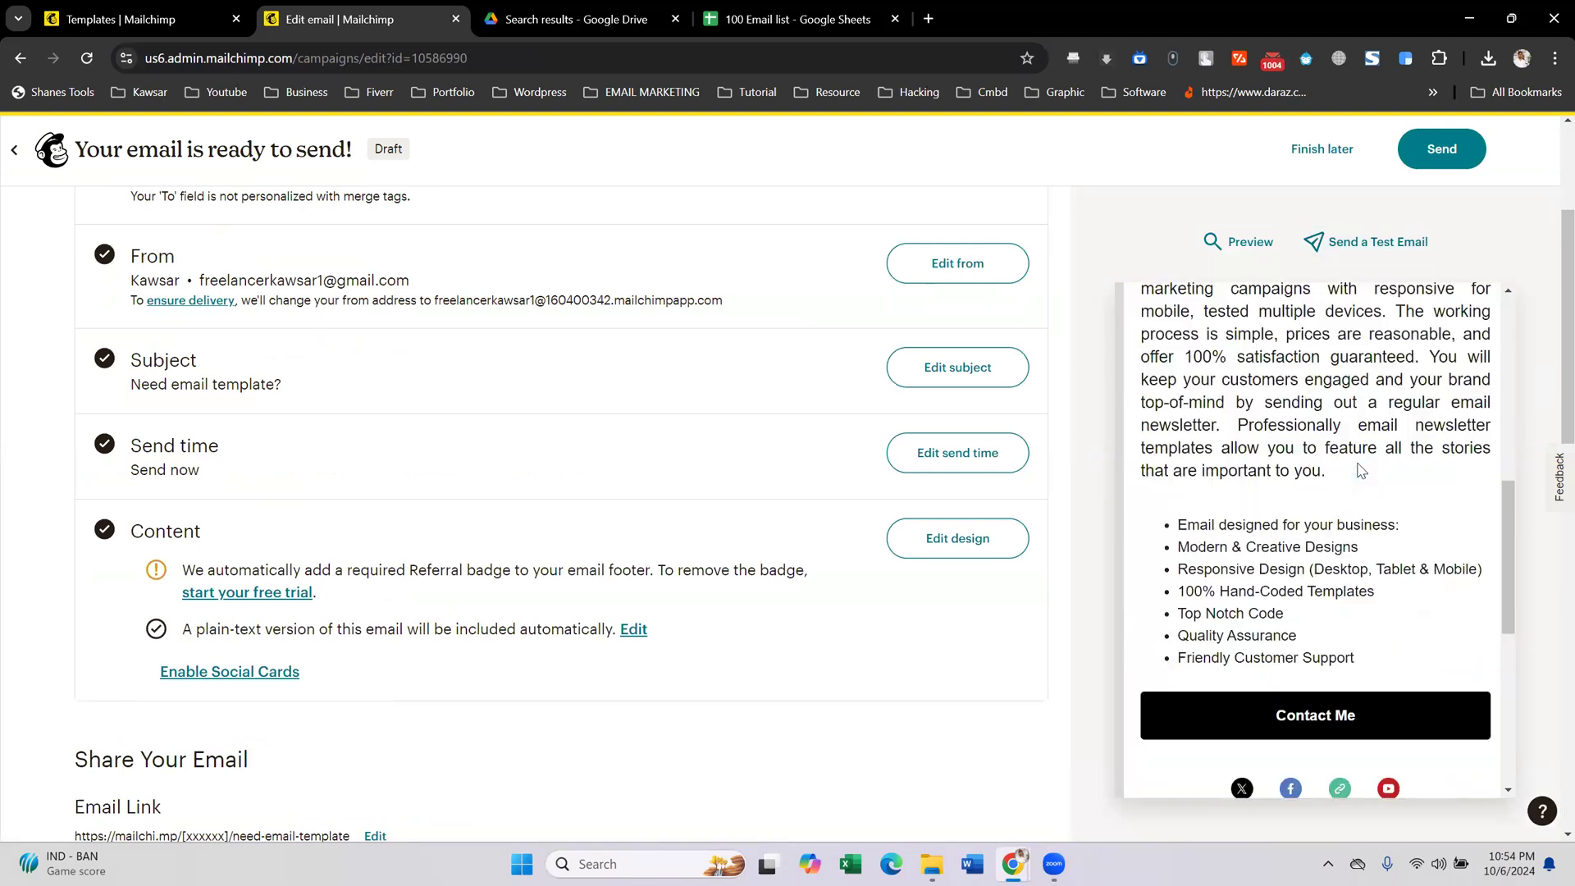
scroll(1362, 496, up, 15)
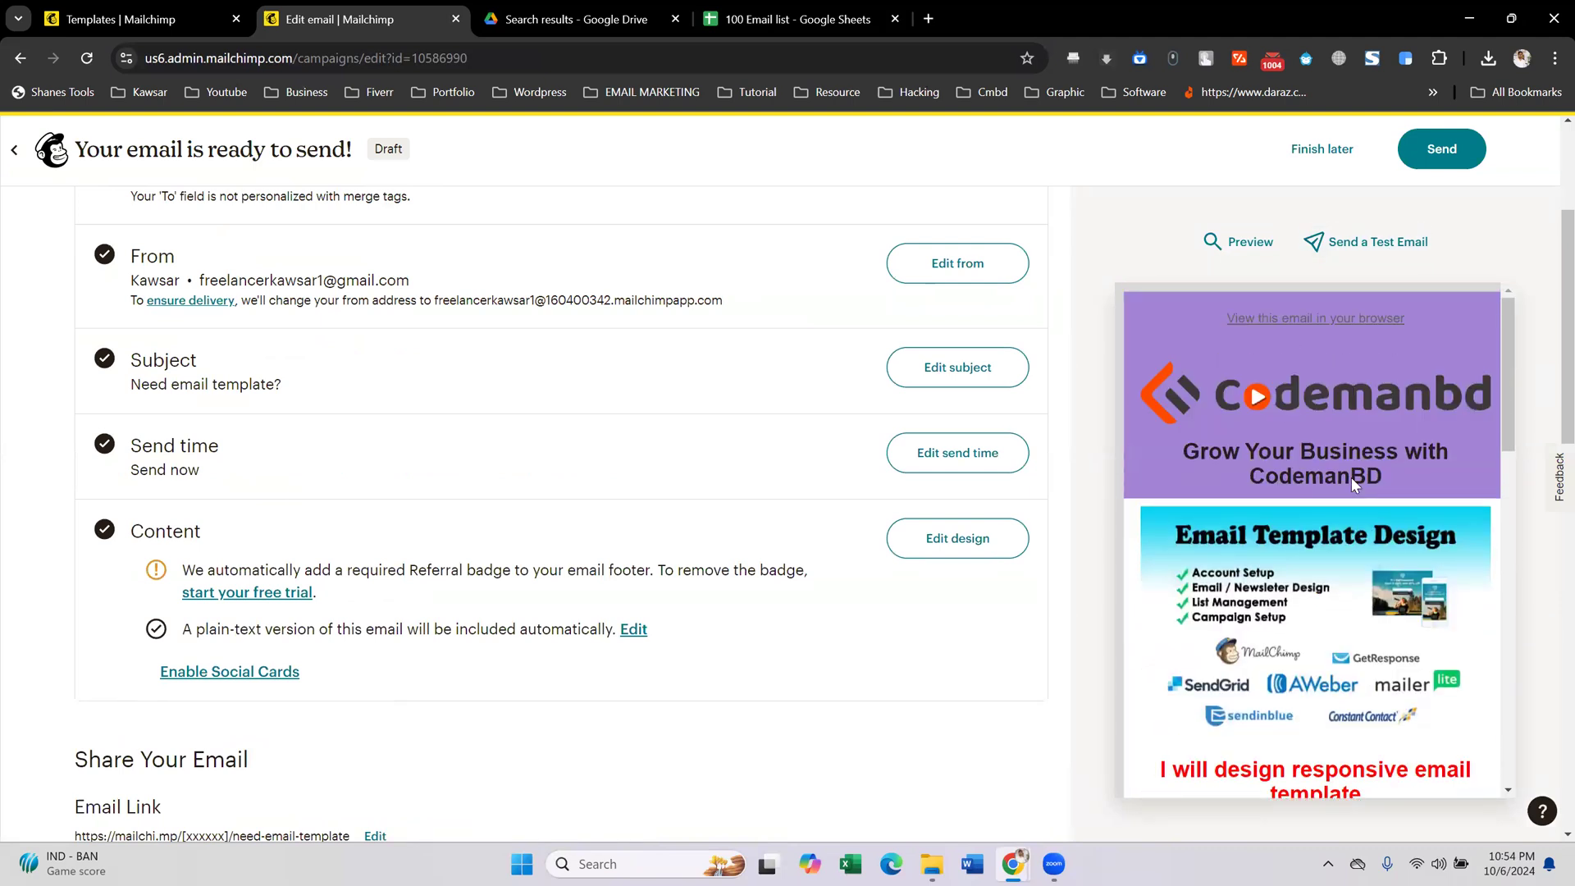
scroll(1350, 477, down, 15)
scroll(1346, 468, up, 3)
scroll(1346, 473, up, 15)
- Send a test email of the campaign to the account owner's email address and close the confirmation
click(1401, 242)
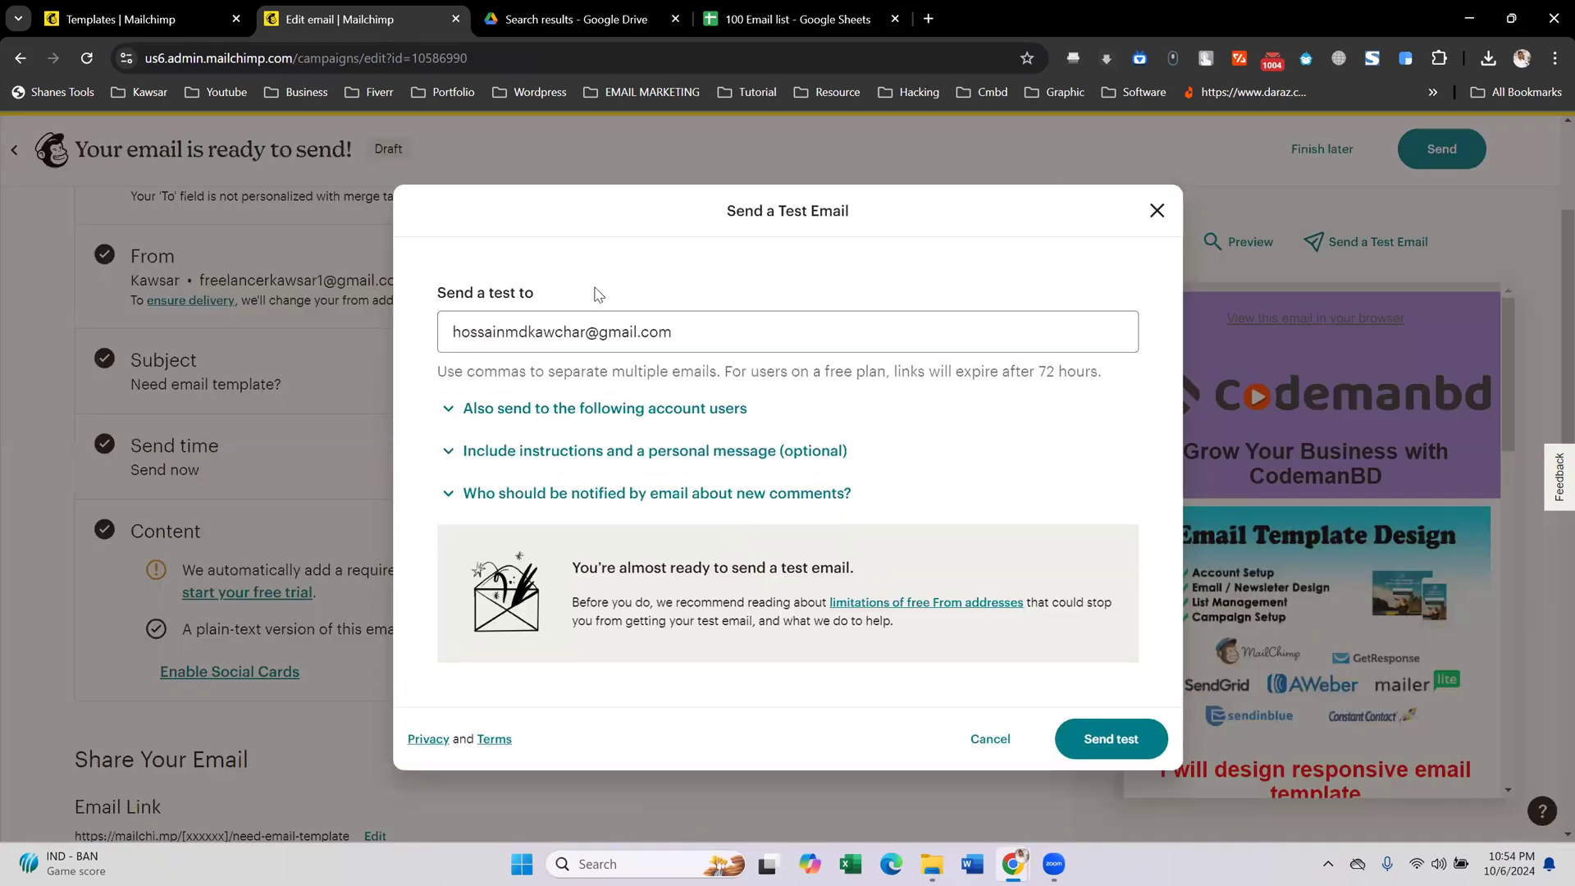
click(671, 329)
click(1069, 741)
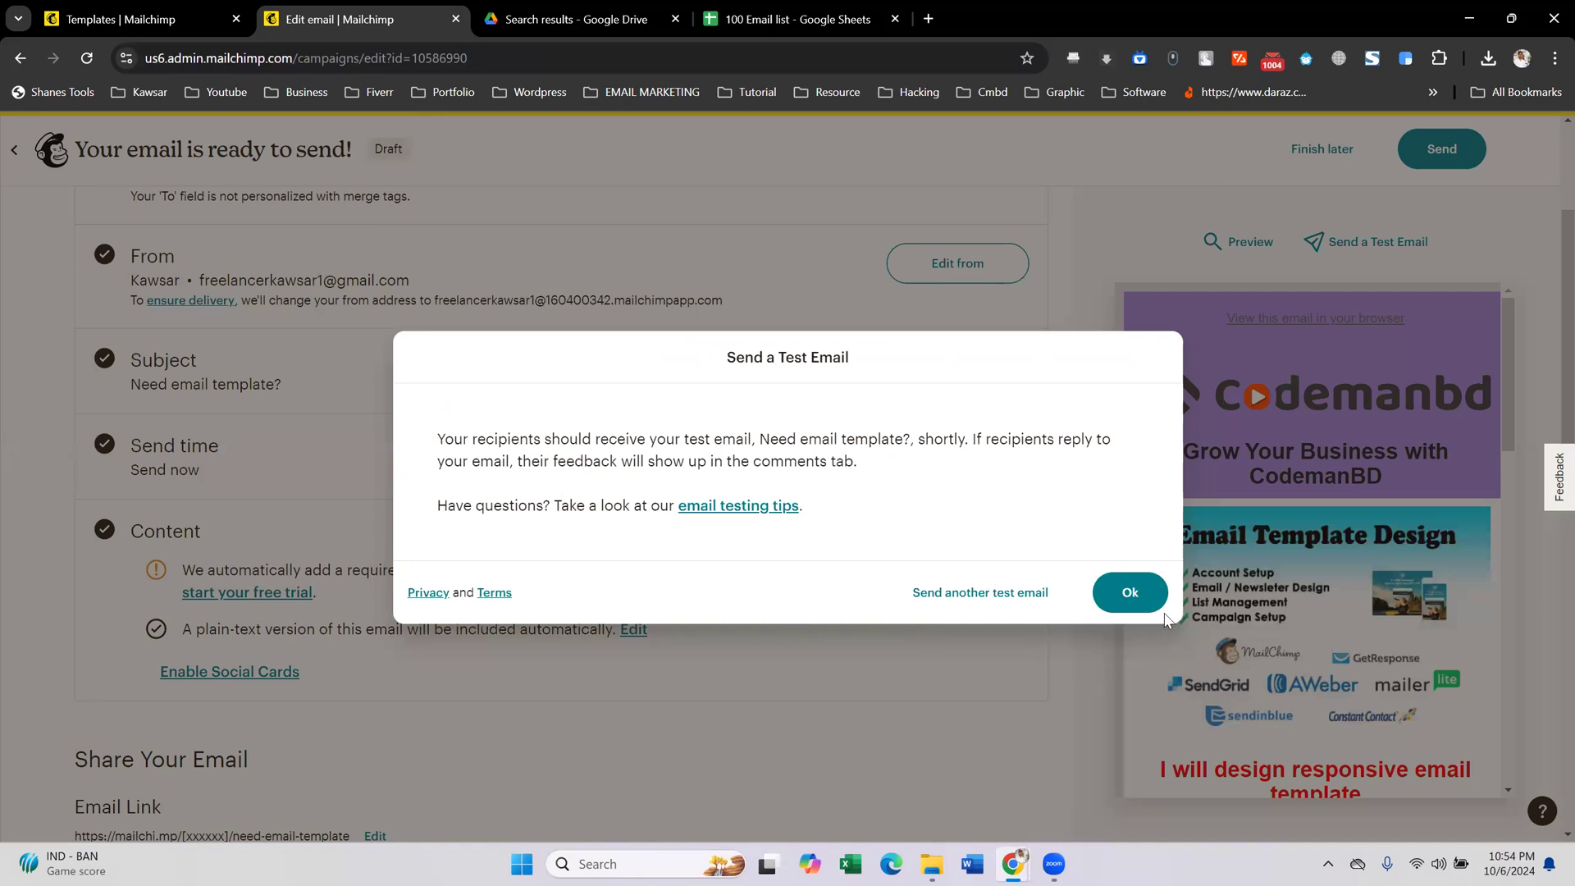
click(1131, 598)
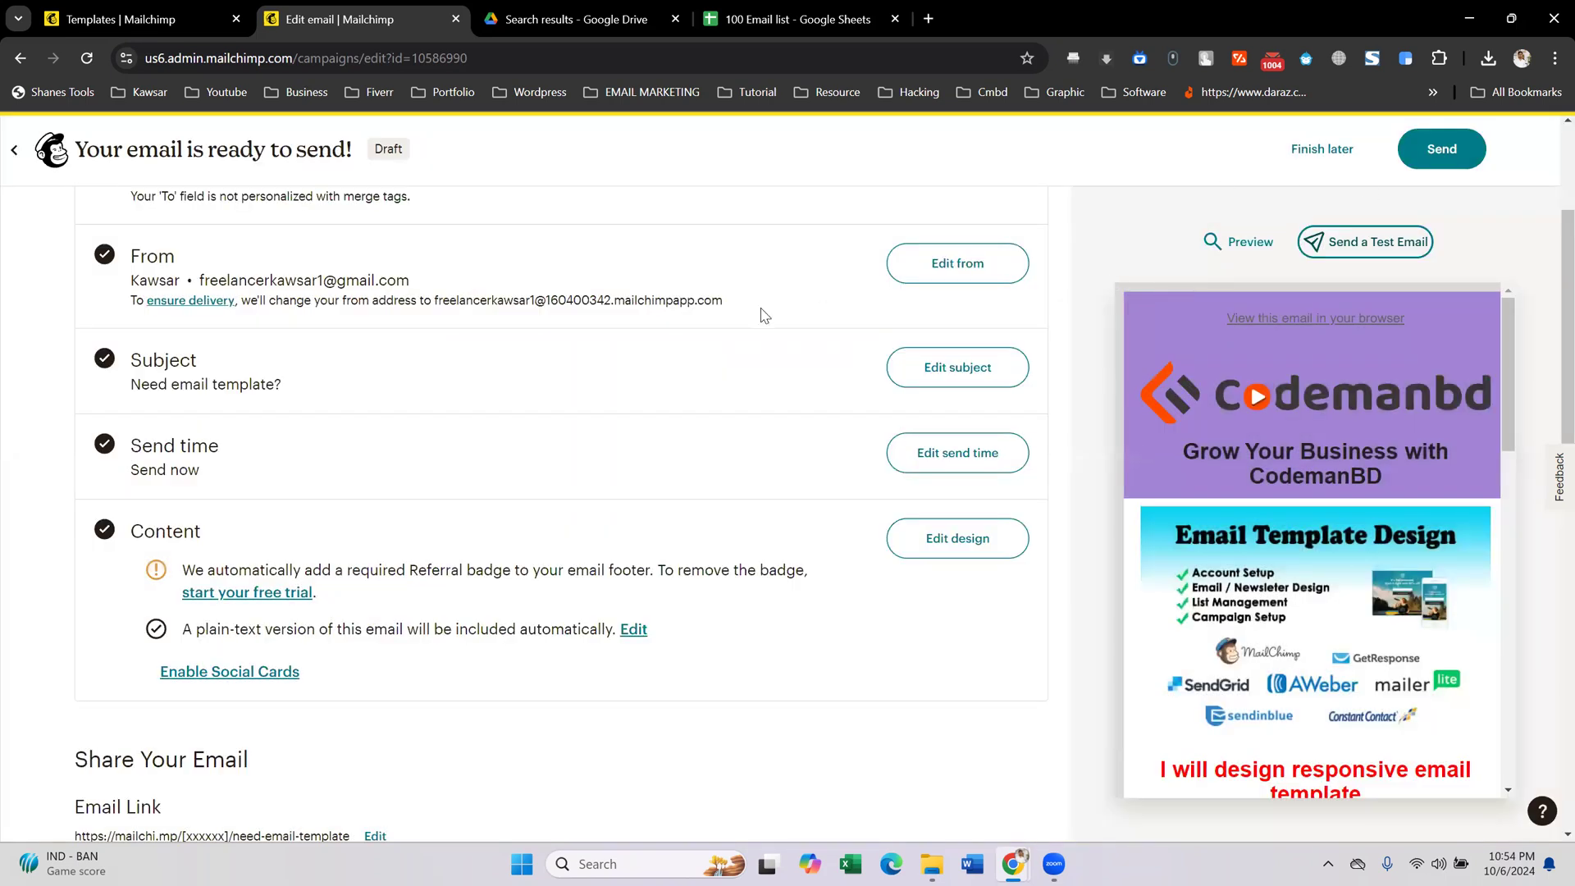
- Recheck the campaign's setup and sharing sections, bring up the send confirmation and close it without sending
scroll(680, 385, up, 1)
scroll(680, 385, up, 2)
scroll(643, 467, down, 12)
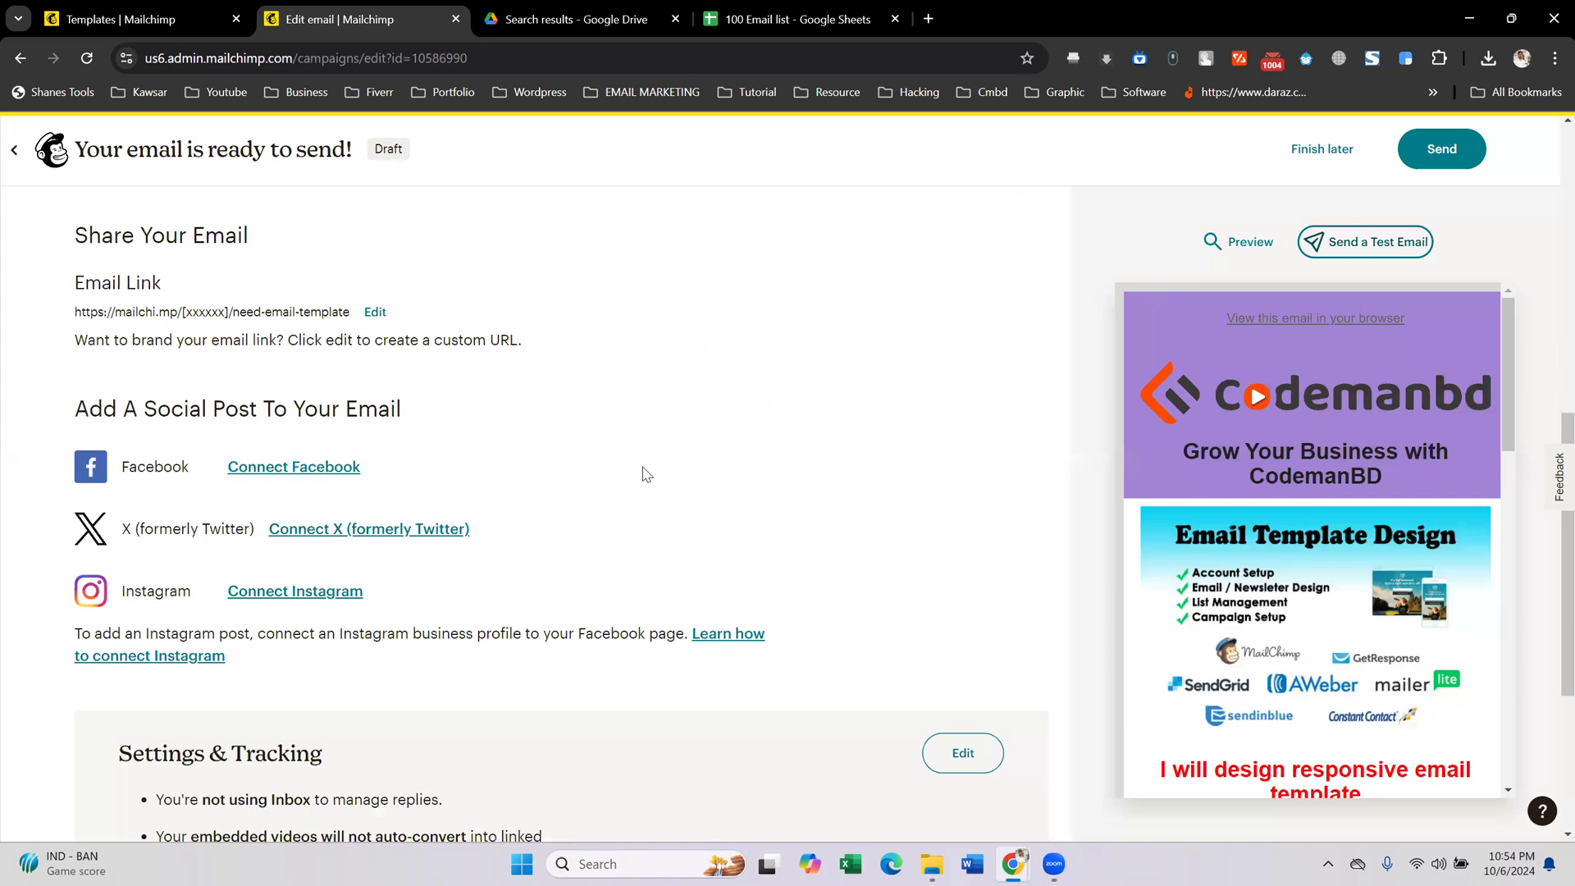
scroll(645, 473, up, 12)
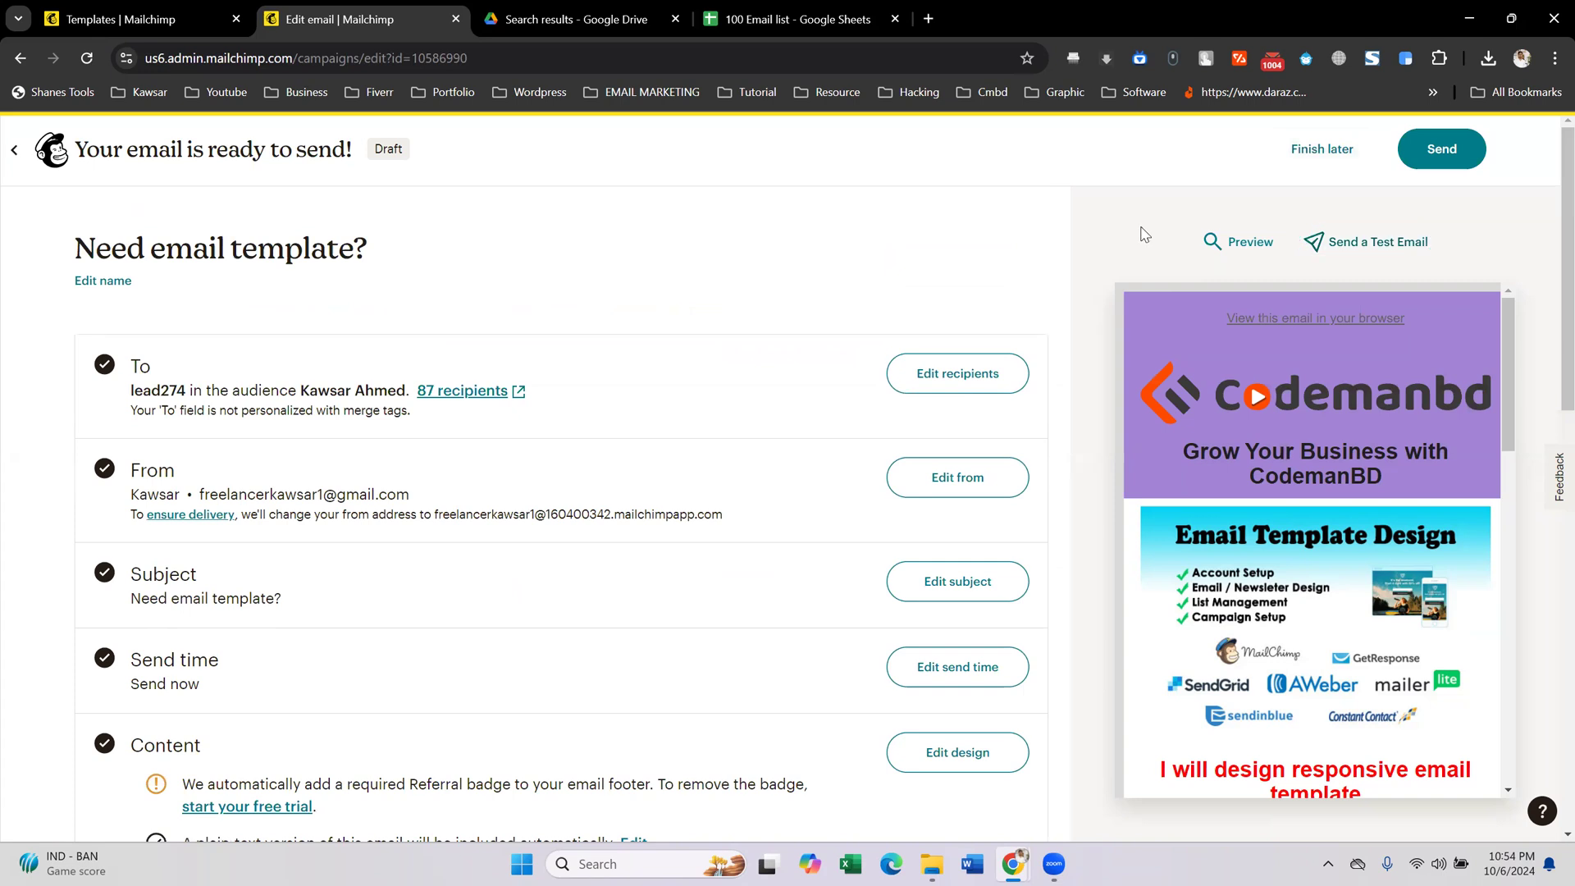
click(1438, 157)
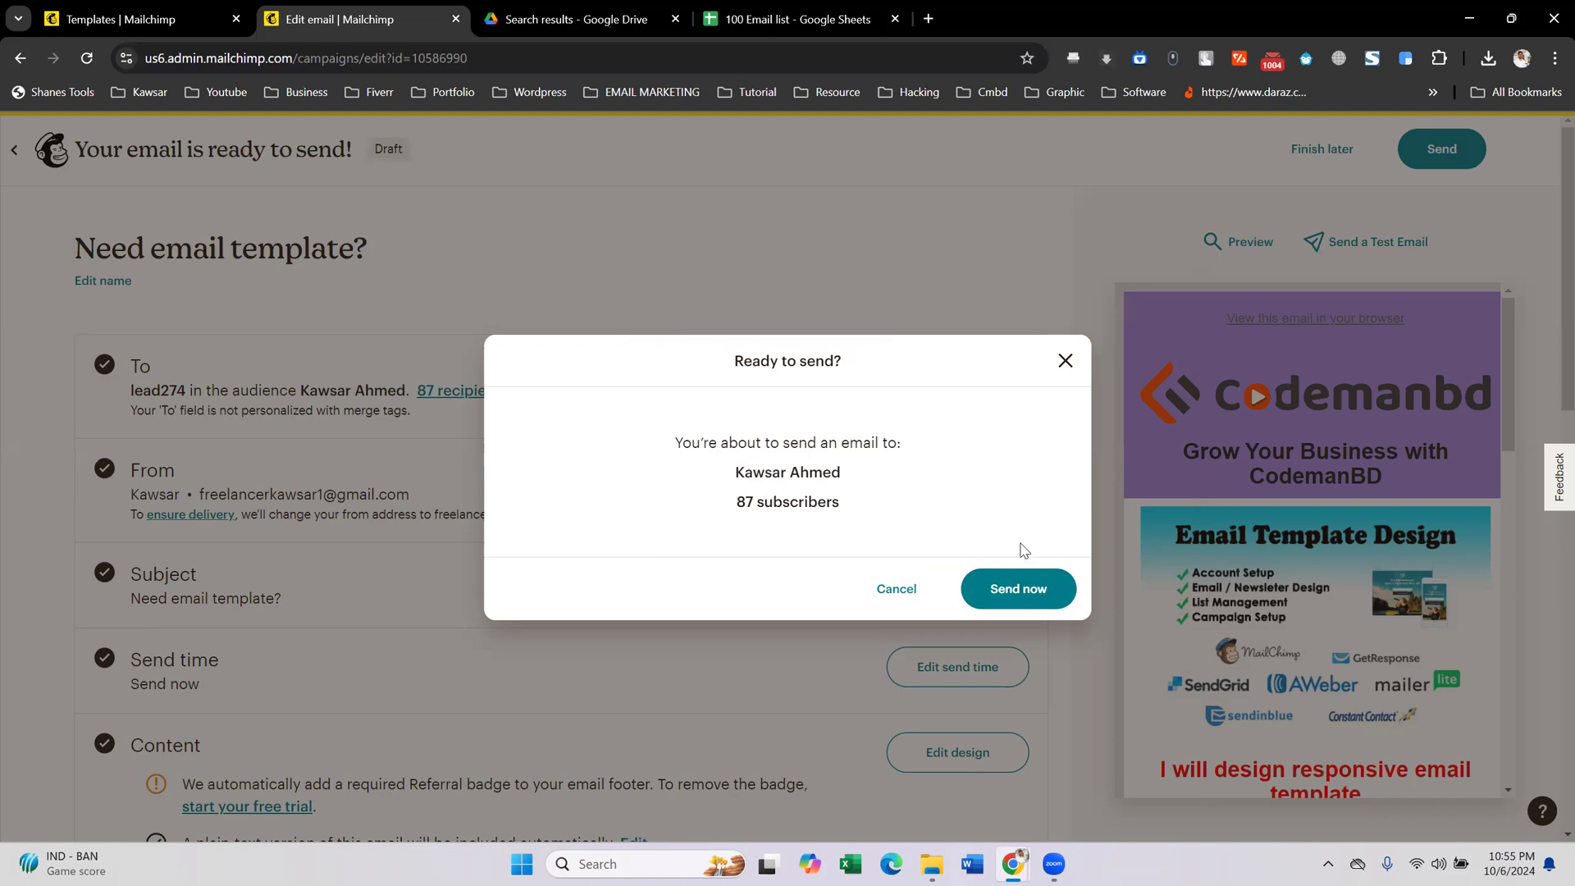
click(1066, 361)
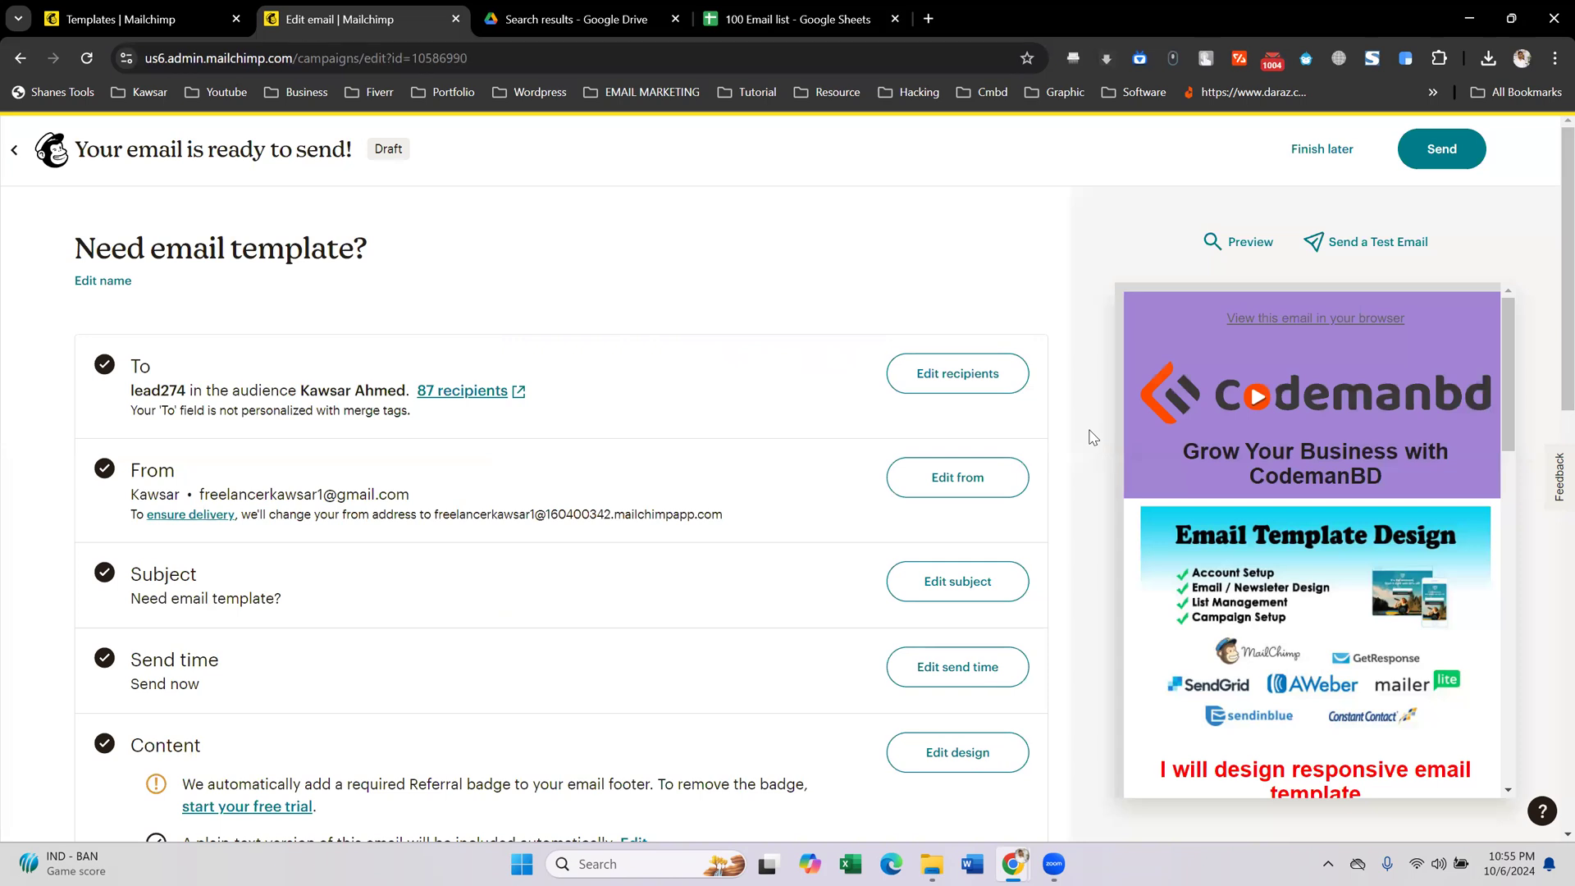
- Leave the campaign as a draft to finish later, reopen the lead274 draft and look over its setup and email preview
click(1337, 150)
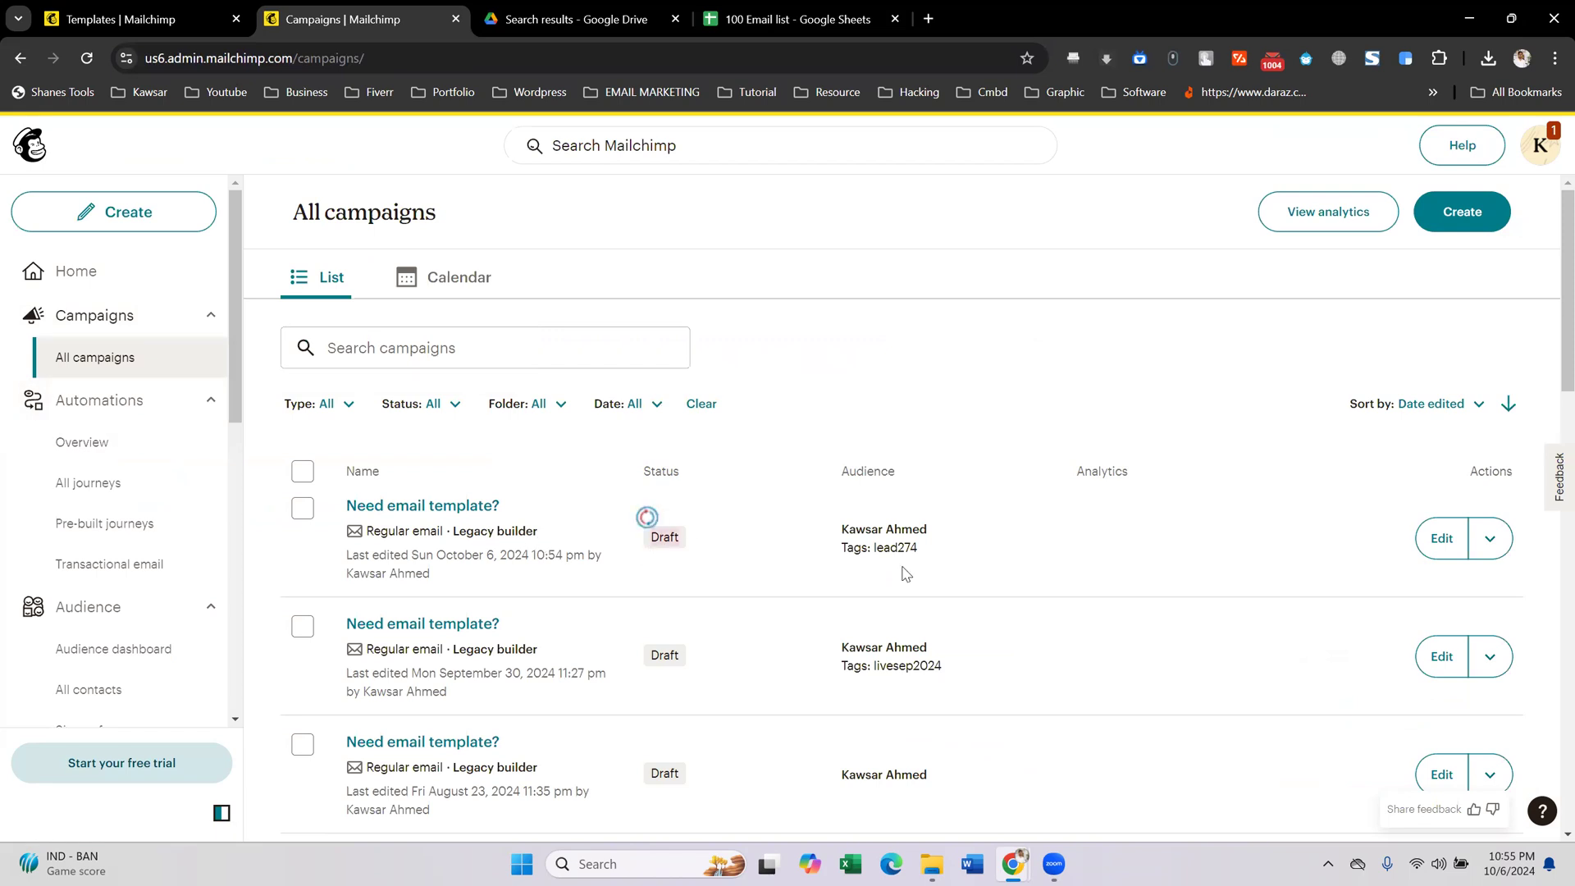
click(1442, 542)
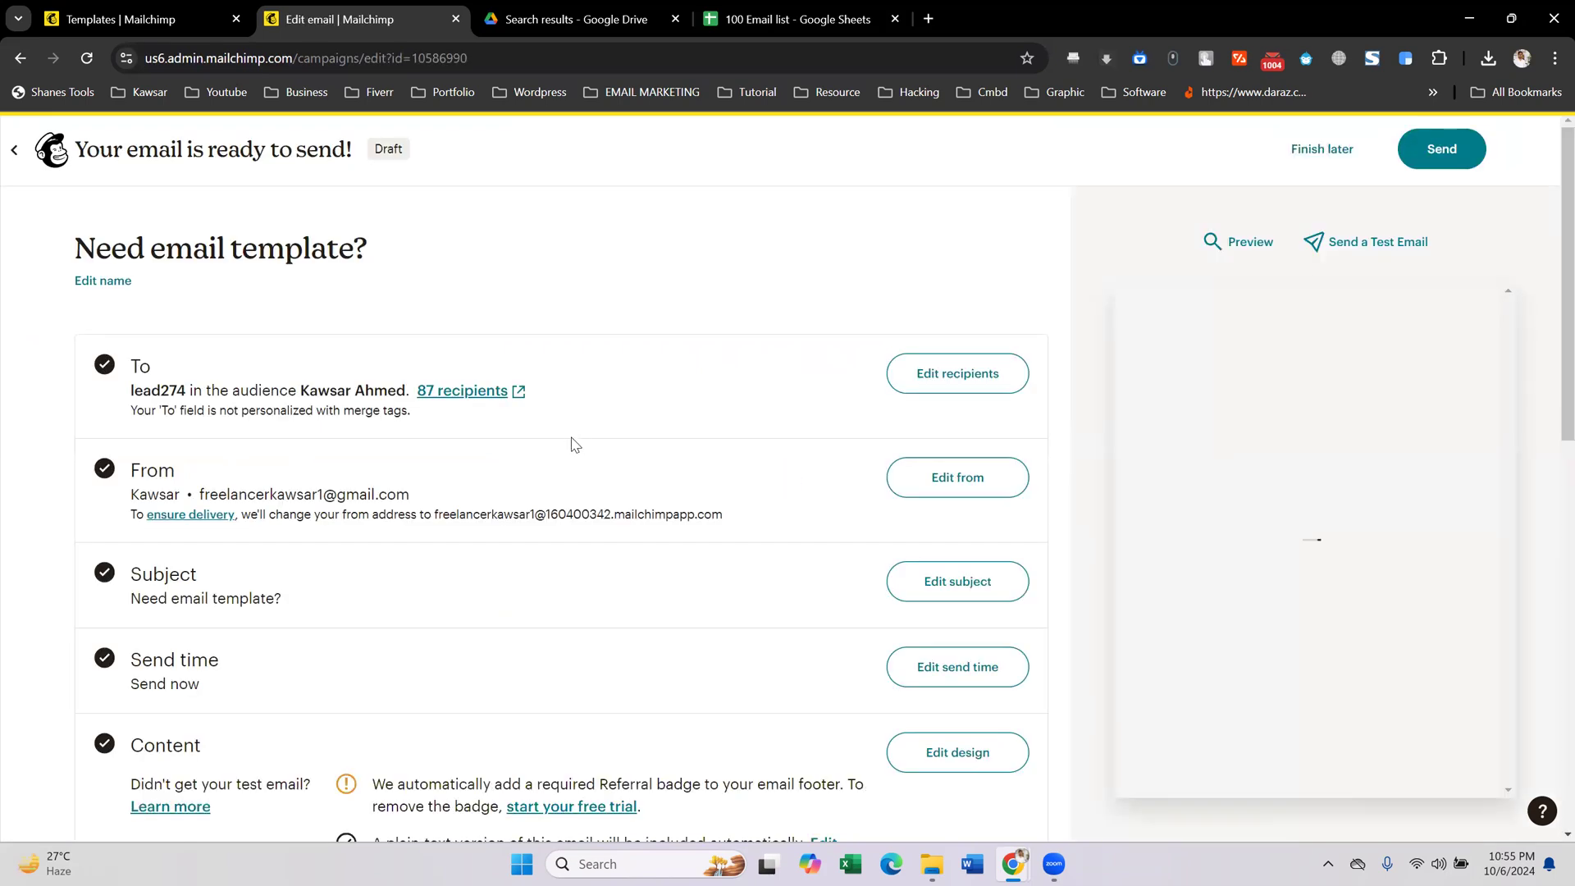
scroll(575, 435, down, 10)
scroll(558, 420, up, 10)
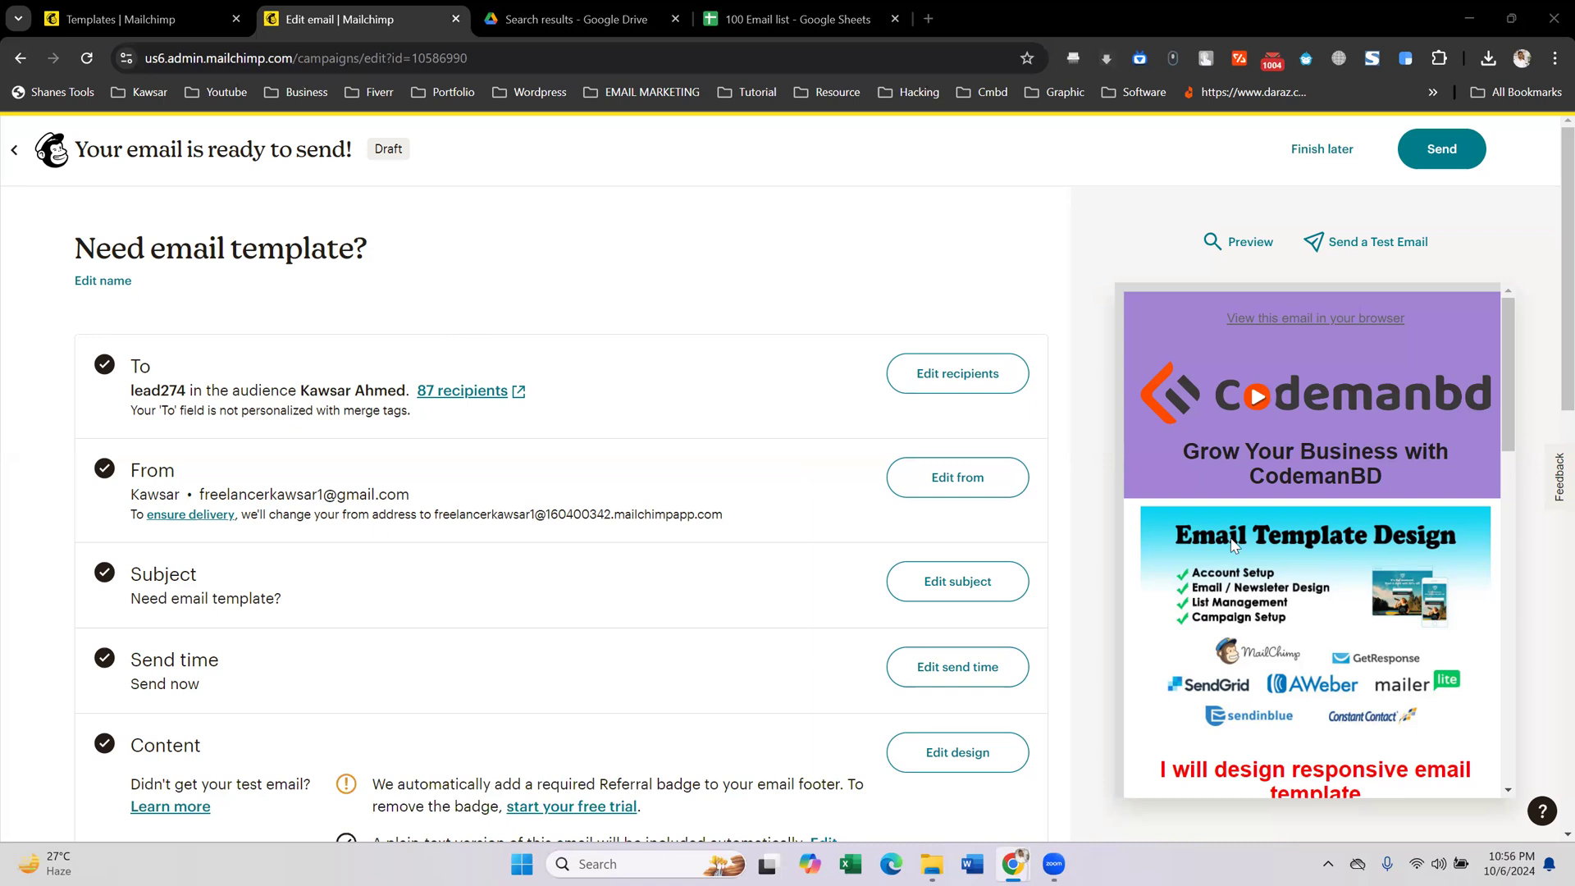
scroll(1425, 441, down, 15)
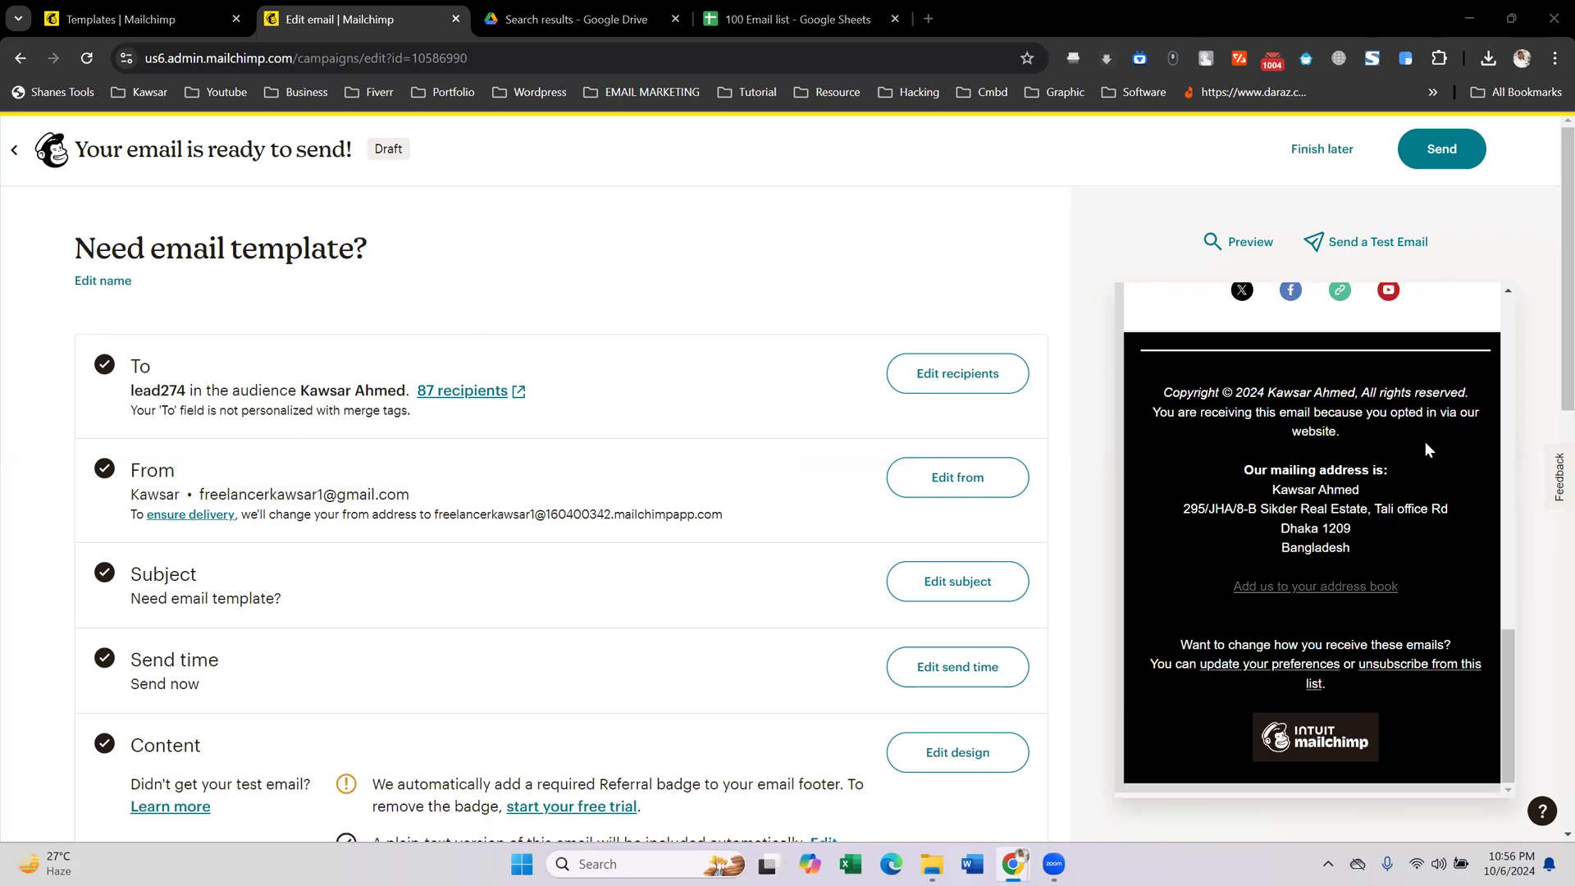
scroll(1425, 441, up, 15)
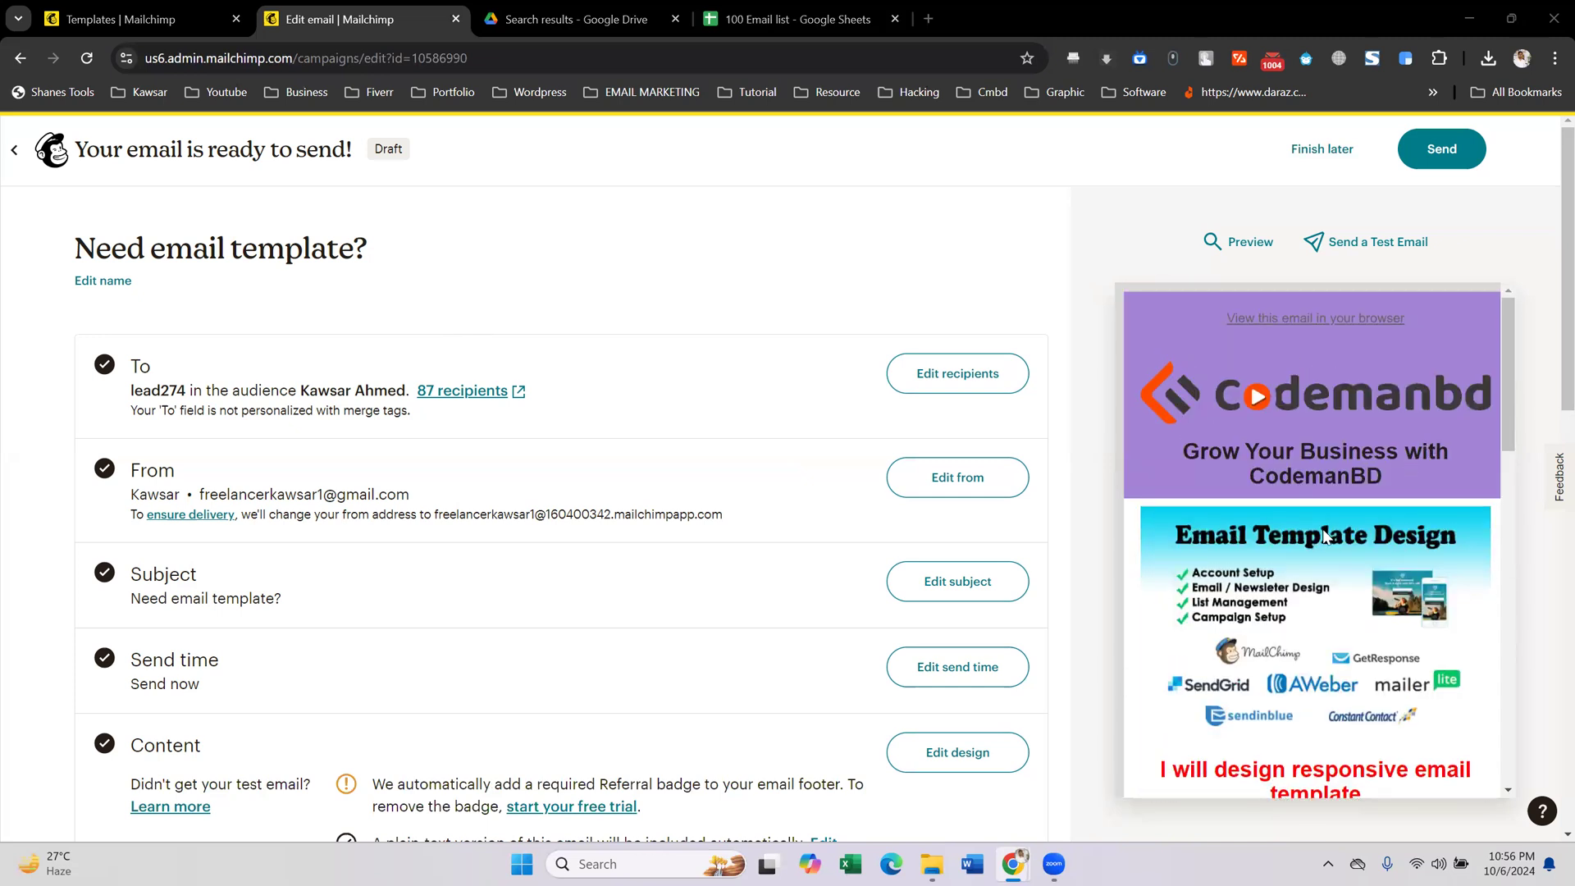
scroll(1324, 534, down, 3)
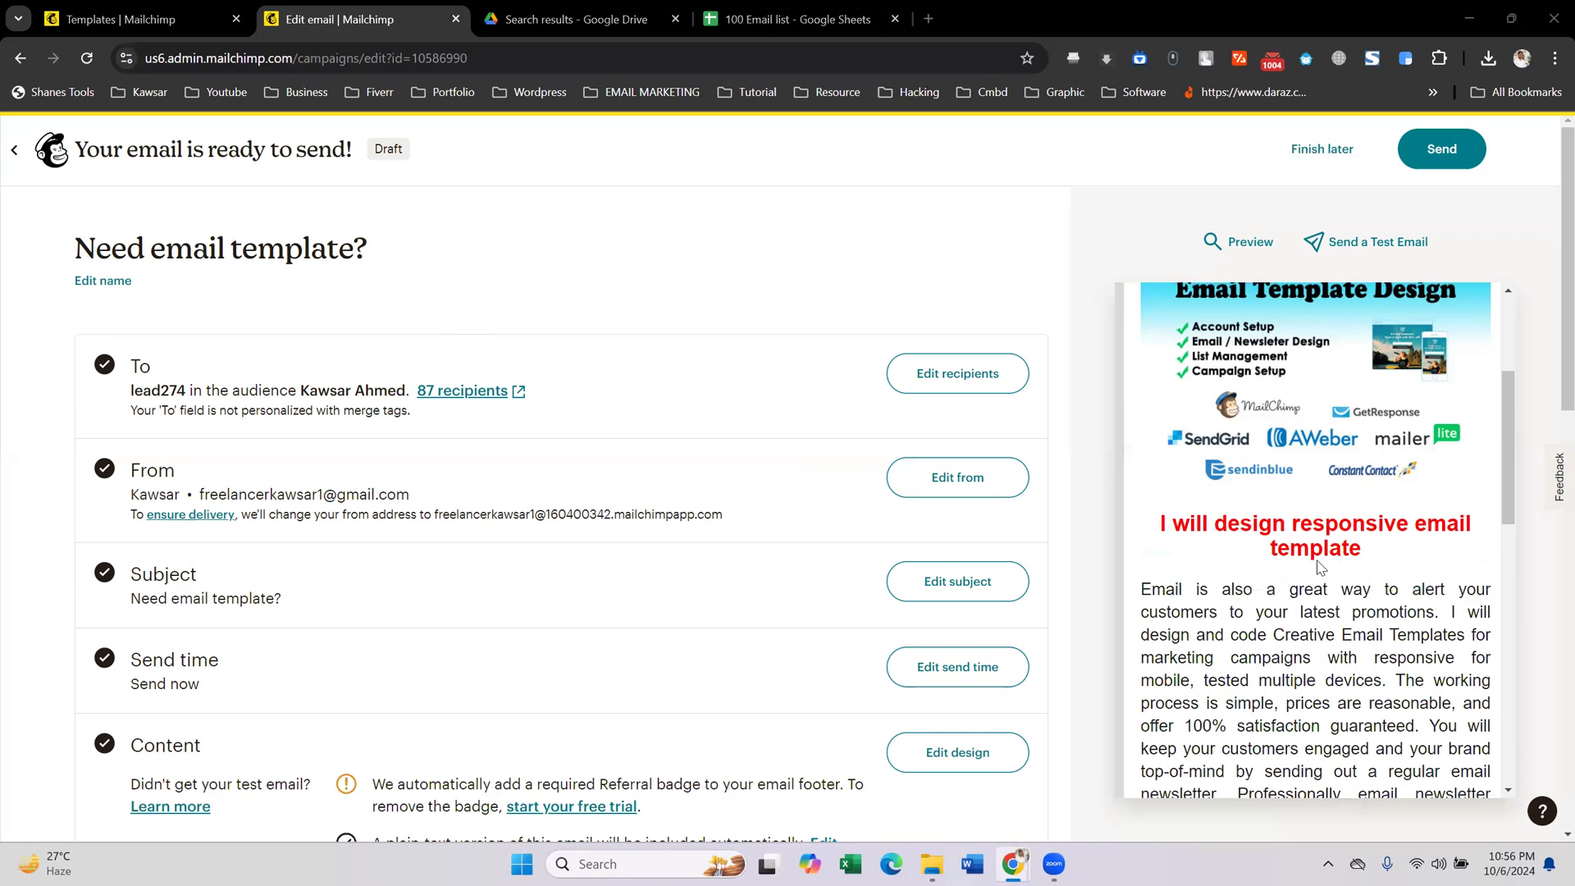
click(1451, 863)
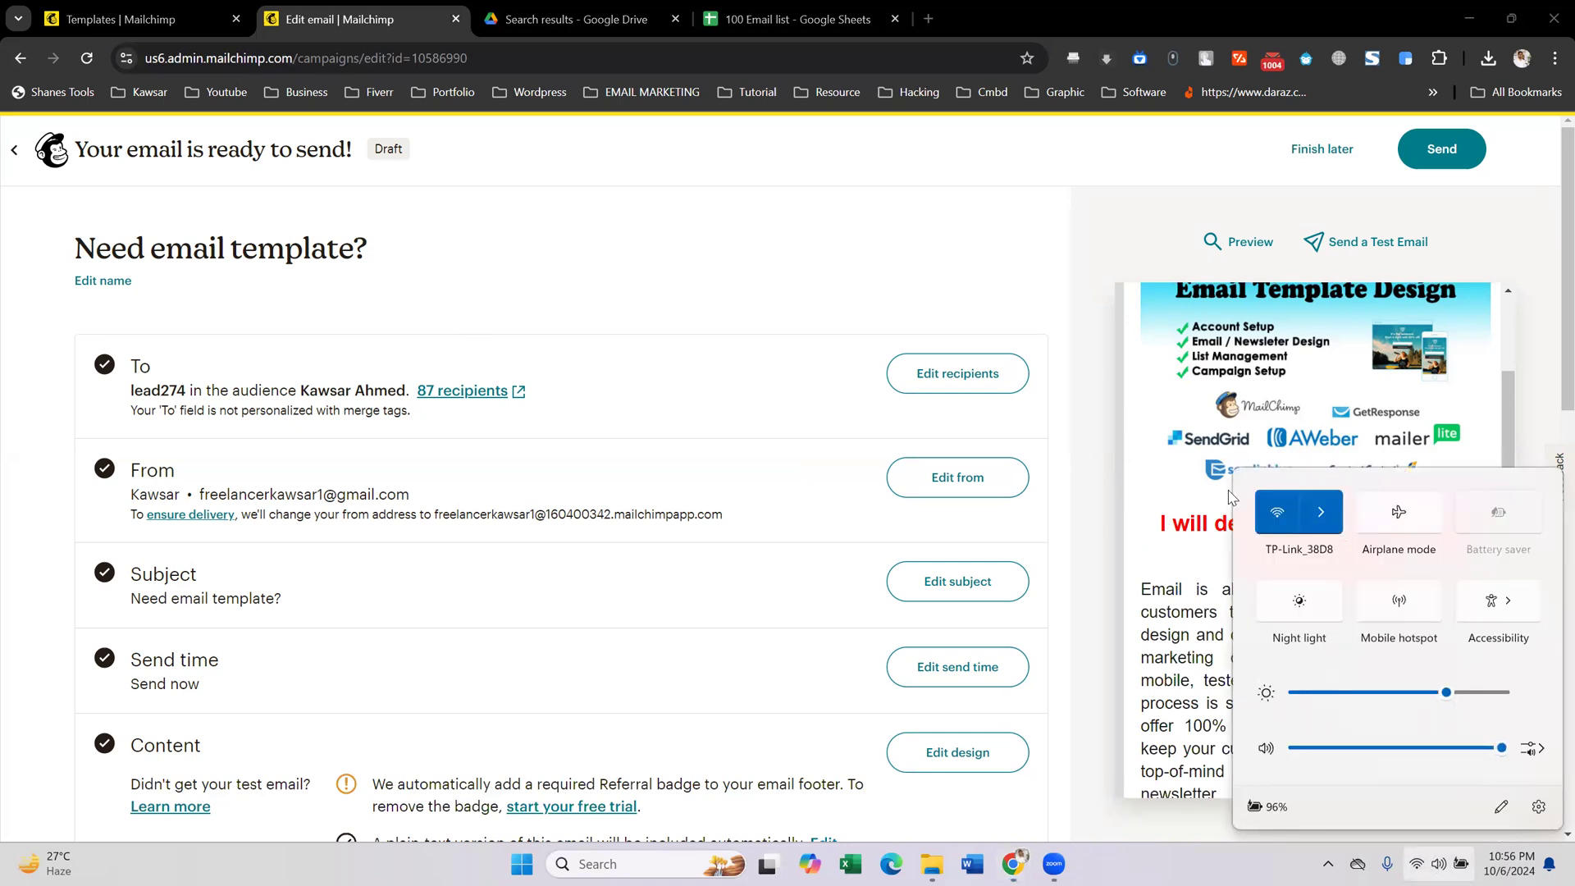
click(1116, 457)
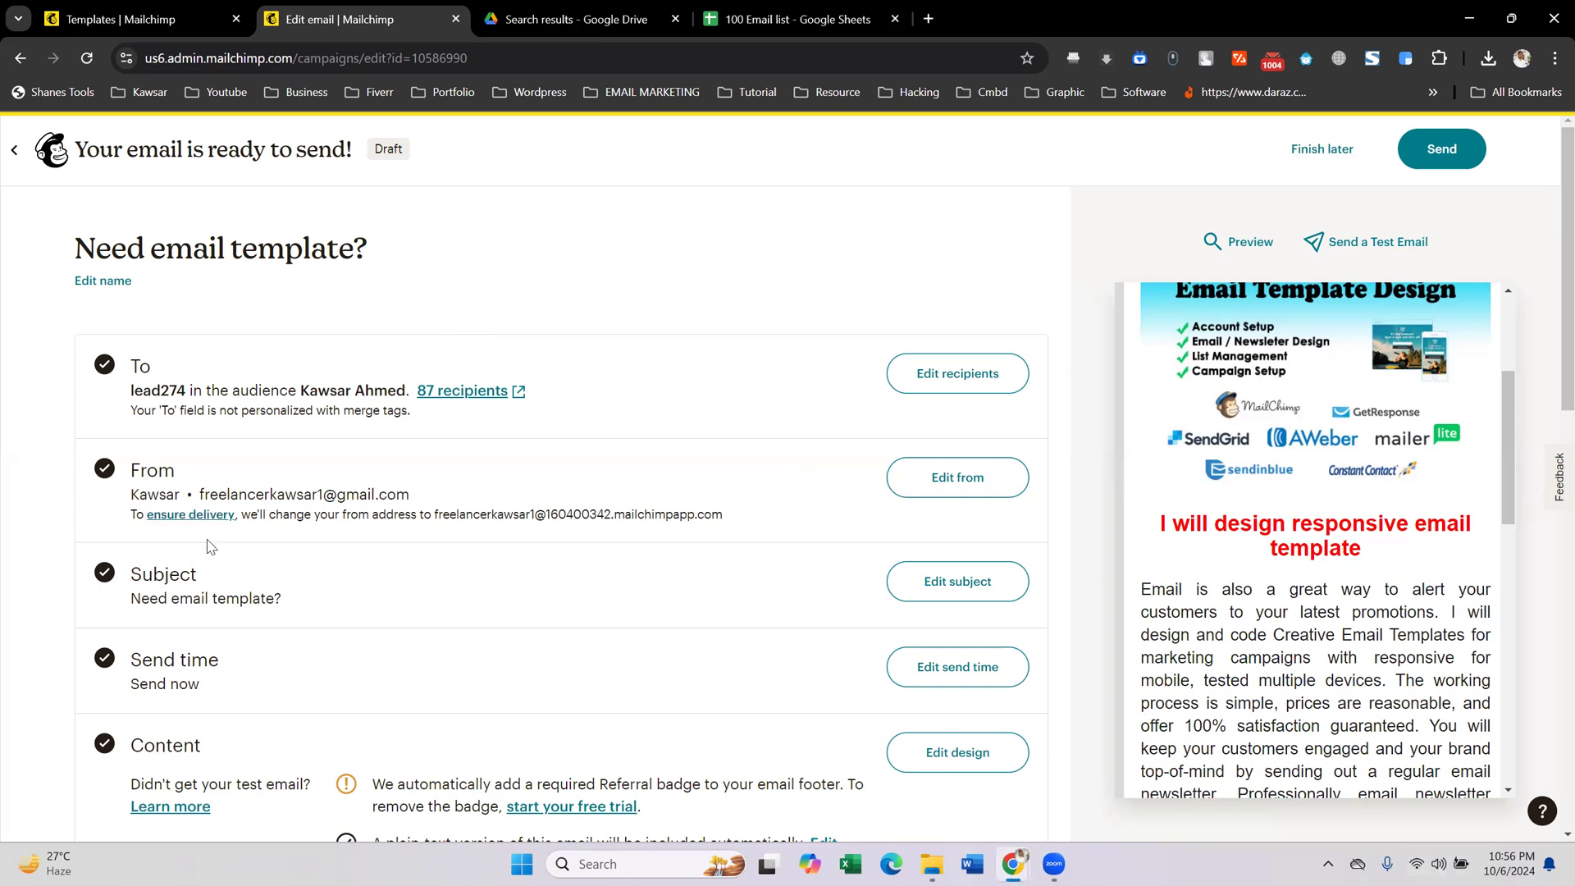
- Reopen the email's content design and add a Button block between the bullet list and the Contact Me button
scroll(457, 493, down, 4)
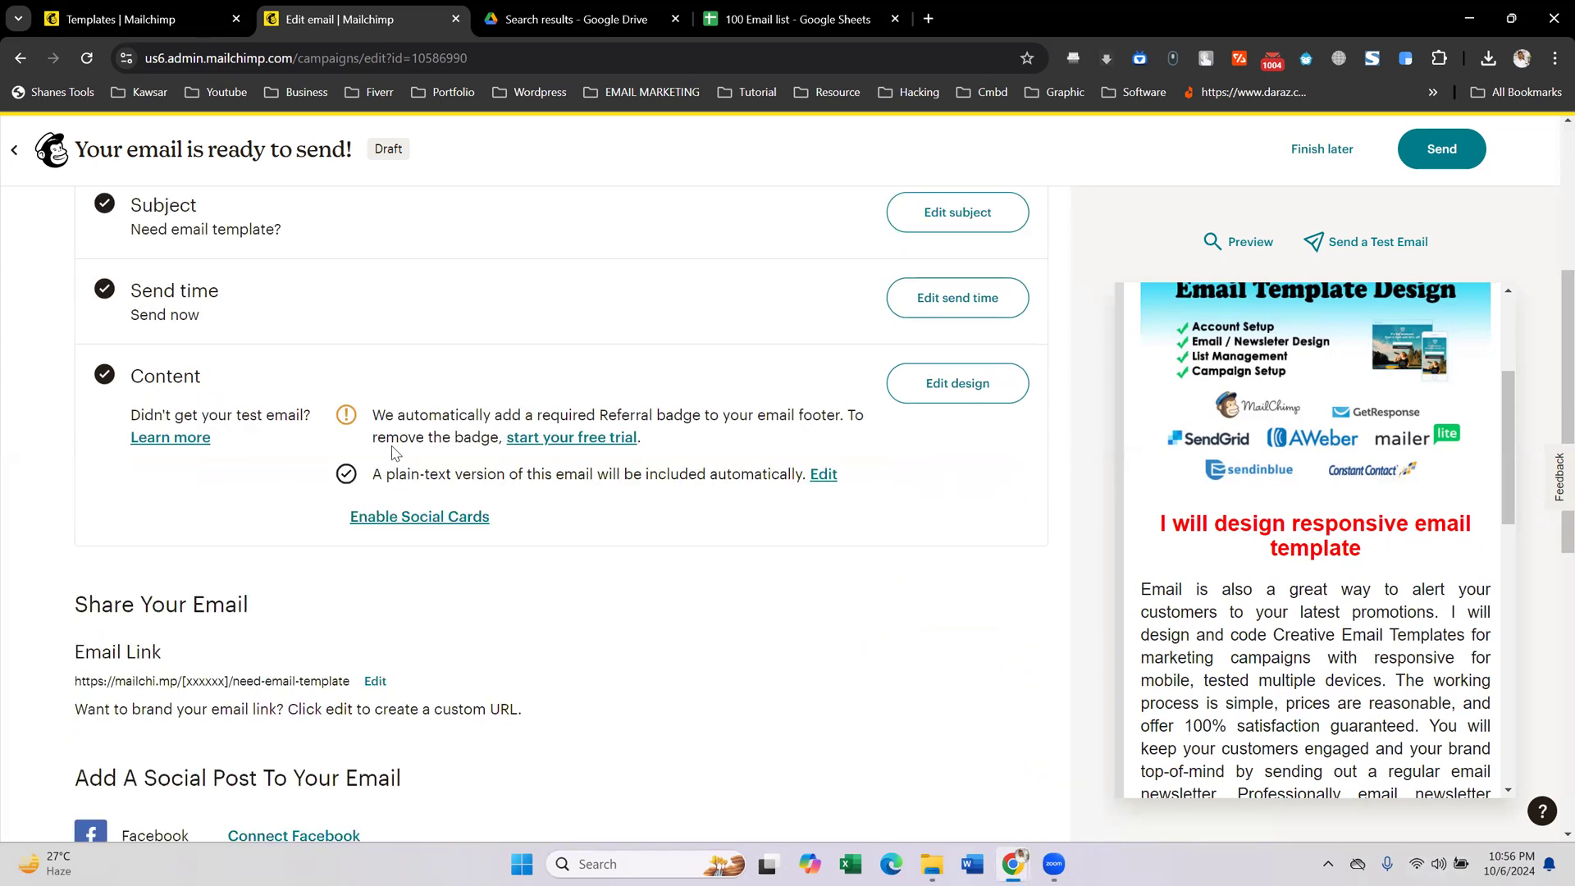
click(956, 383)
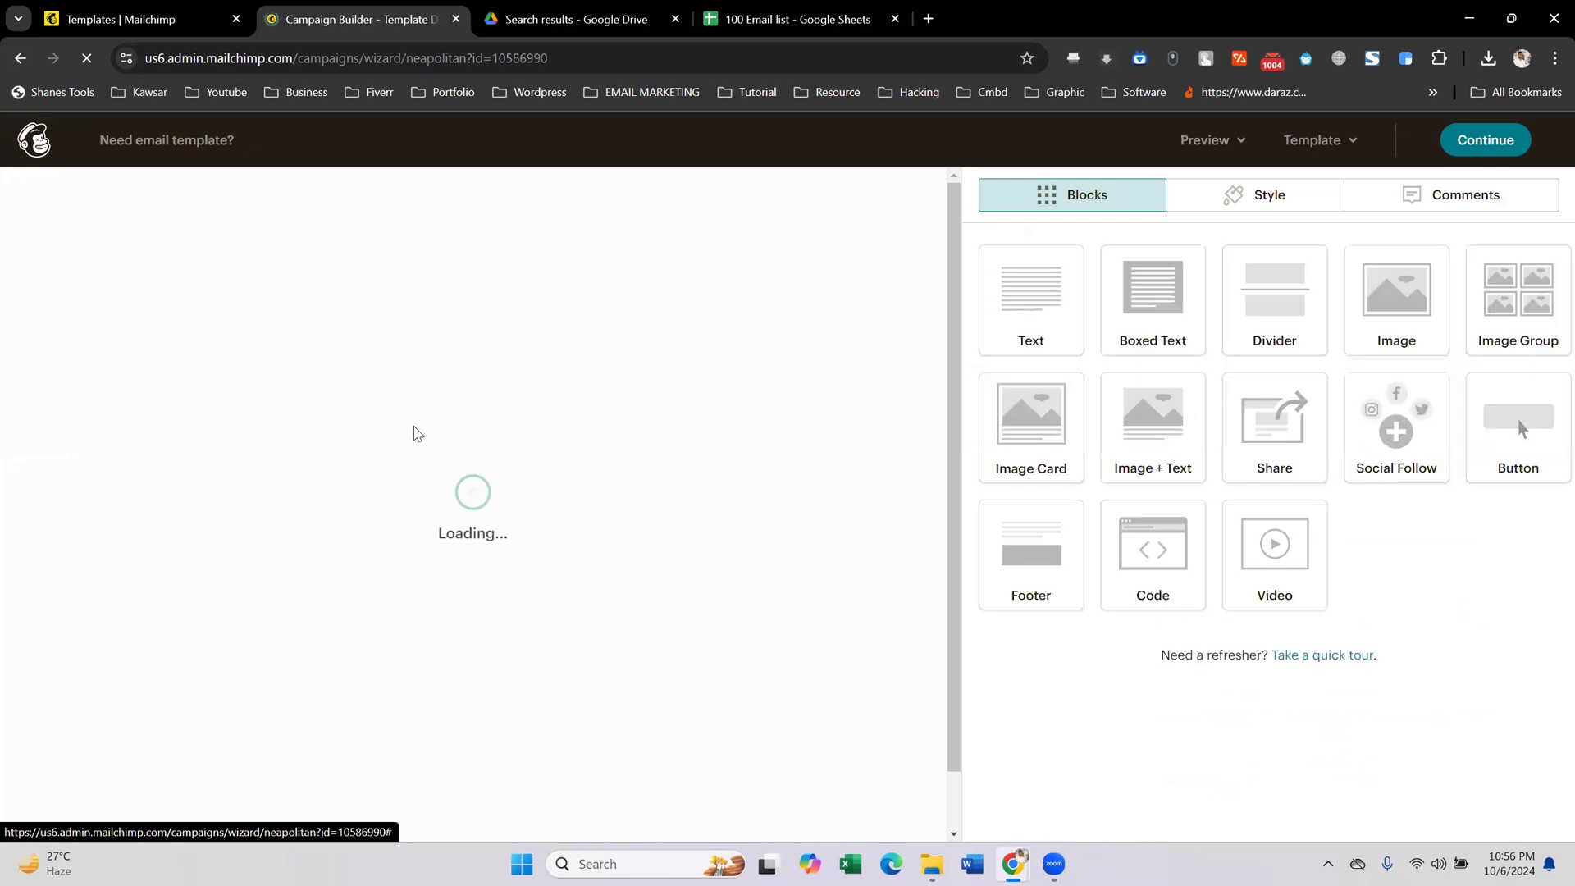
scroll(420, 453, down, 7)
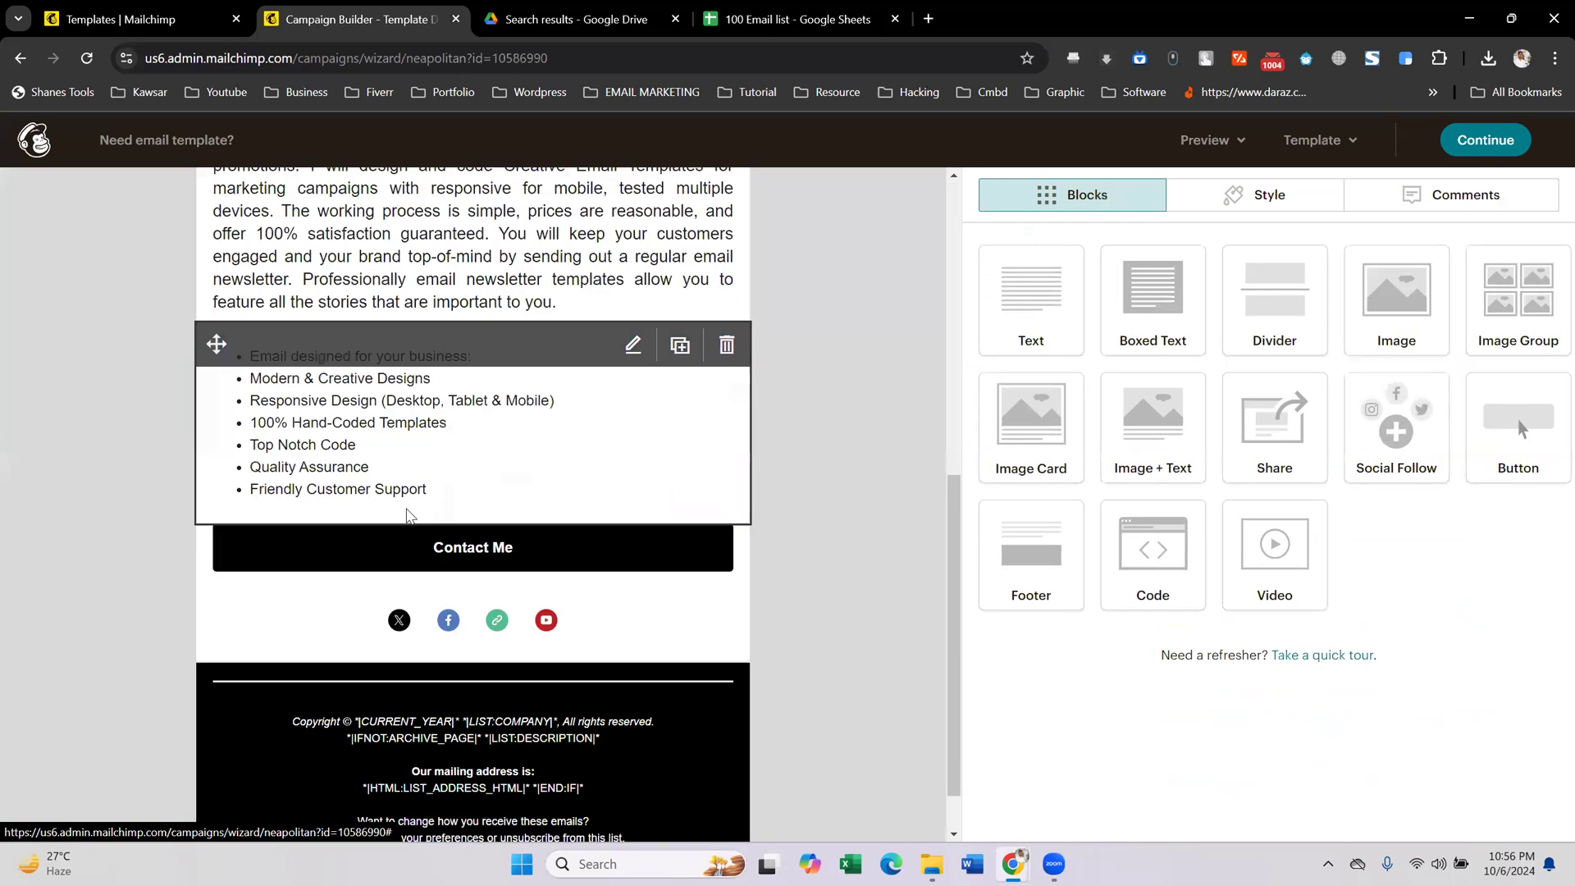
drag(1504, 412, 411, 522)
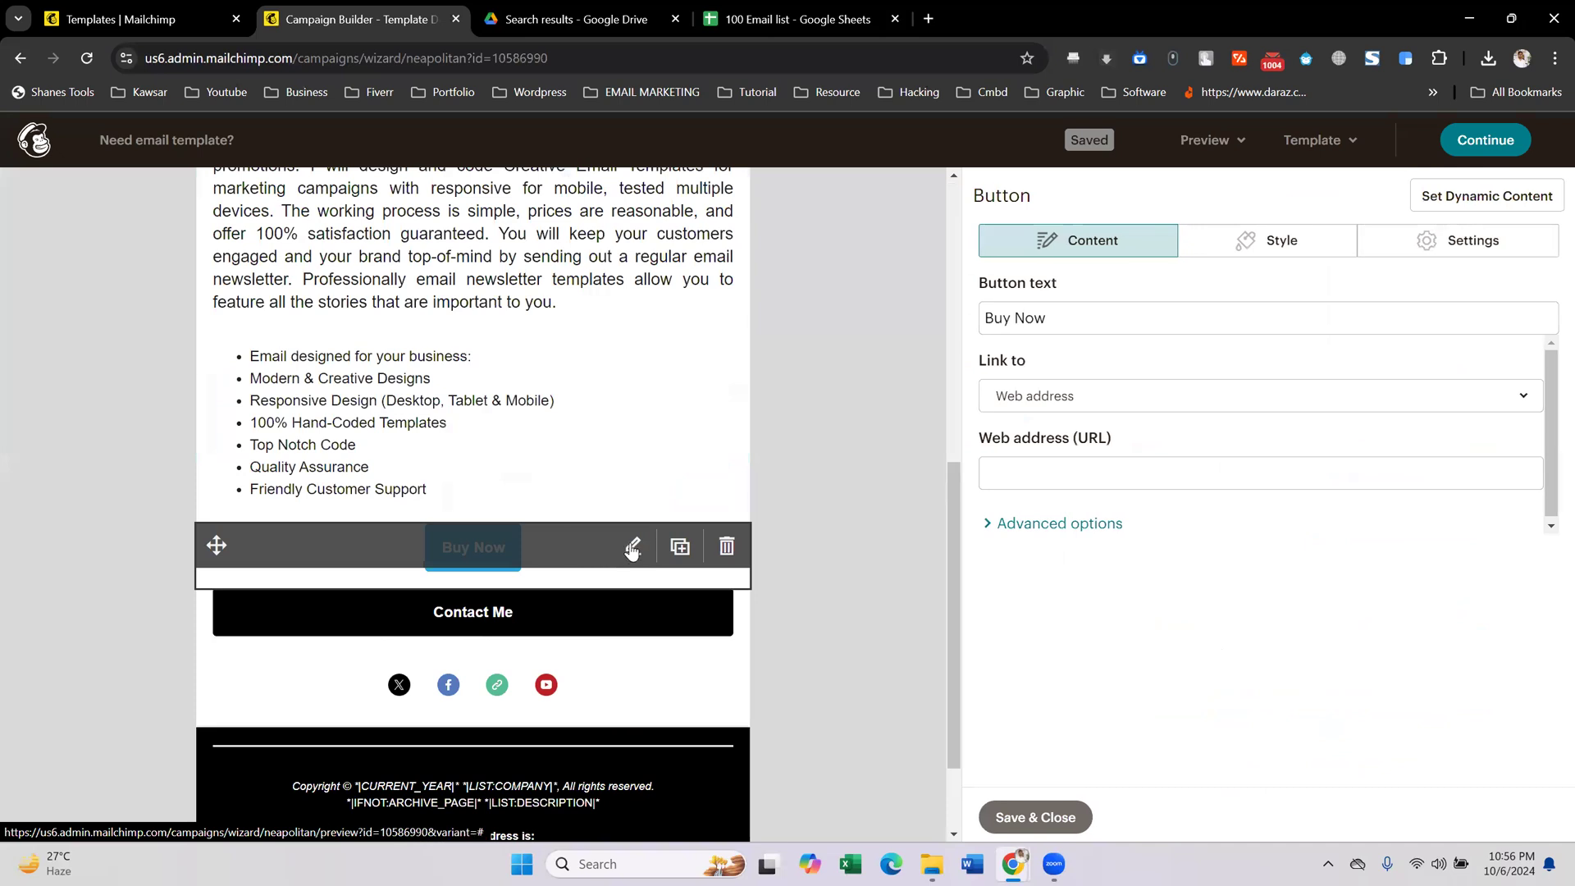
- Open a YouTube video in a new browser tab and copy its web address for the Buy Now button's link
click(1058, 476)
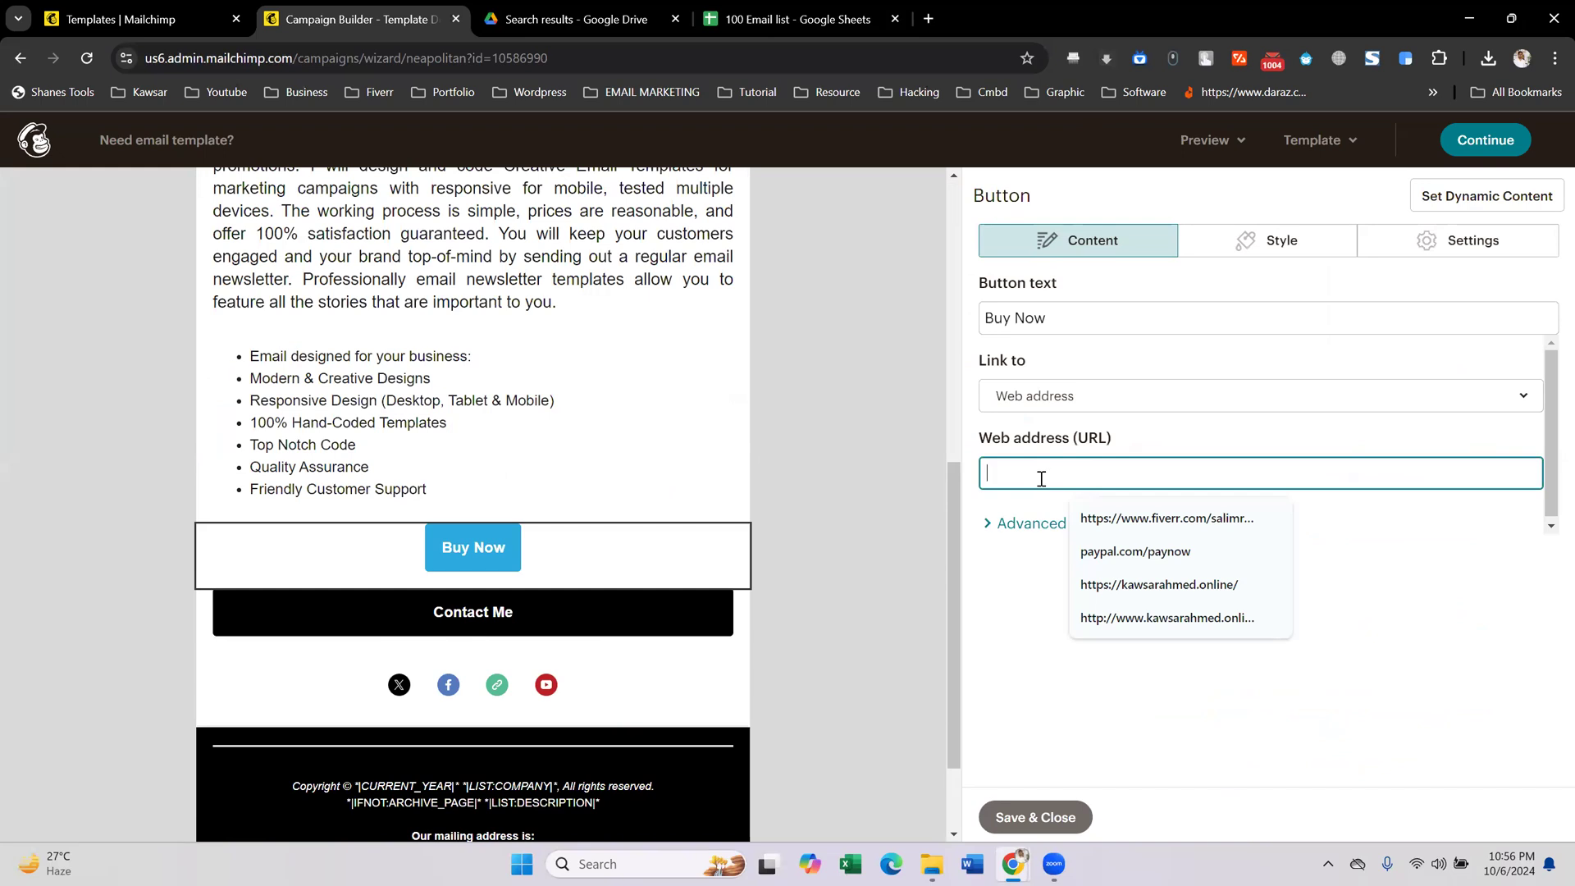
click(928, 18)
click(925, 60)
text(y)
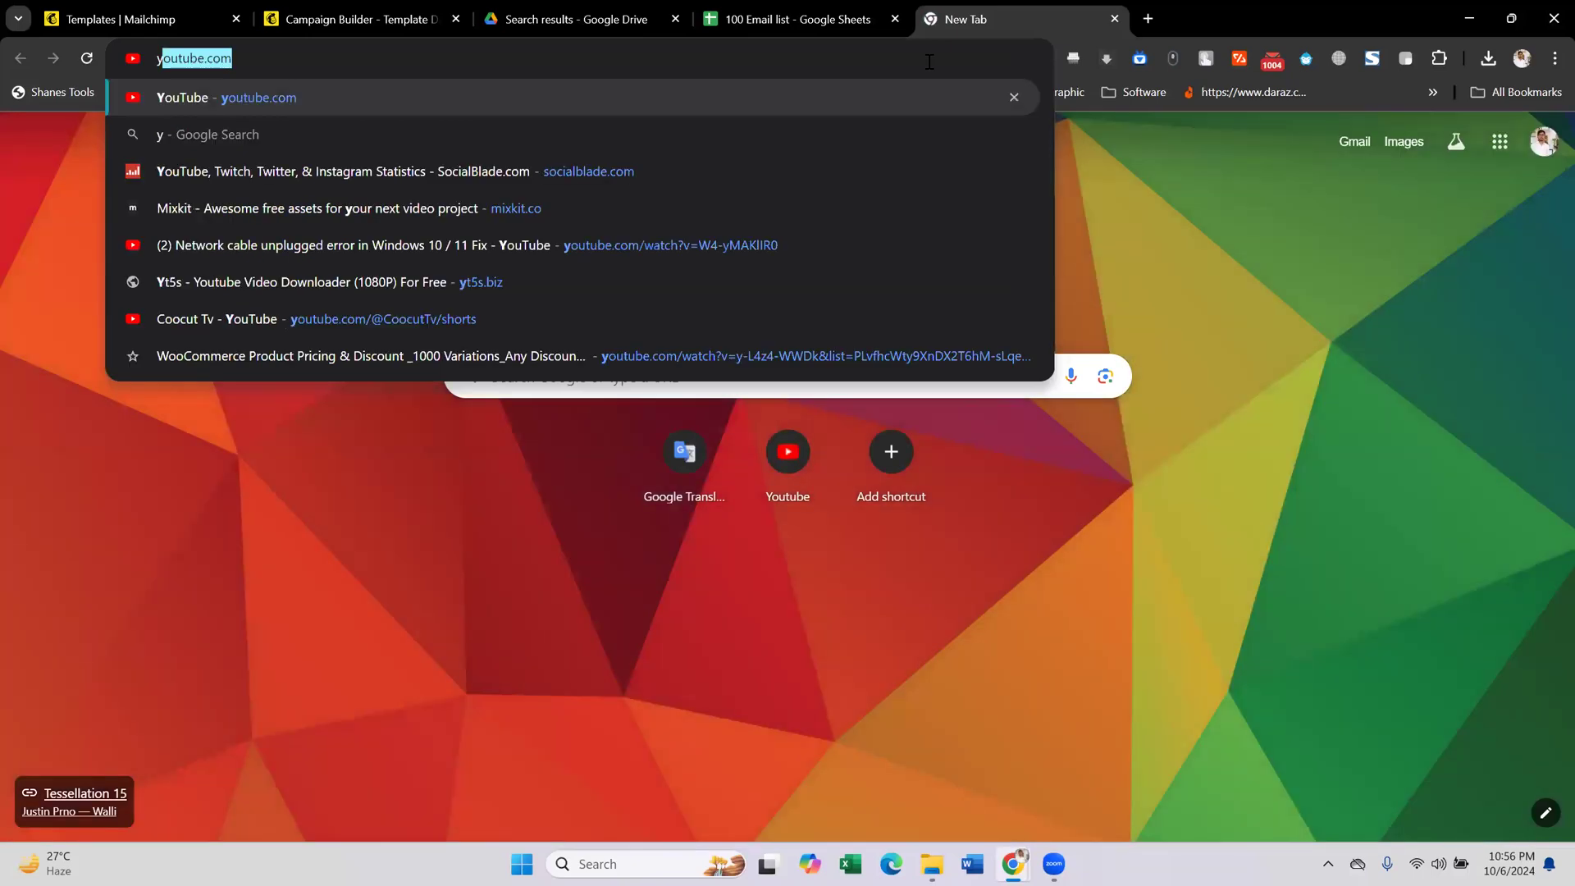
key(Return)
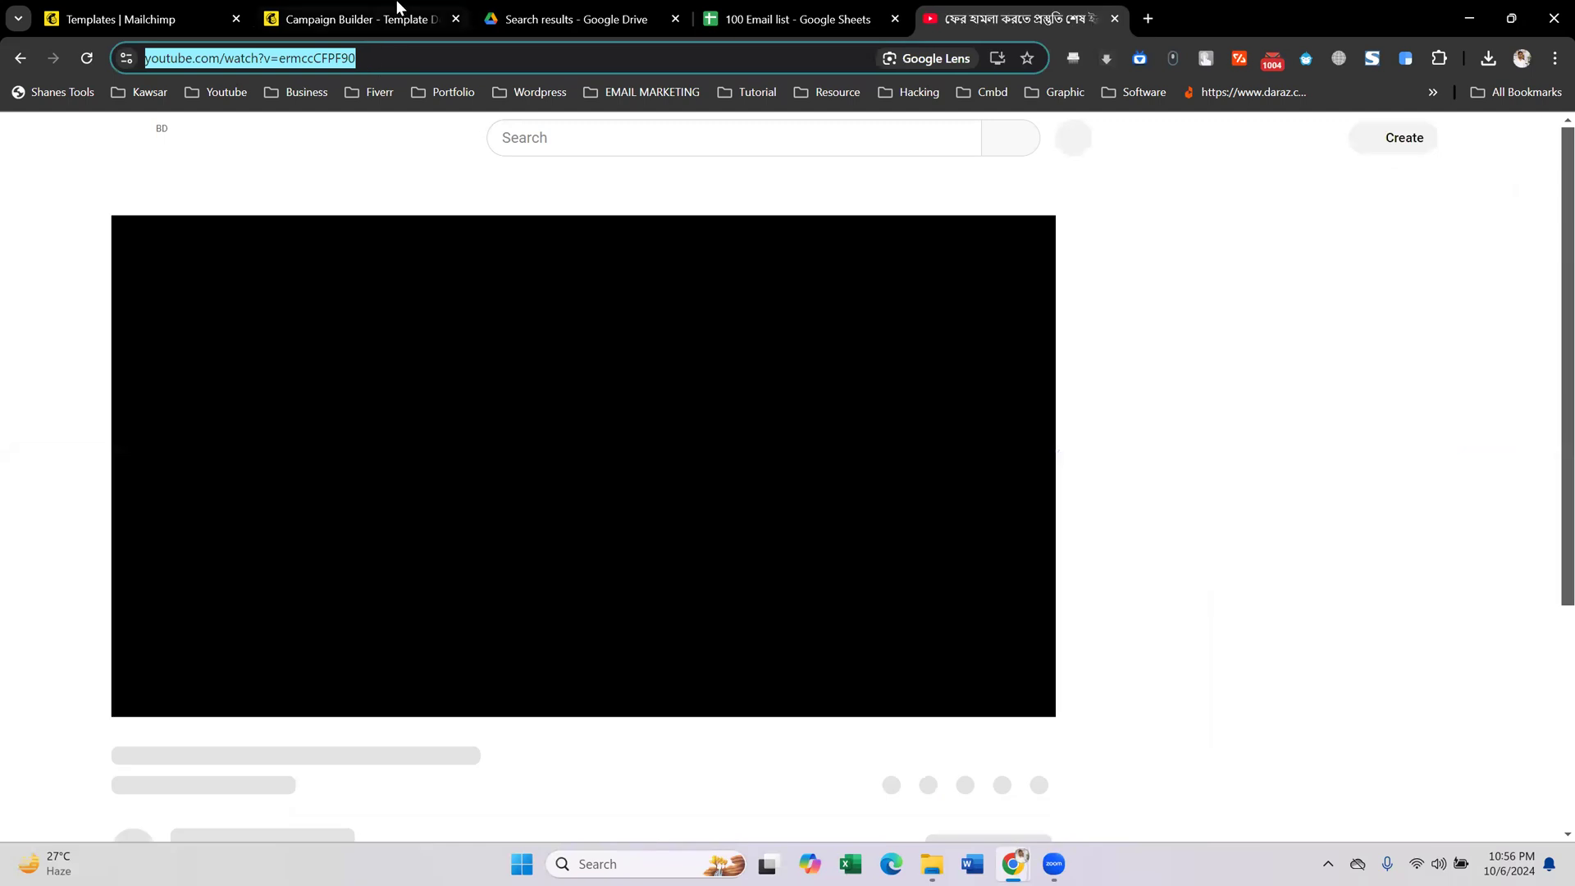
click(385, 18)
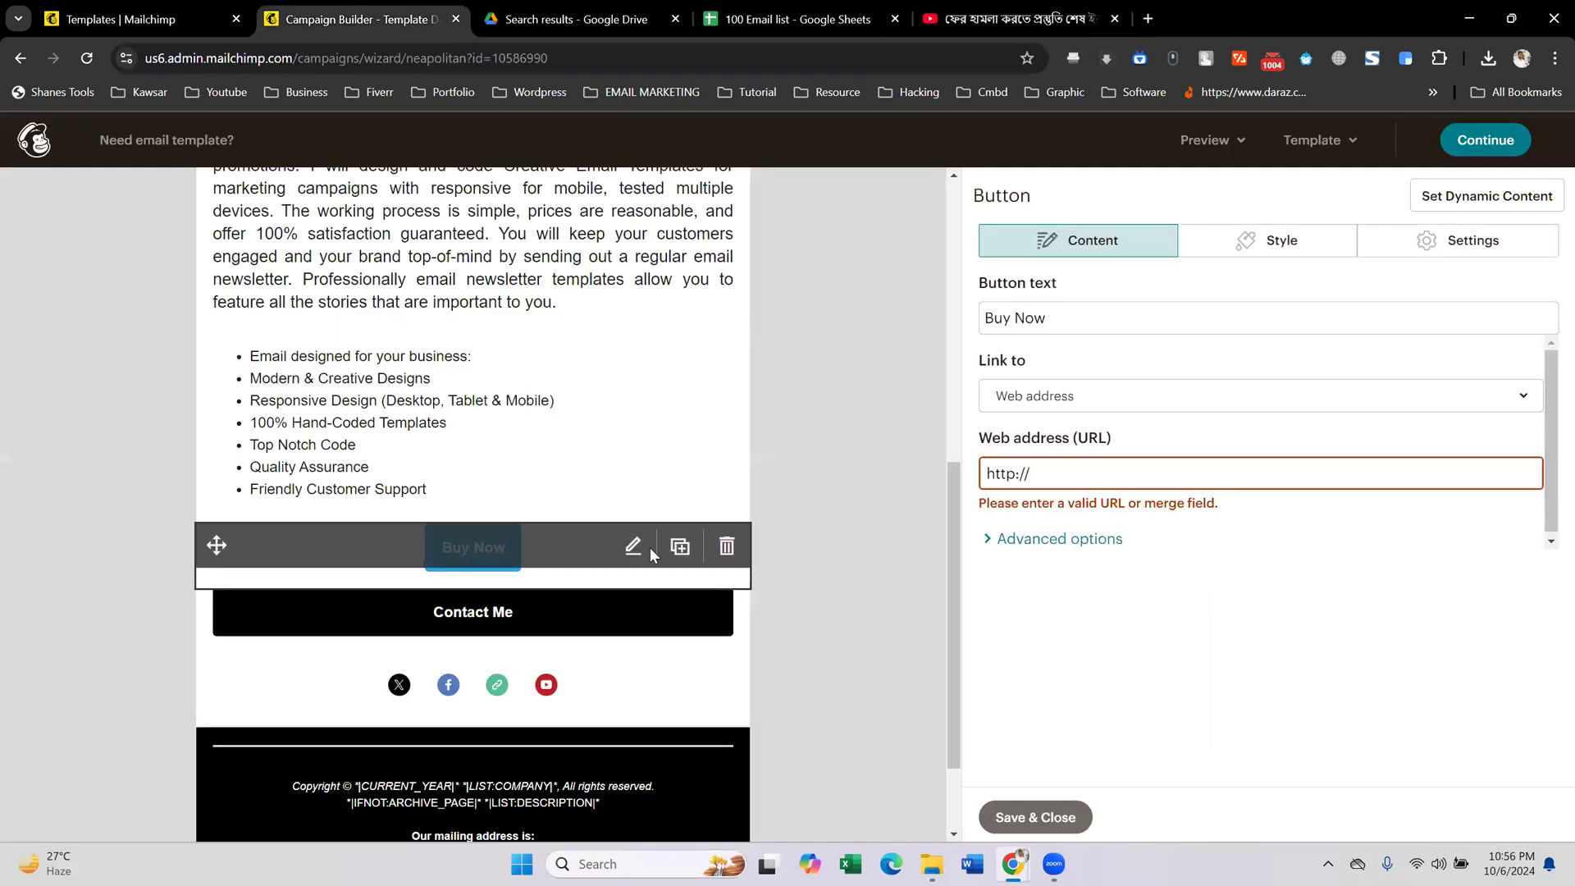
click(1149, 465)
key(ctrl+a)
text(https://www.youtube.com/watch?v=ermccCFPF90)
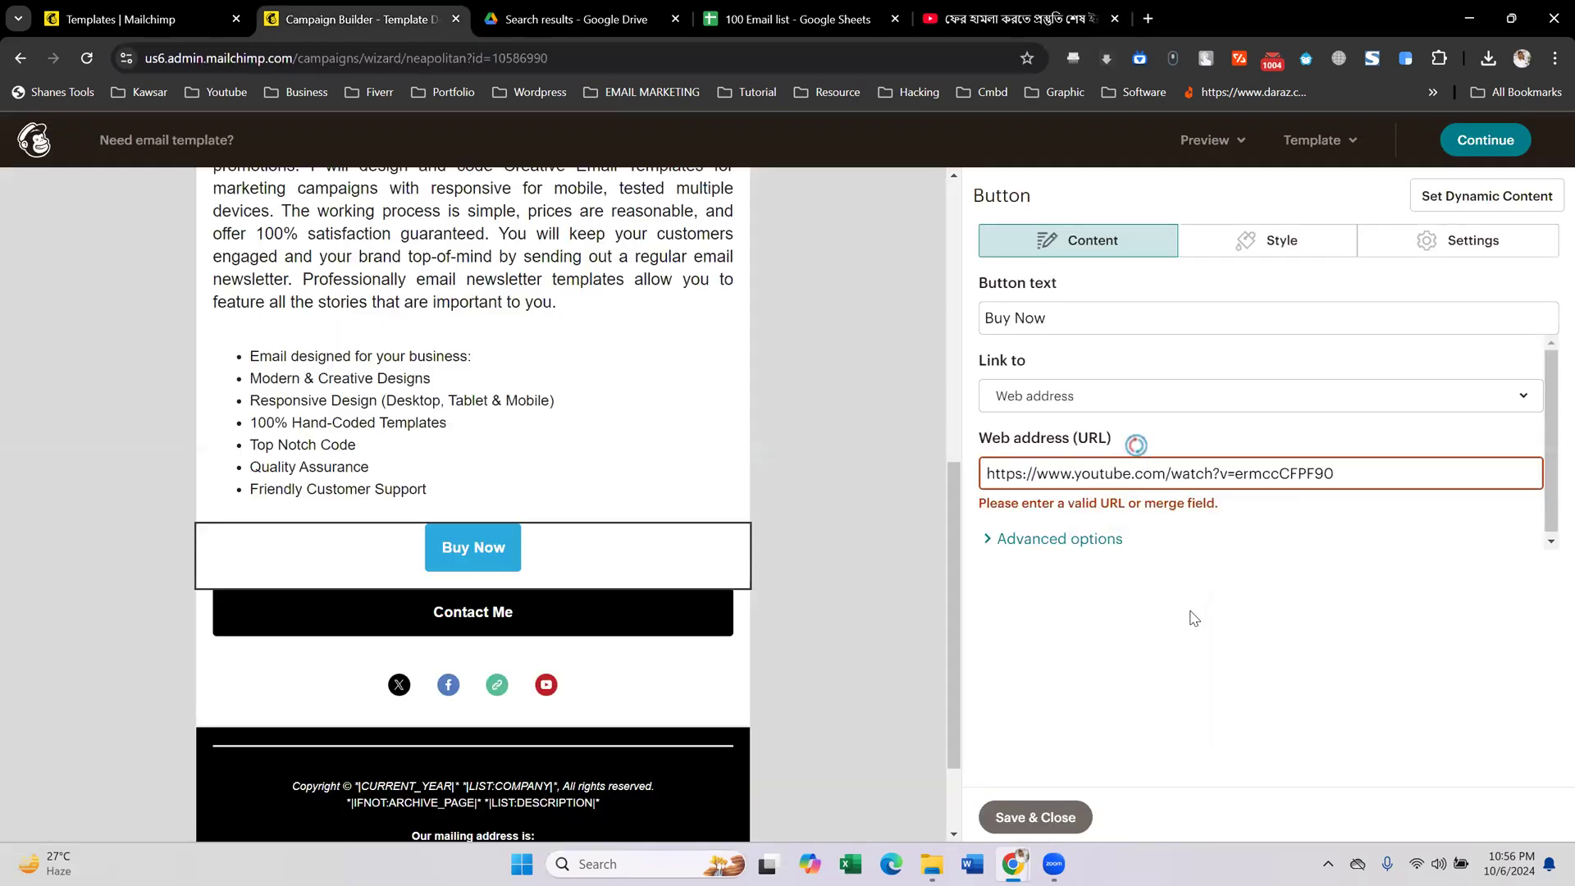
click(1063, 817)
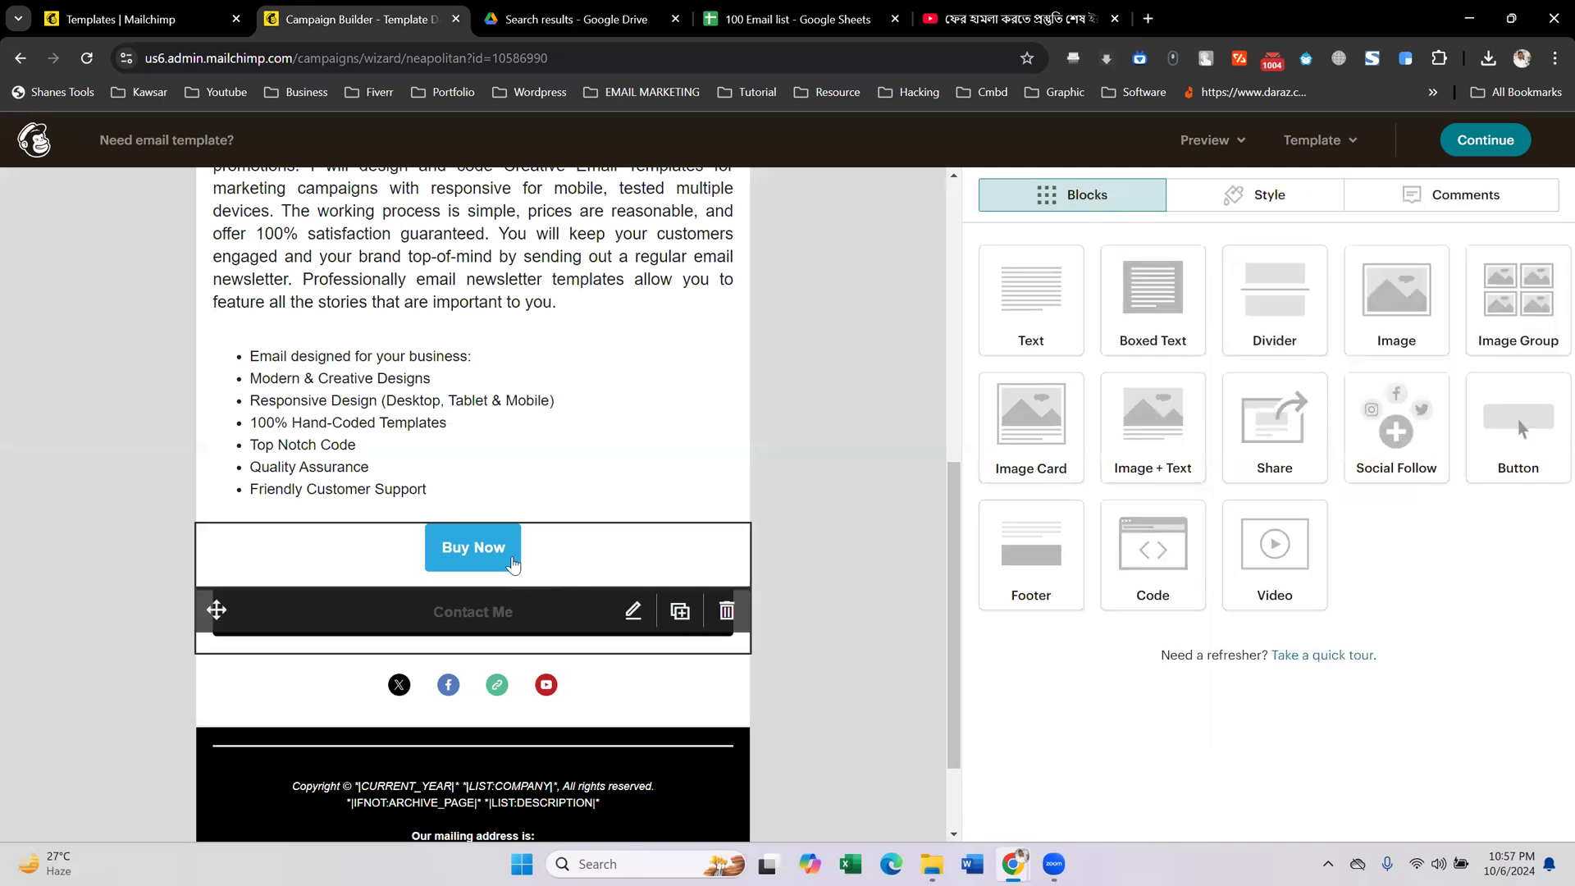
- View the linked YouTube video page, skipping its ad, and return to the campaign builder
click(472, 547)
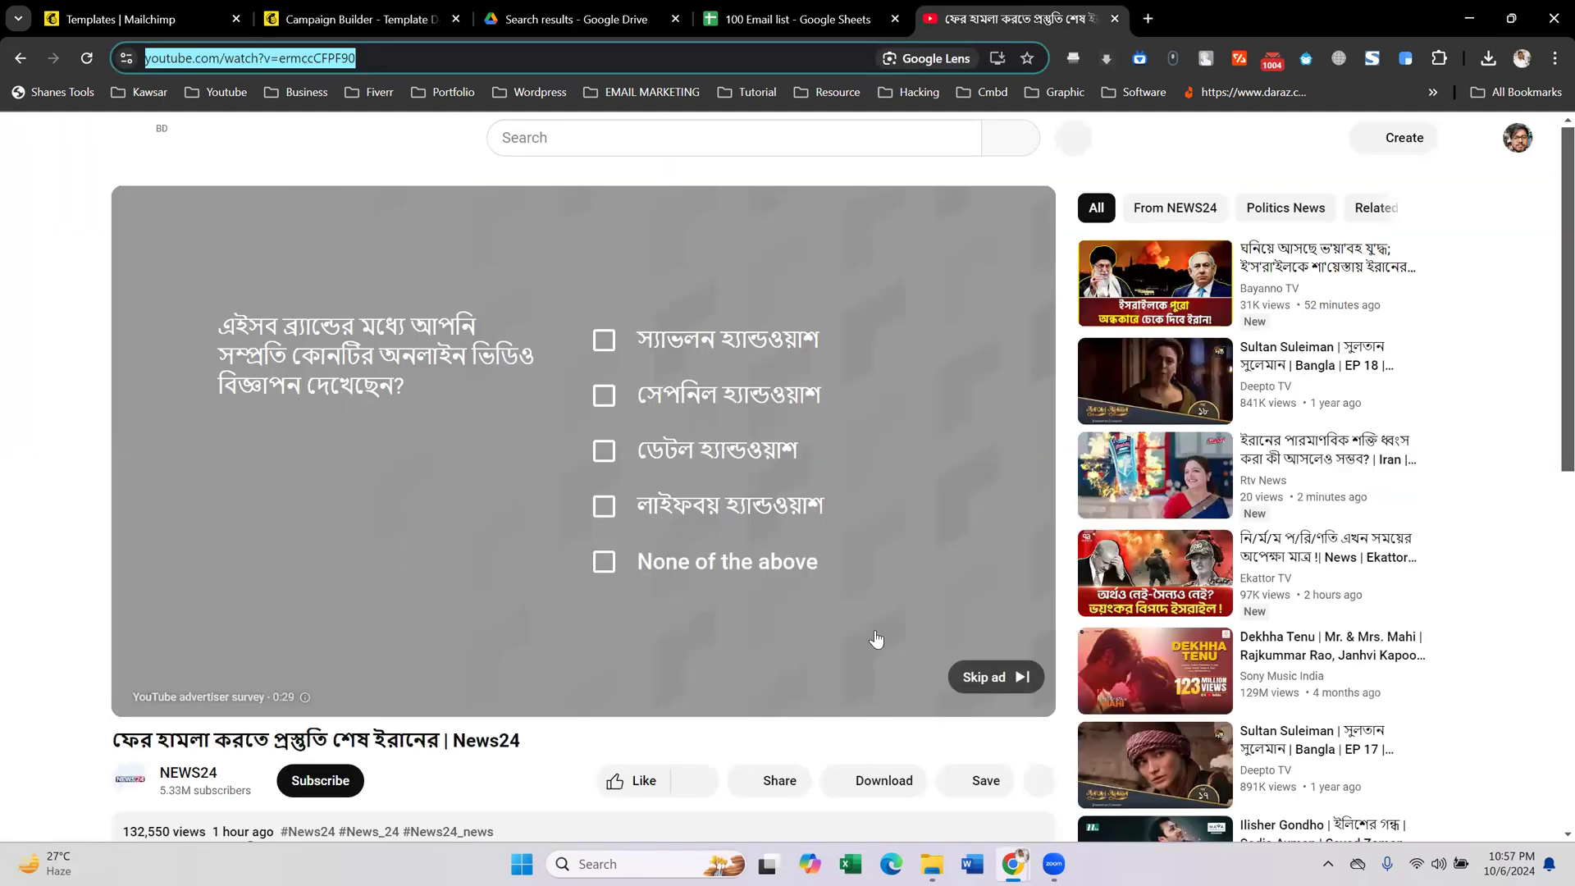
click(990, 677)
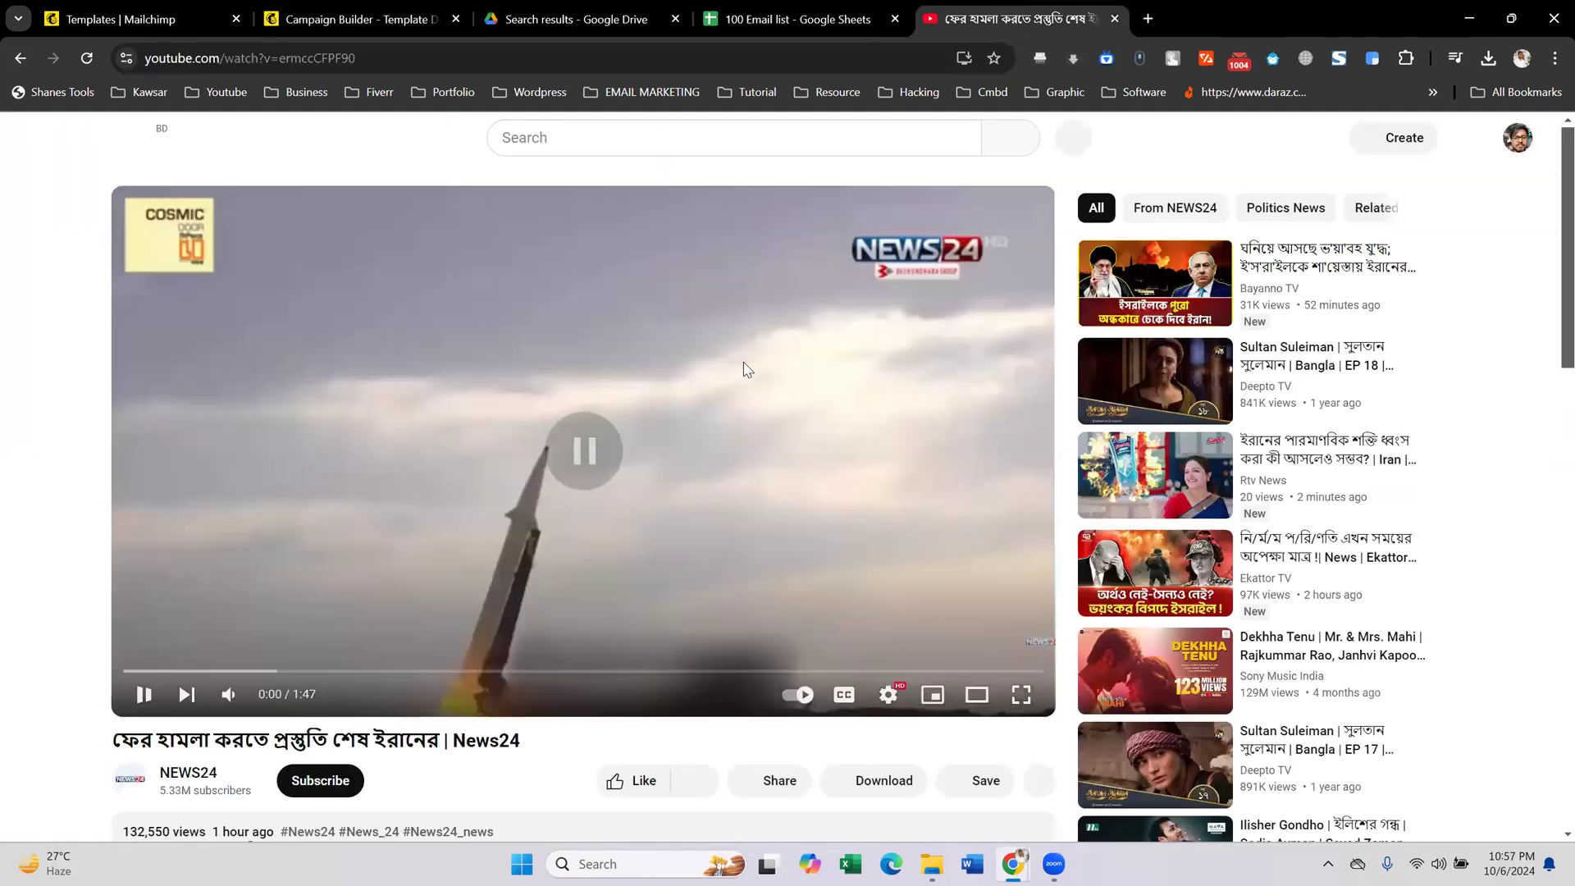
click(795, 18)
click(637, 437)
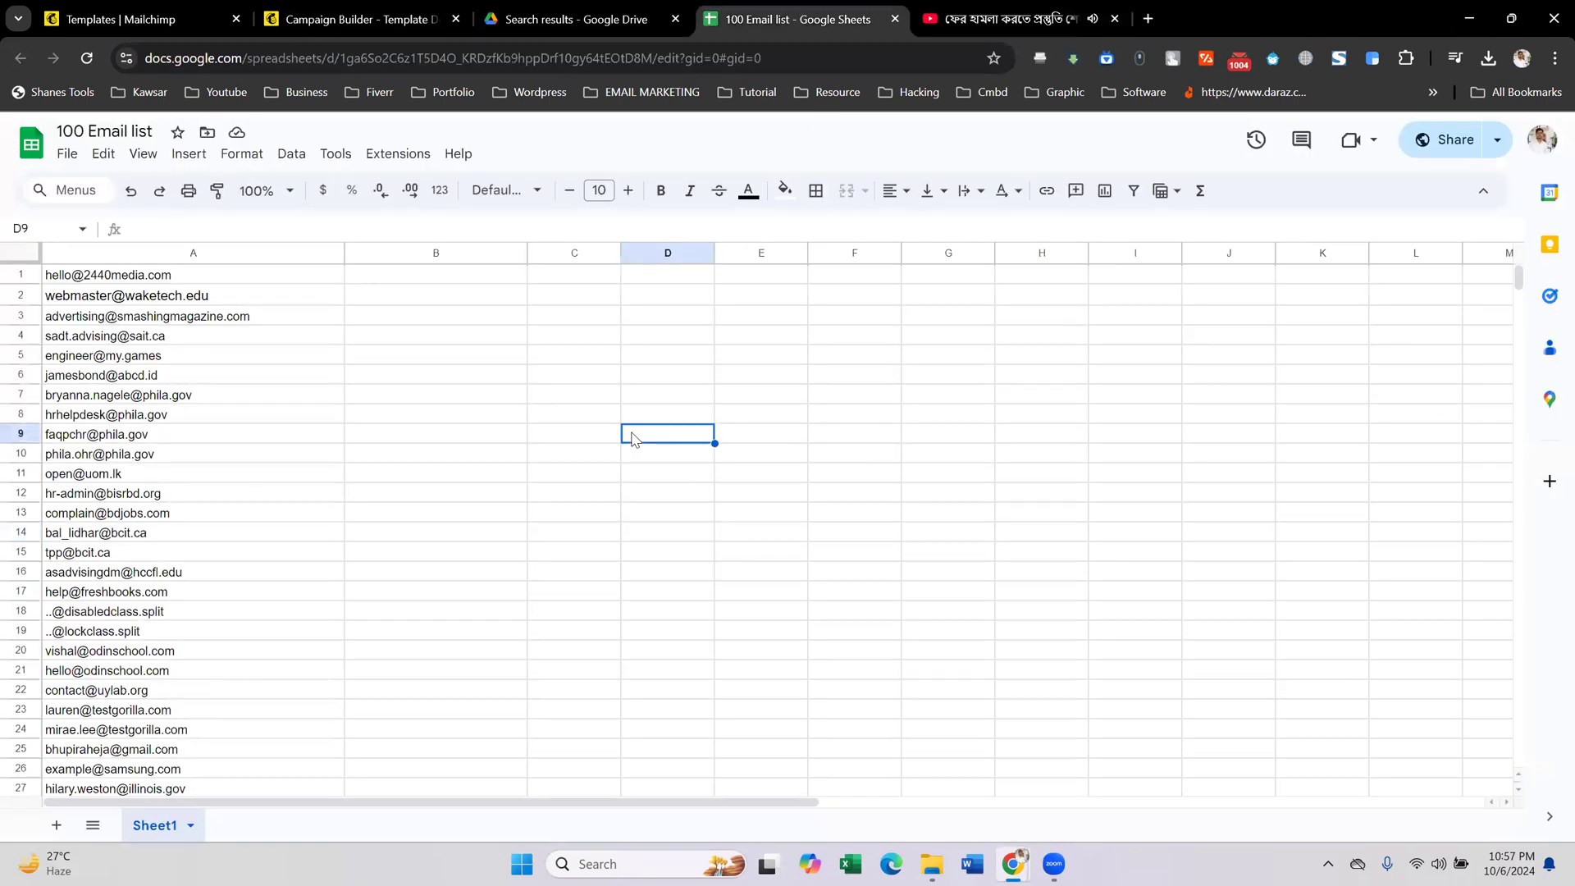
click(565, 18)
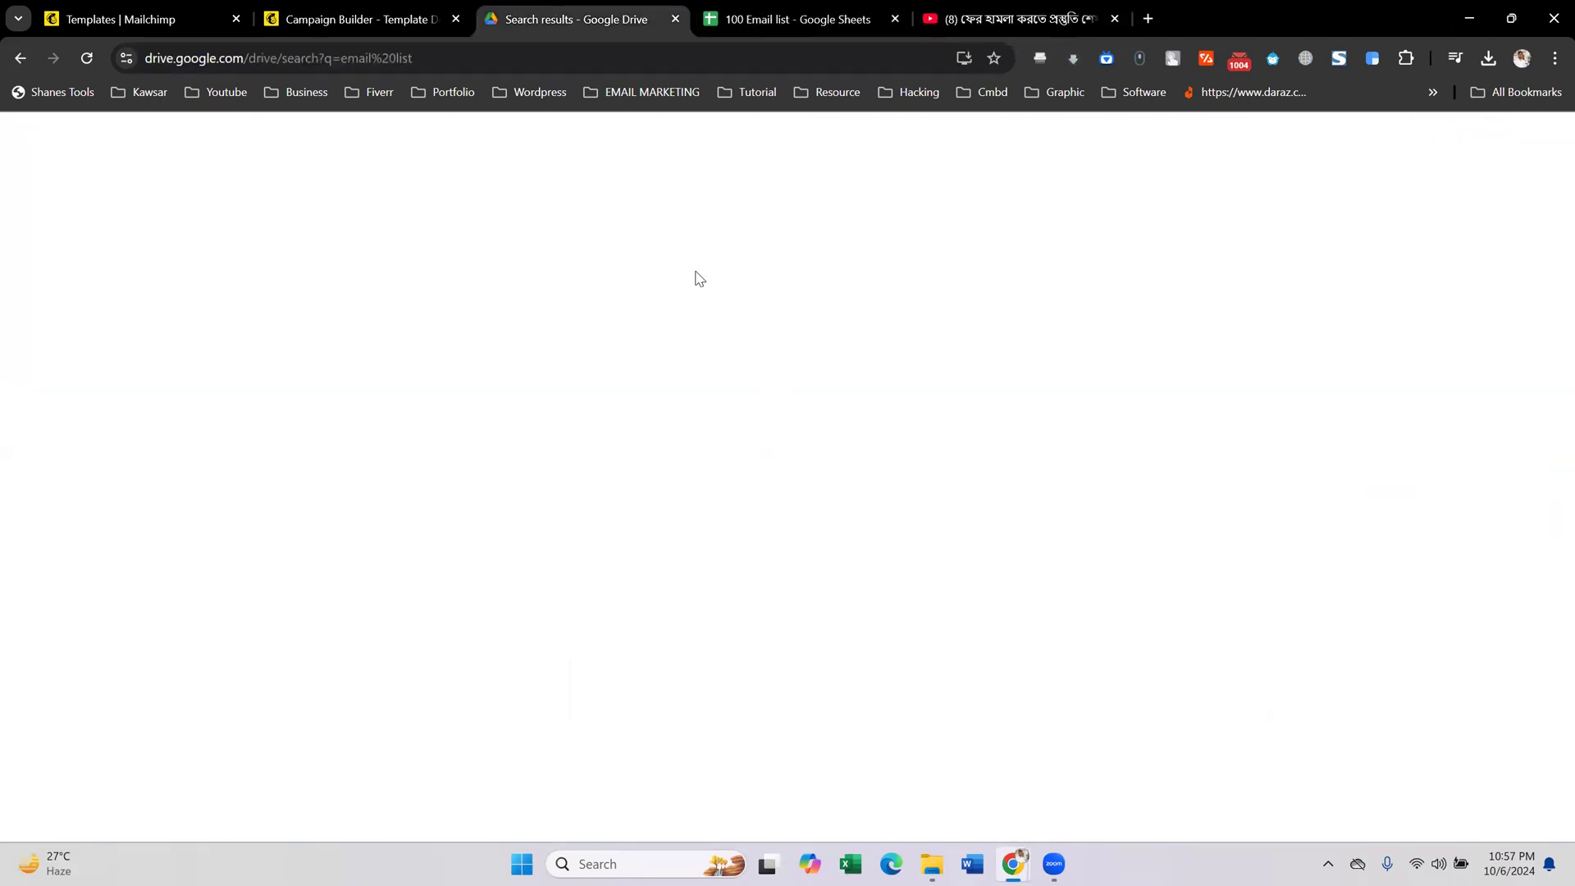
click(439, 22)
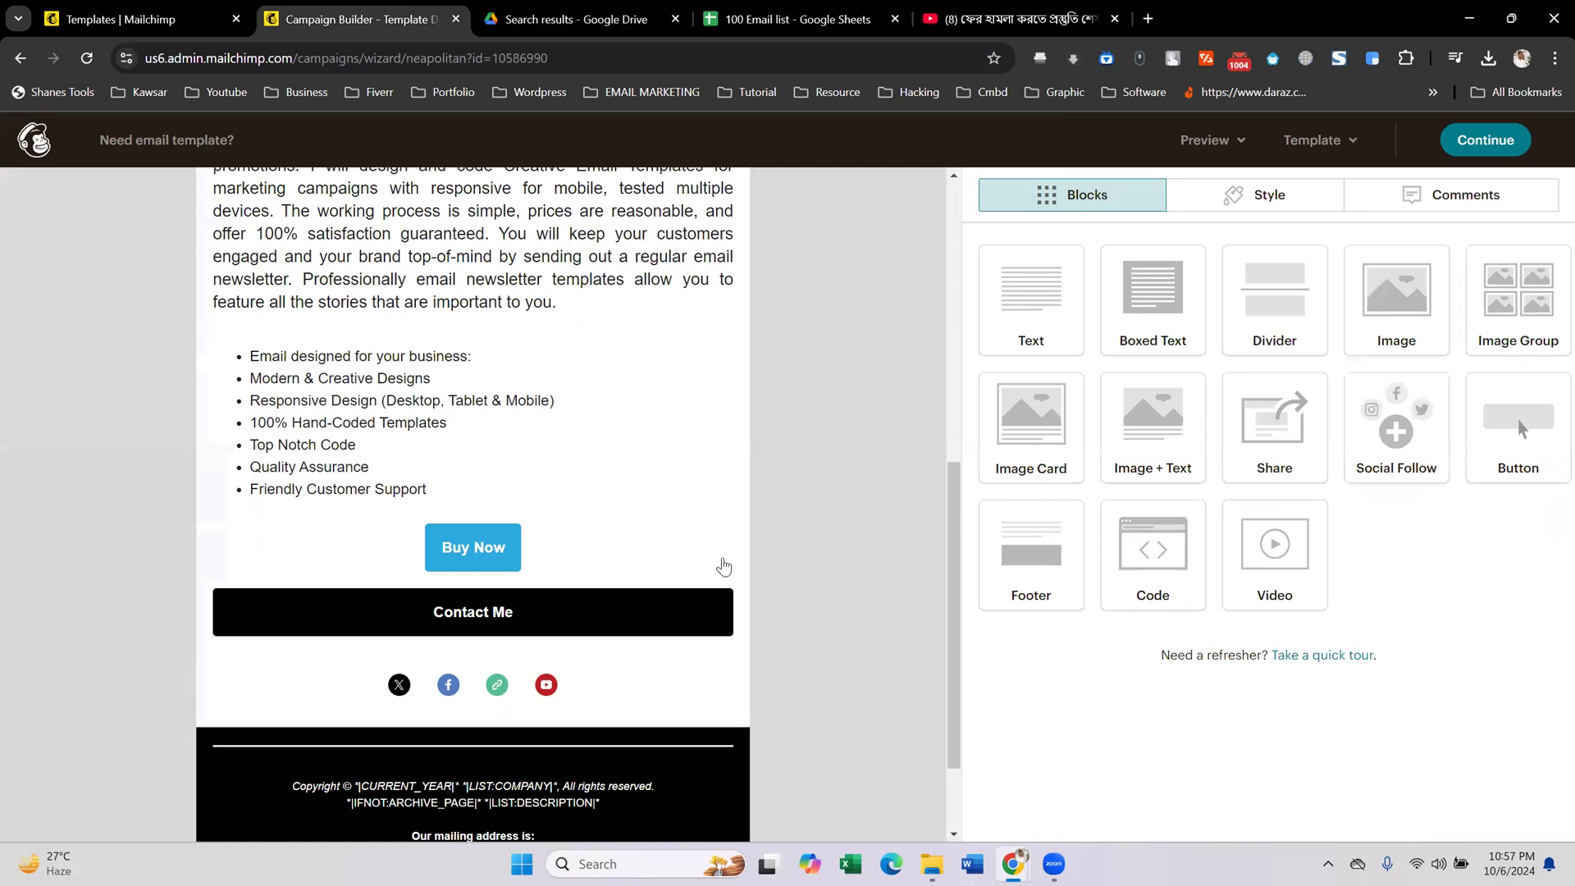
- Look through the whole email design from the Codemanbd header to the footer
scroll(738, 533, up, 5)
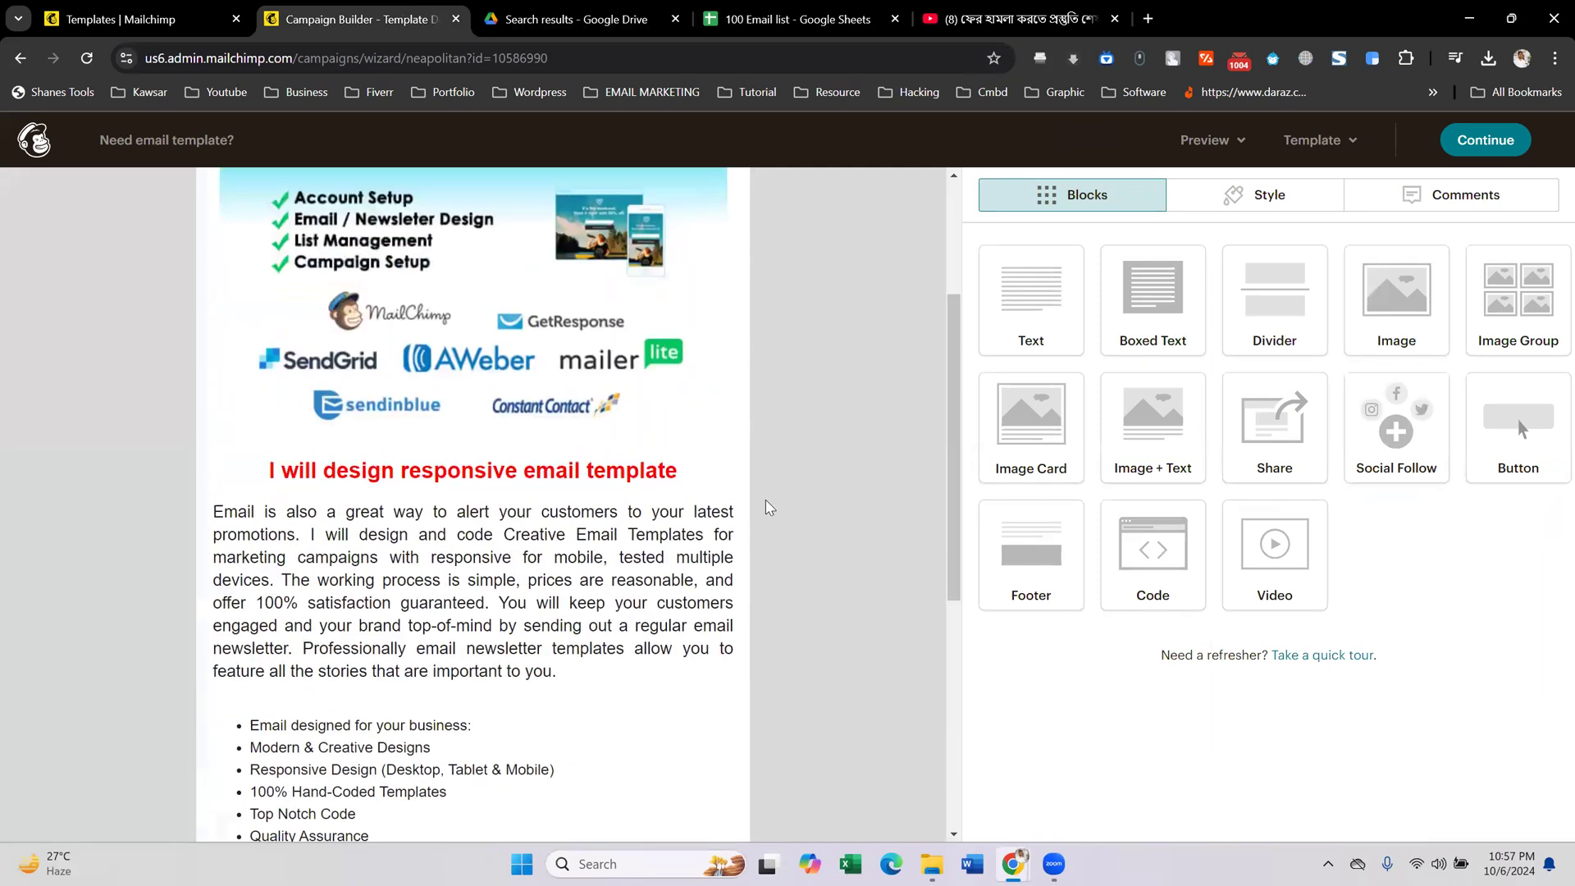
scroll(769, 508, up, 3)
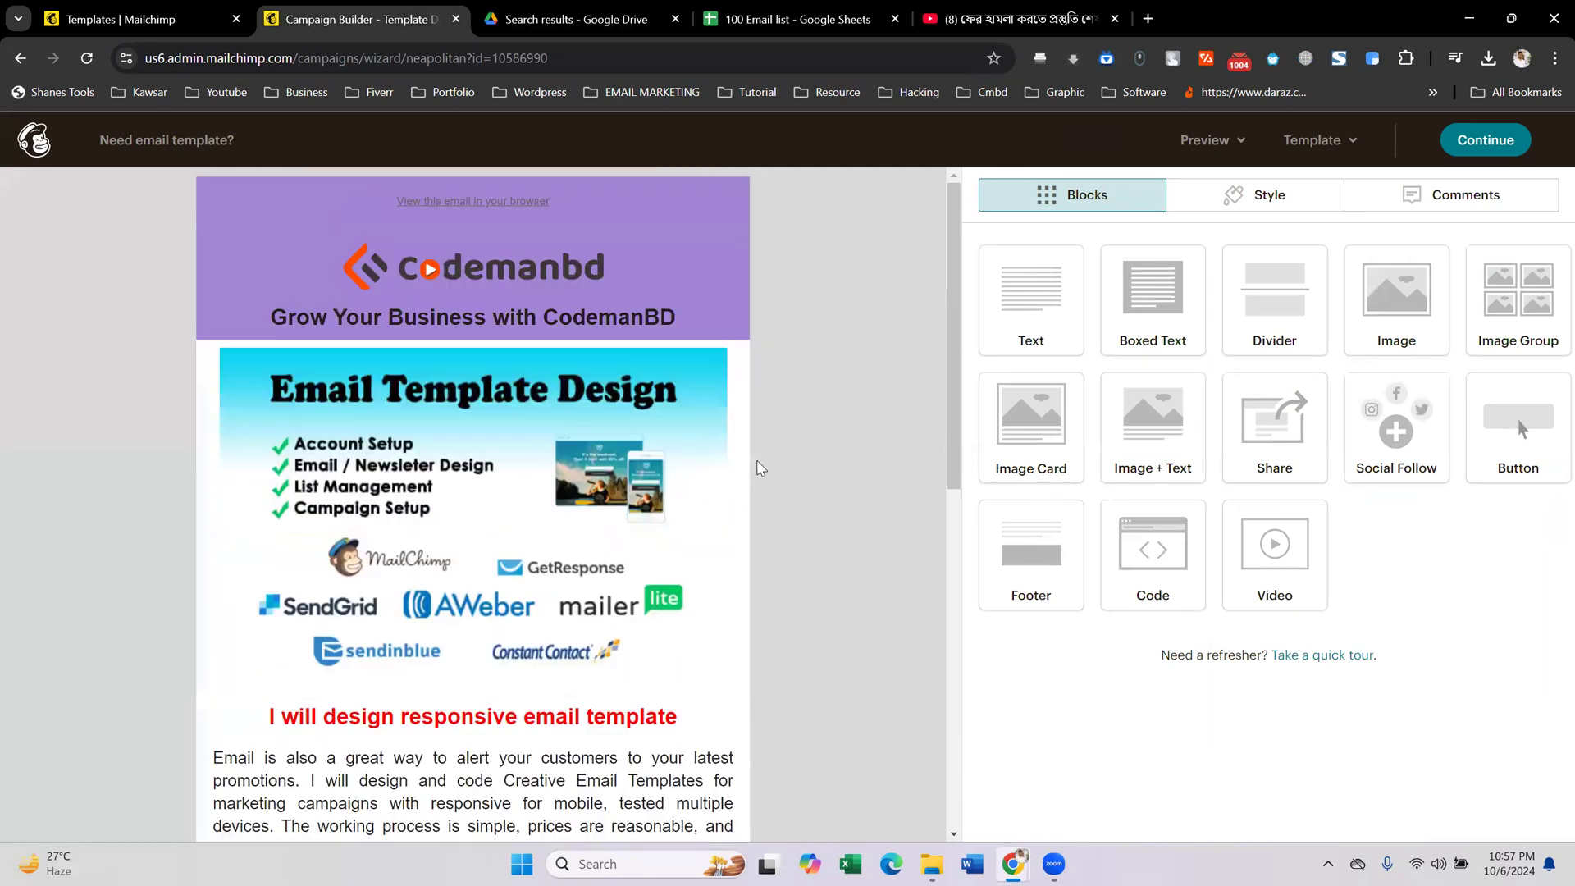
mouse_move(464, 295)
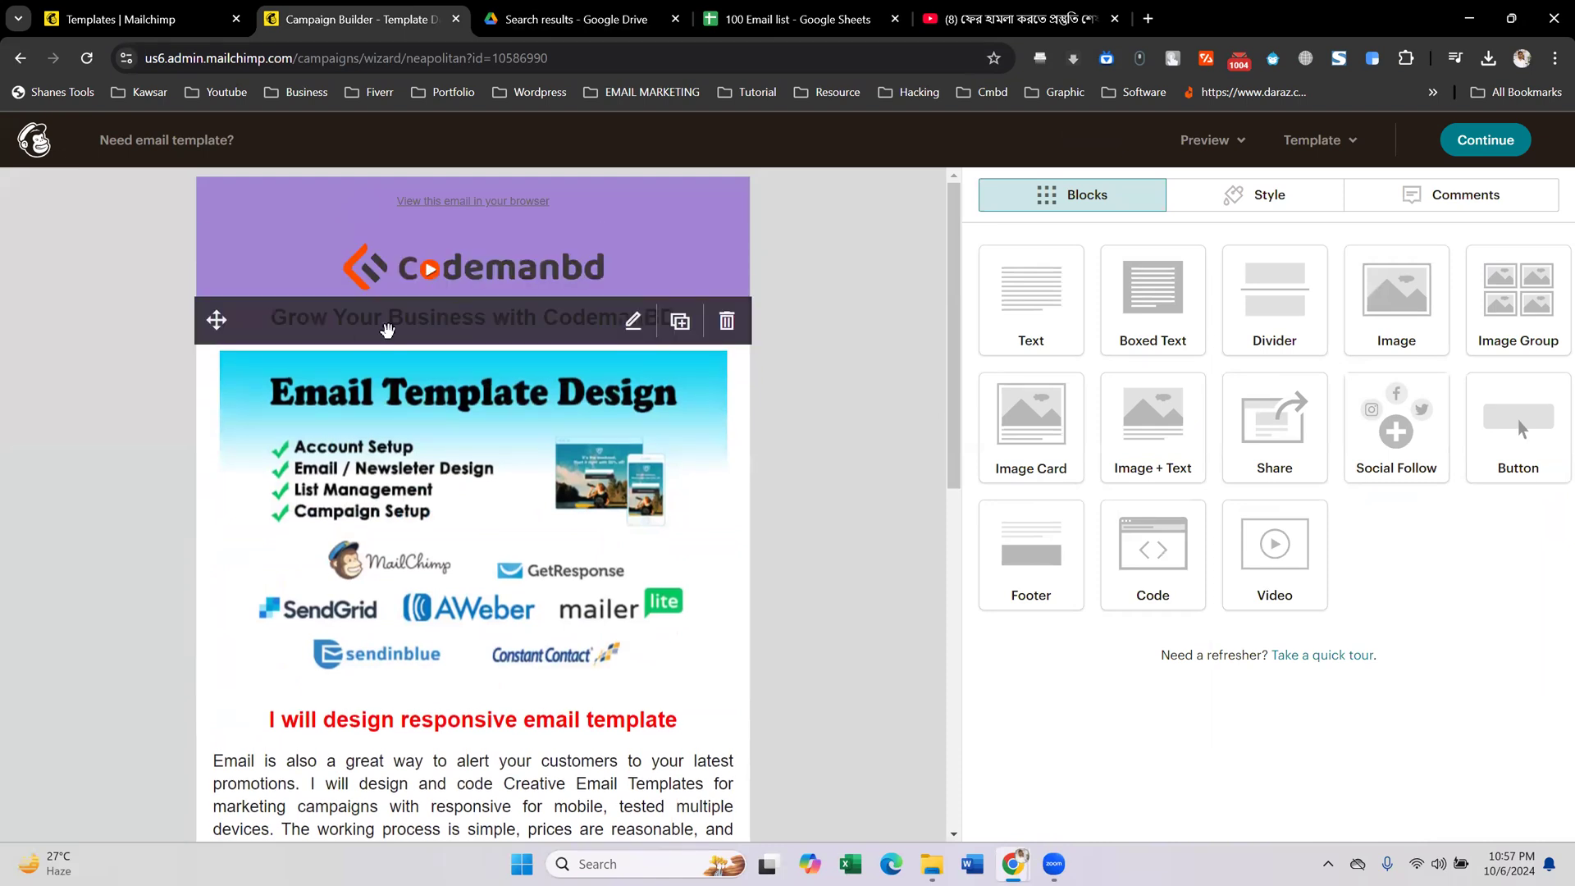
mouse_move(457, 257)
scroll(426, 564, down, 10)
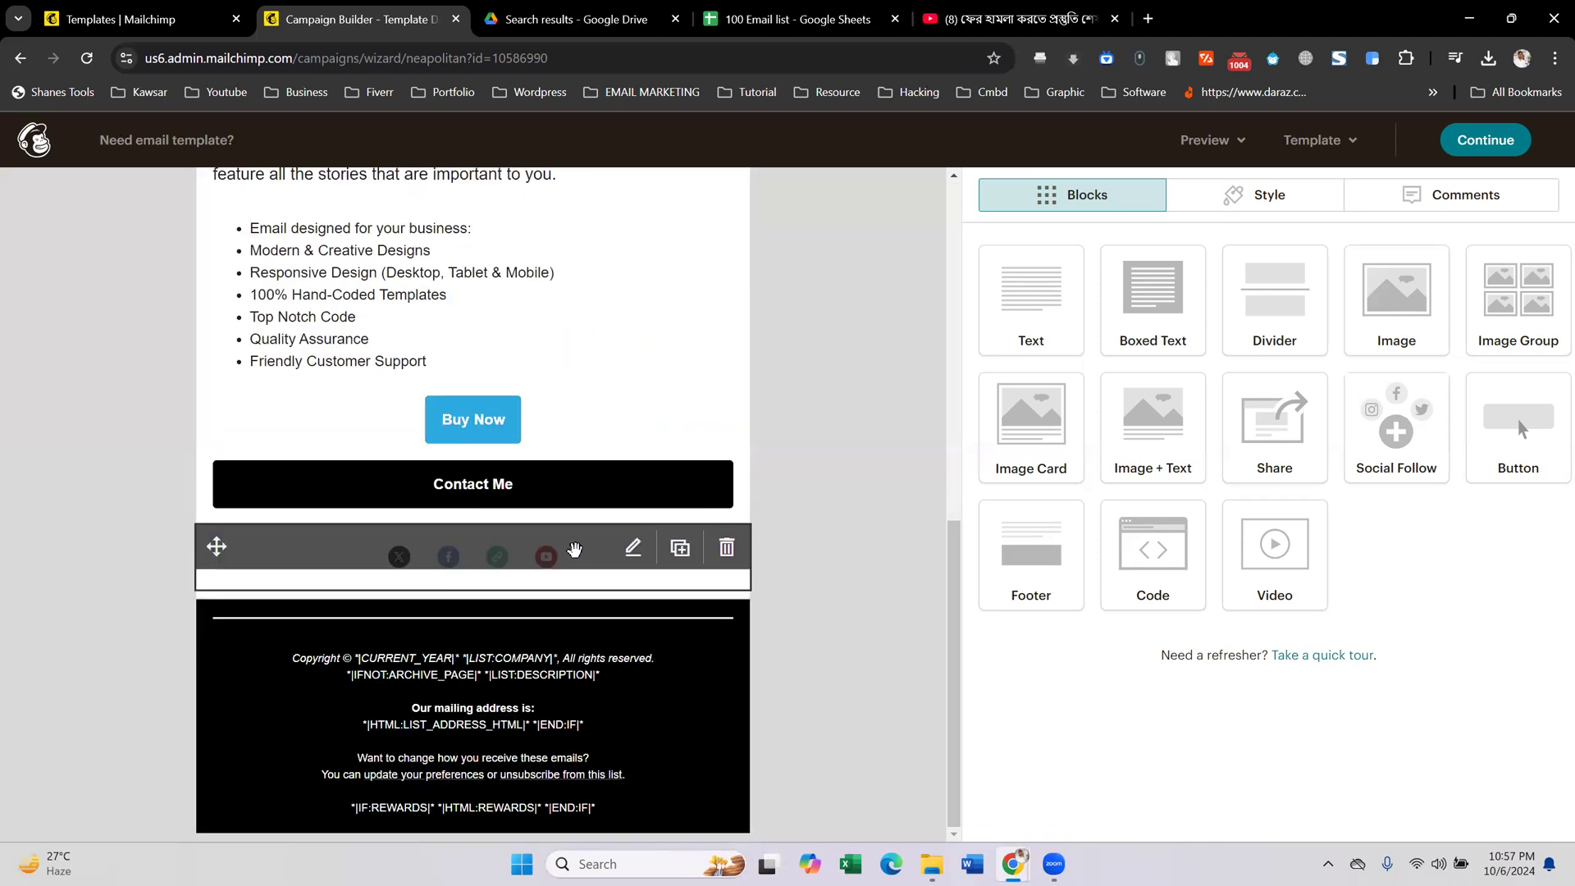
scroll(422, 564, up, 10)
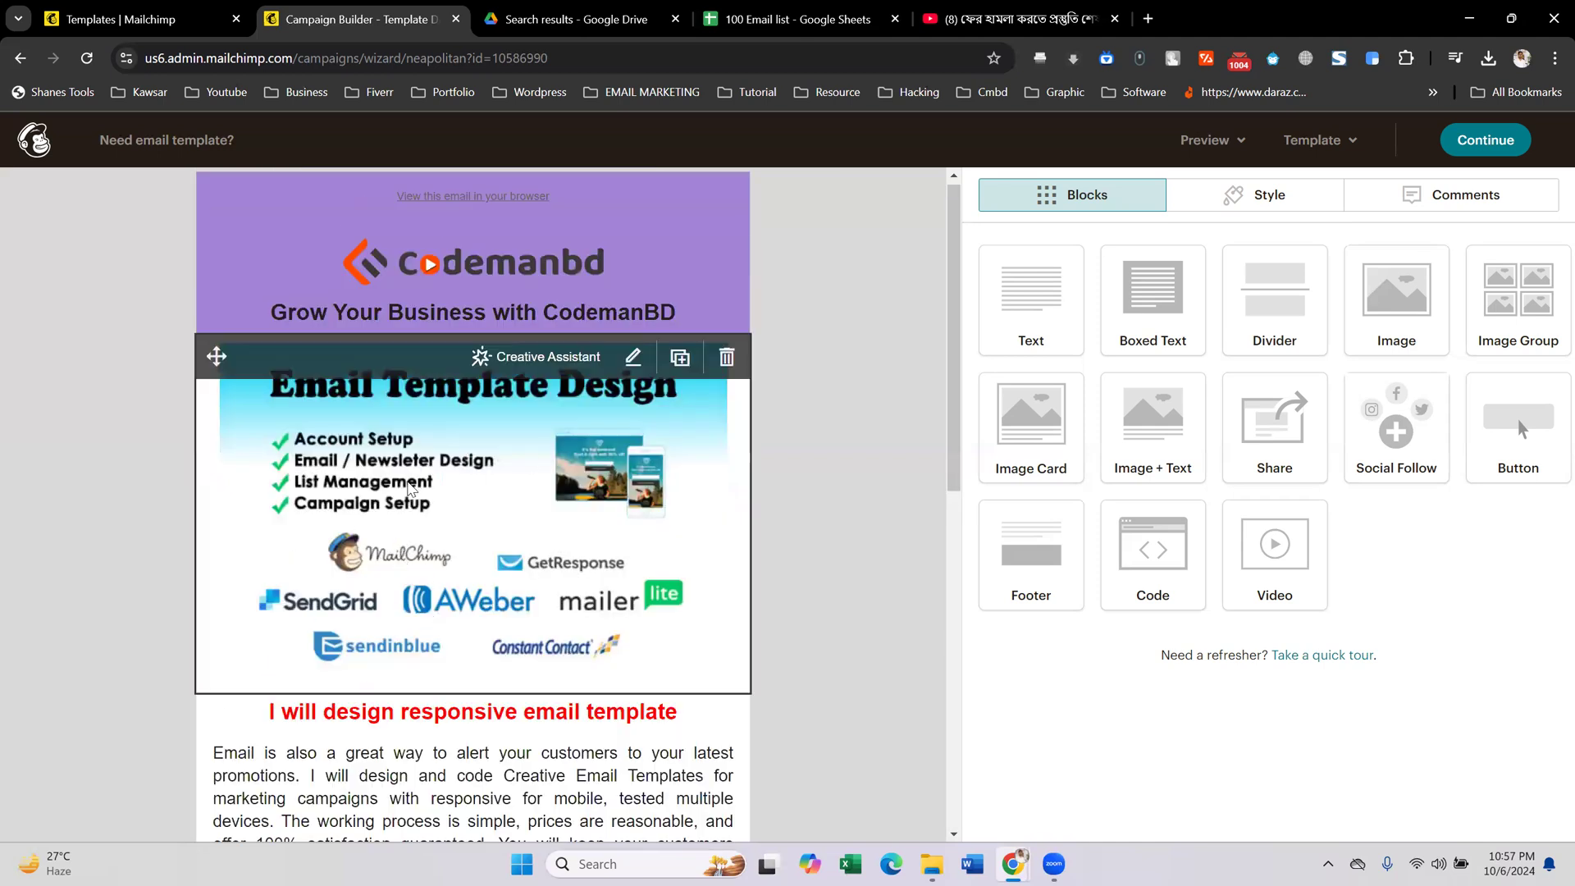
- Open the Contact Me button block to check its text and web address settings, and save and close it
scroll(469, 533, down, 3)
scroll(318, 607, down, 7)
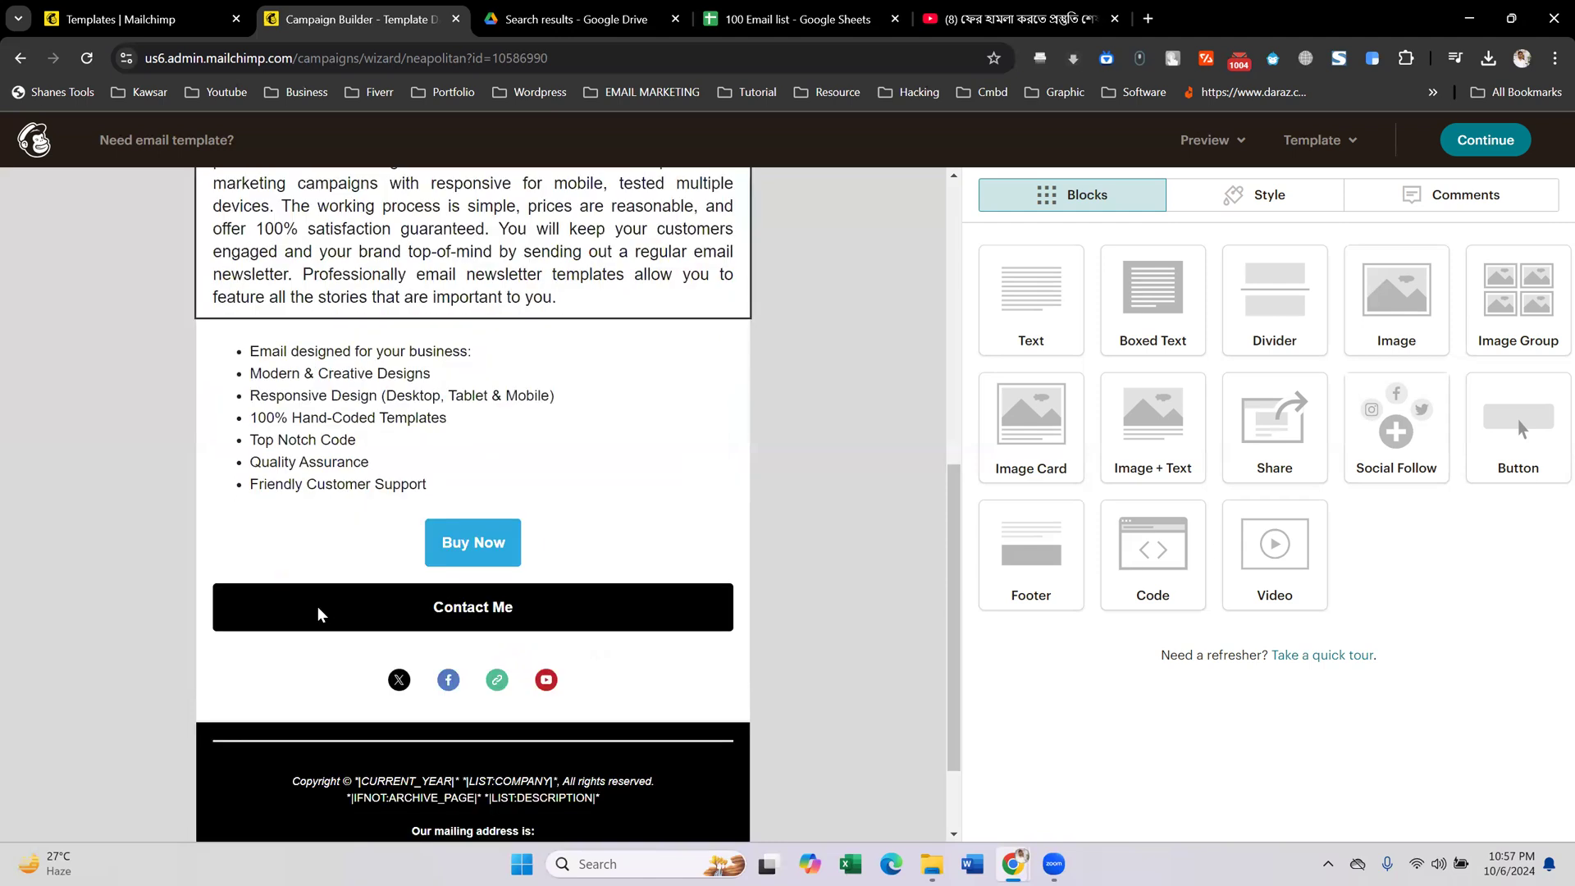
scroll(317, 607, up, 10)
scroll(431, 496, down, 6)
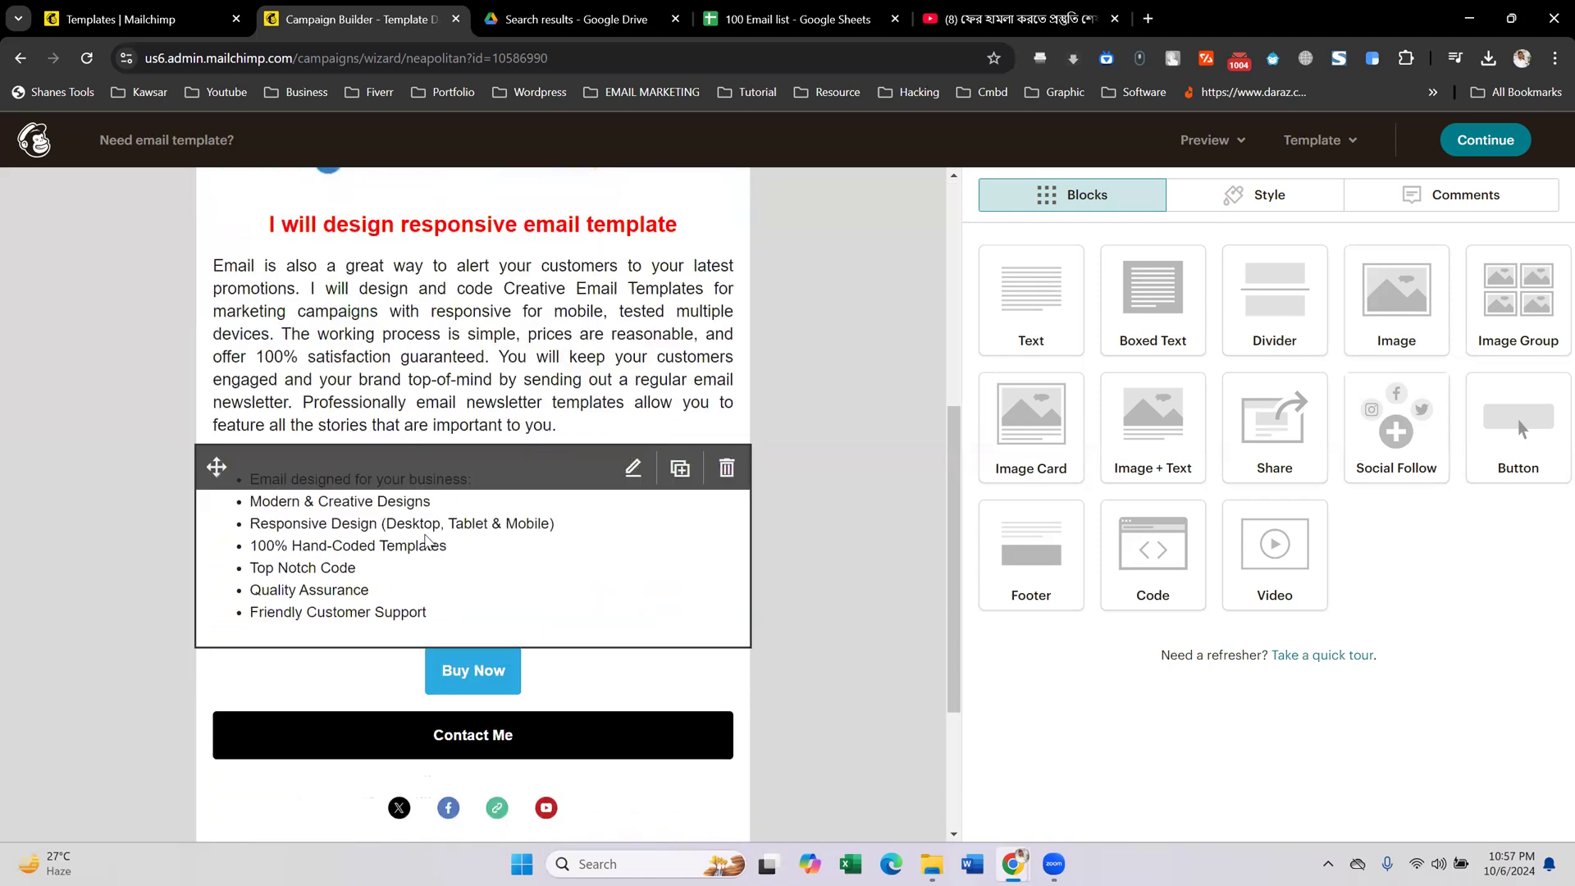
scroll(410, 615, down, 3)
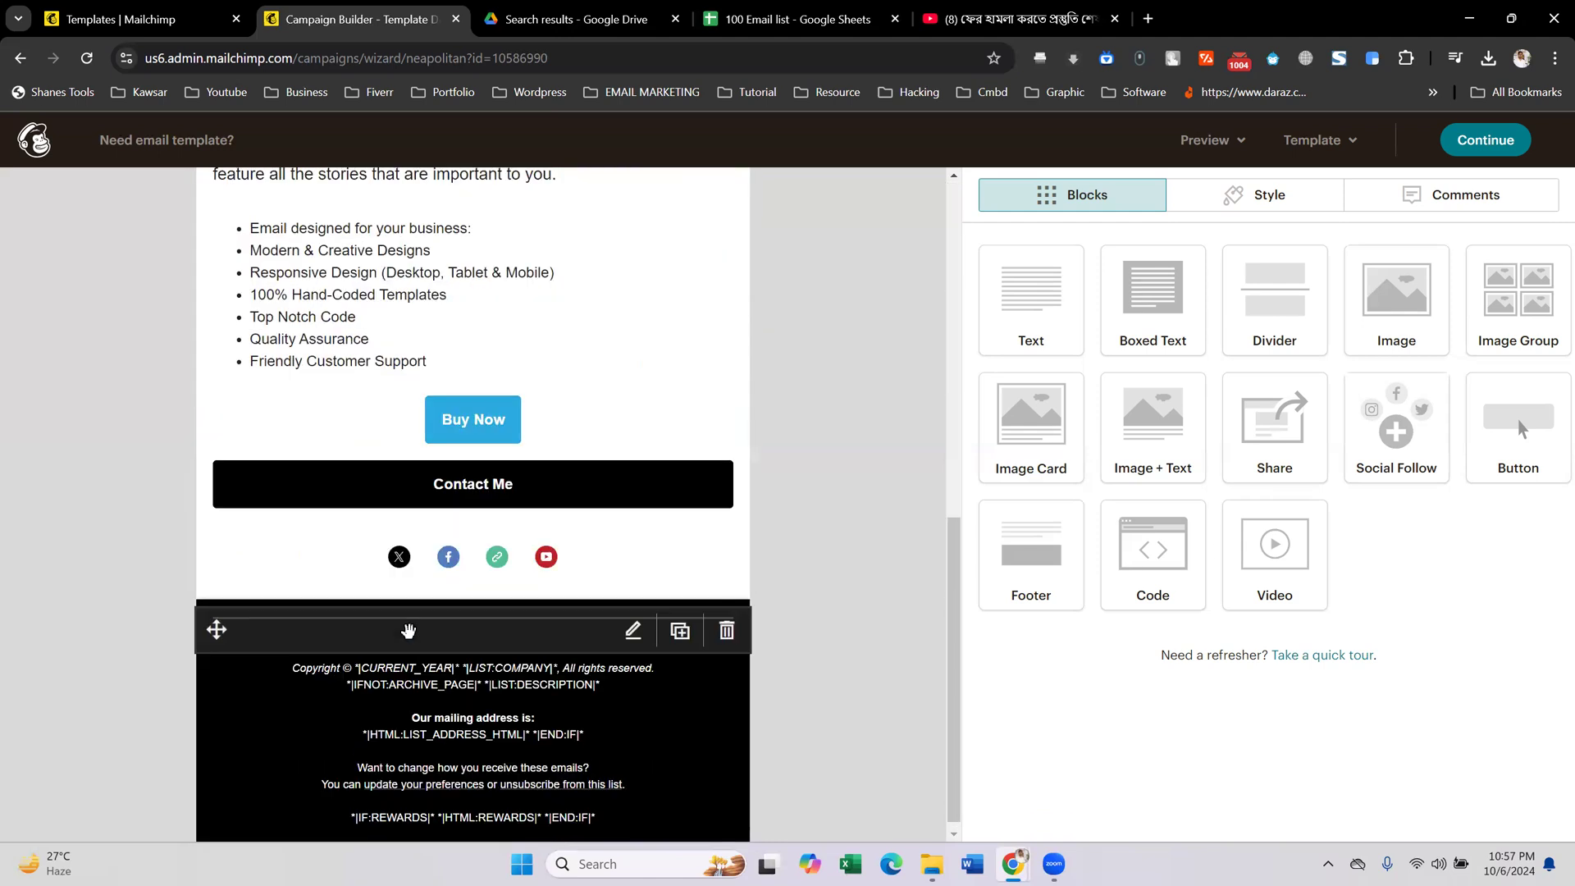
click(460, 517)
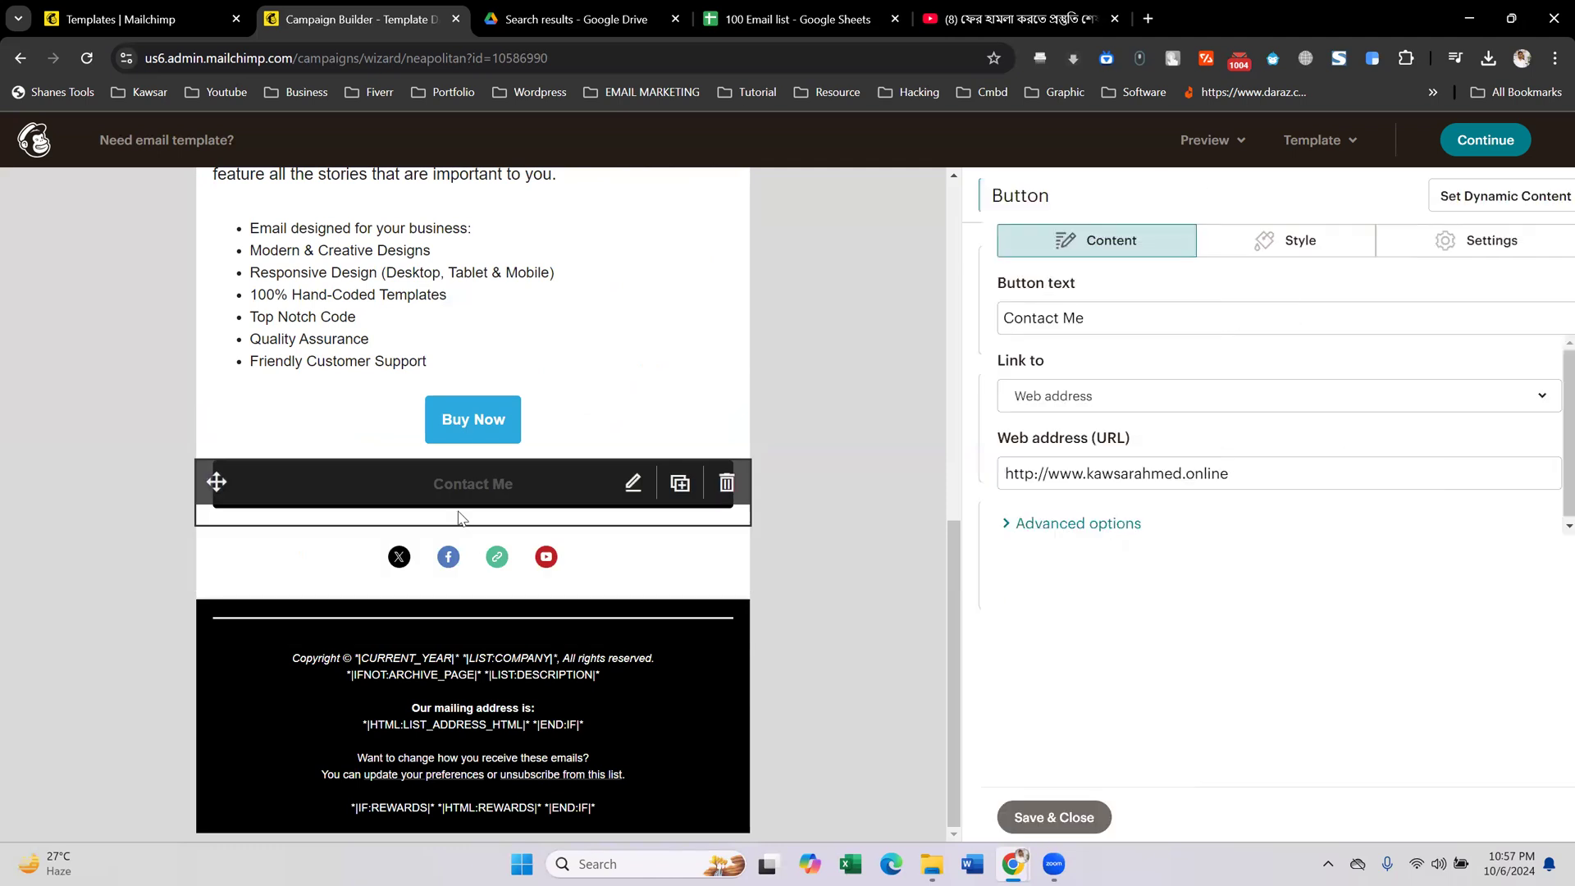
click(1053, 817)
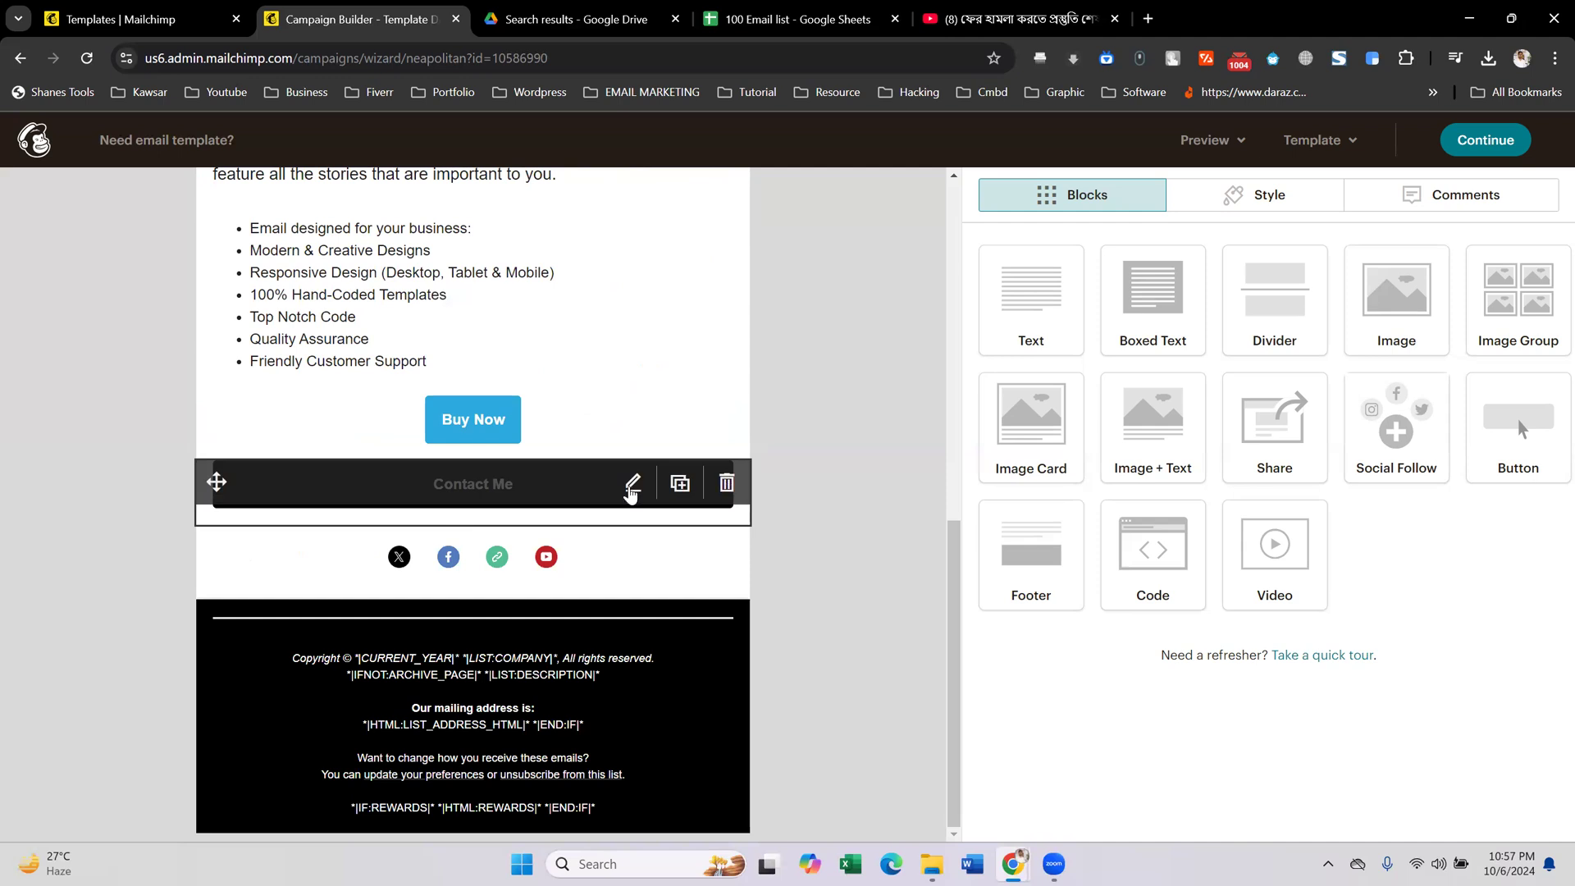
- Review the email body again, from the Codemanbd header down through the text and button sections
scroll(515, 459, up, 5)
scroll(515, 461, up, 4)
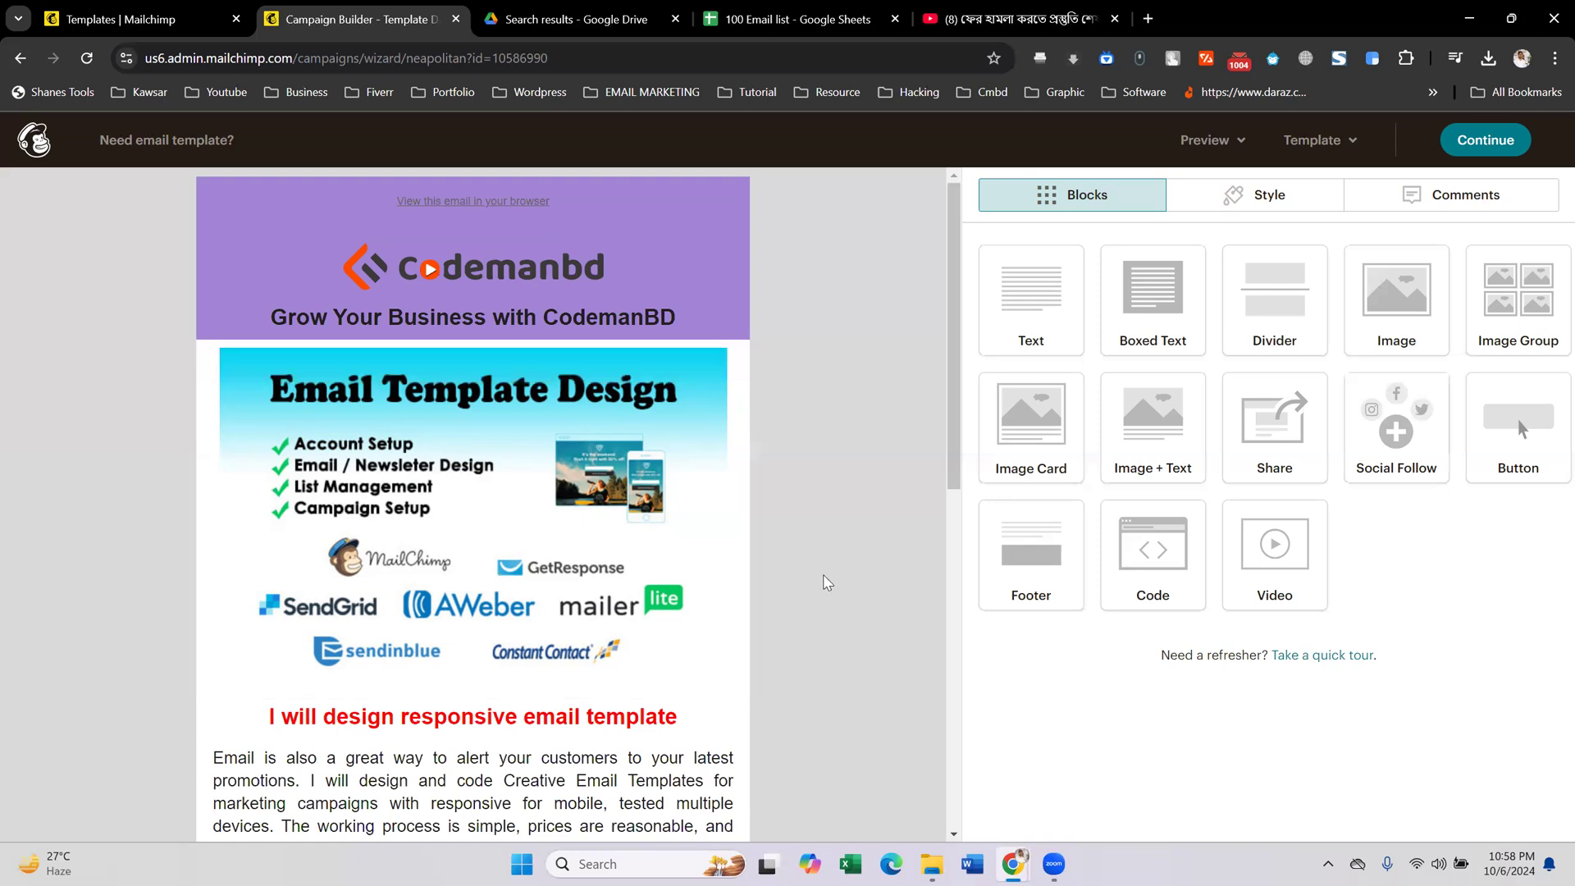
scroll(823, 578, down, 6)
scroll(821, 579, up, 6)
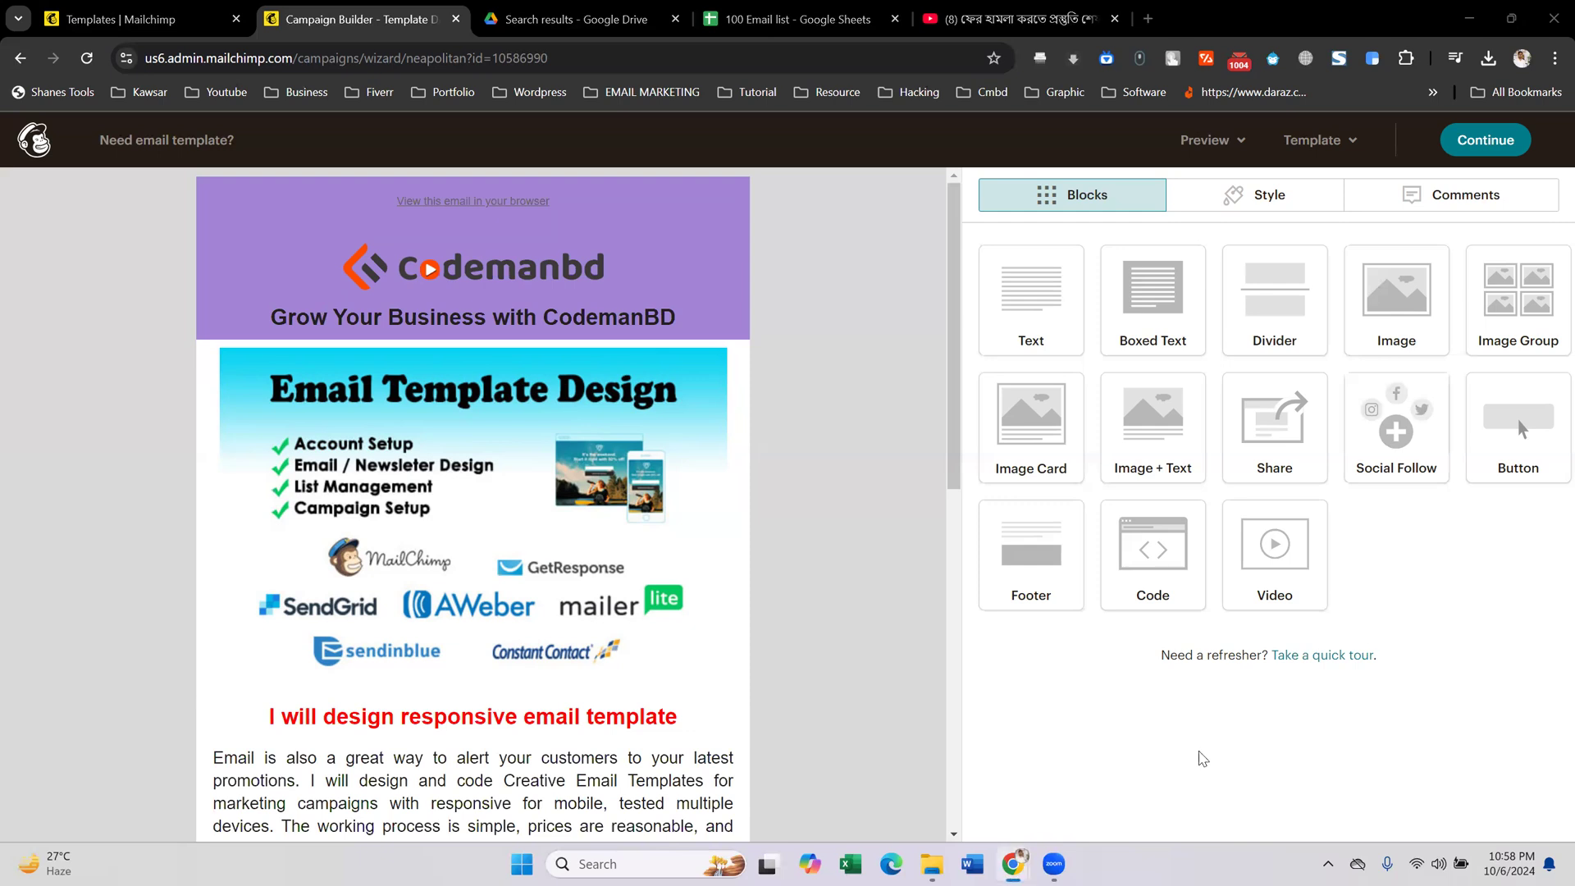
click(1156, 758)
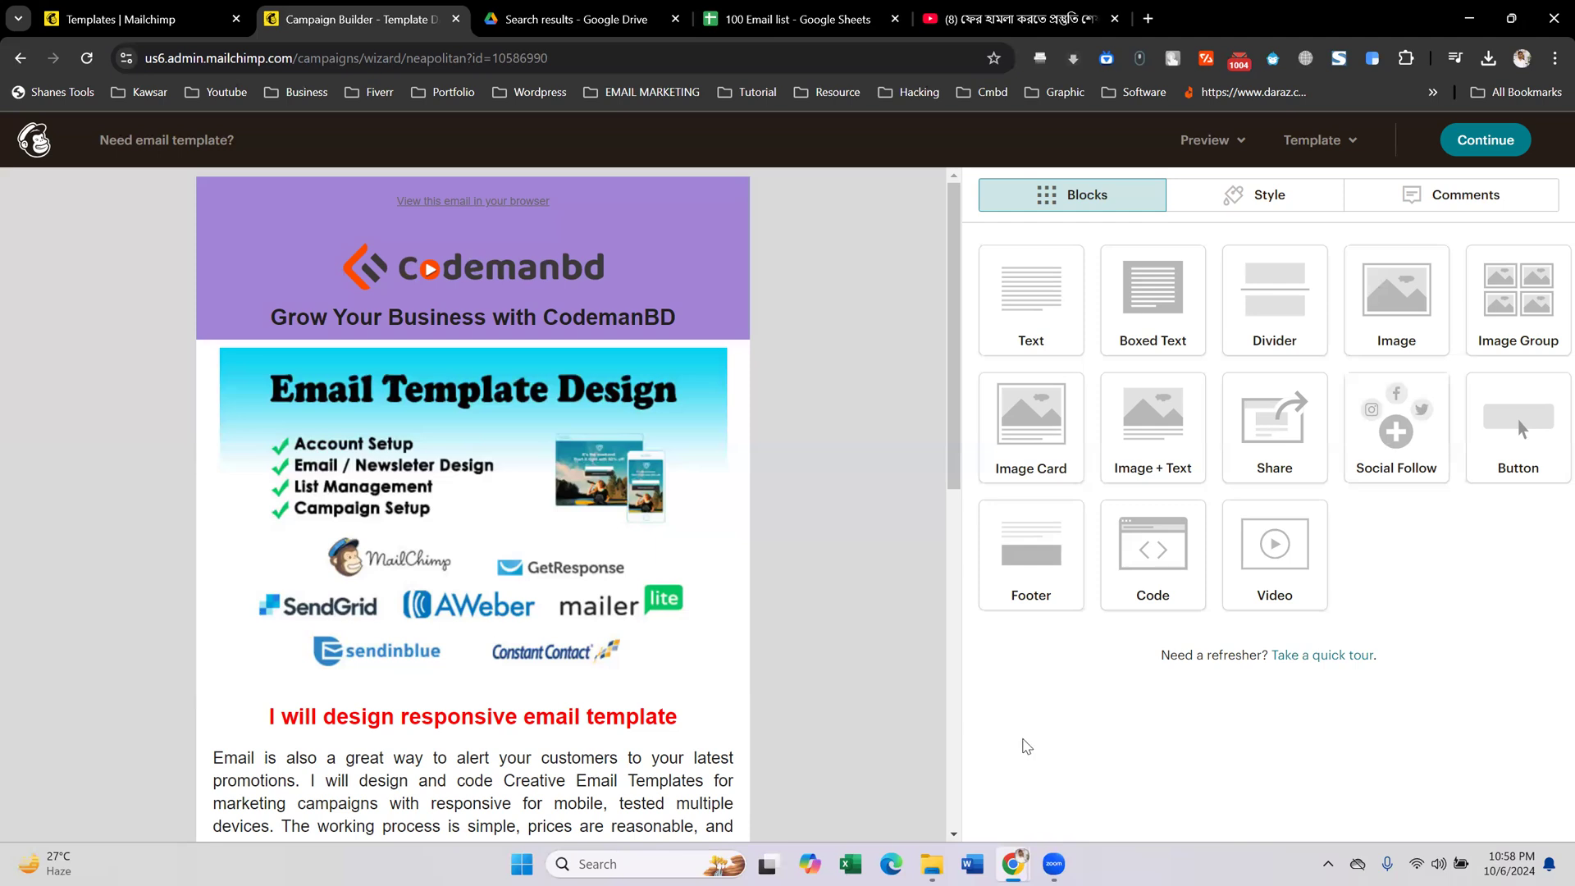
scroll(893, 638, down, 10)
scroll(882, 632, up, 10)
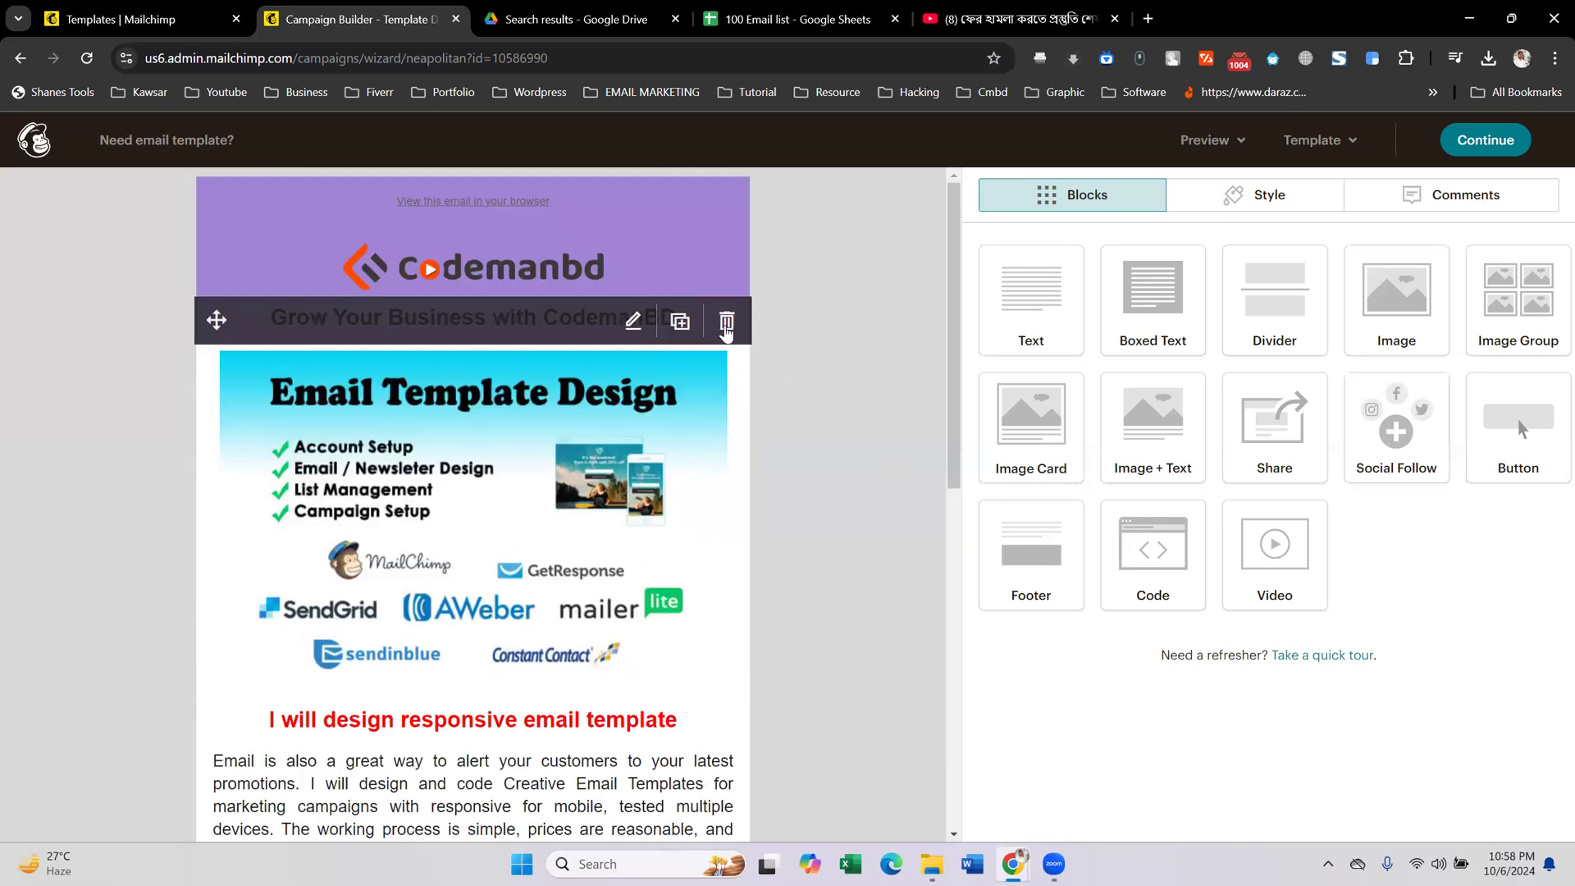
mouse_move(603, 485)
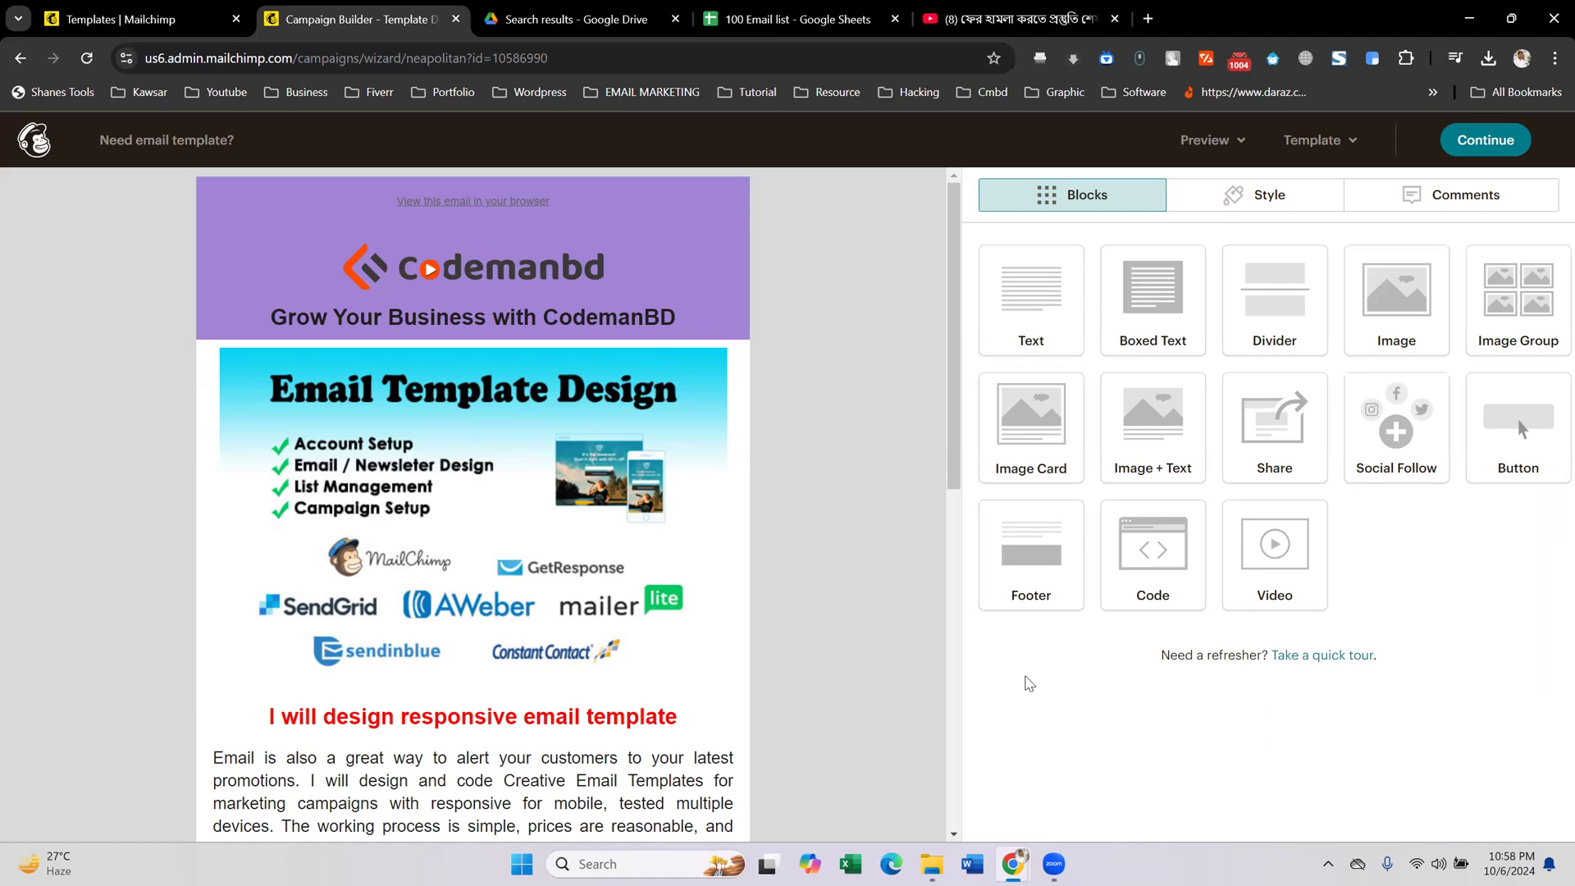
mouse_move(1023, 862)
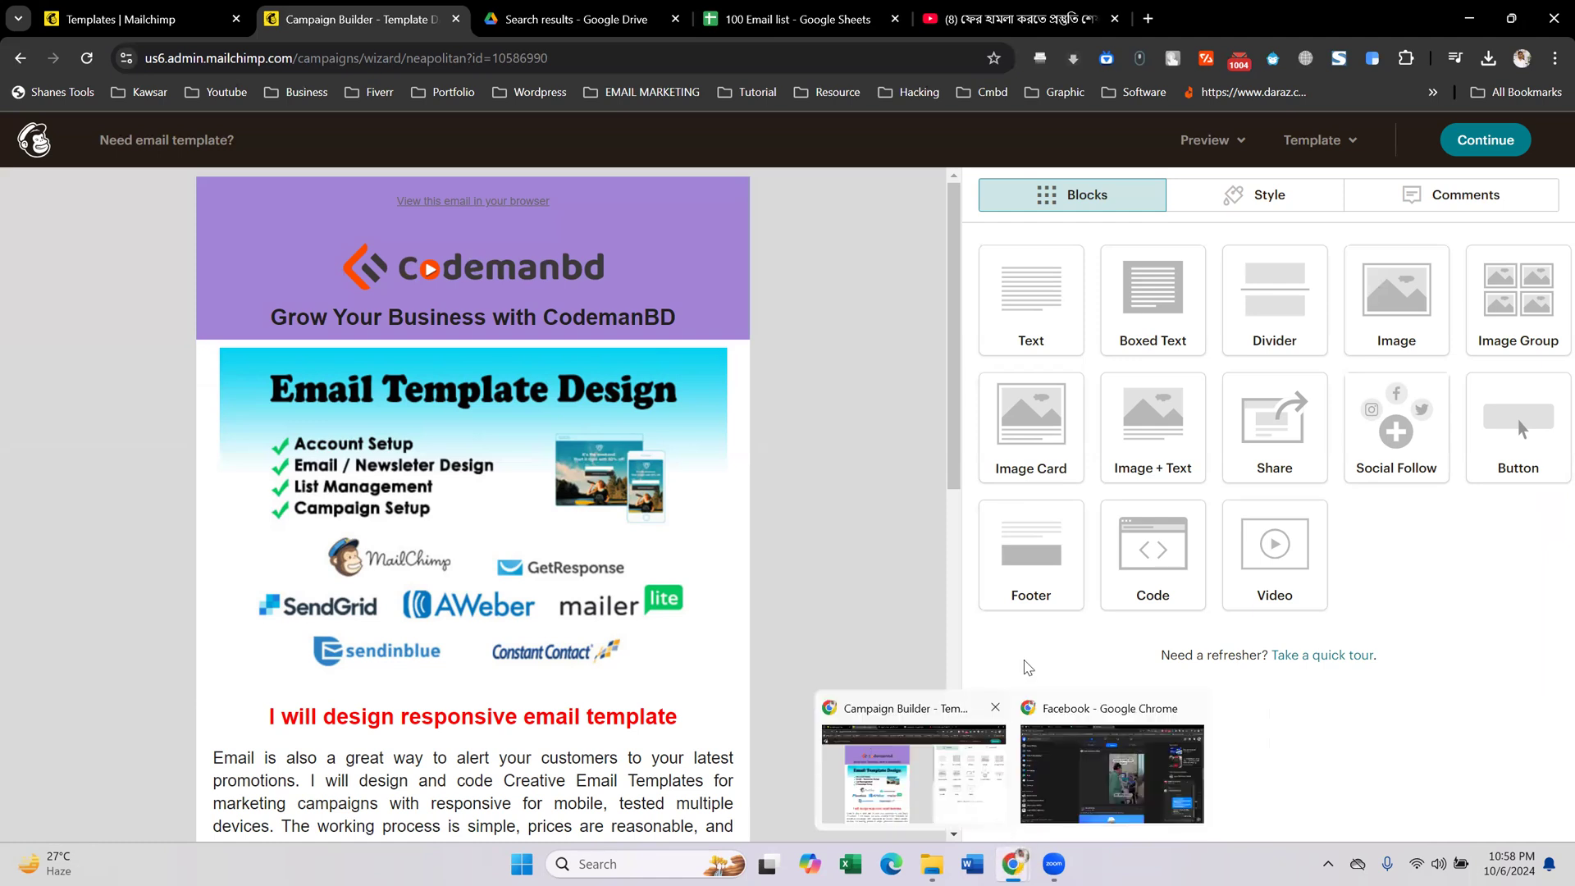
- Open the footer block for editing and highlight its whole text to read the copyright, mailing address and unsubscribe lines
scroll(529, 706, down, 7)
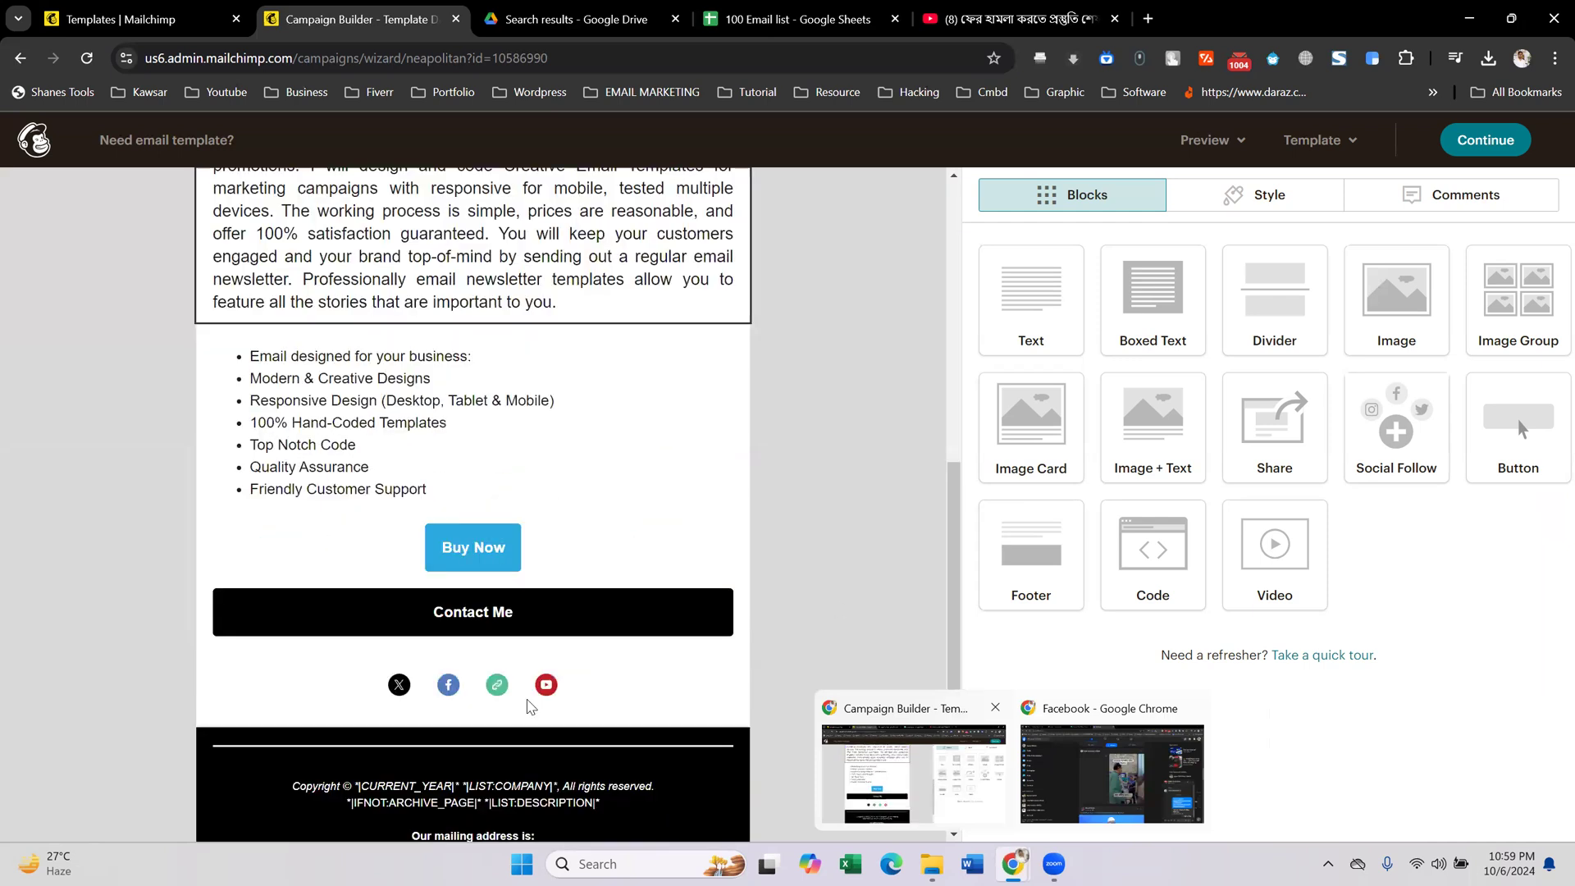
scroll(529, 705, down, 2)
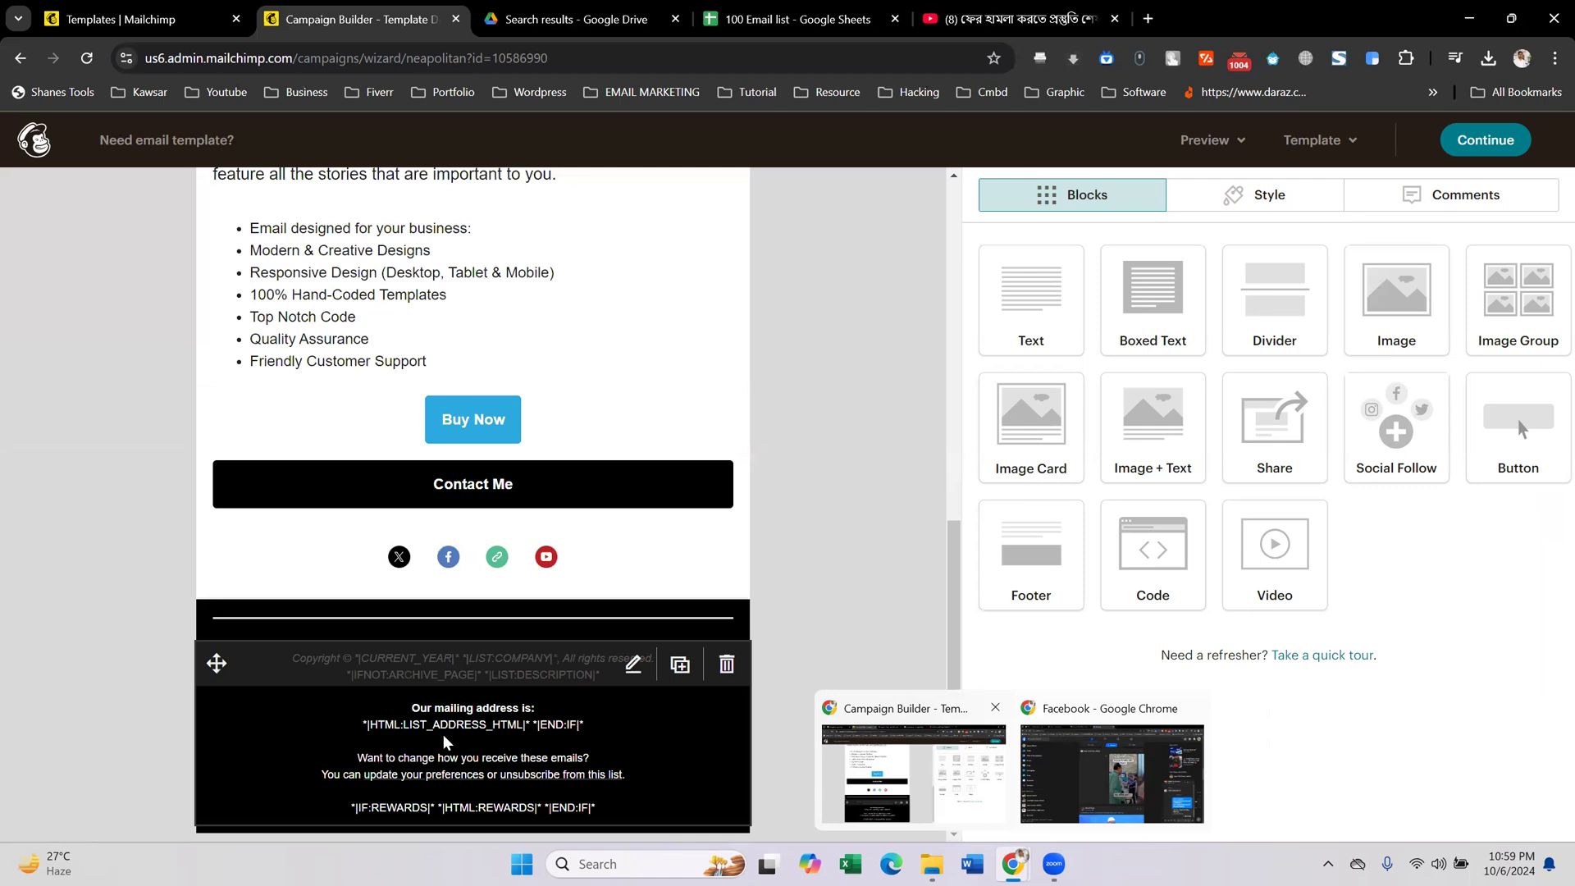
click(628, 661)
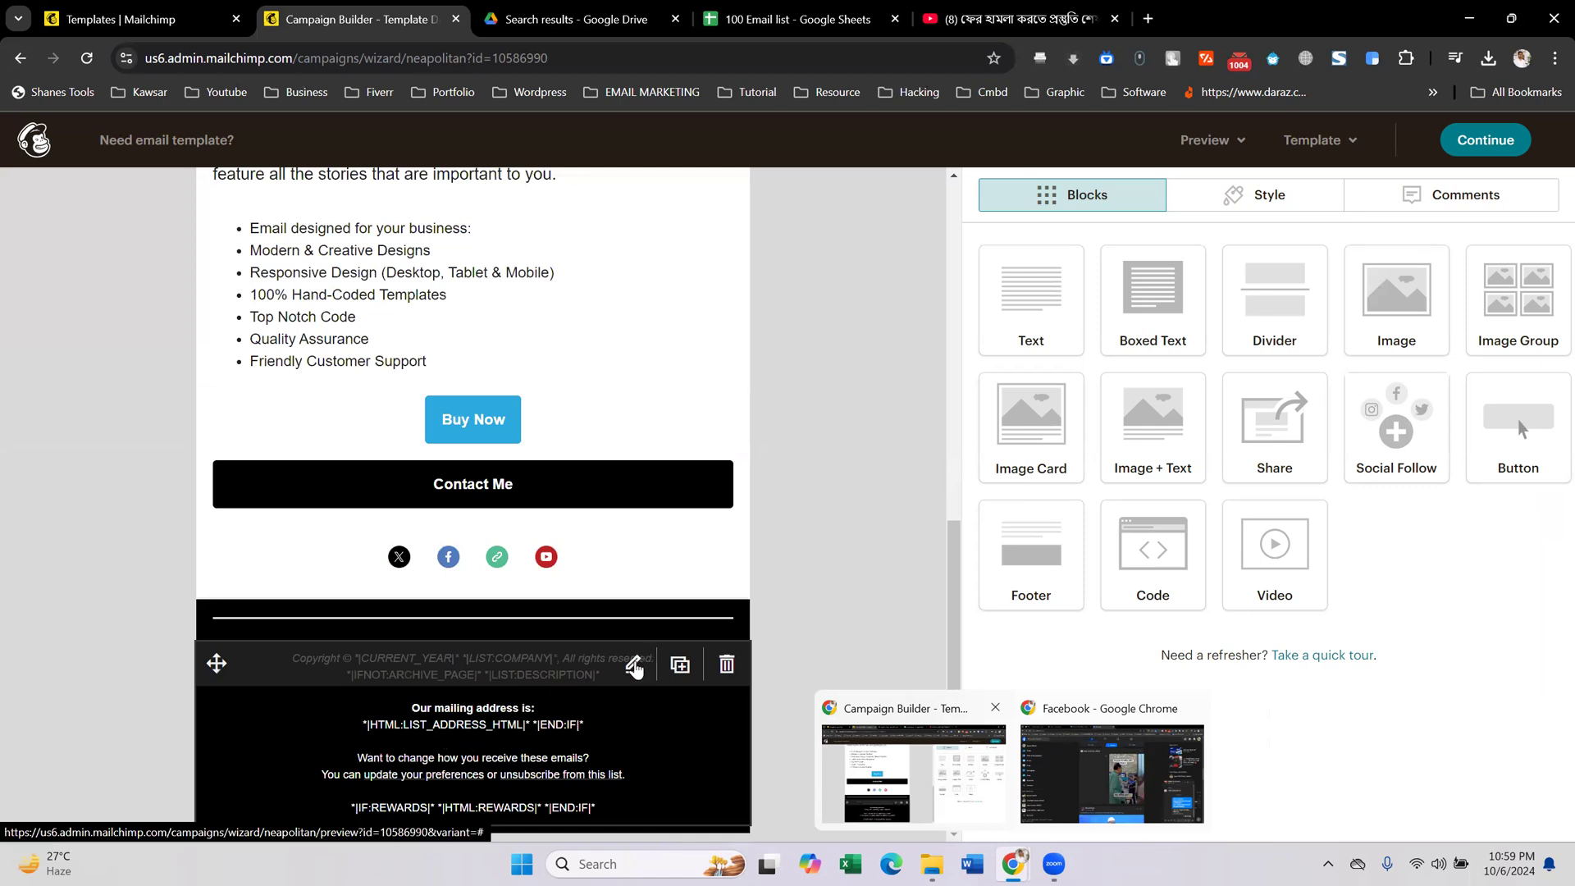
click(1171, 509)
key(ctrl+a)
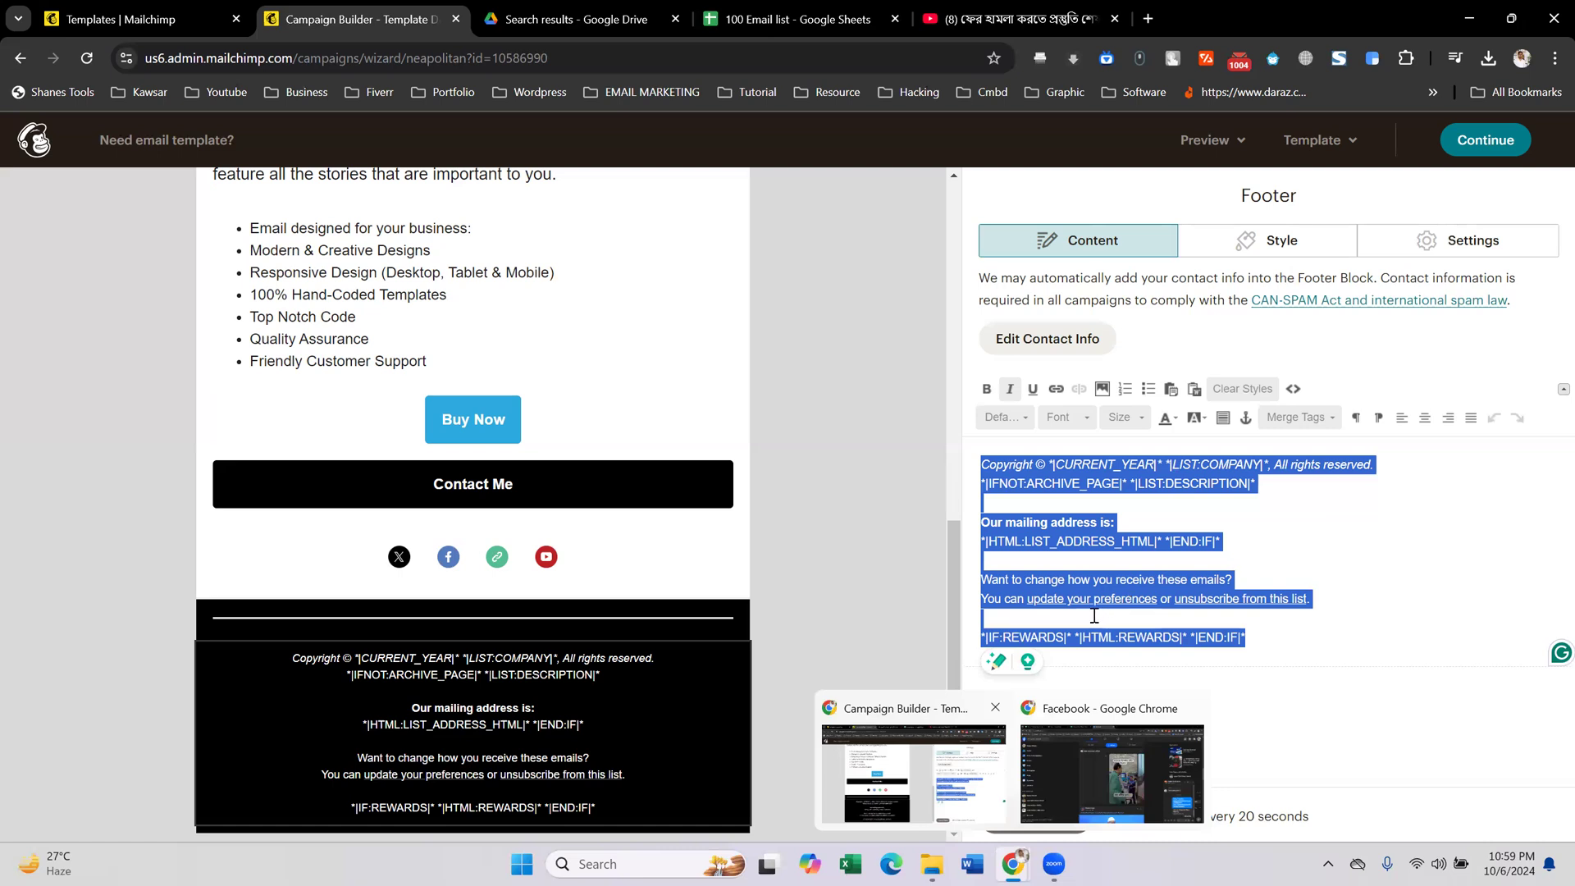
key(BackSpace)
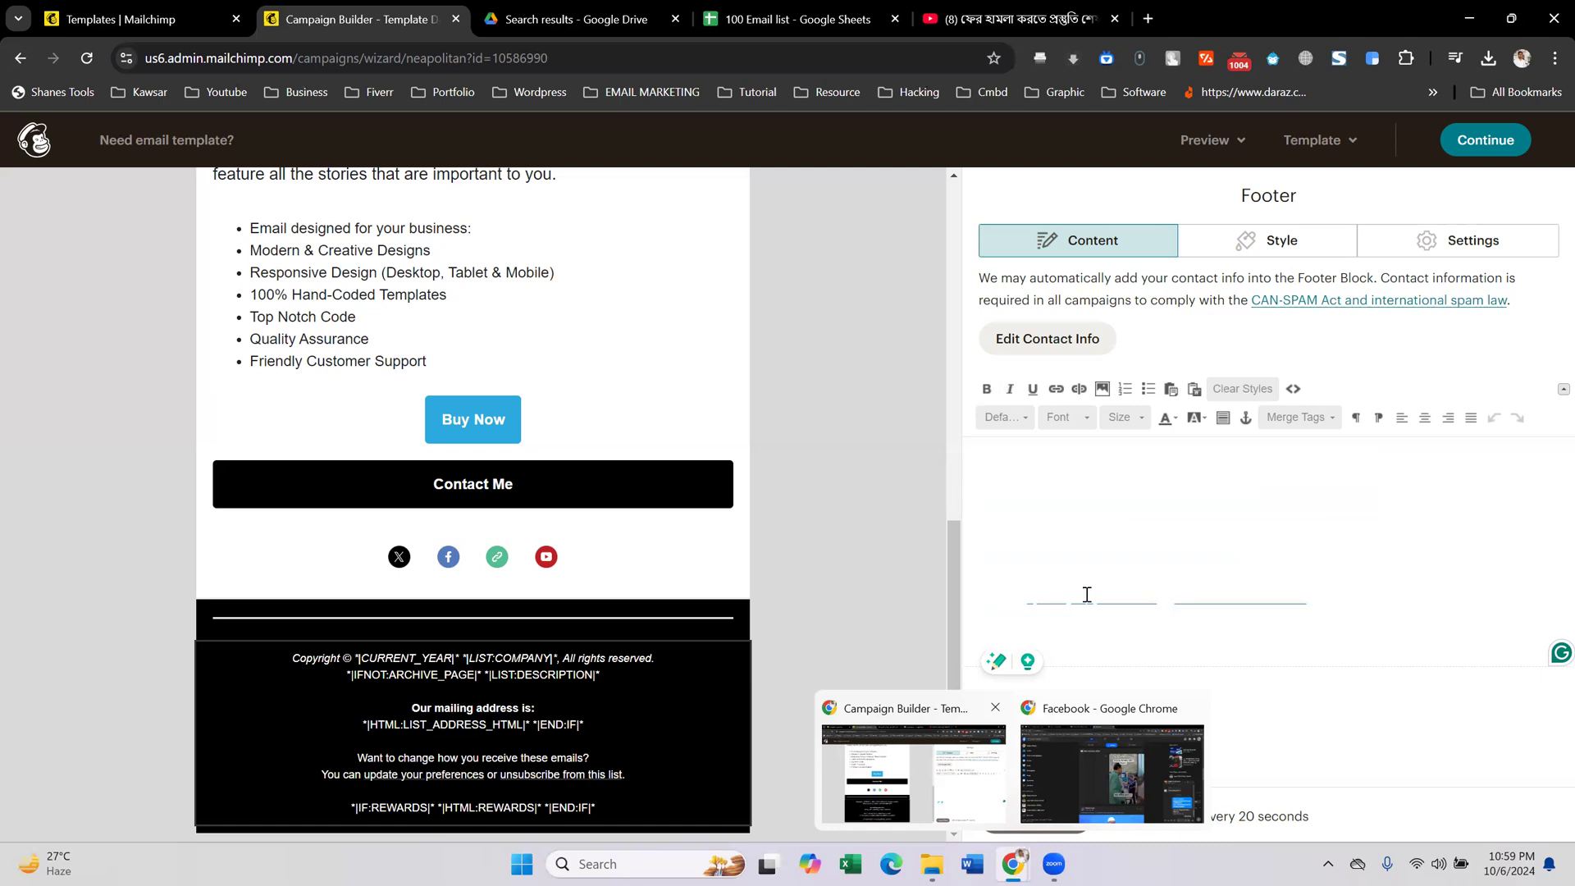
key(ctrl+z)
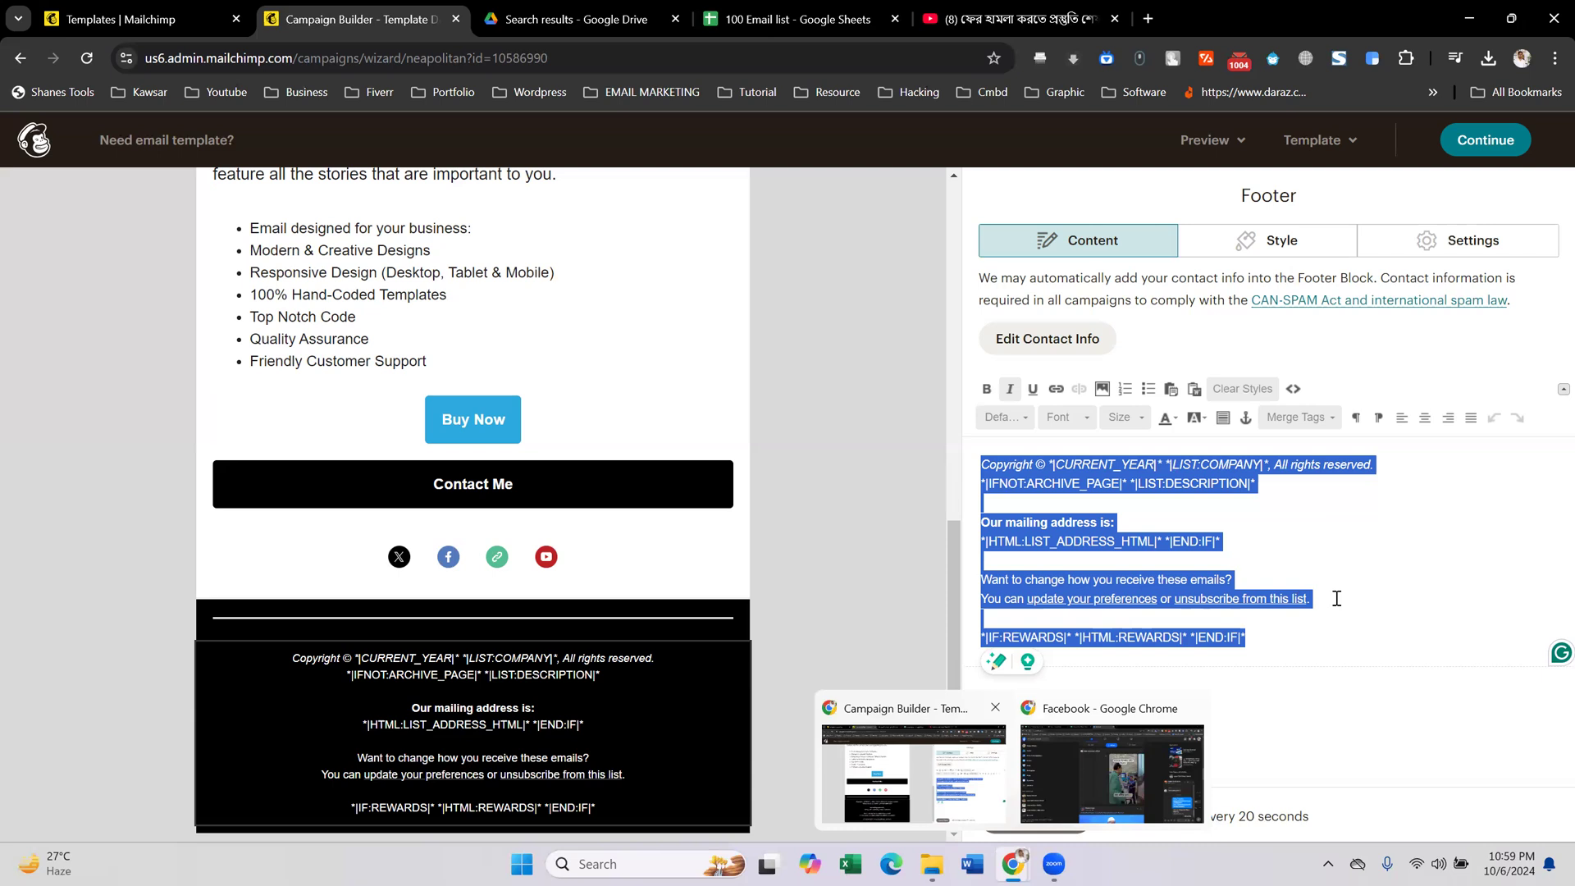
key(BackSpace)
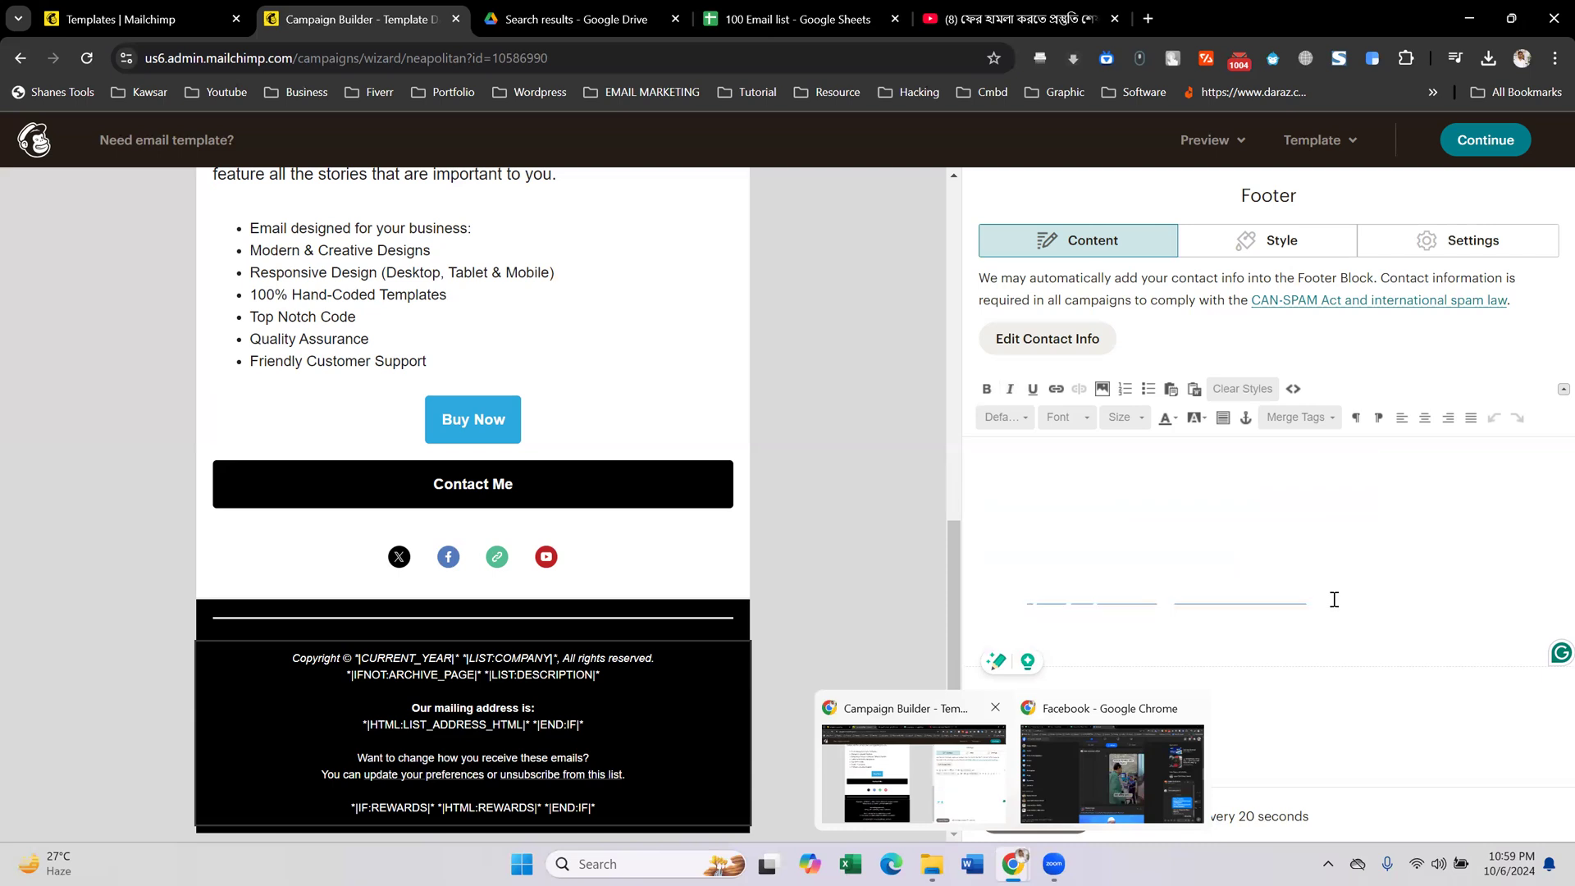
key(ctrl+z)
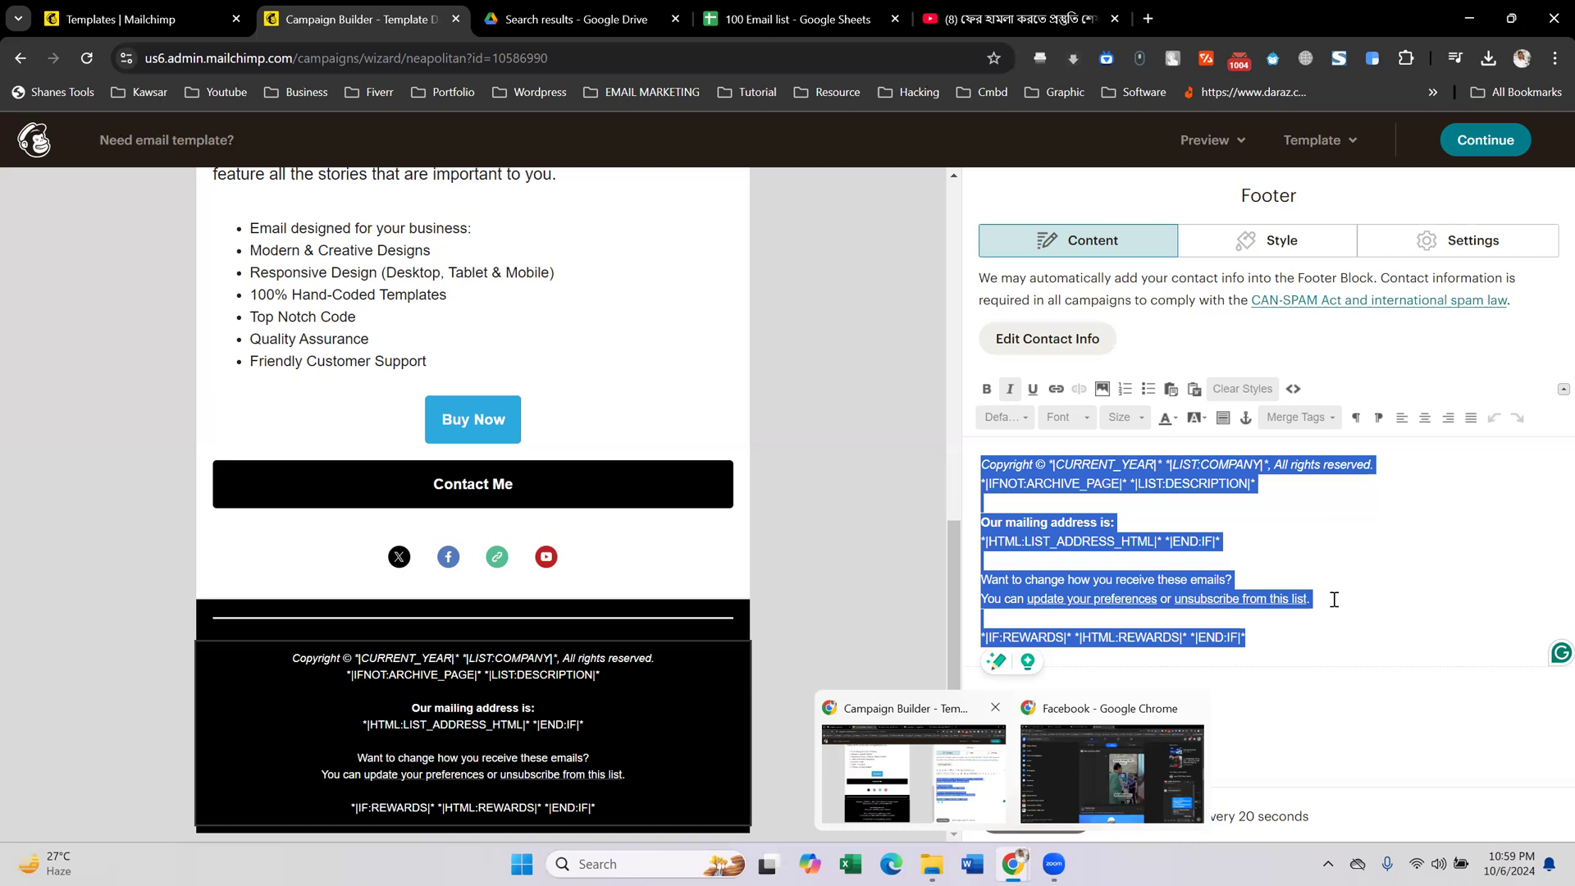
key(Delete)
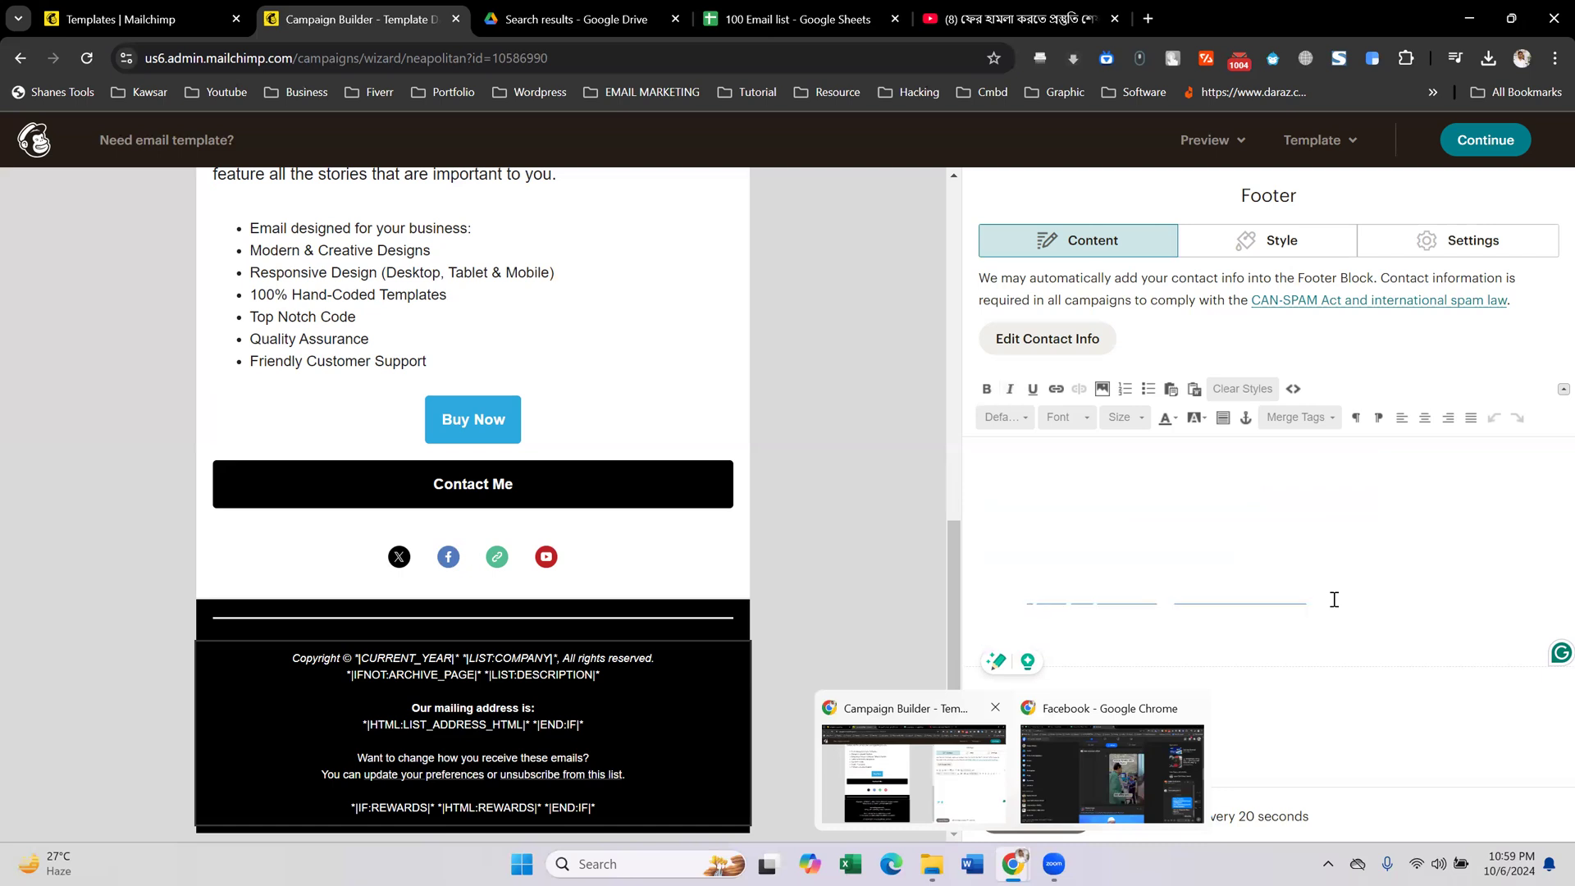
key(ctrl+z)
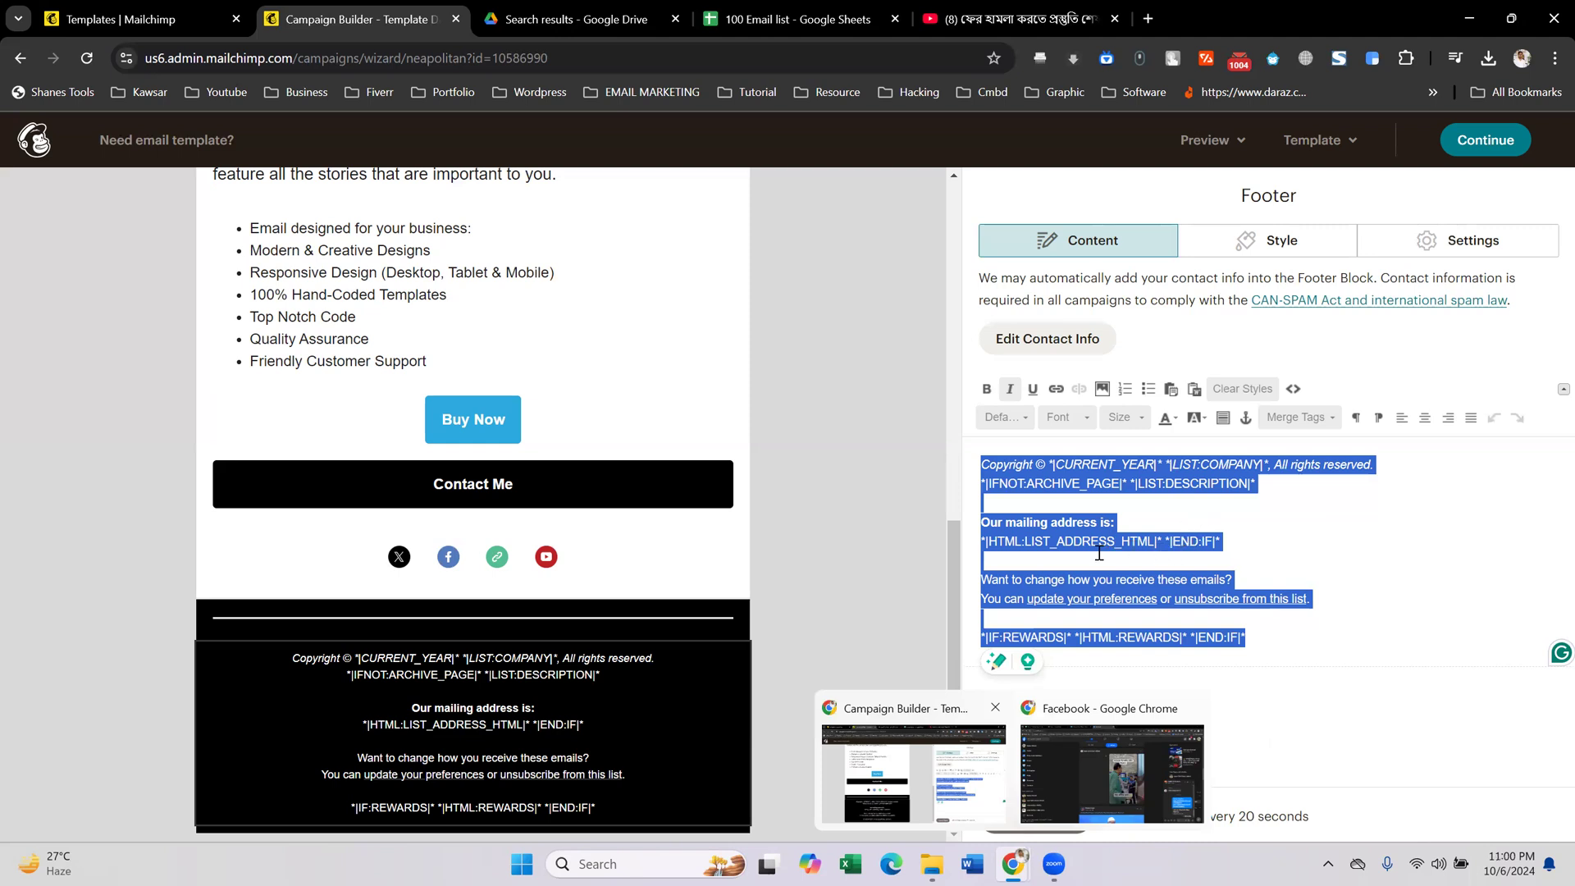
key(BackSpace)
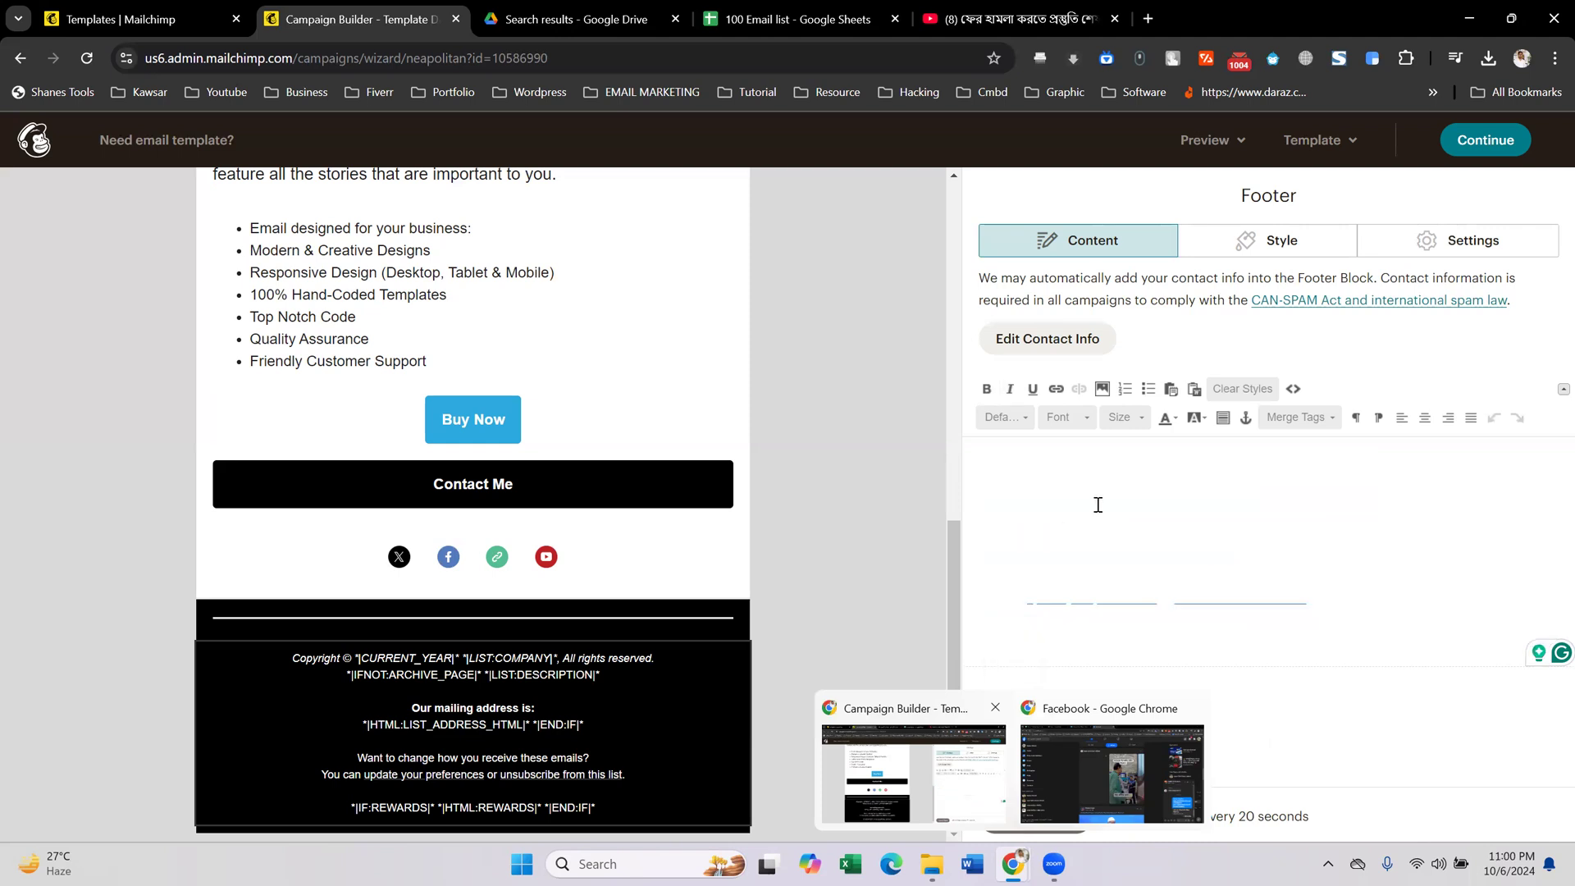
key(ctrl+z)
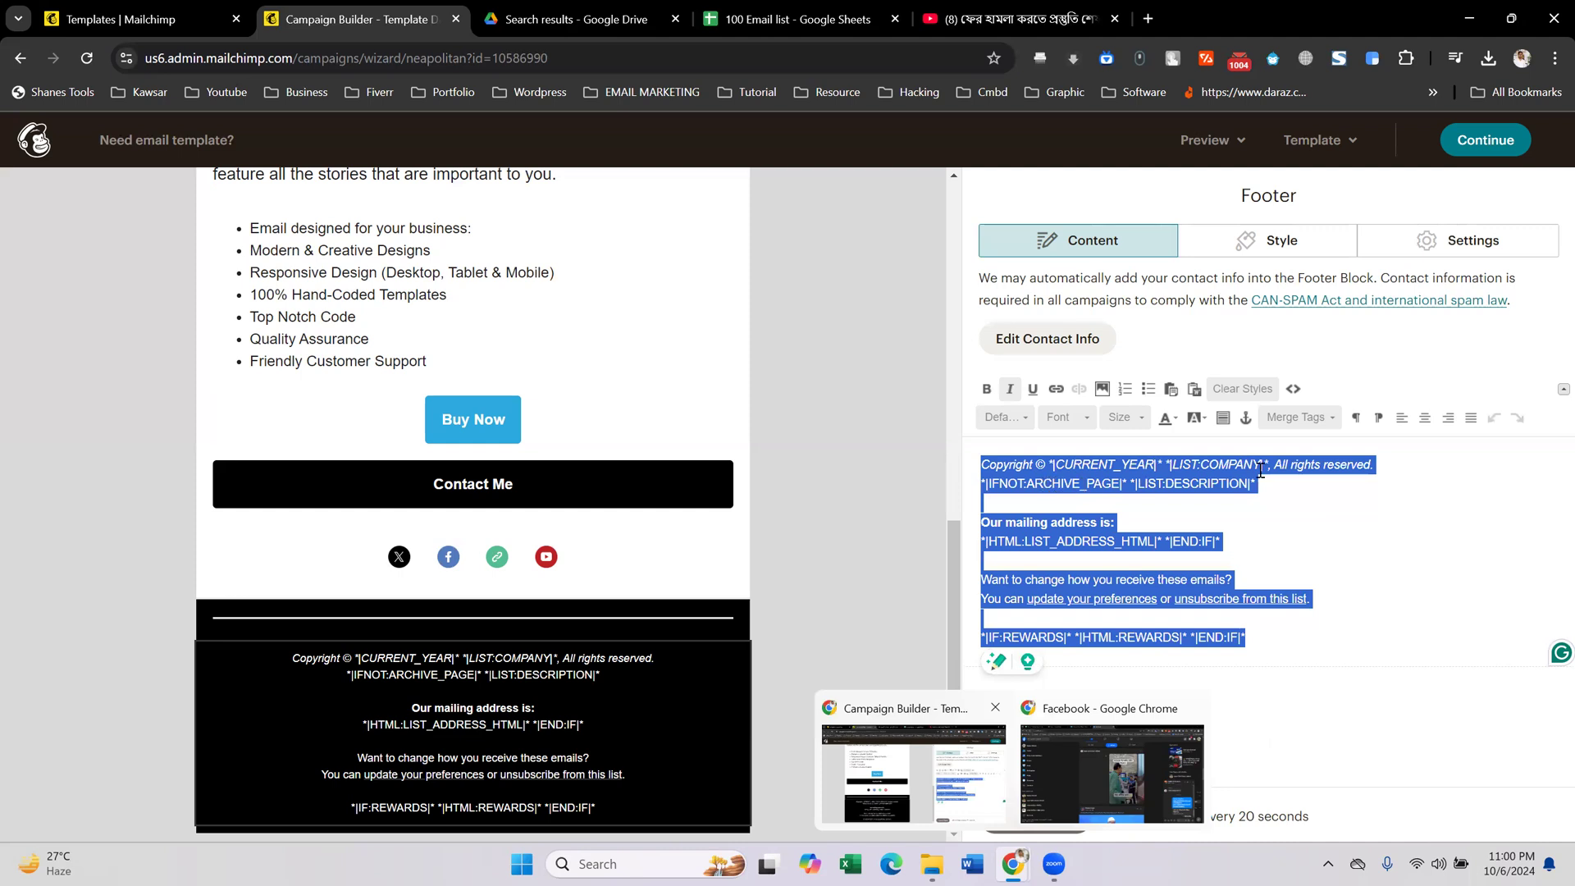
- Highlight the list description line, the word COMPANY and the full text in the footer editor to examine the merge tags
triple_click(1192, 484)
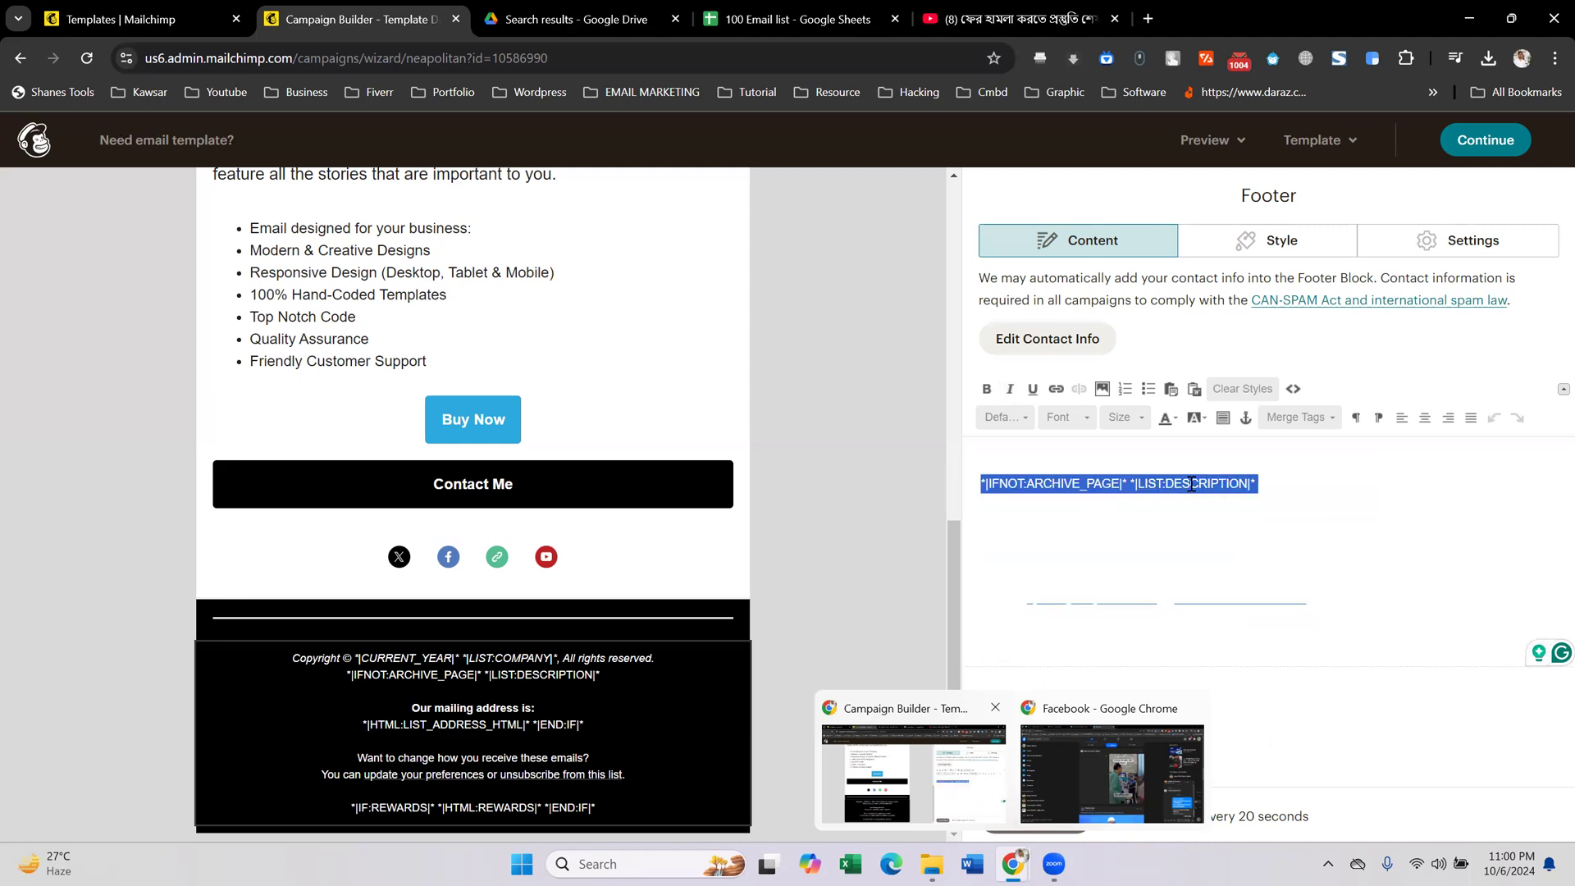
key(ctrl+a)
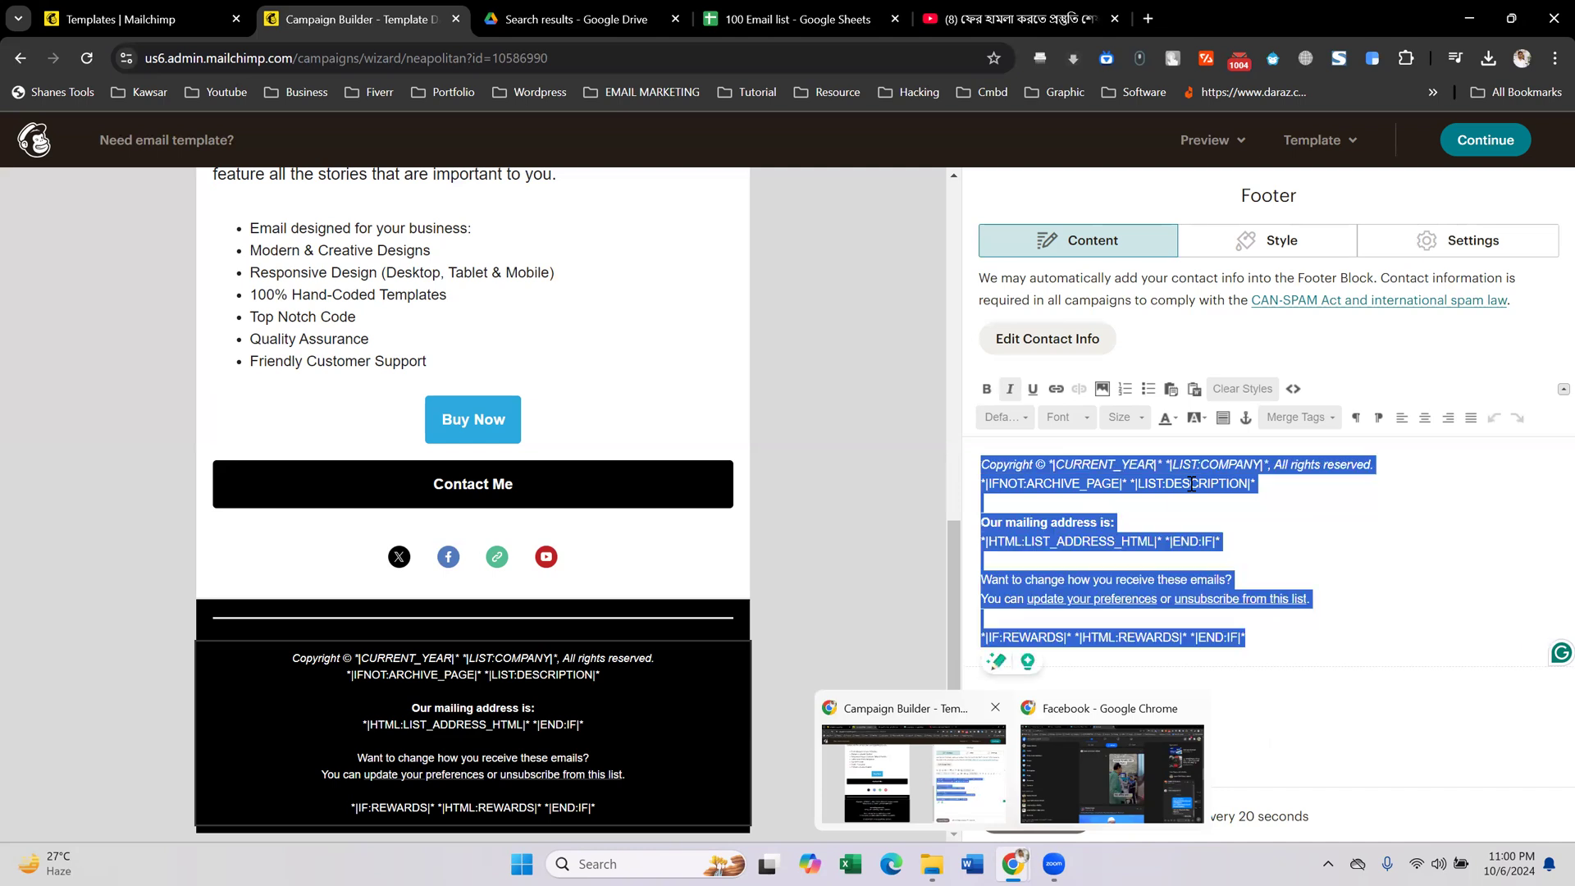
click(1192, 484)
double_click(1211, 462)
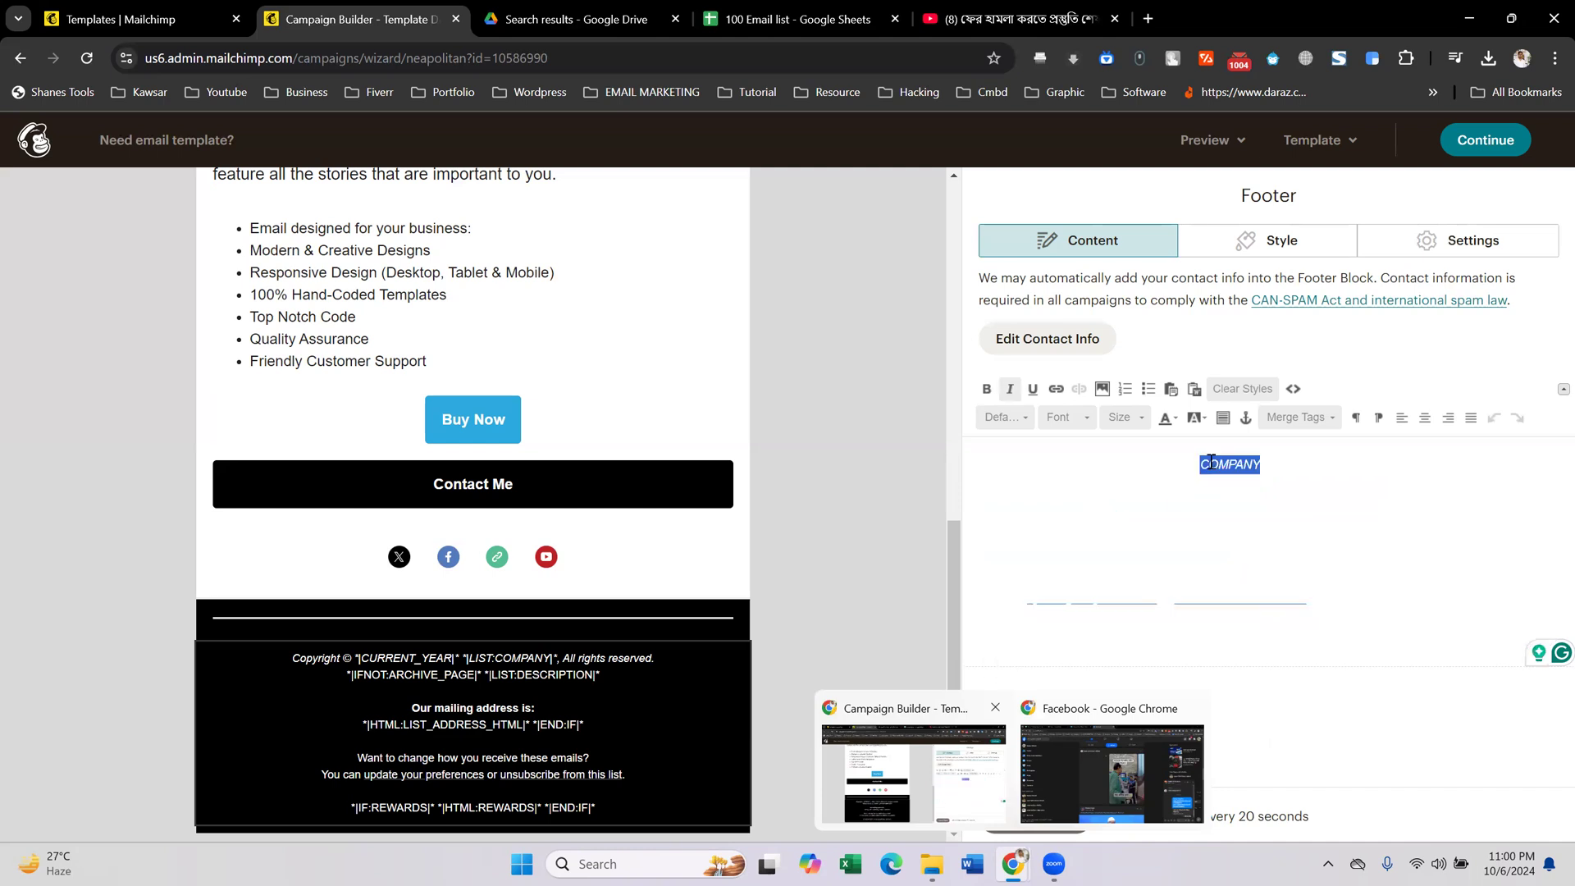
key(ctrl+a)
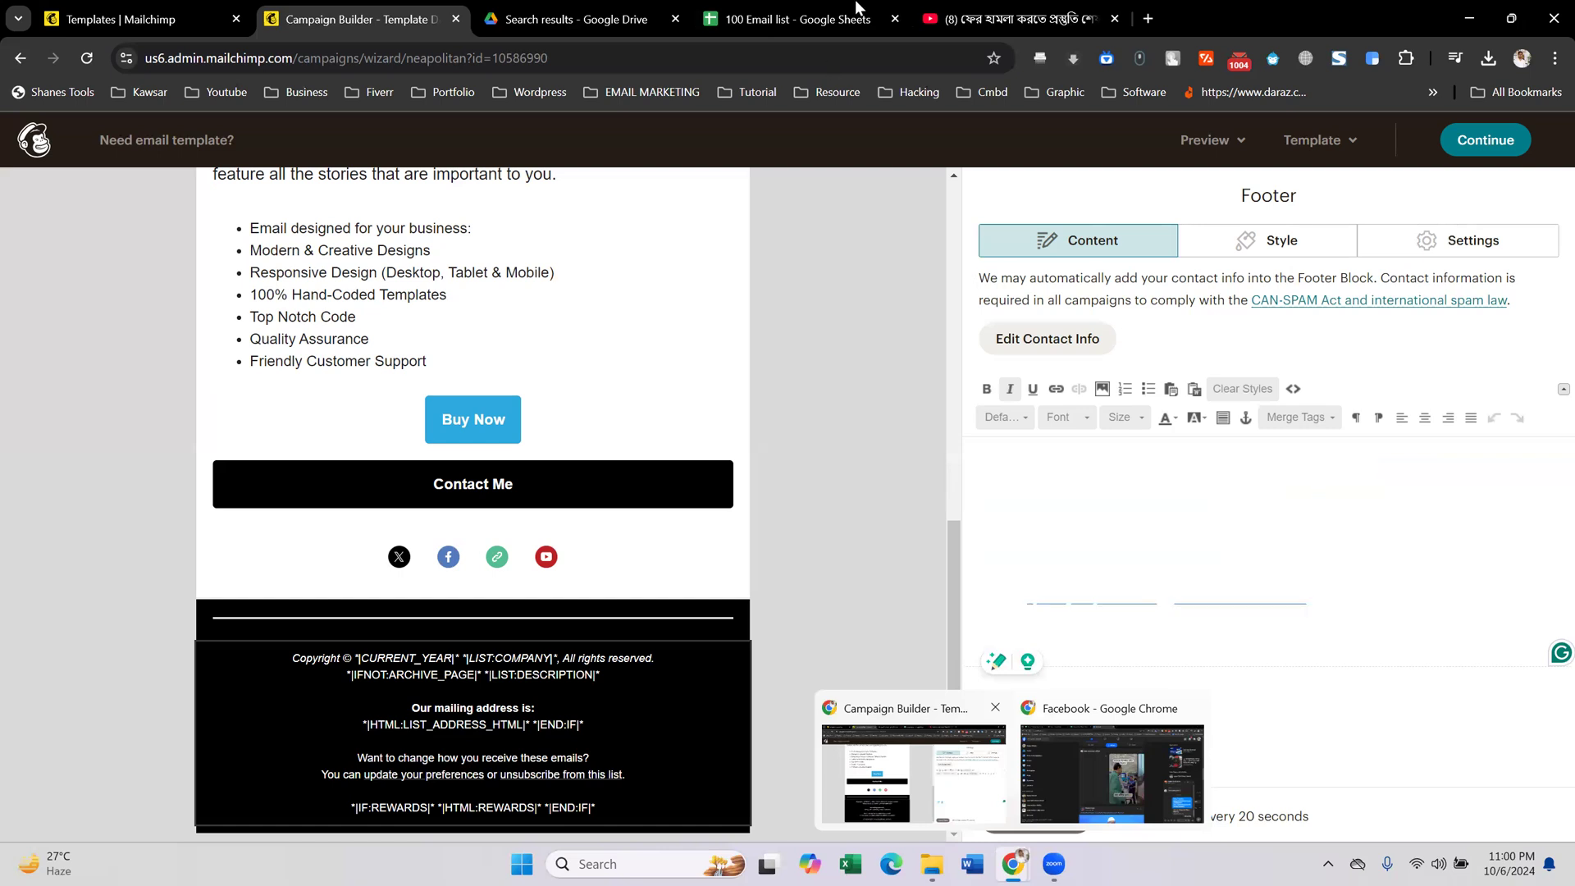
- Open the bullet-list text block below the body paragraph for editing and highlight all its items to check them
click(1021, 18)
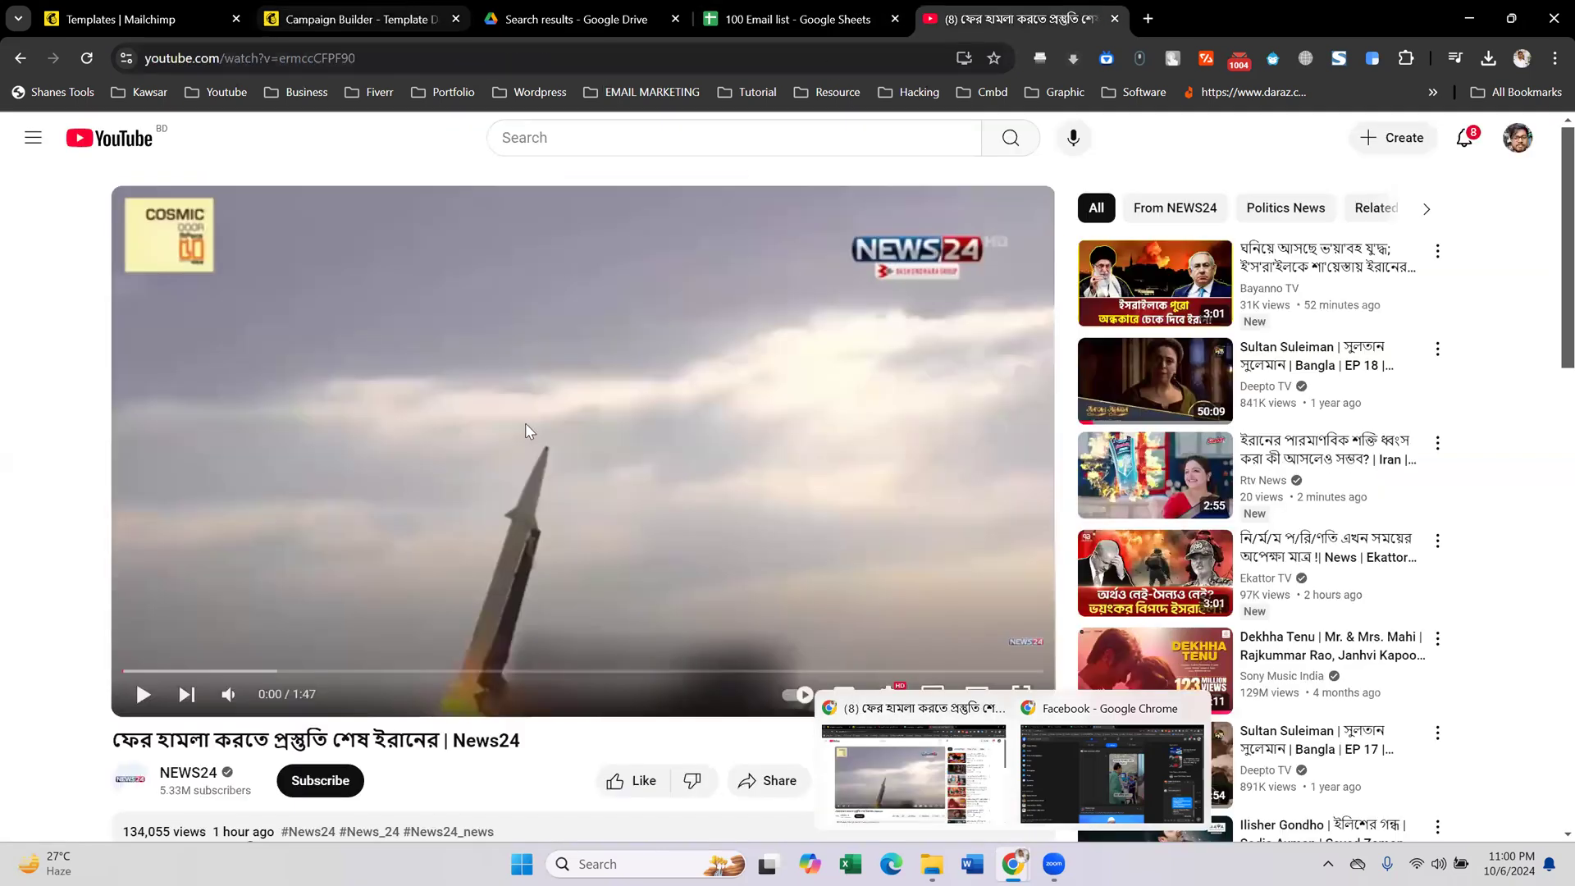
click(377, 12)
scroll(593, 386, up, 3)
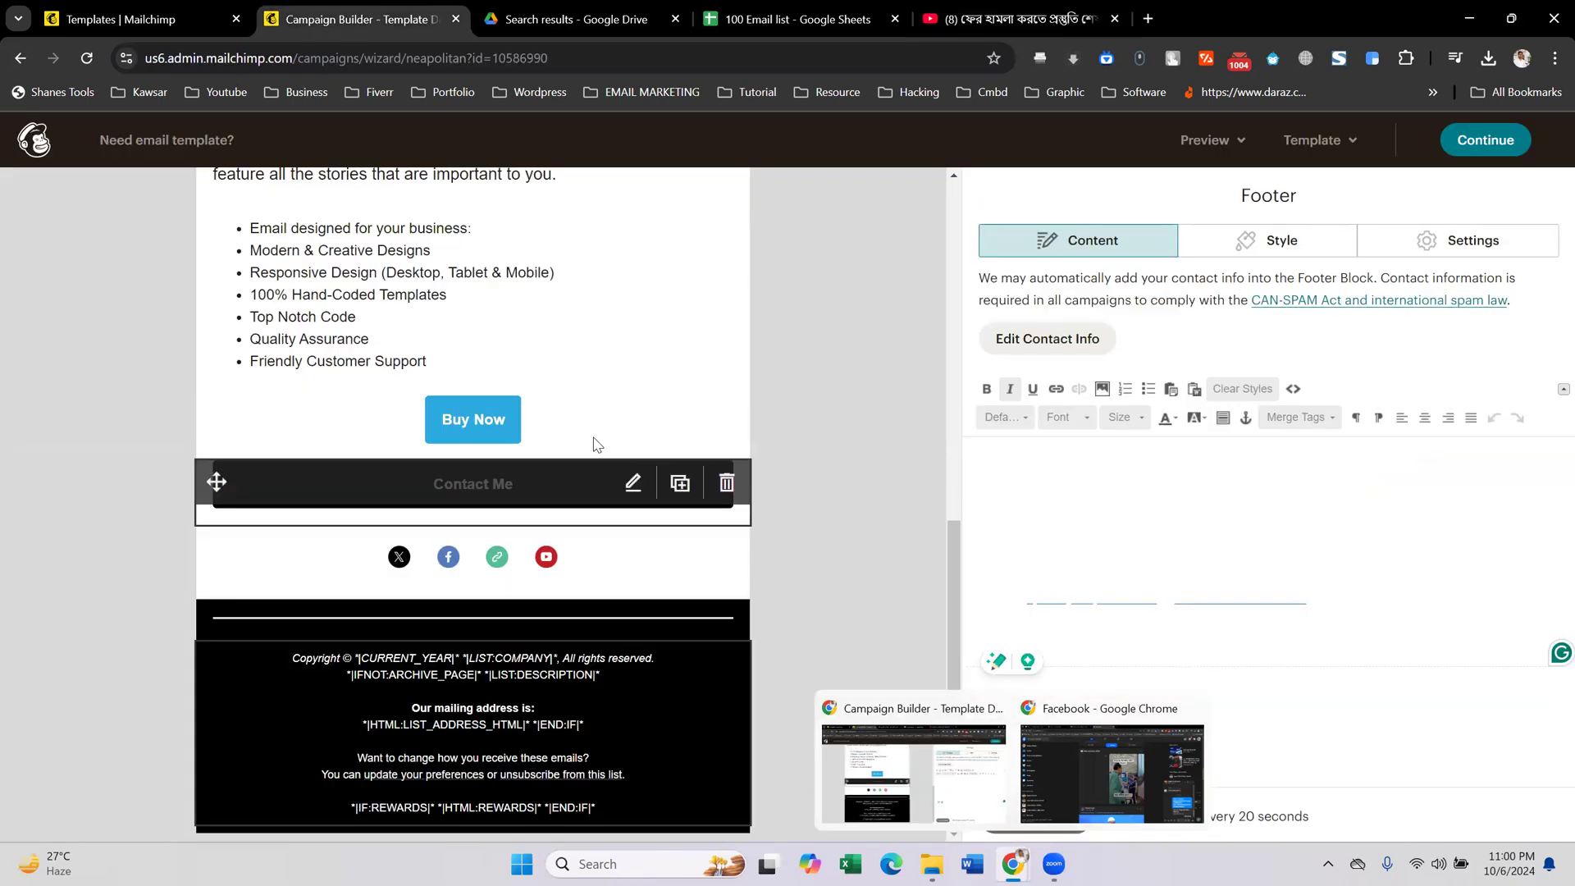
click(631, 464)
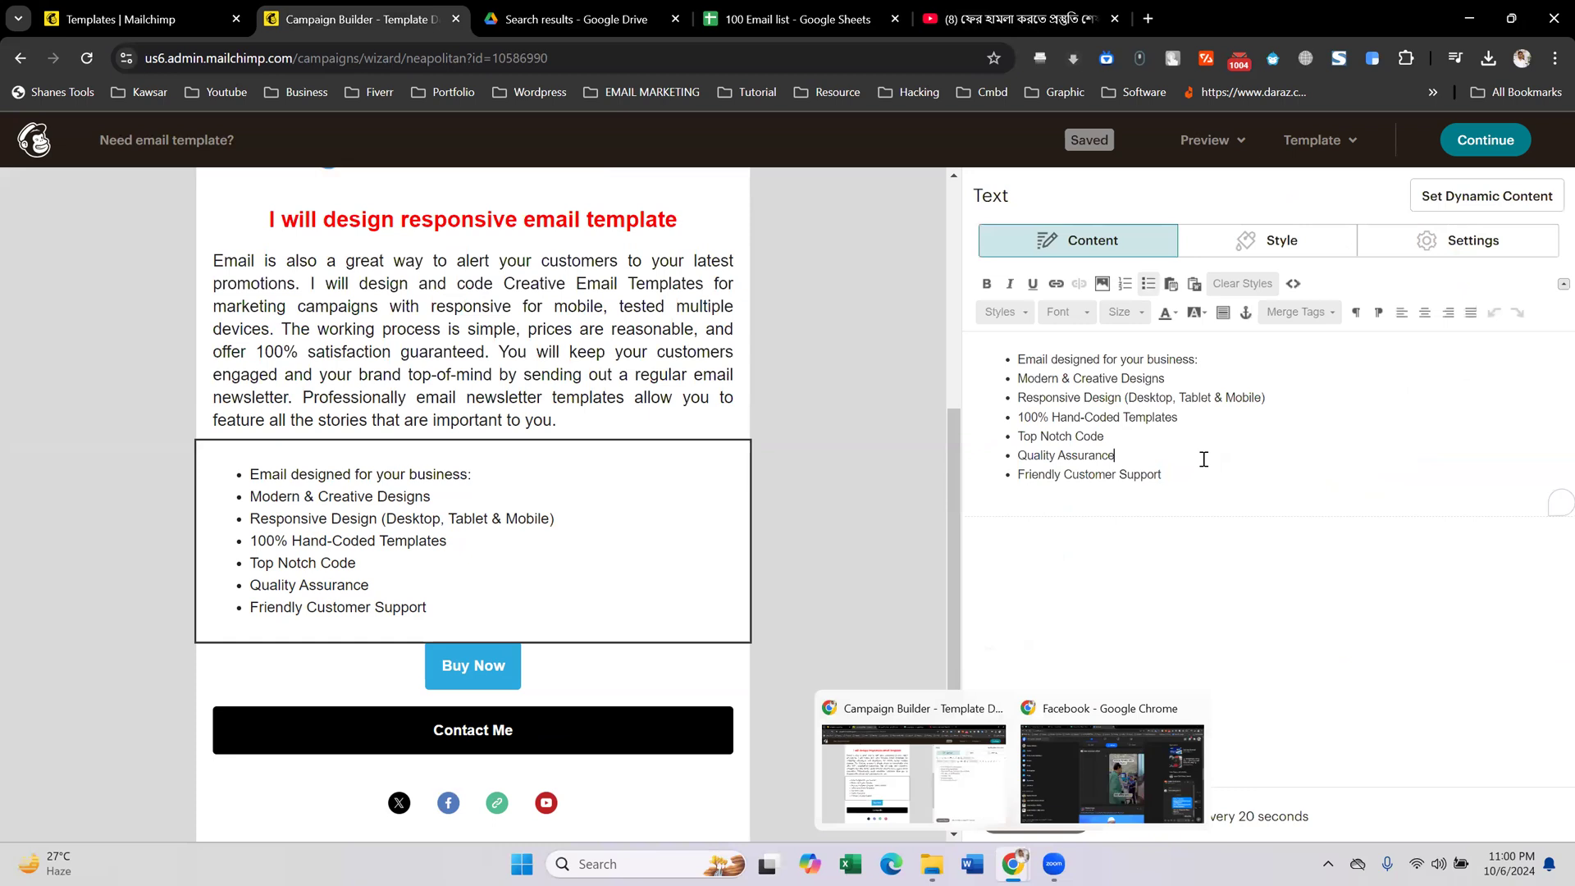
key(ctrl+a)
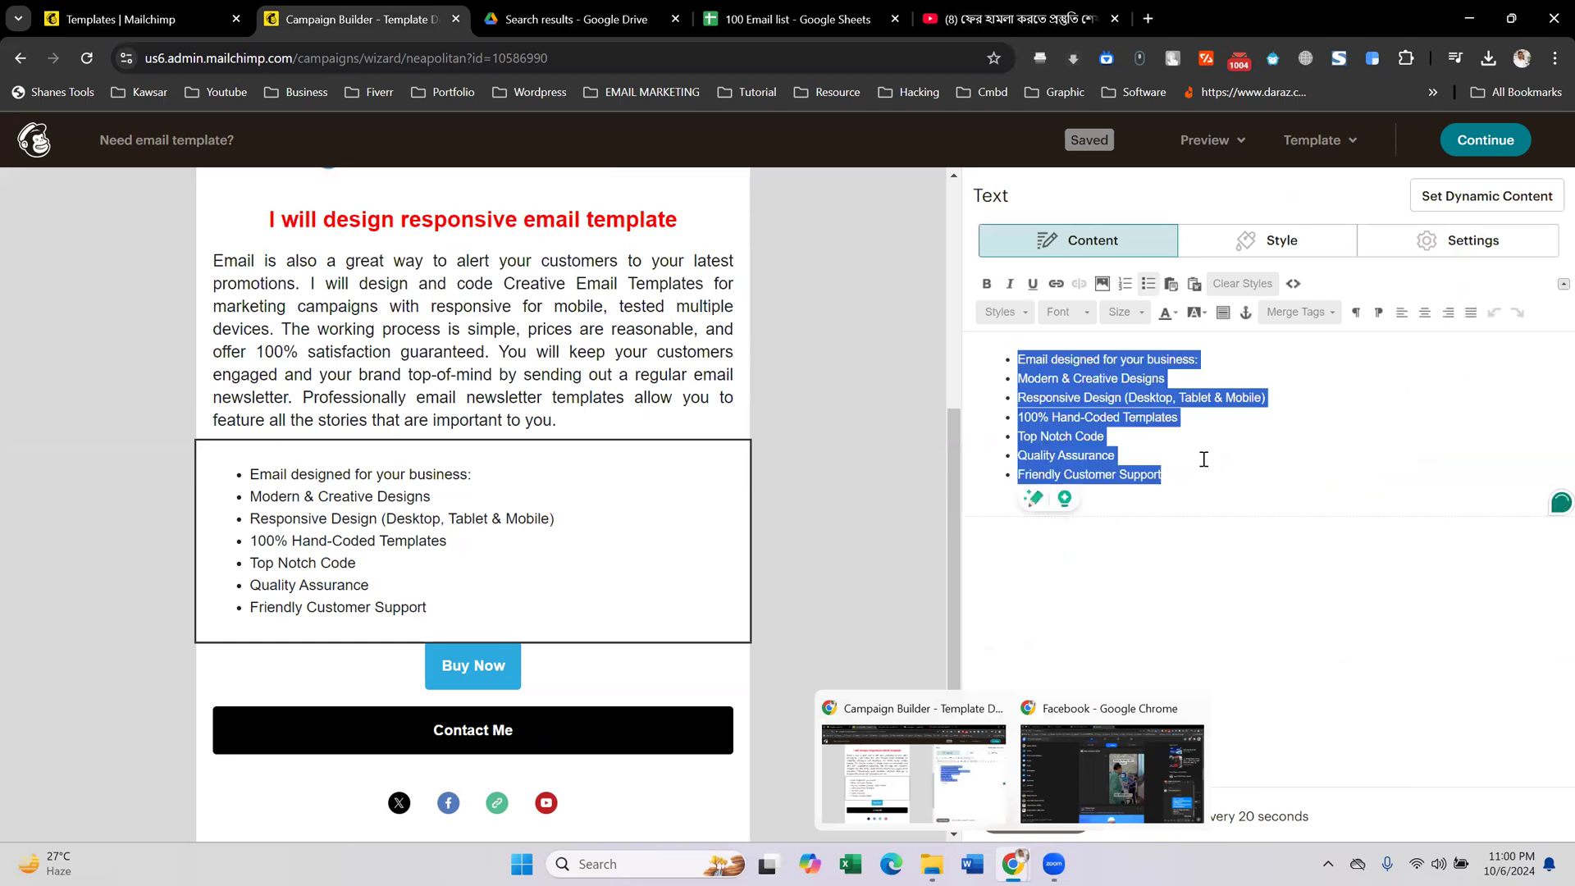
click(1204, 460)
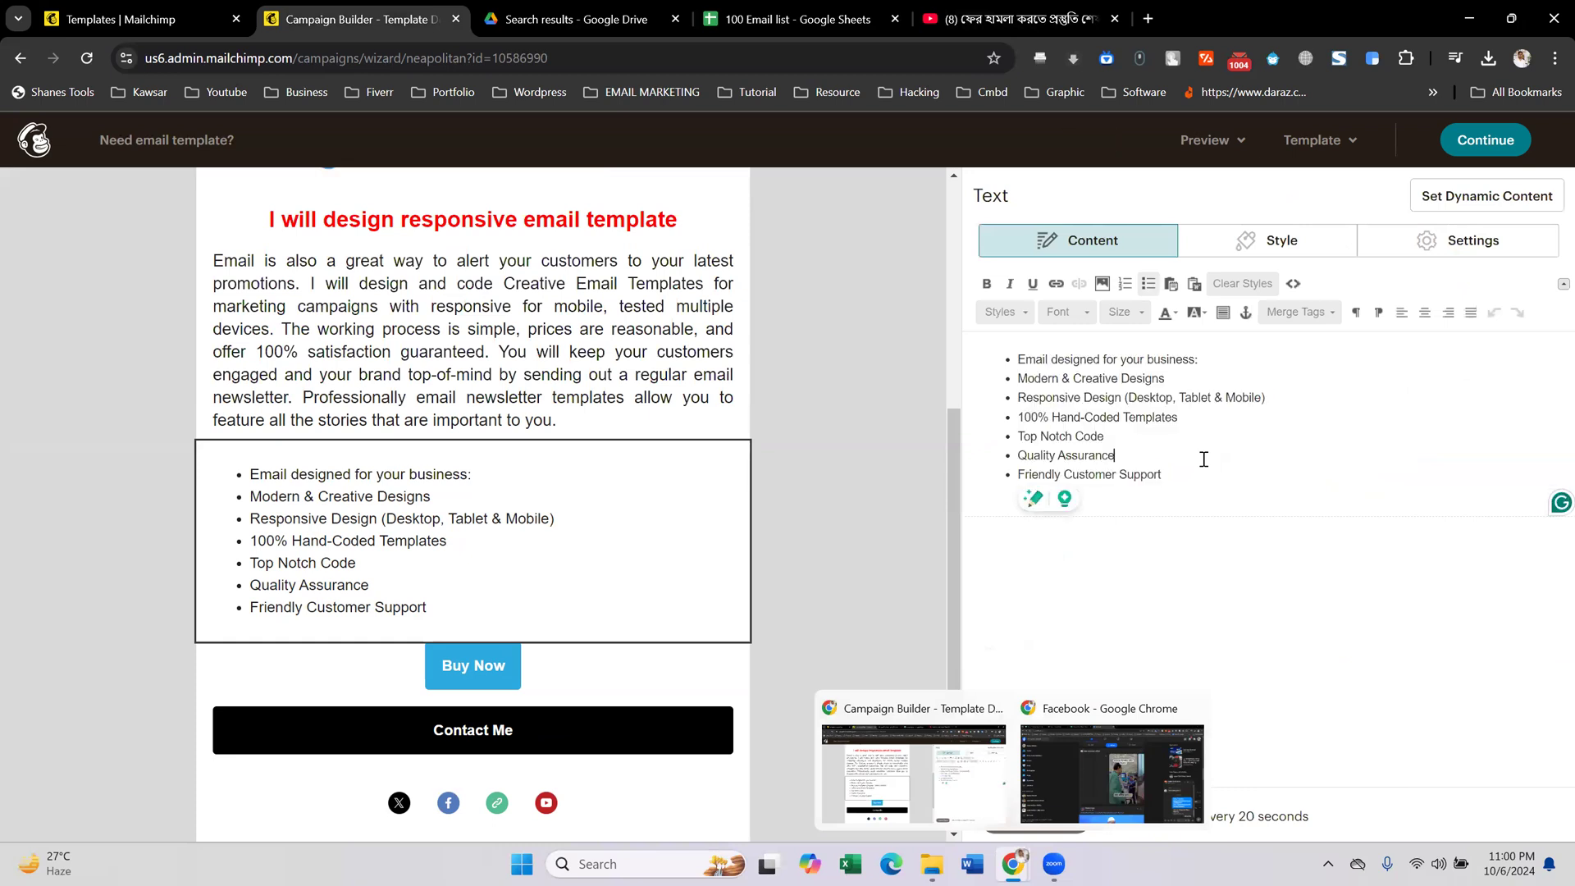
drag(1187, 474, 1017, 359)
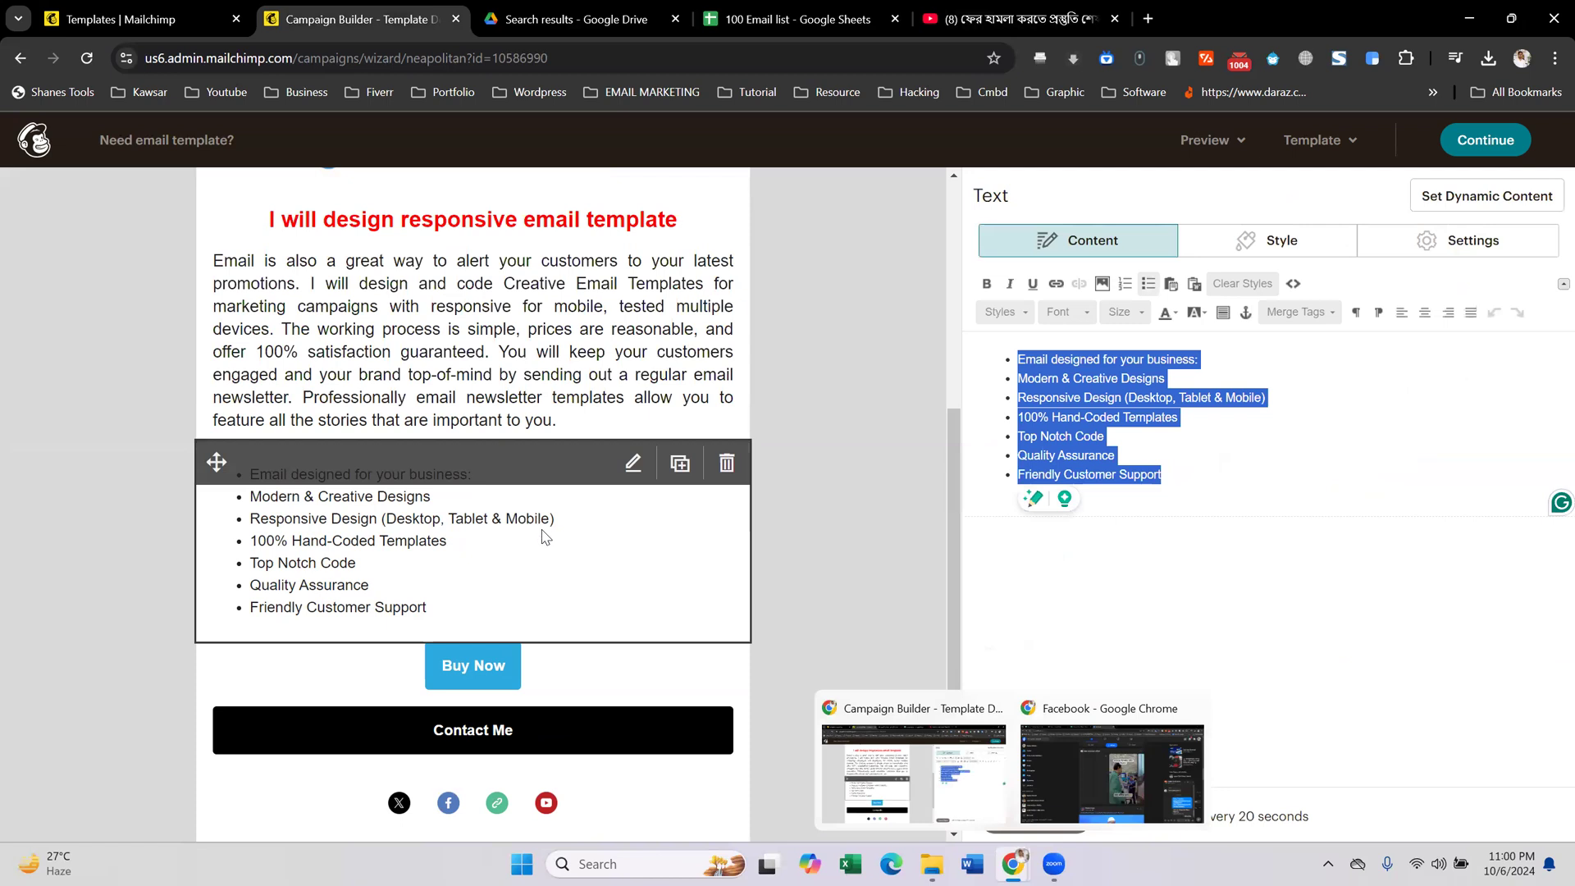
scroll(542, 503, up, 2)
scroll(542, 504, up, 5)
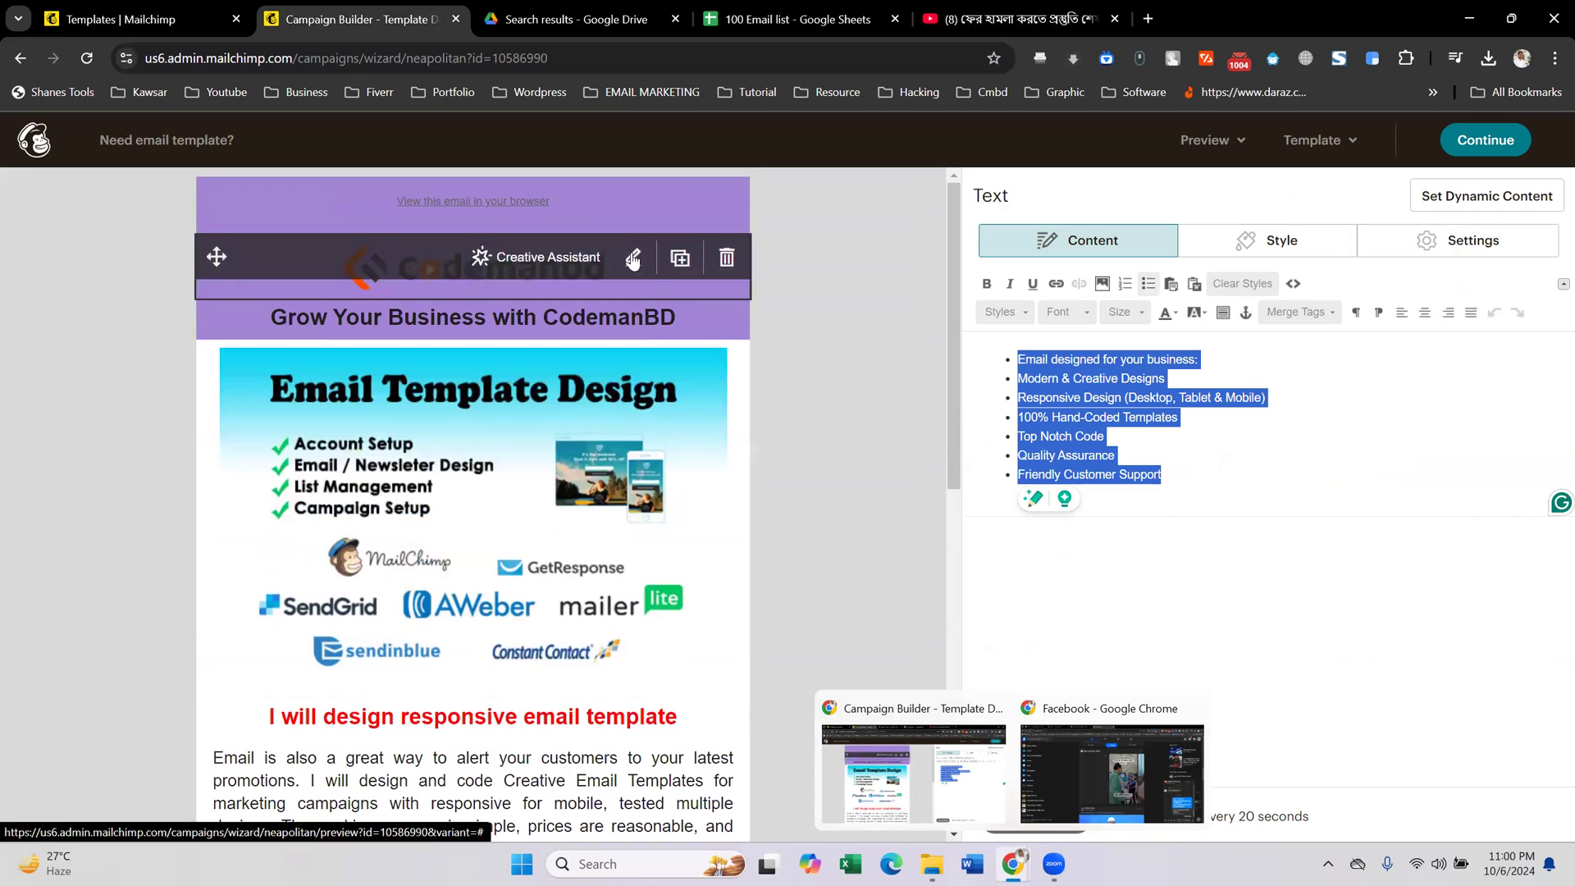
click(1079, 442)
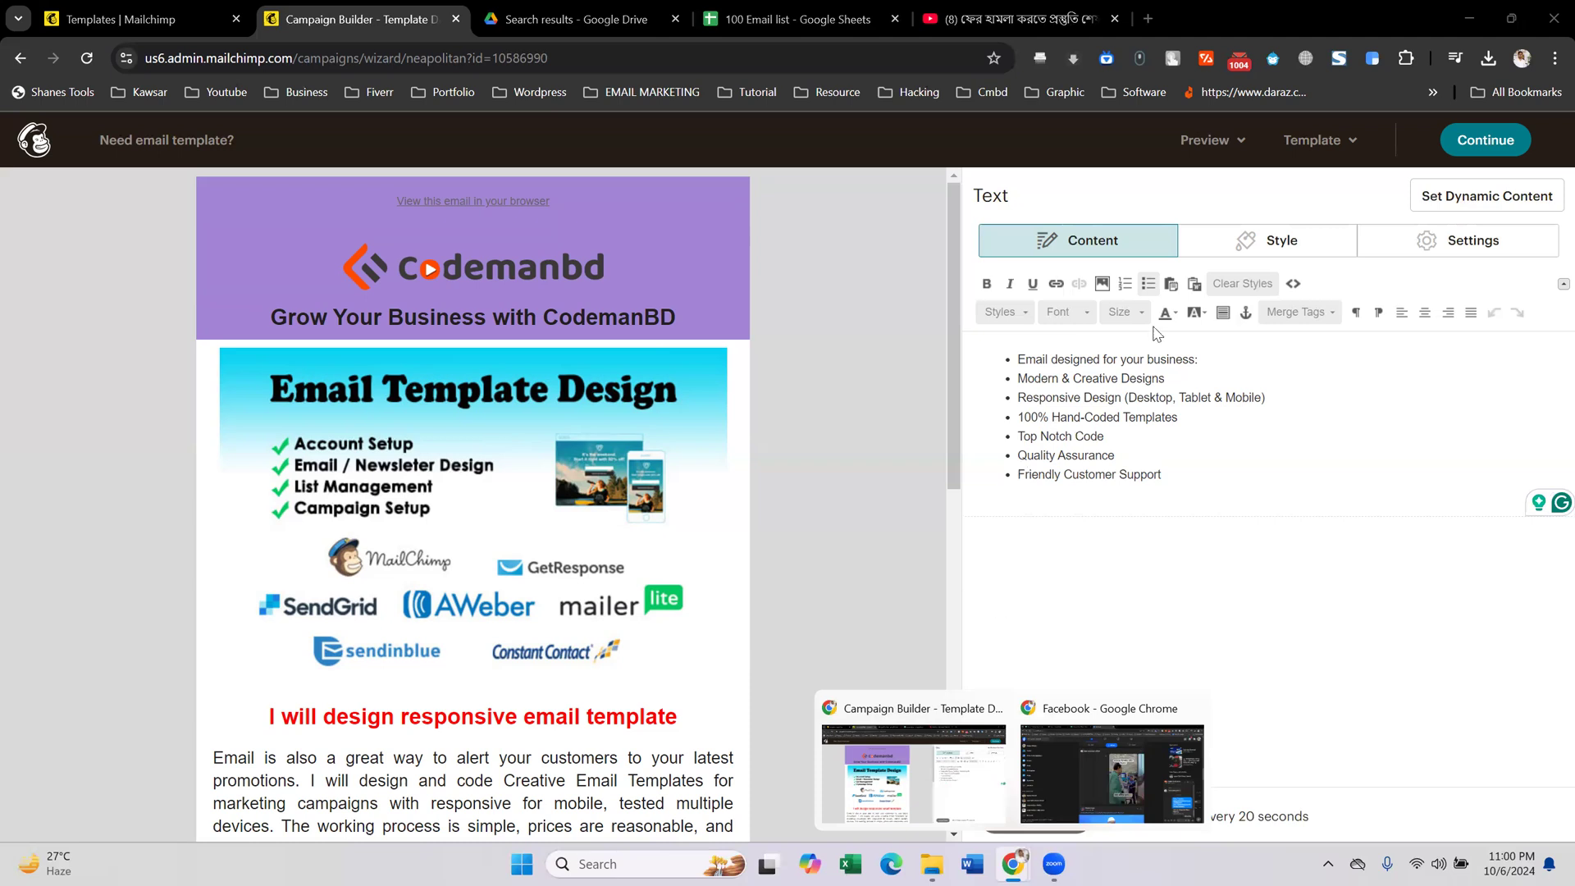
- Look through the standard web fonts available for the bullet-list text, leaving the font unselected
click(1063, 317)
scroll(1068, 368, down, 3)
scroll(1068, 367, up, 3)
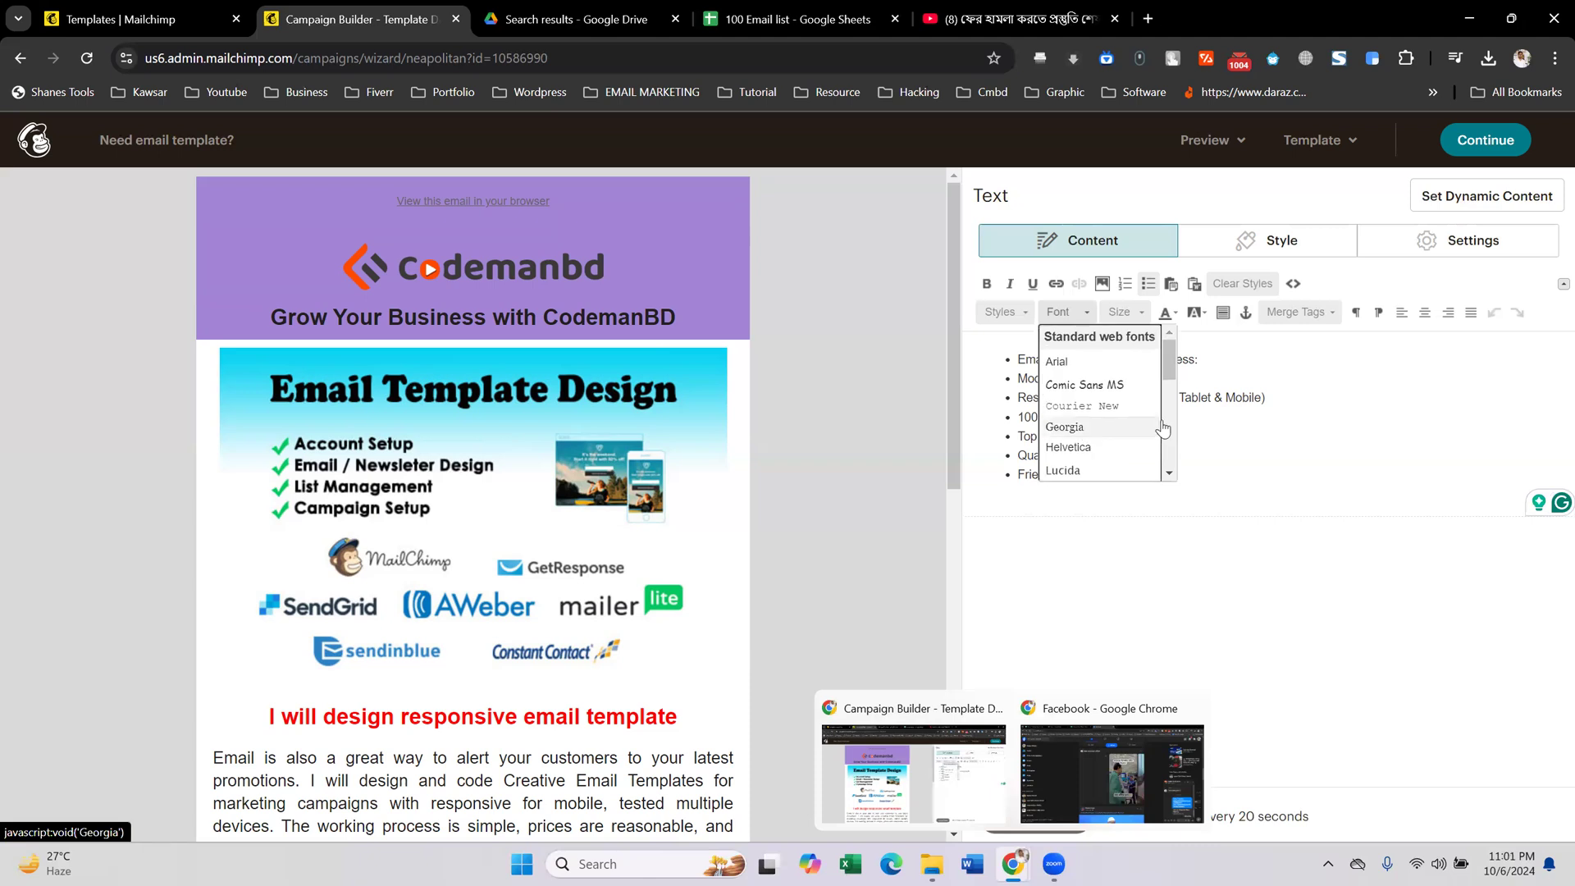
click(1268, 411)
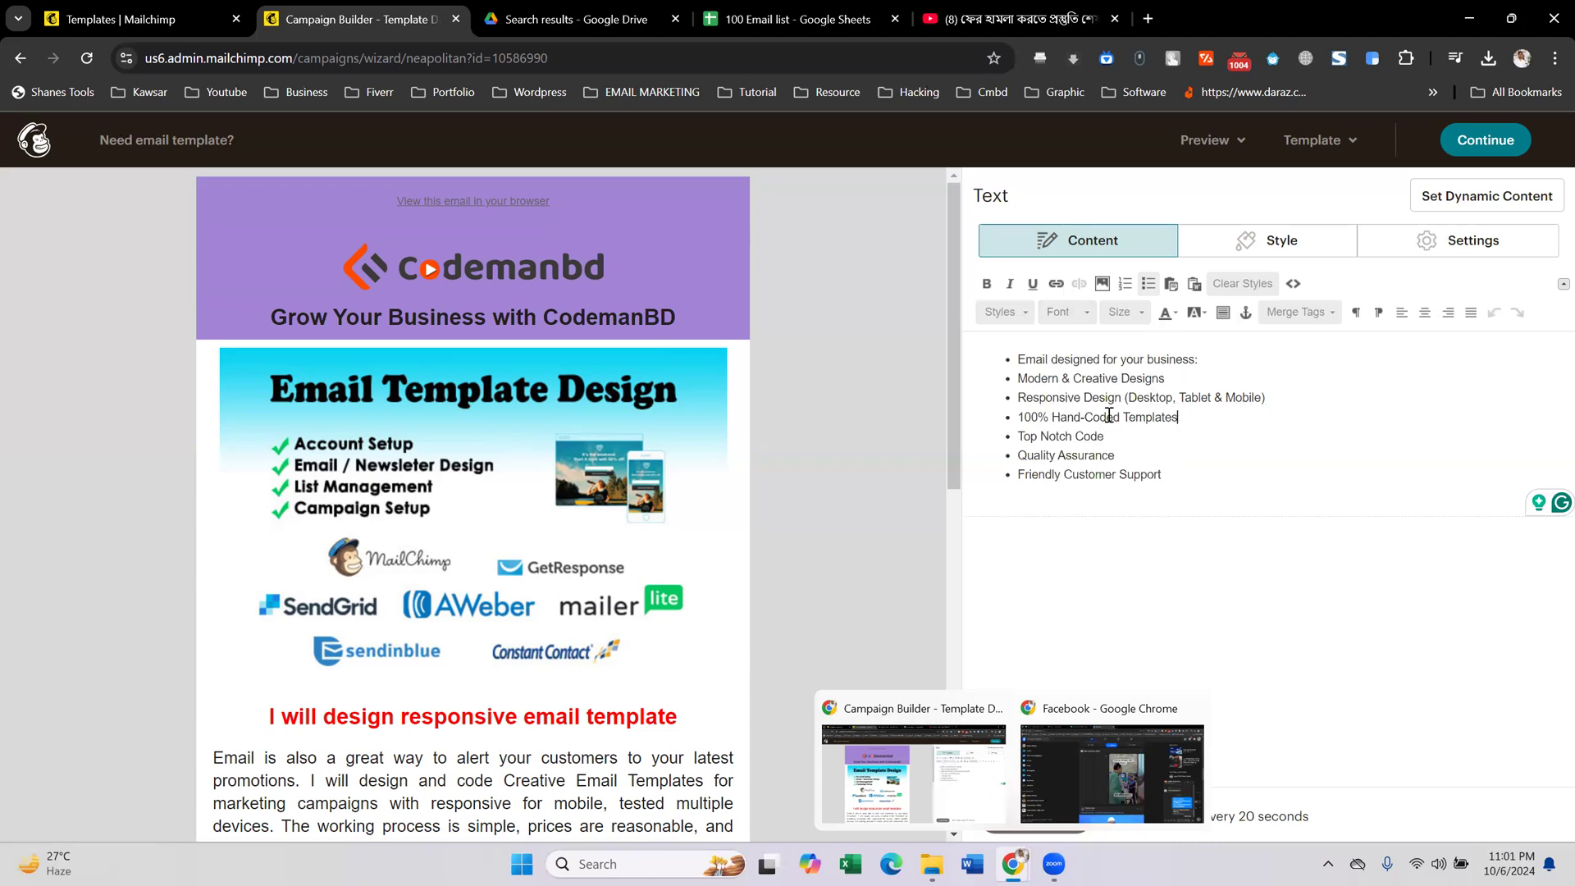
- Review the email preview from the Codemanbd header and banner image down to the body paragraph
scroll(656, 537, down, 9)
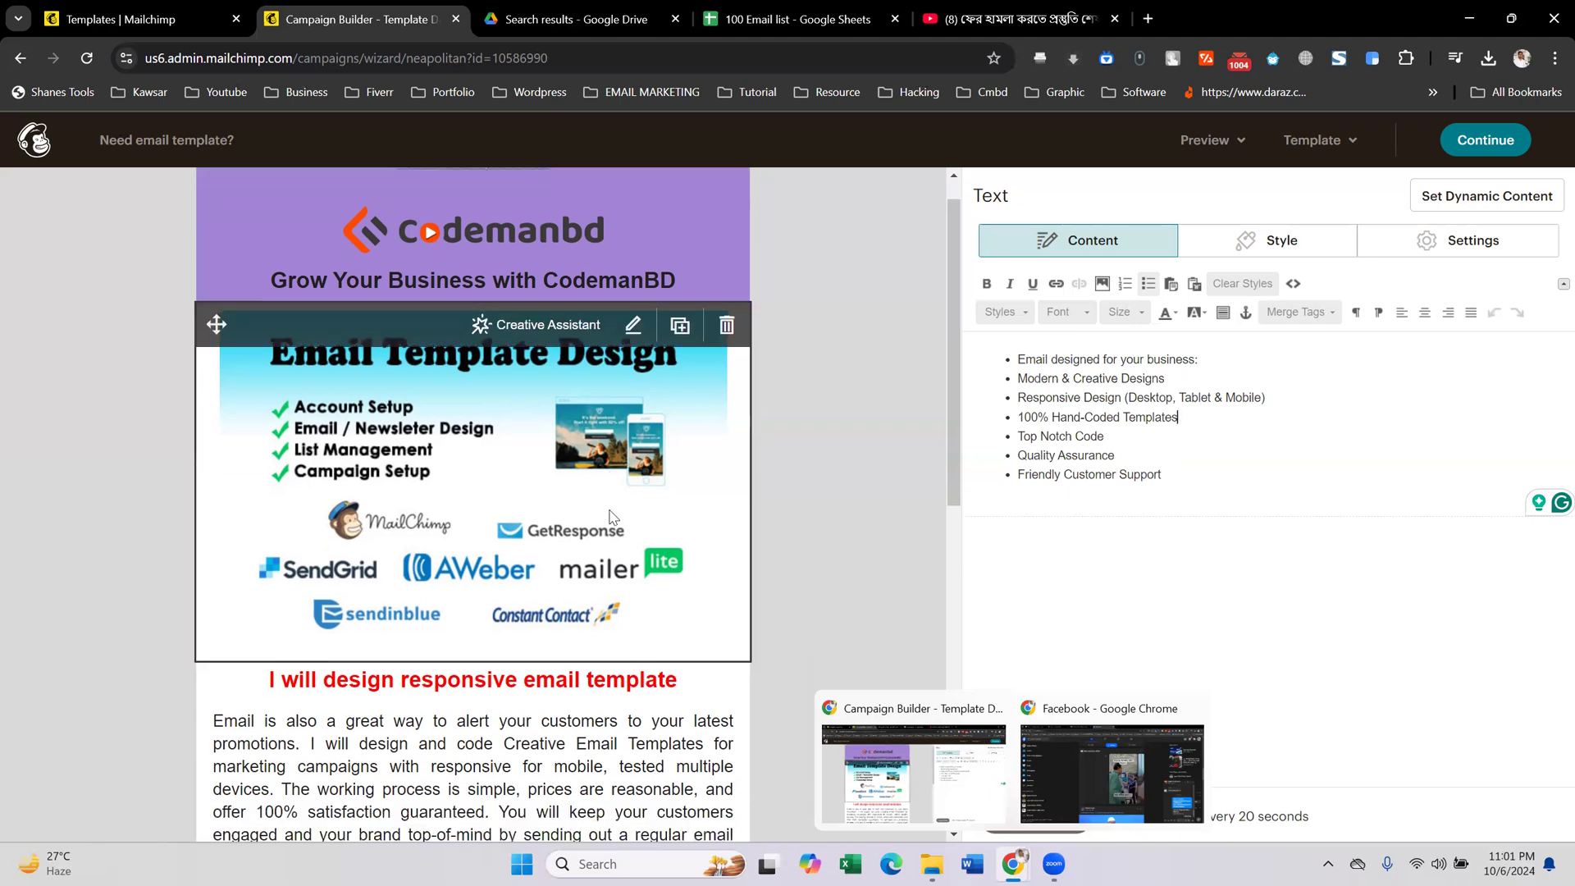
scroll(656, 537, up, 10)
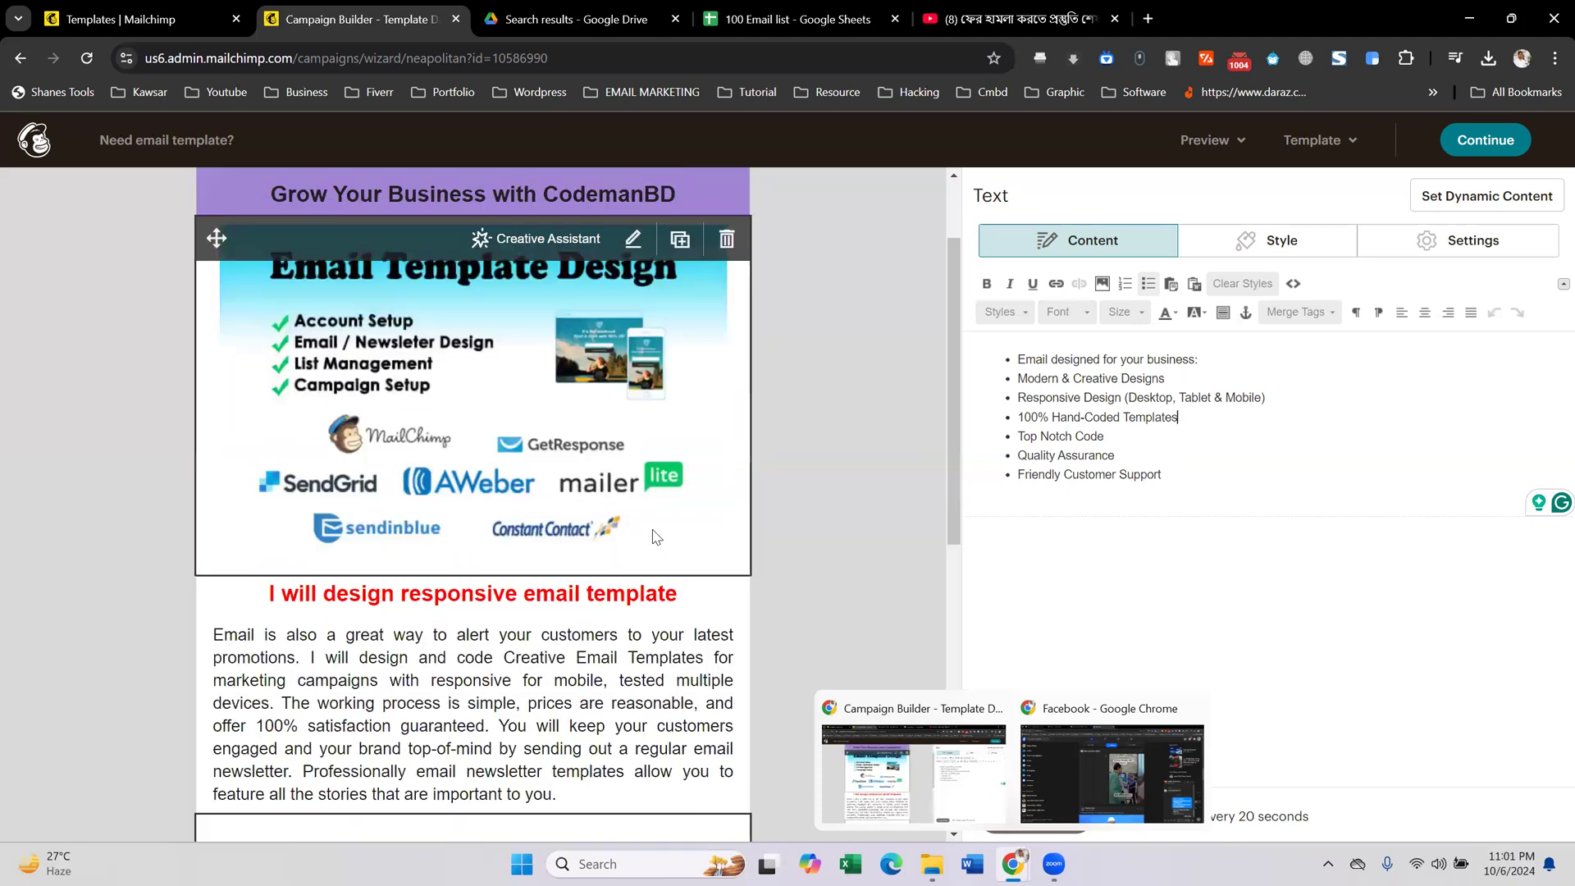
scroll(656, 537, up, 2)
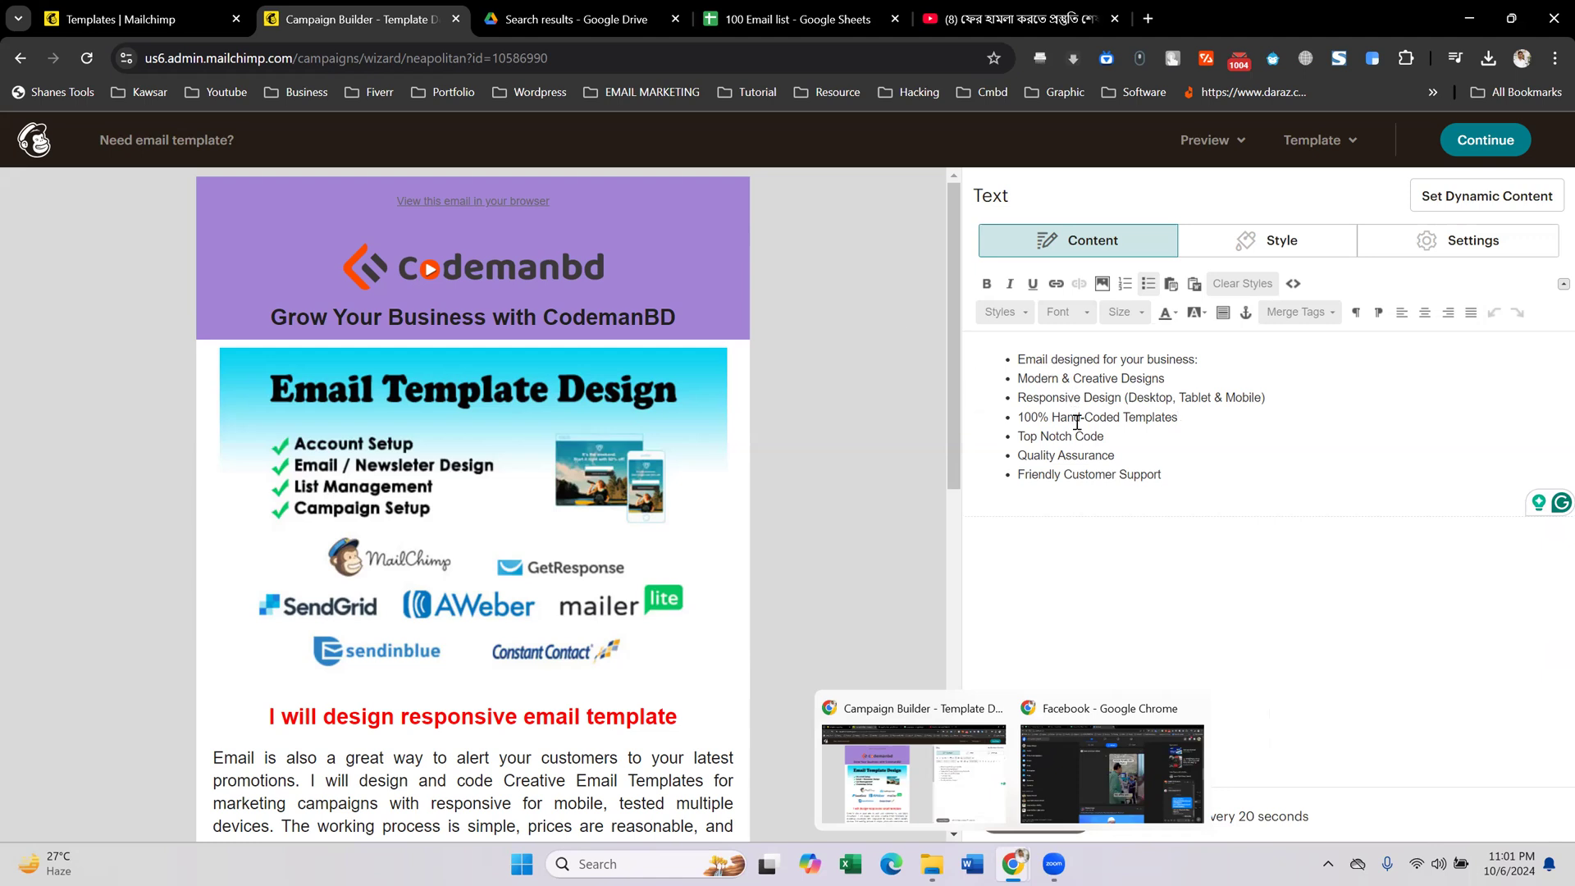
key(ctrl+a)
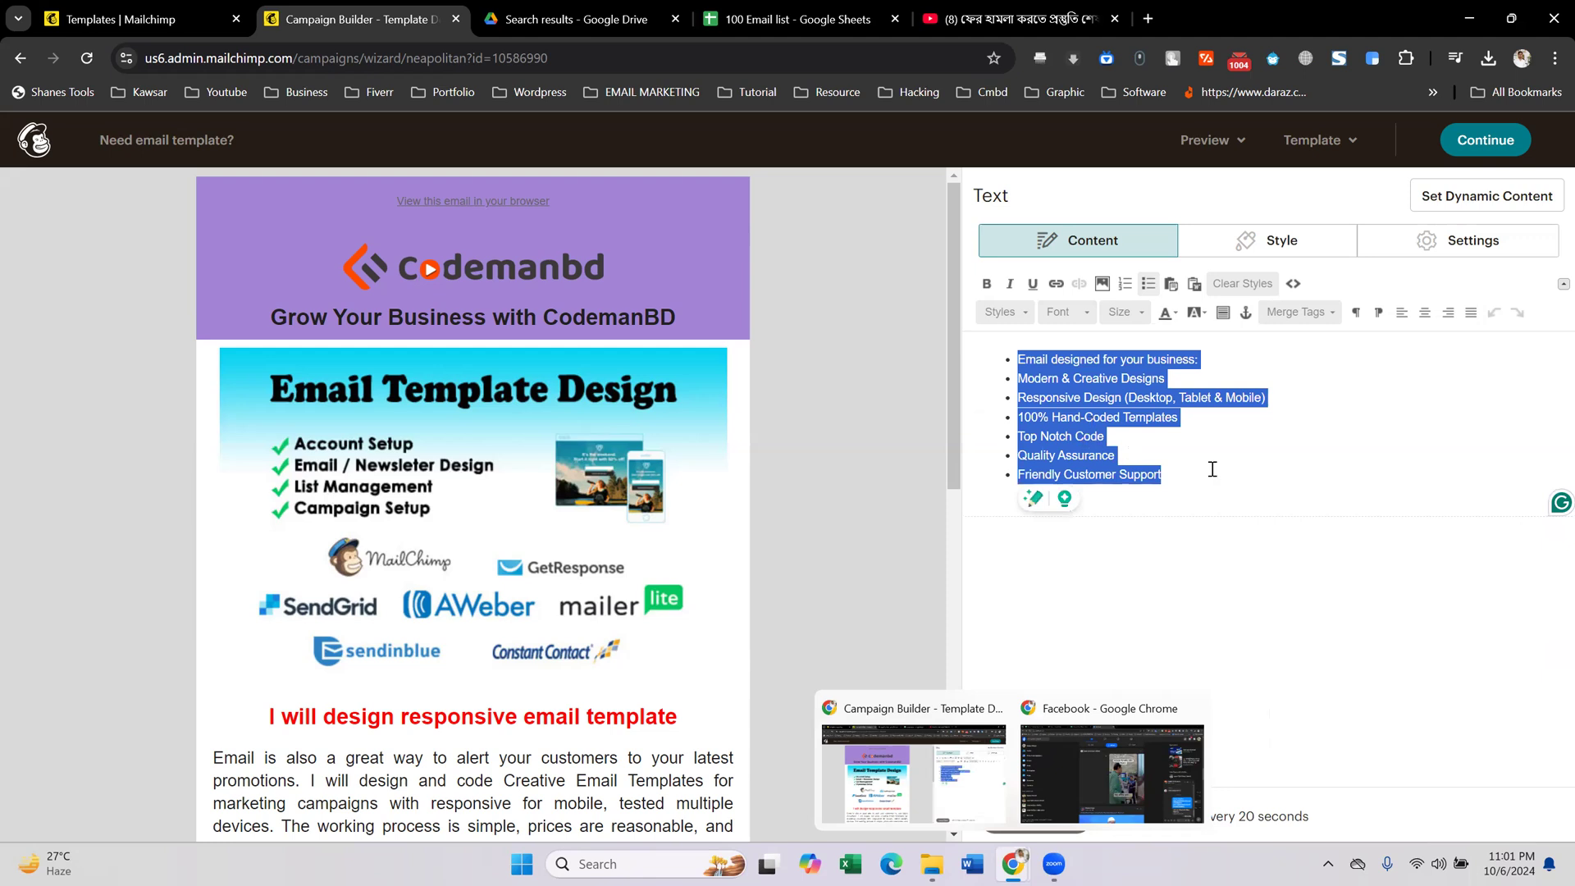
click(1122, 439)
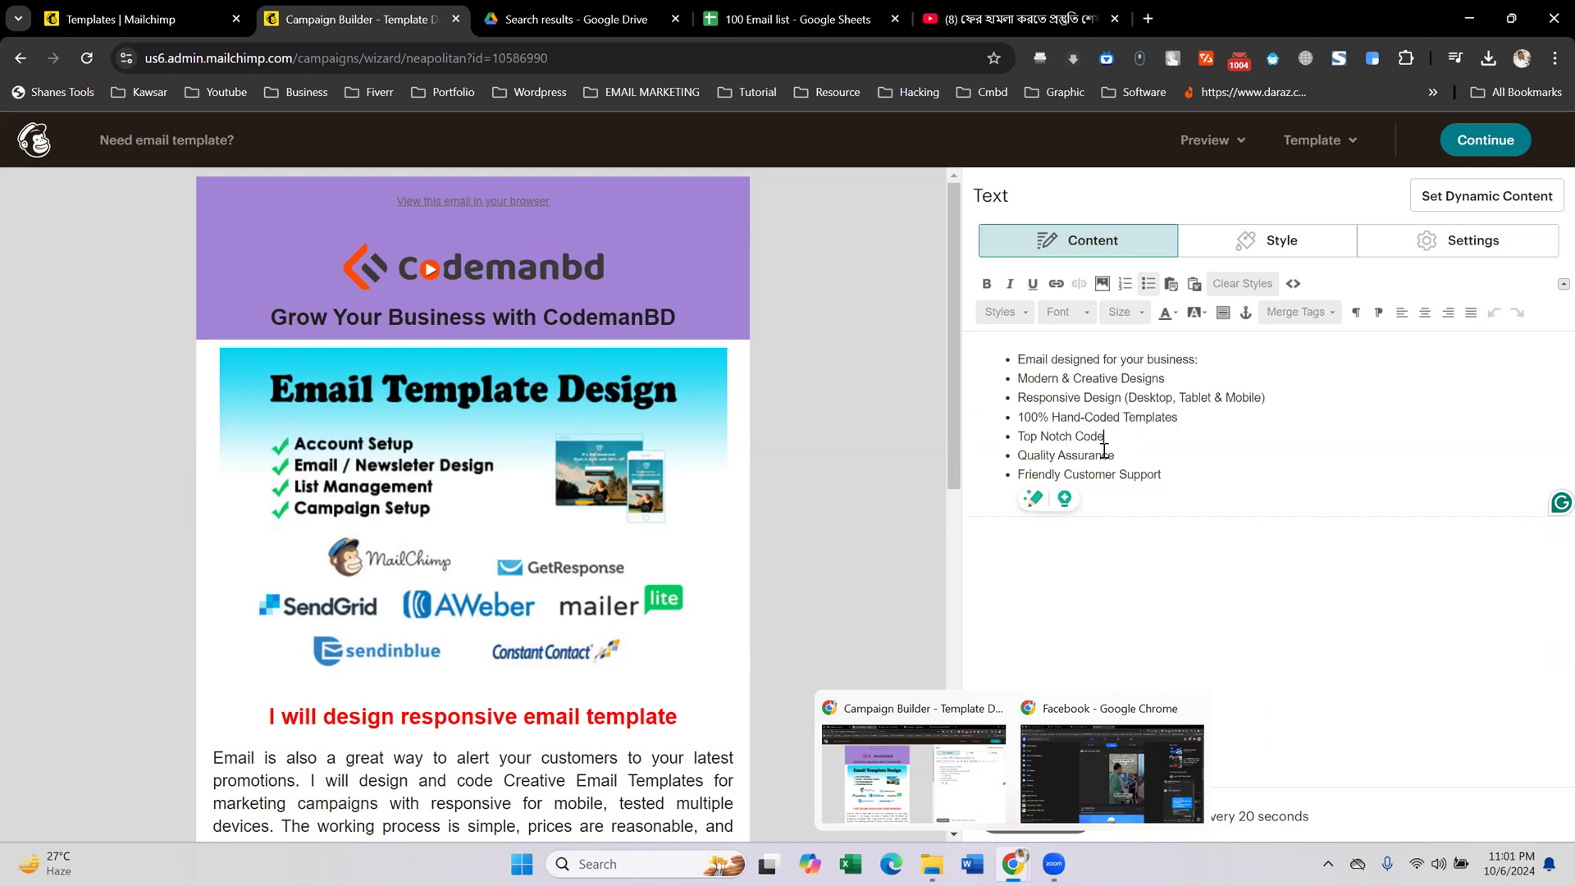
key(ctrl+a)
click(1210, 474)
key(ctrl+a)
click(1210, 474)
key(ctrl+a)
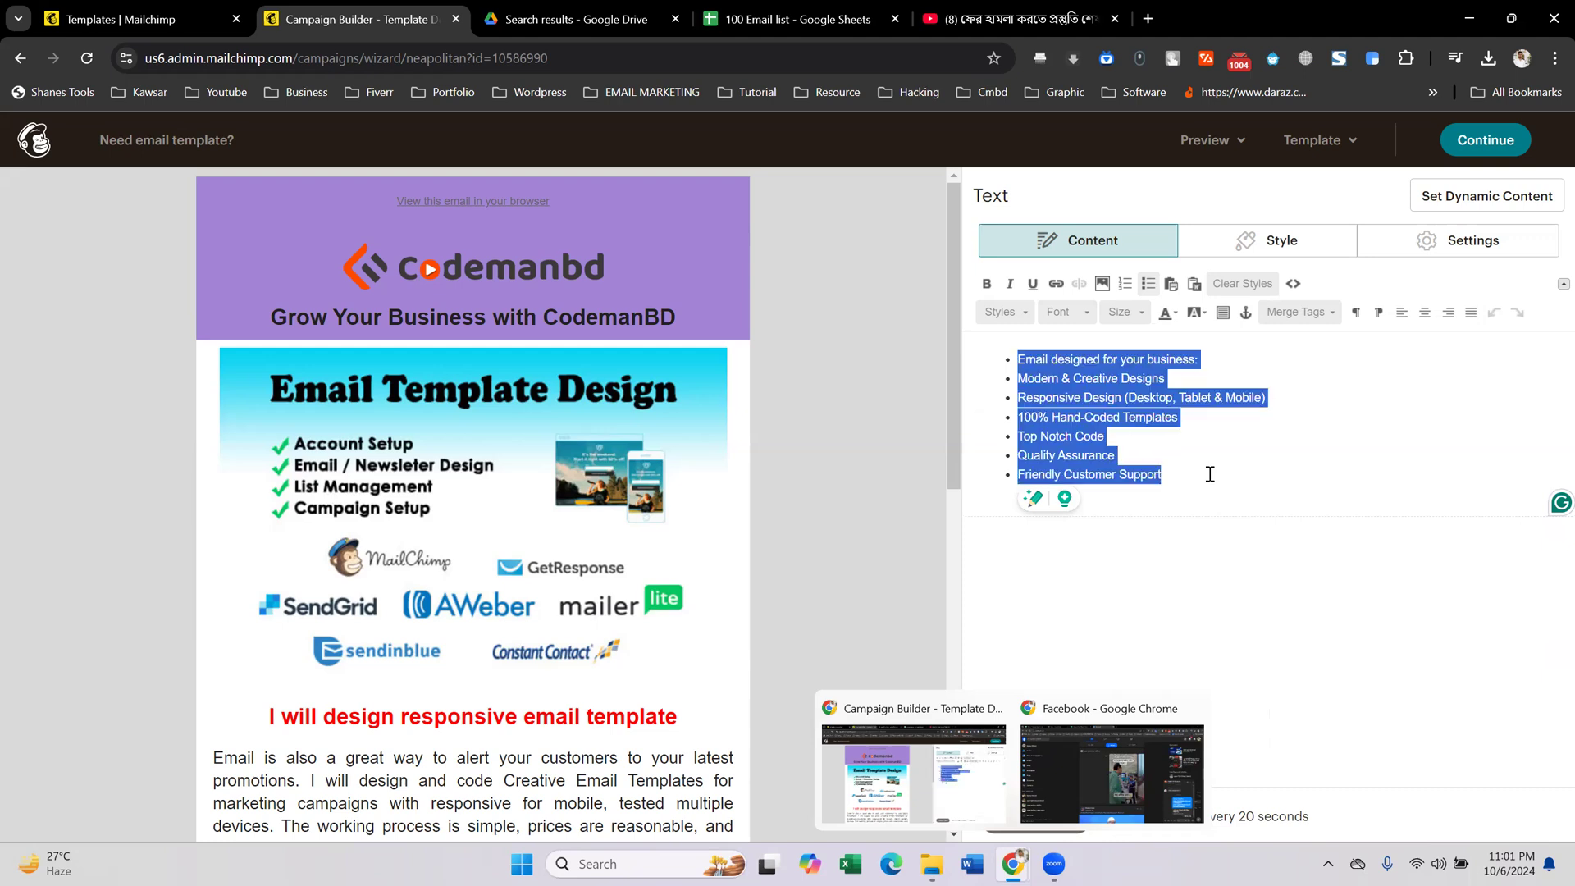
click(1210, 474)
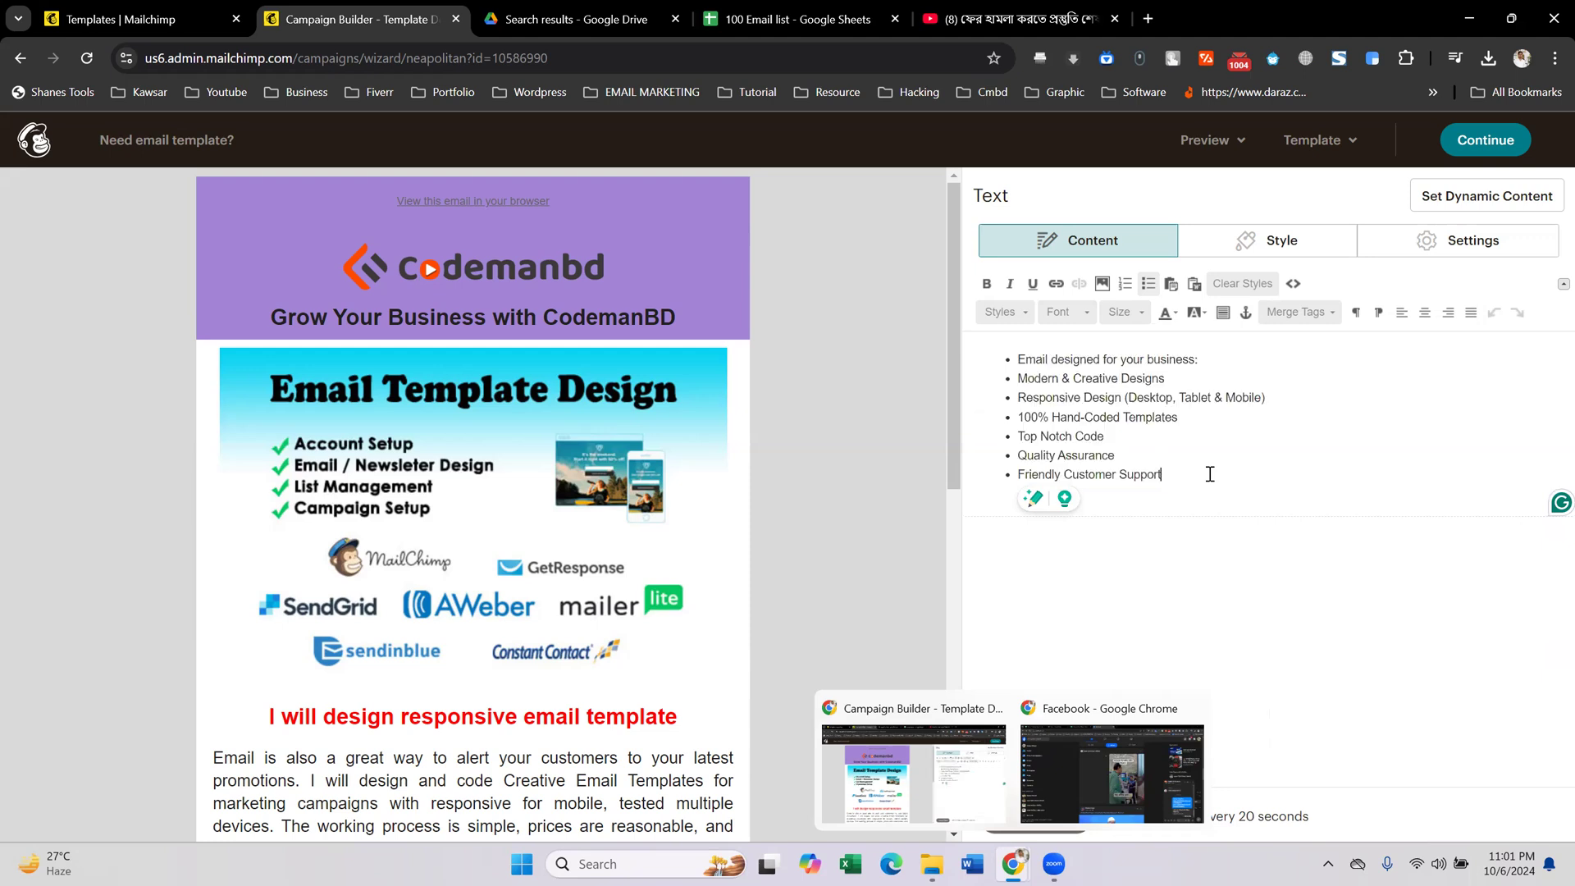
key(ctrl+a)
click(1210, 474)
key(ctrl+a)
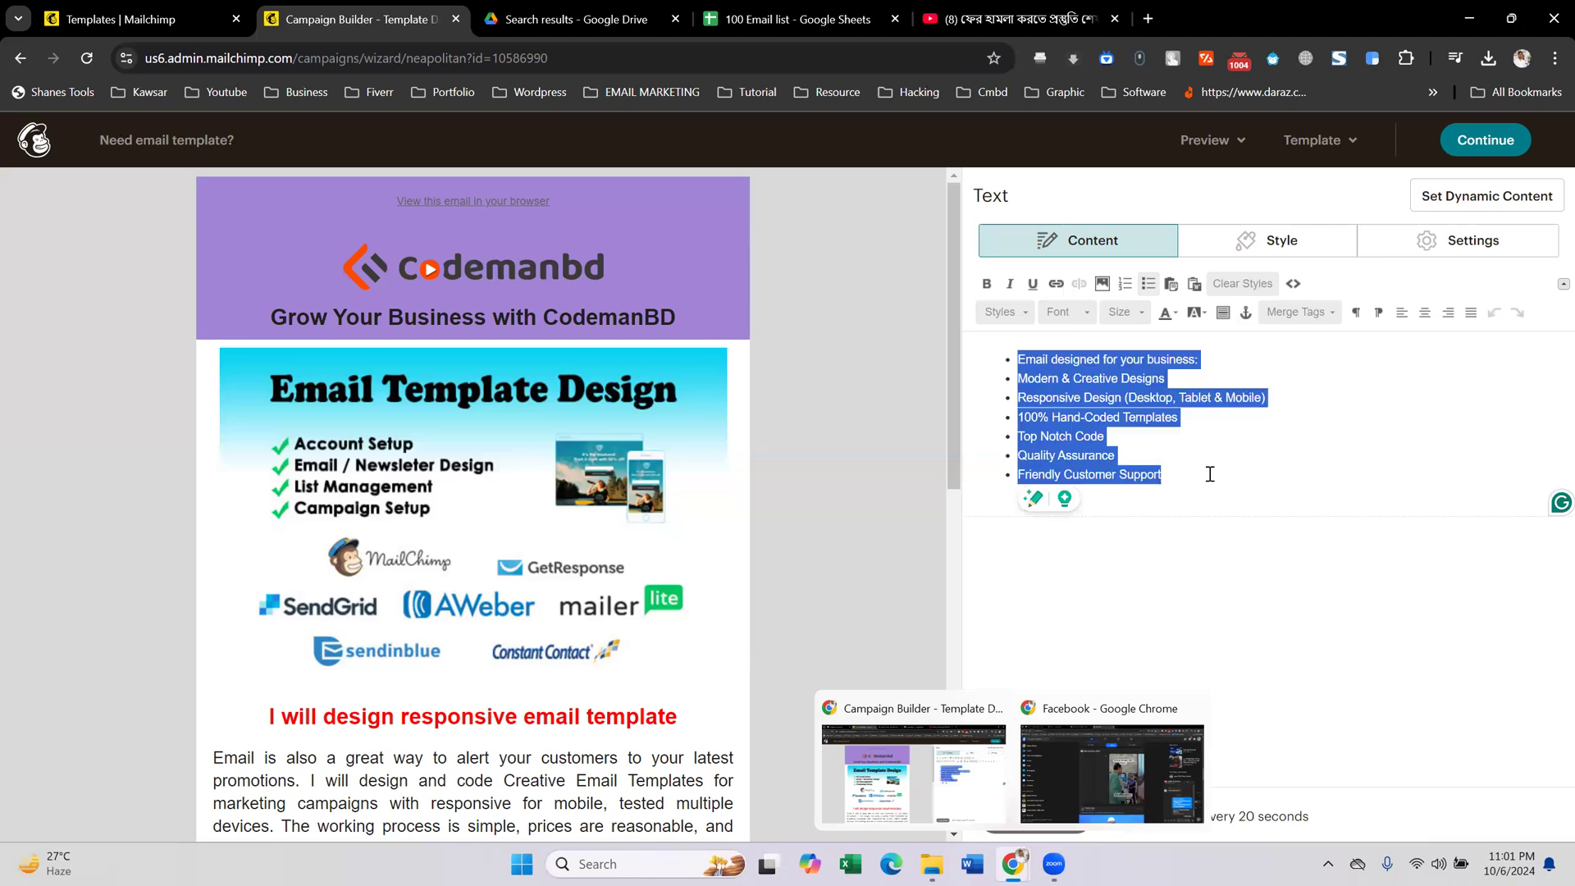
click(1210, 474)
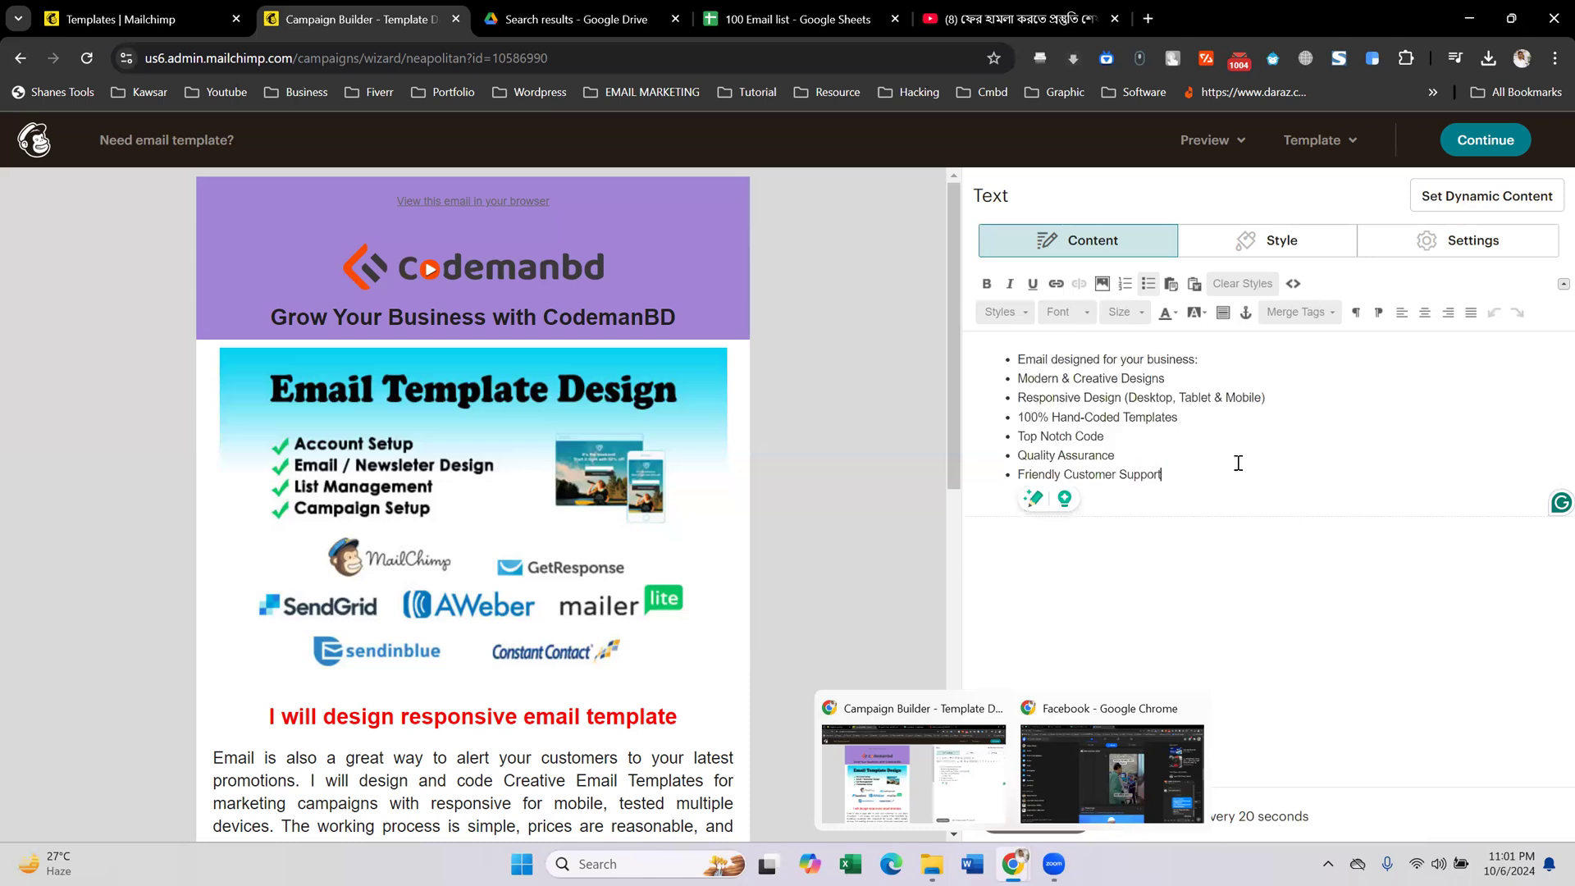
key(ctrl+a)
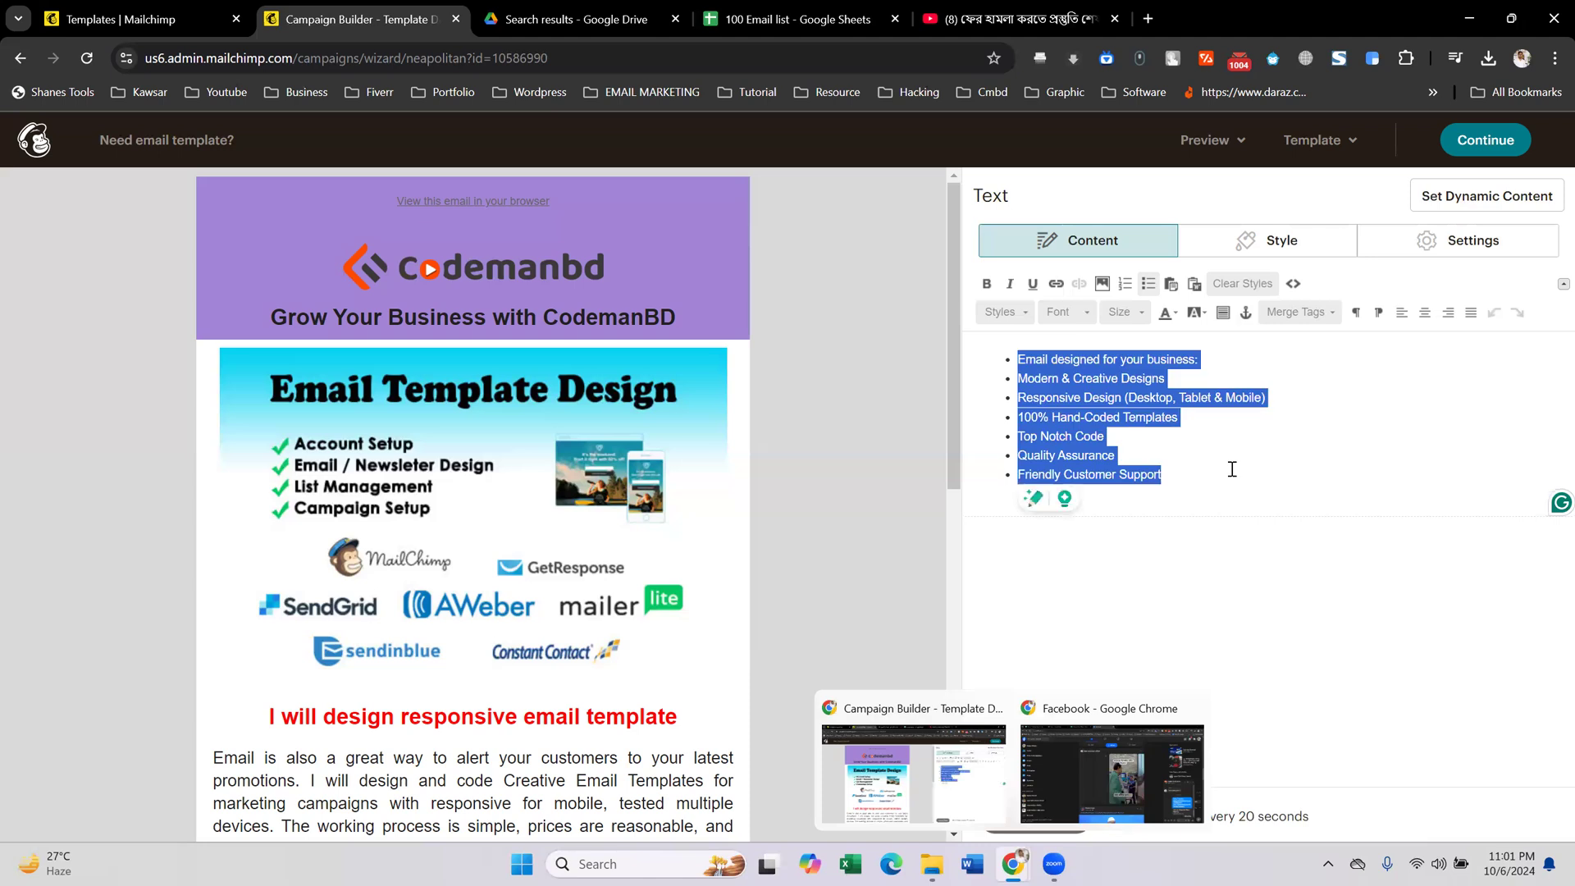
click(1232, 469)
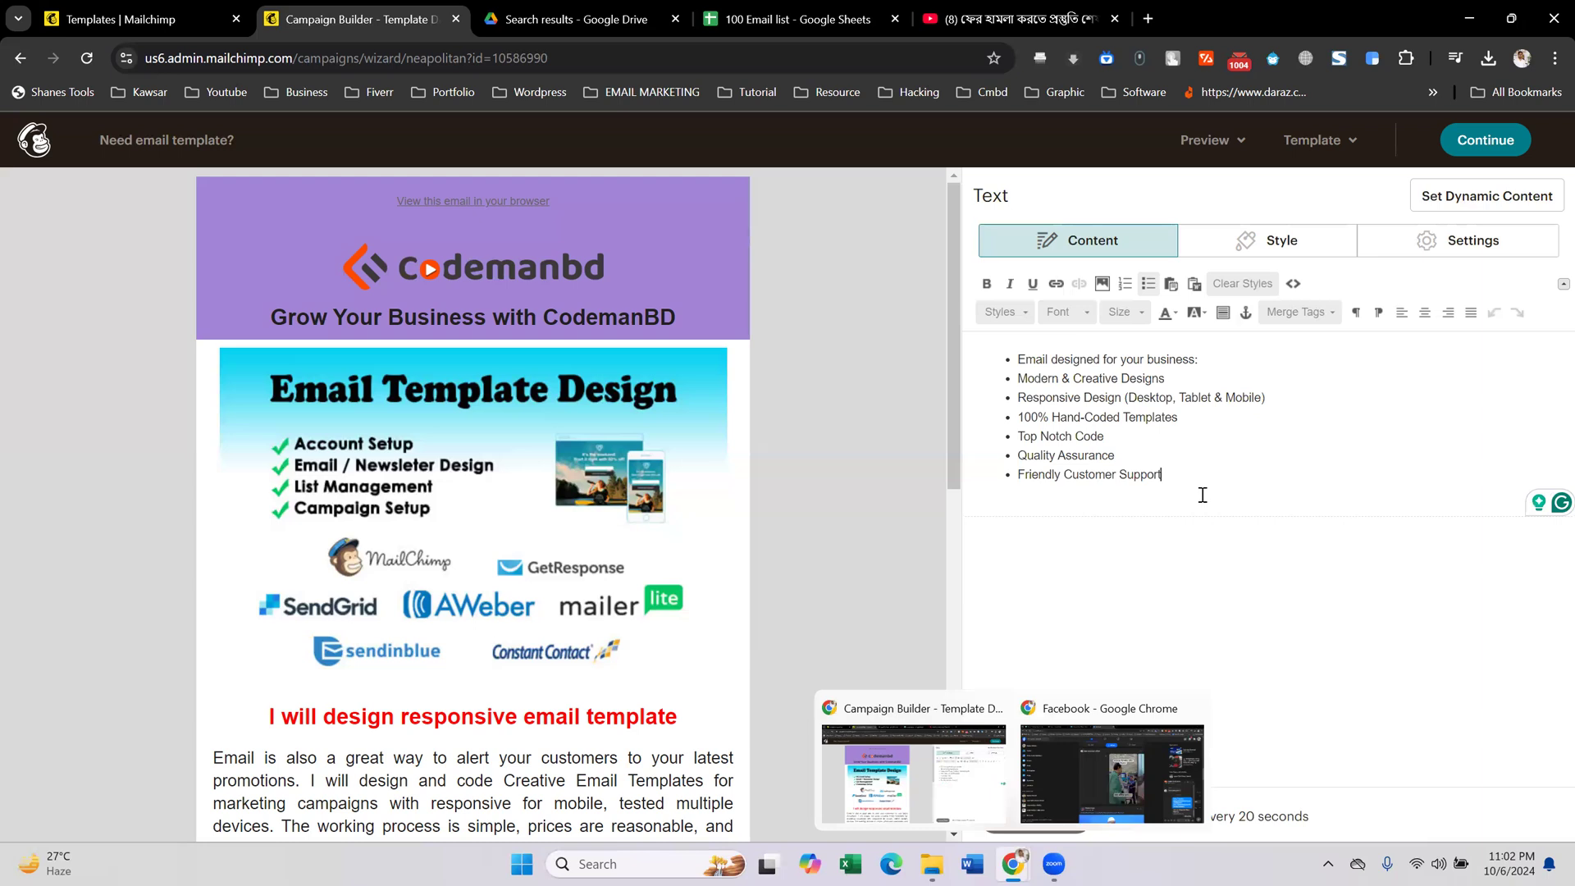
key(ctrl+a)
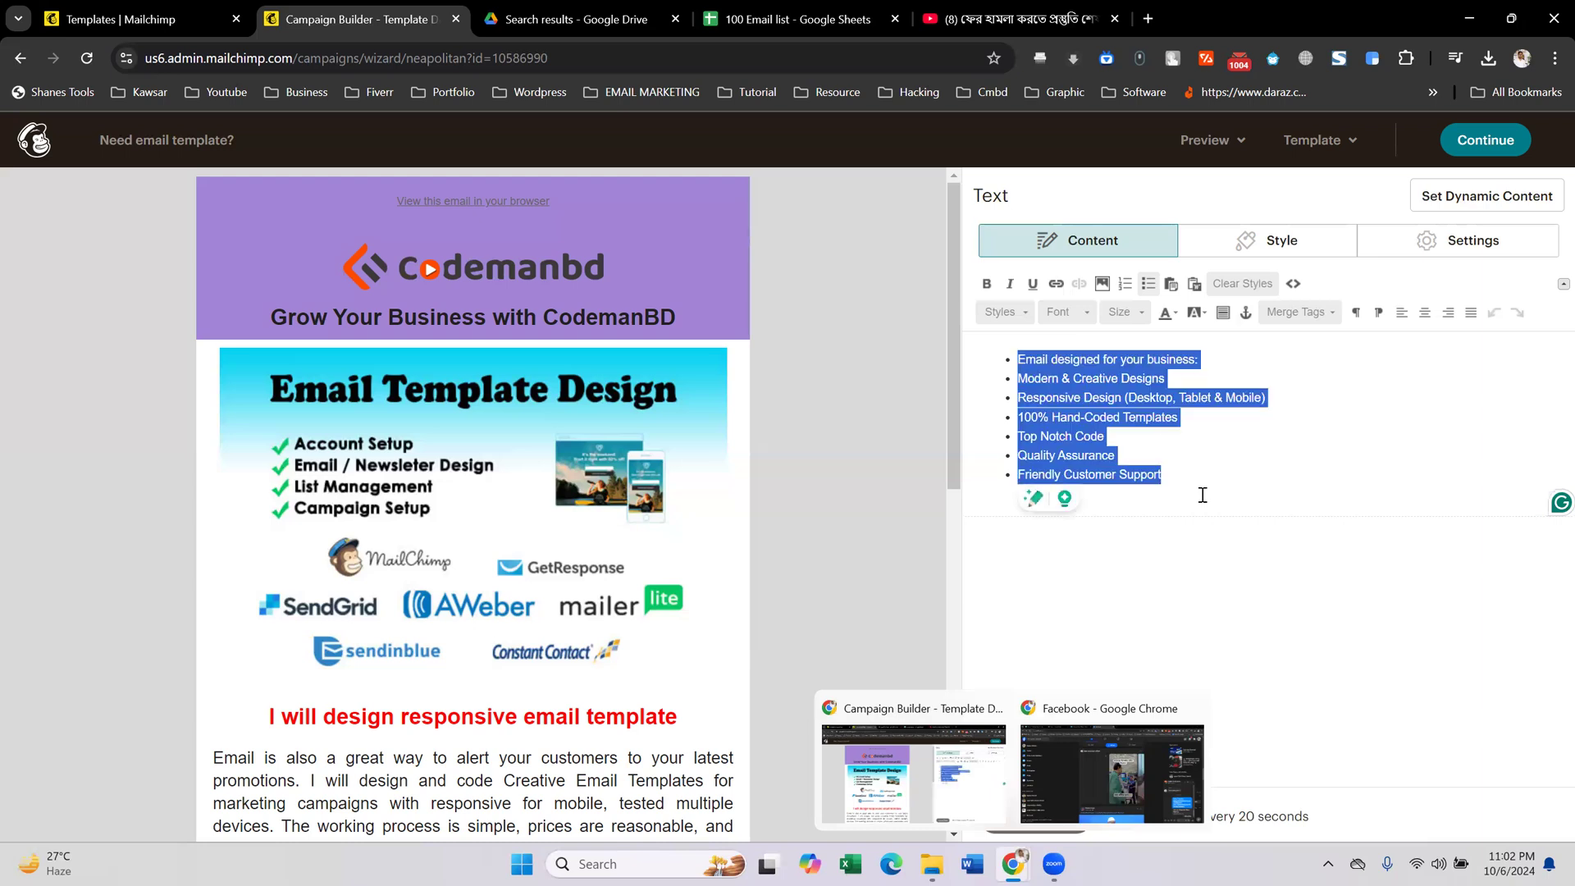
click(1202, 494)
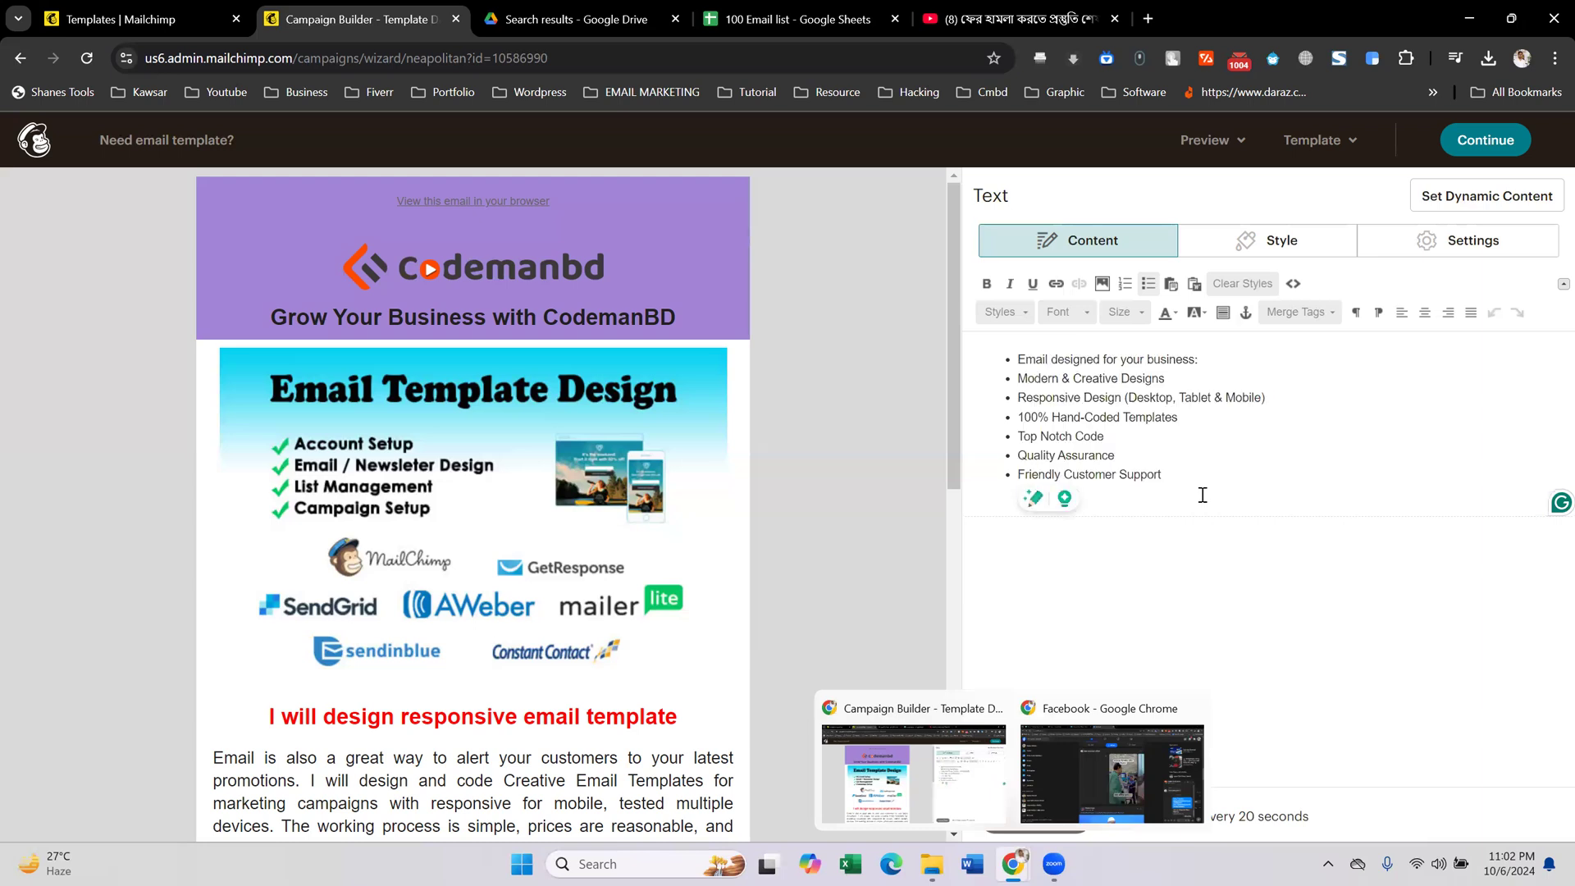
click(1190, 471)
key(ctrl+a)
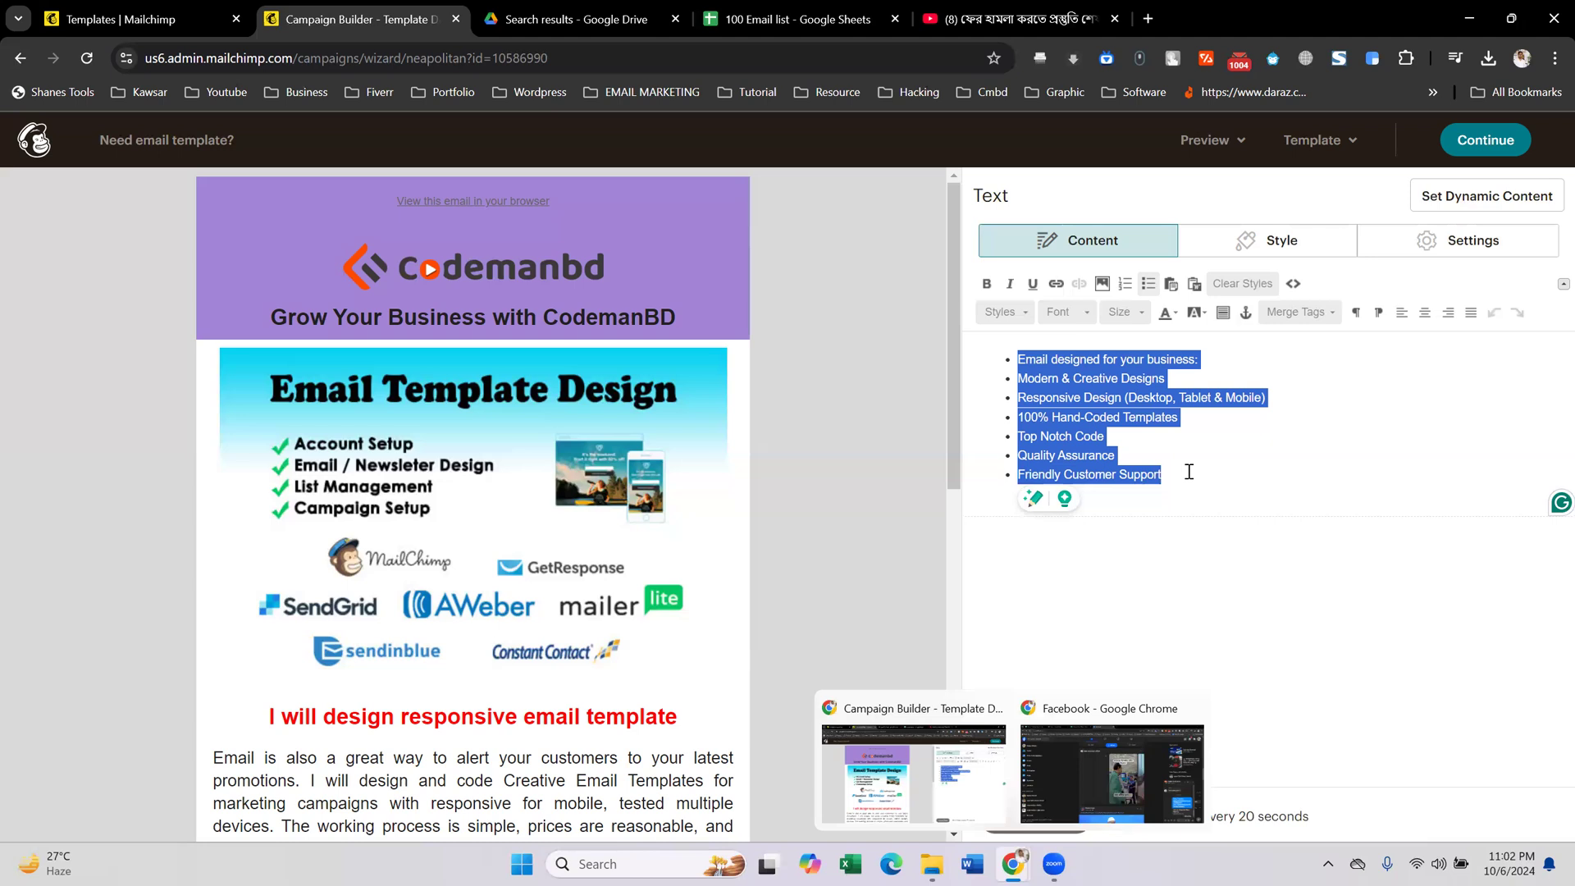
click(1189, 471)
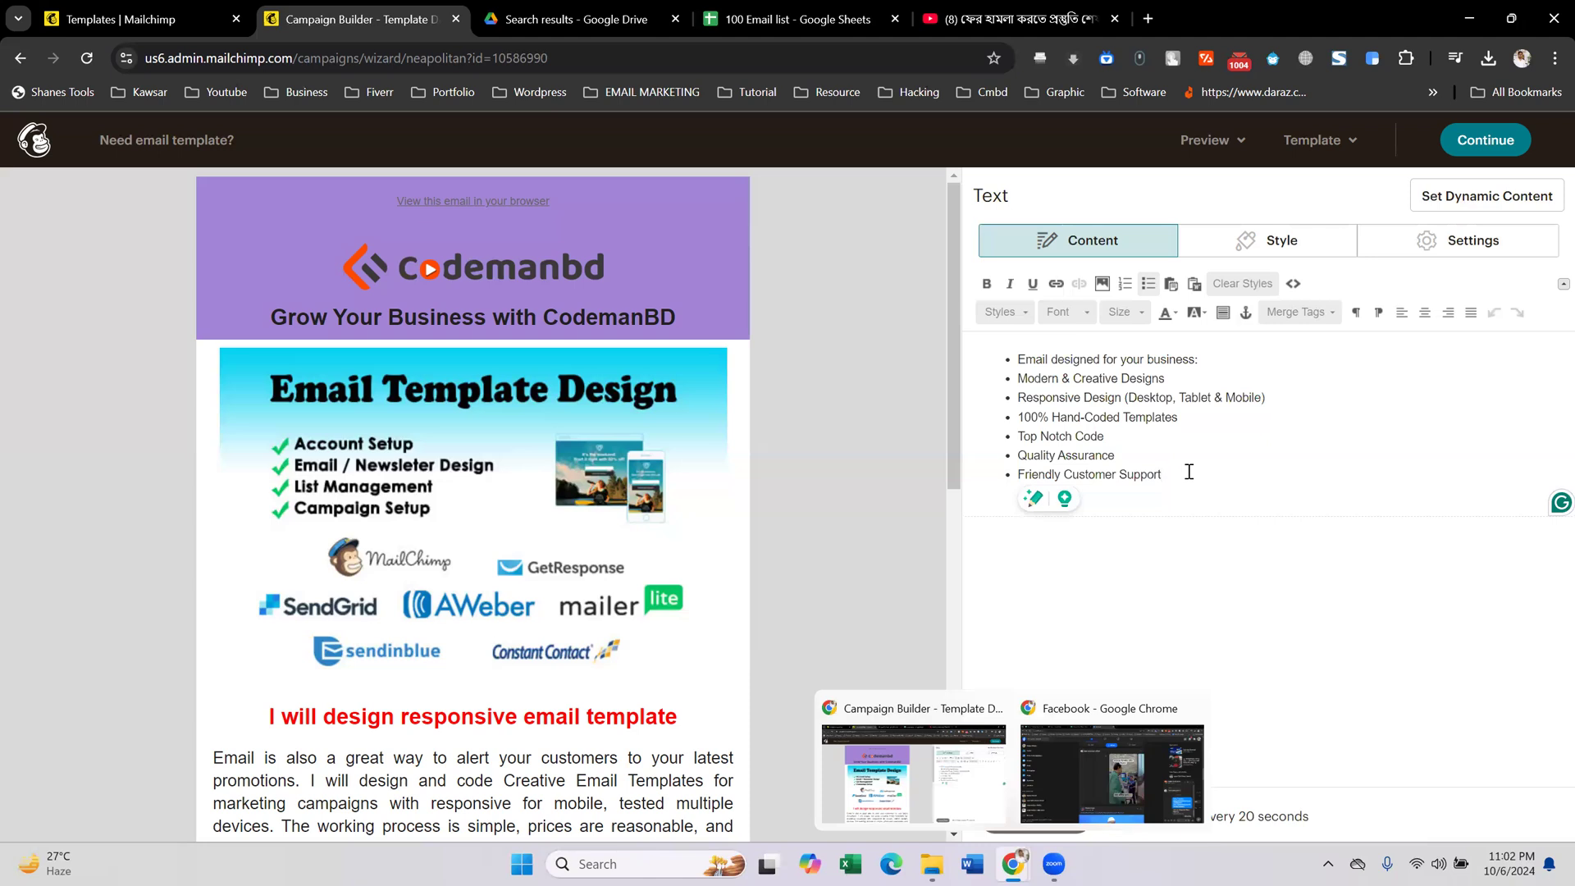
click(1064, 458)
click(1018, 858)
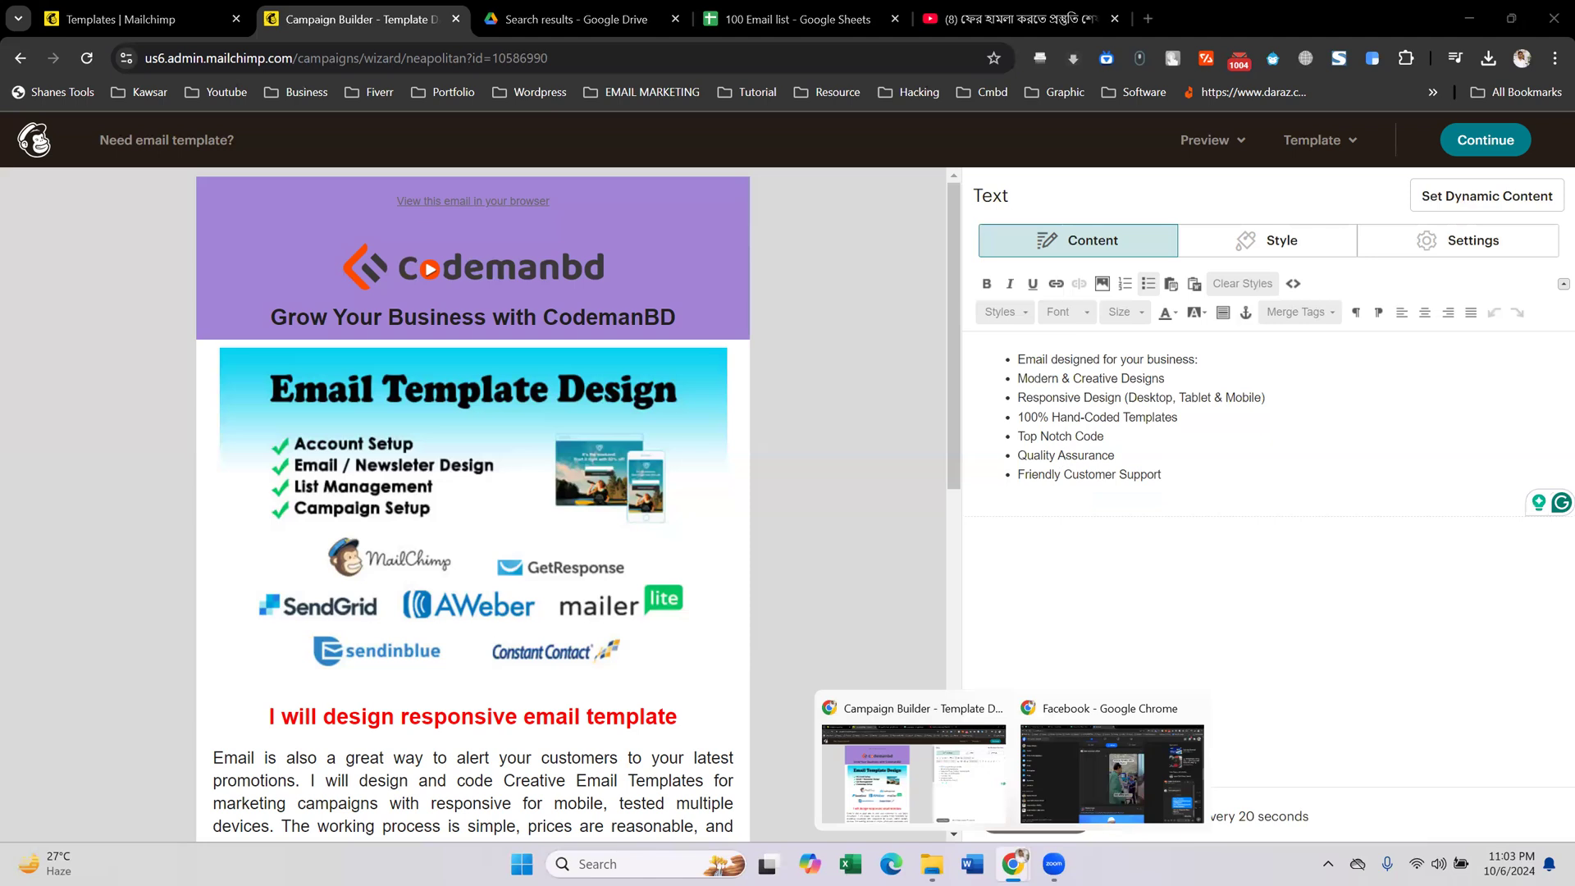